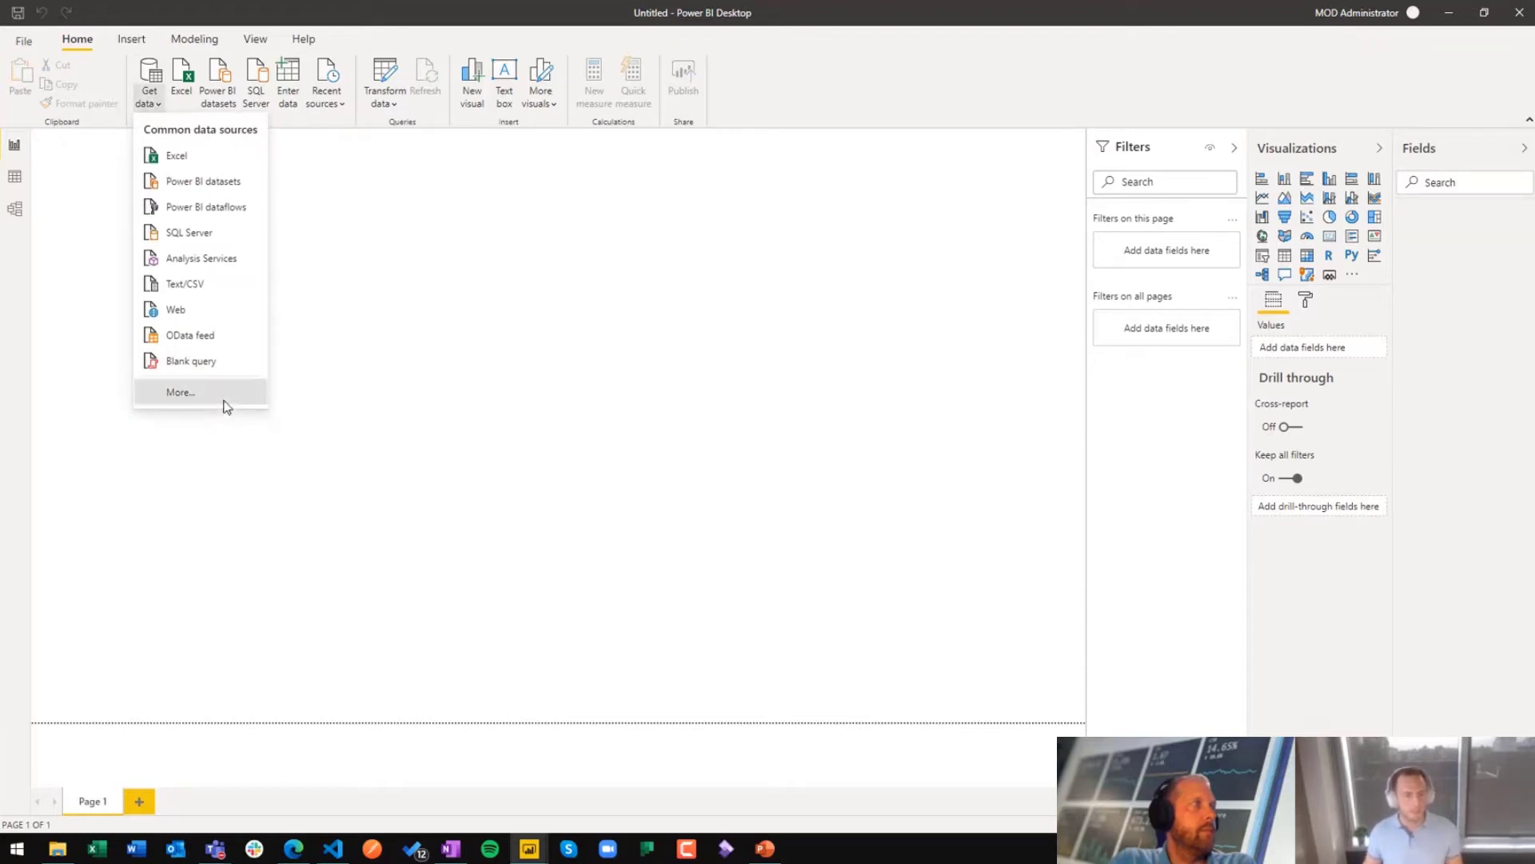
Step: Connect to the bcsql SQL Server instance on the local machine in Import mode, without specifying a database
click(224, 394)
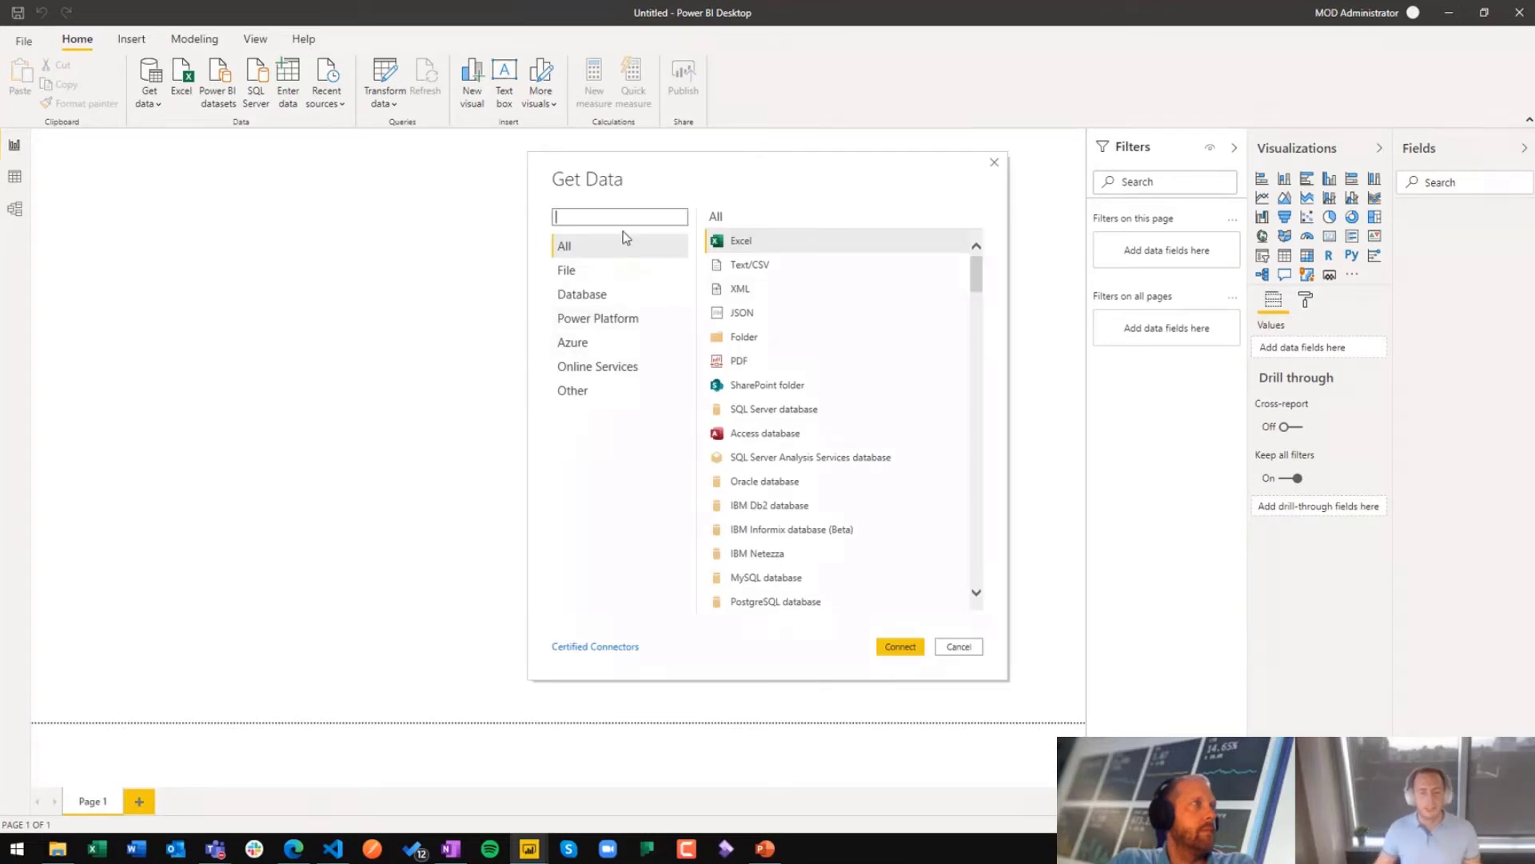
click(609, 287)
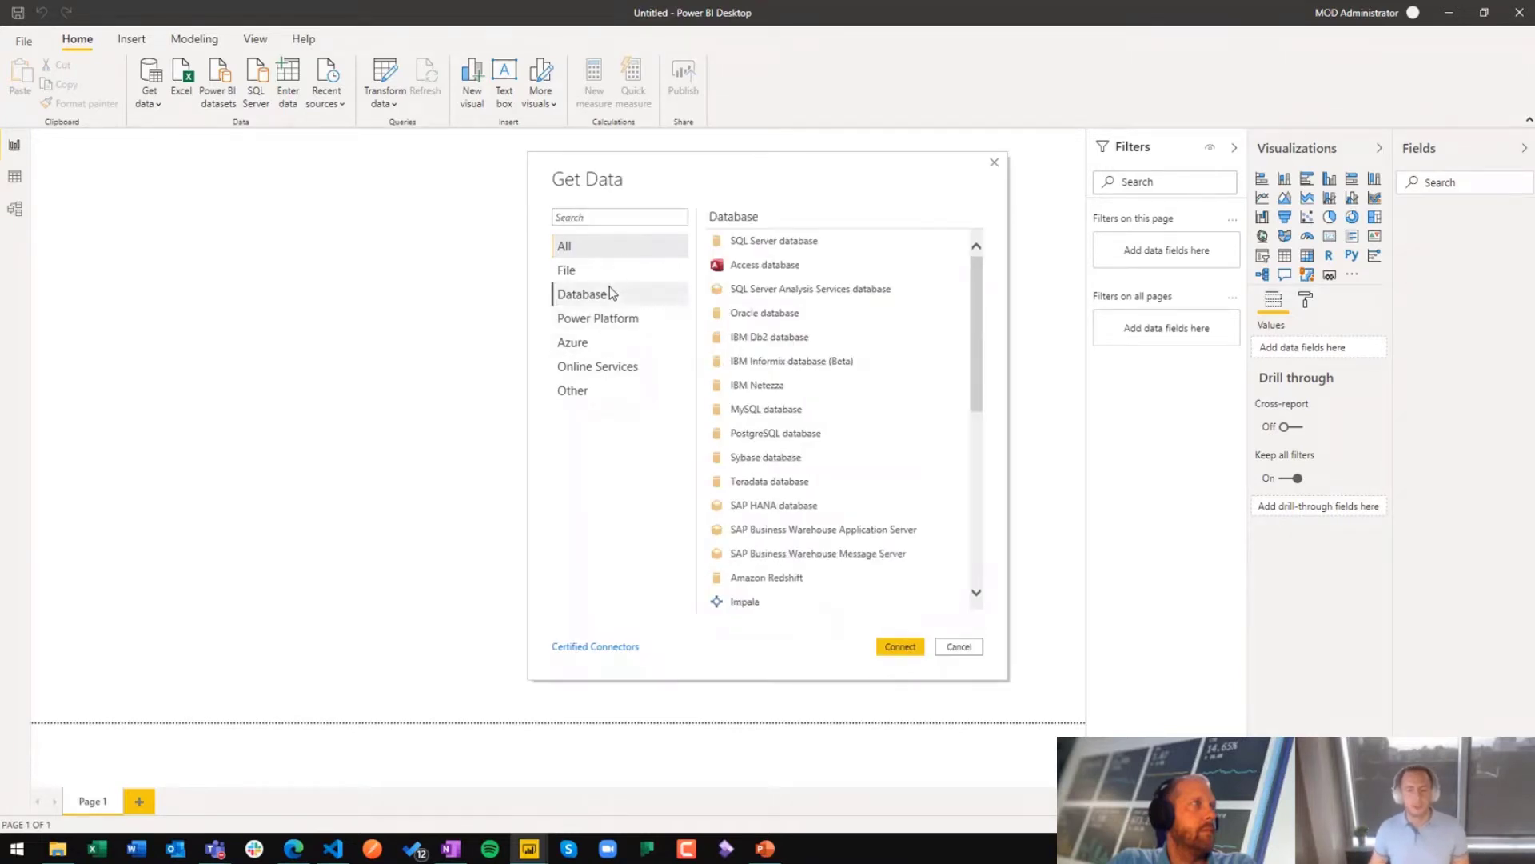
click(789, 242)
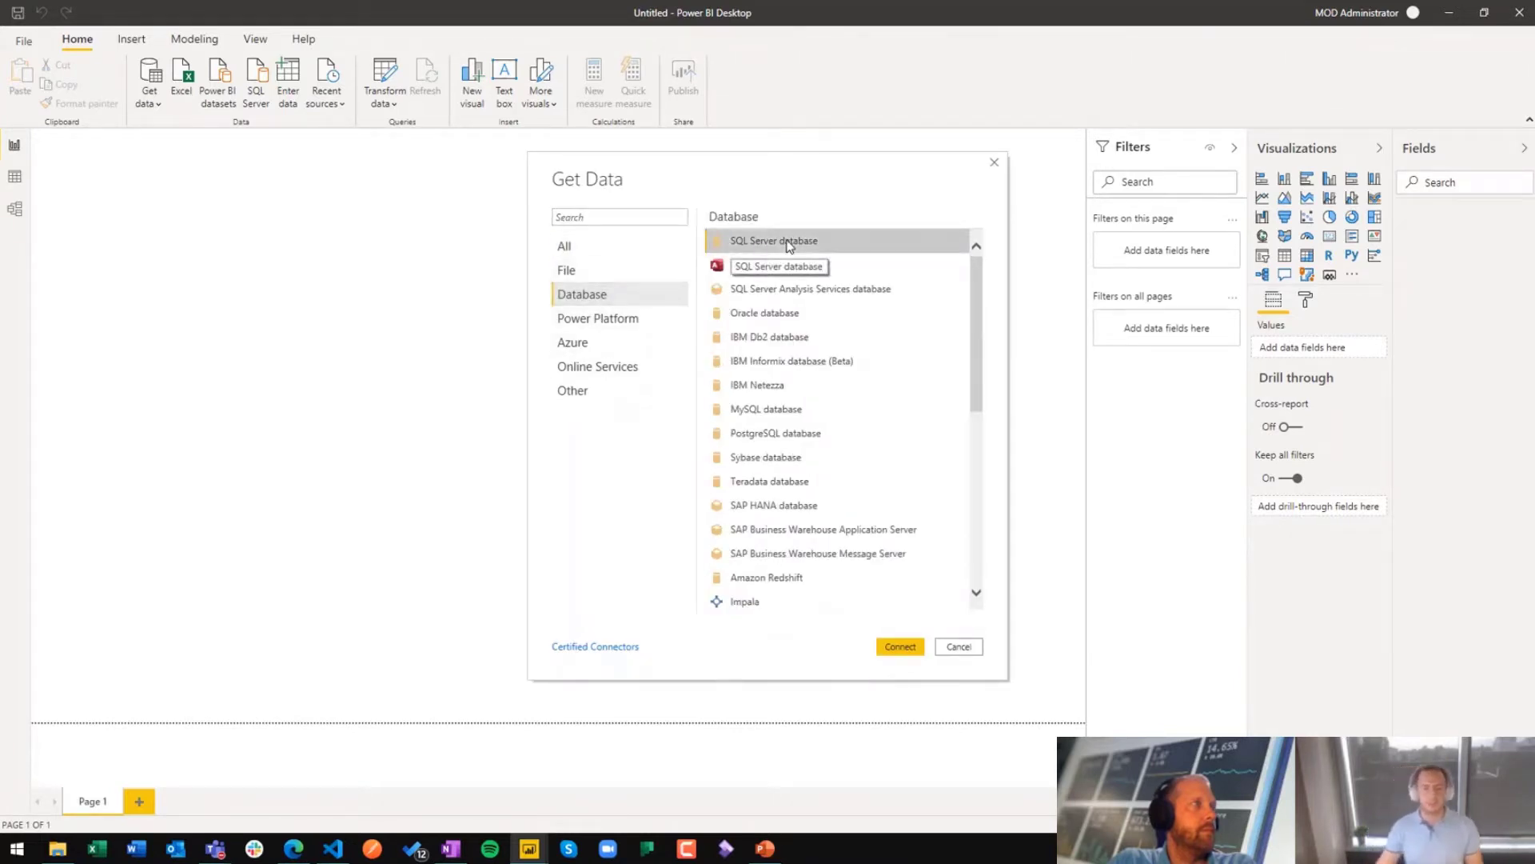
click(900, 647)
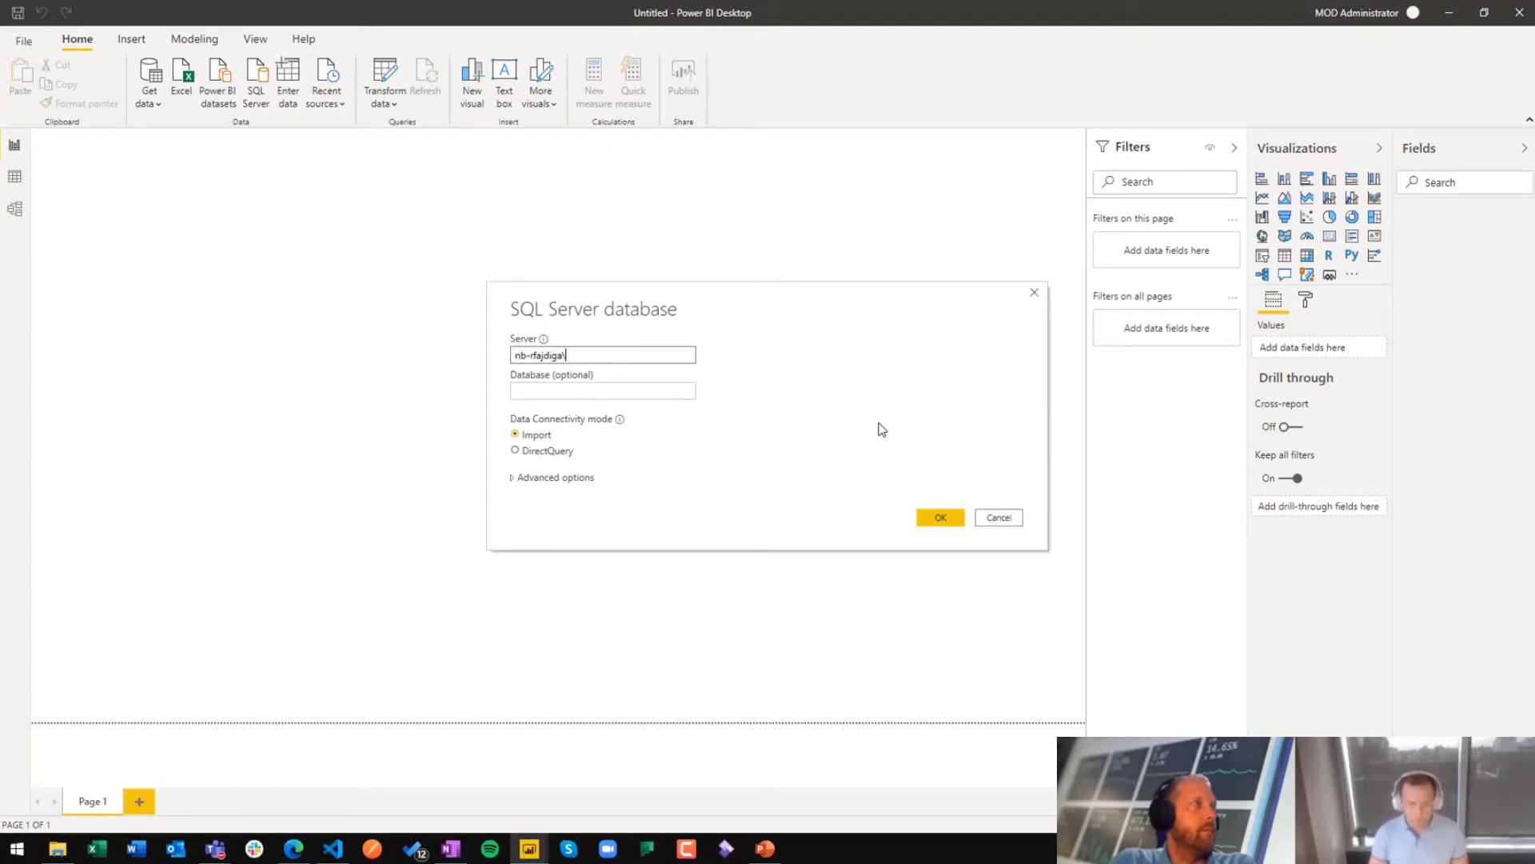
text(bcsql)
key(Tab)
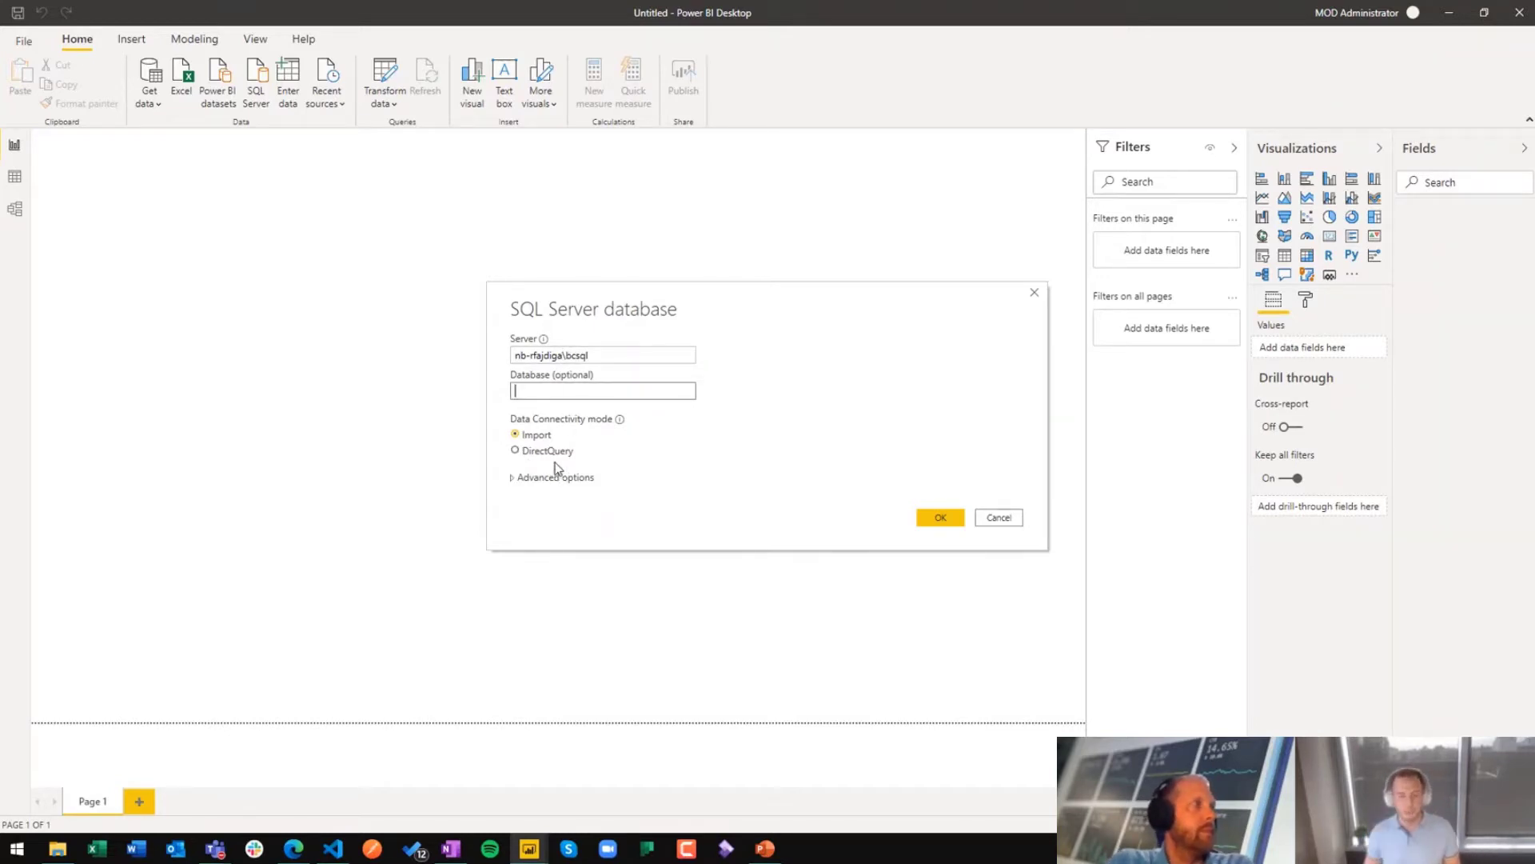
click(955, 523)
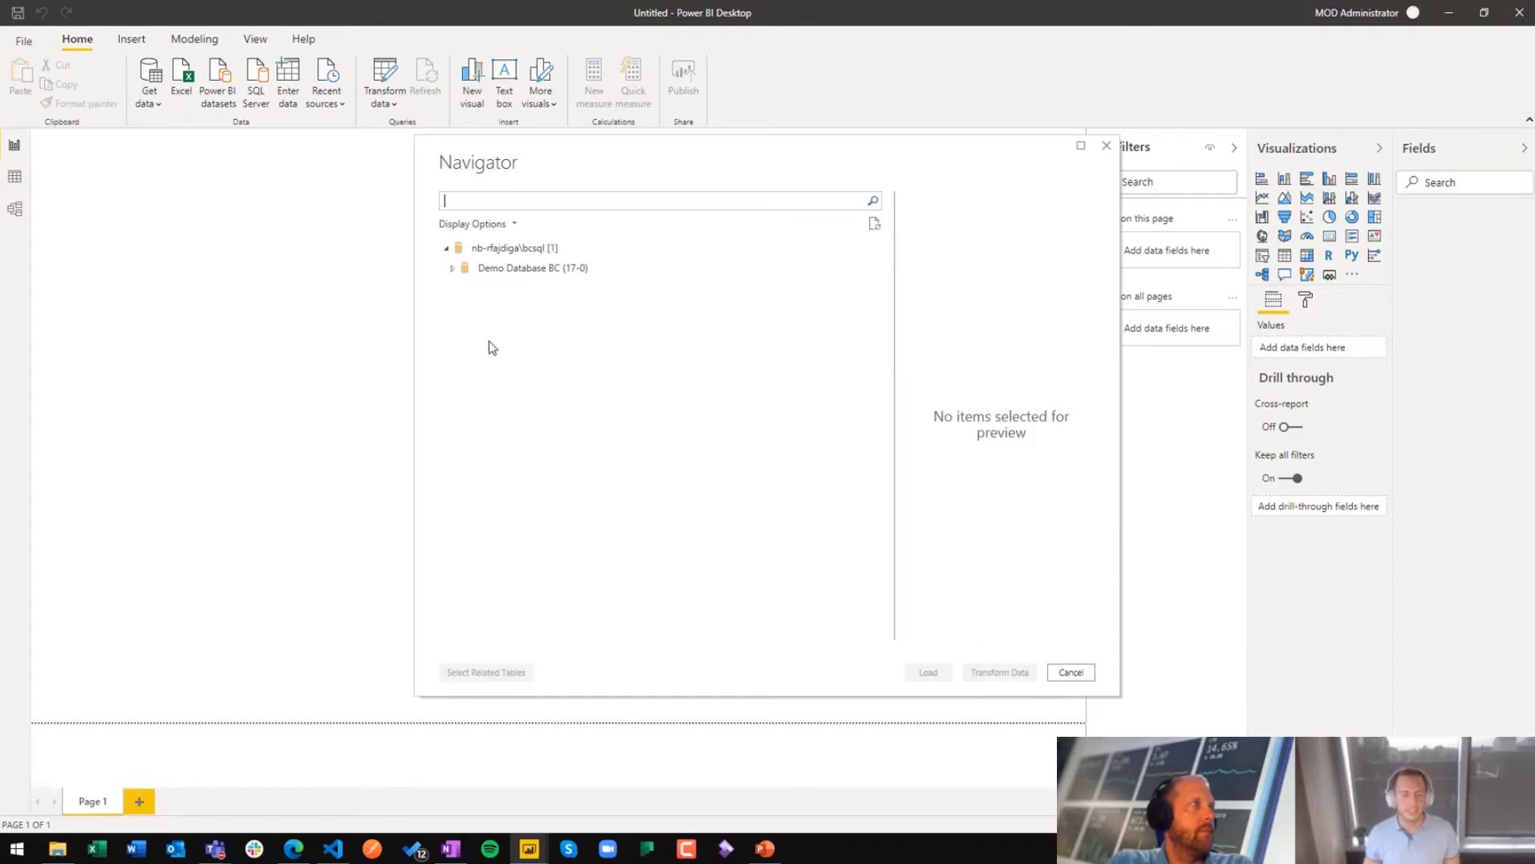
Step: Find the CRONUS International Ltd_ Item Ledger Entry base table in Demo Database BC (17-0) and load it
click(453, 272)
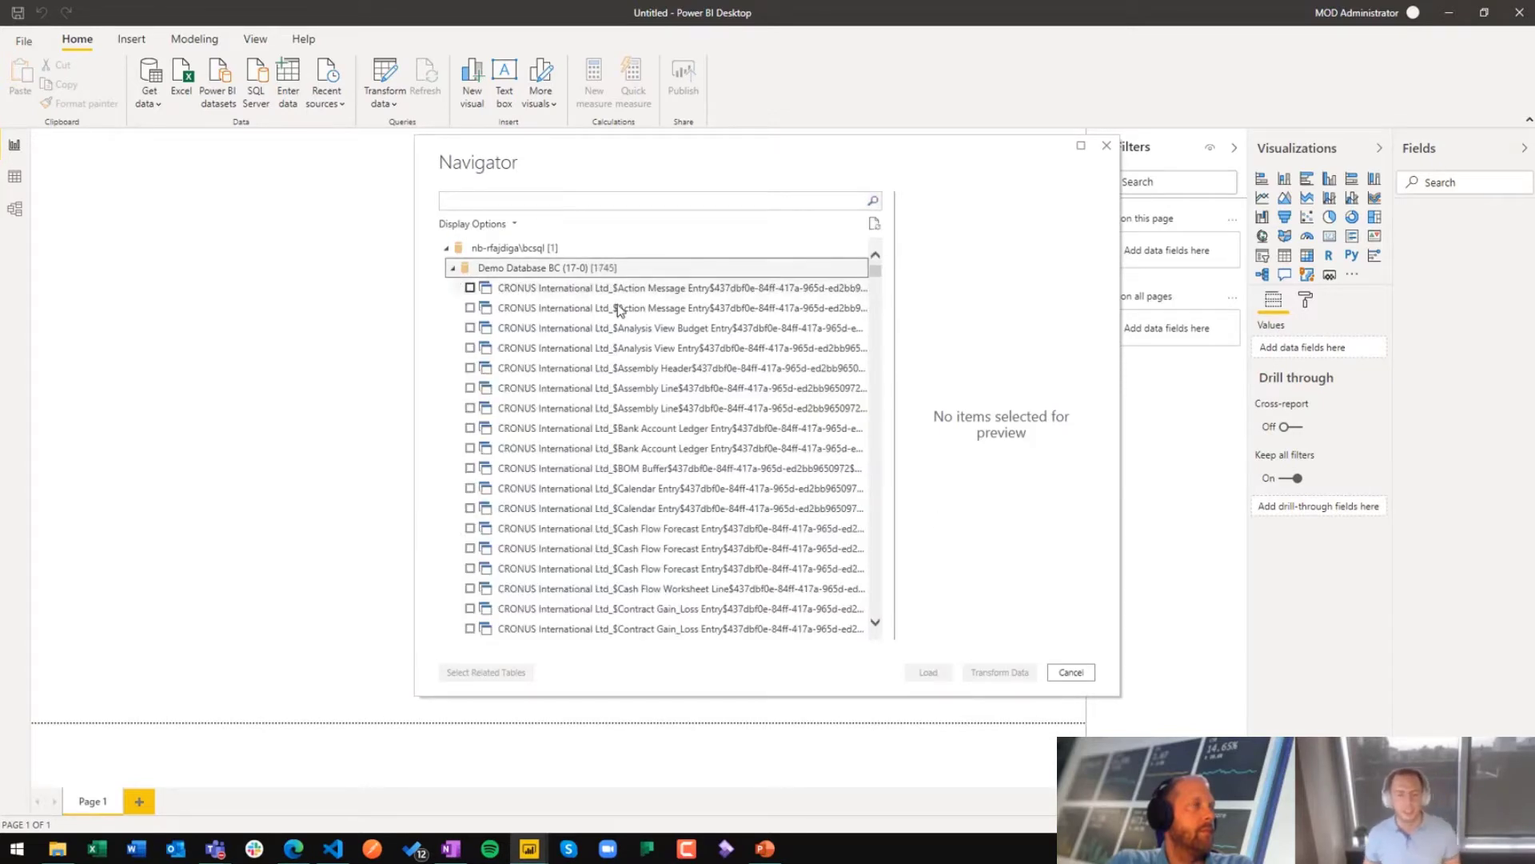
scroll(656, 352, down, 10)
scroll(670, 361, down, 5)
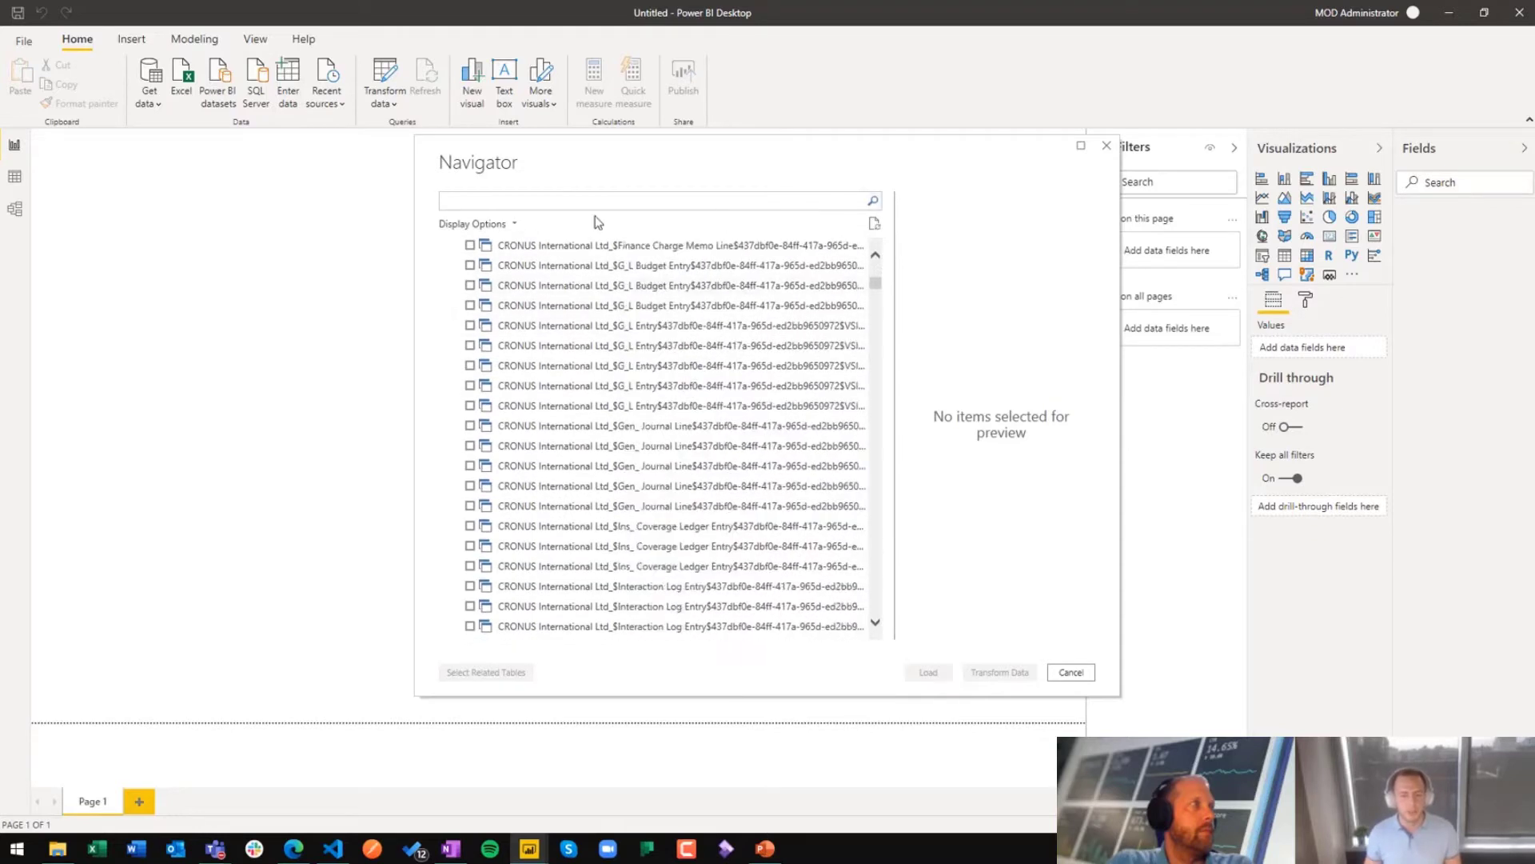
click(597, 200)
text(item ledg)
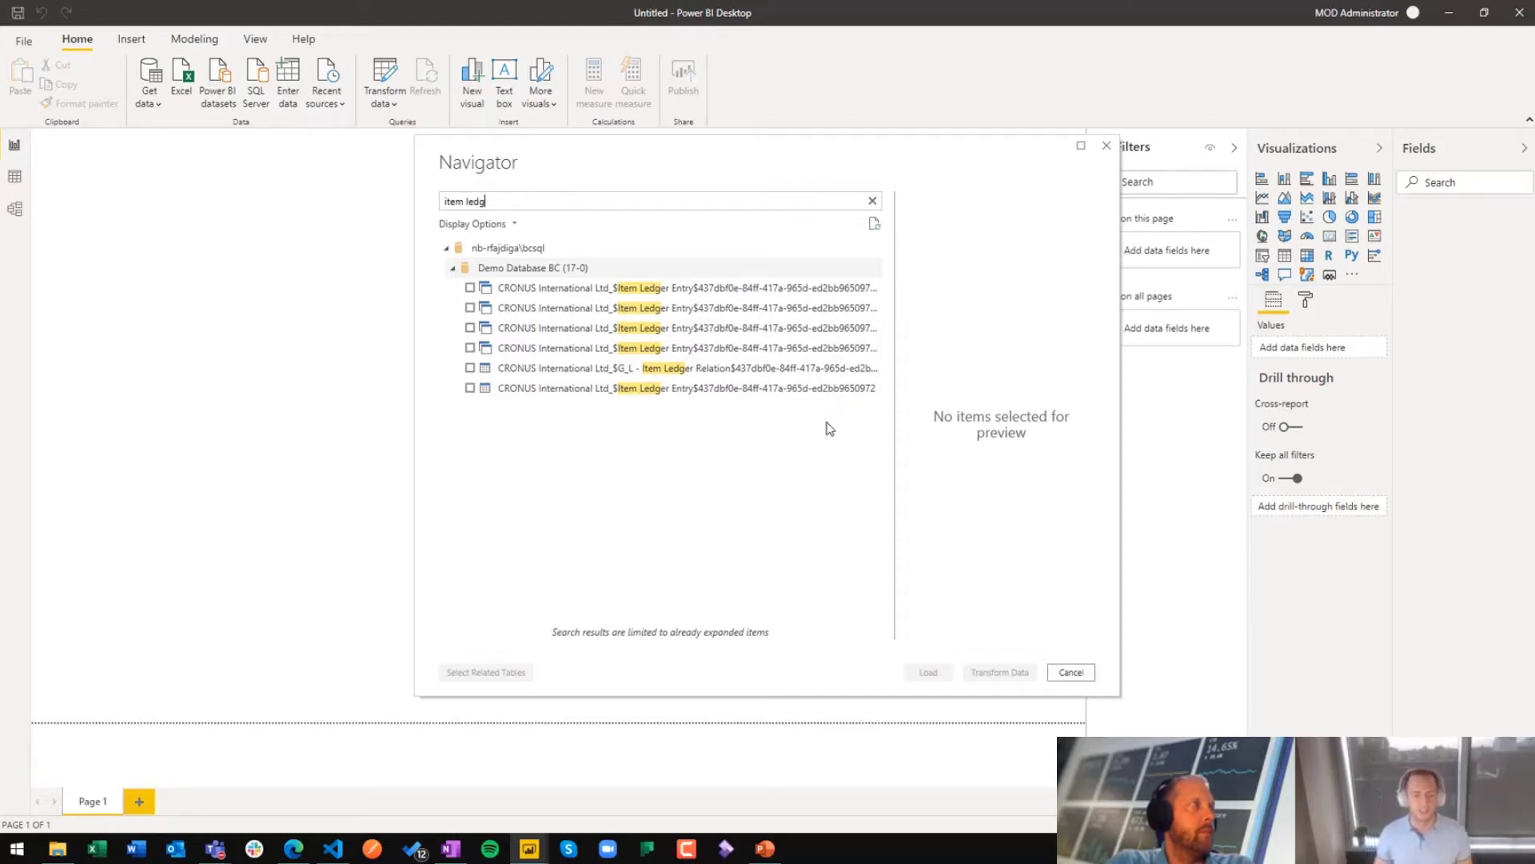
click(471, 388)
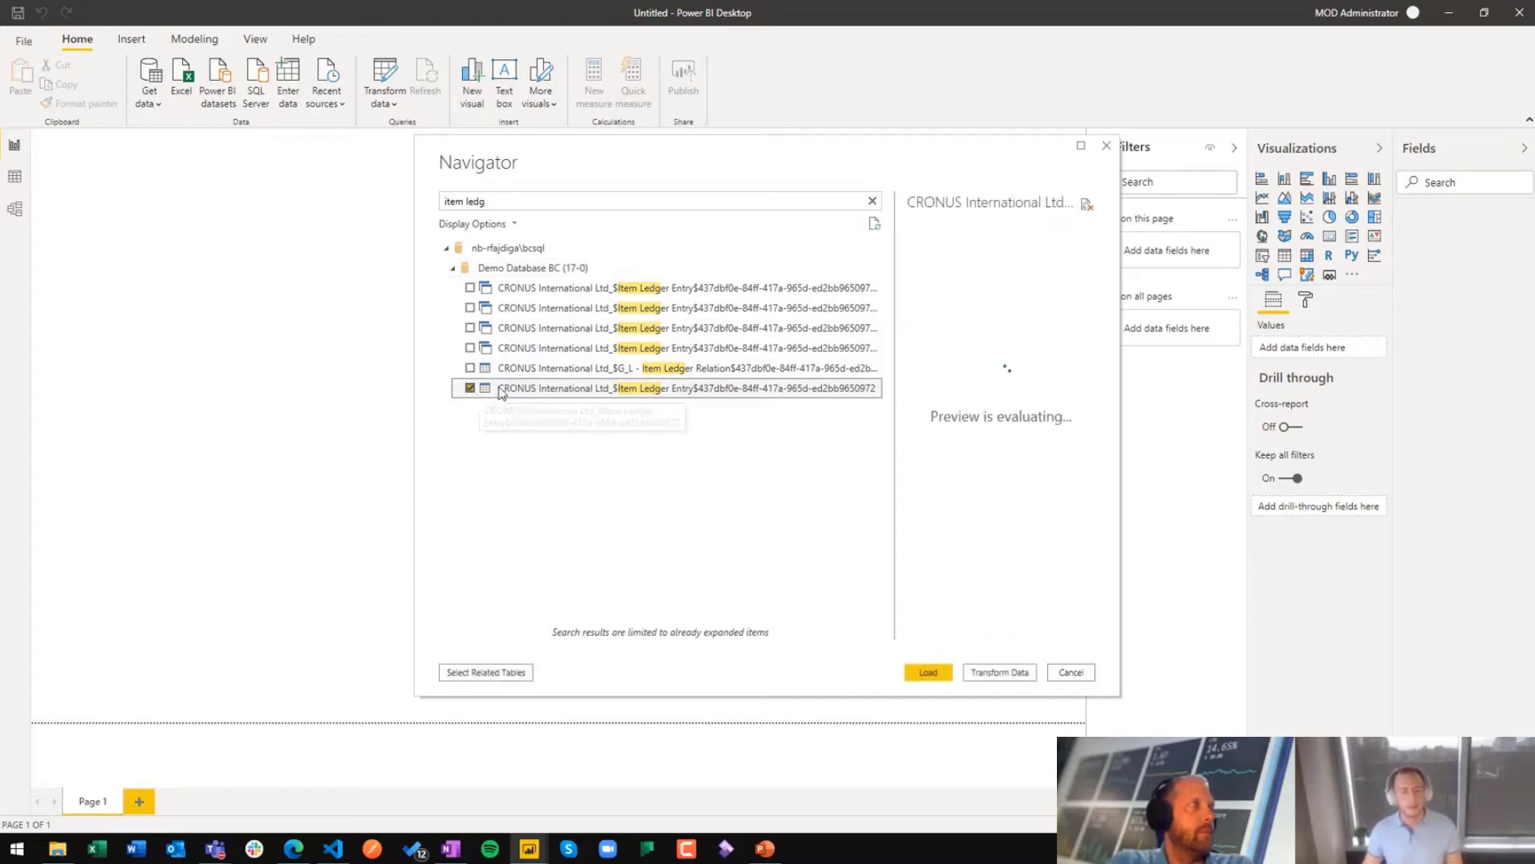
click(930, 672)
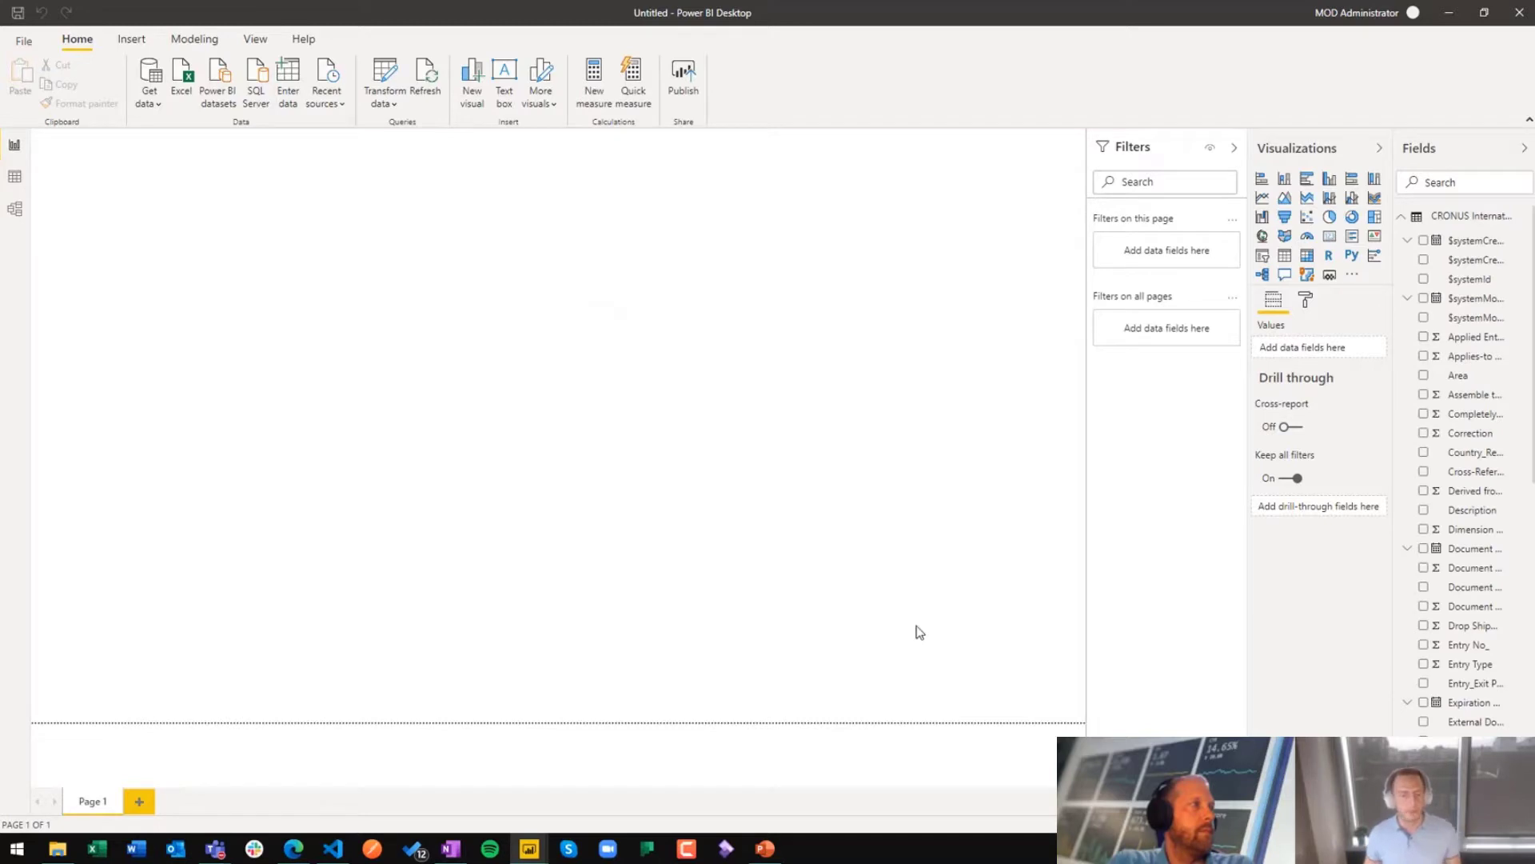
Step: Examine the rows and columns of the loaded Item Ledger Entry table in the data view
click(14, 178)
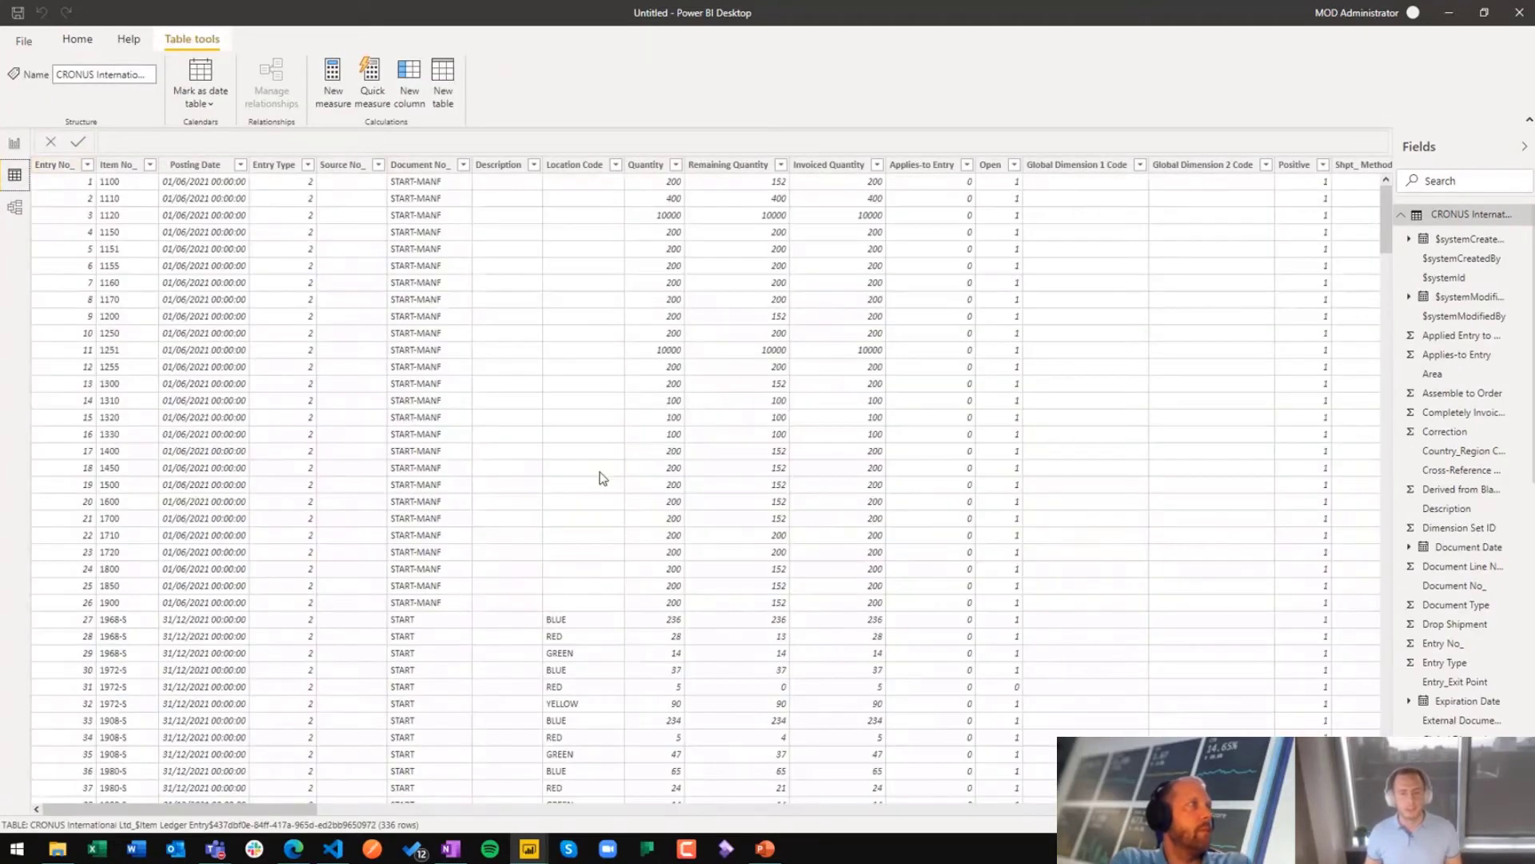
scroll(616, 384, down, 13)
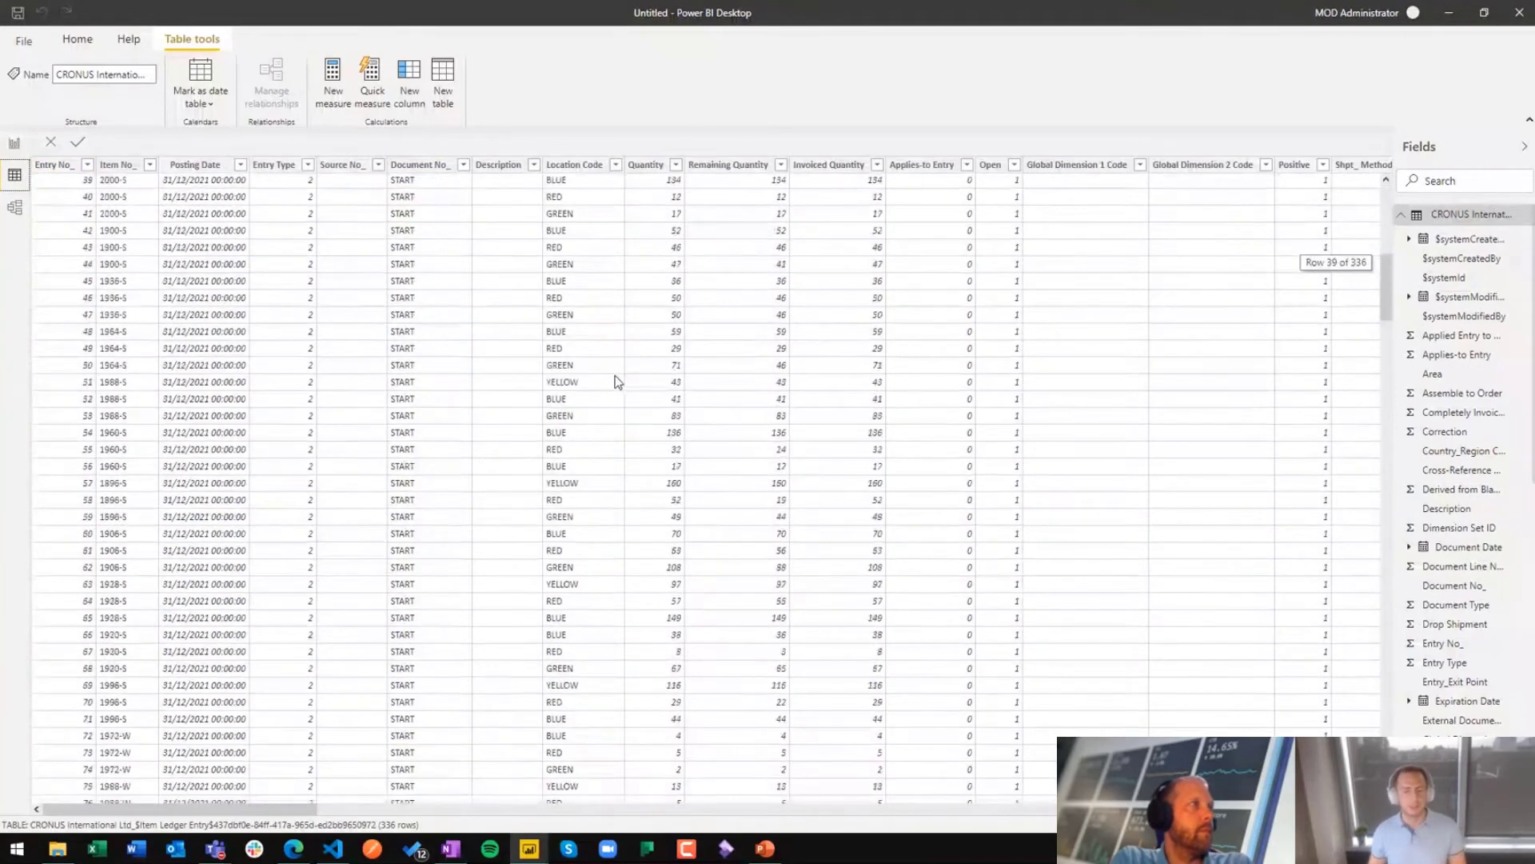
scroll(616, 381, up, 13)
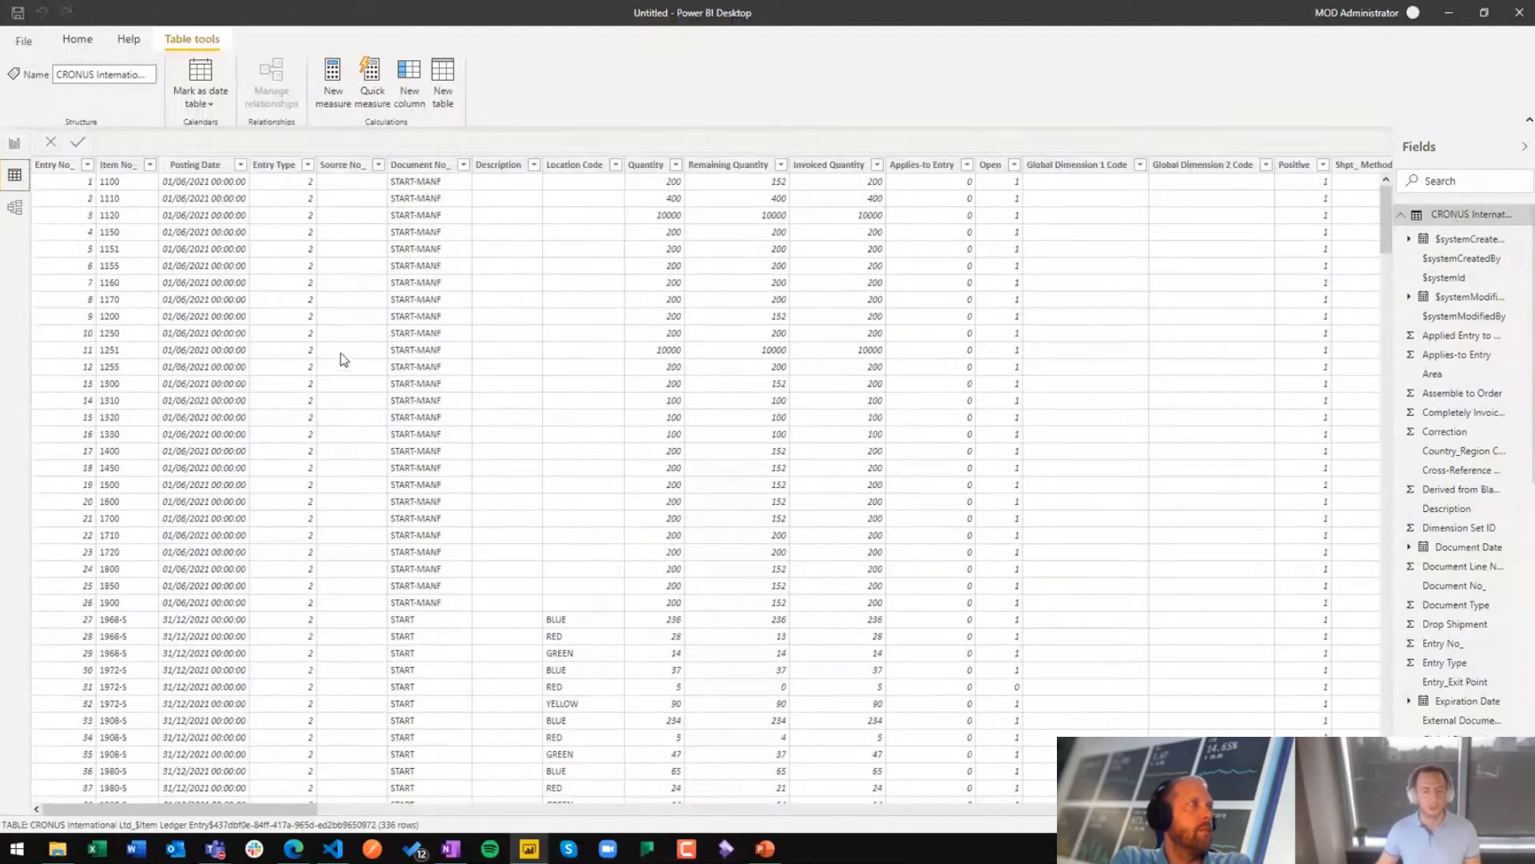
click(402, 355)
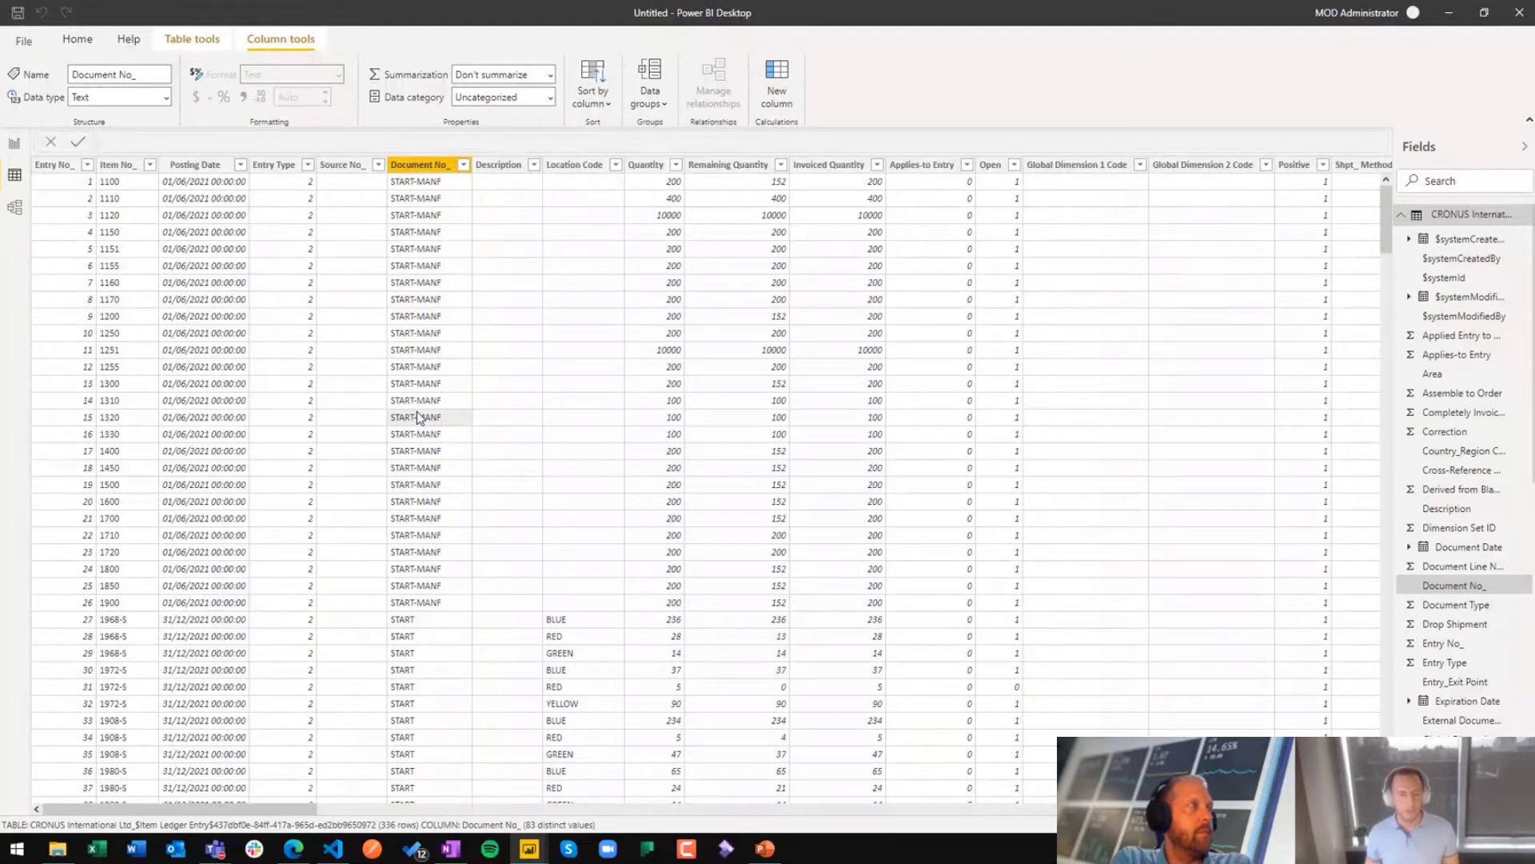
drag(298, 809, 998, 819)
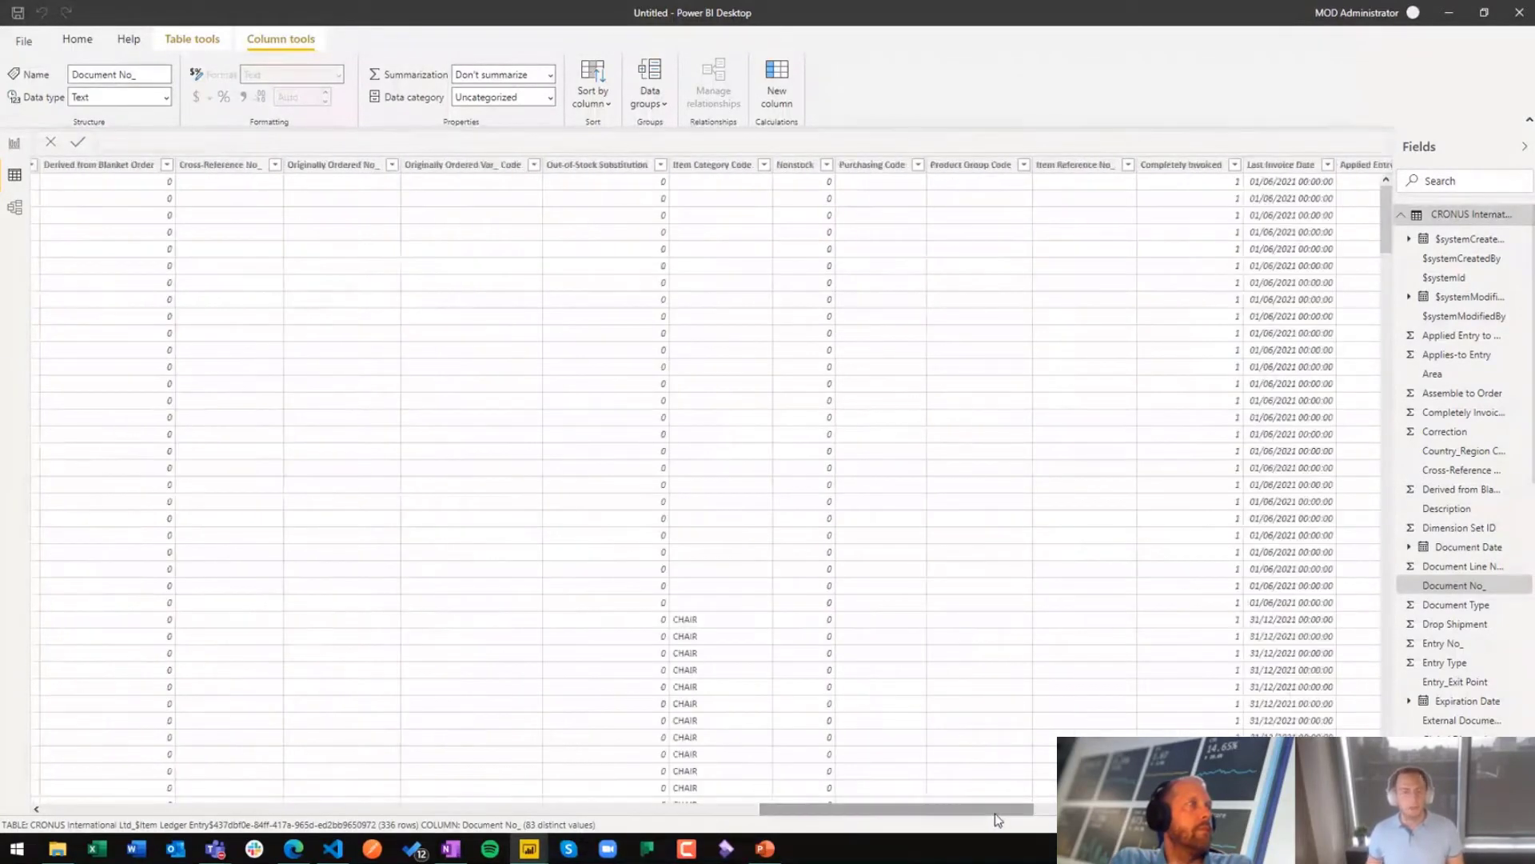
Step: Return to the report page, search the fields for "item" and add Item No_ as a new table visual
click(14, 144)
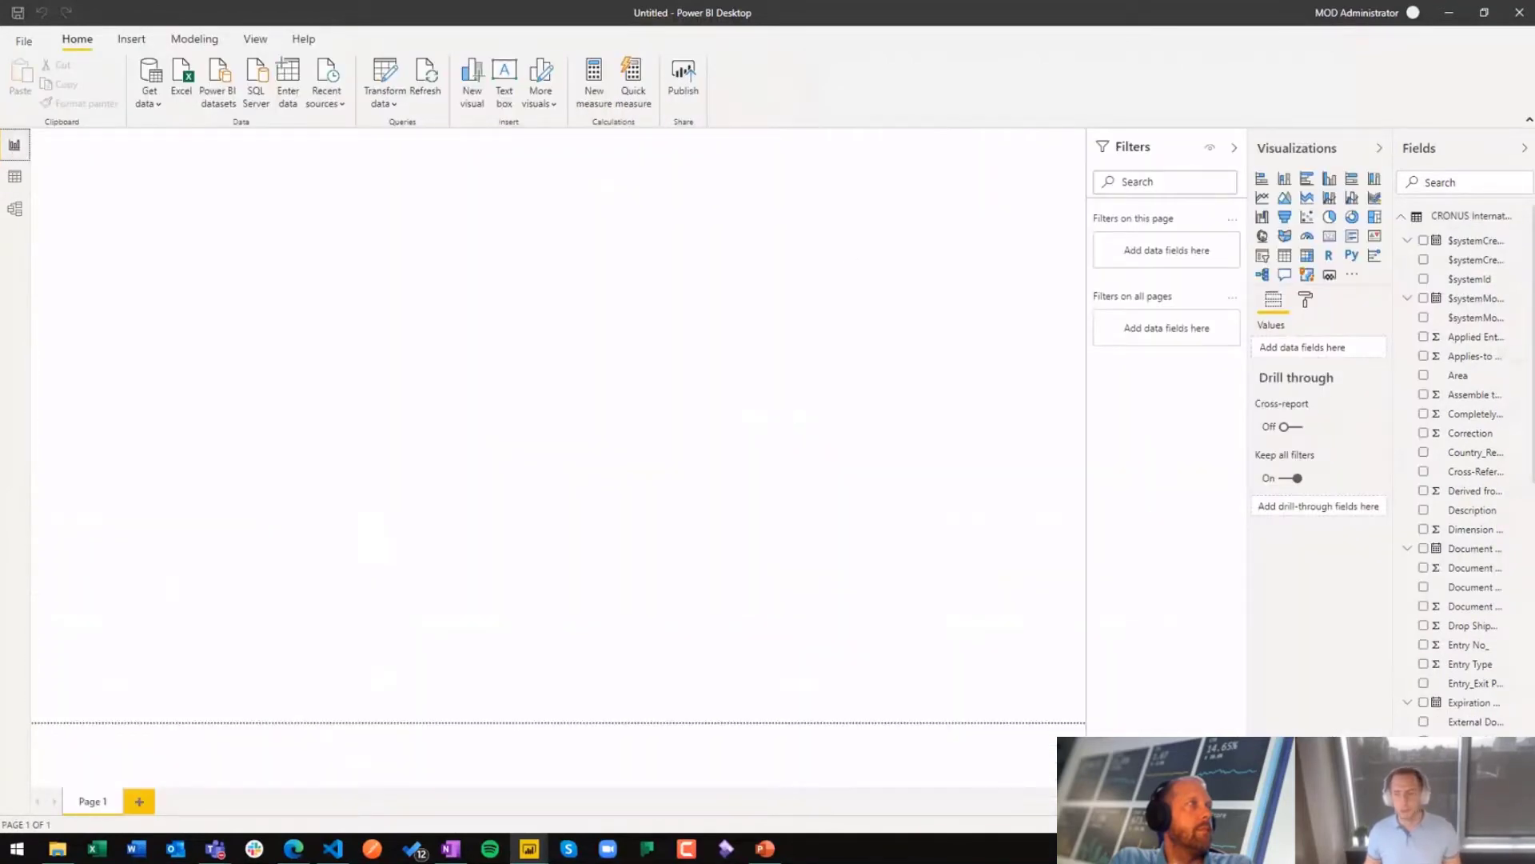
click(1426, 183)
text(item)
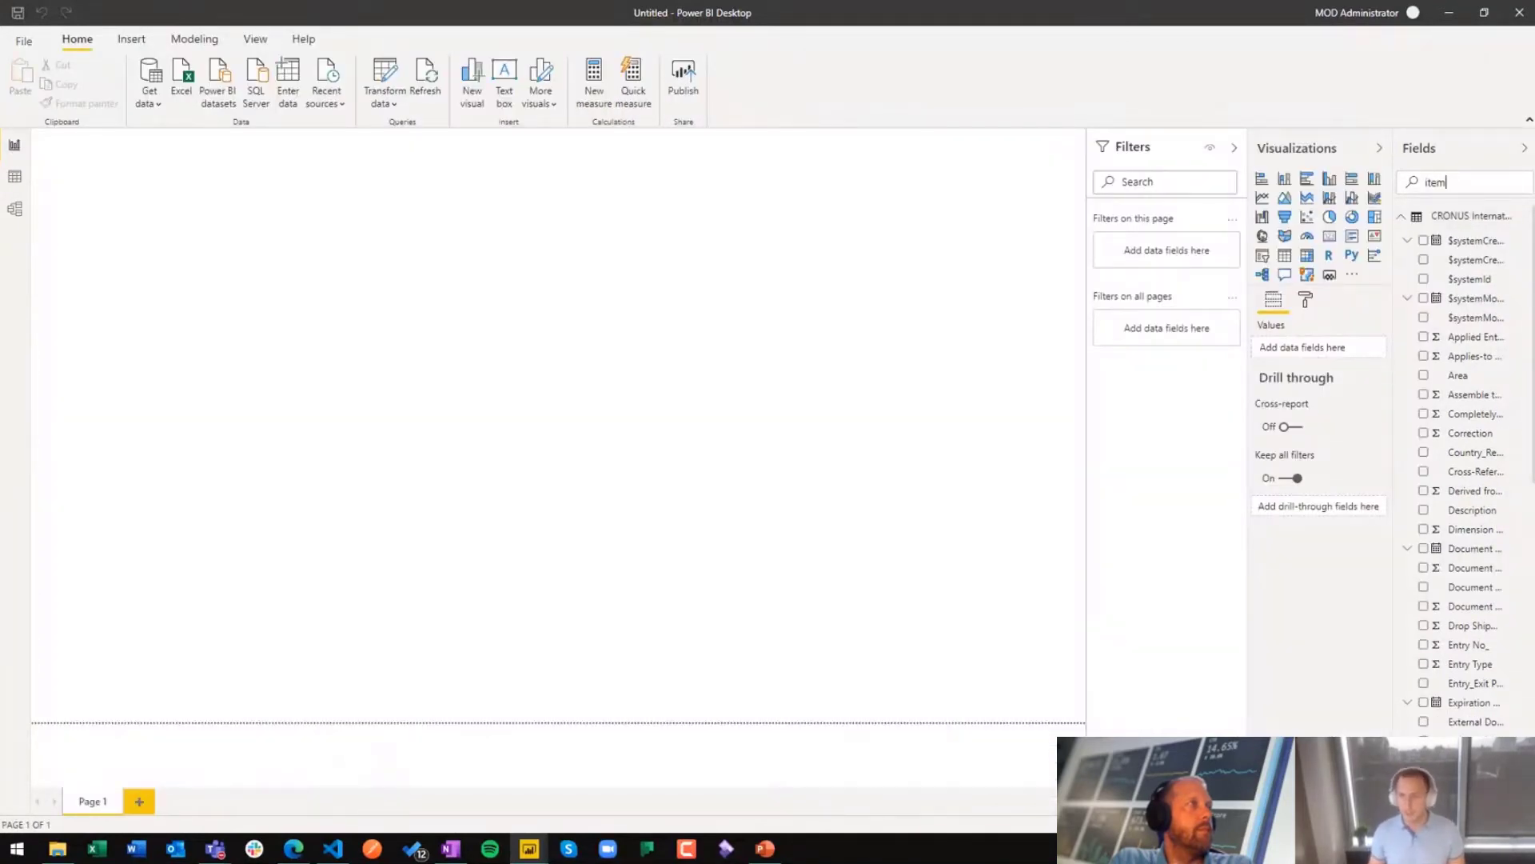
text(number)
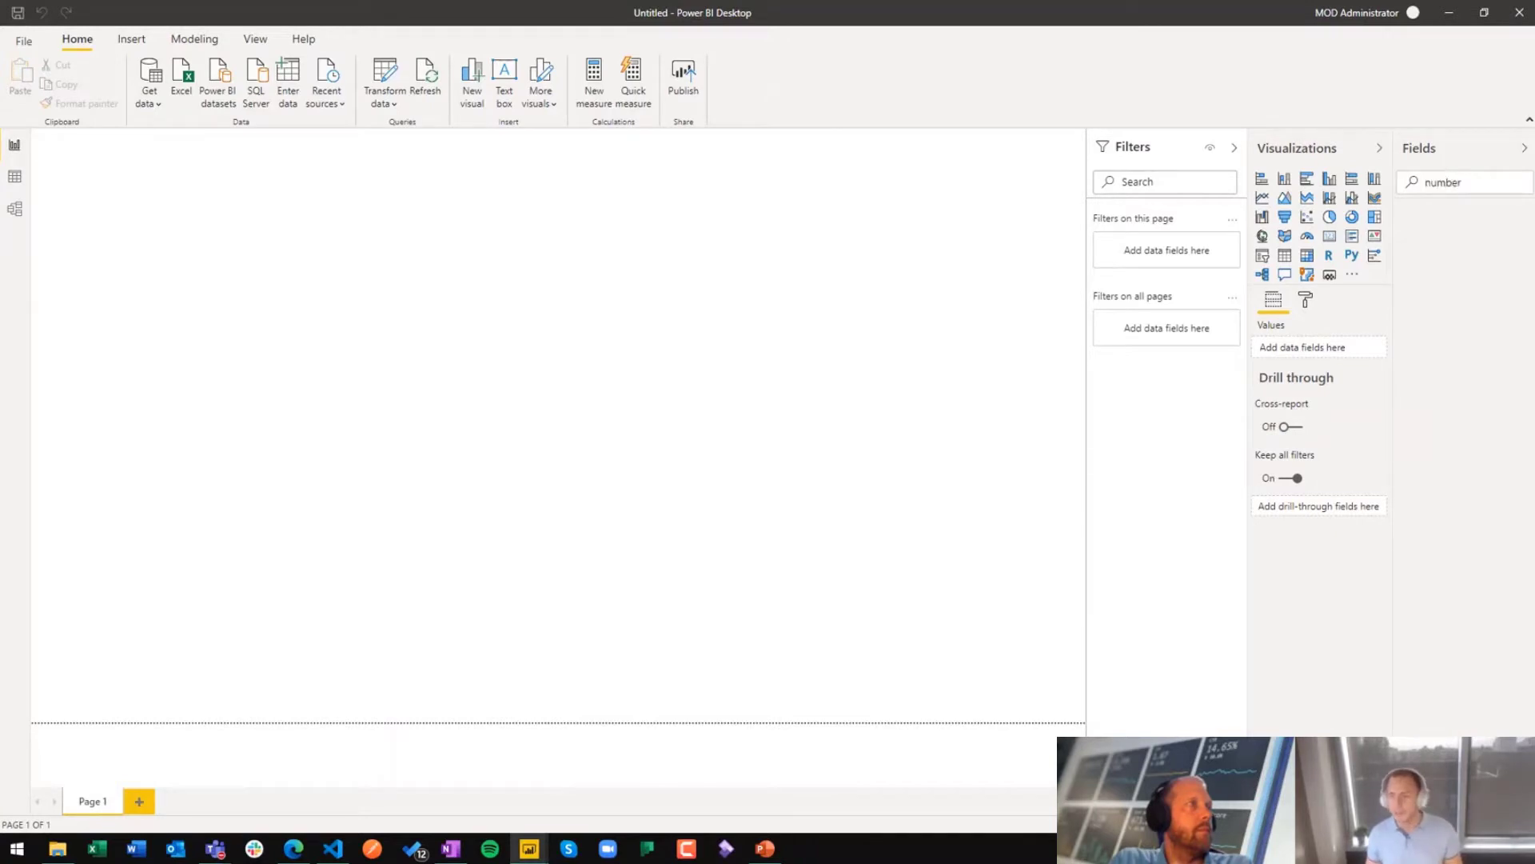
key(ctrl+a)
key(BackSpace)
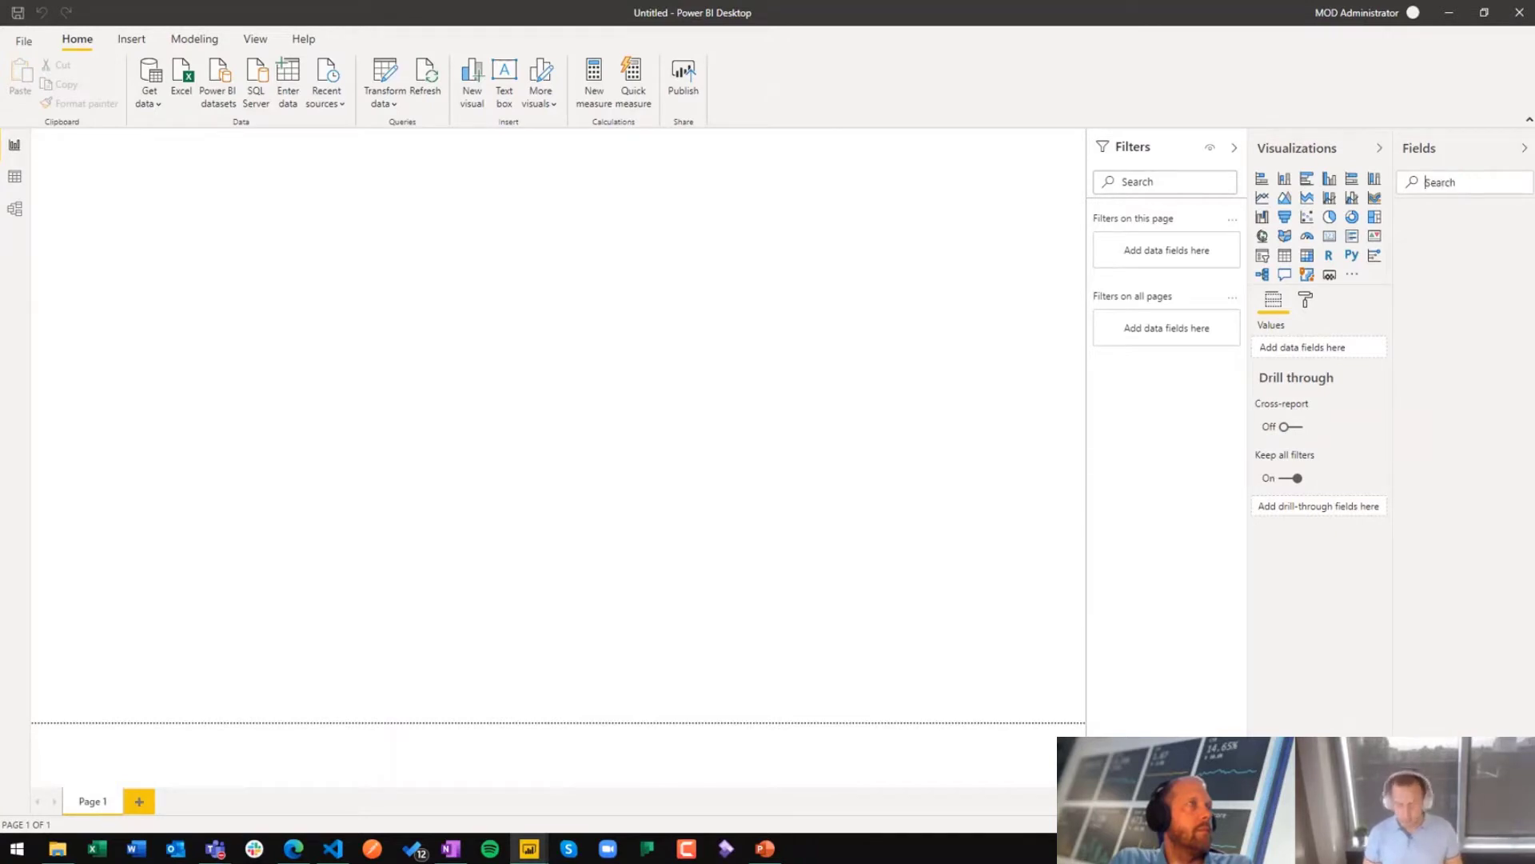
text(item)
scroll(1467, 456, down, 10)
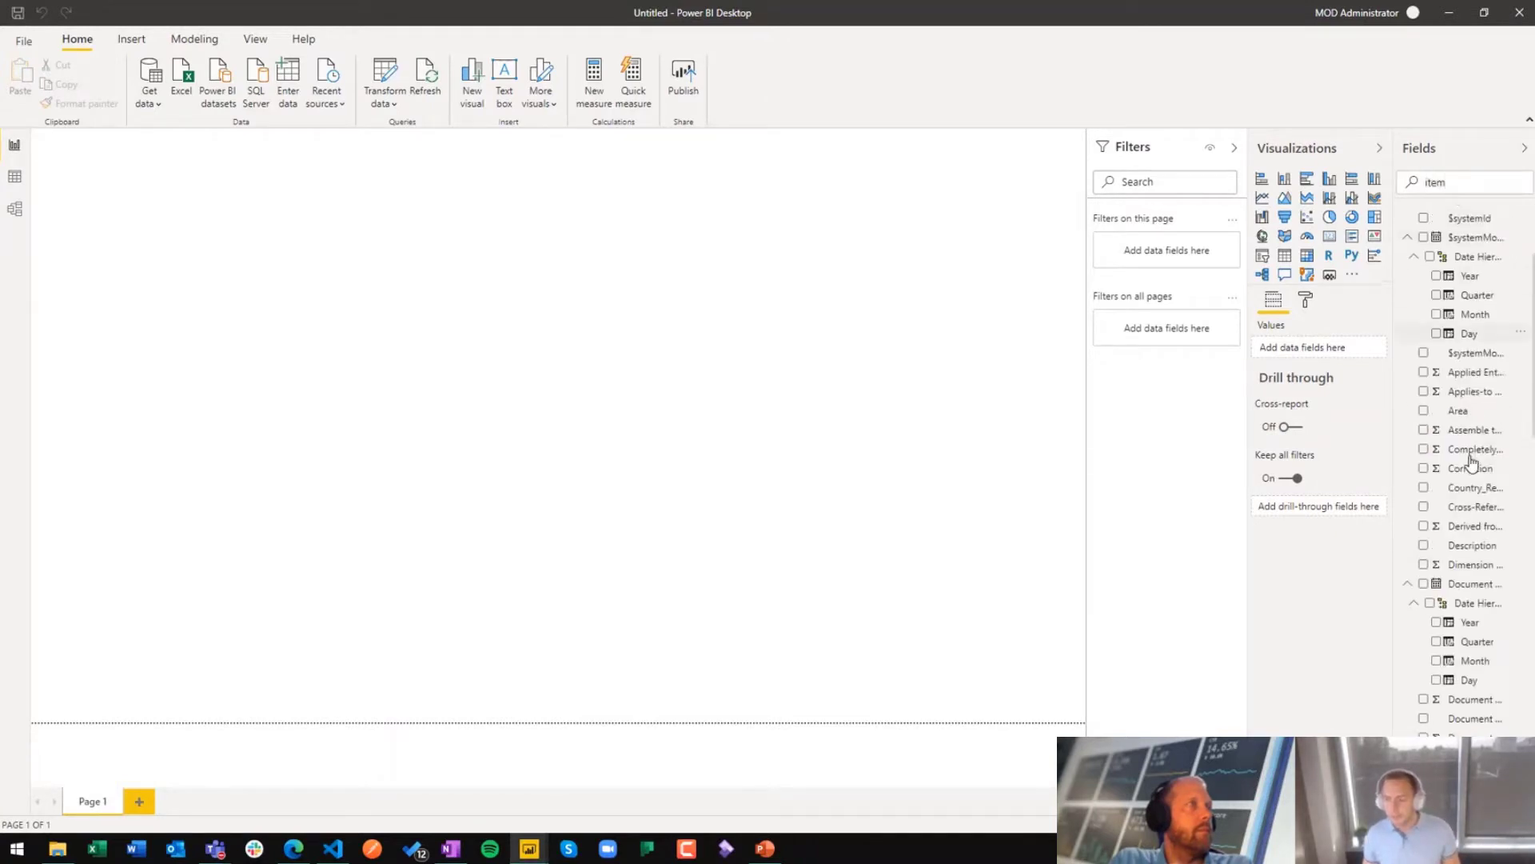
scroll(1468, 622, down, 2)
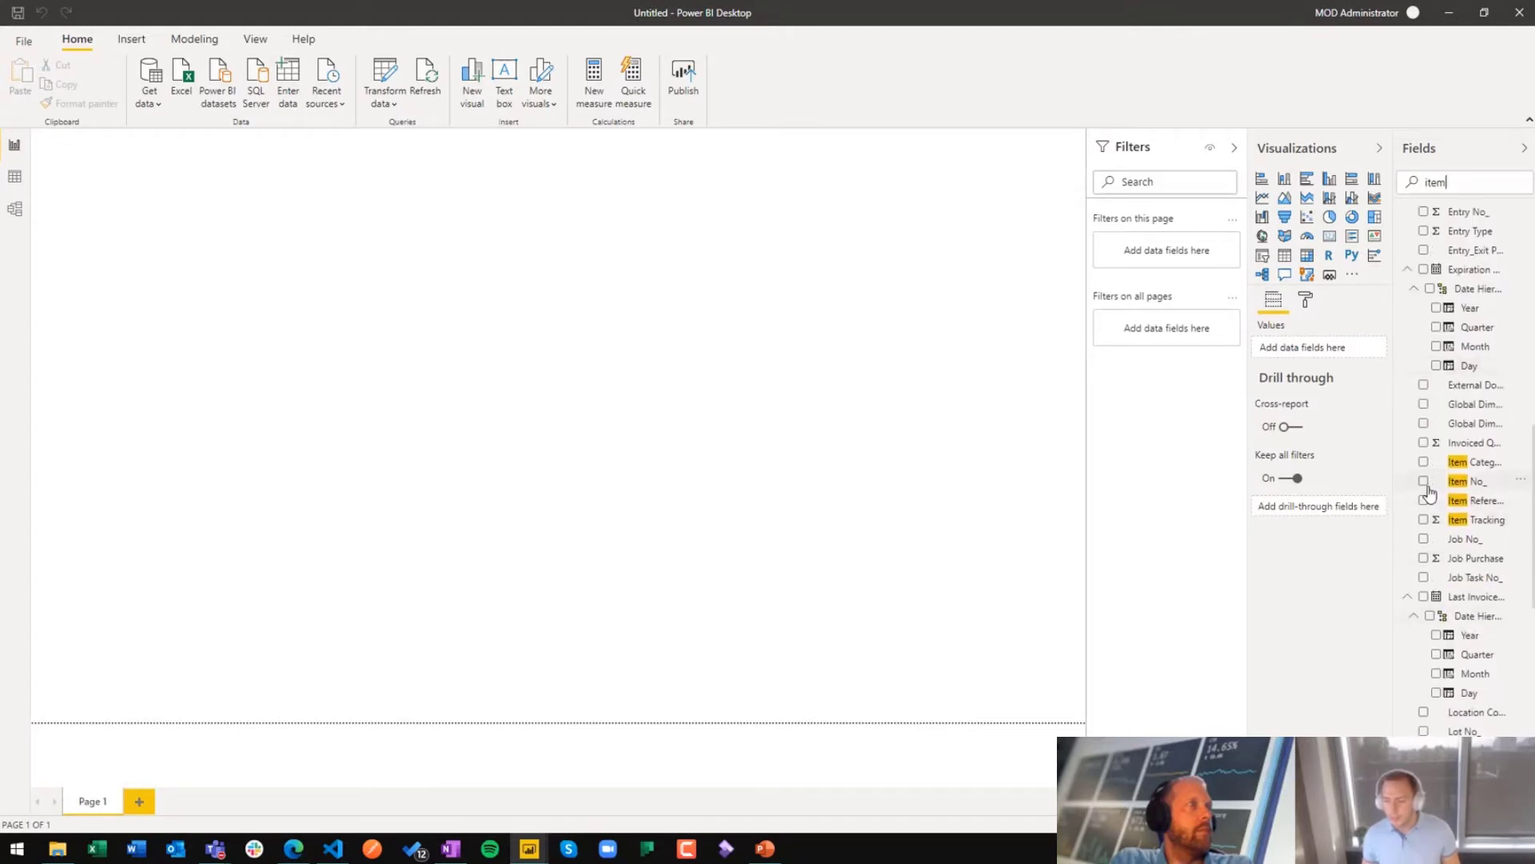
click(1423, 482)
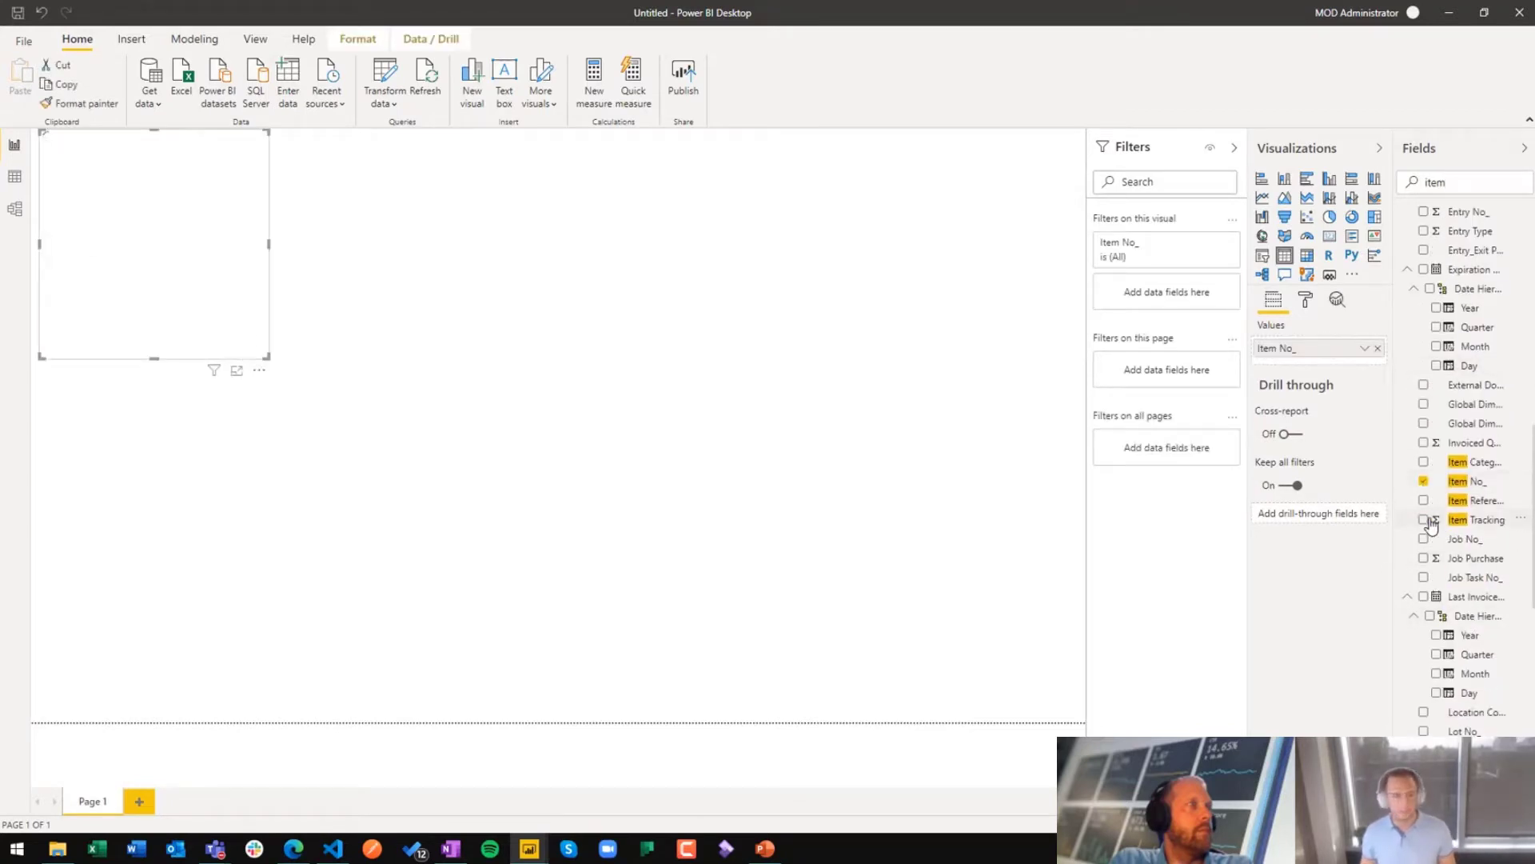
Step: Add the Remaining Quantity and Location Code fields to the table visual
double_click(1462, 176)
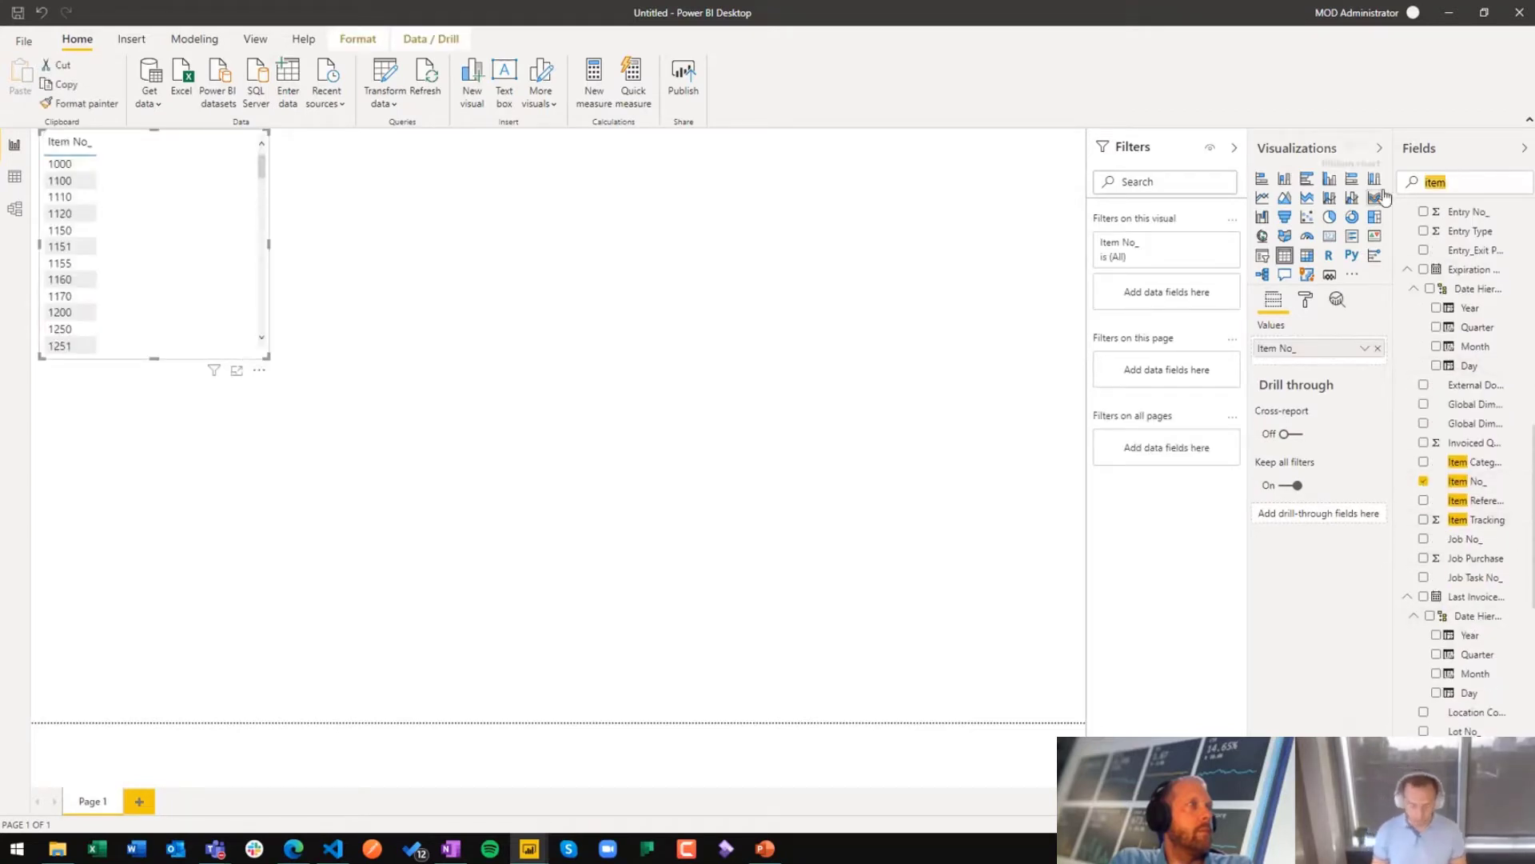
text(quant)
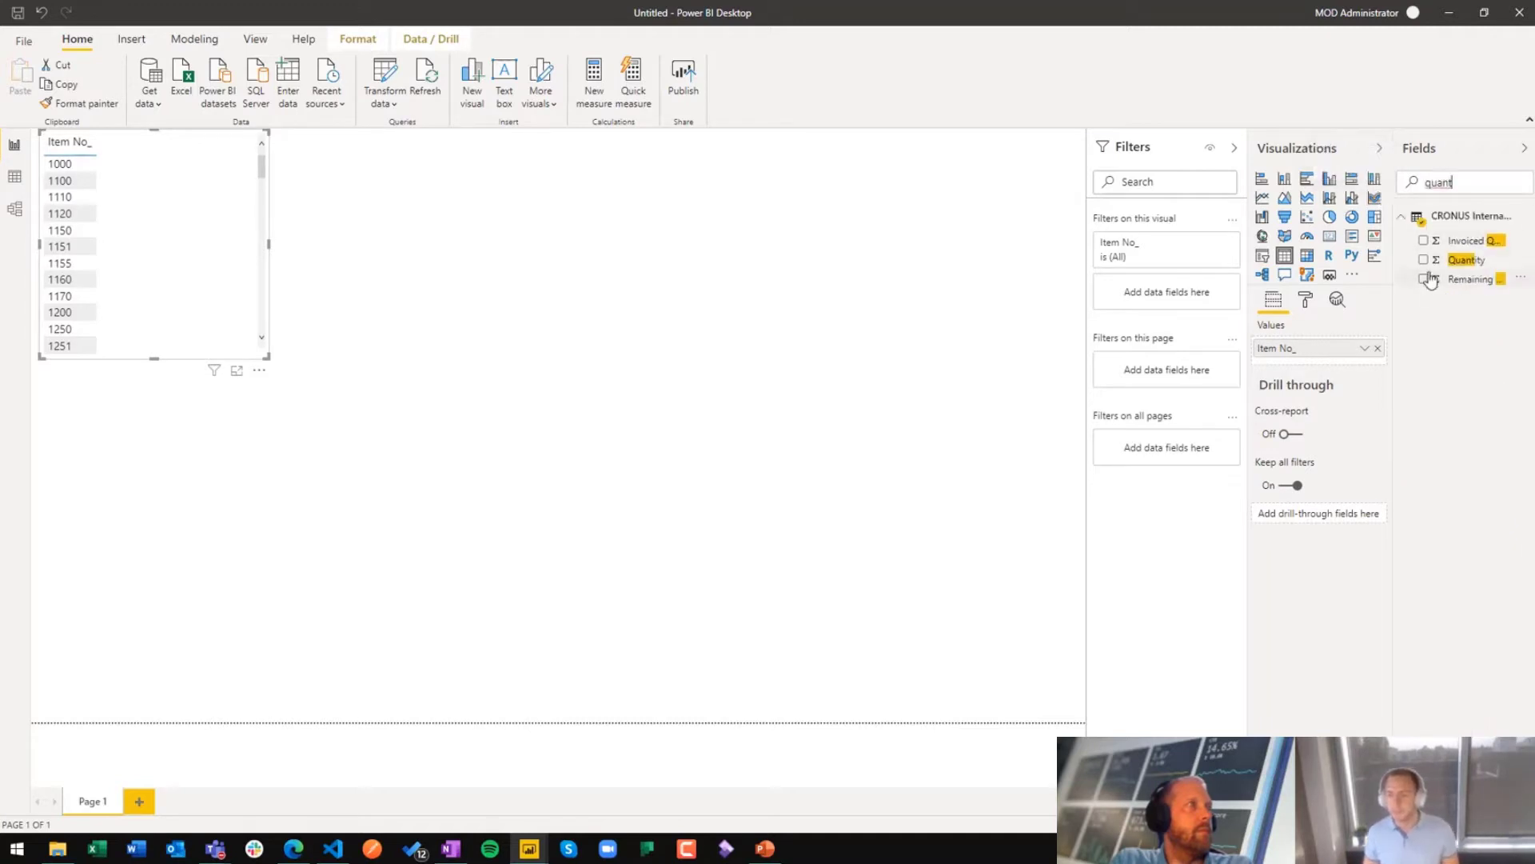
click(1424, 278)
double_click(1451, 181)
text(loc)
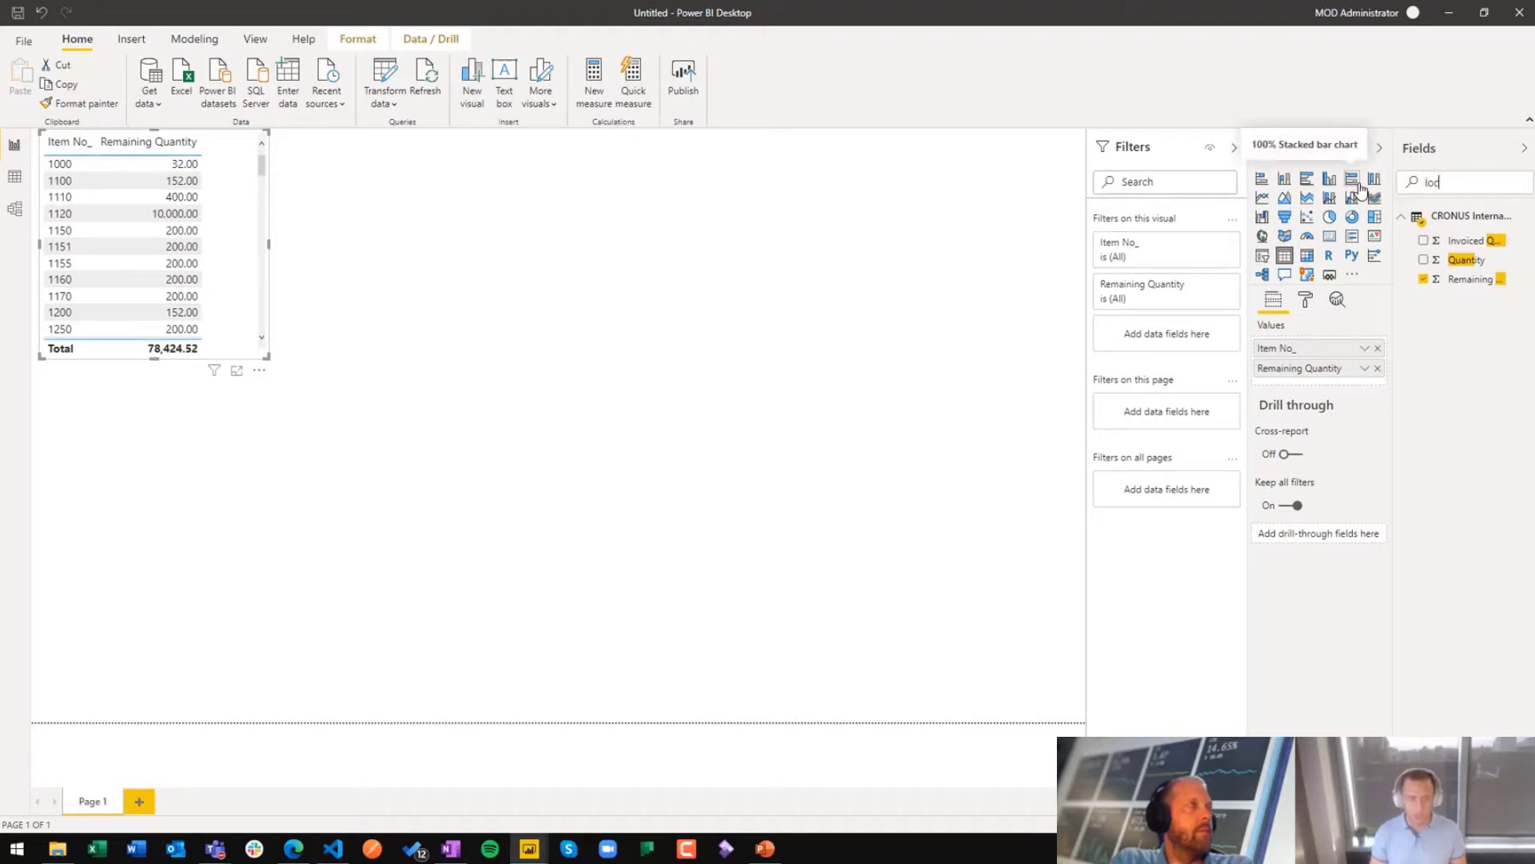
text(at)
click(1423, 240)
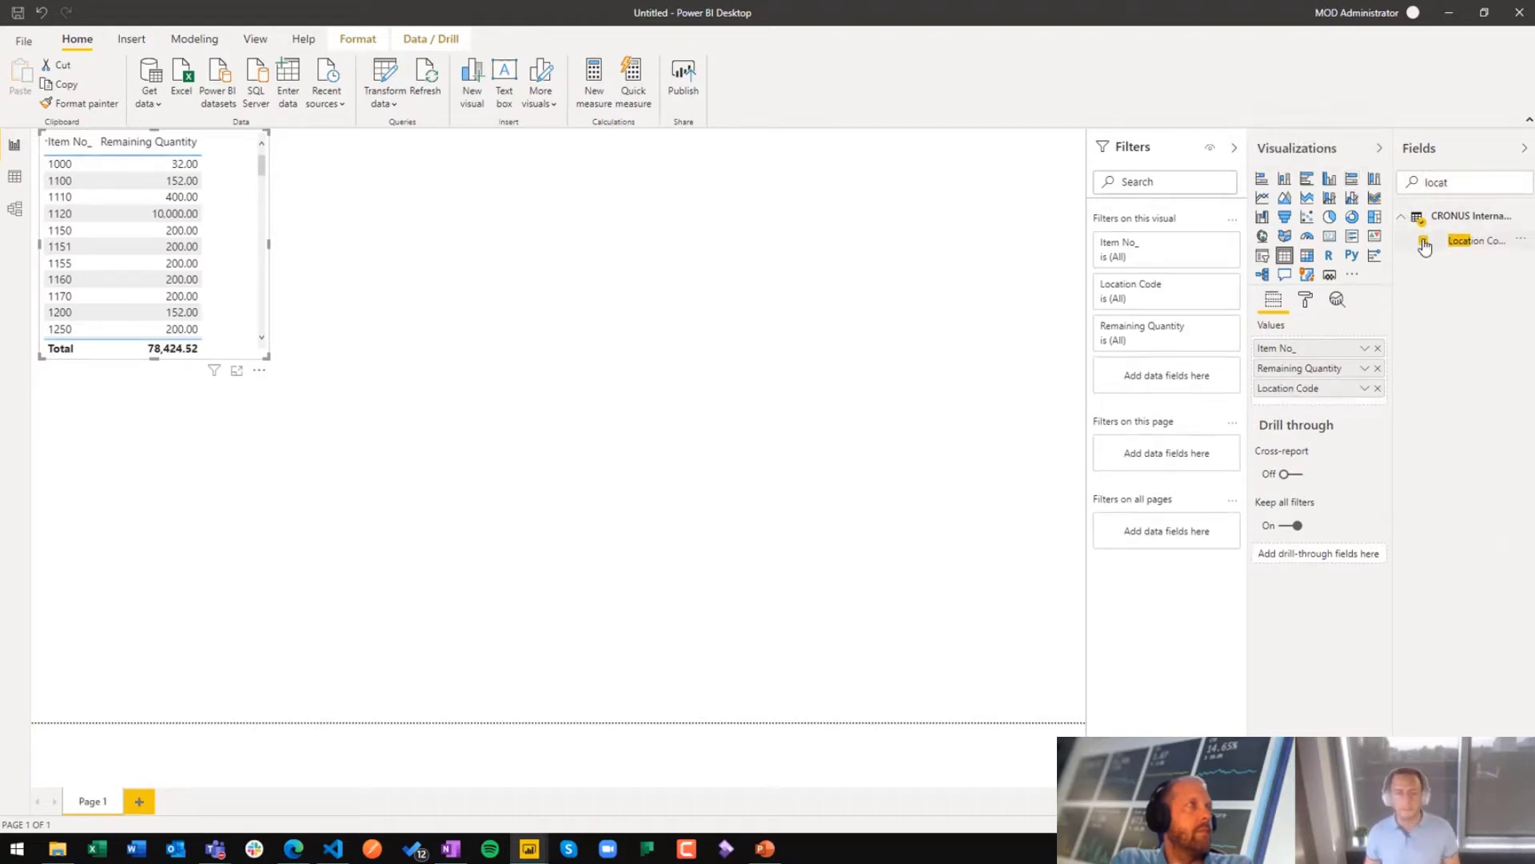
Step: Resize the table visual to a taller shape just wide enough for its three columns, highlighting the 1896-S row at location GREEN
drag(269, 358, 706, 528)
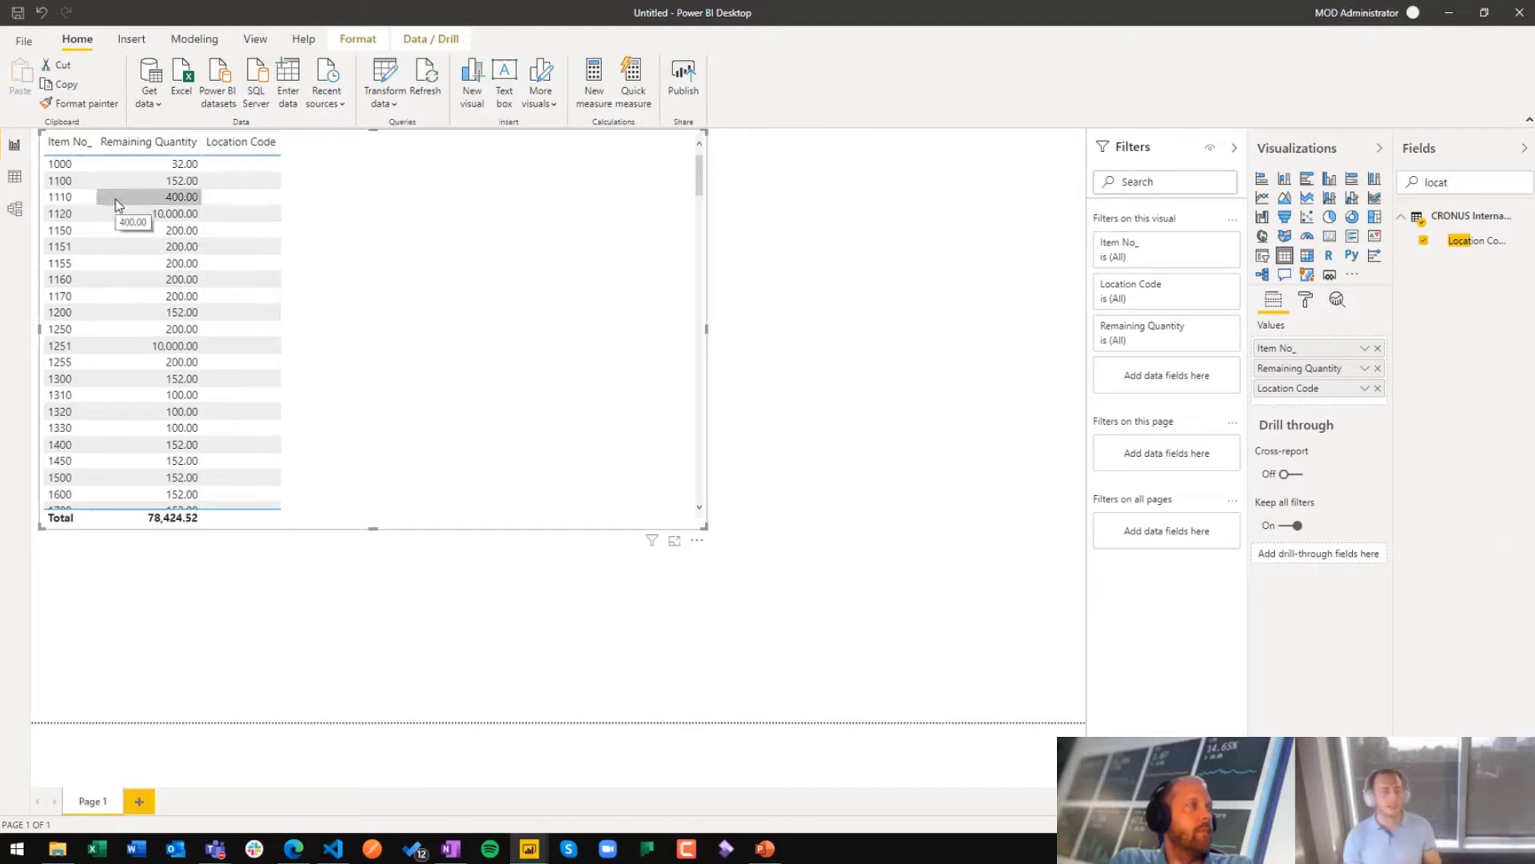
scroll(200, 264, down, 10)
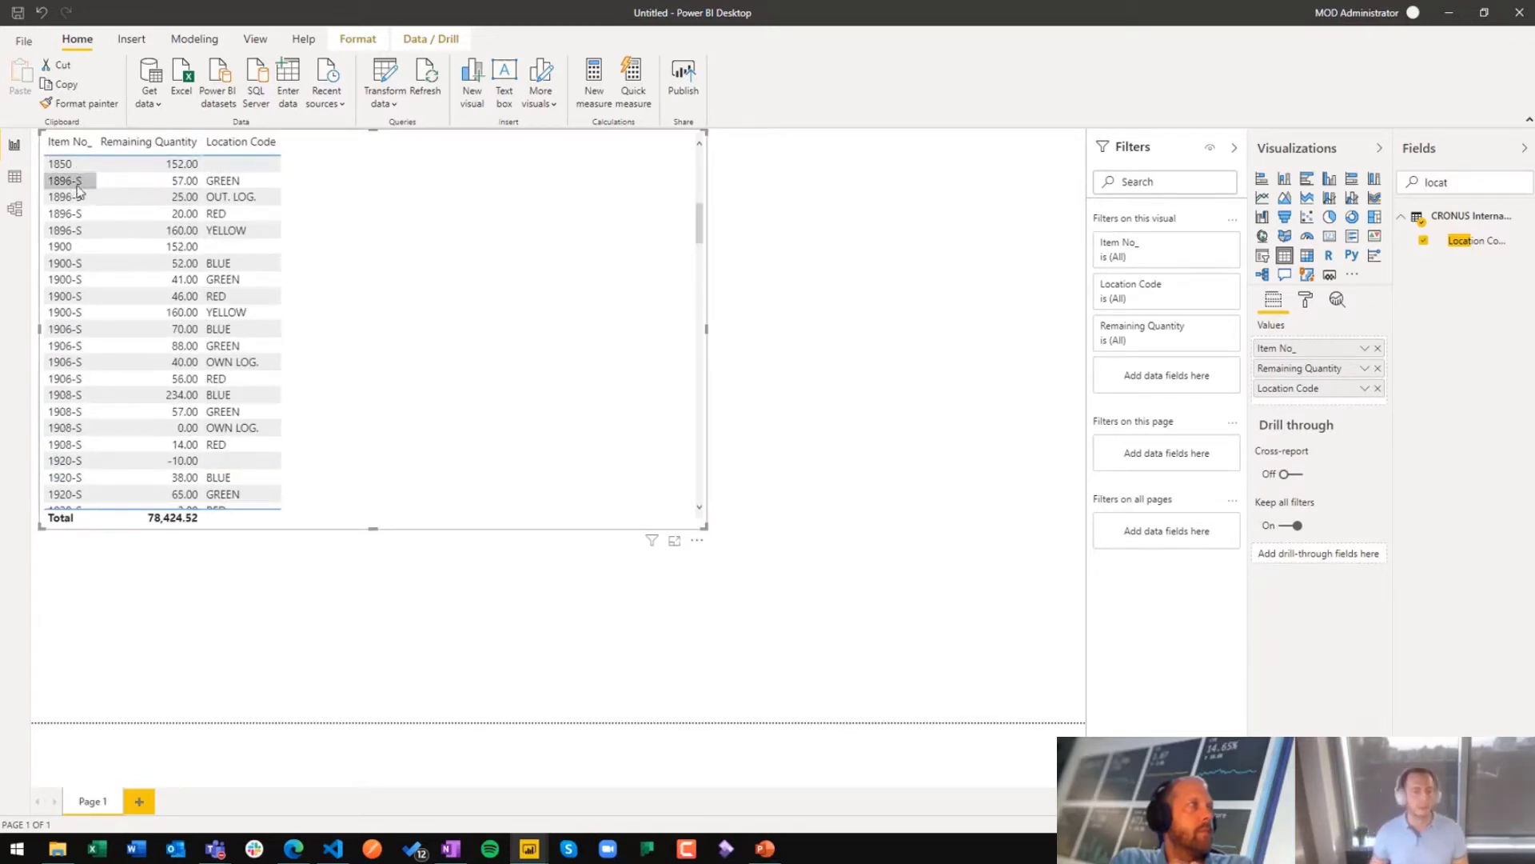
click(68, 181)
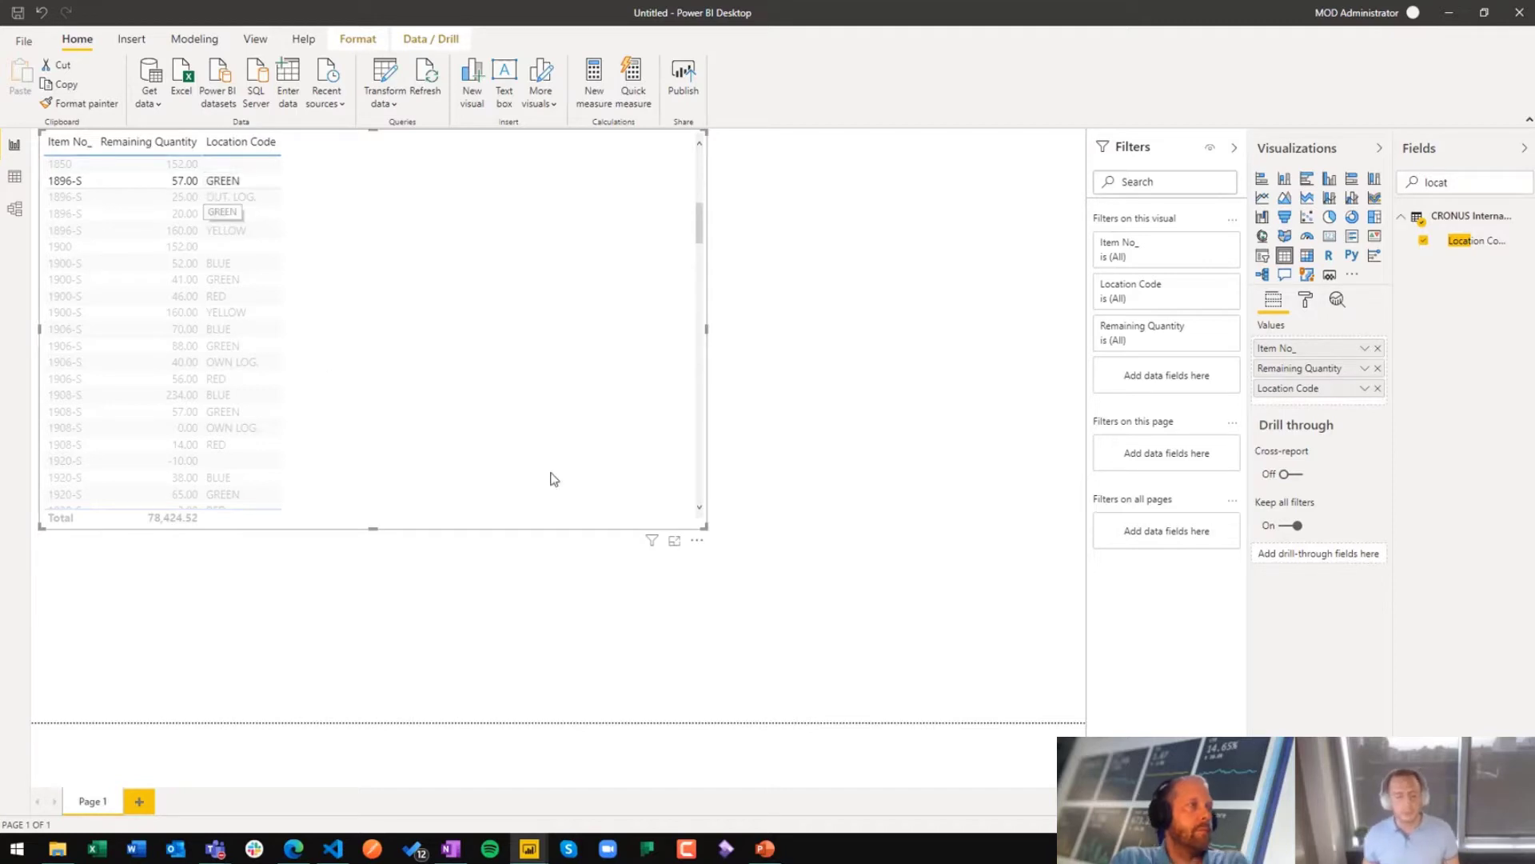
drag(706, 525, 325, 495)
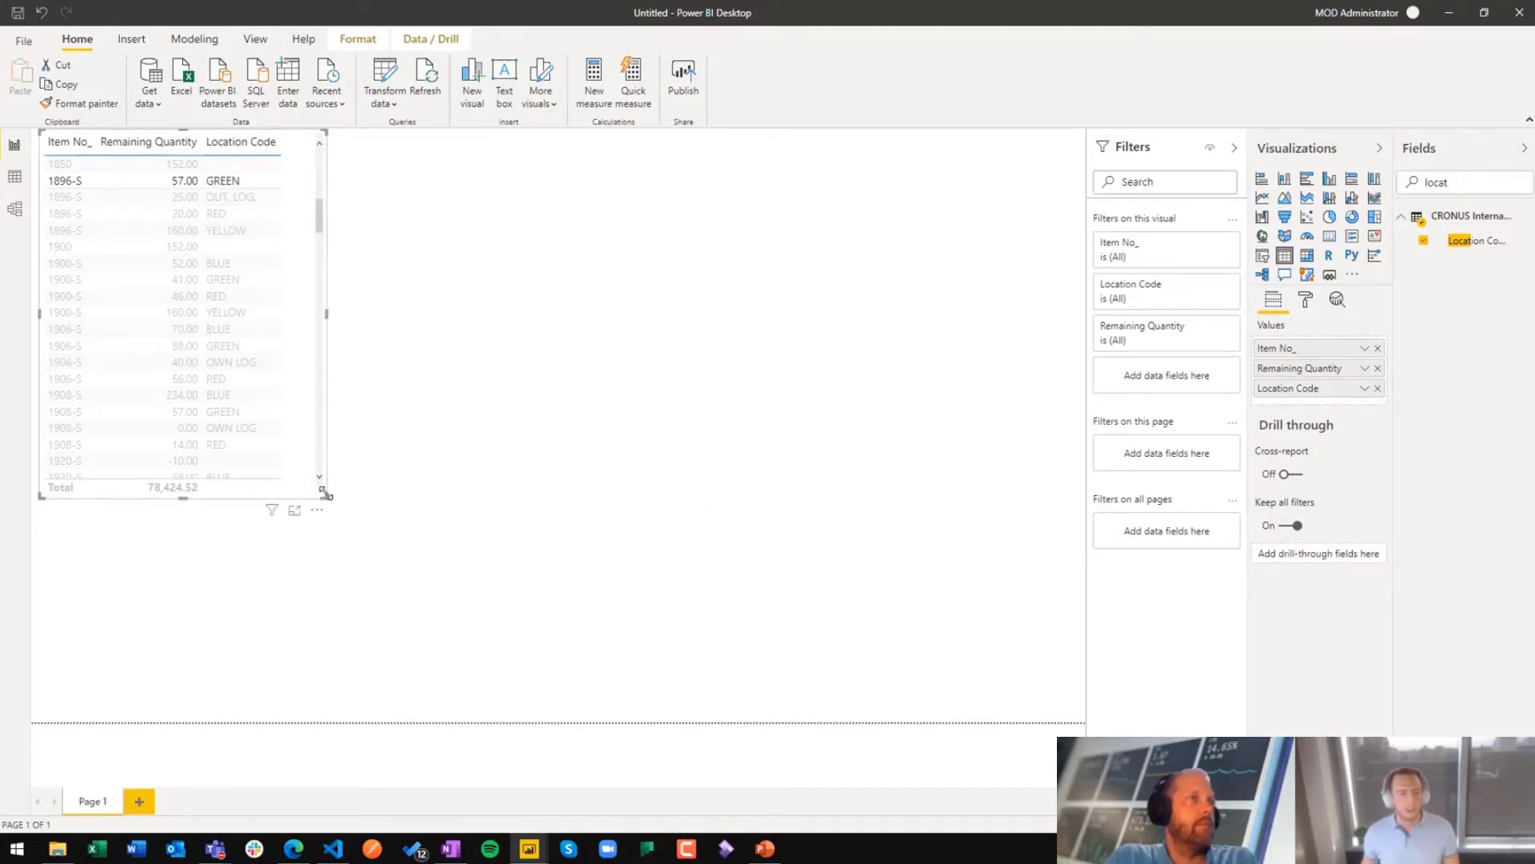
Step: Open the full list of data sources and browse the Online Services connectors
click(152, 105)
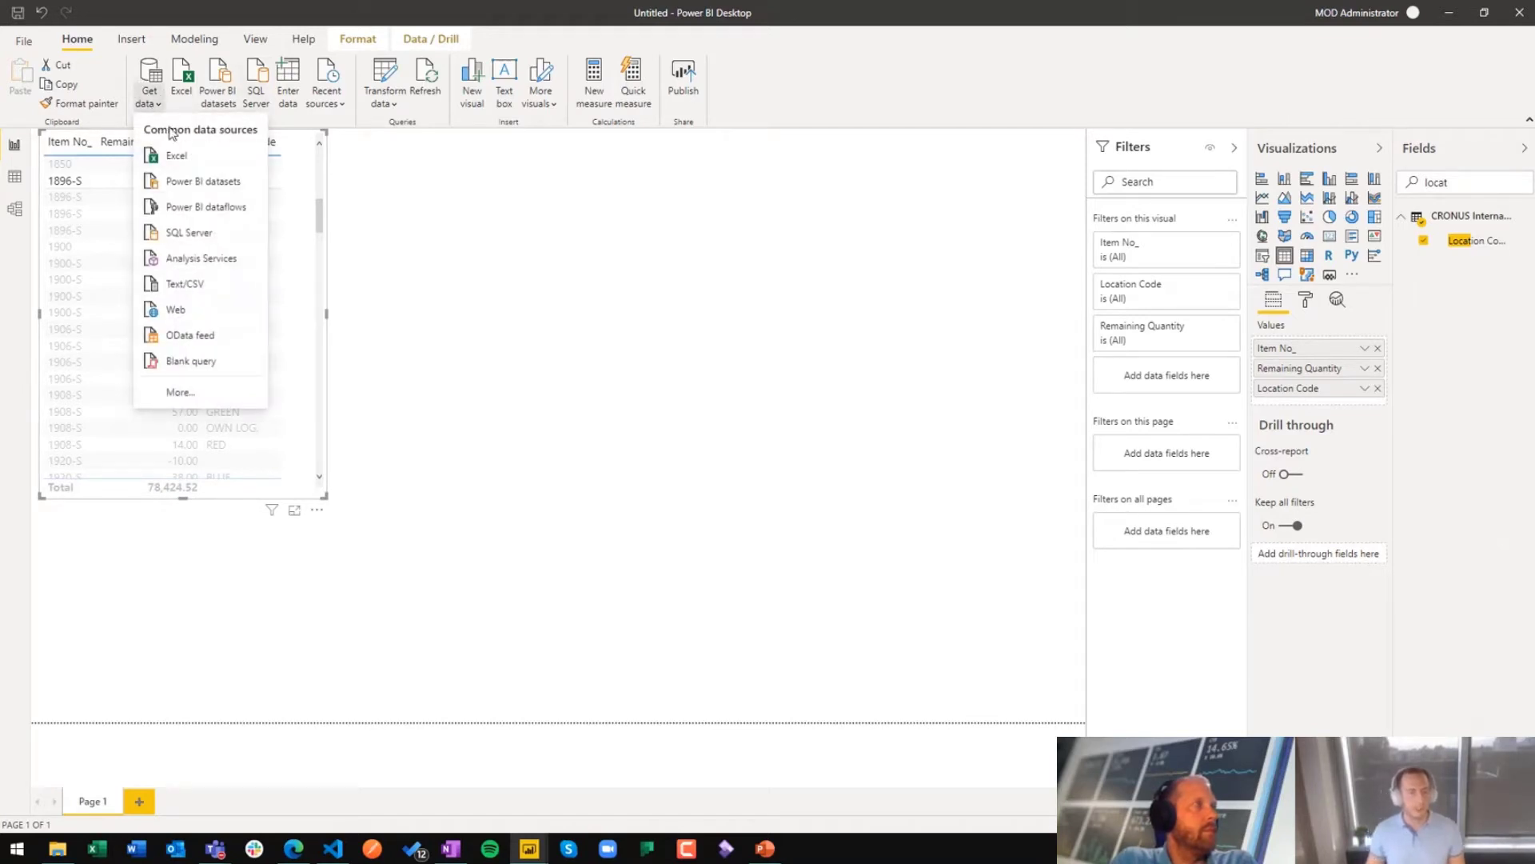
click(183, 392)
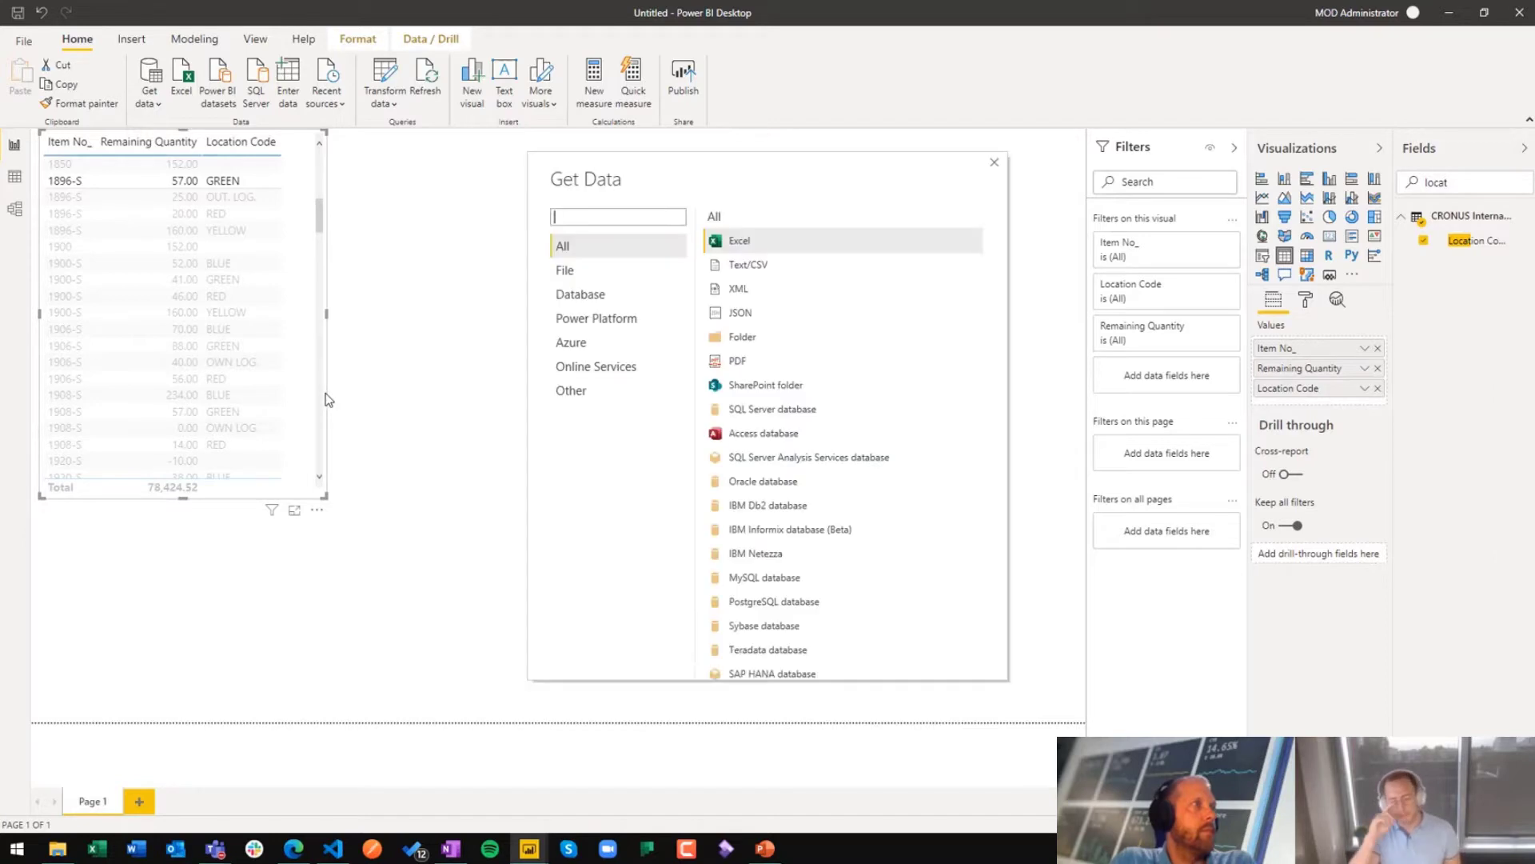
click(583, 374)
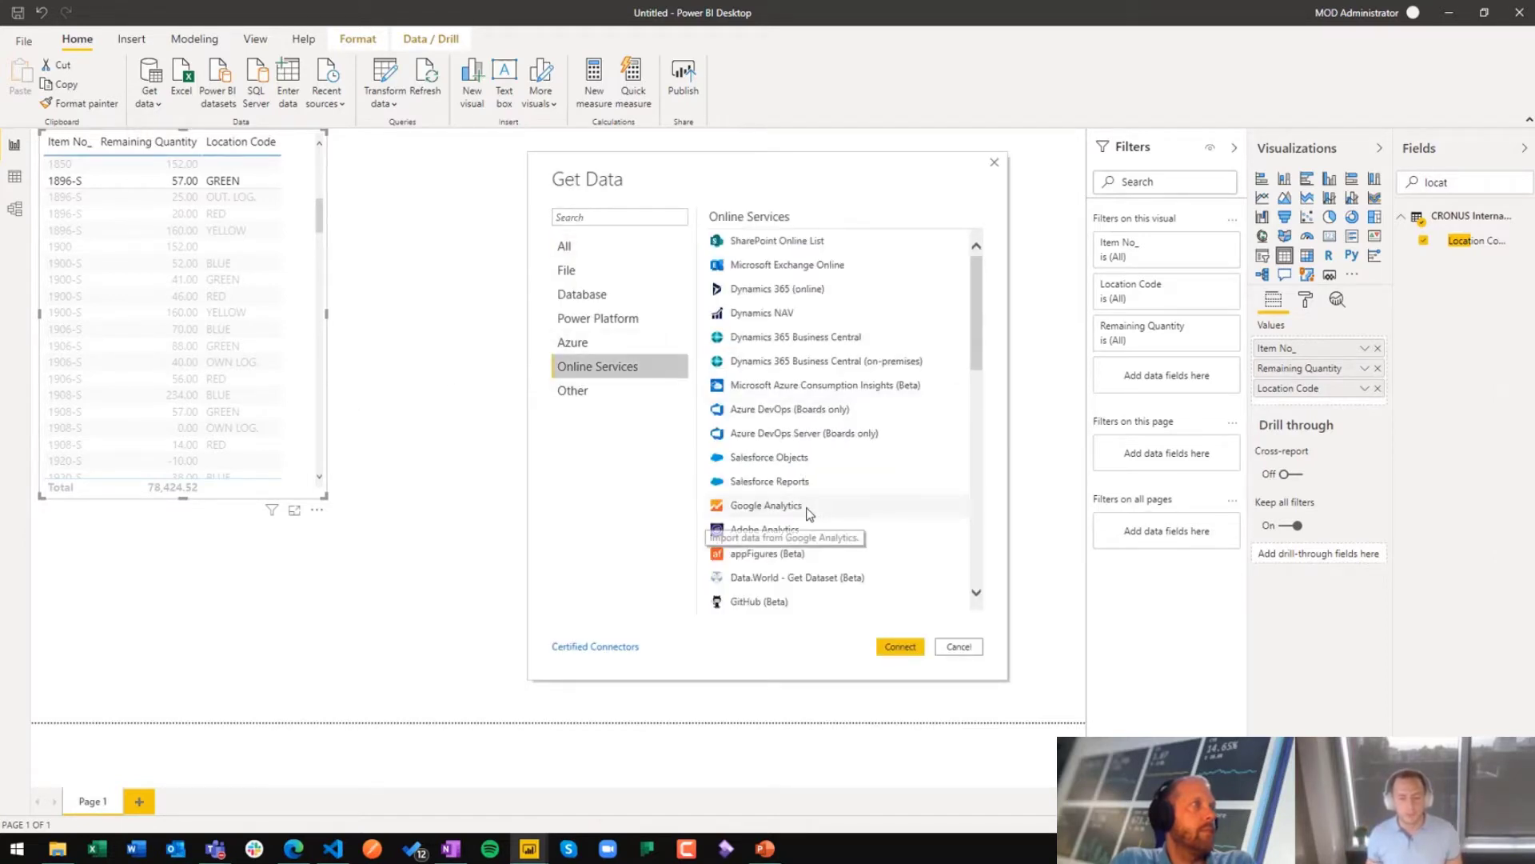
scroll(813, 504, down, 6)
scroll(809, 503, down, 1)
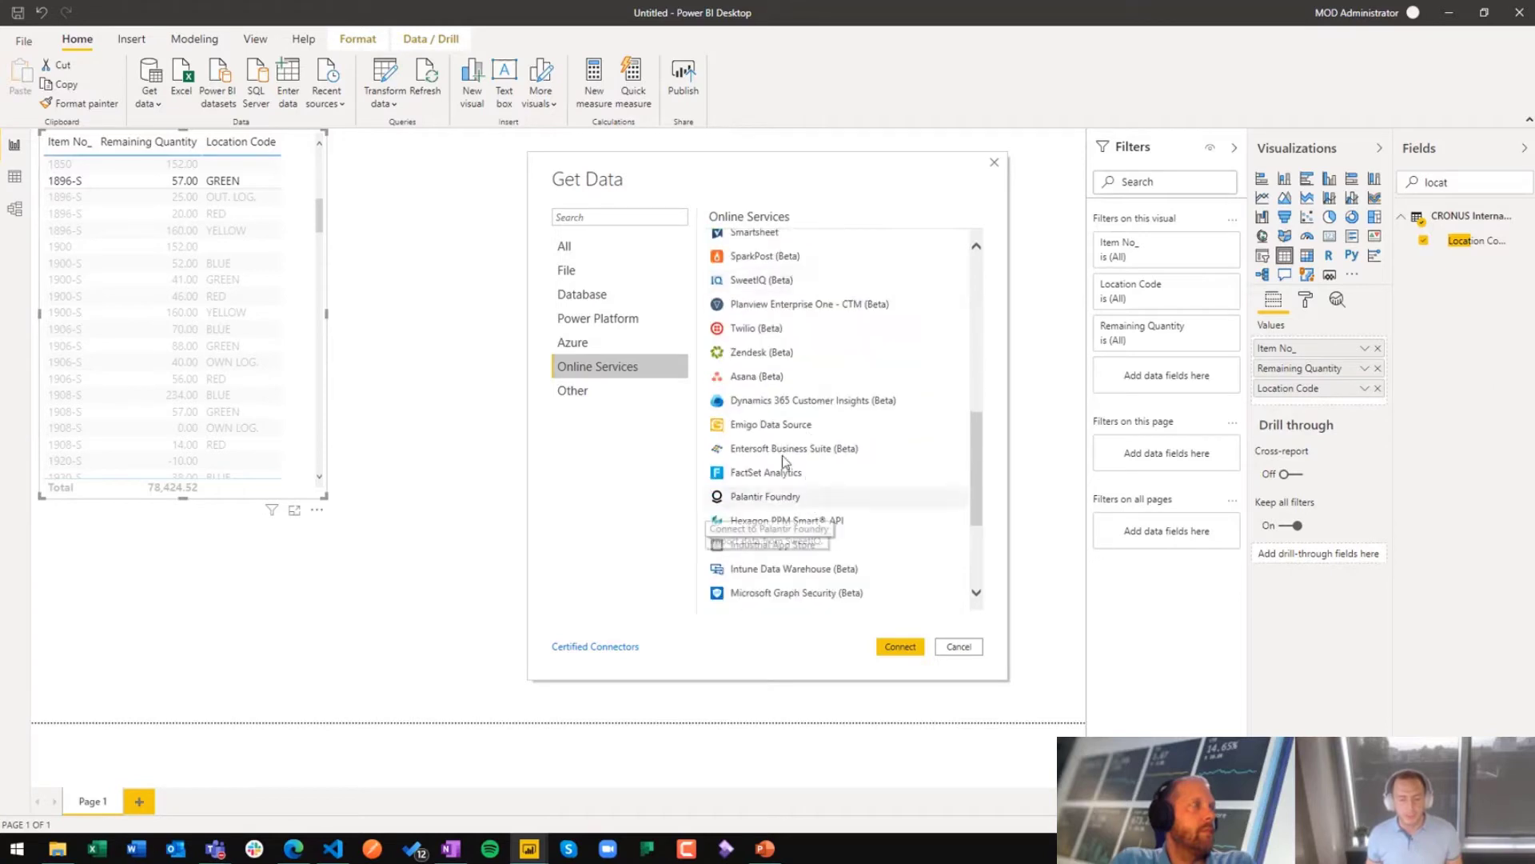
Step: Search the connectors for "dynami" and highlight the Dynamics 365 Business Central online and on-premises connectors
click(618, 219)
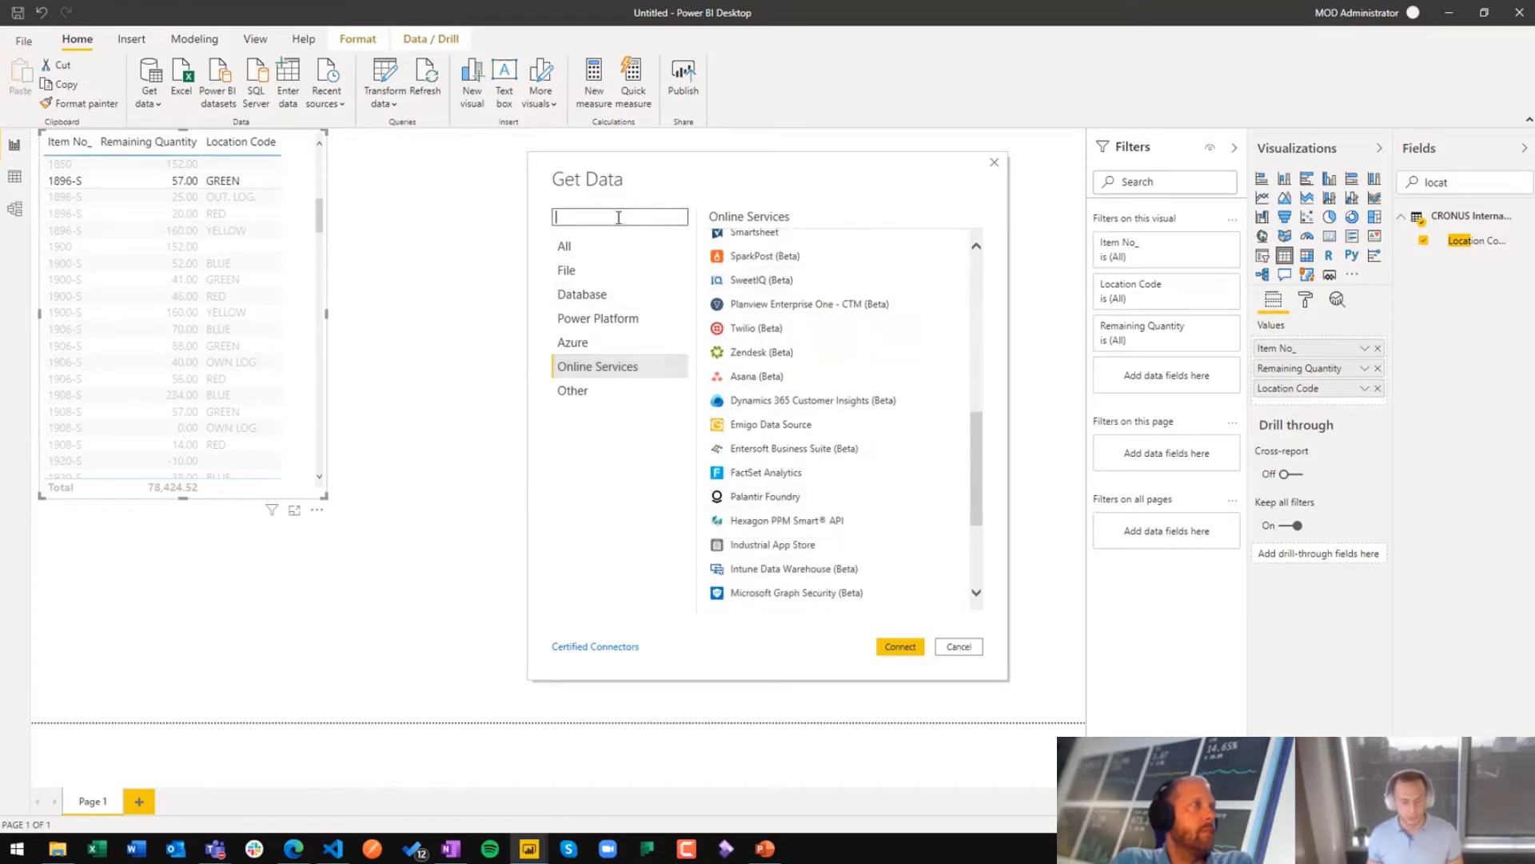
text(dynami)
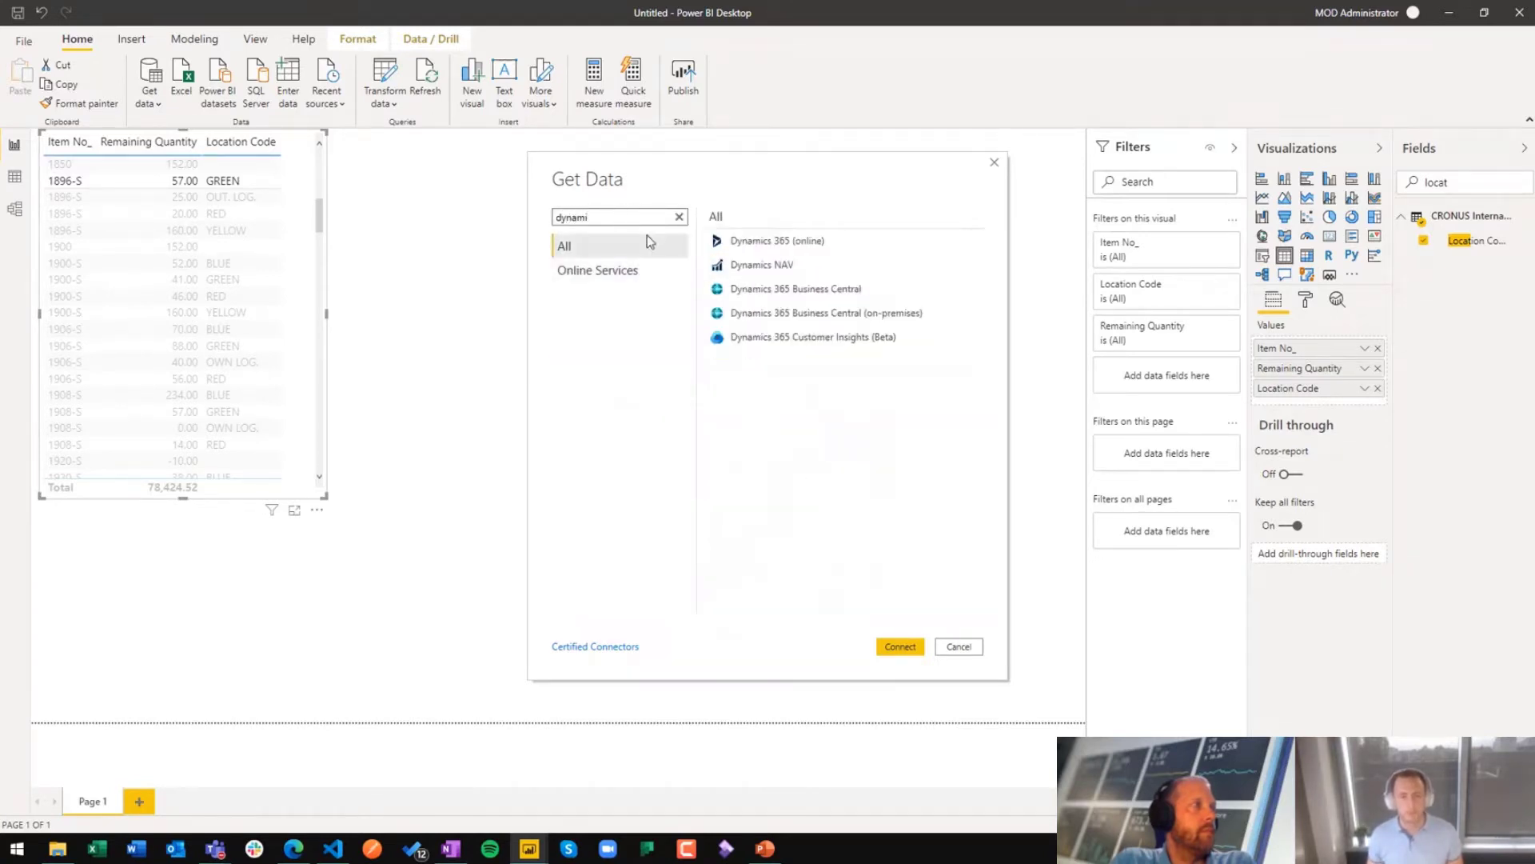
click(874, 289)
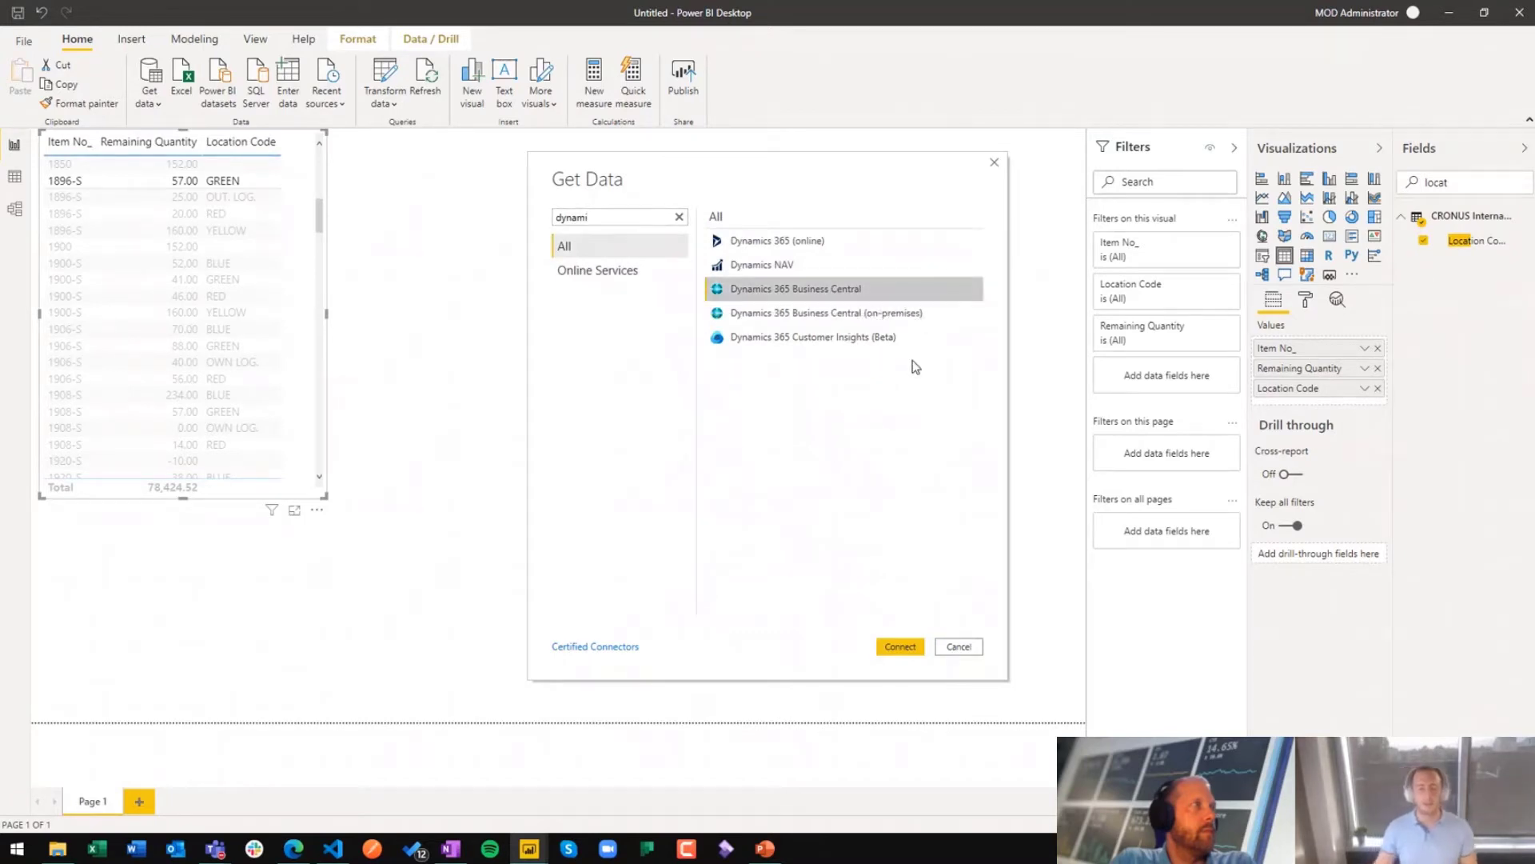
click(926, 322)
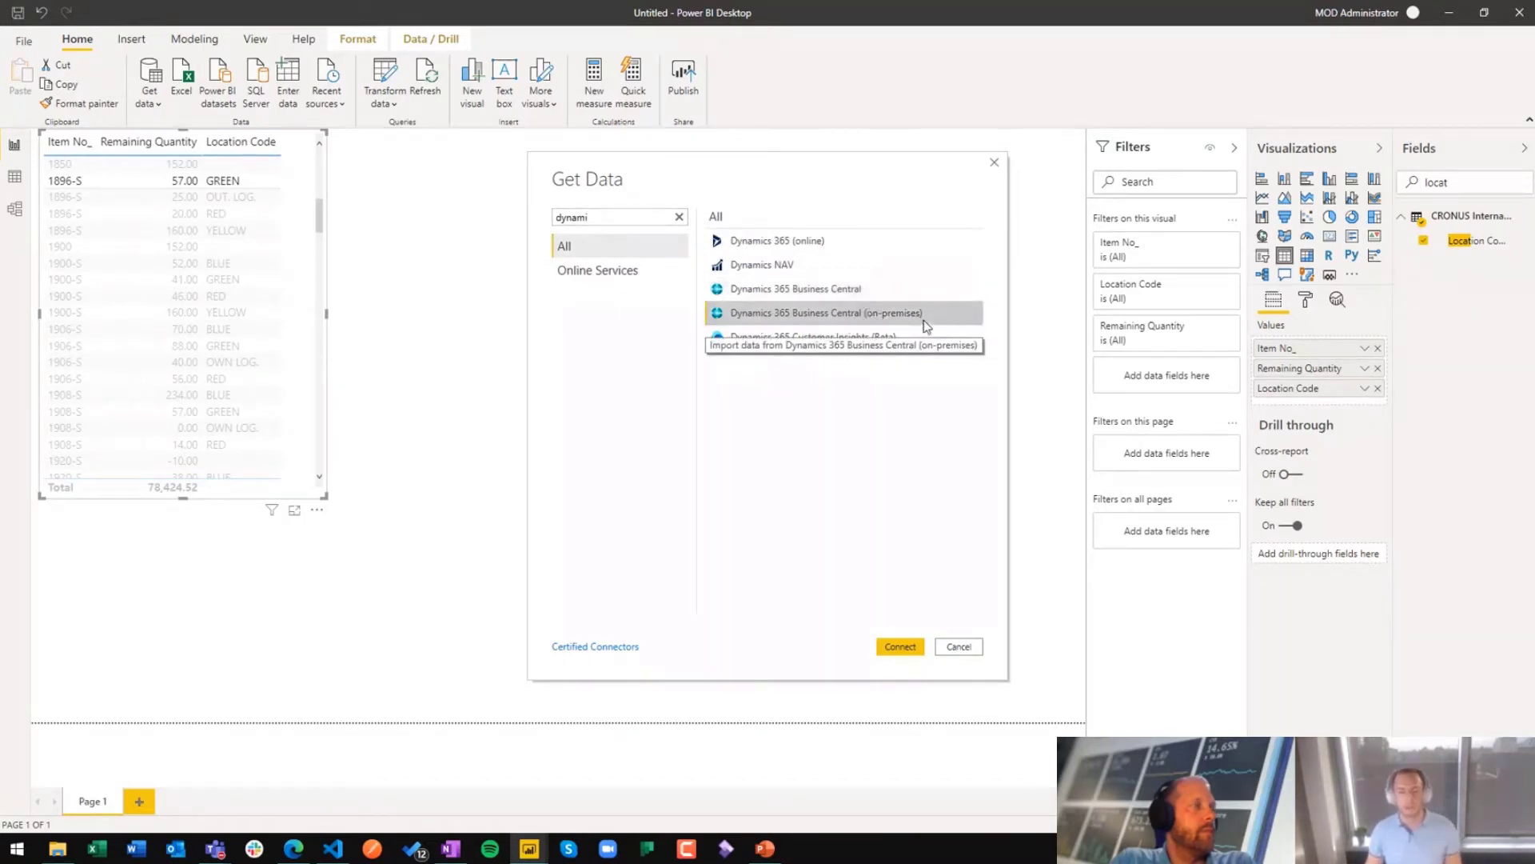
click(888, 289)
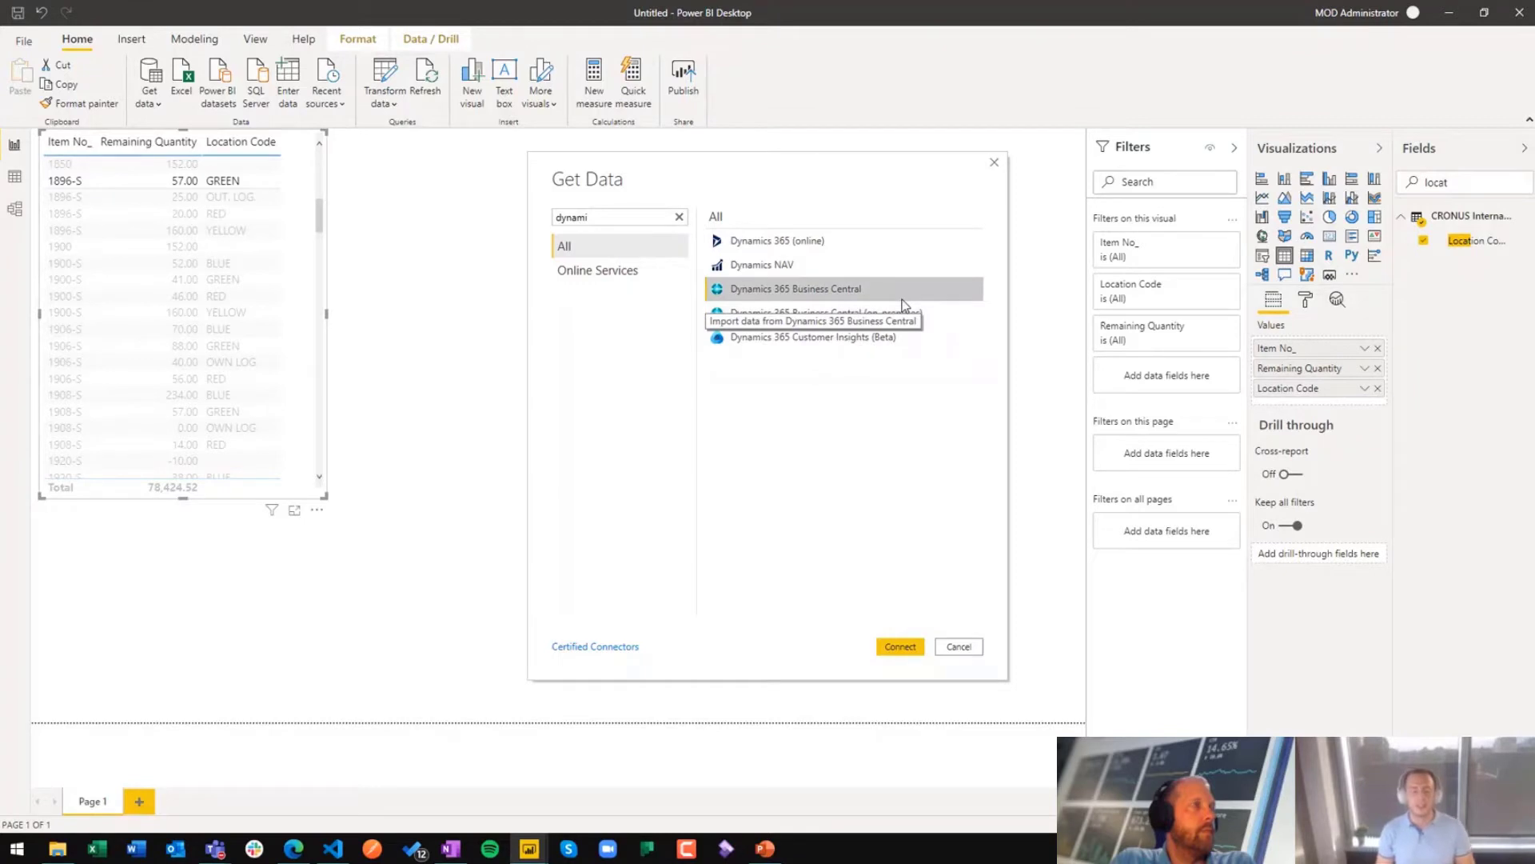
Step: Search the connectors for "odata", highlight OData Feed, and leave the data source selection without connecting
double_click(630, 214)
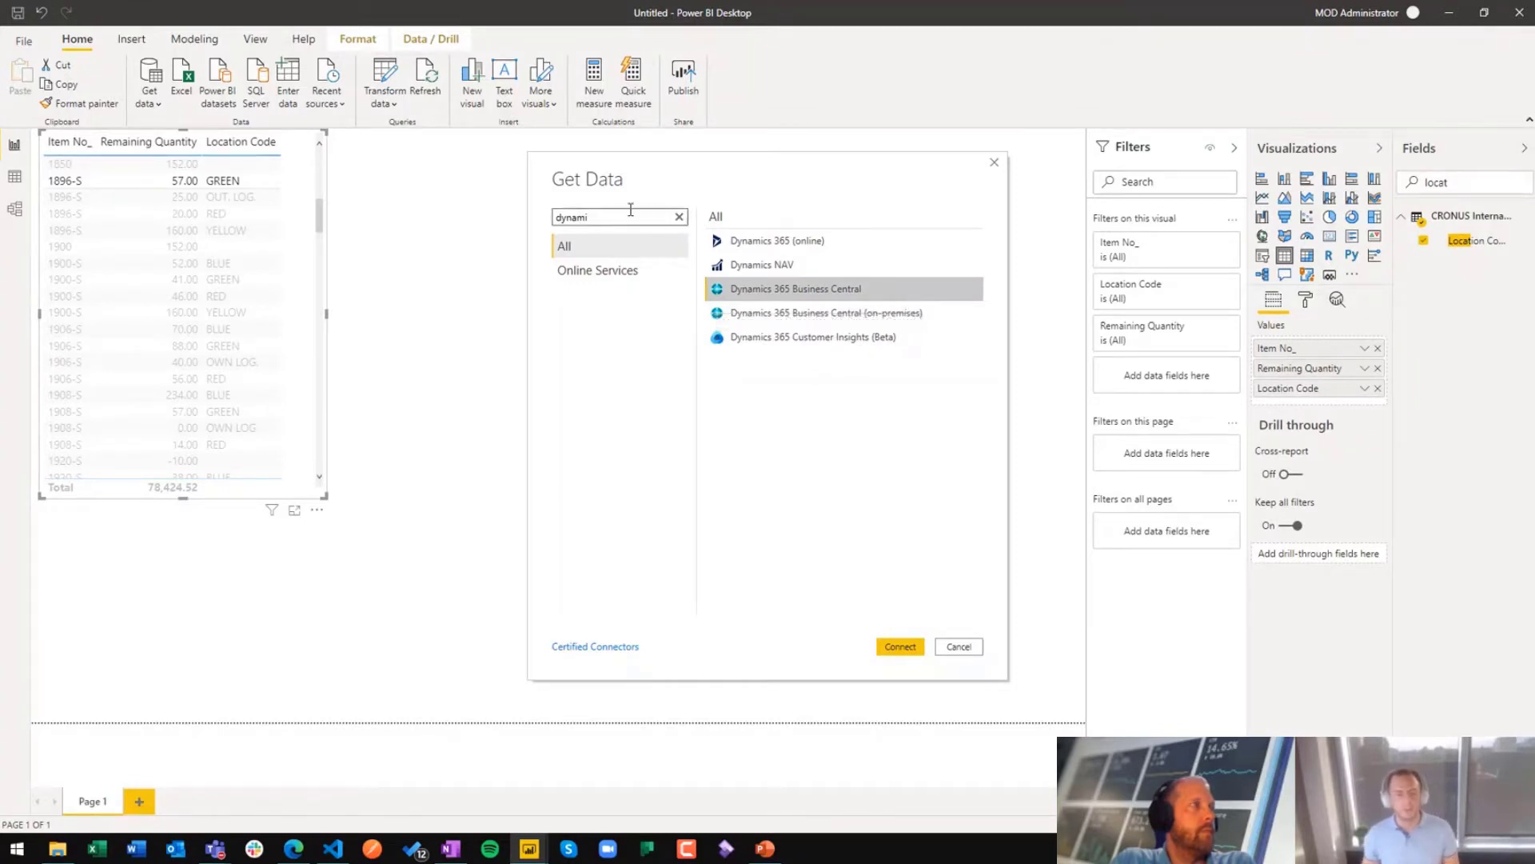
text(odata)
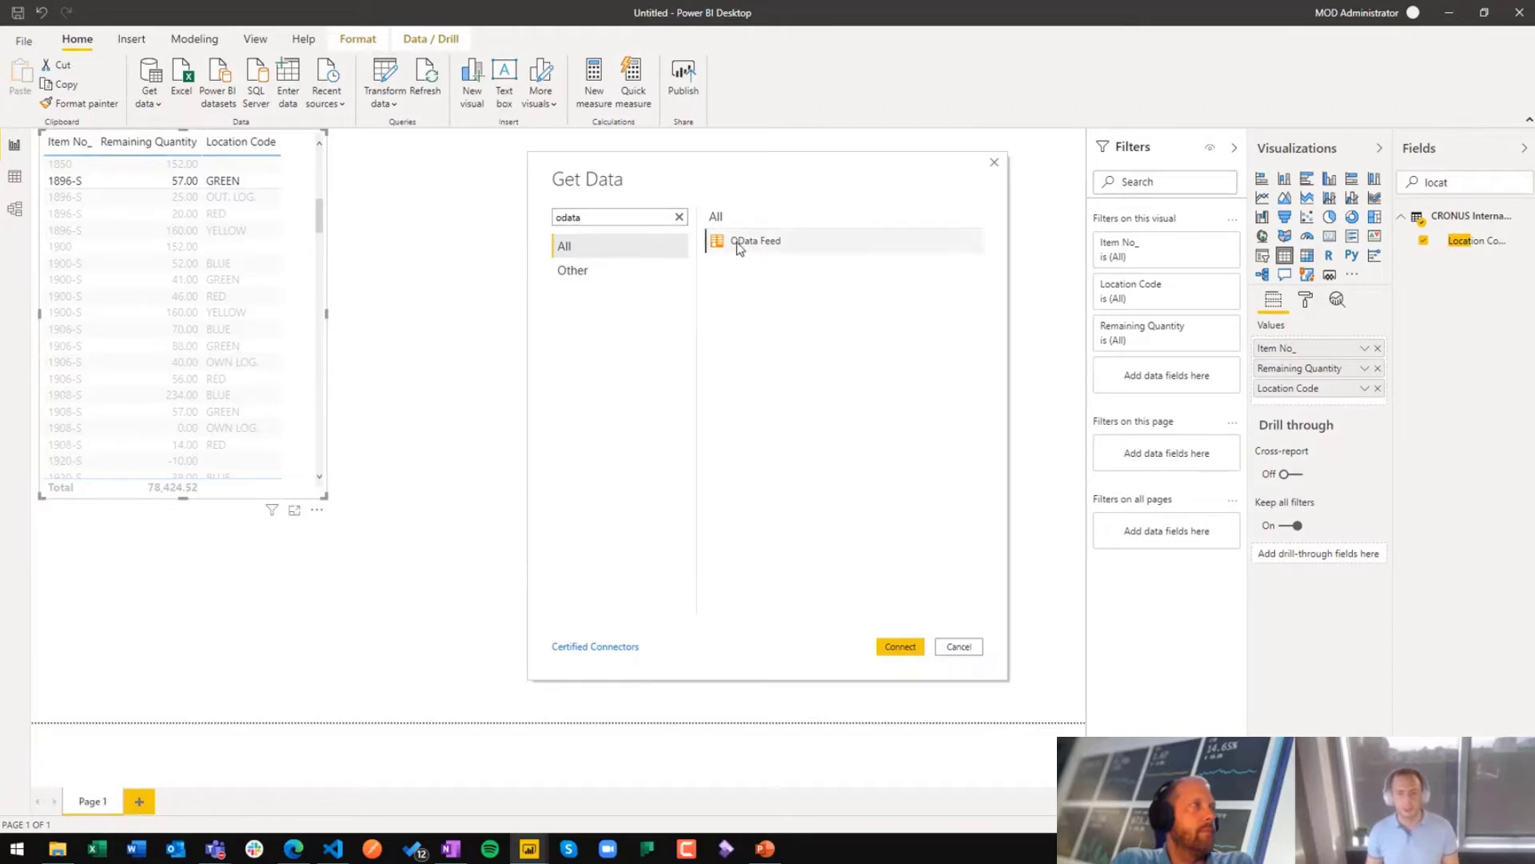
click(711, 240)
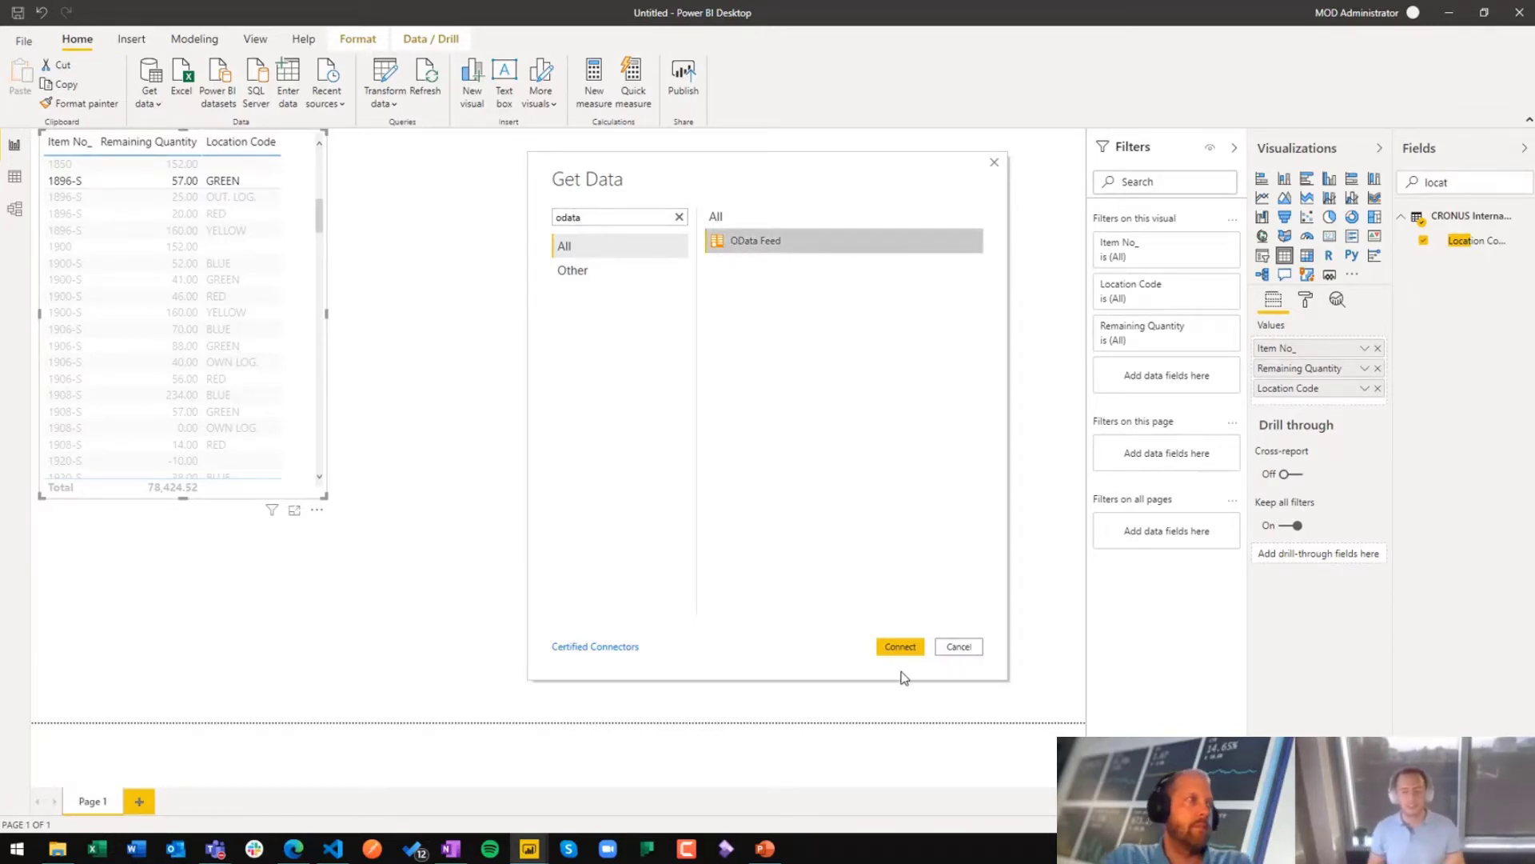
click(960, 646)
Step: Bring up the InventoryByLocation report, and switch to the qryInventory query code in Visual Studio Code
mouse_move(529, 848)
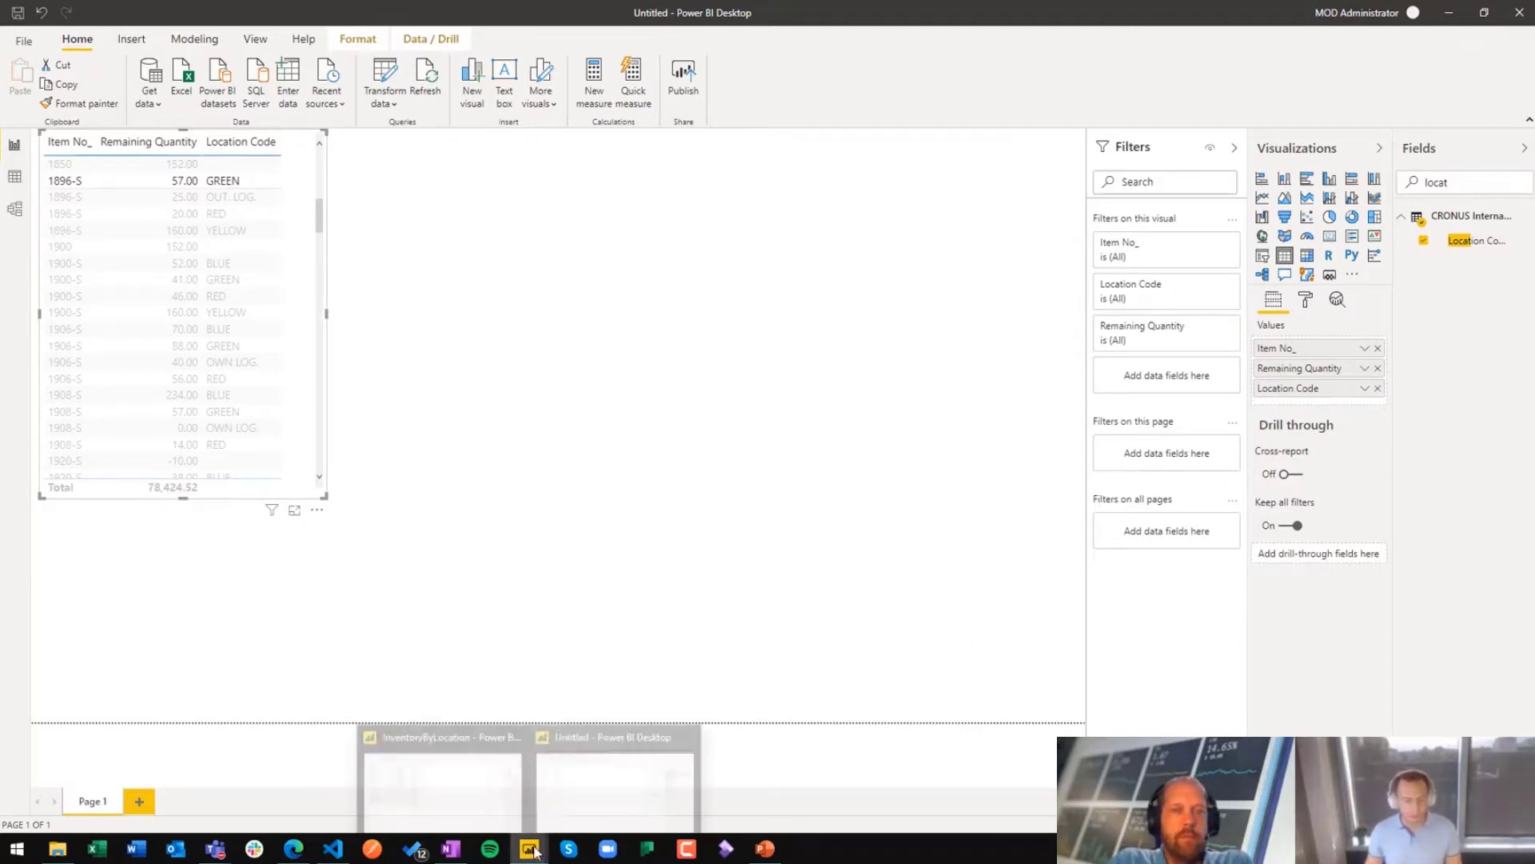
click(460, 780)
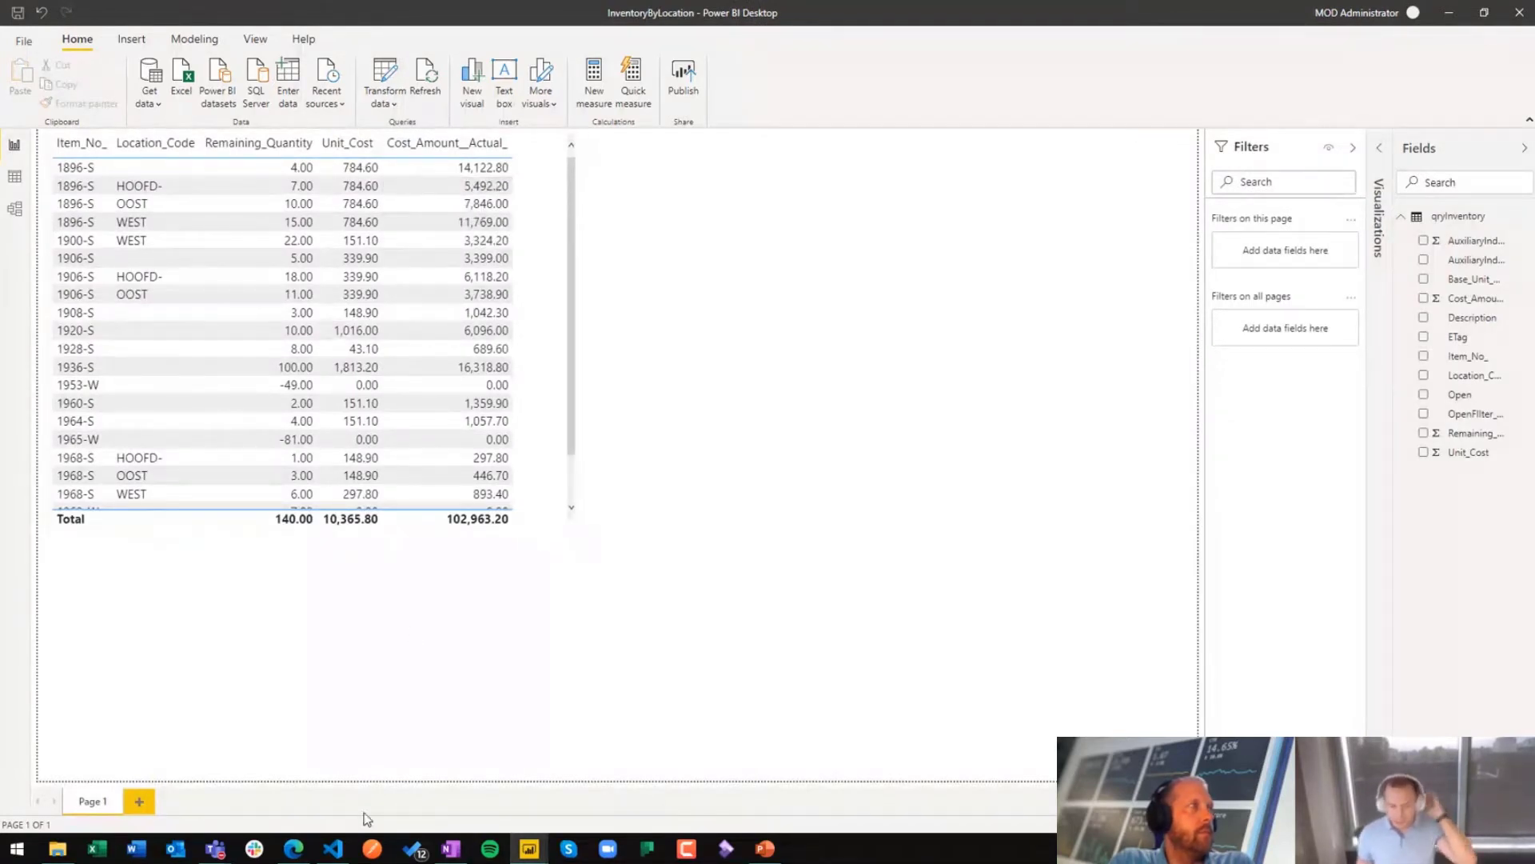
click(333, 848)
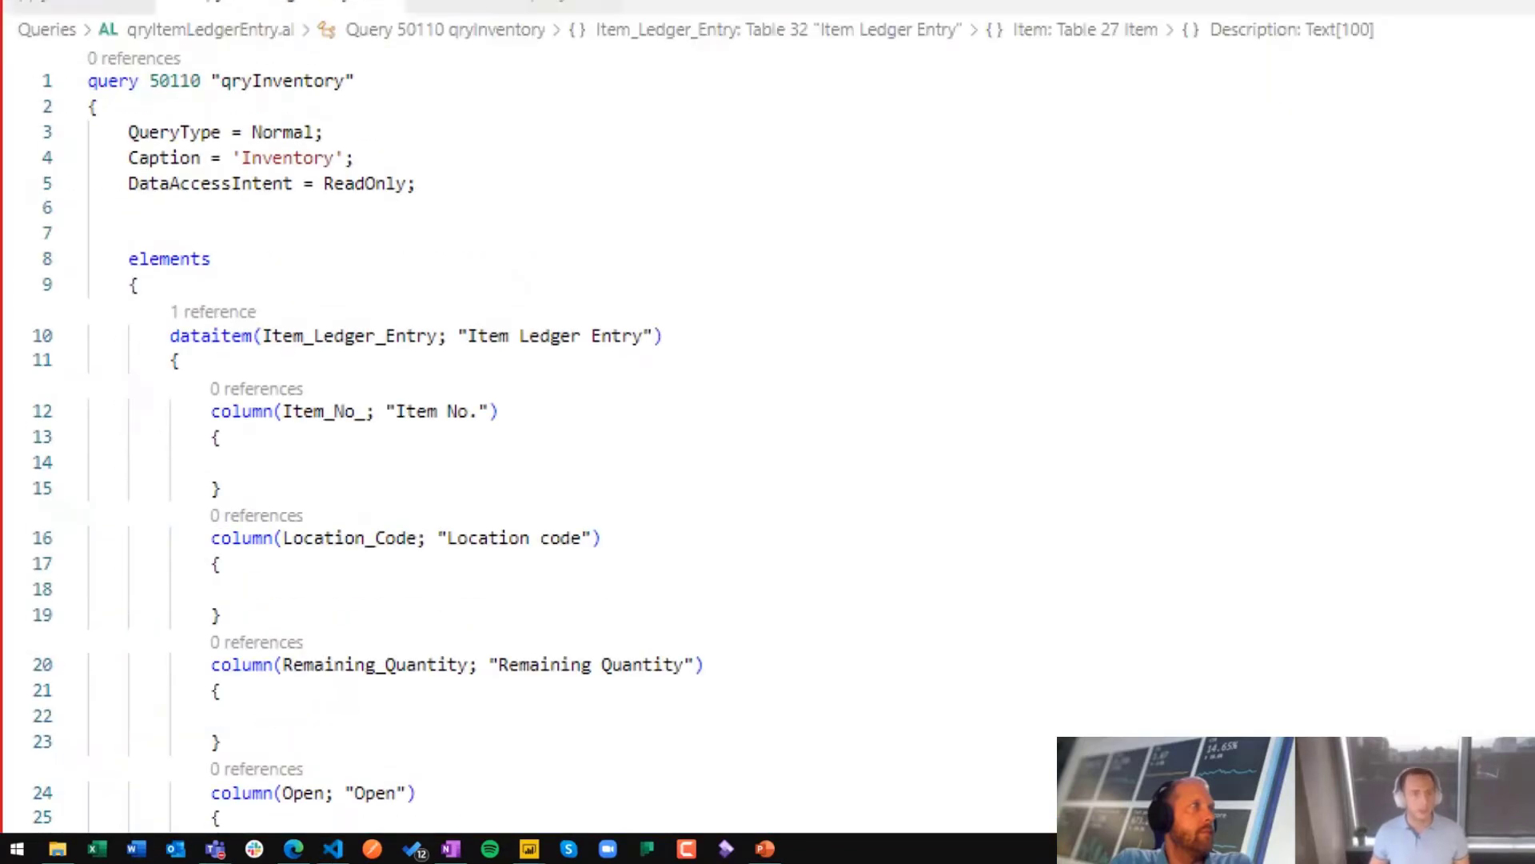
drag(512, 263, 350, 58)
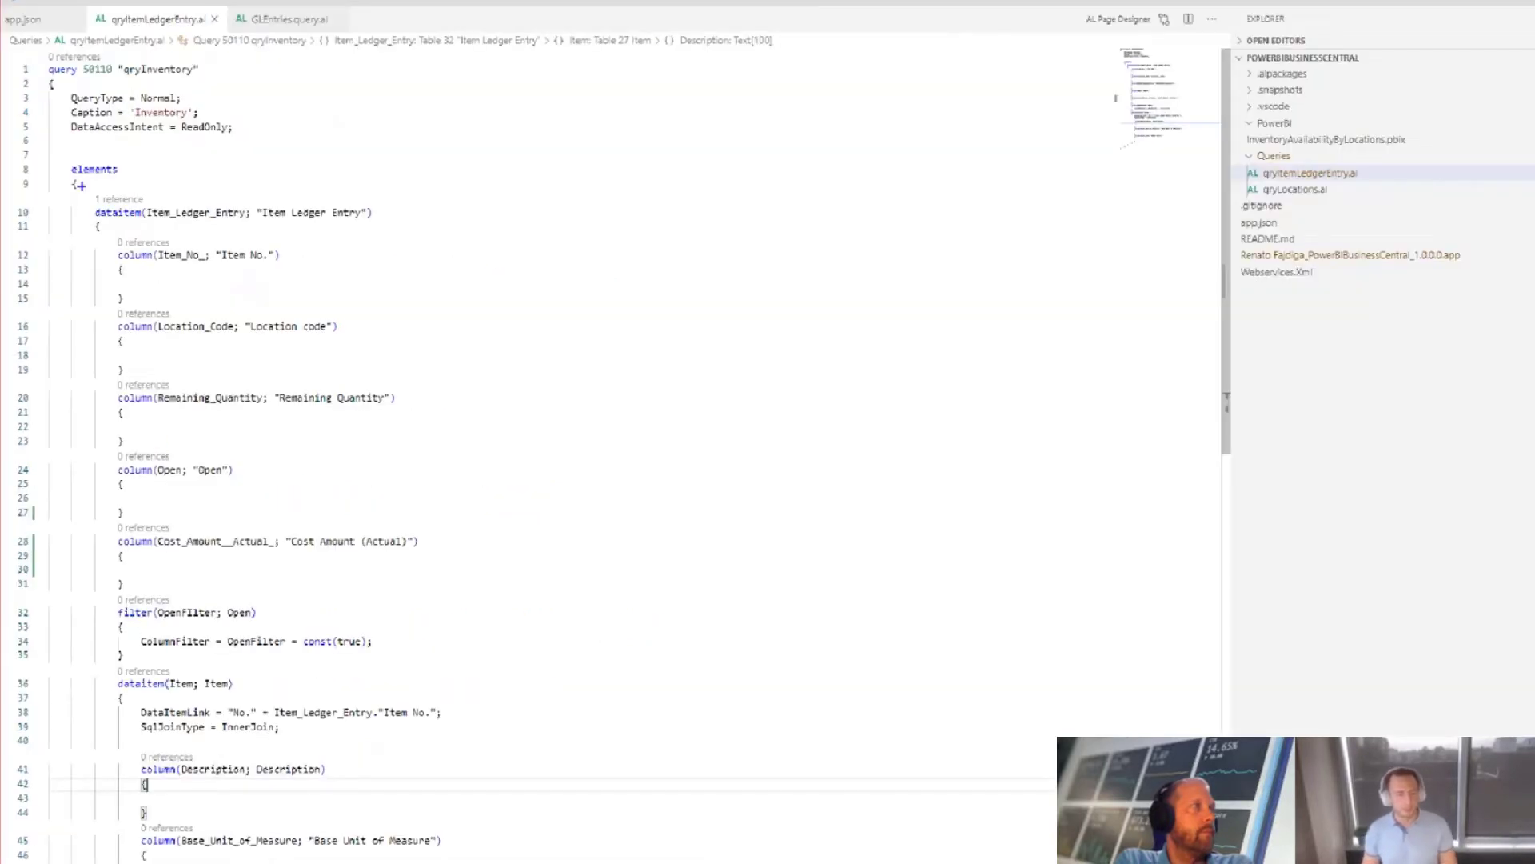
Step: Examine the columns, the open-entries filter and the joined Item data item in the qryInventory query
click(316, 484)
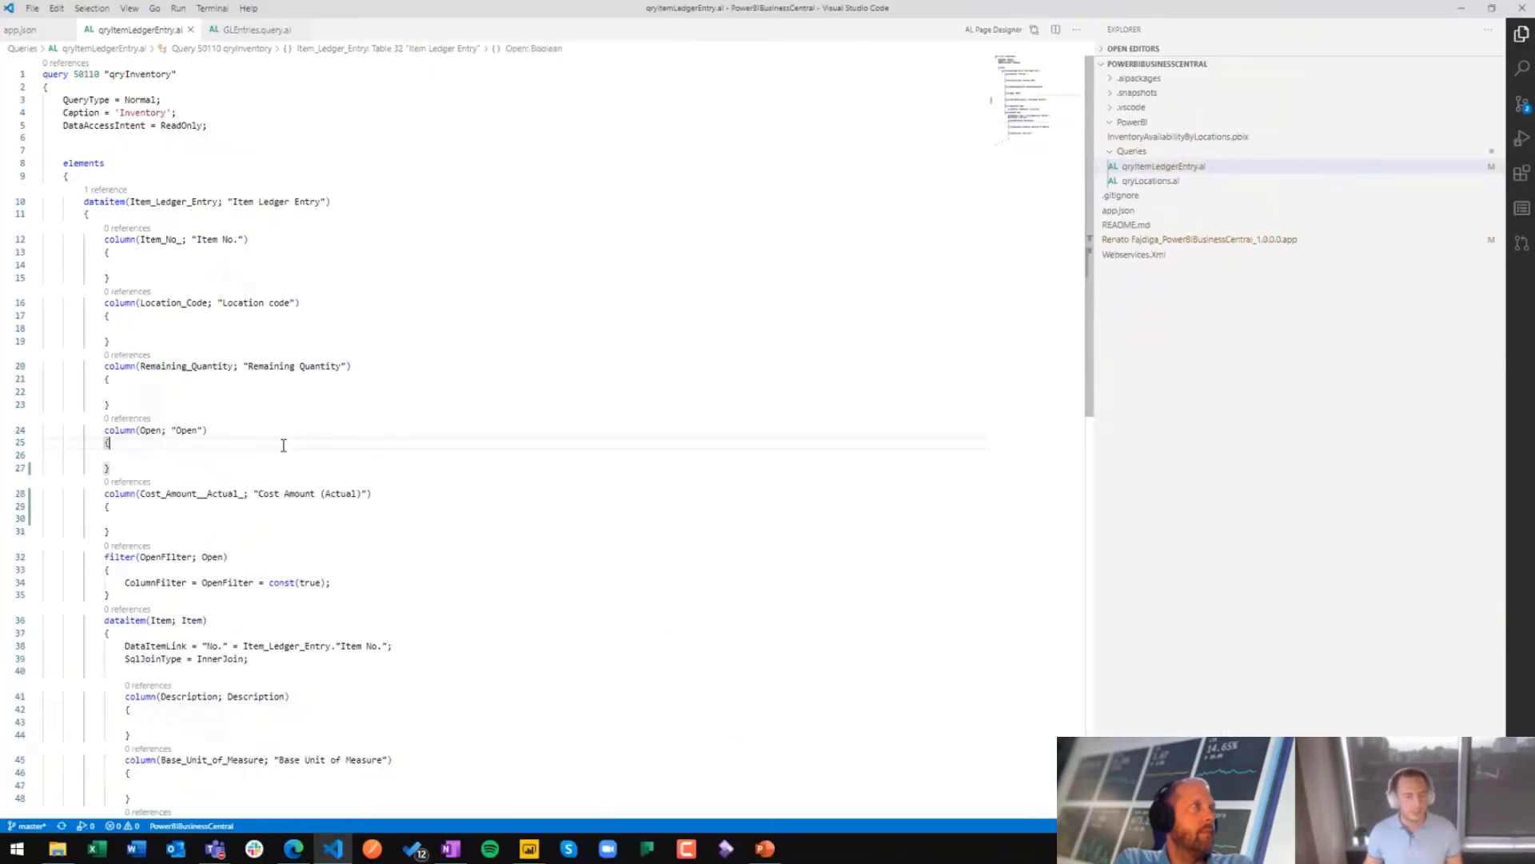
scroll(316, 490, down, 1)
key(Down)
key(Down)
key(Down)
key(Down)
key(Down)
key(Down)
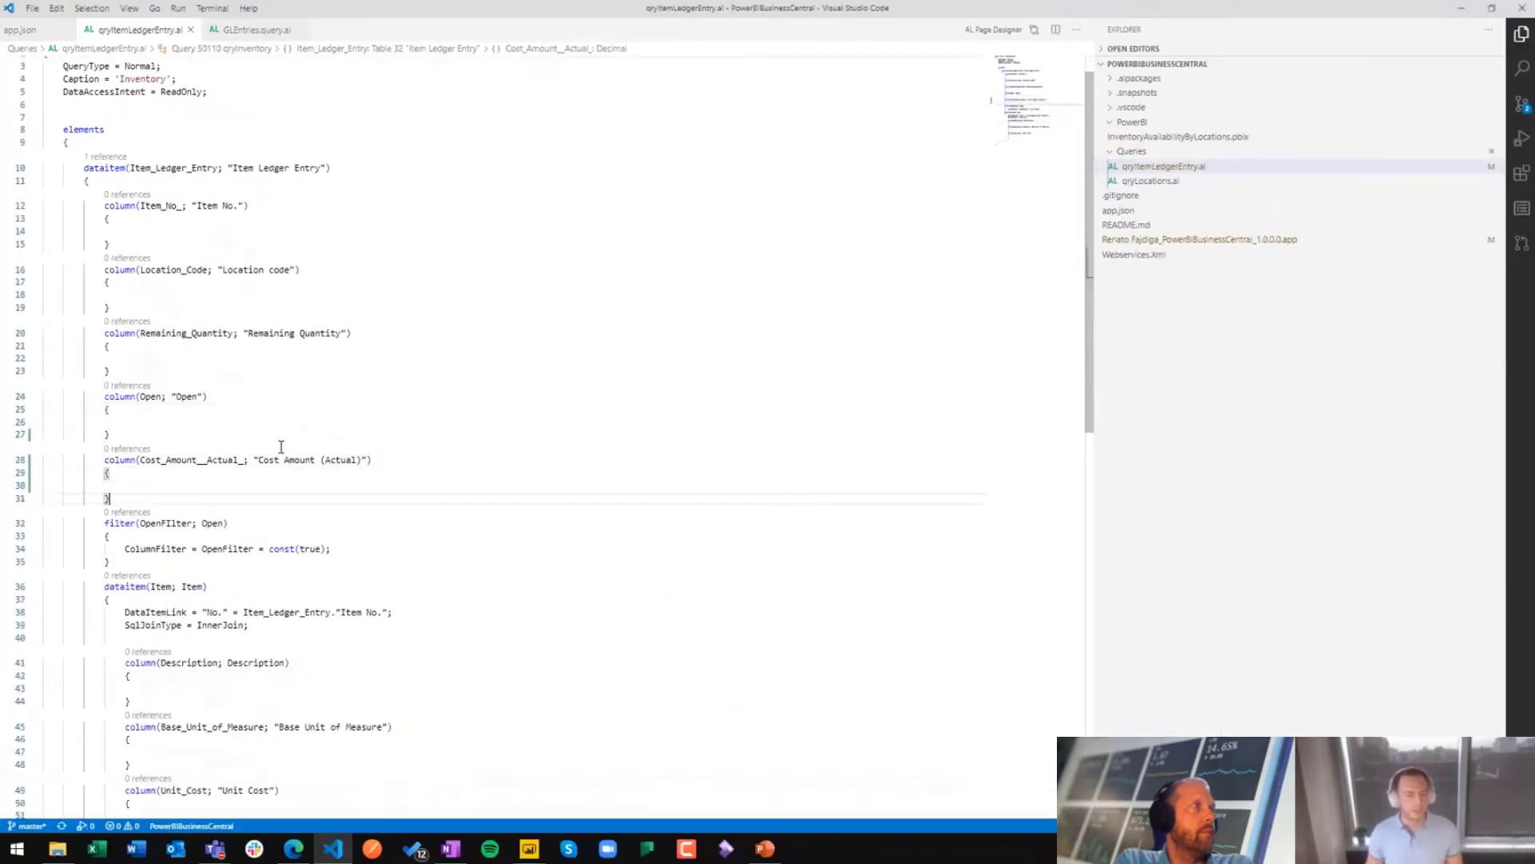
scroll(356, 468, down, 3)
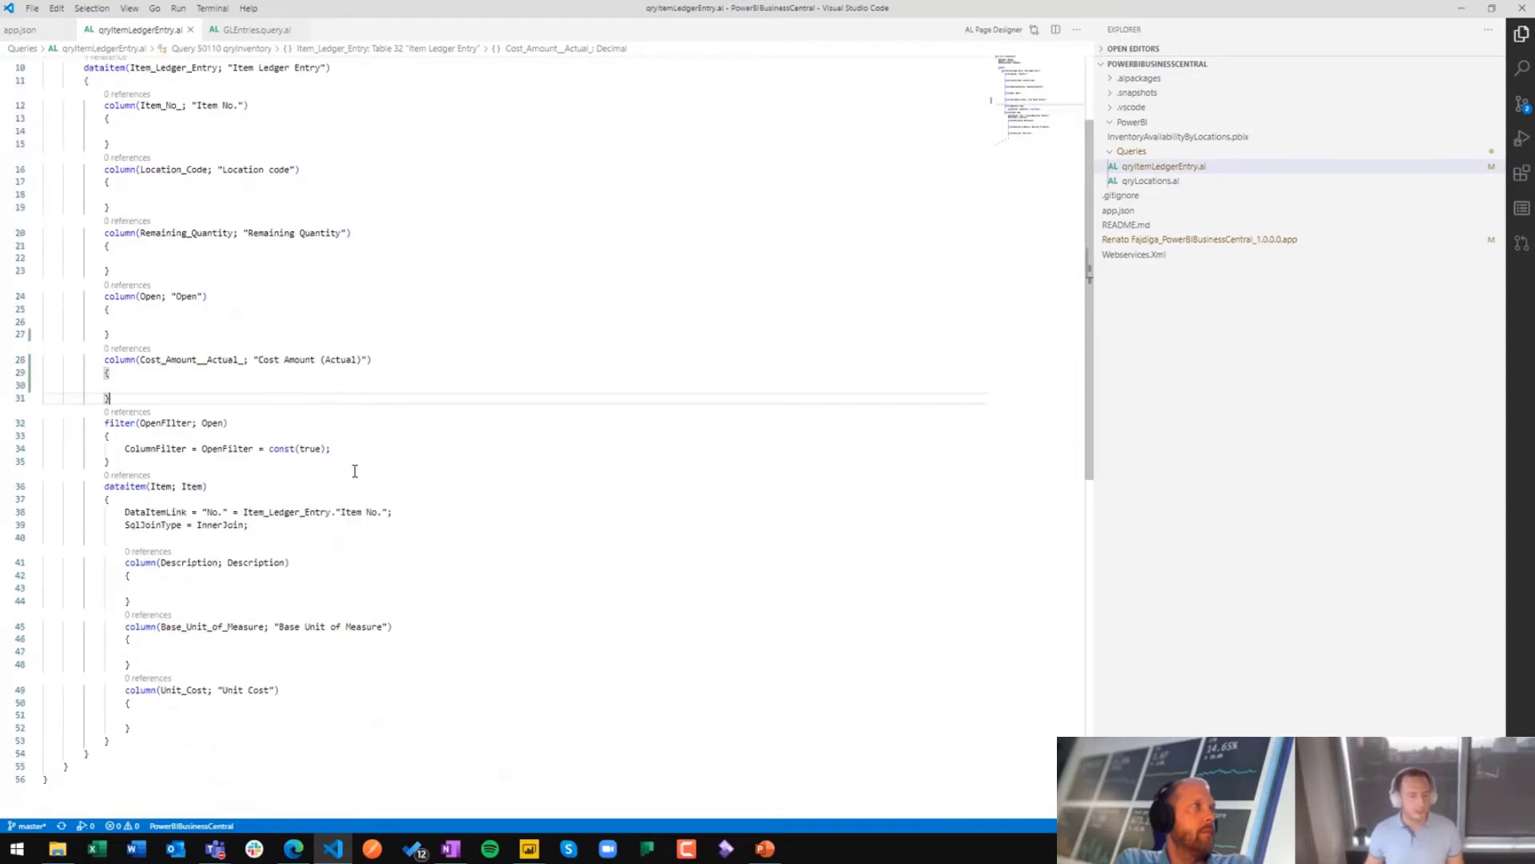
click(270, 449)
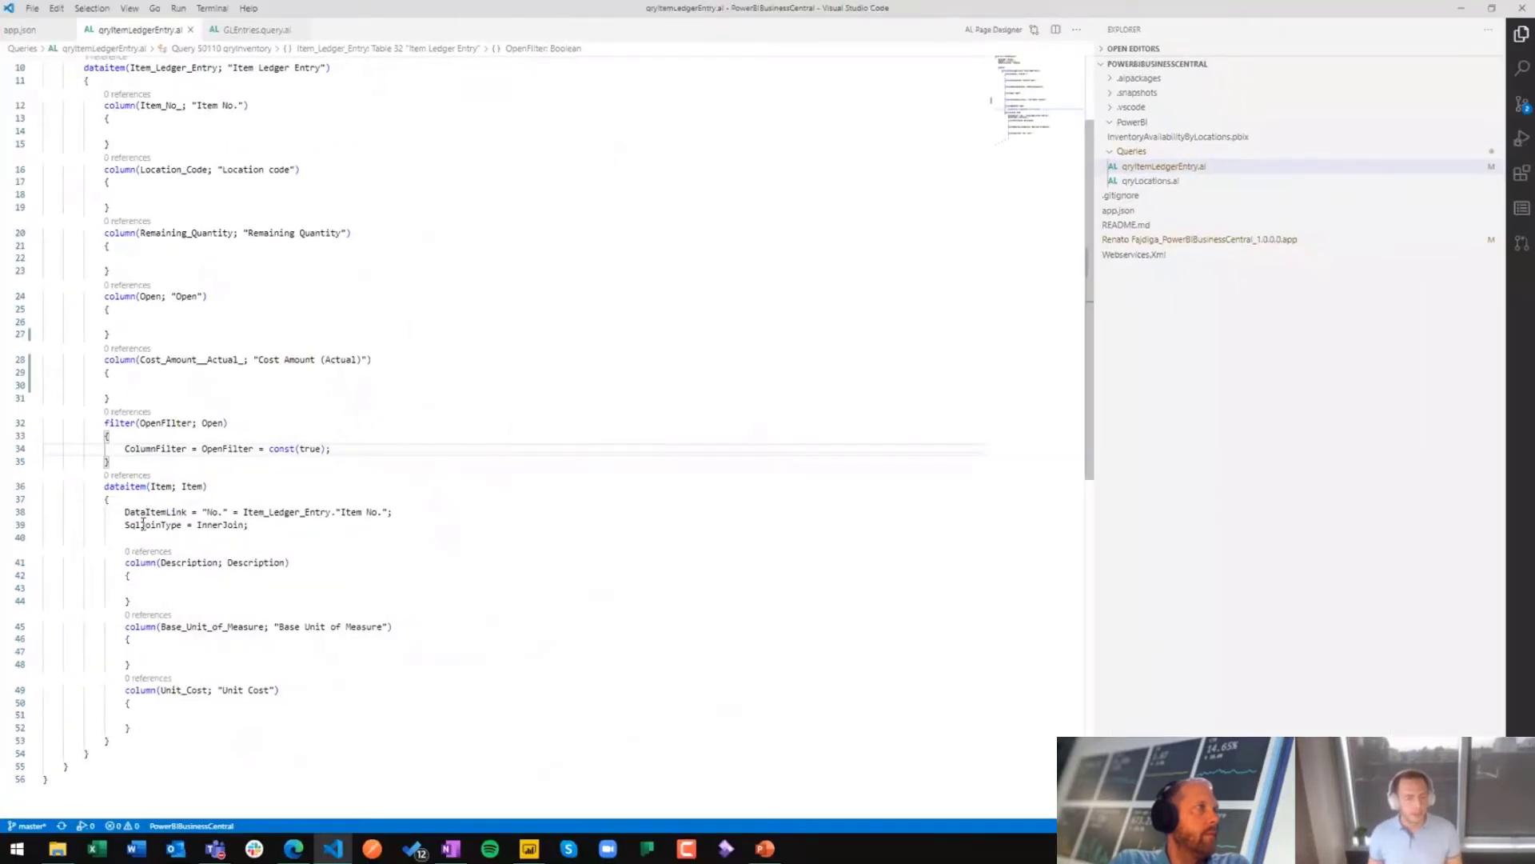
scroll(319, 473, down, 1)
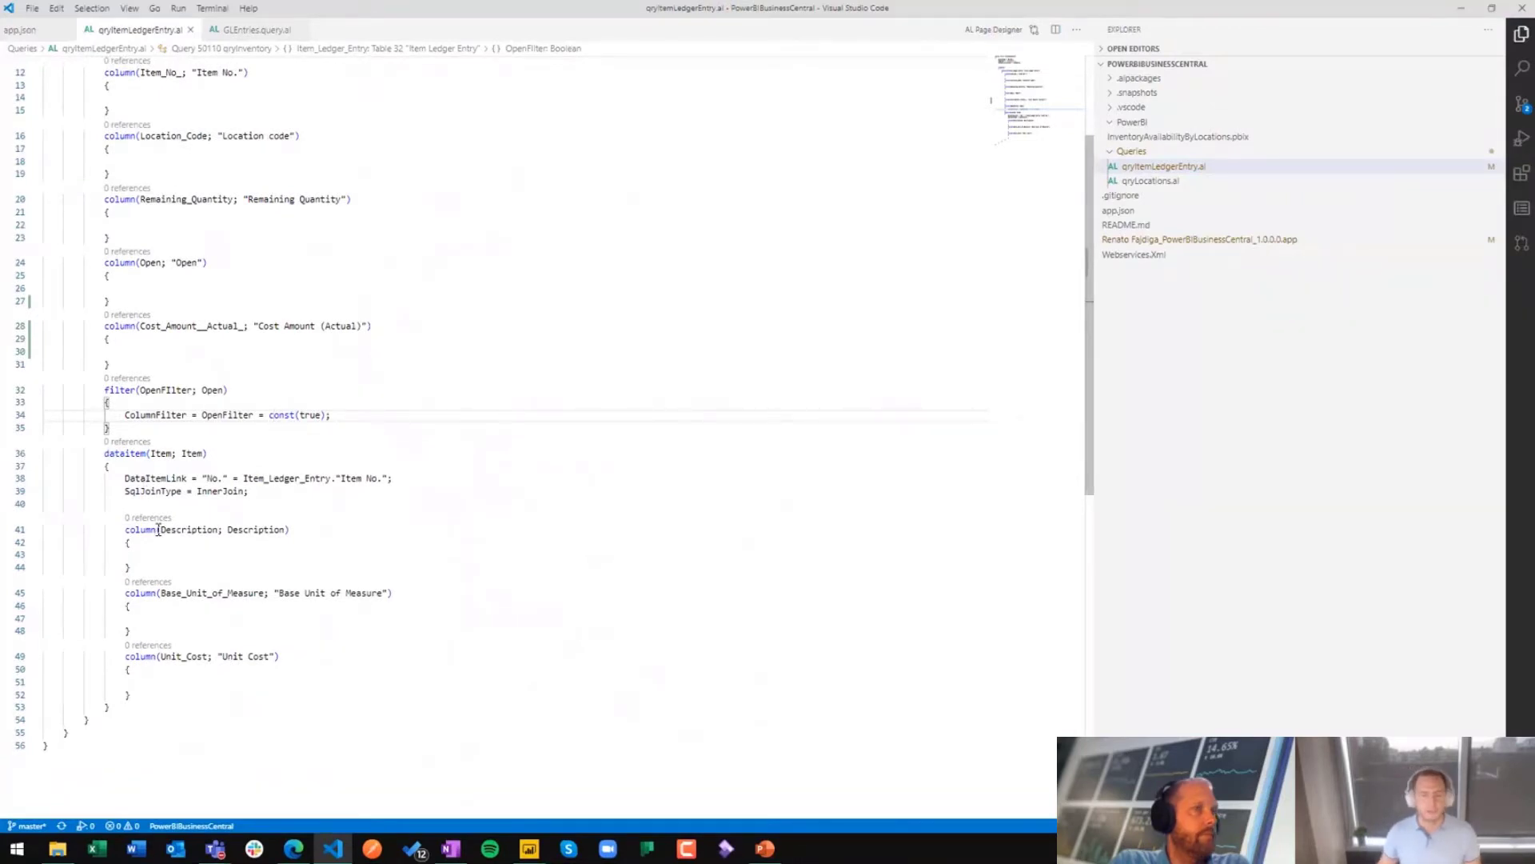
Step: Highlight the Sum method of the Quantity column in GLEntries.query.al, and return to the start of qryItemLedgerEntry.al
click(253, 31)
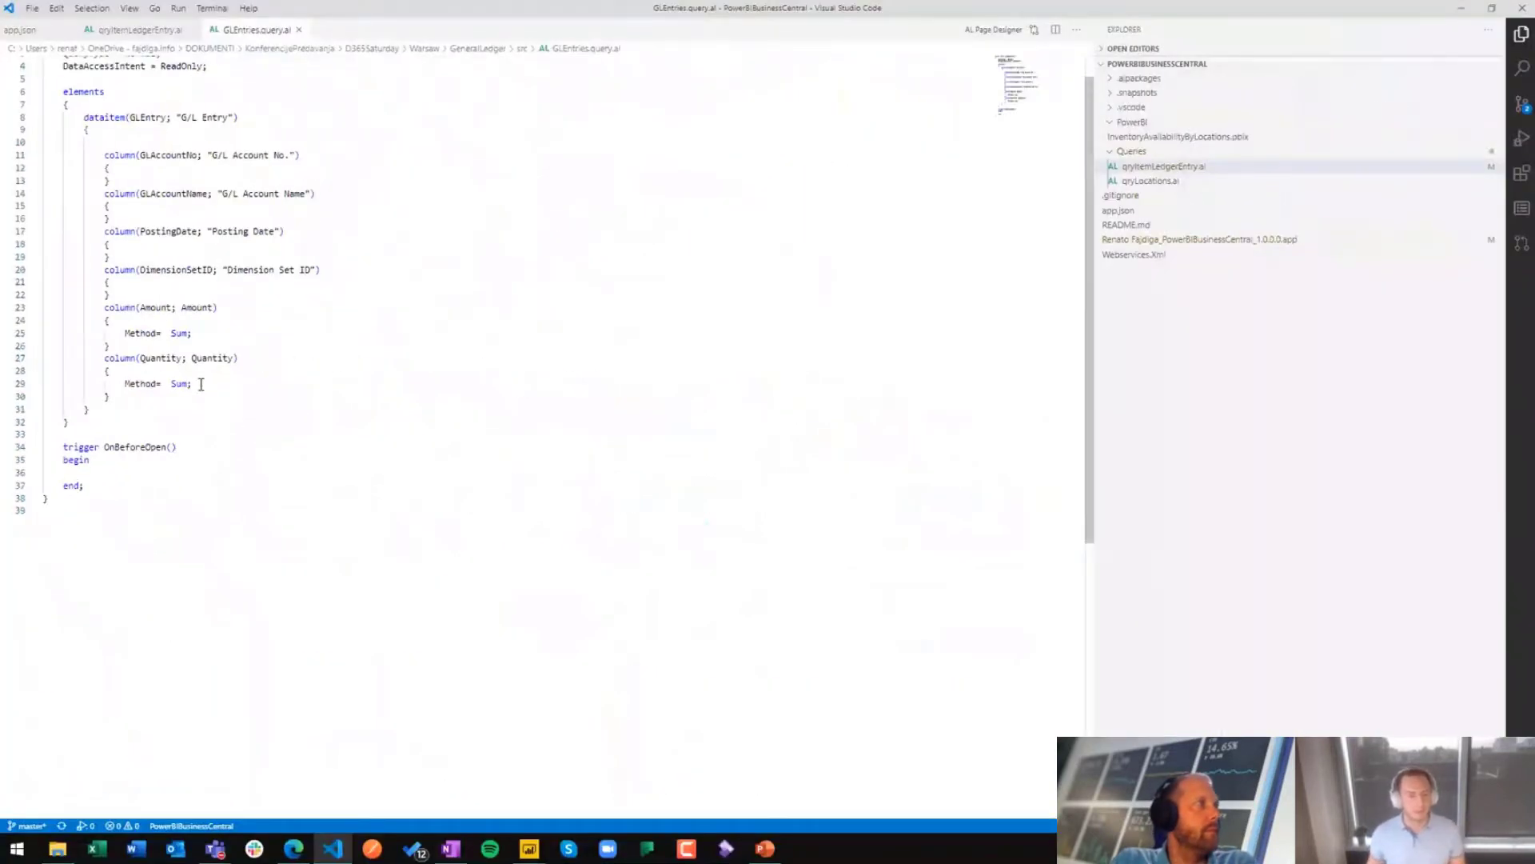
drag(230, 388, 125, 385)
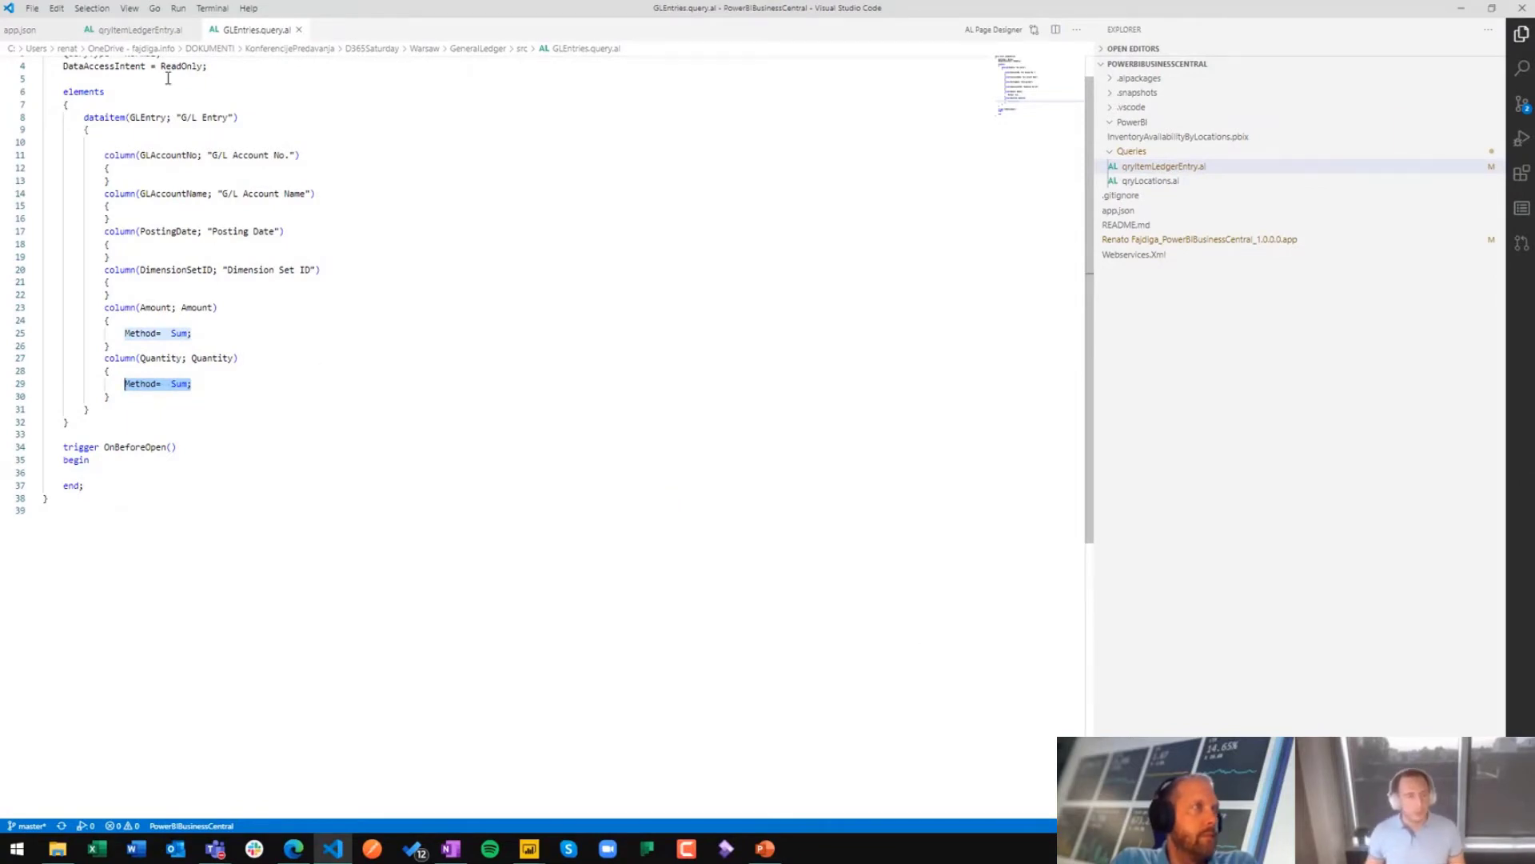
click(154, 32)
scroll(228, 140, up, 4)
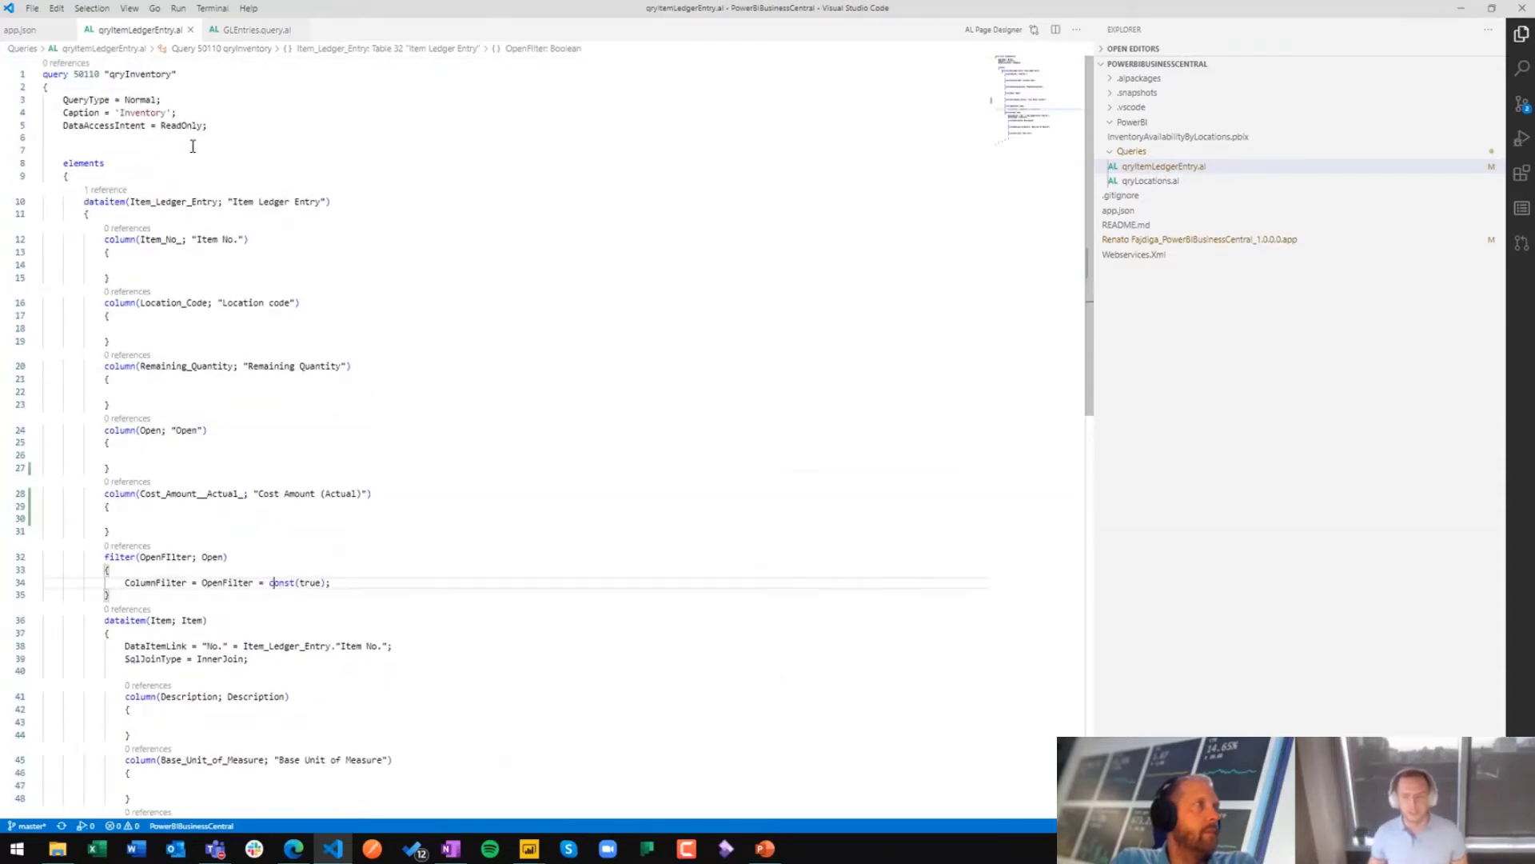
Step: View Webservices.xml, and switch to Business Central in the browser to open the Web Services list
click(1135, 258)
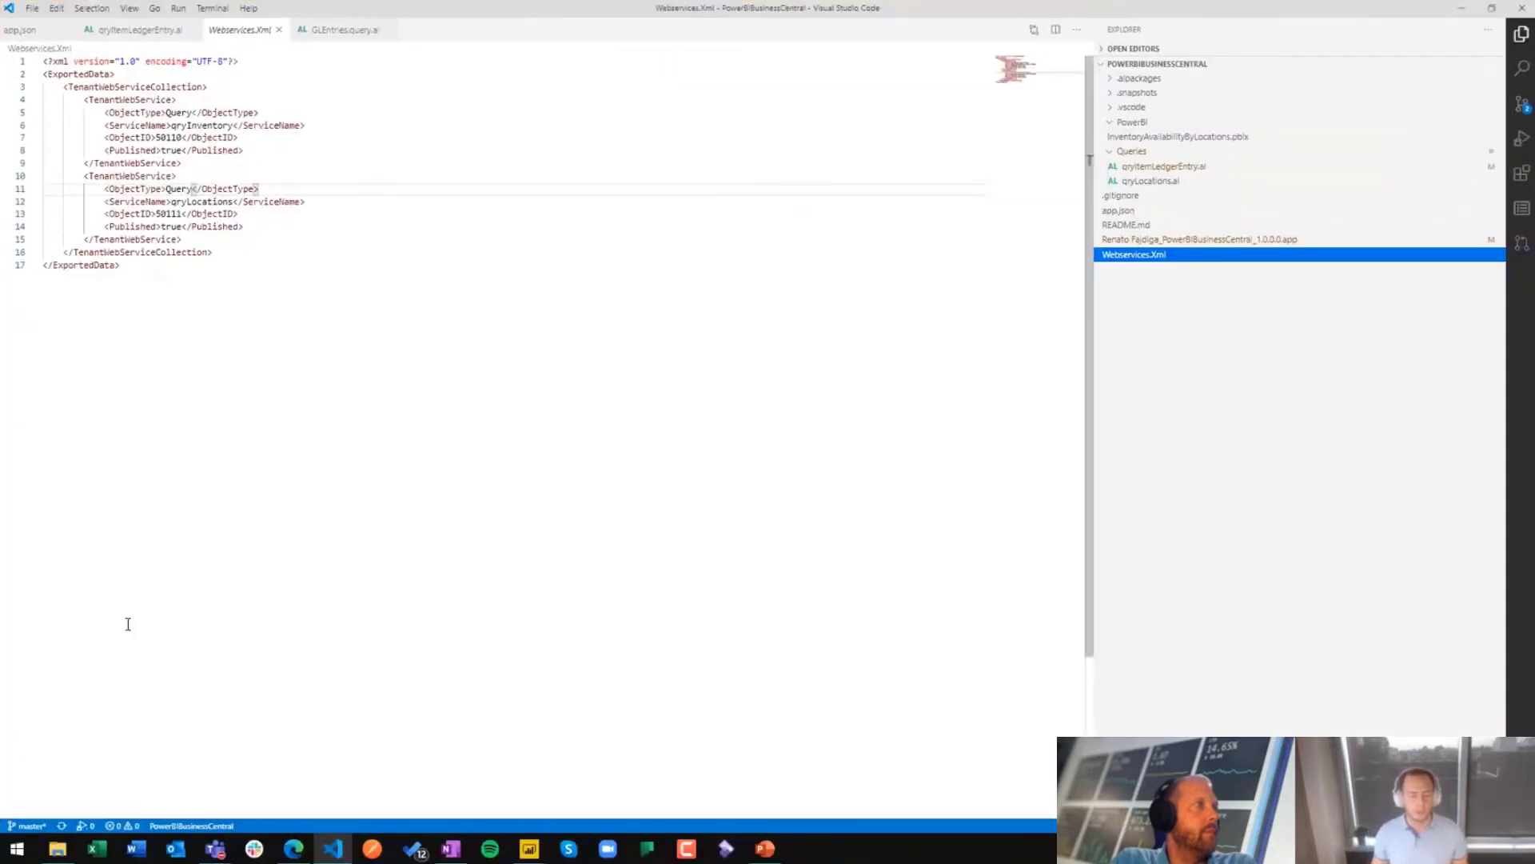
click(294, 848)
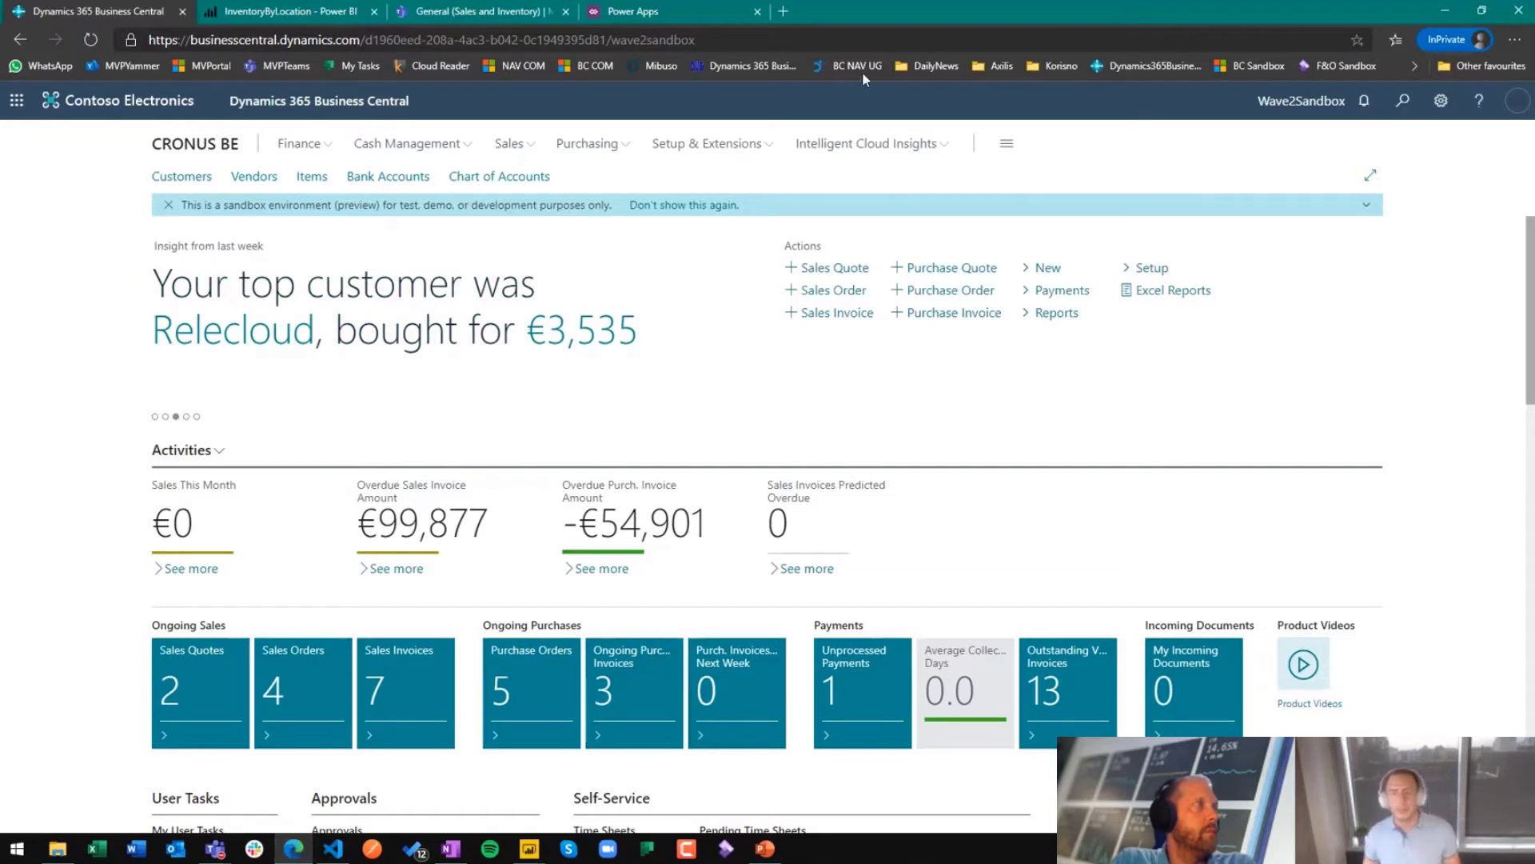
click(1402, 100)
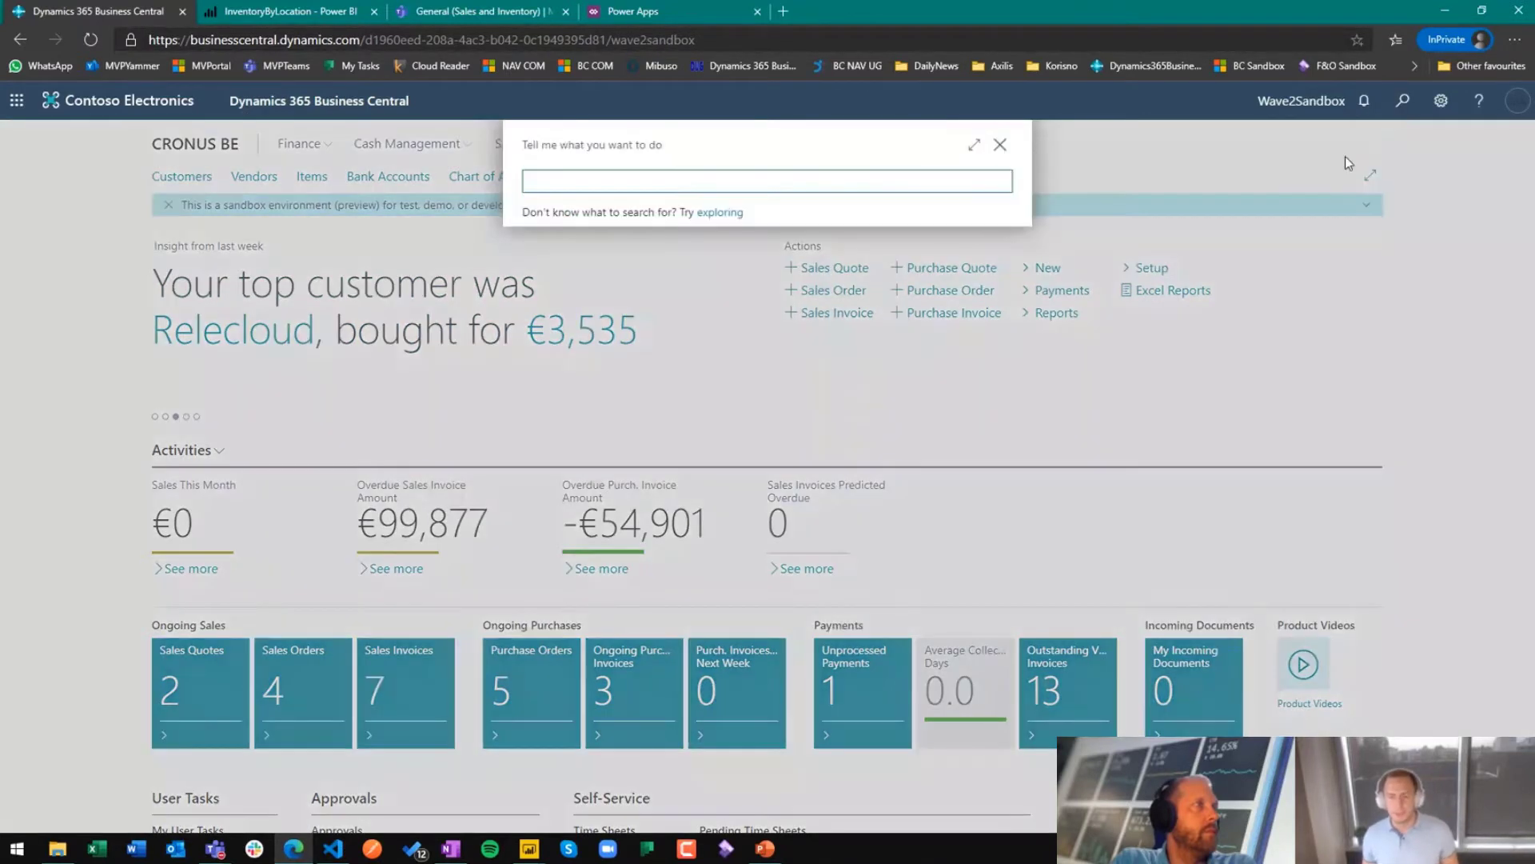
text(web services)
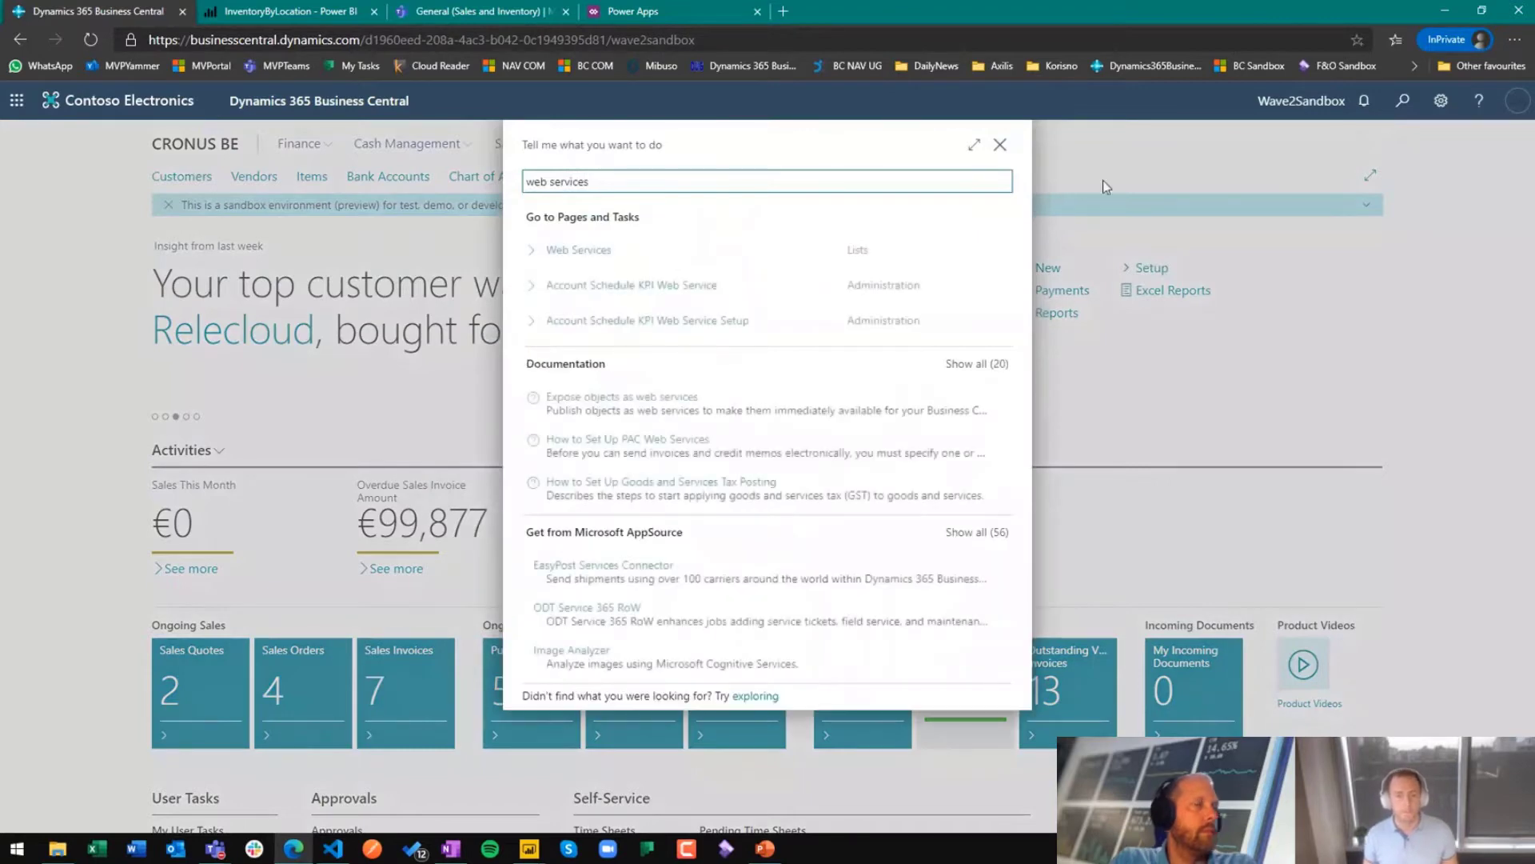
click(741, 246)
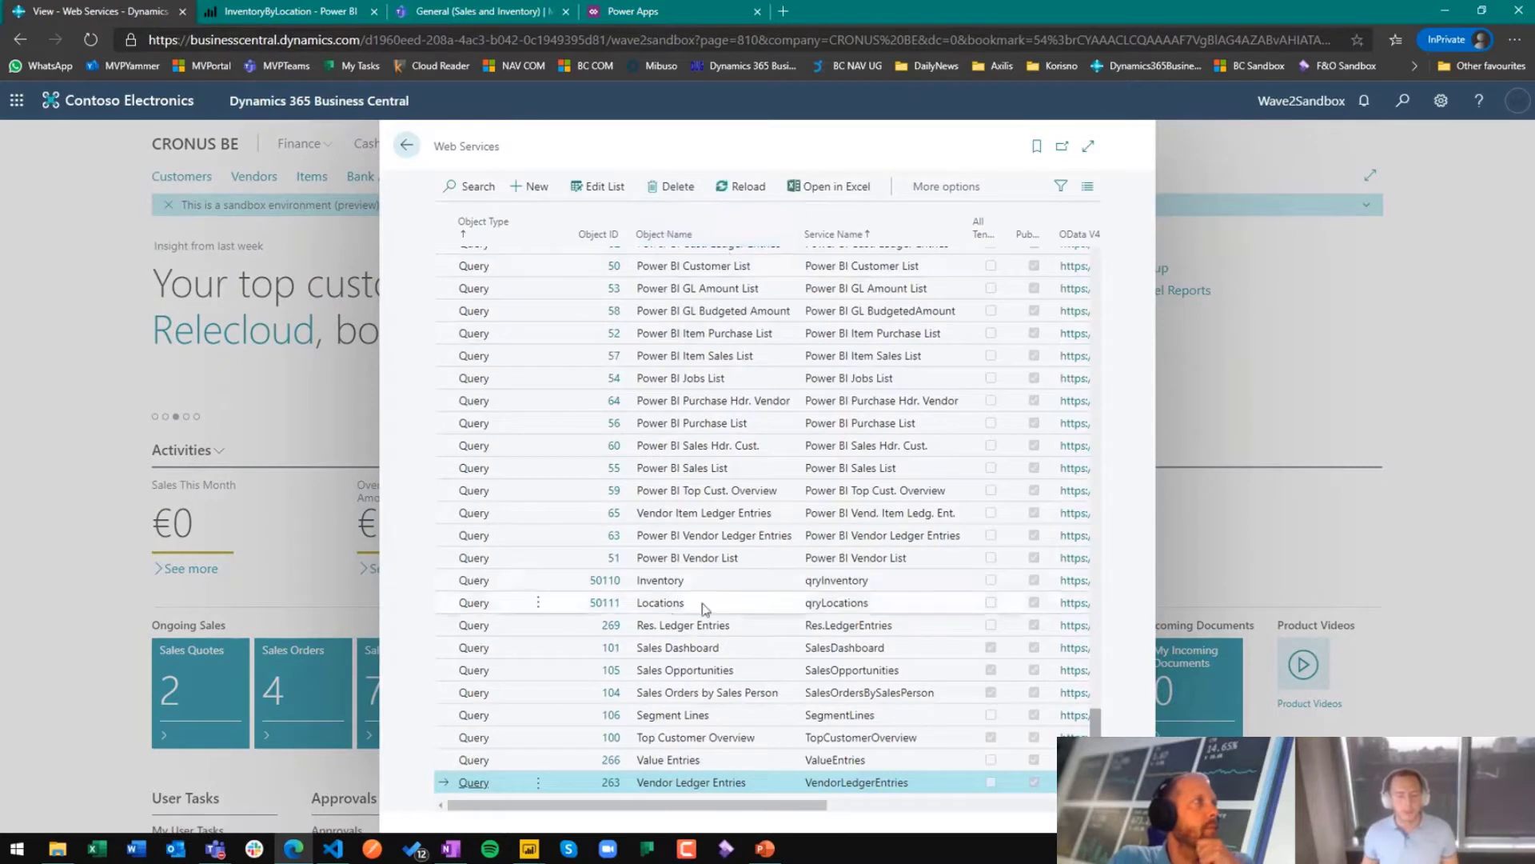
Step: Highlight the Inventory (50110) and Locations (50111) query web services, and close the list
click(713, 579)
shift+click(725, 604)
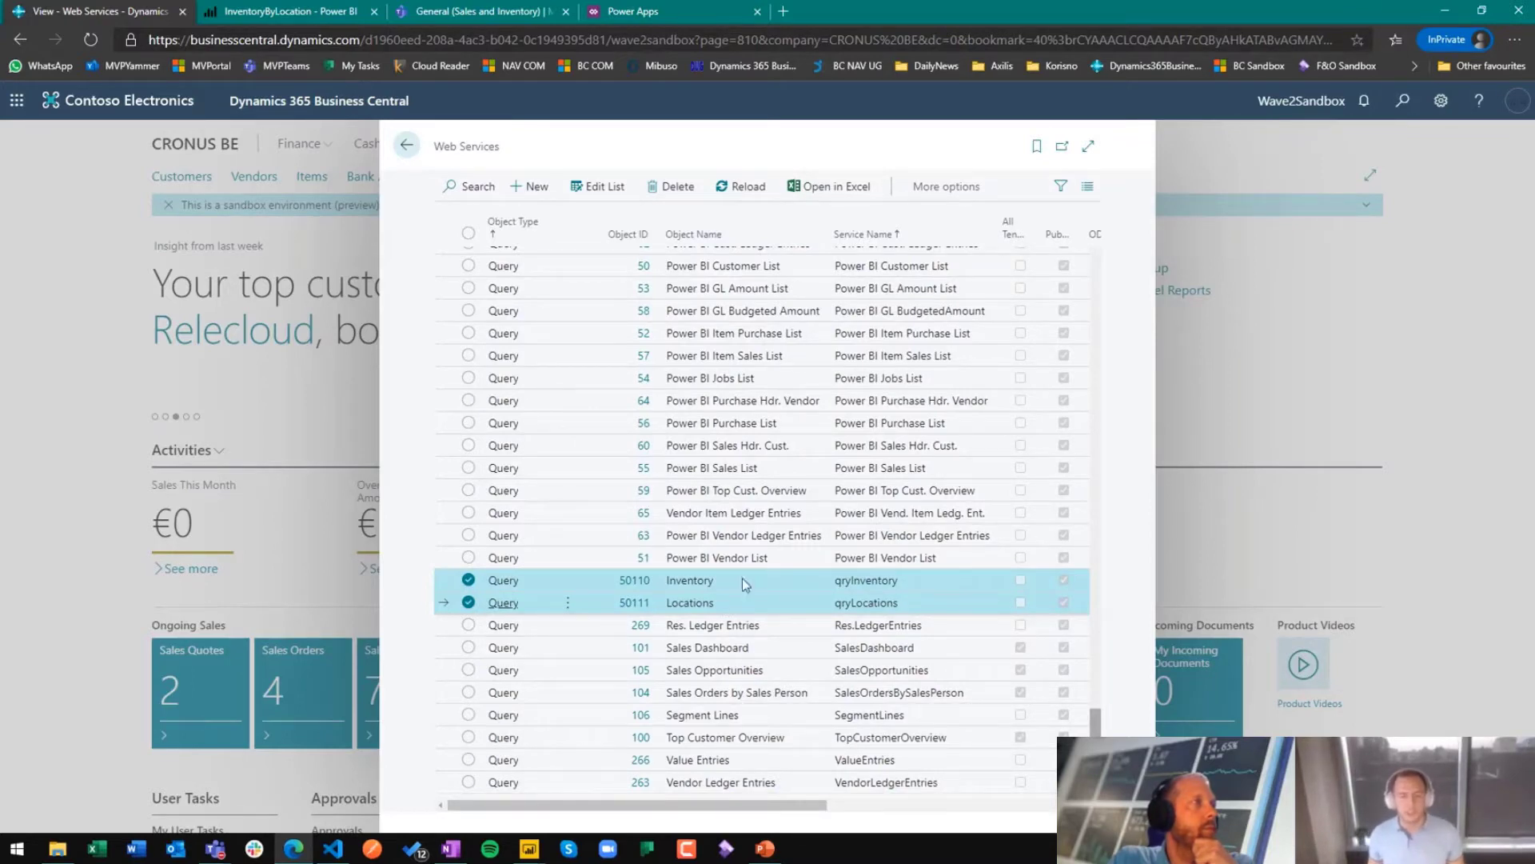
click(406, 145)
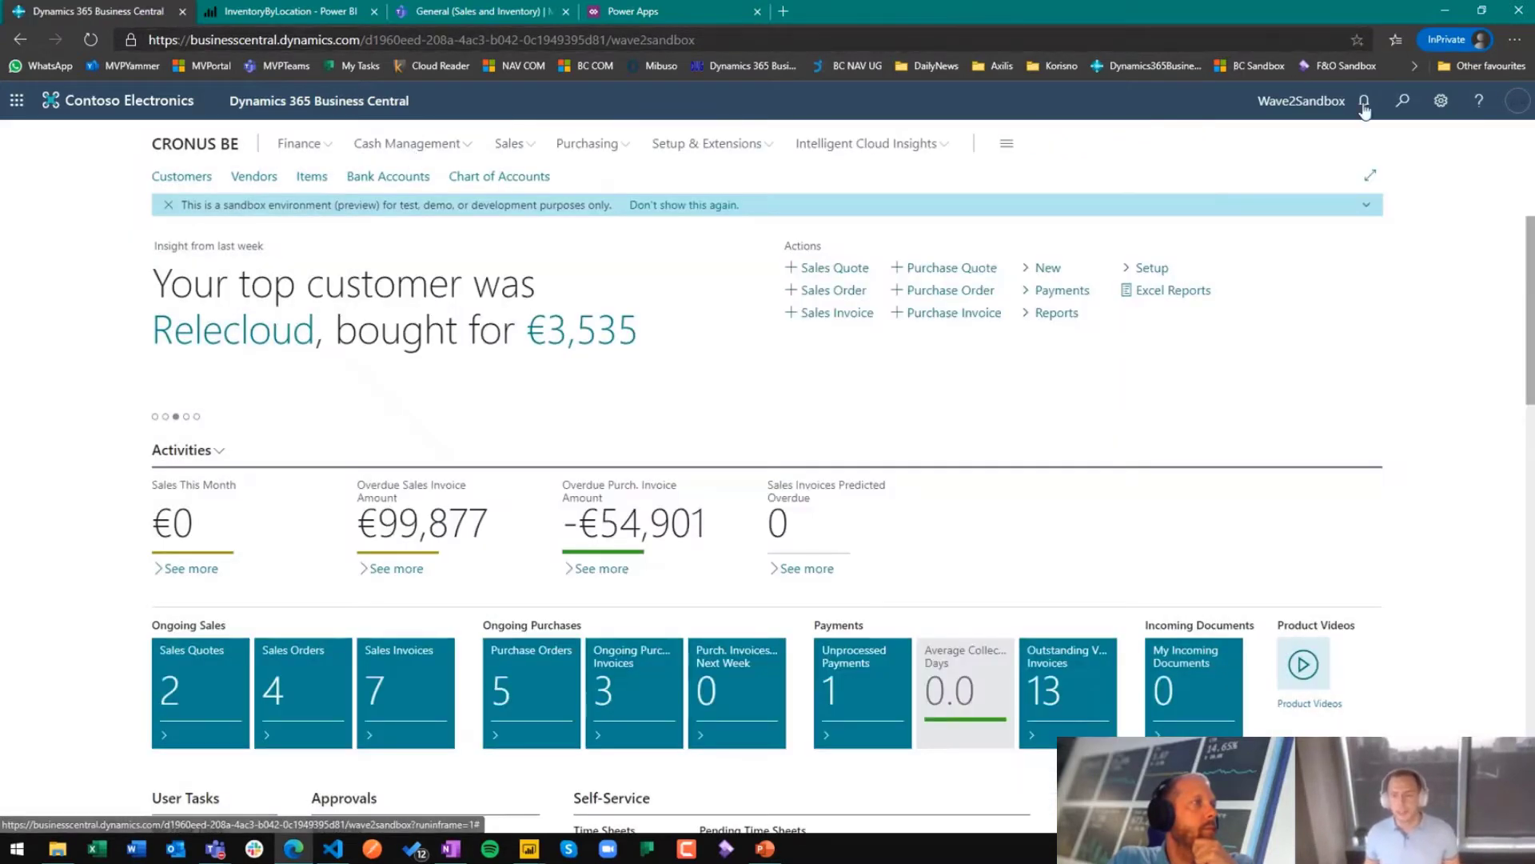
Step: Search for "data access", open the Database Access Intent List and expand it to the wide view
click(1403, 101)
text(da)
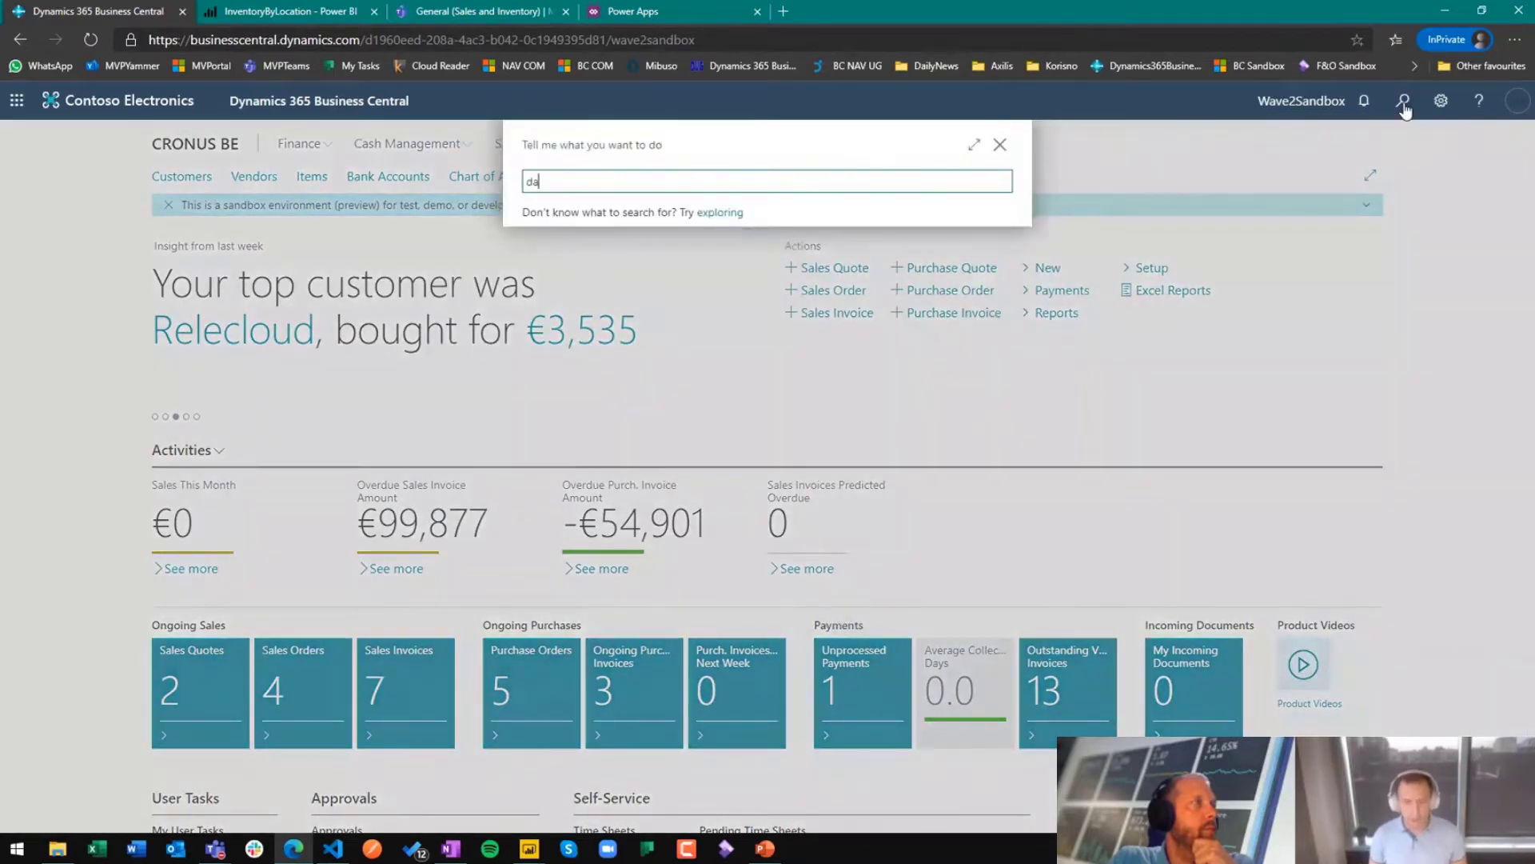
text(ta acce)
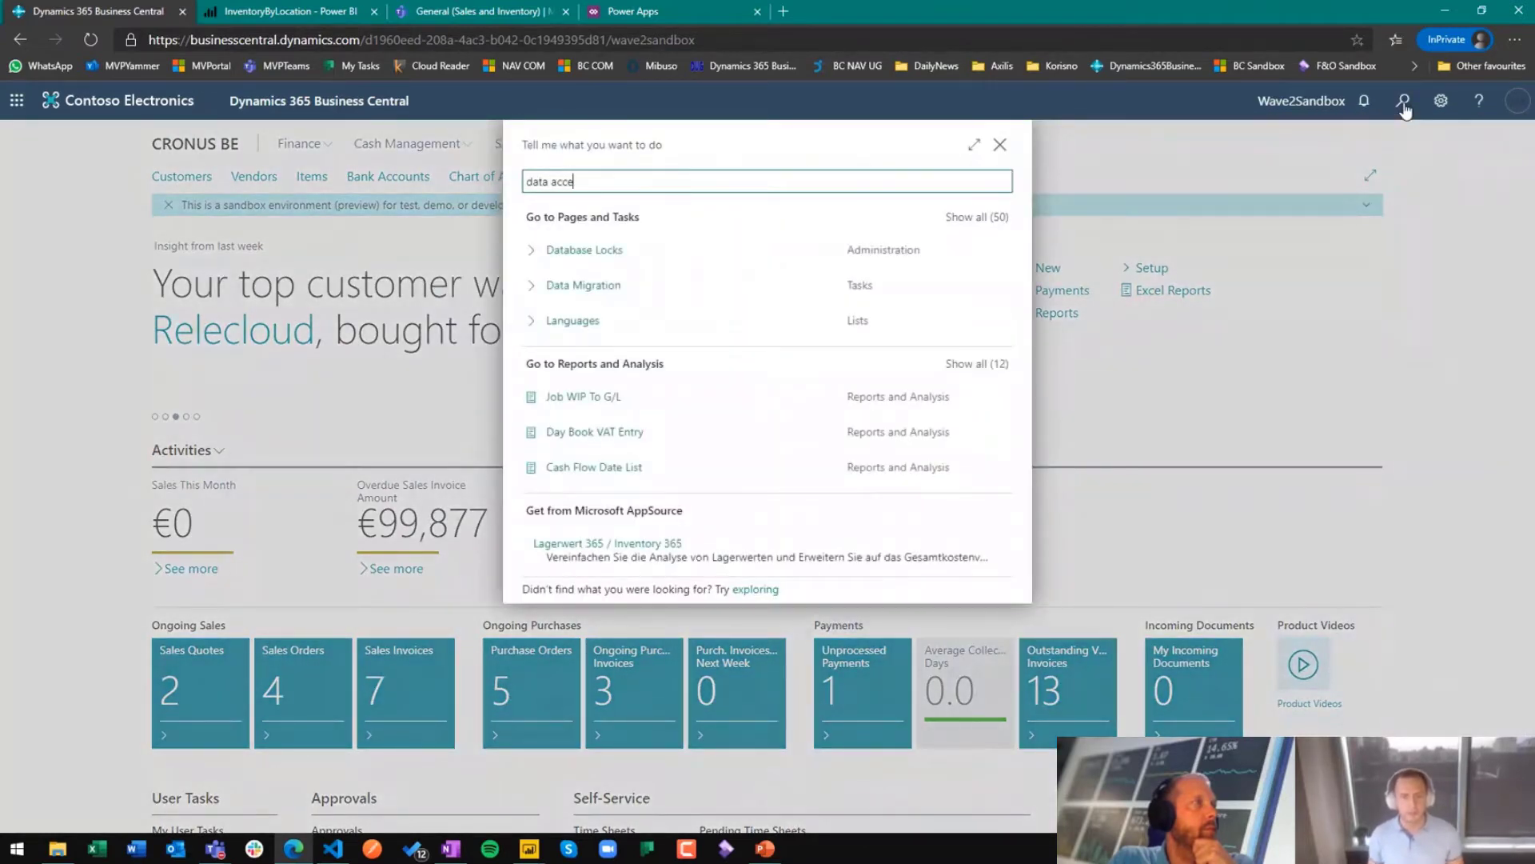
text(ss)
click(730, 247)
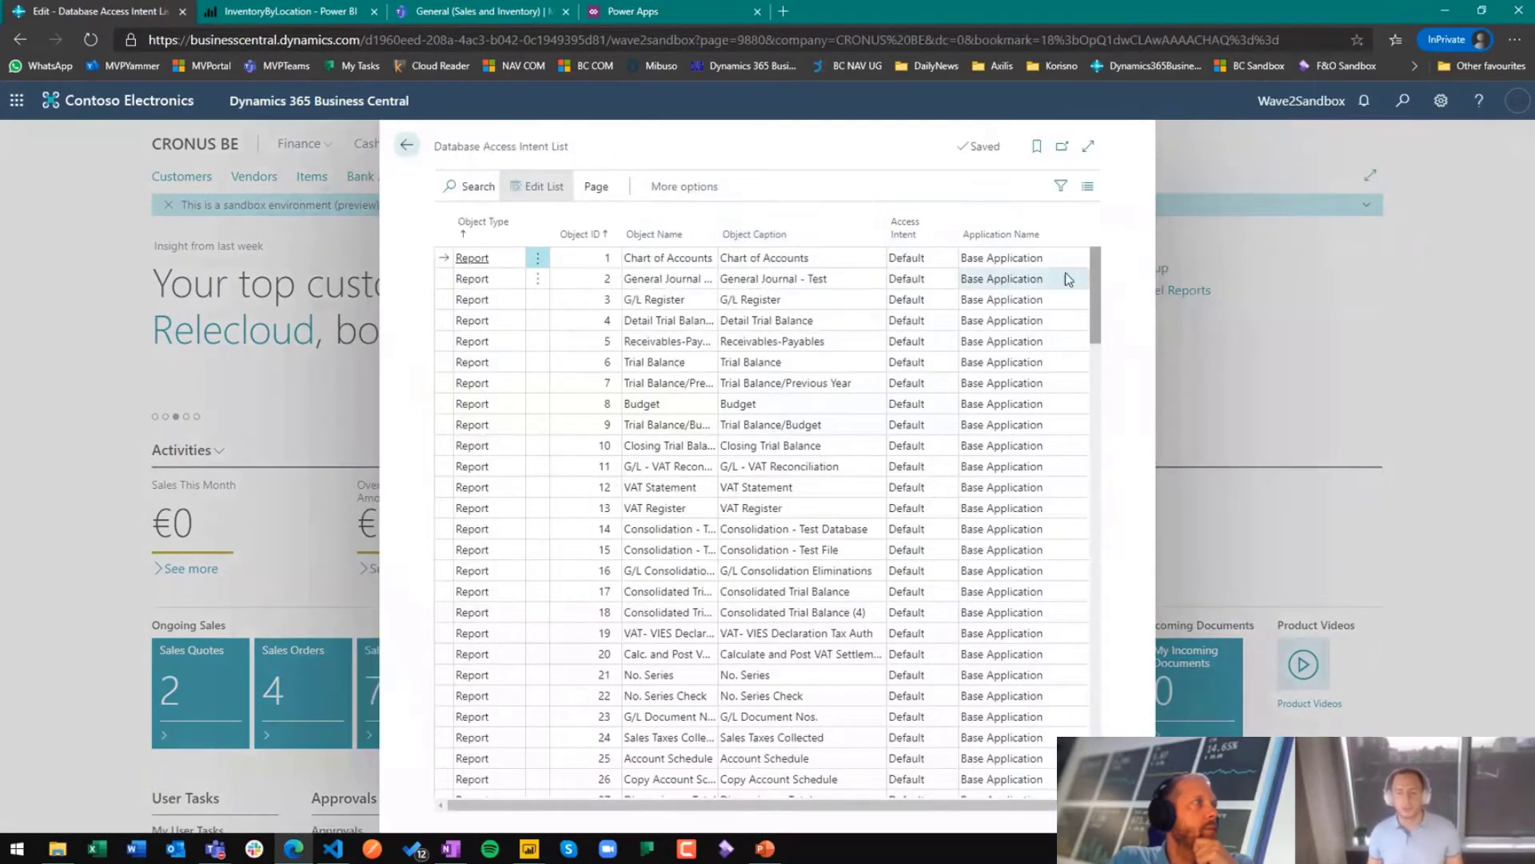
click(1088, 148)
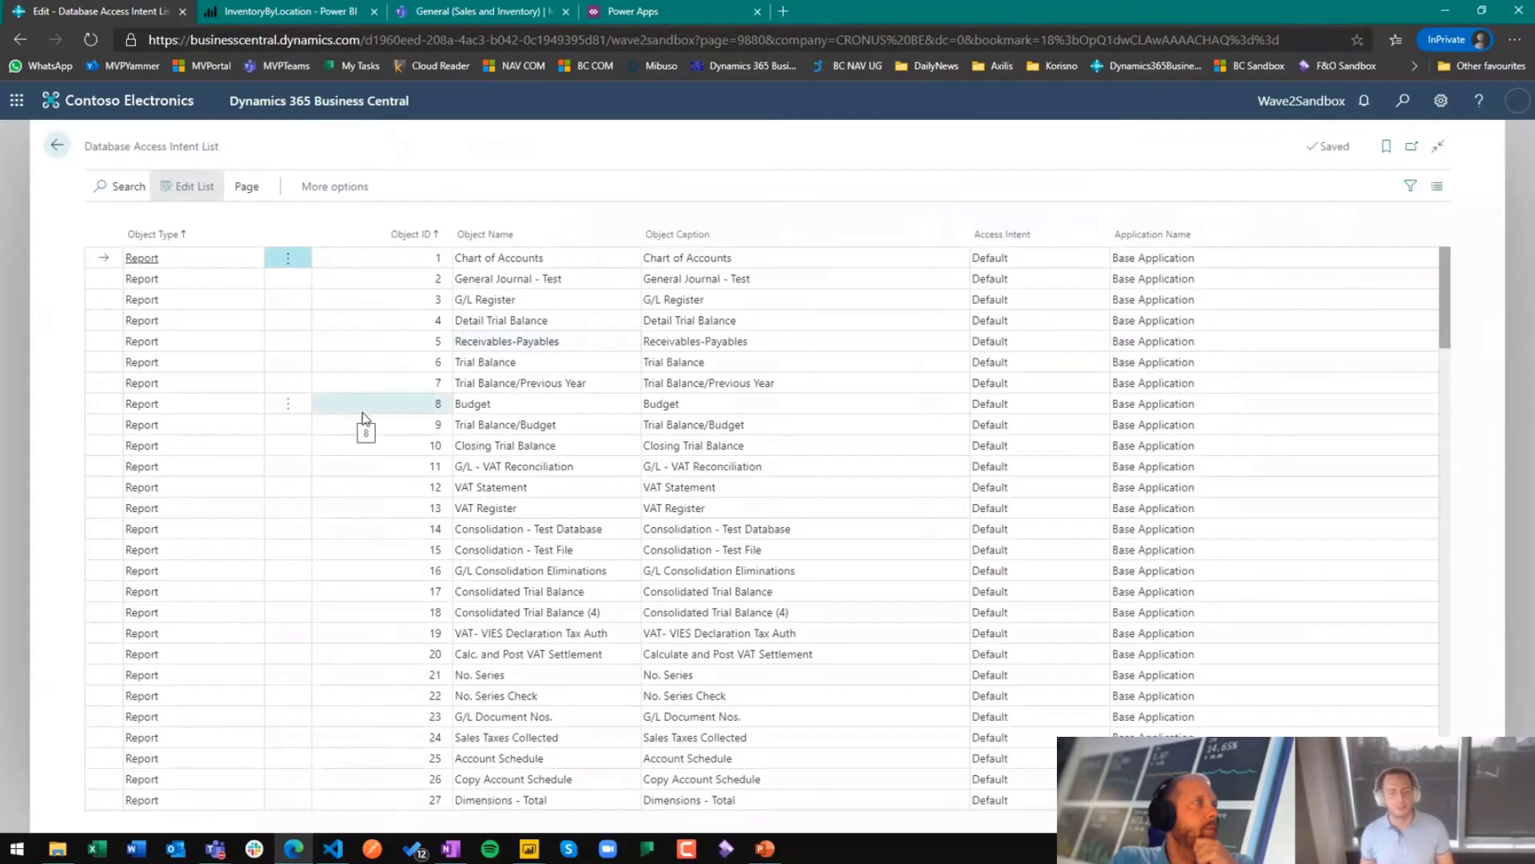
Step: View the Access Intent options for the Chart of Accounts report, keep Default, and close the Database Access Intent List
click(1005, 260)
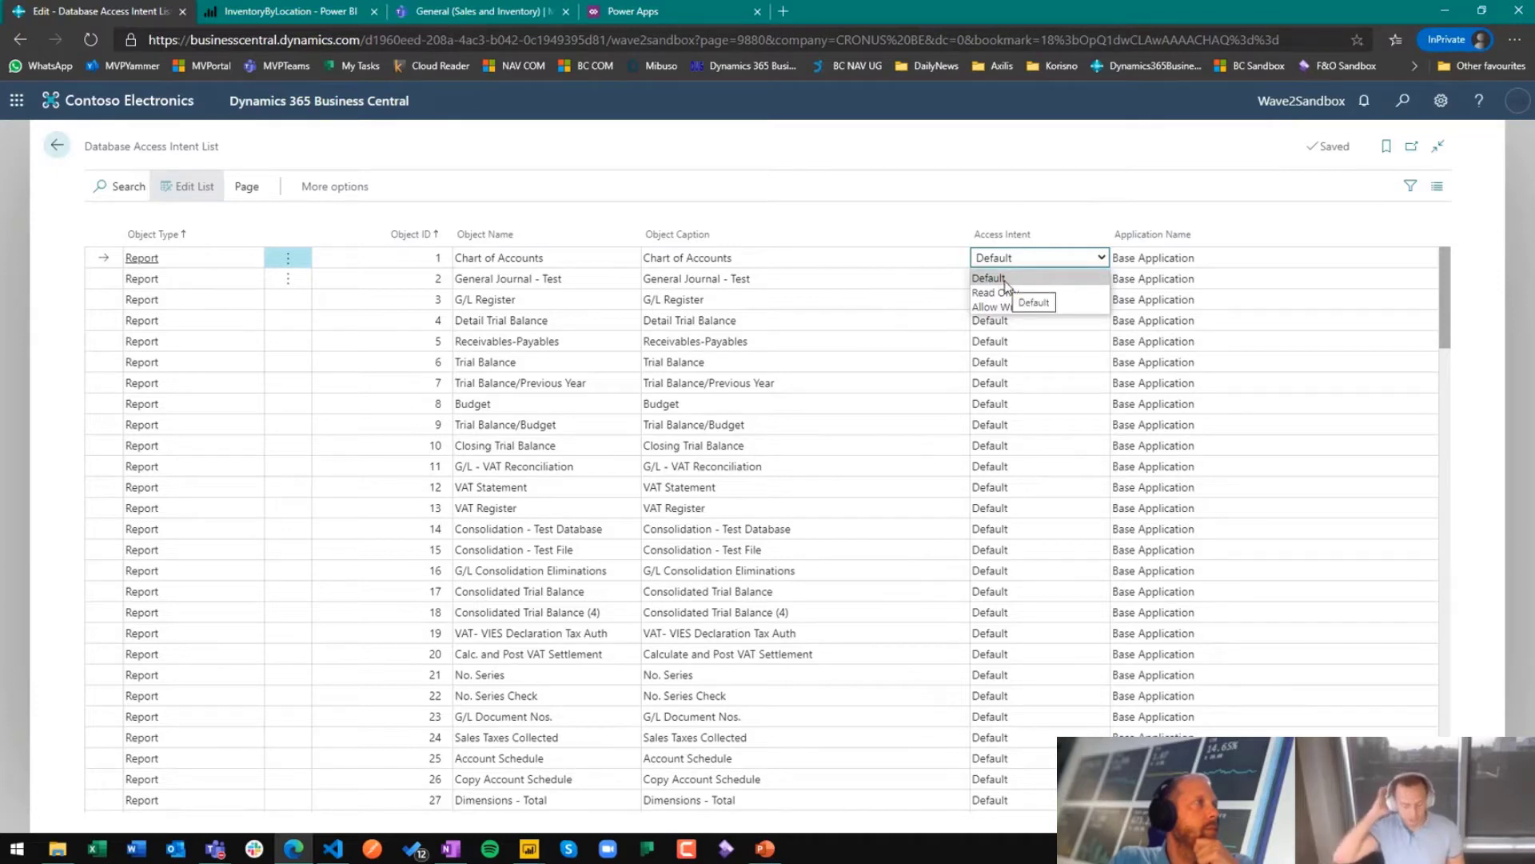
click(1005, 280)
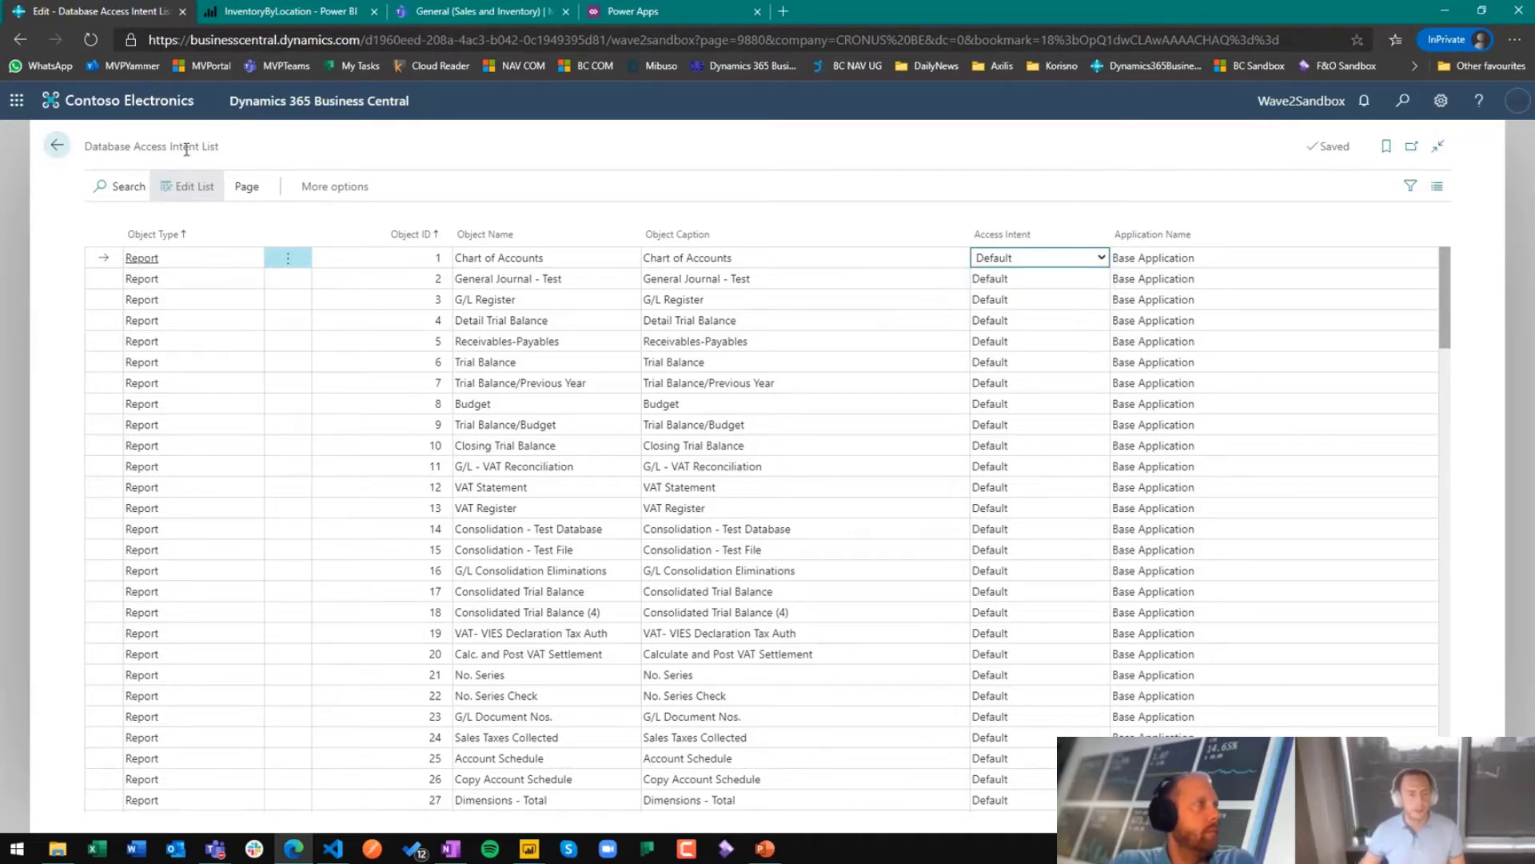
key(Down)
click(61, 152)
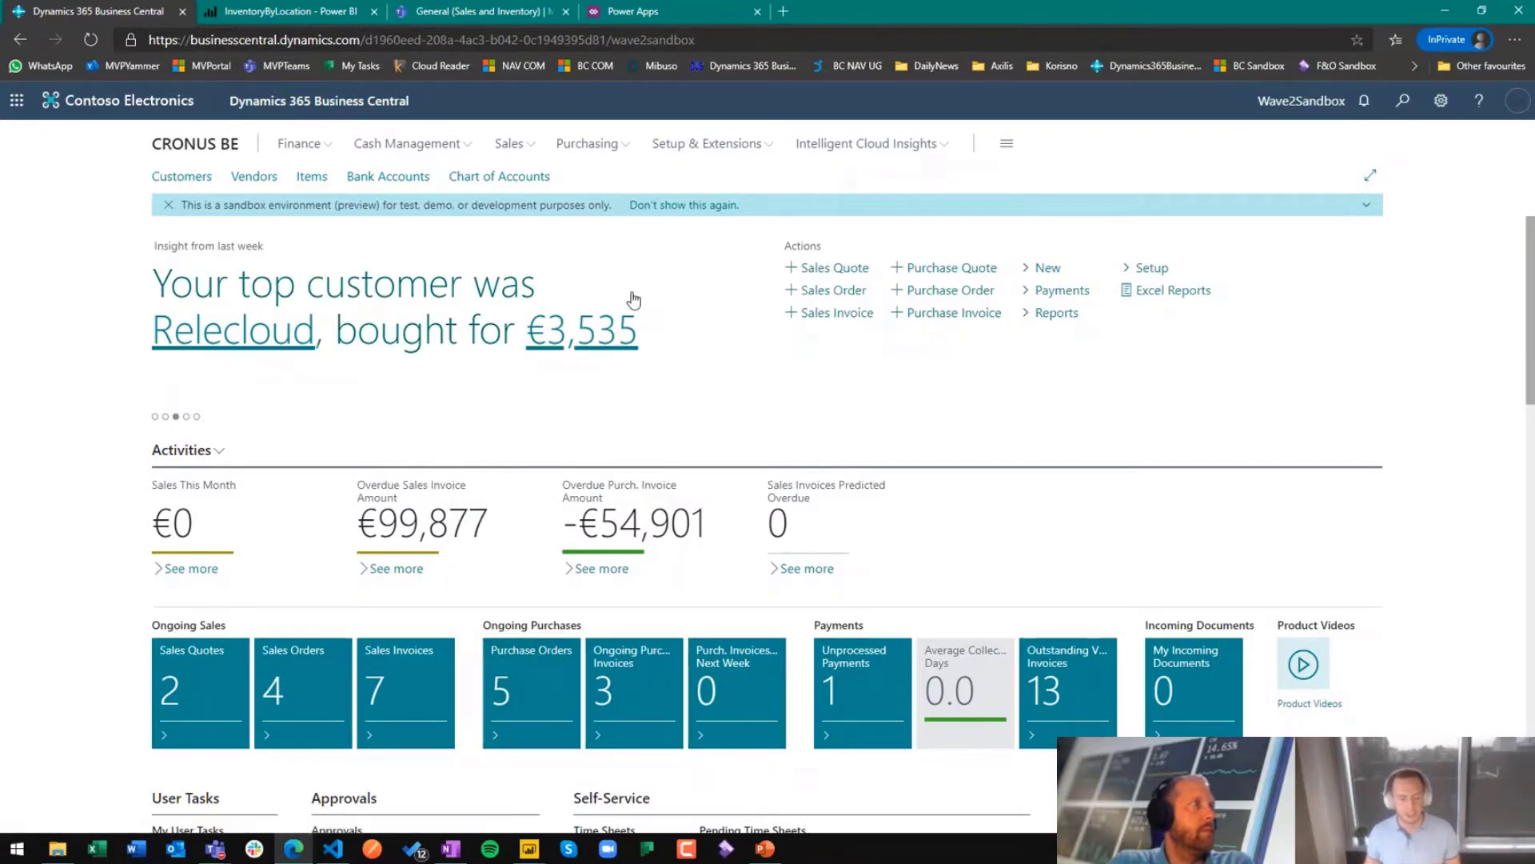
Step: Switch to InventoryByLocation in Power BI Desktop, search the data sources for "business central" and connect to Dynamics 365 Business Central
mouse_move(529, 849)
click(449, 784)
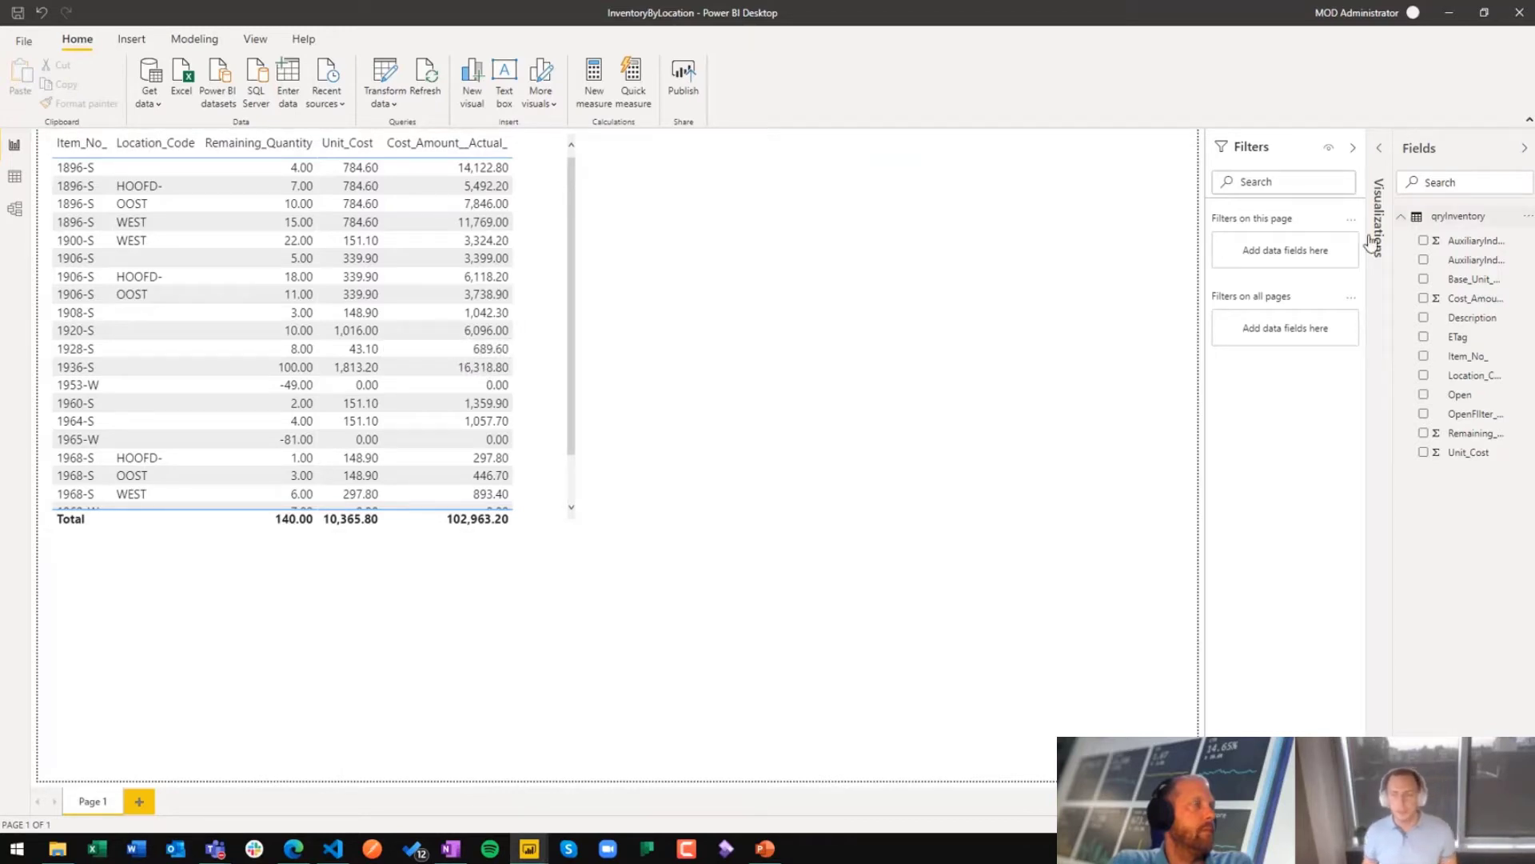
click(148, 101)
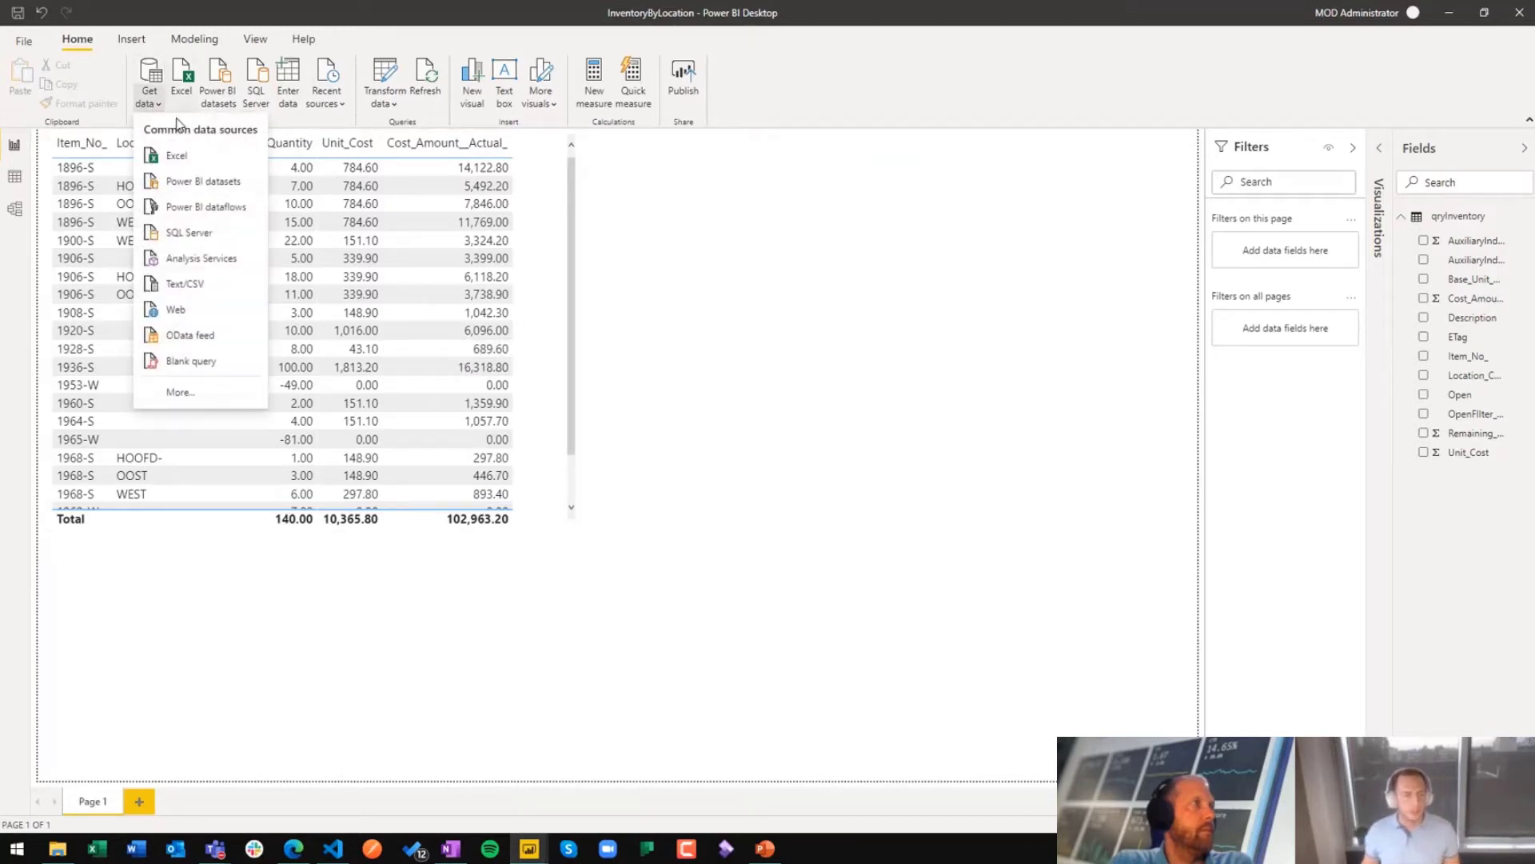
click(199, 400)
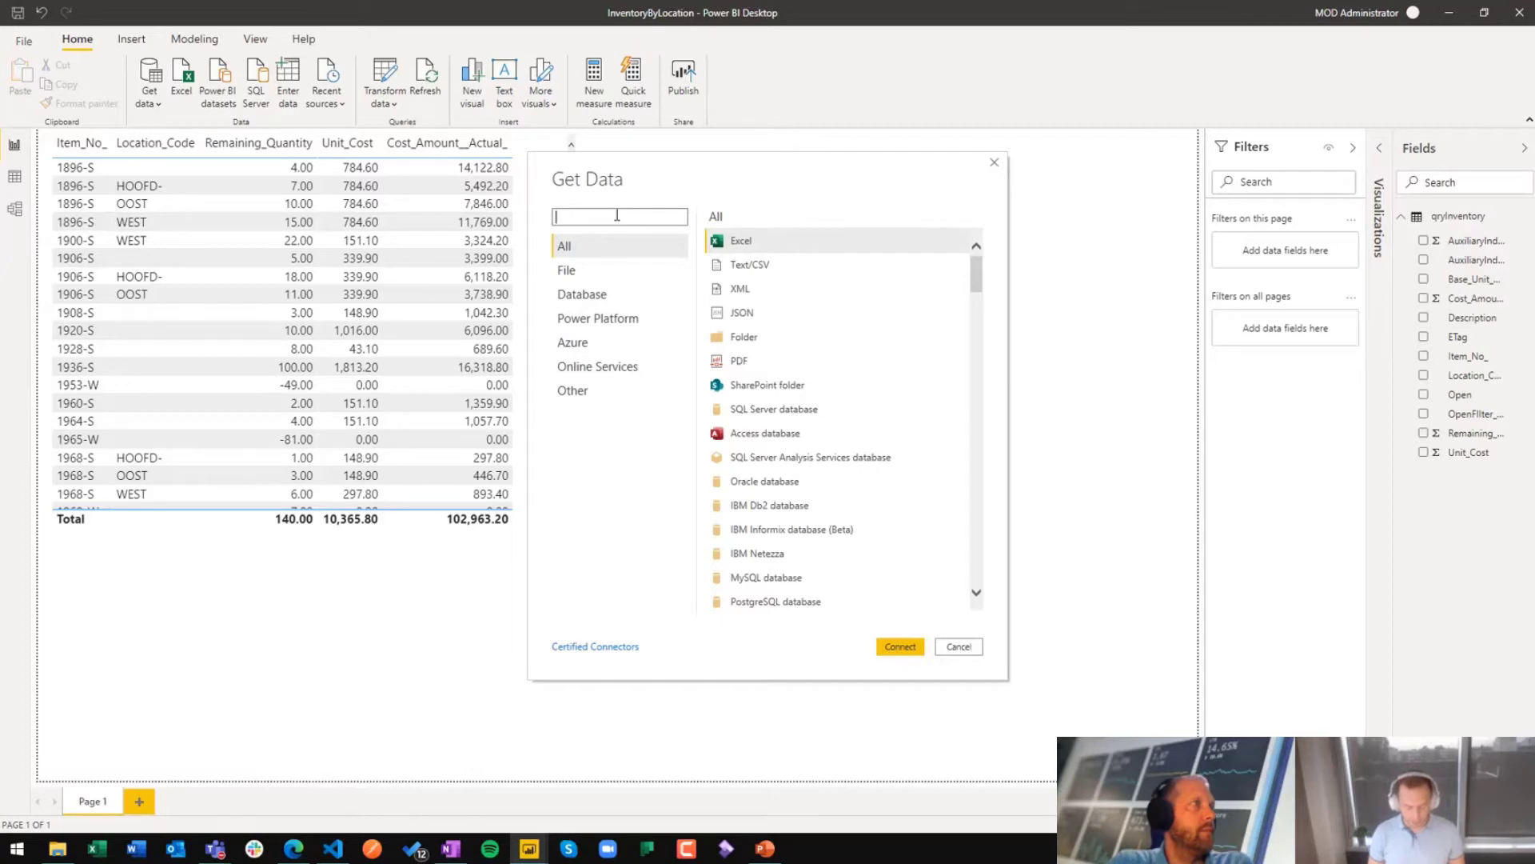
text(bu)
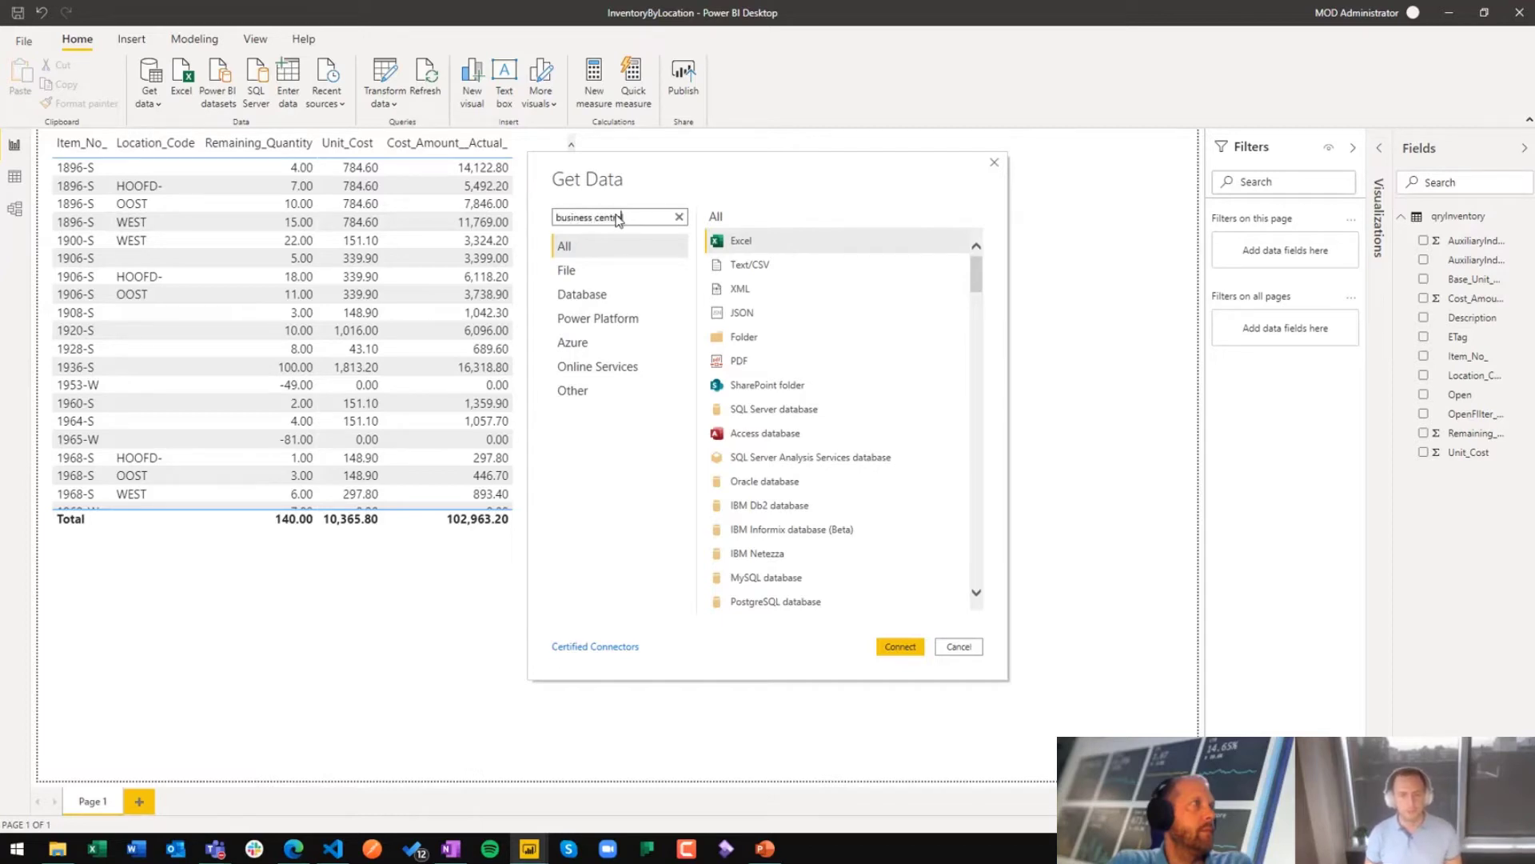
text(siness central)
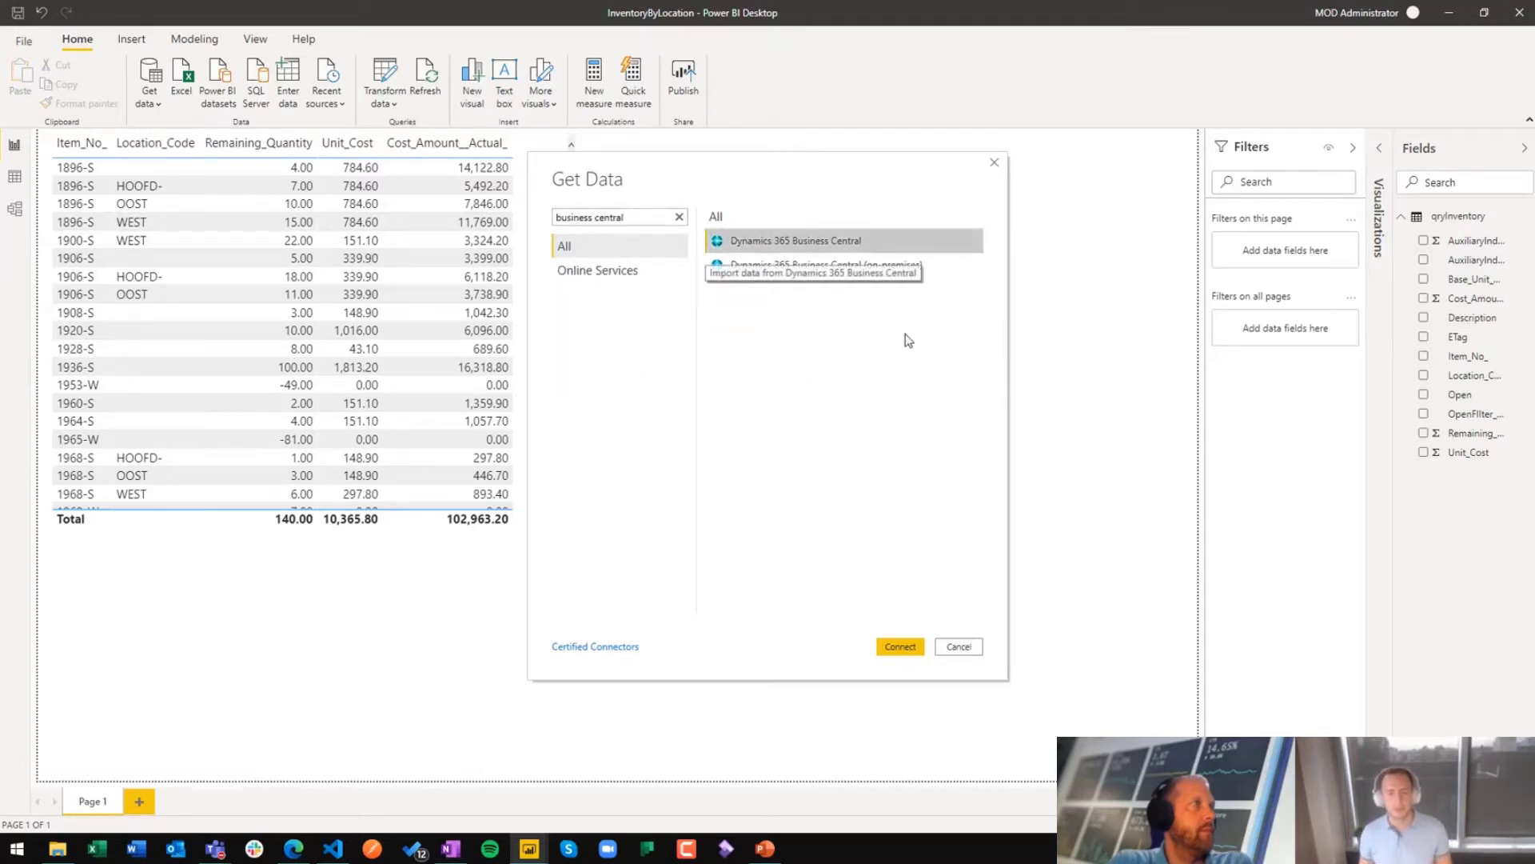
click(902, 648)
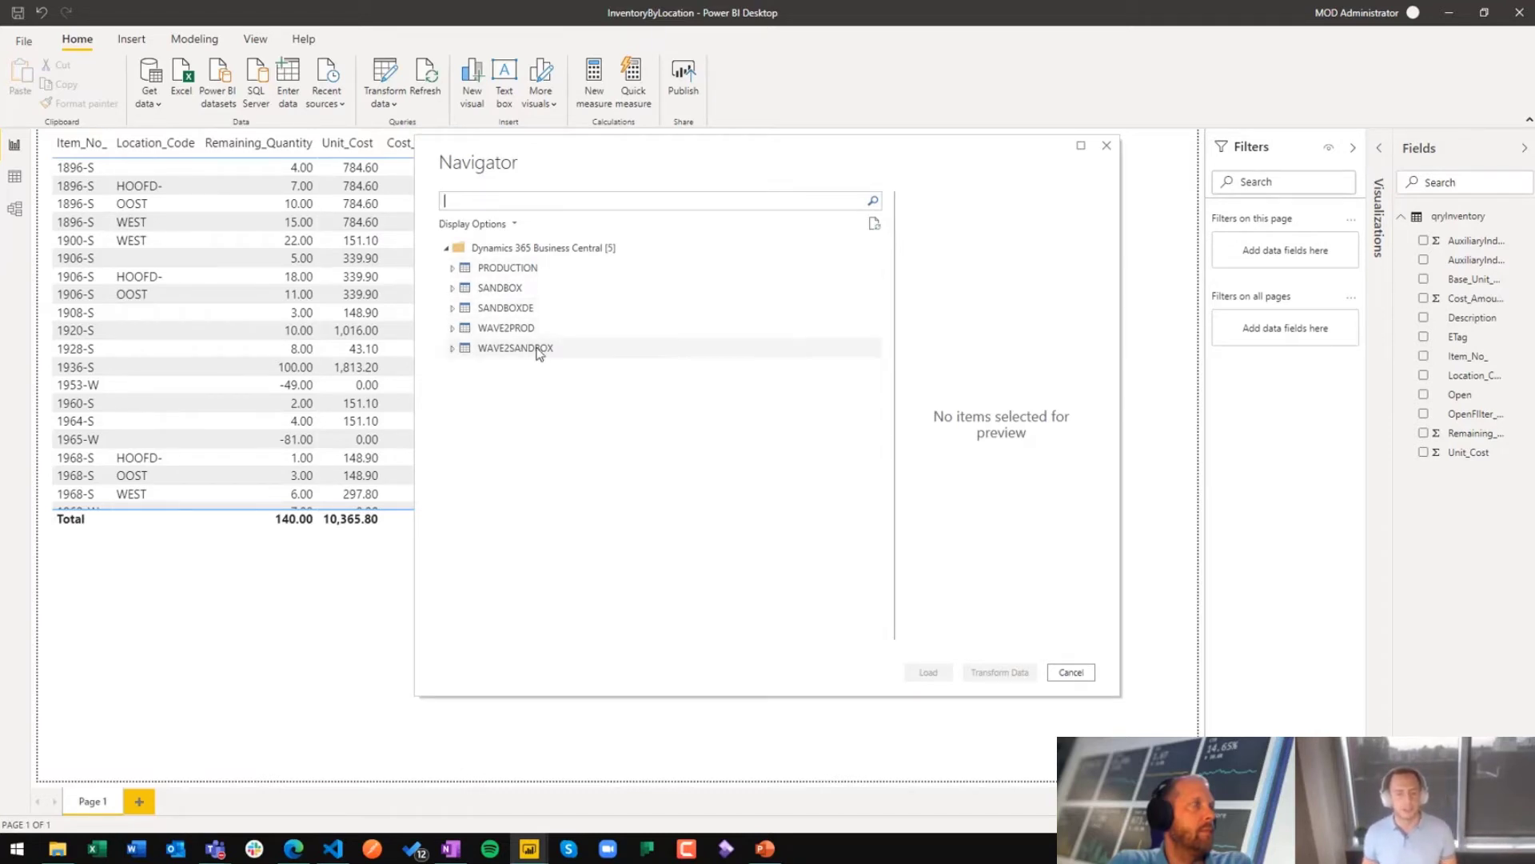
Step: Select the qryInventory query from CRONUS BE in the WAVE2SANDBOX environment, and widen its preview to examine all columns
click(454, 351)
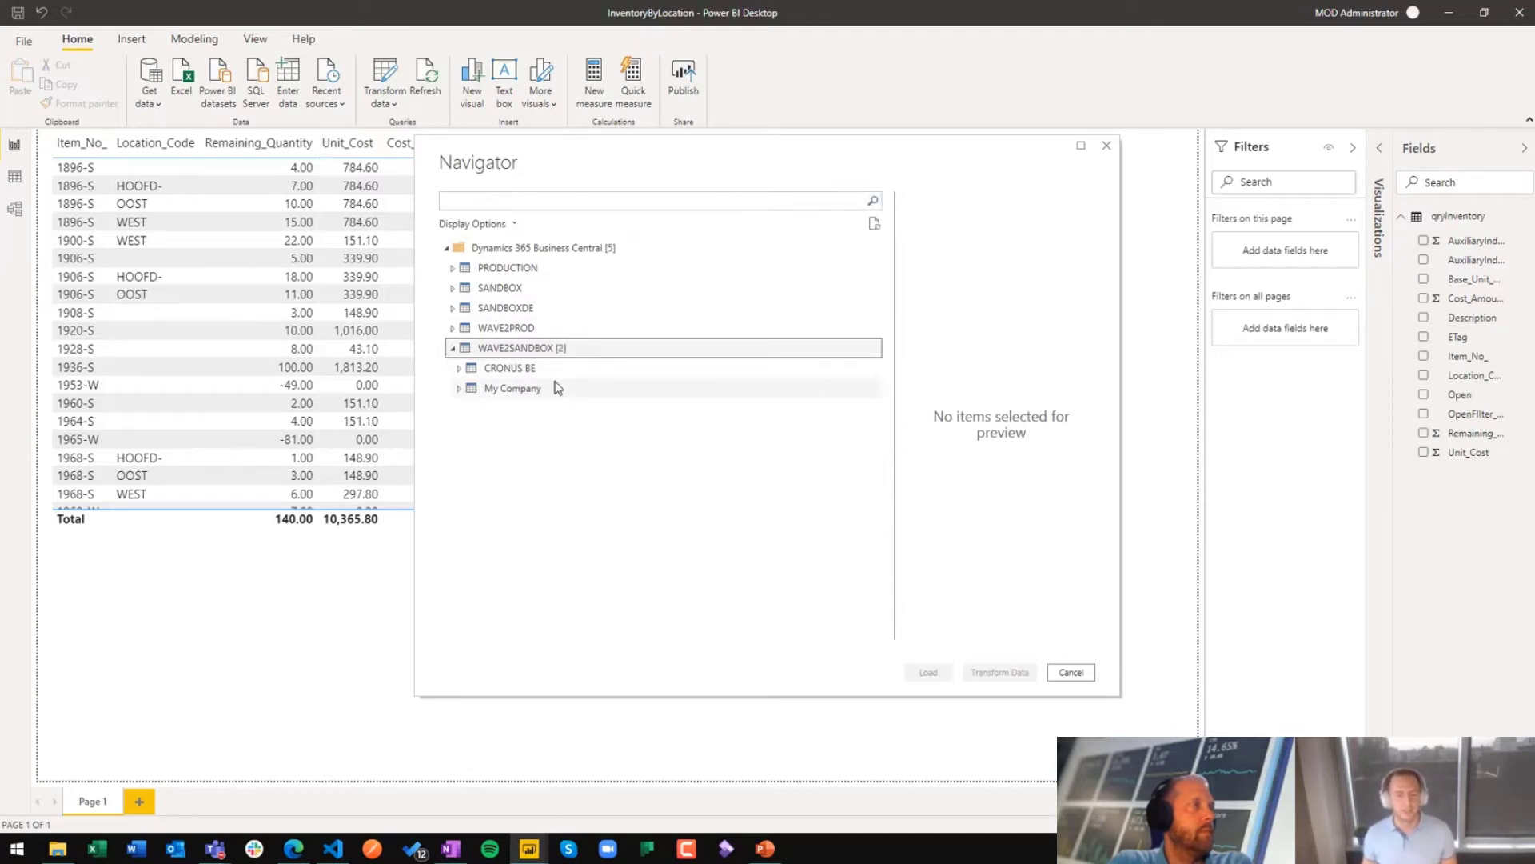
click(460, 370)
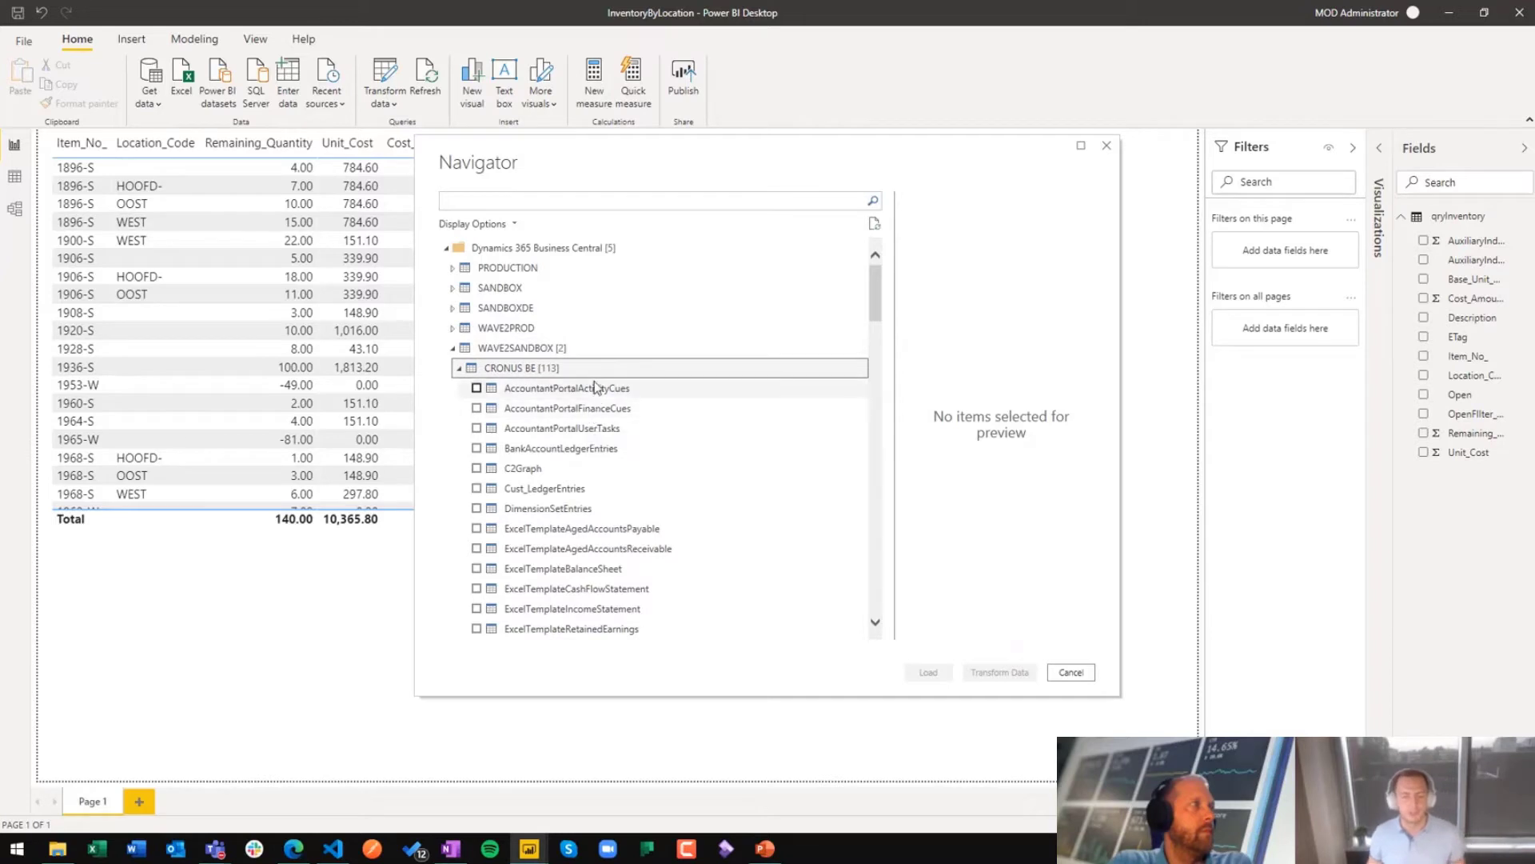
scroll(641, 455, down, 3)
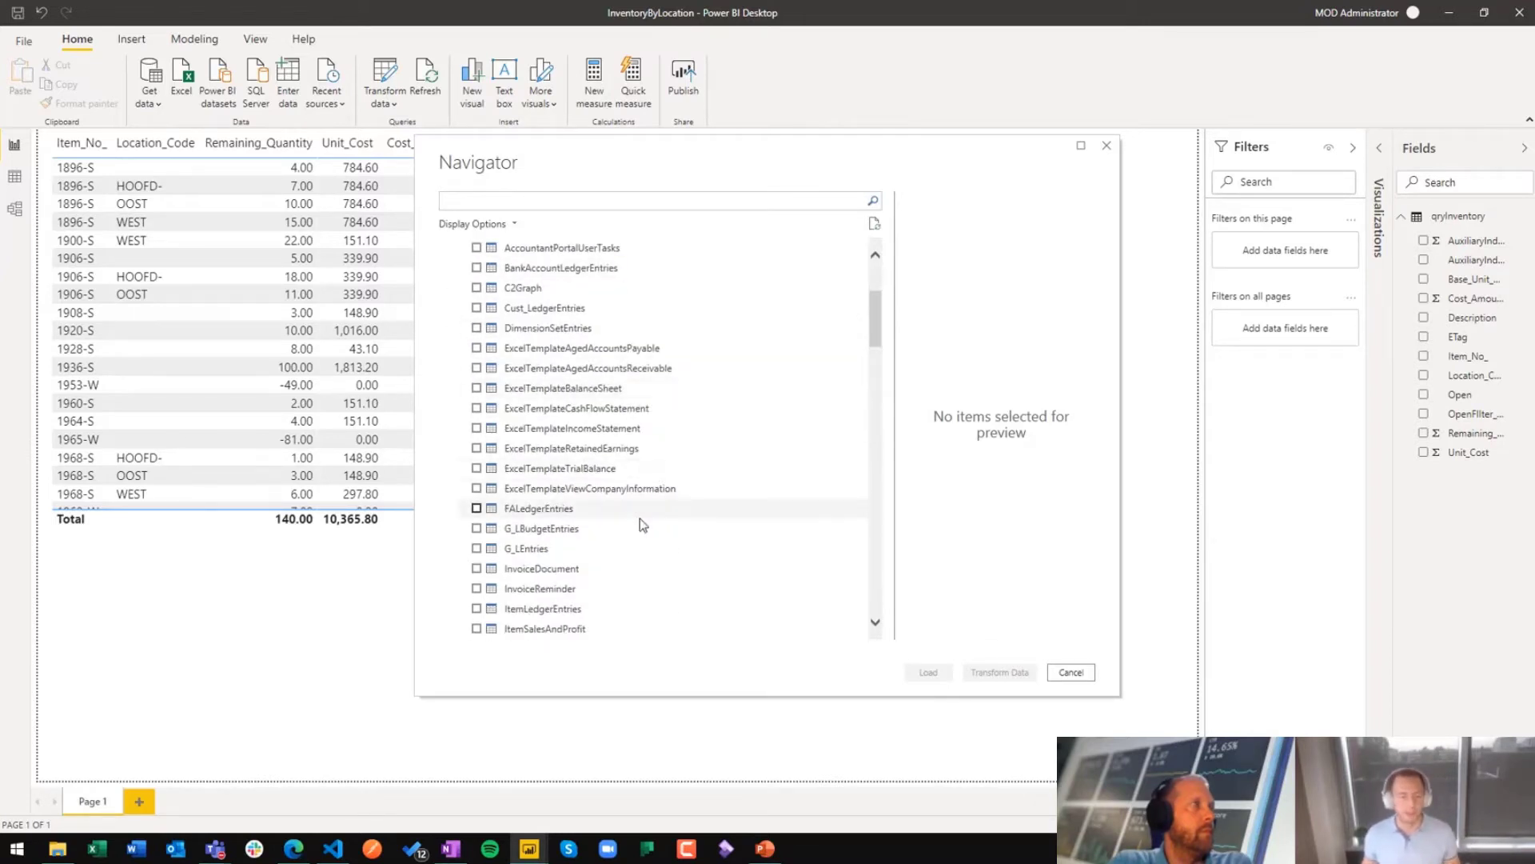
scroll(639, 519, down, 1)
scroll(640, 525, down, 12)
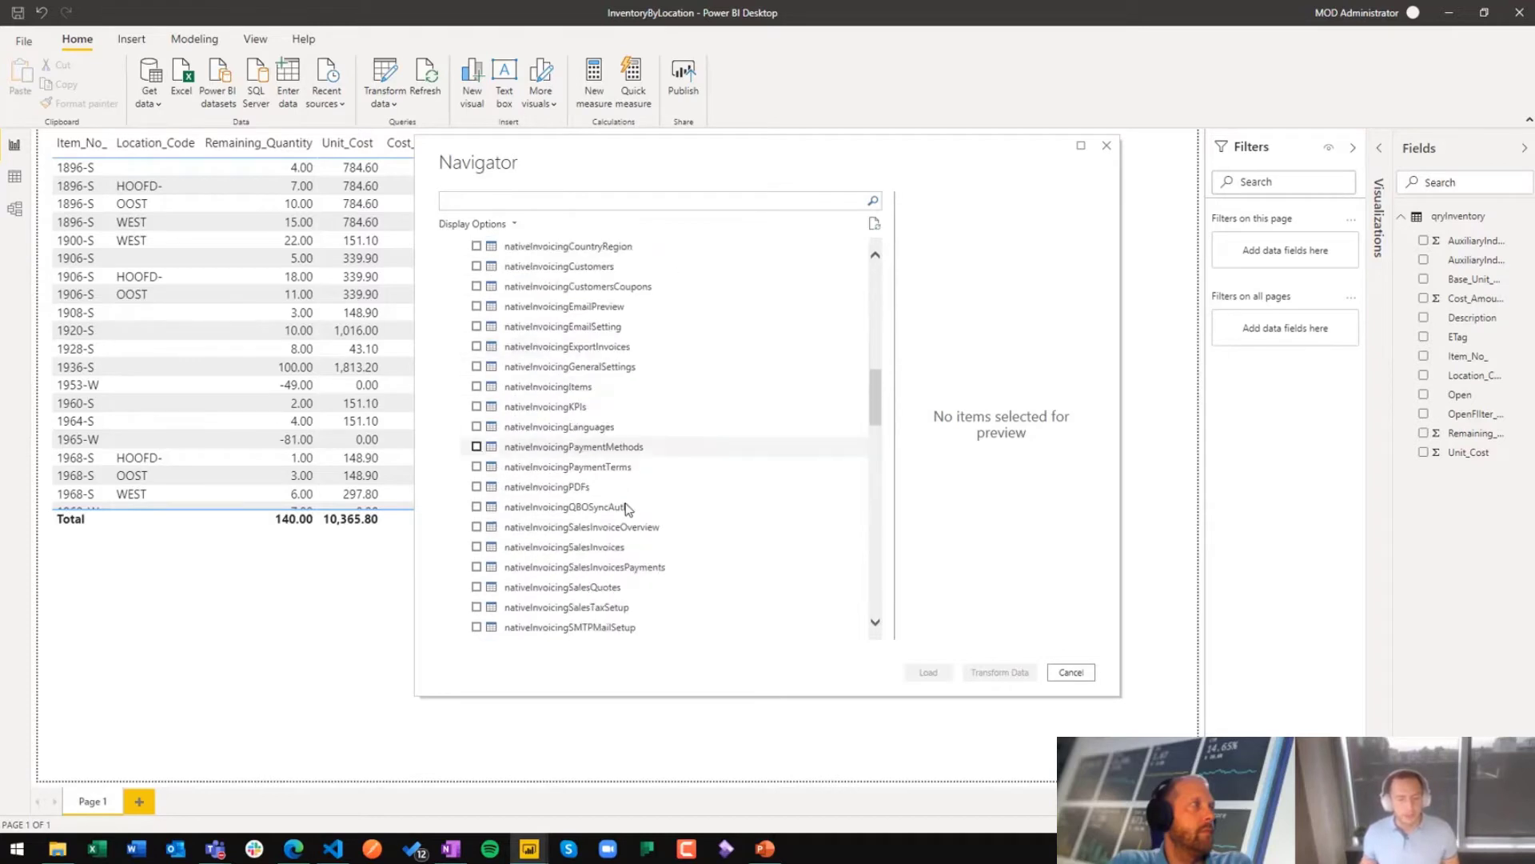
scroll(626, 503, down, 15)
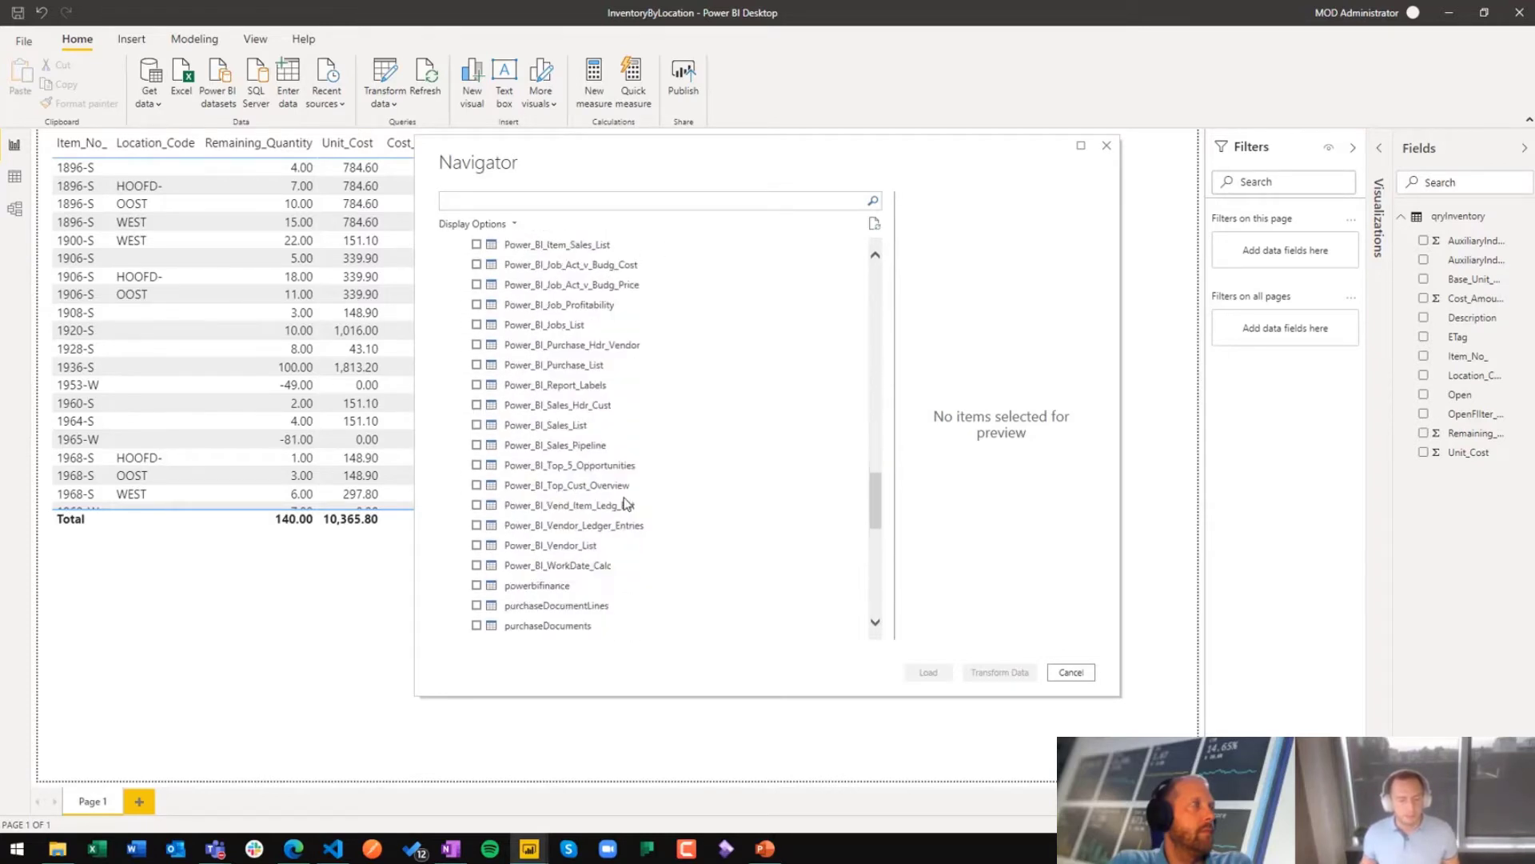
click(549, 486)
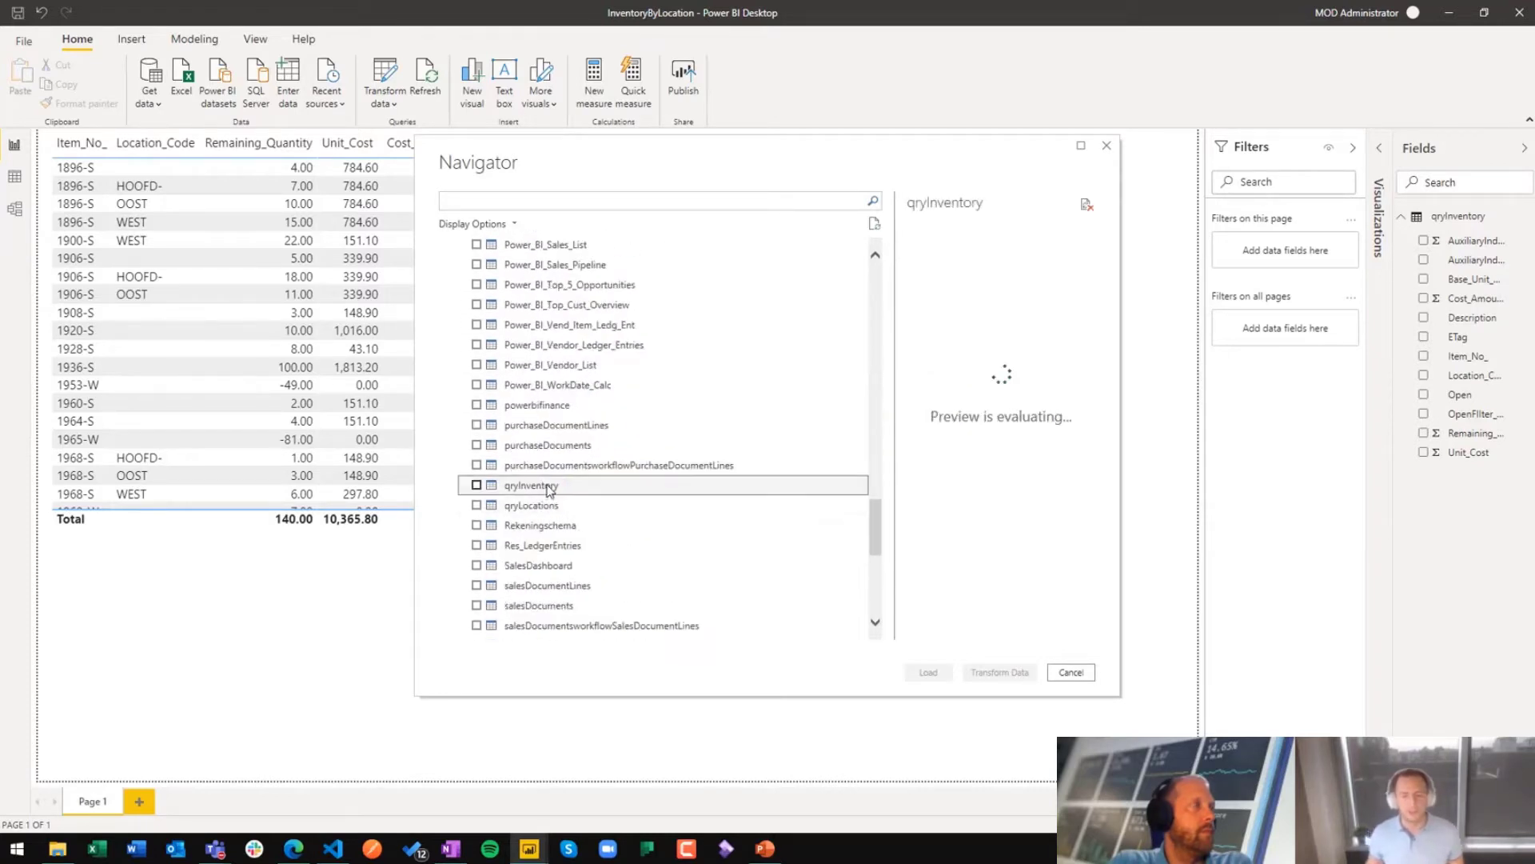
click(476, 486)
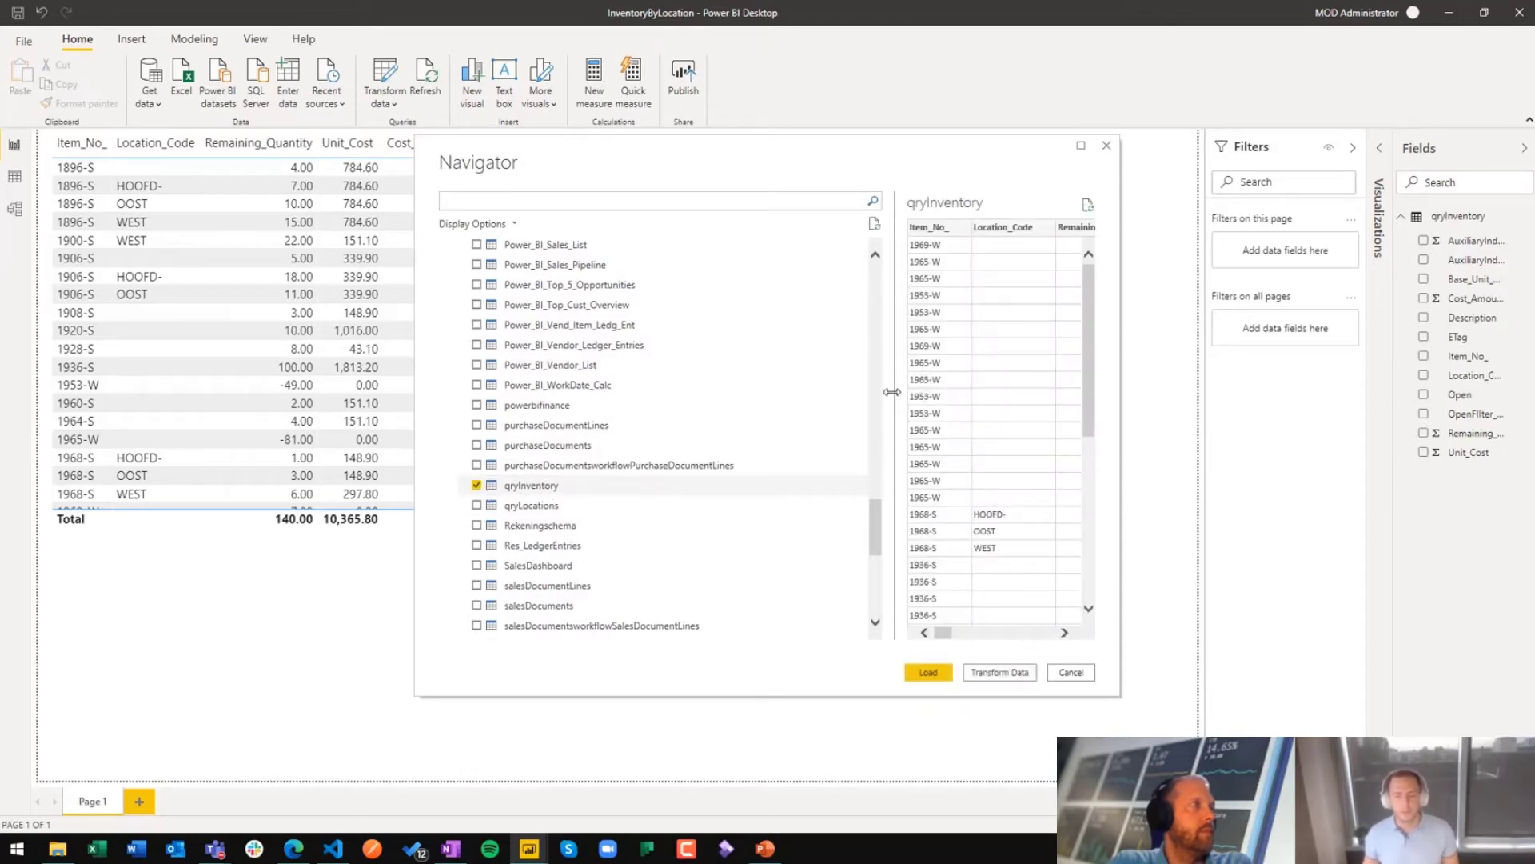
drag(892, 392, 591, 400)
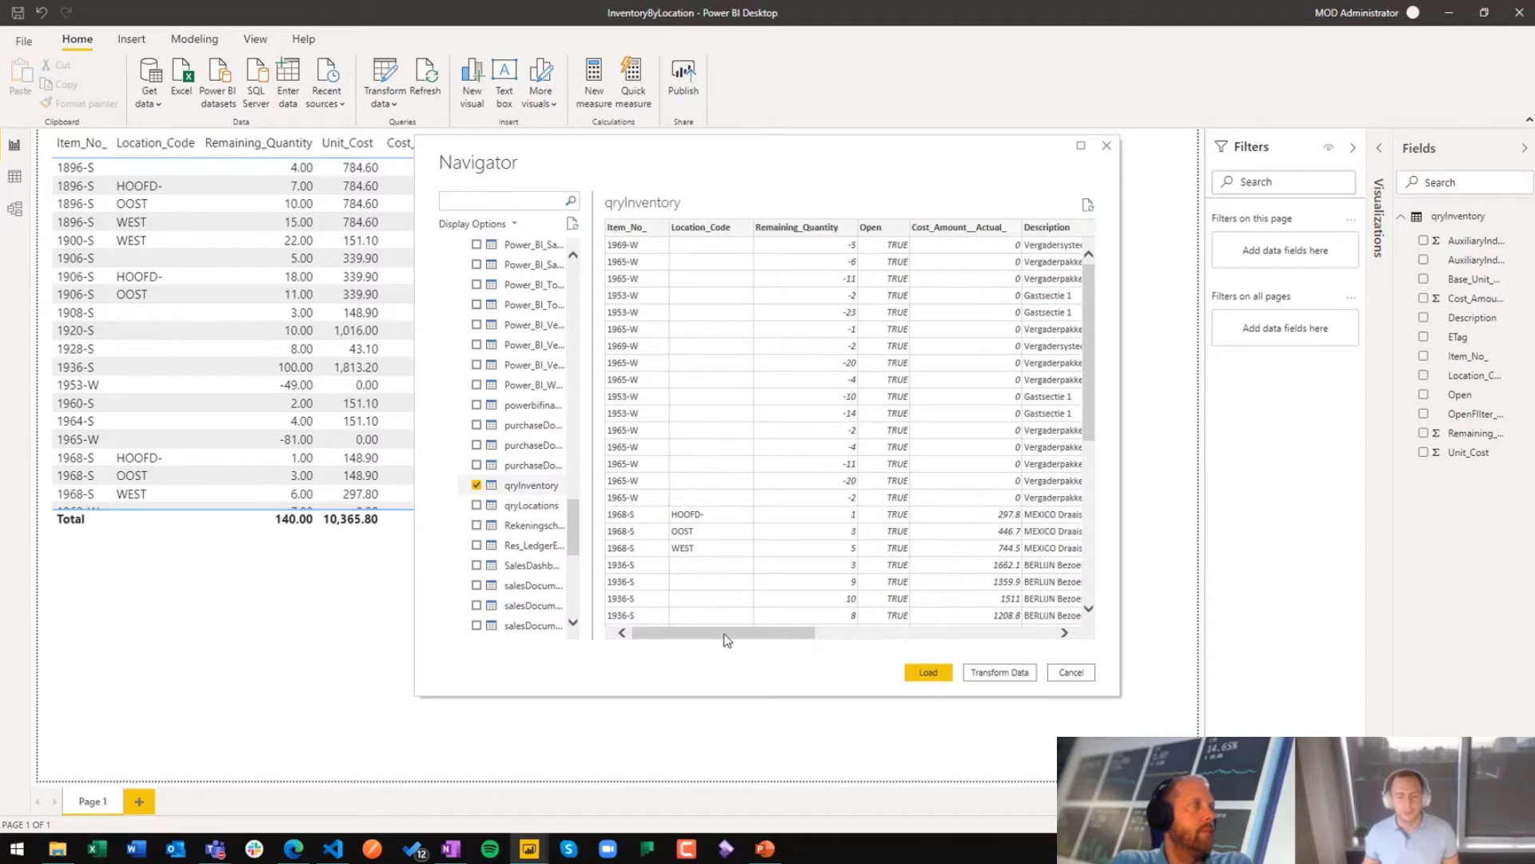
drag(726, 640, 1002, 639)
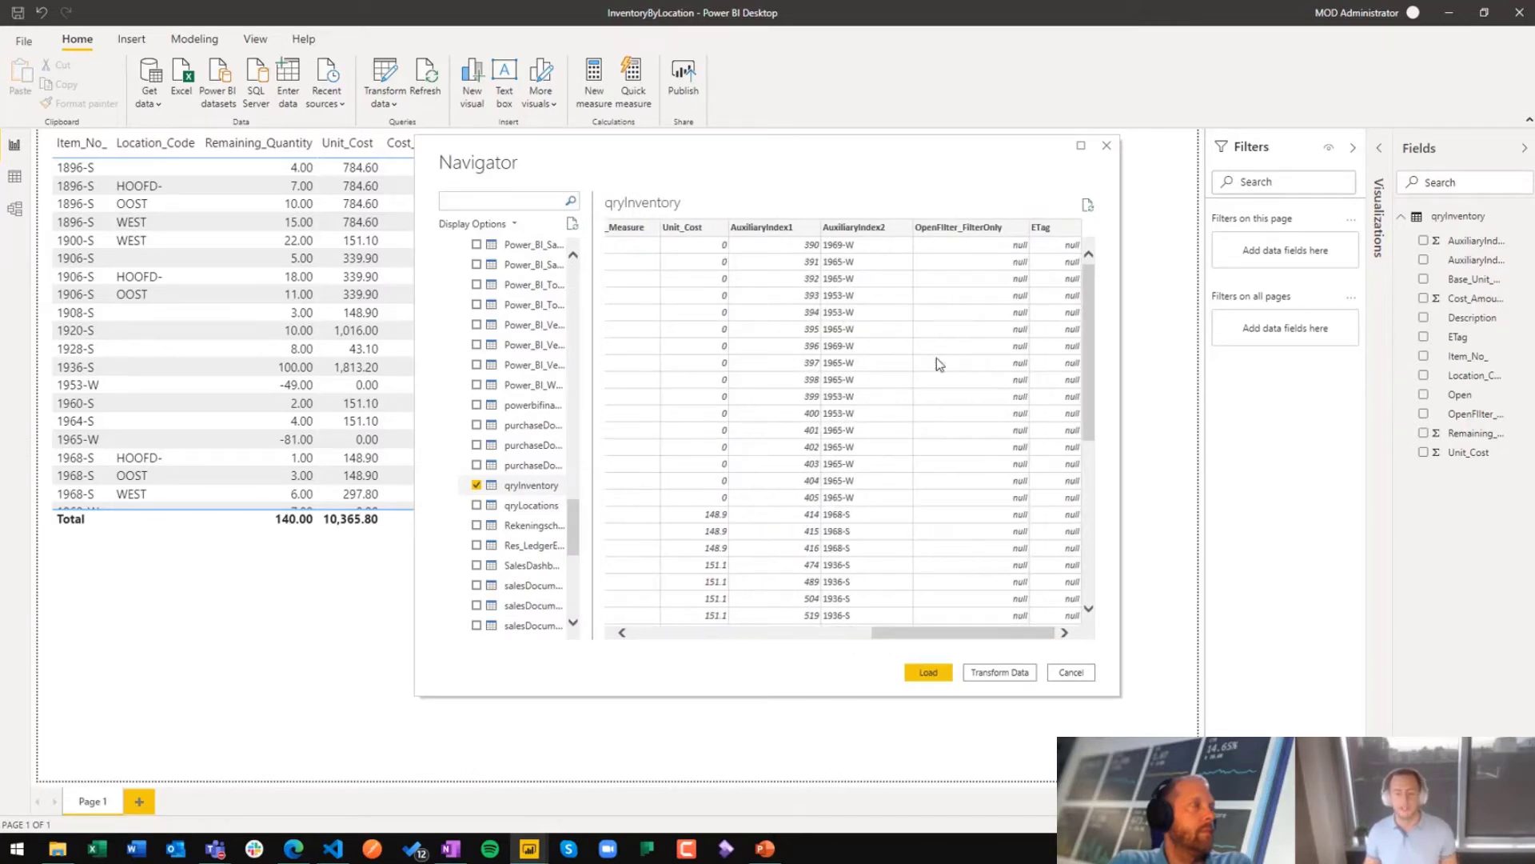
Step: Switch to Visual Studio Code, view the columns defined in qryItemLedgerEntry.al, and minimize the editor
click(334, 848)
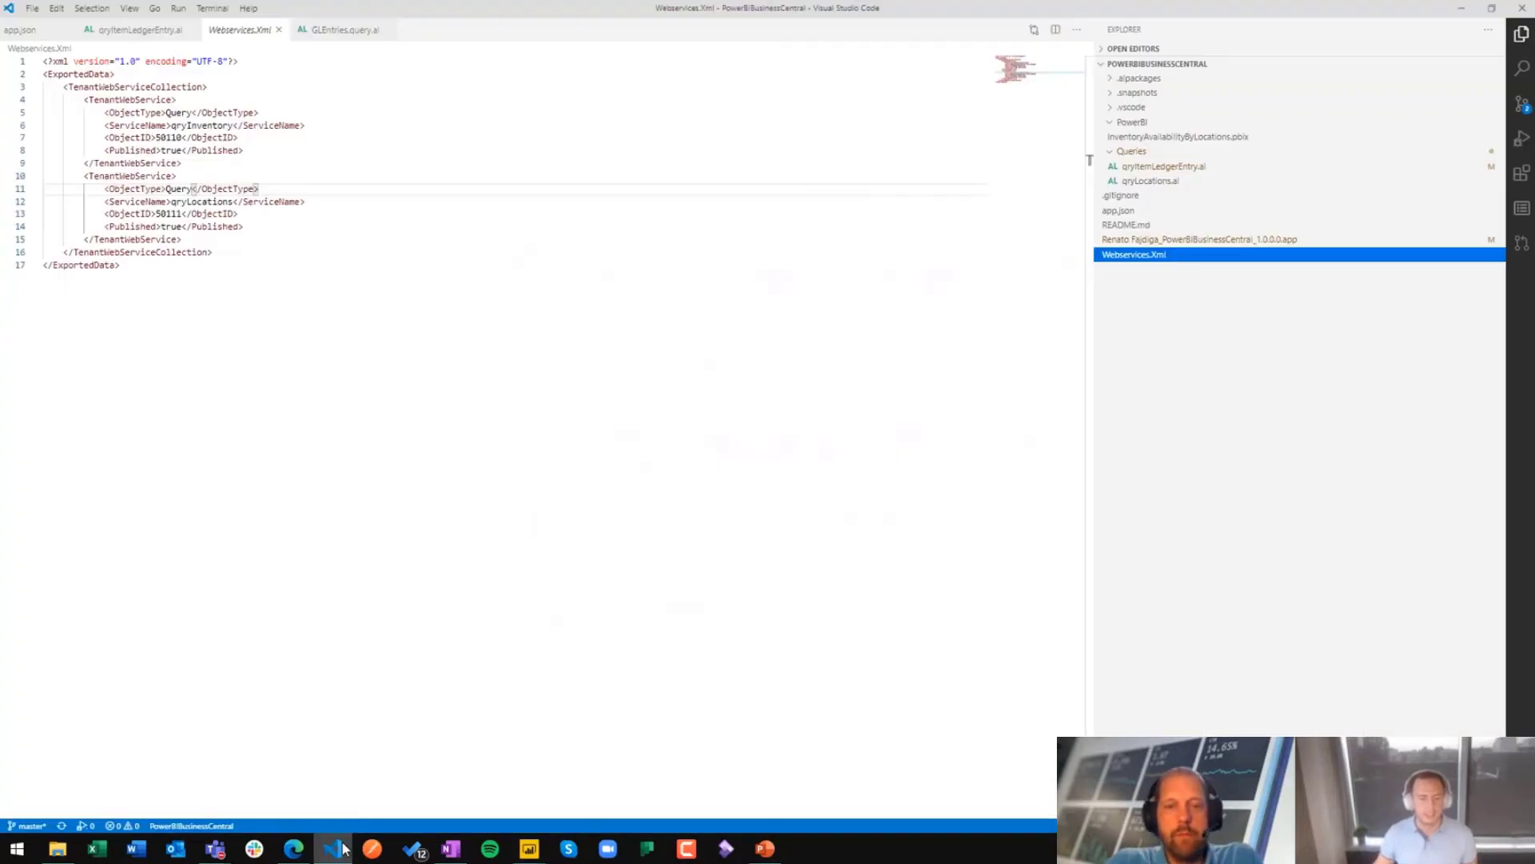
click(1167, 168)
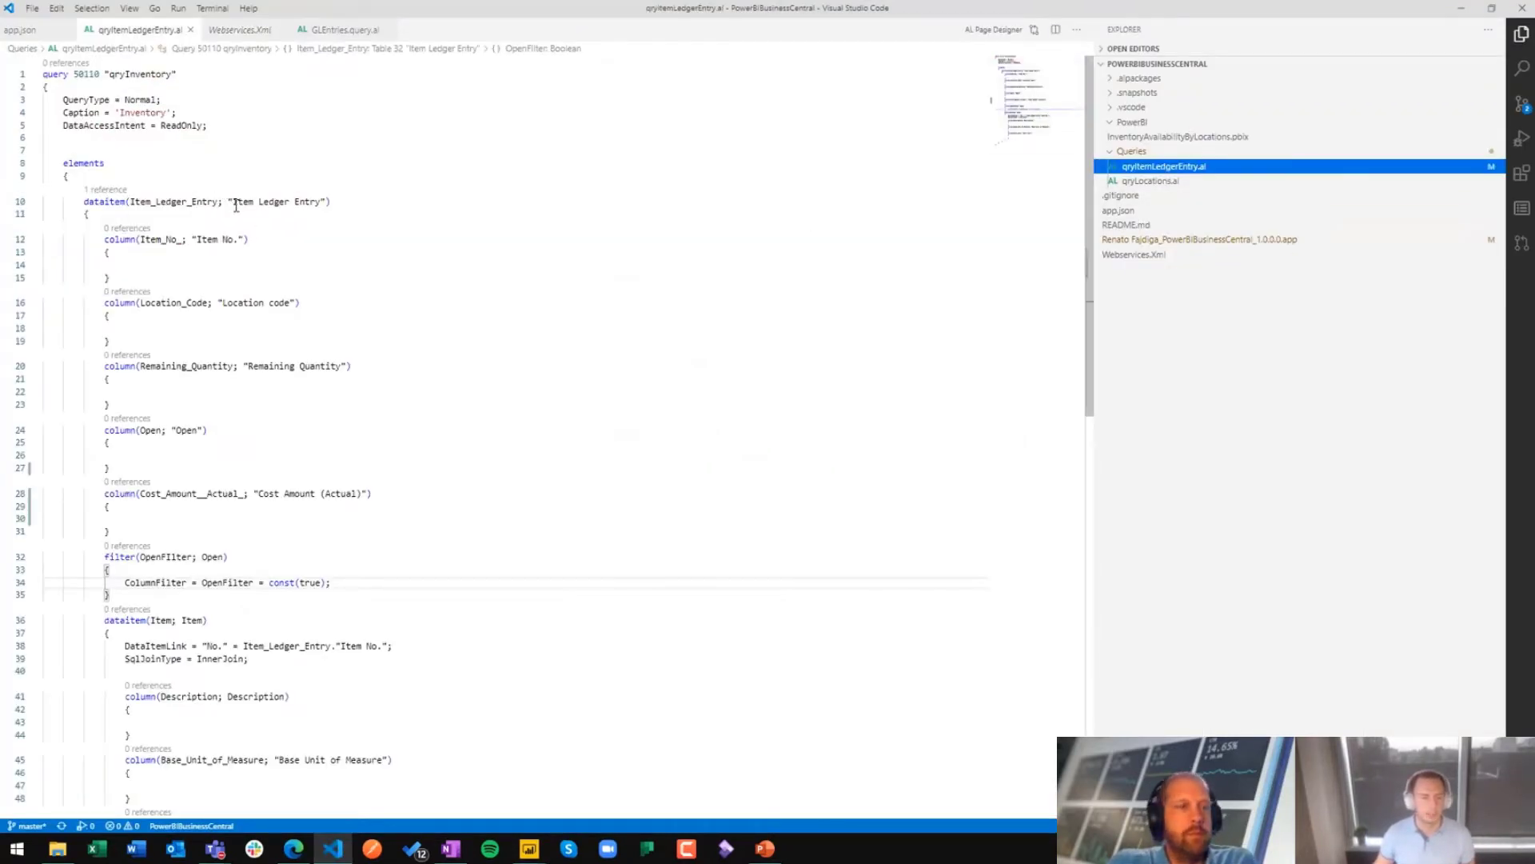
scroll(253, 464, down, 3)
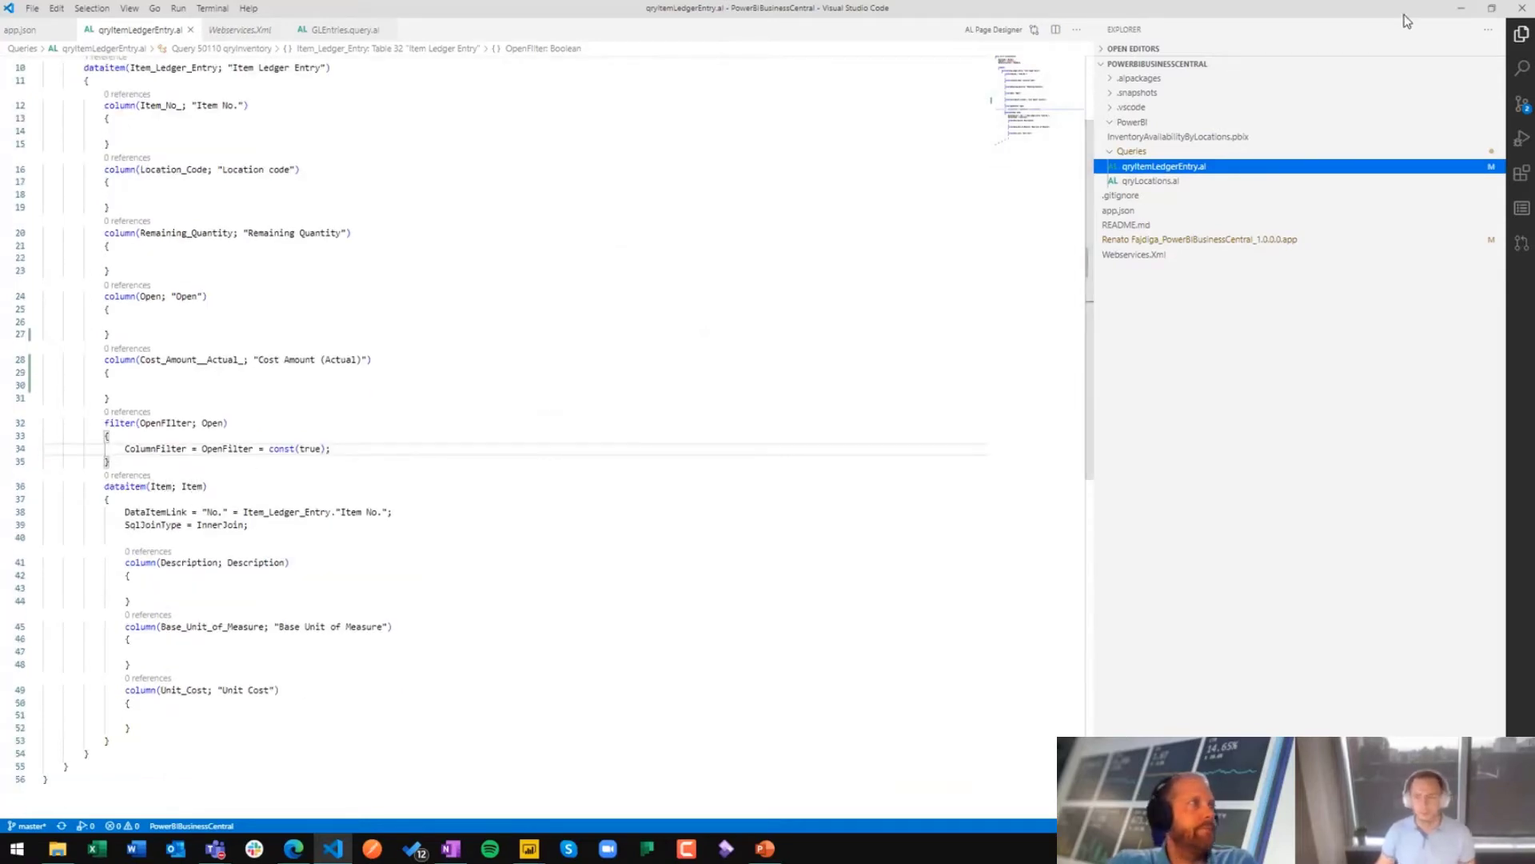
click(1459, 11)
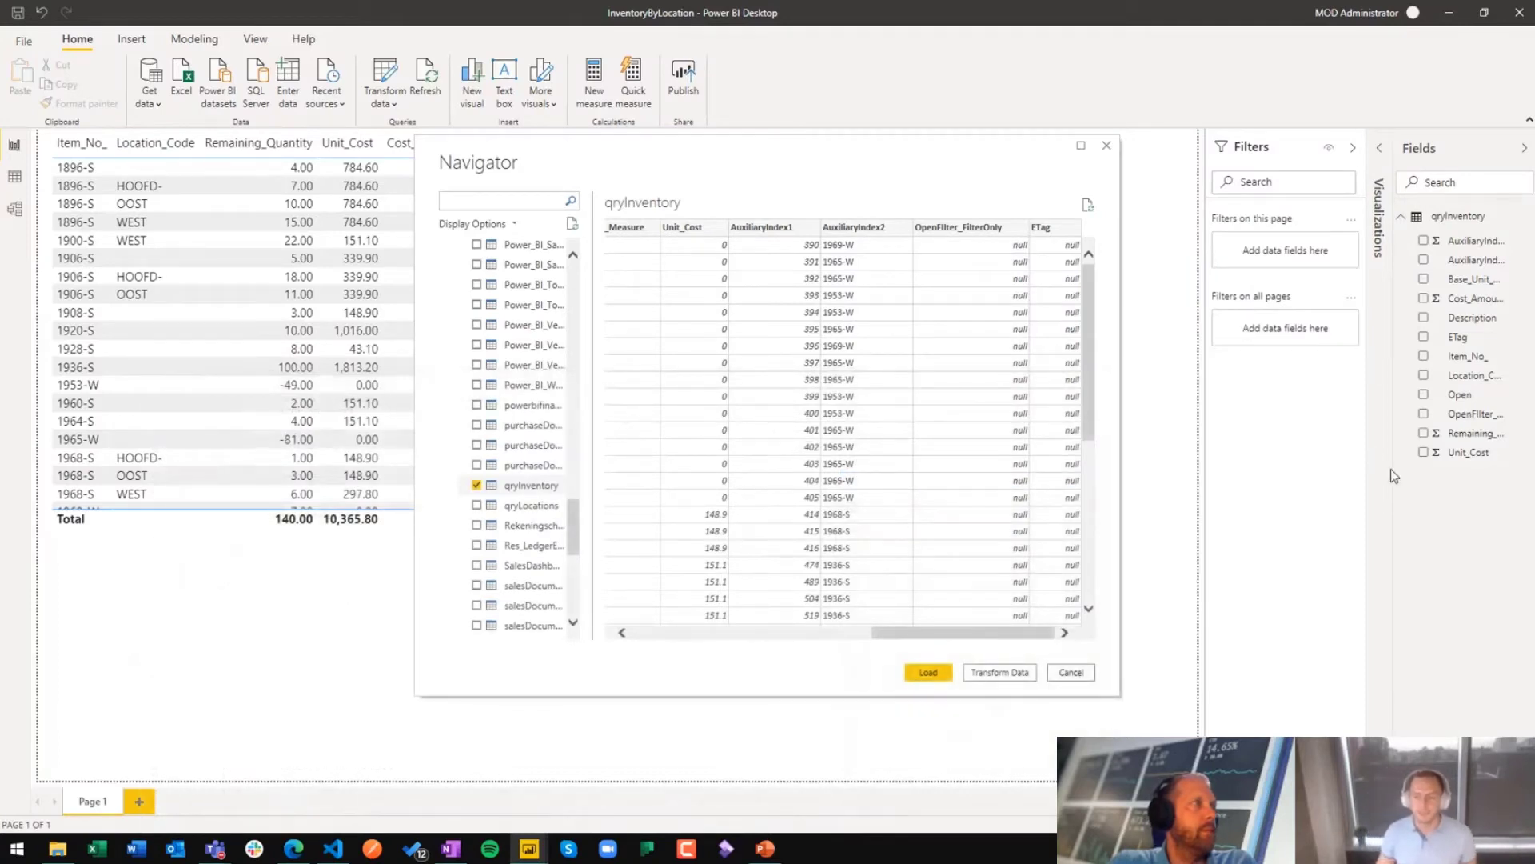
Step: Close the Navigator without loading, and view the data rows of the qryInventory table before returning to the report page
click(1109, 151)
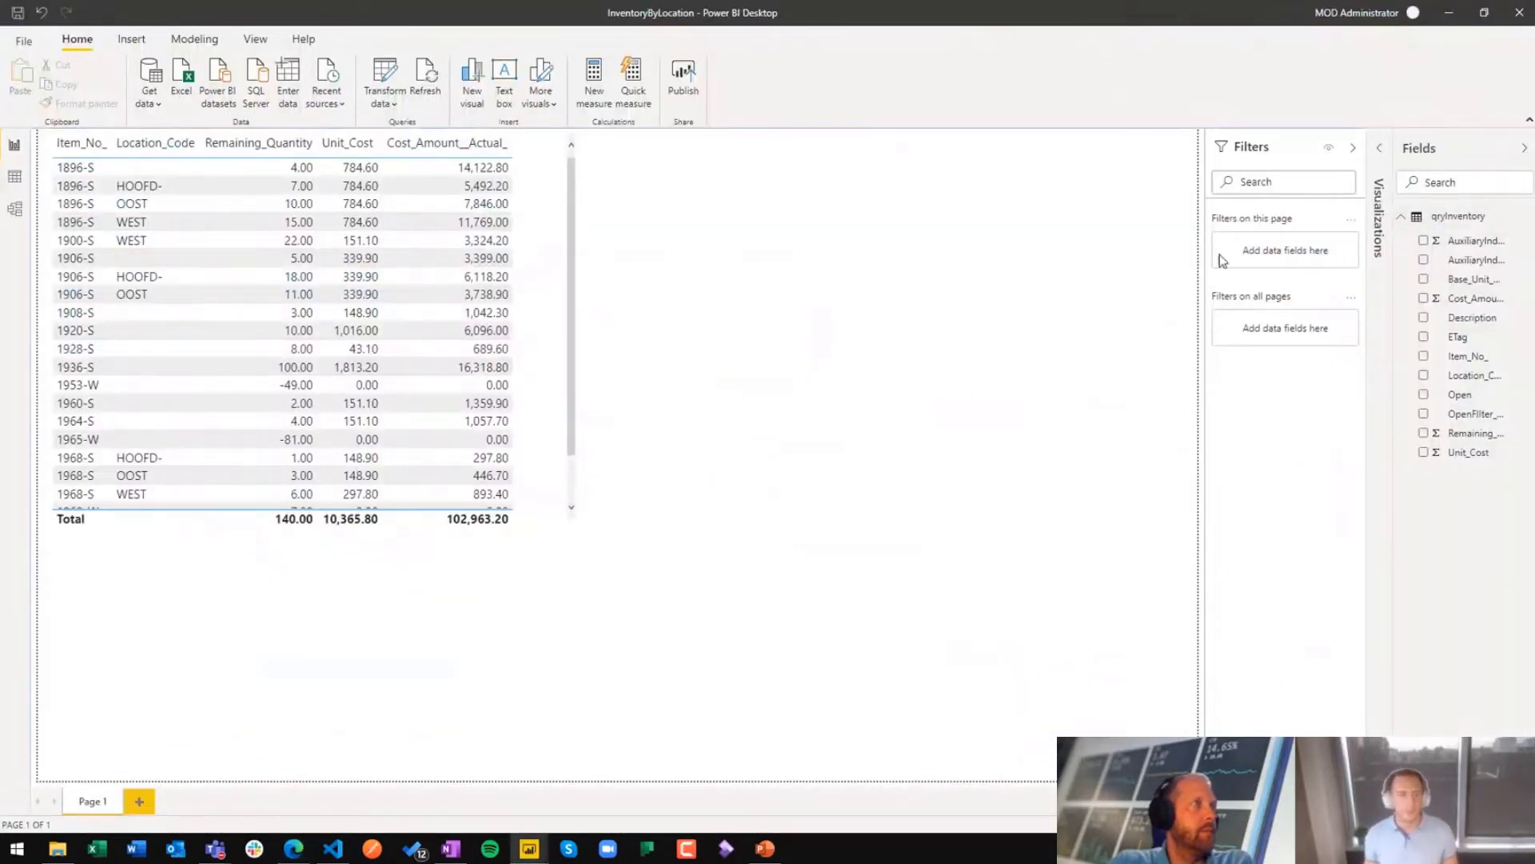
click(13, 179)
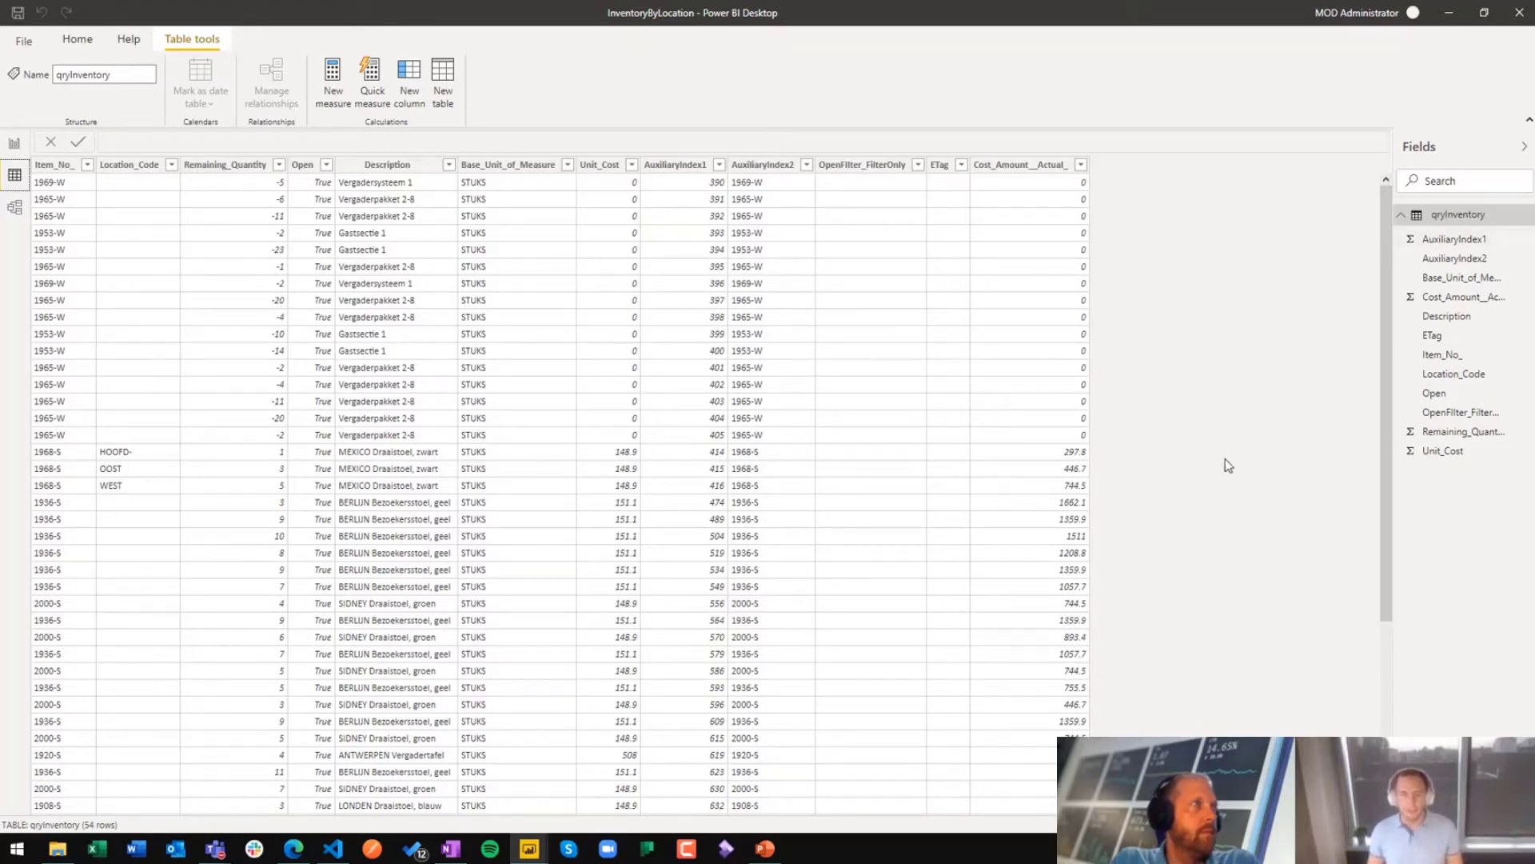
click(14, 143)
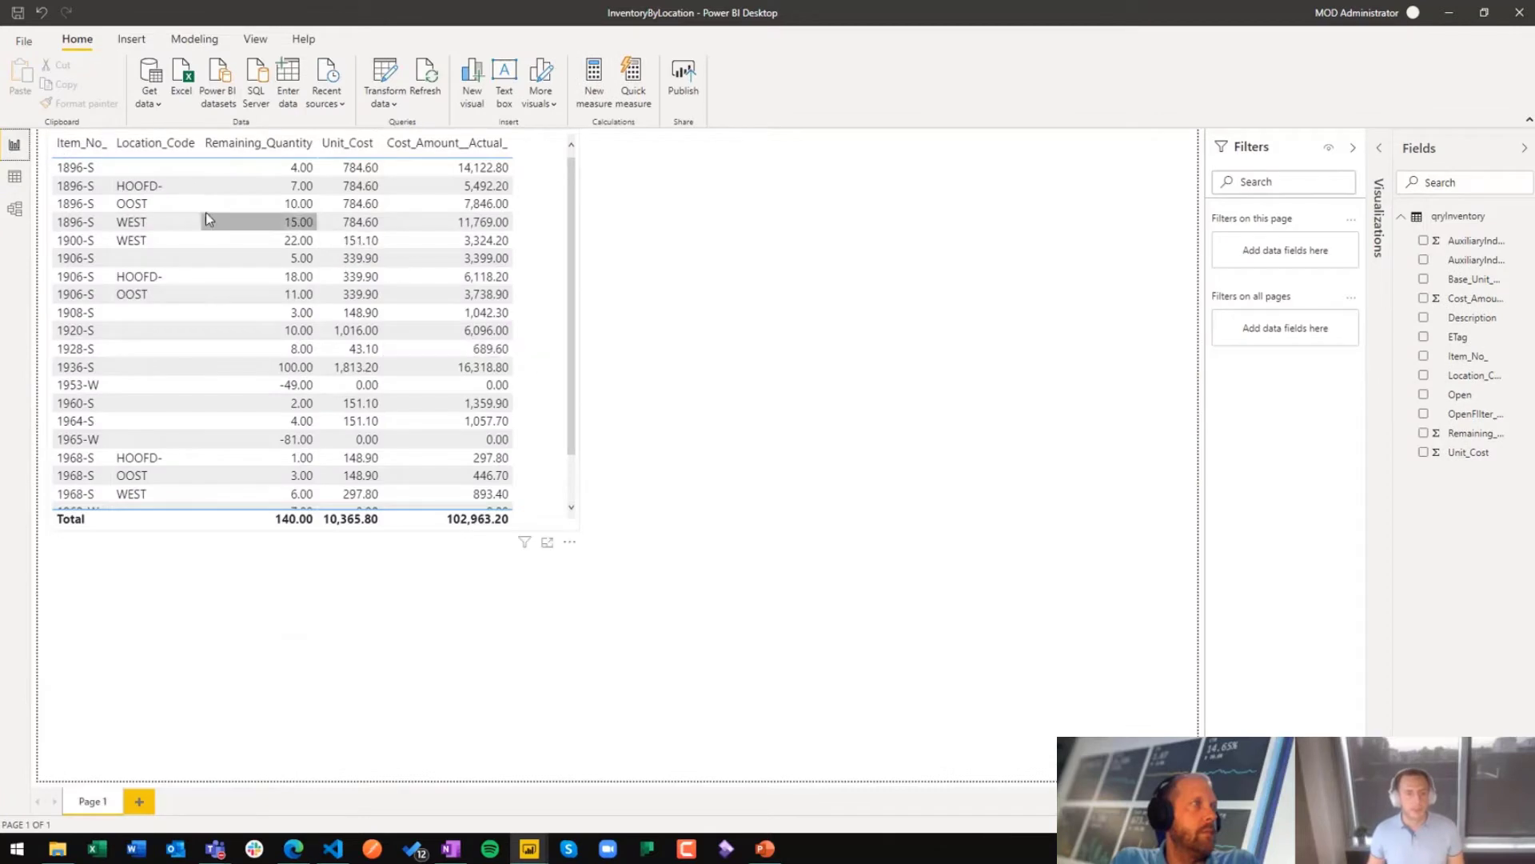
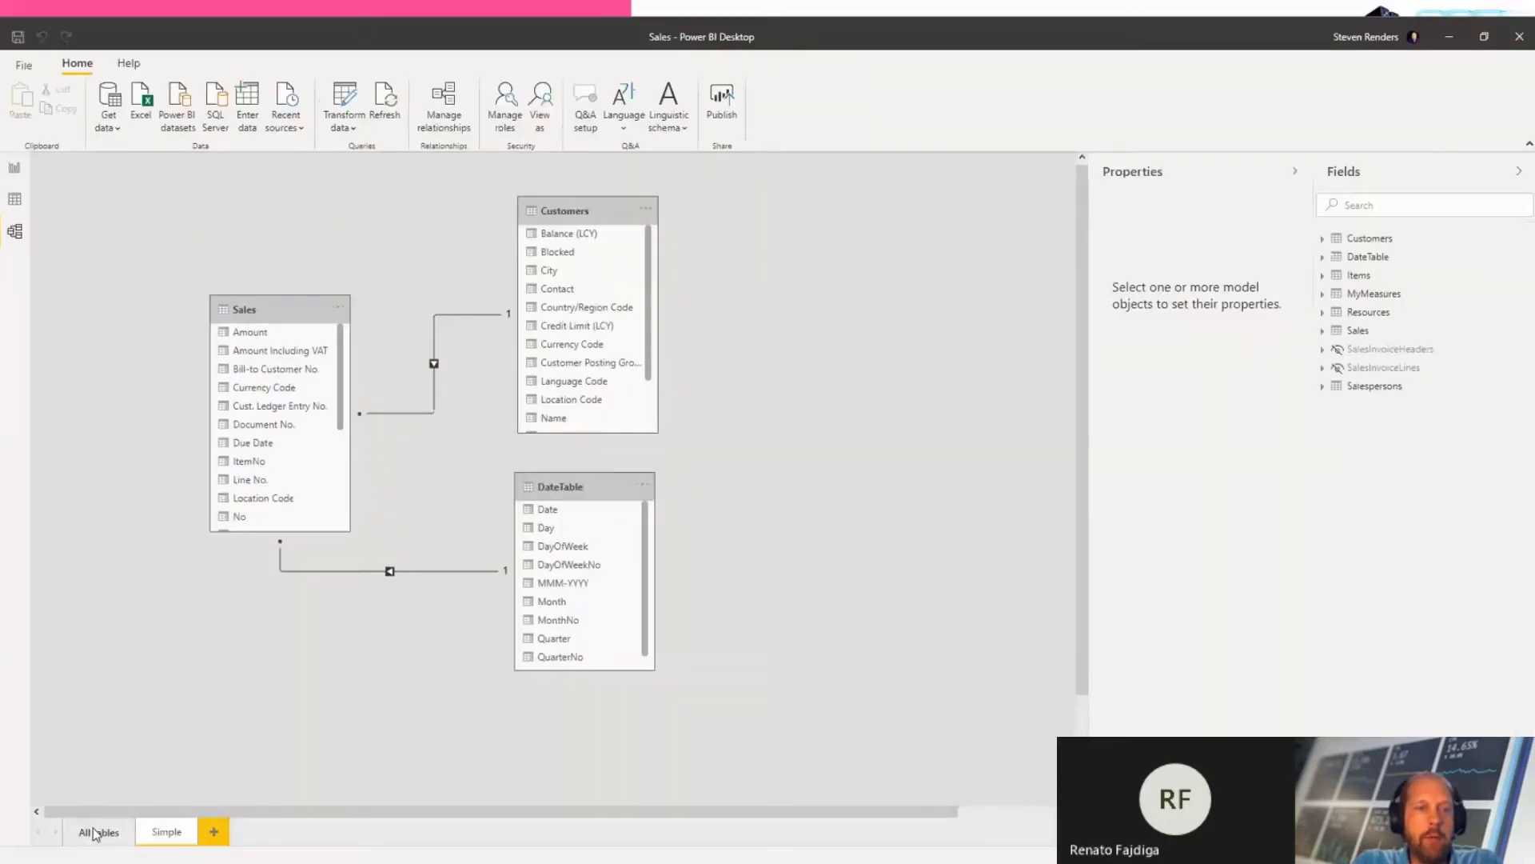
Step: Show the layout with all tables of the Sales model, select the Sales table, and annotate it with a blue box and a letter F
click(94, 834)
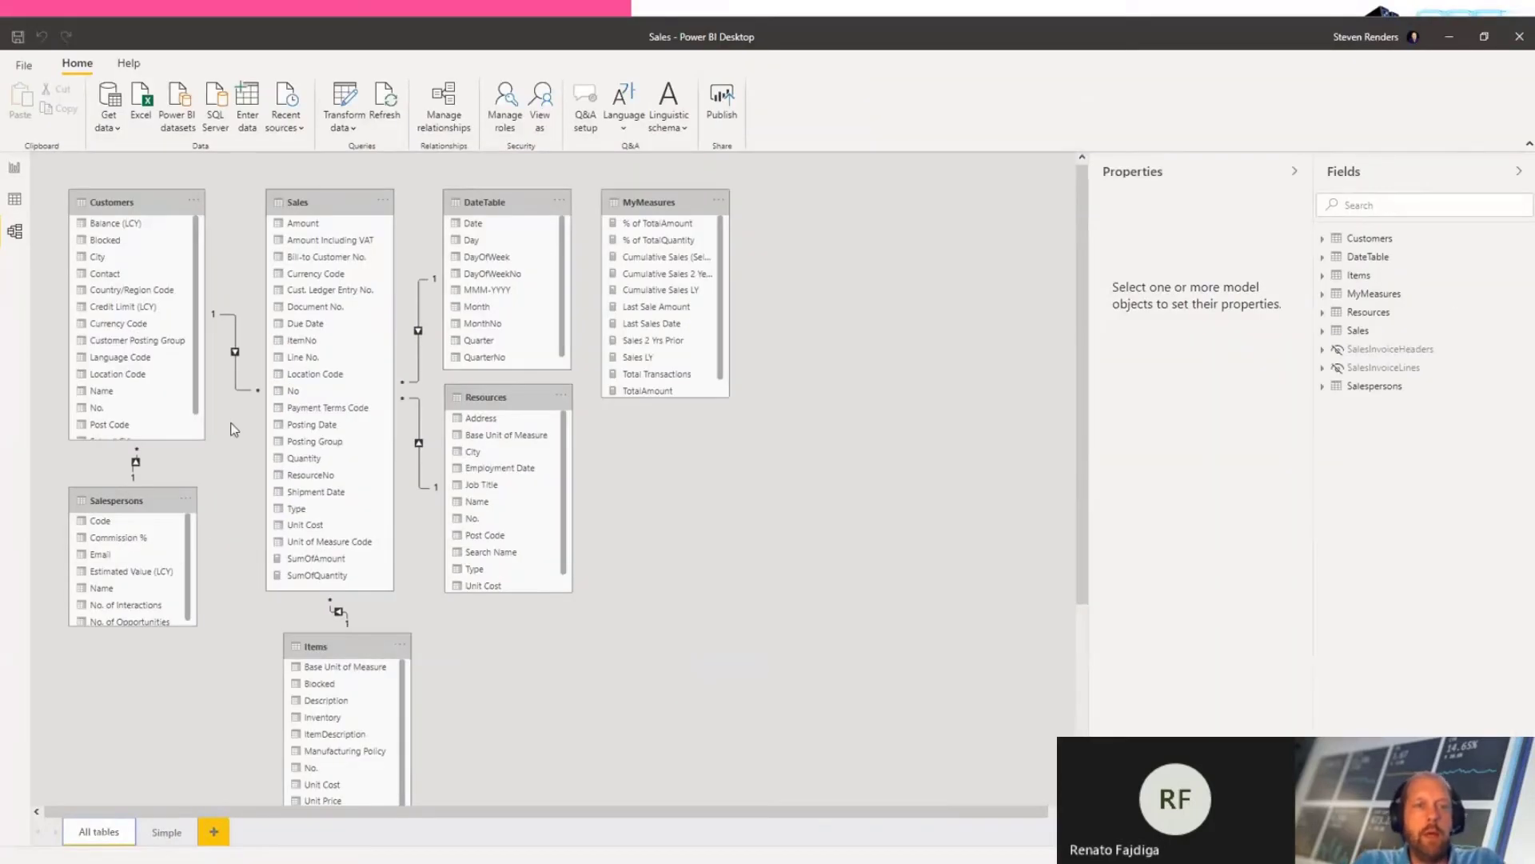
click(300, 203)
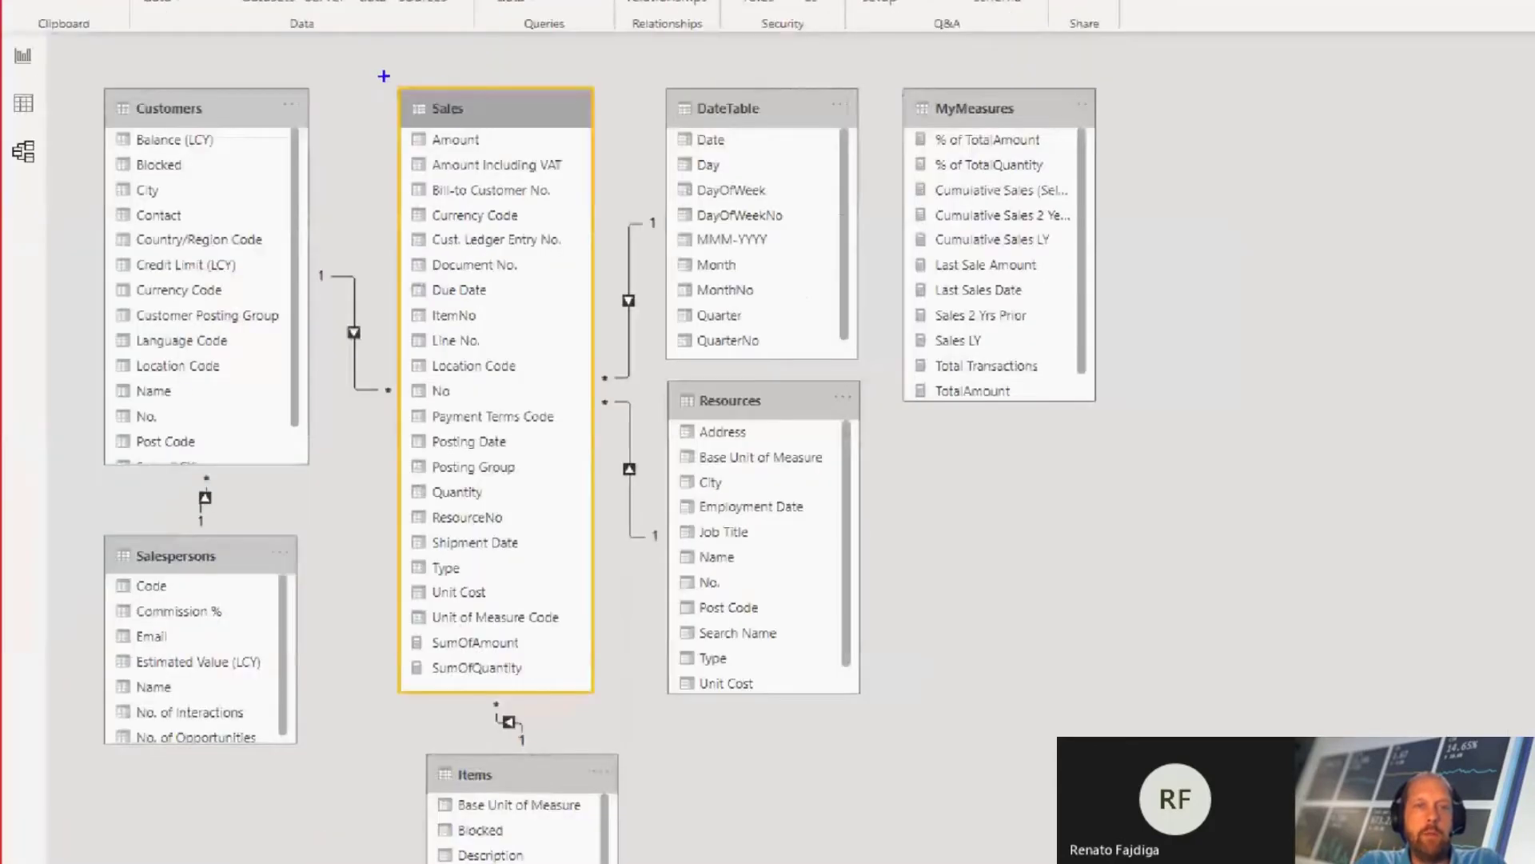
drag(273, 160, 460, 229)
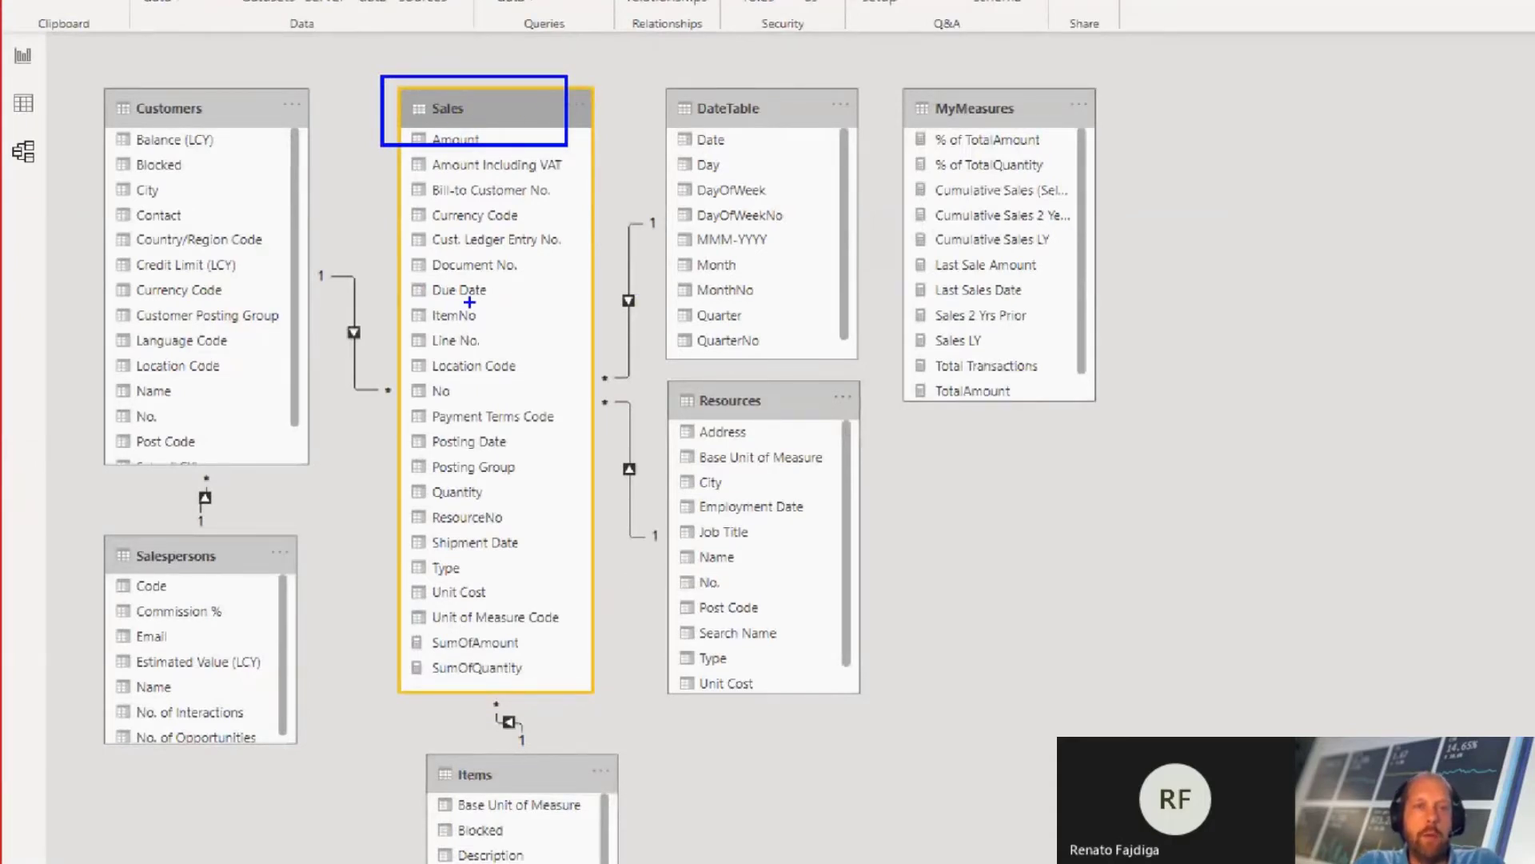
drag(470, 252, 468, 361)
drag(412, 259, 509, 232)
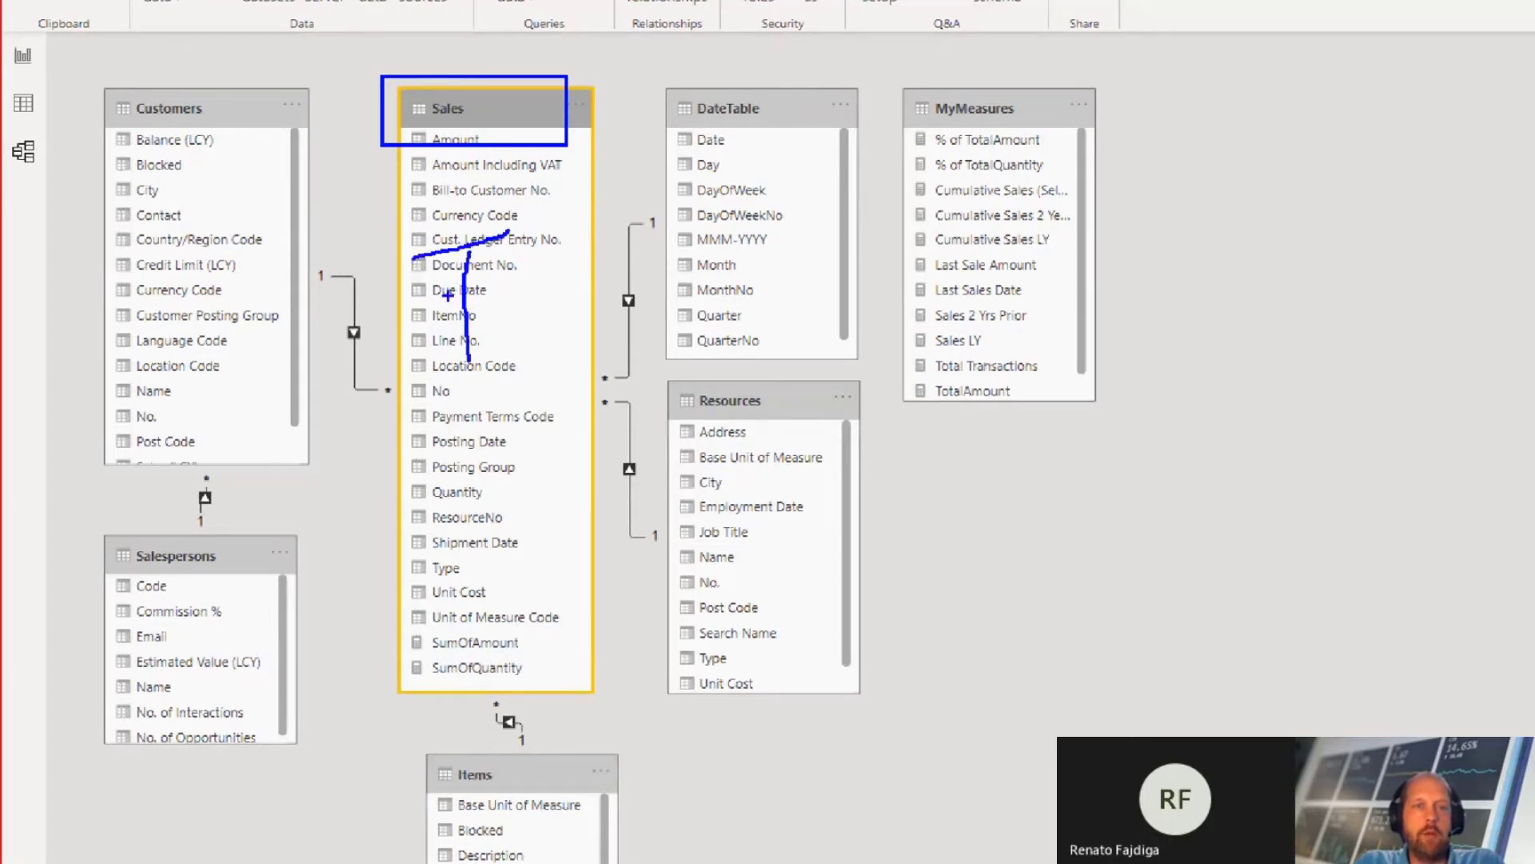
drag(447, 294, 497, 280)
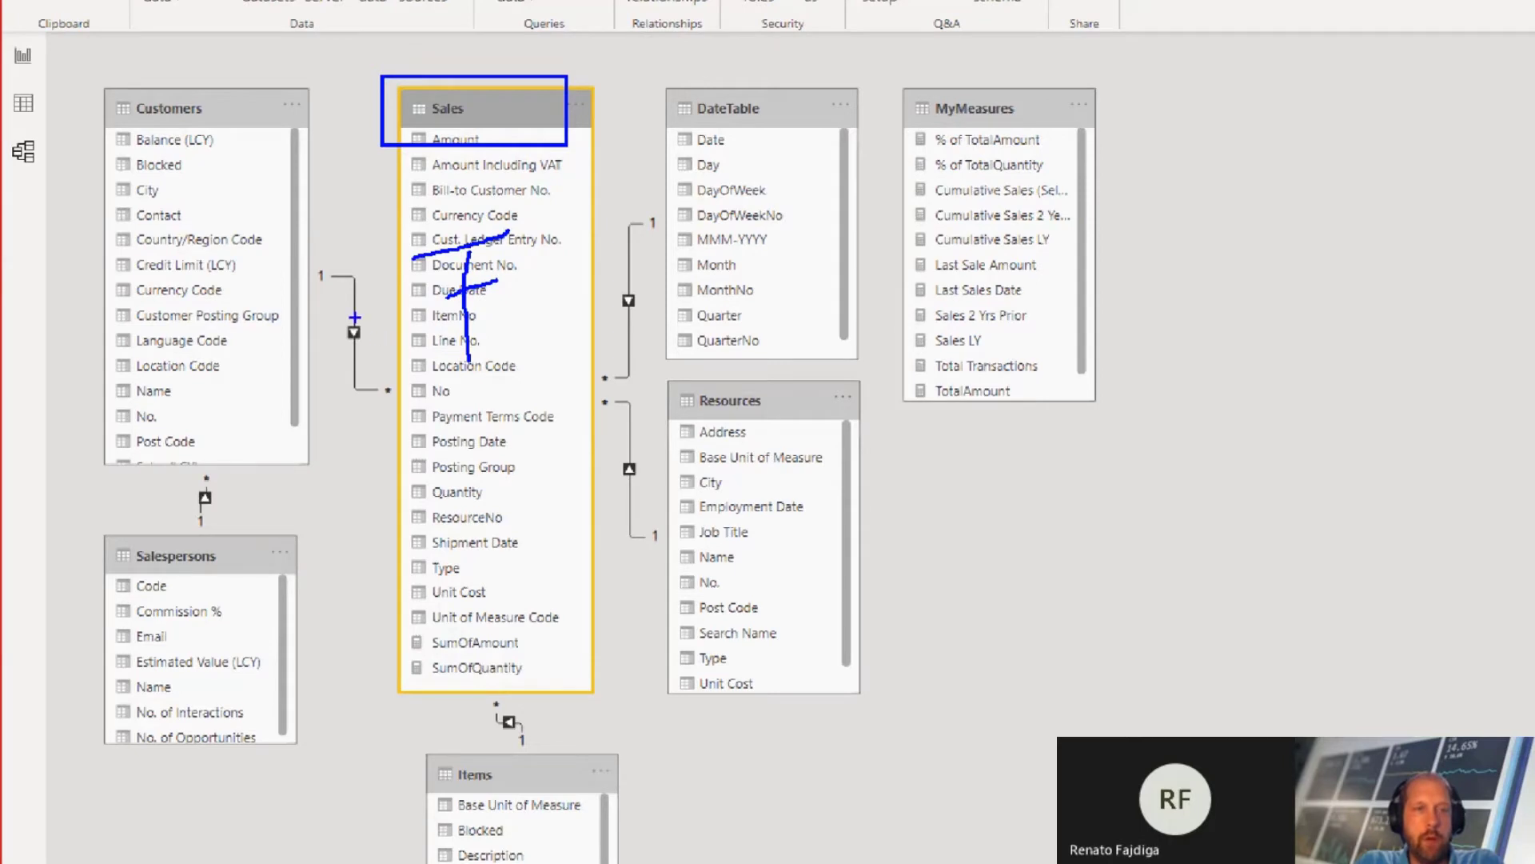
Step: Annotate the path from Sales through Customers to Salespersons with arrows, boxes and a connecting curve, and leave the annotation view
drag(331, 301, 390, 390)
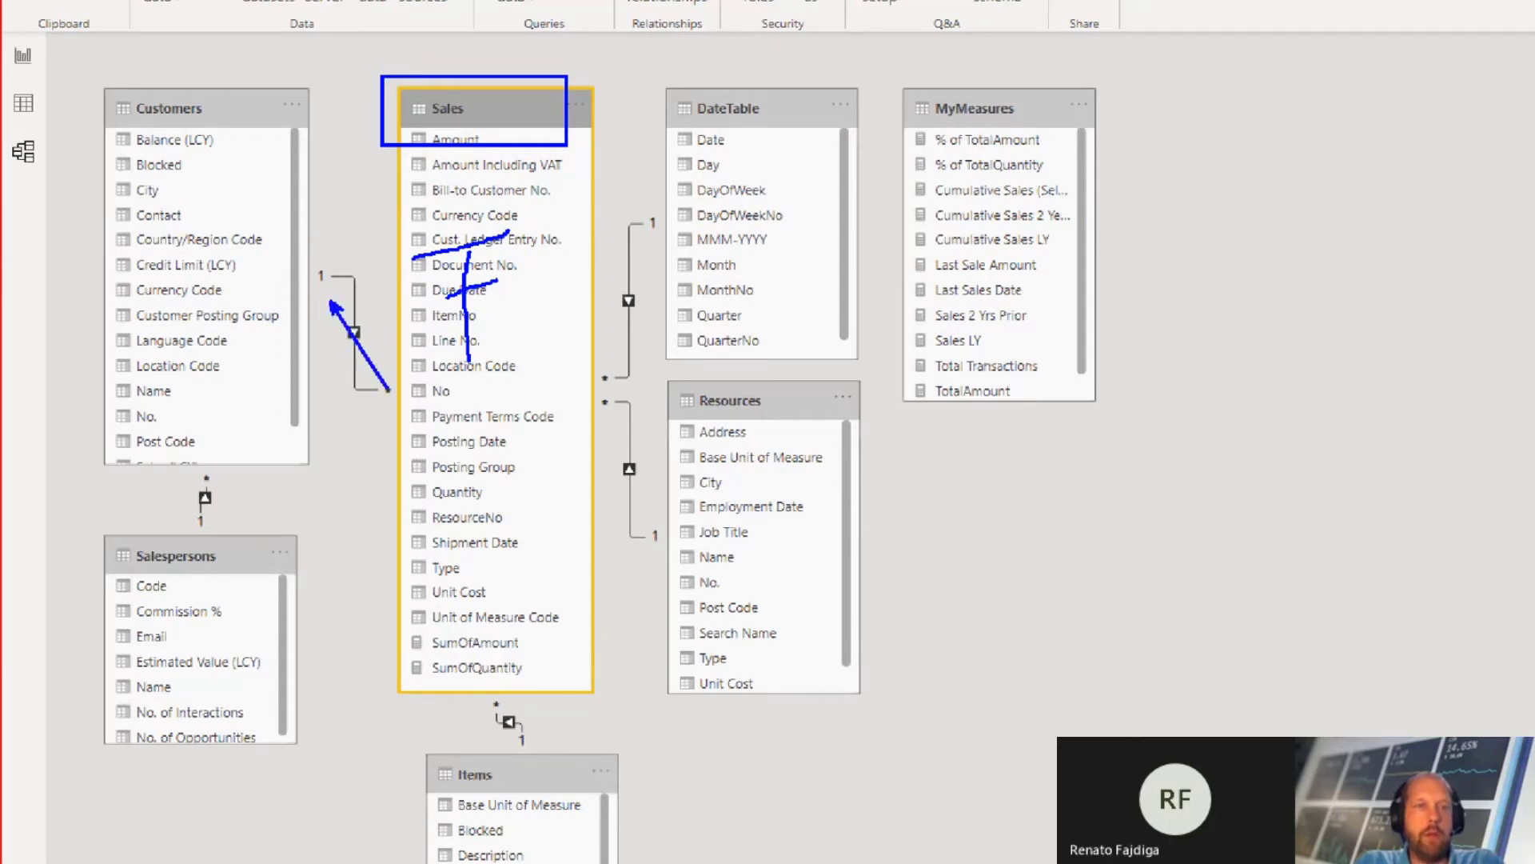
mouse_move(208, 522)
mouse_down()
mouse_move(208, 482)
mouse_move(208, 524)
mouse_up()
drag(95, 79, 246, 127)
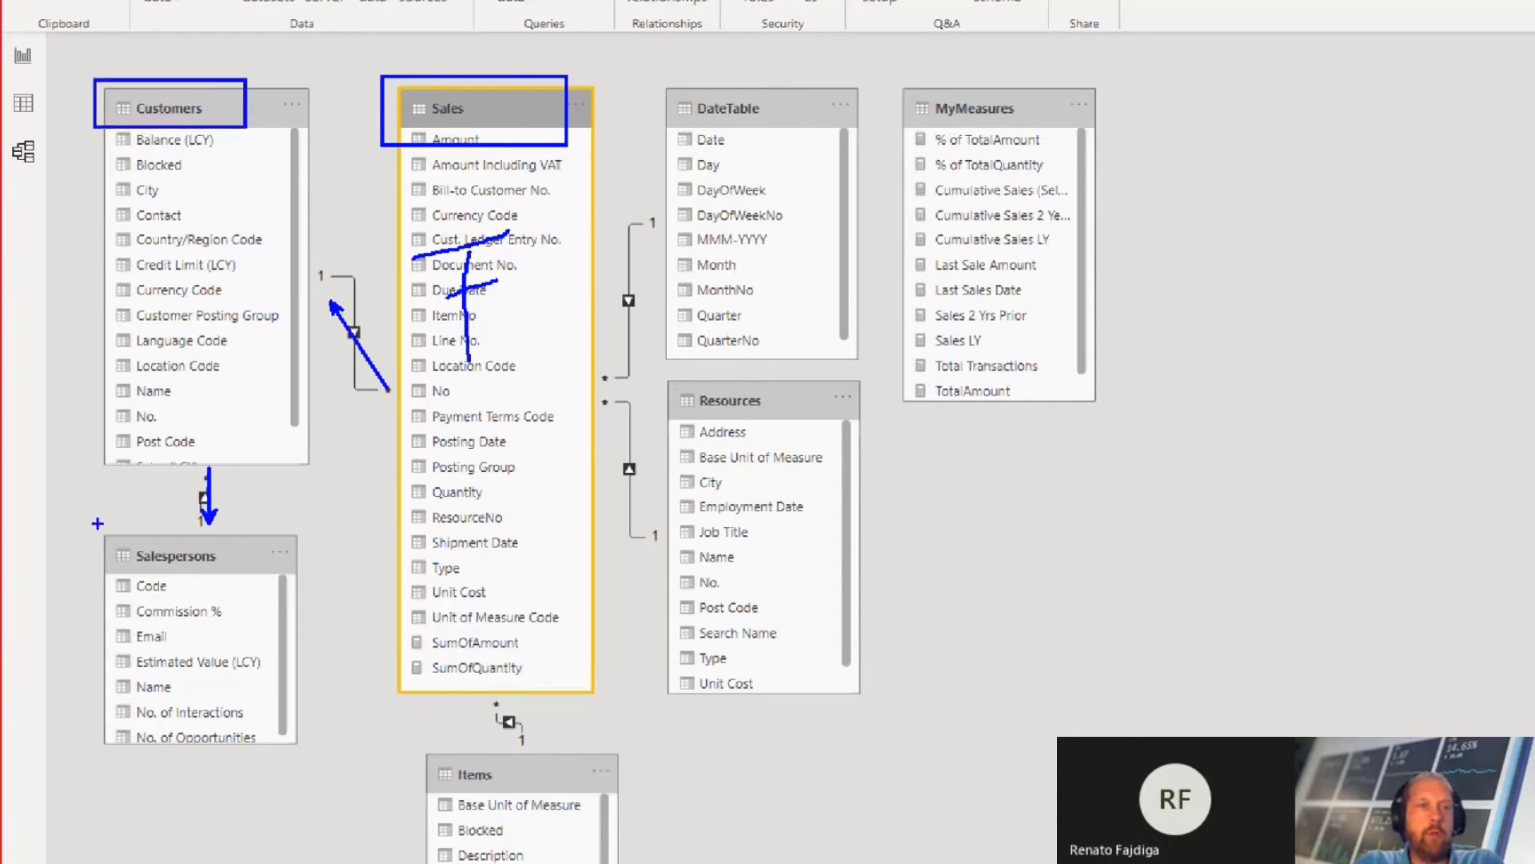
drag(97, 524, 255, 558)
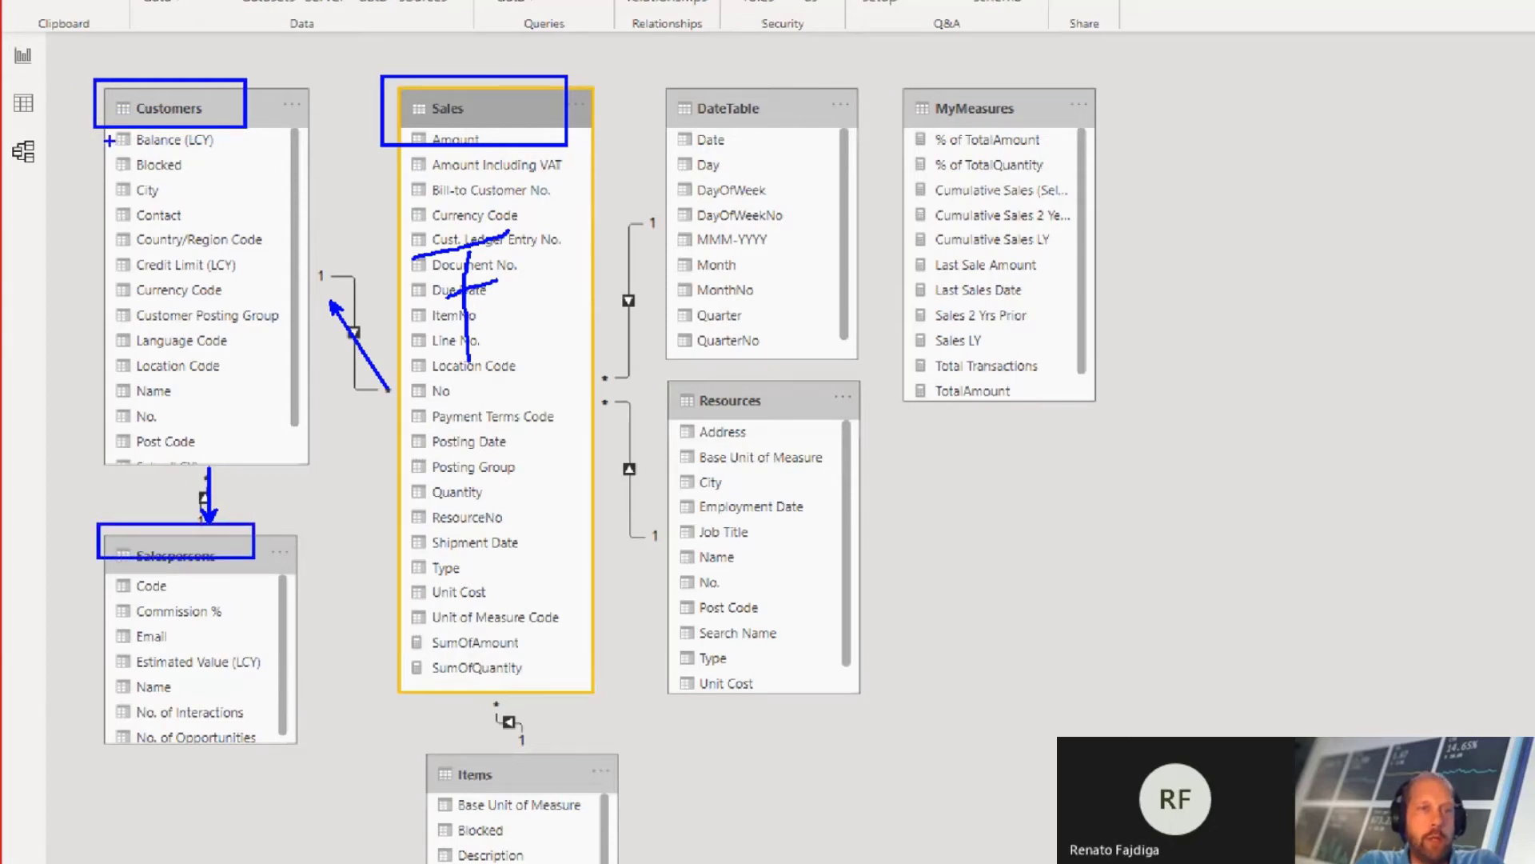
mouse_move(110, 140)
mouse_down()
mouse_move(68, 264)
mouse_move(68, 446)
mouse_move(88, 503)
mouse_up()
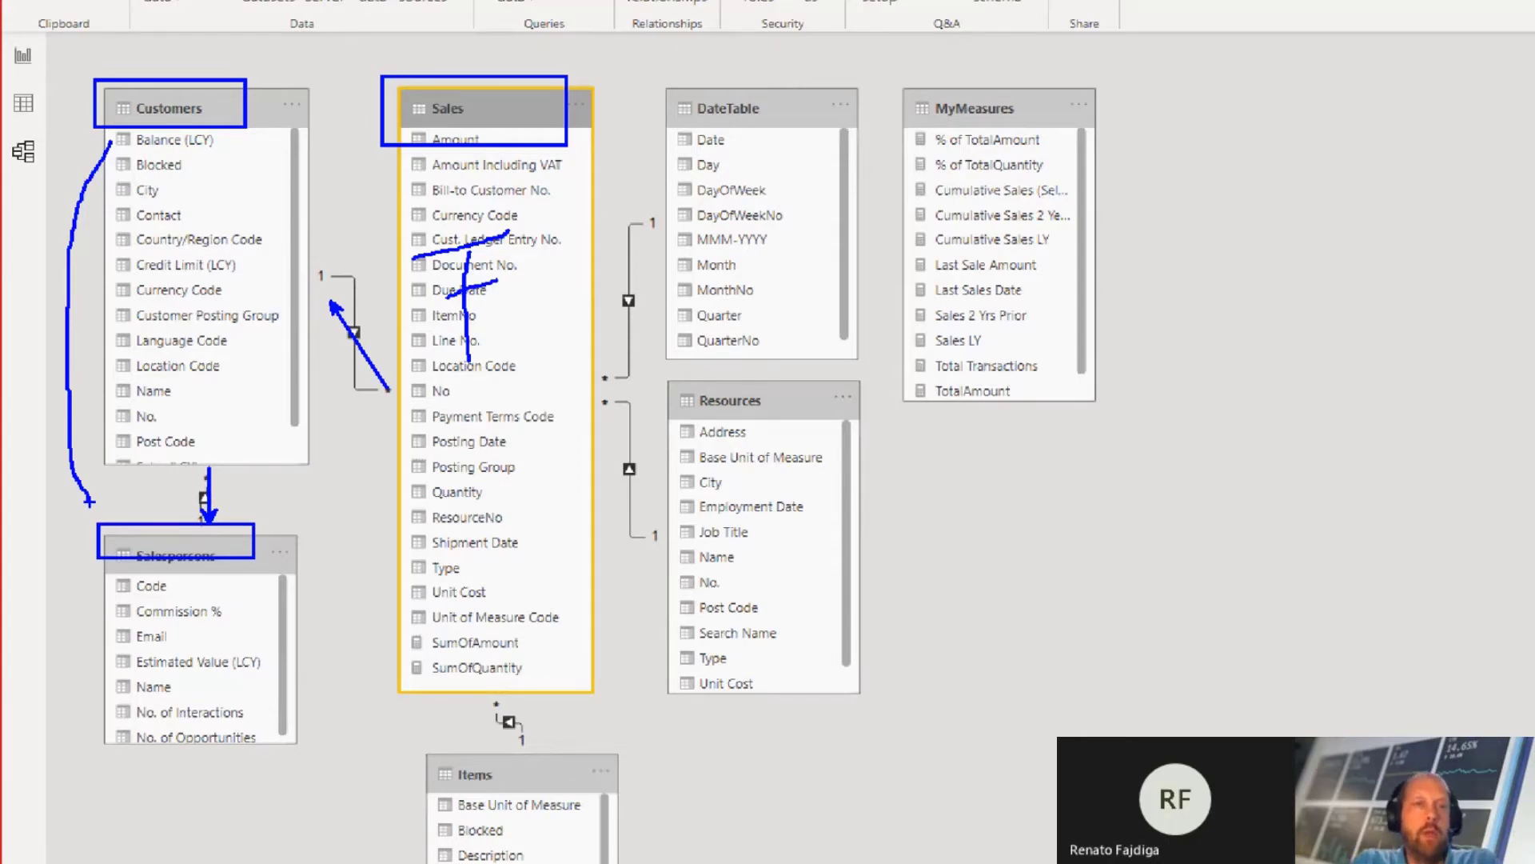
key(Escape)
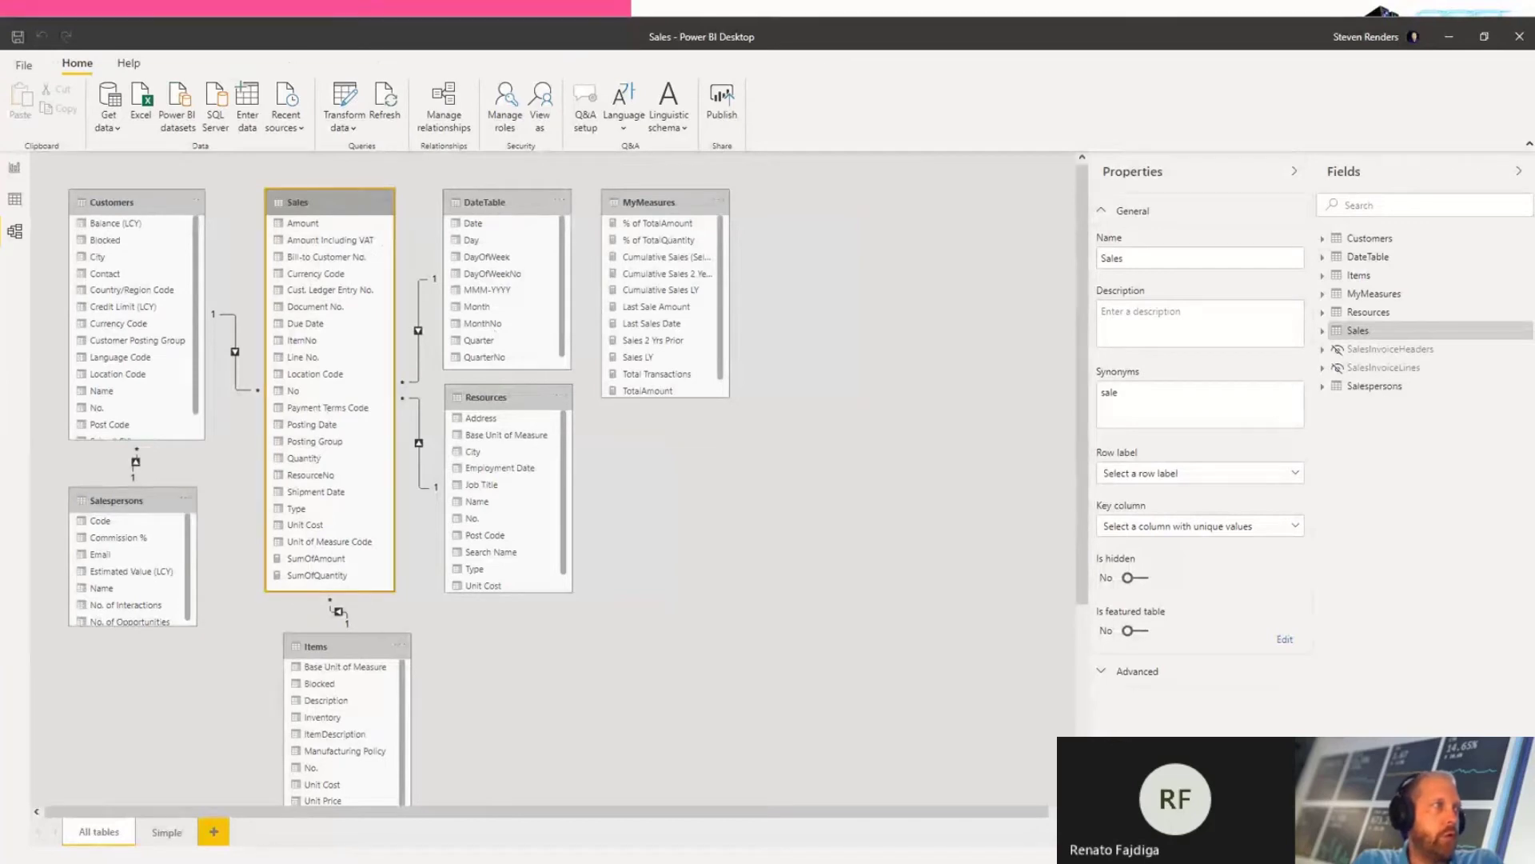
Step: Switch to the Contoso Sales model diagram, outline its Sales table in blue on the magnified view, and leave that view
key(alt+Tab)
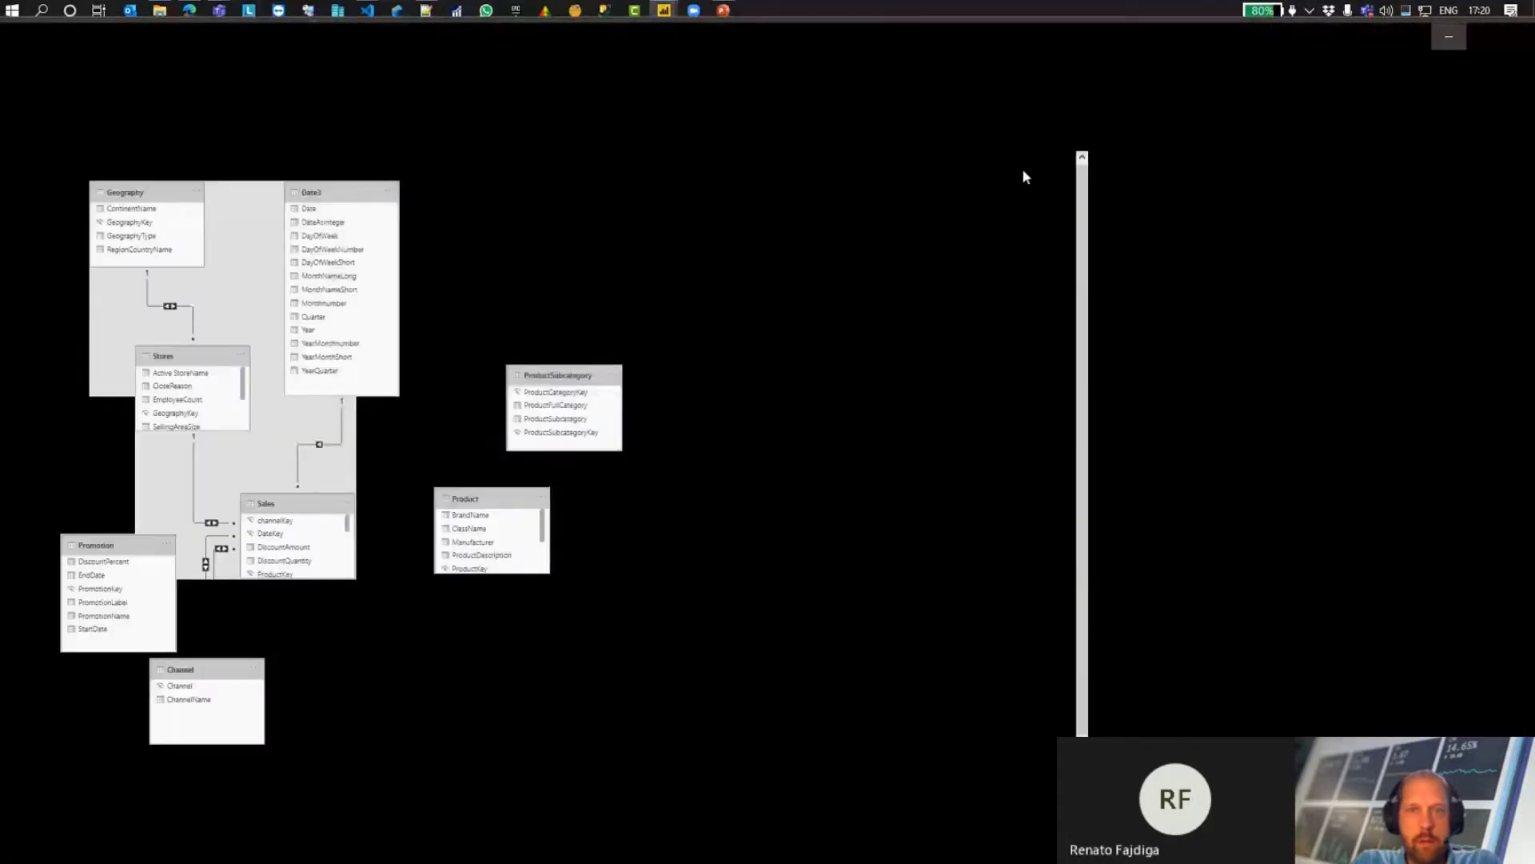
mouse_move(666, 11)
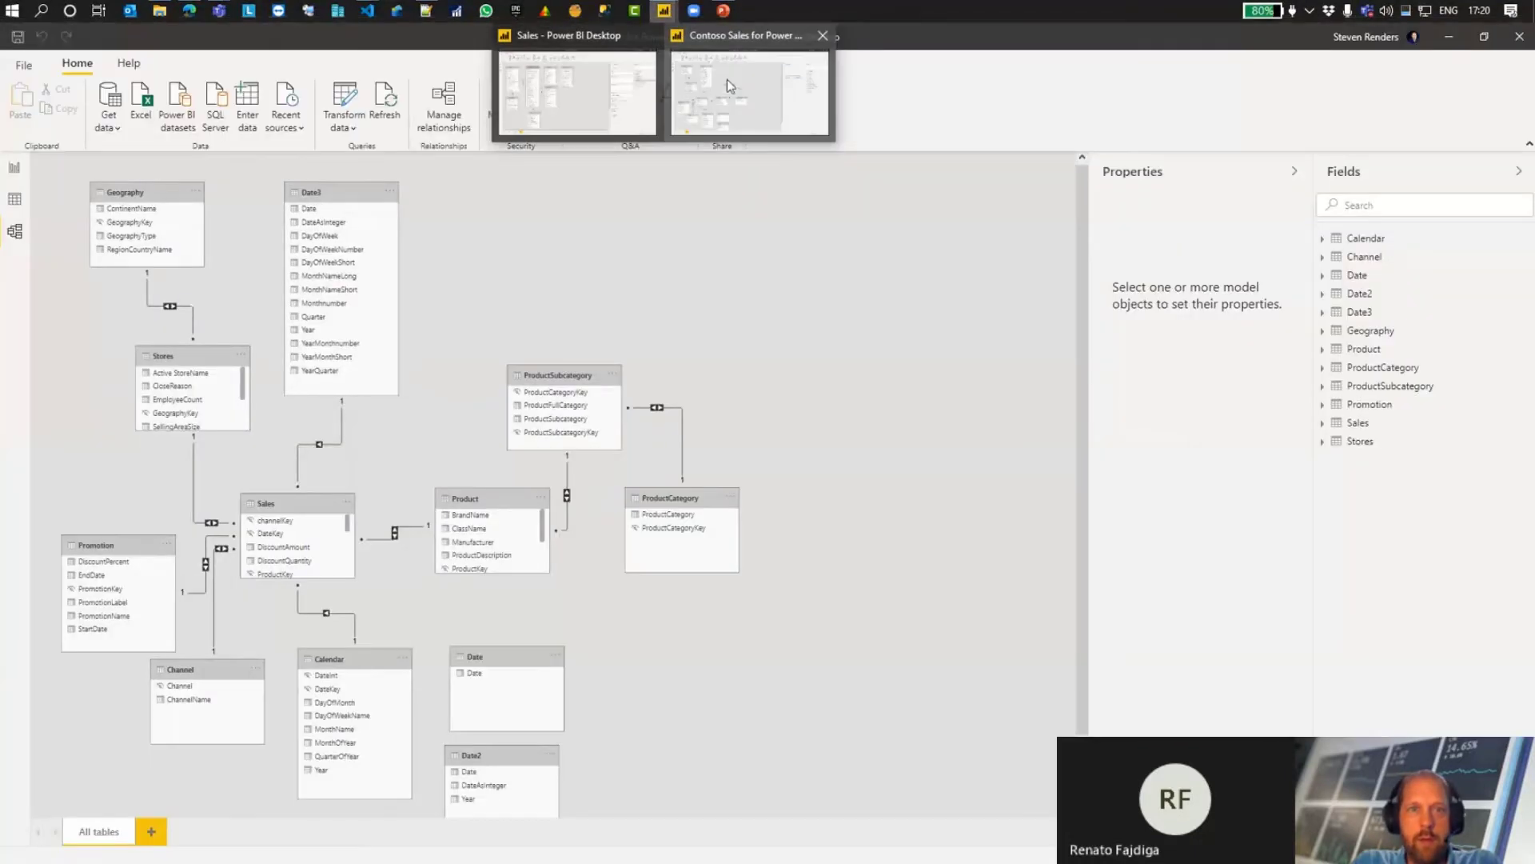
click(727, 79)
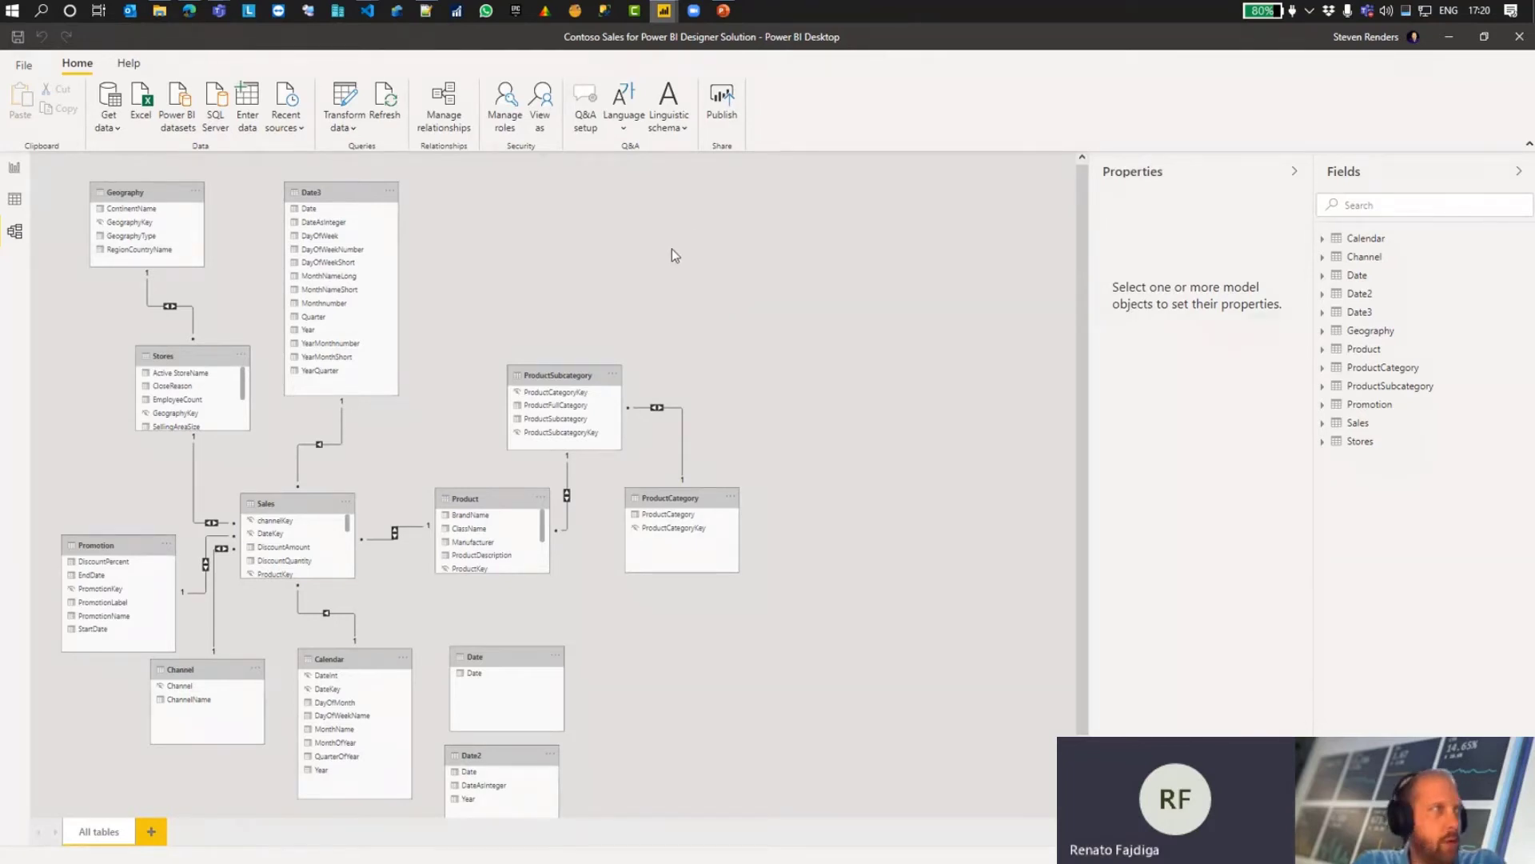
key(ctrl+1)
click(210, 607)
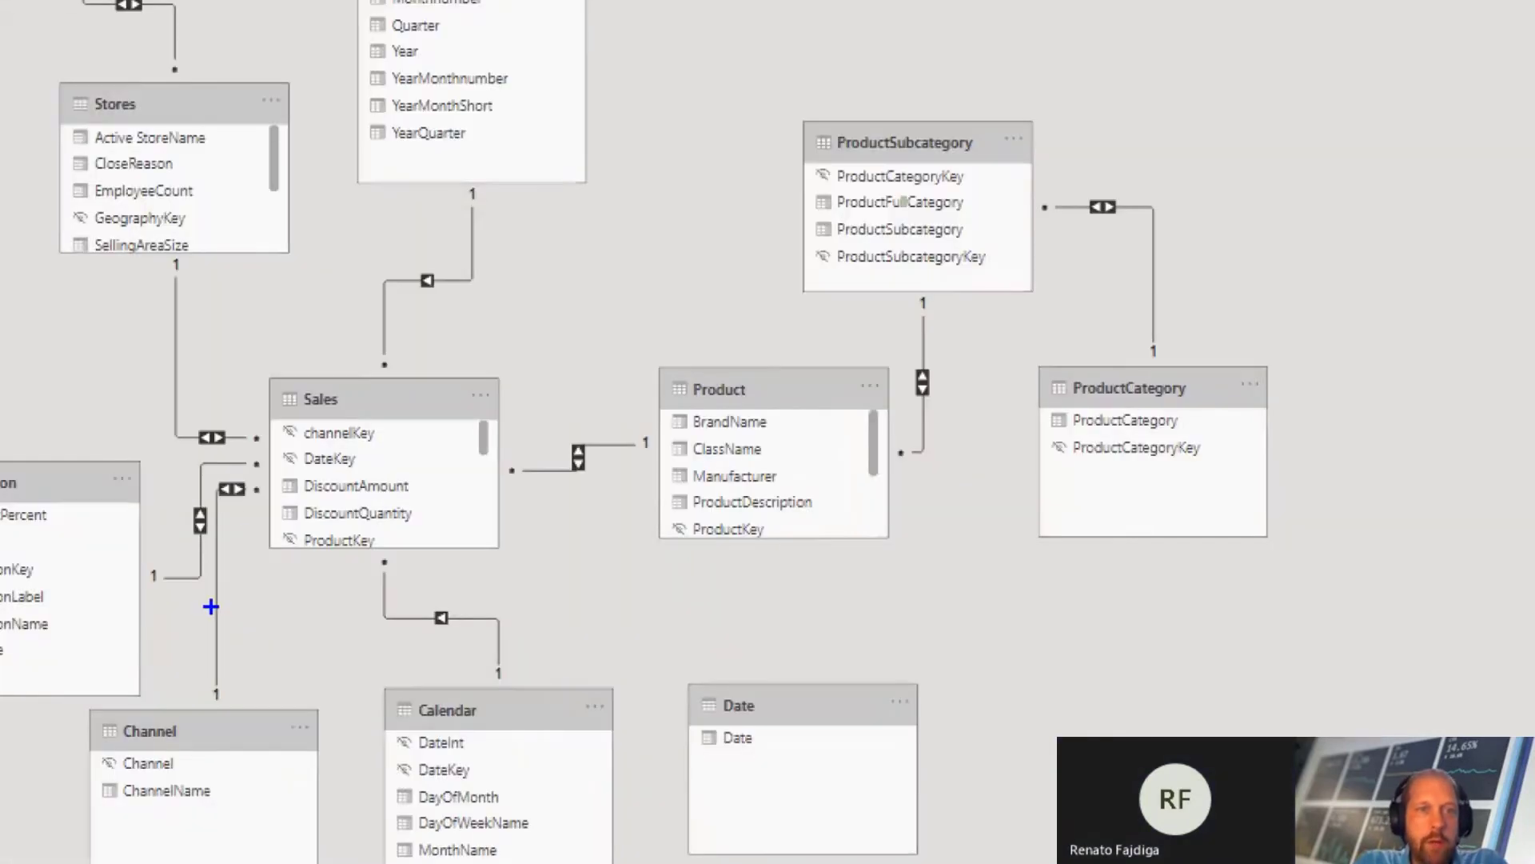
drag(252, 374, 524, 565)
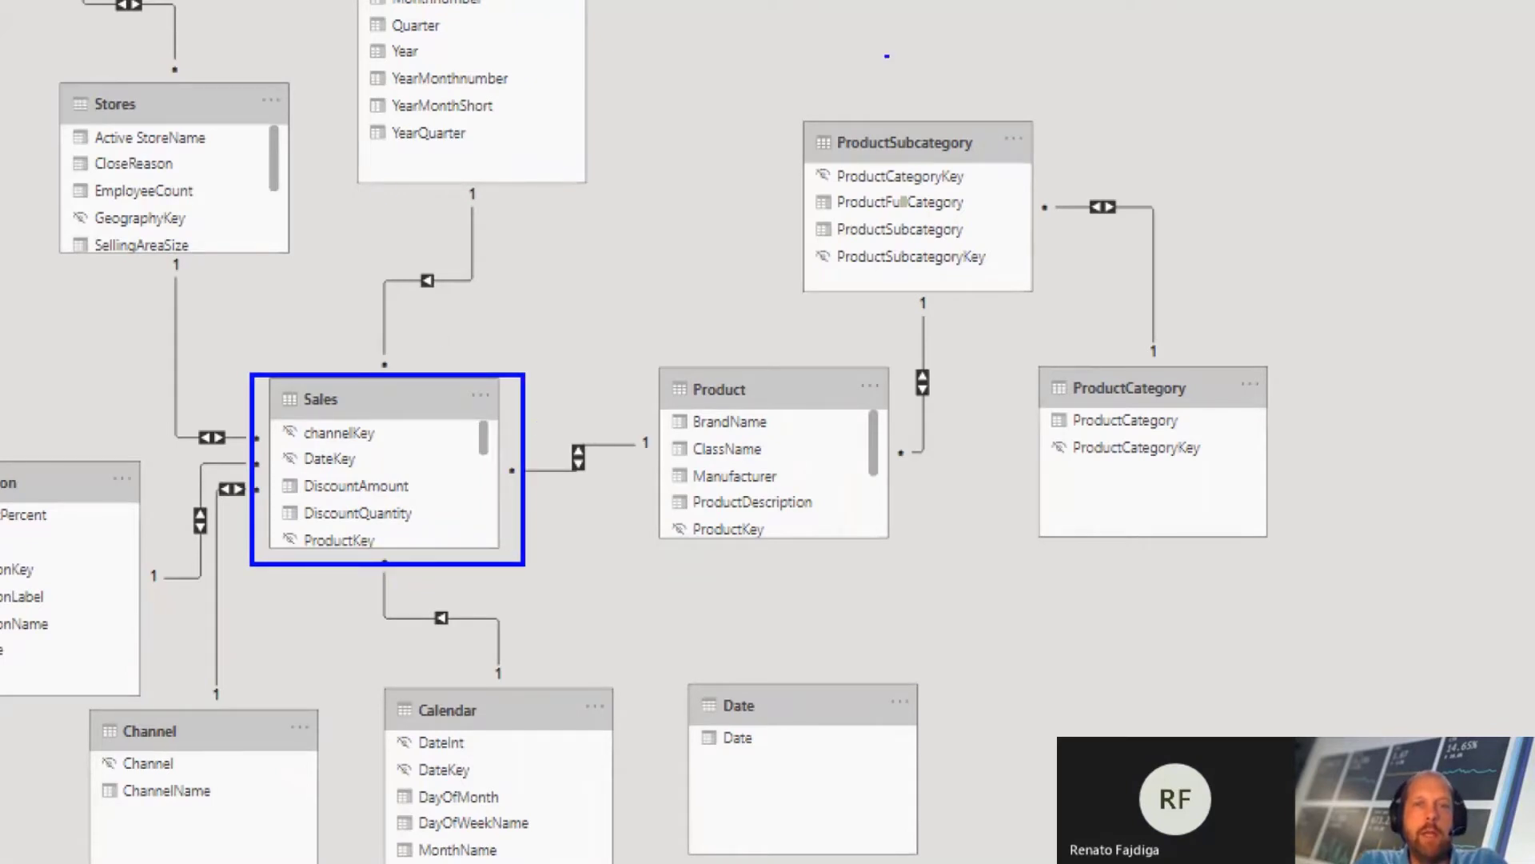
key(Escape)
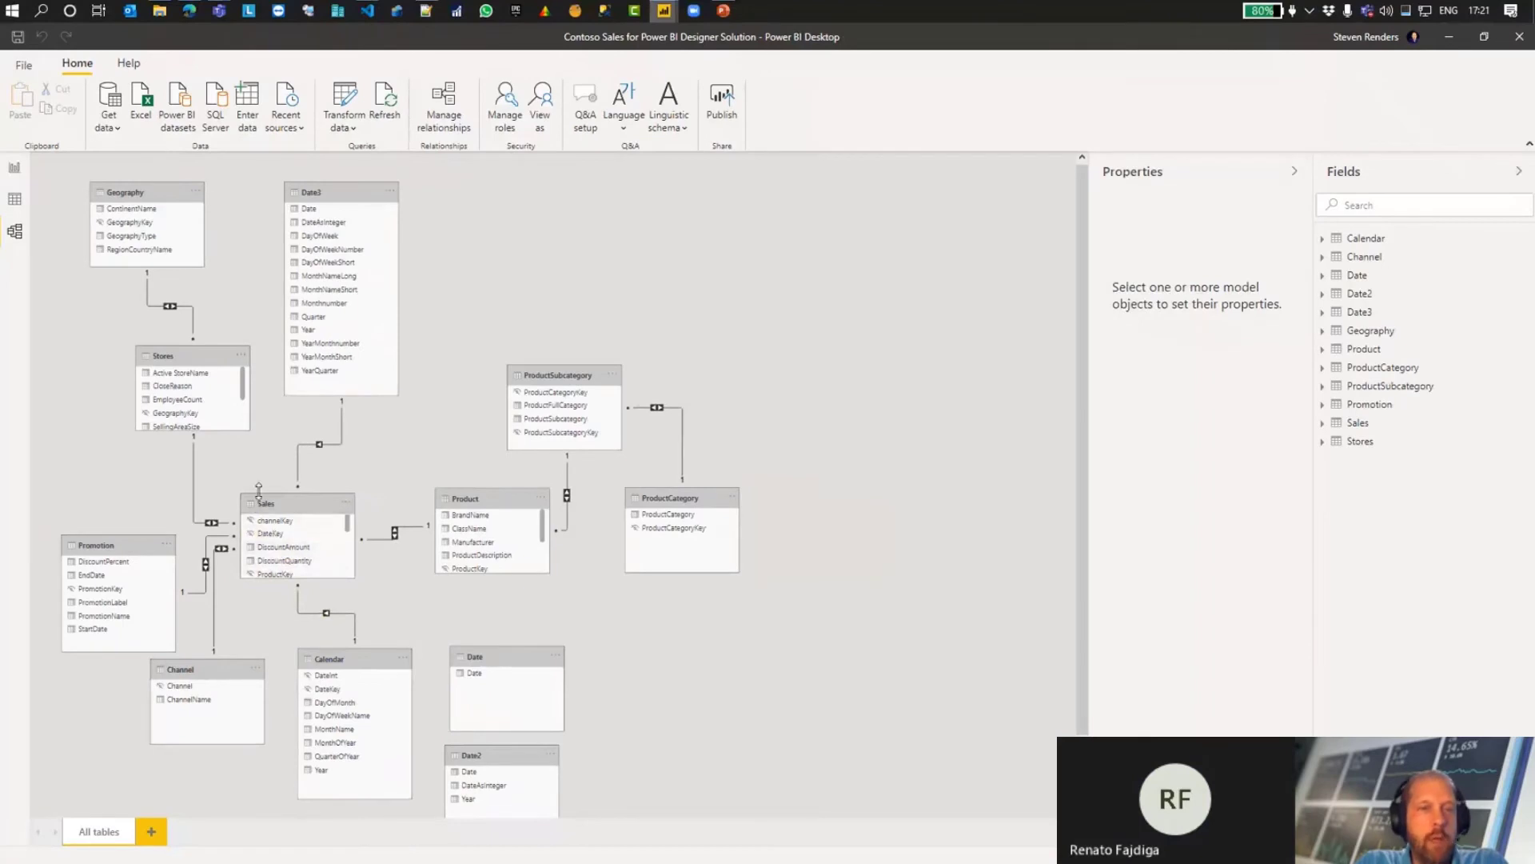
Step: Box the Sales table in blue and draw lines to Product, ProductSubcategory and Date3, plus an arrow from ProductSubcategory towards Date3
key(ctrl+1)
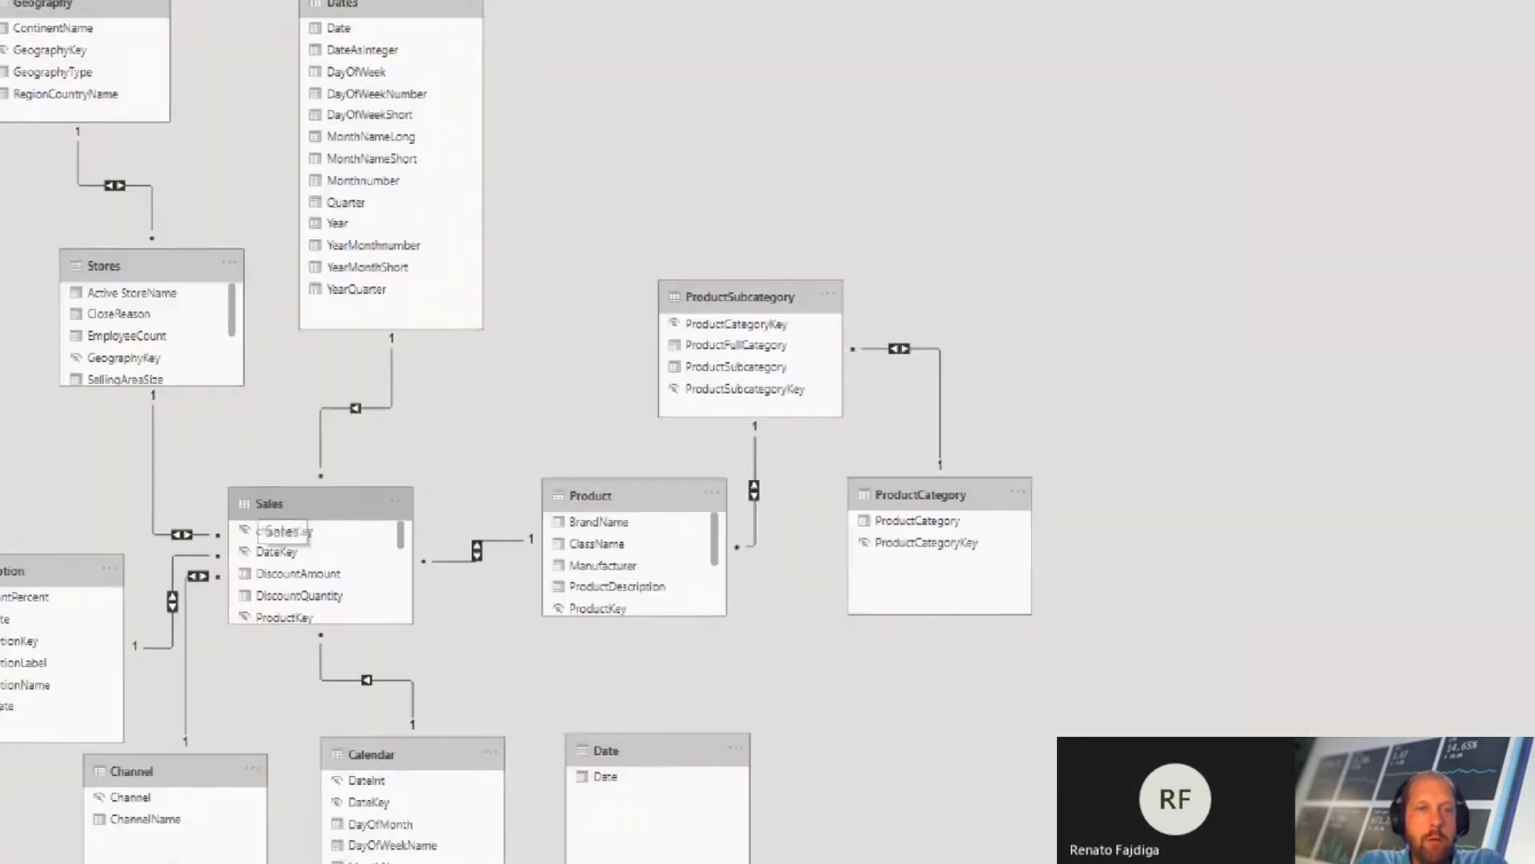
click(255, 542)
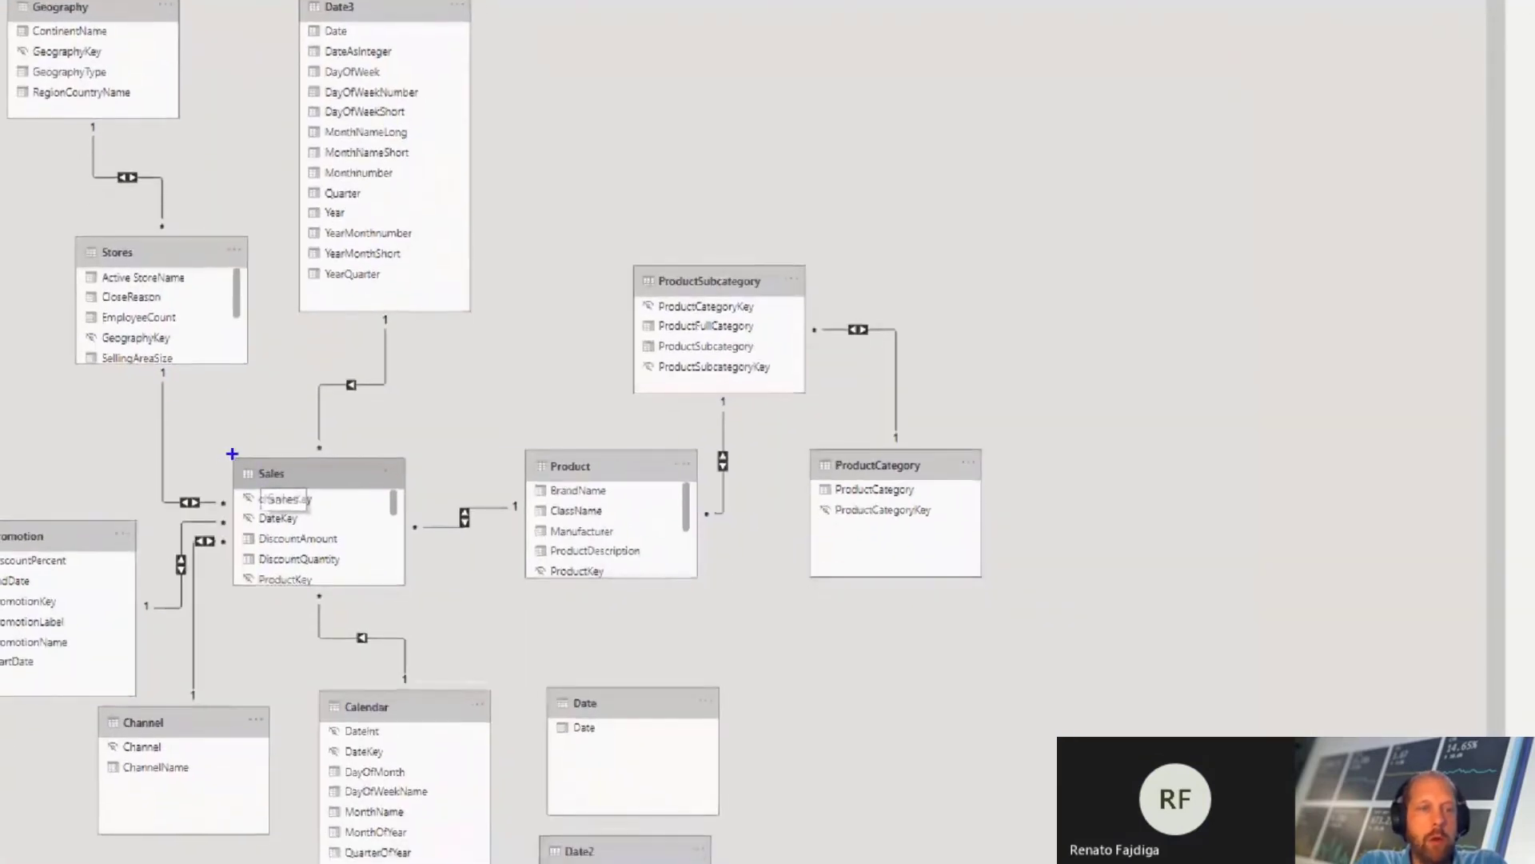
drag(232, 454, 419, 598)
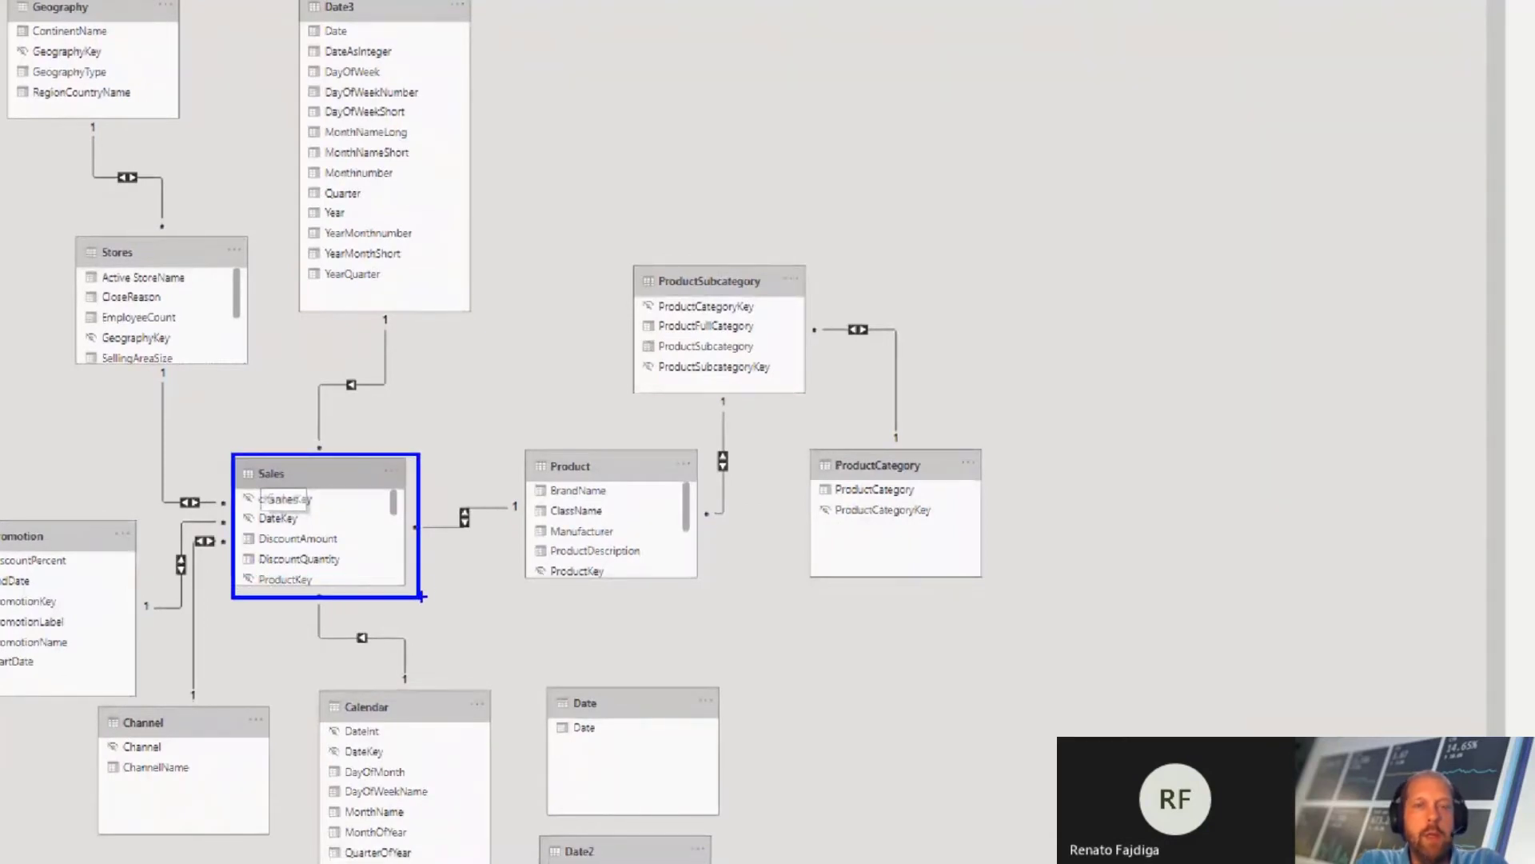
drag(427, 527, 523, 492)
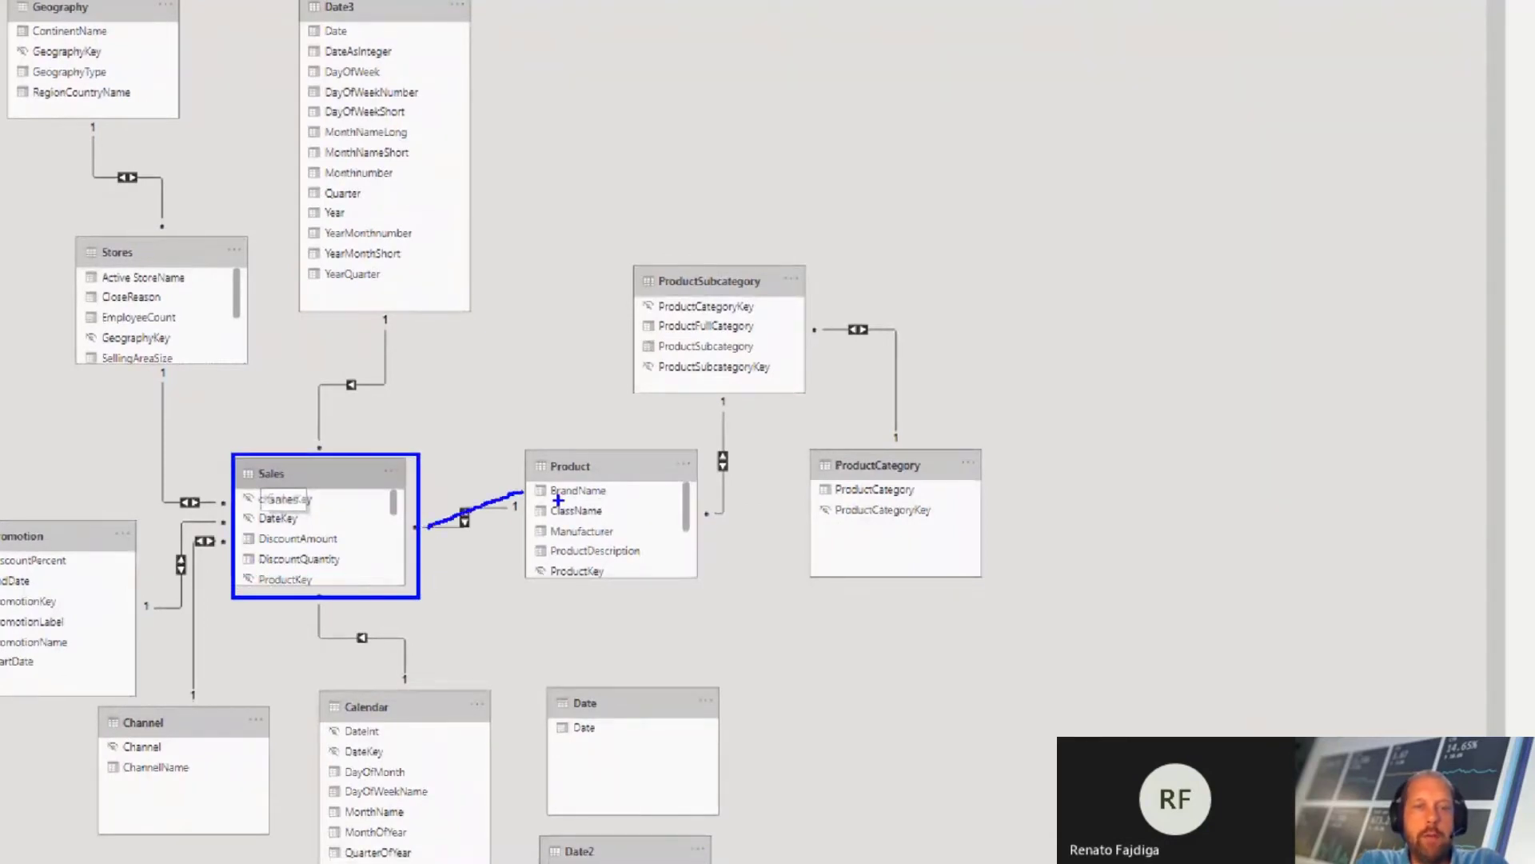
drag(722, 467, 731, 406)
drag(382, 439, 412, 343)
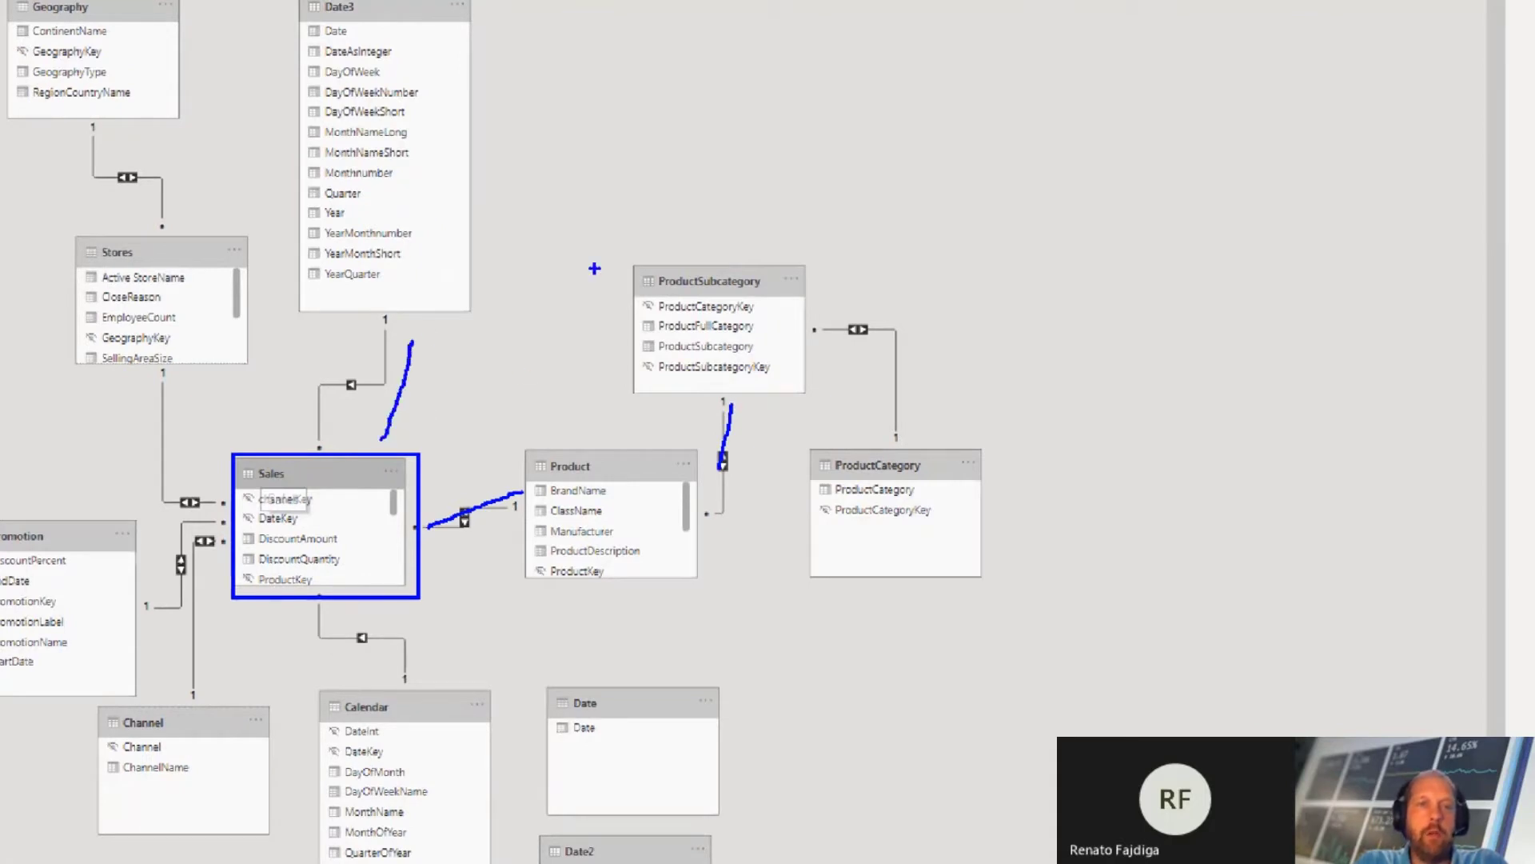
mouse_move(681, 244)
mouse_down()
mouse_move(600, 211)
mouse_move(501, 233)
mouse_up()
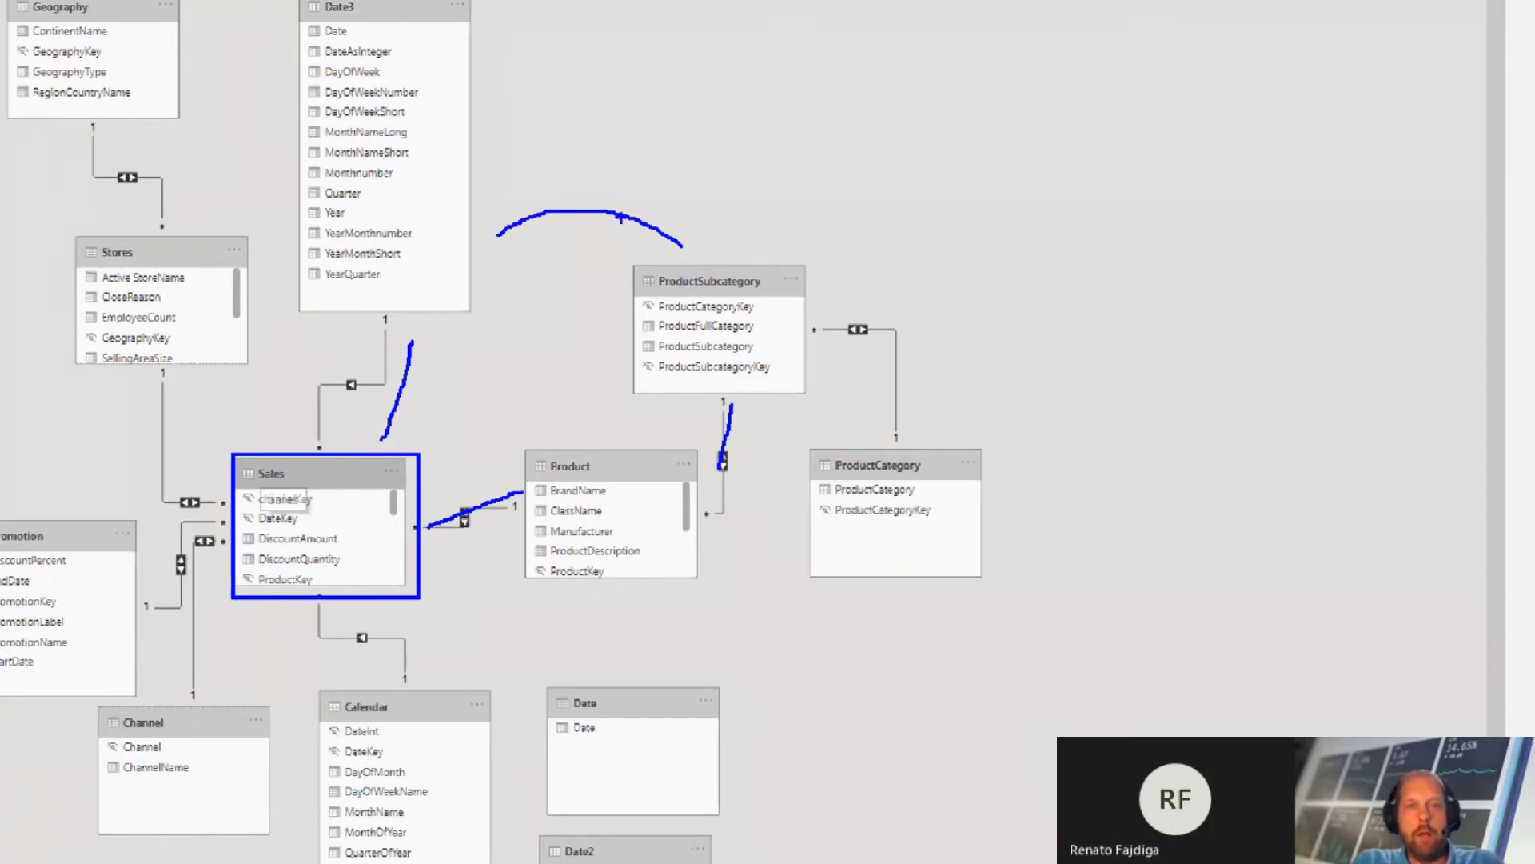
mouse_move(626, 189)
mouse_down()
mouse_move(571, 224)
mouse_move(610, 243)
mouse_up()
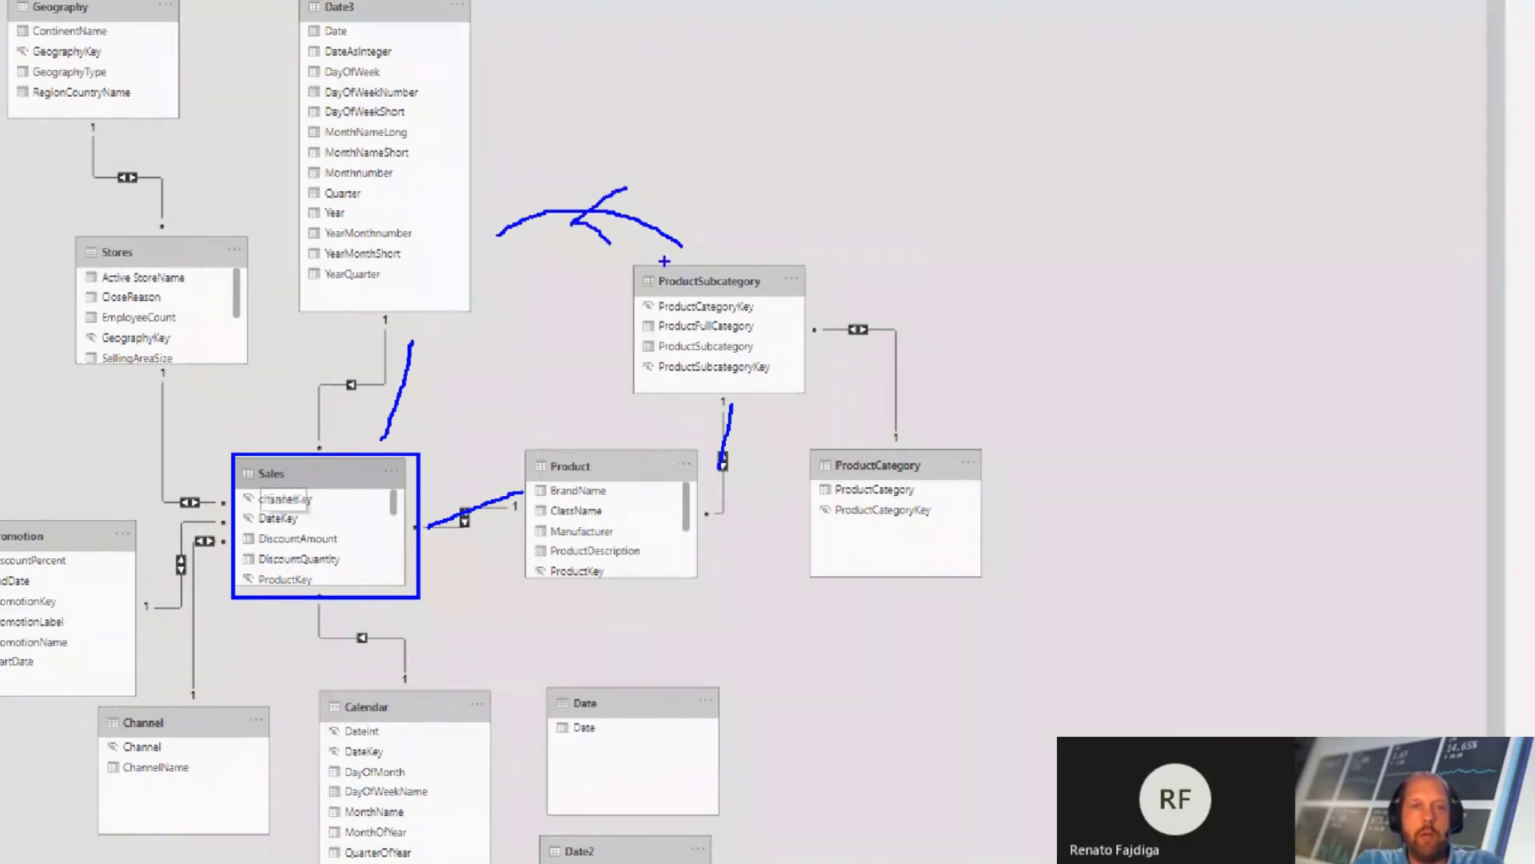
Step: Box Sales and ProductSubcategory in red, draw both filter paths and a circular loop between them, and leave the annotation view
key(r)
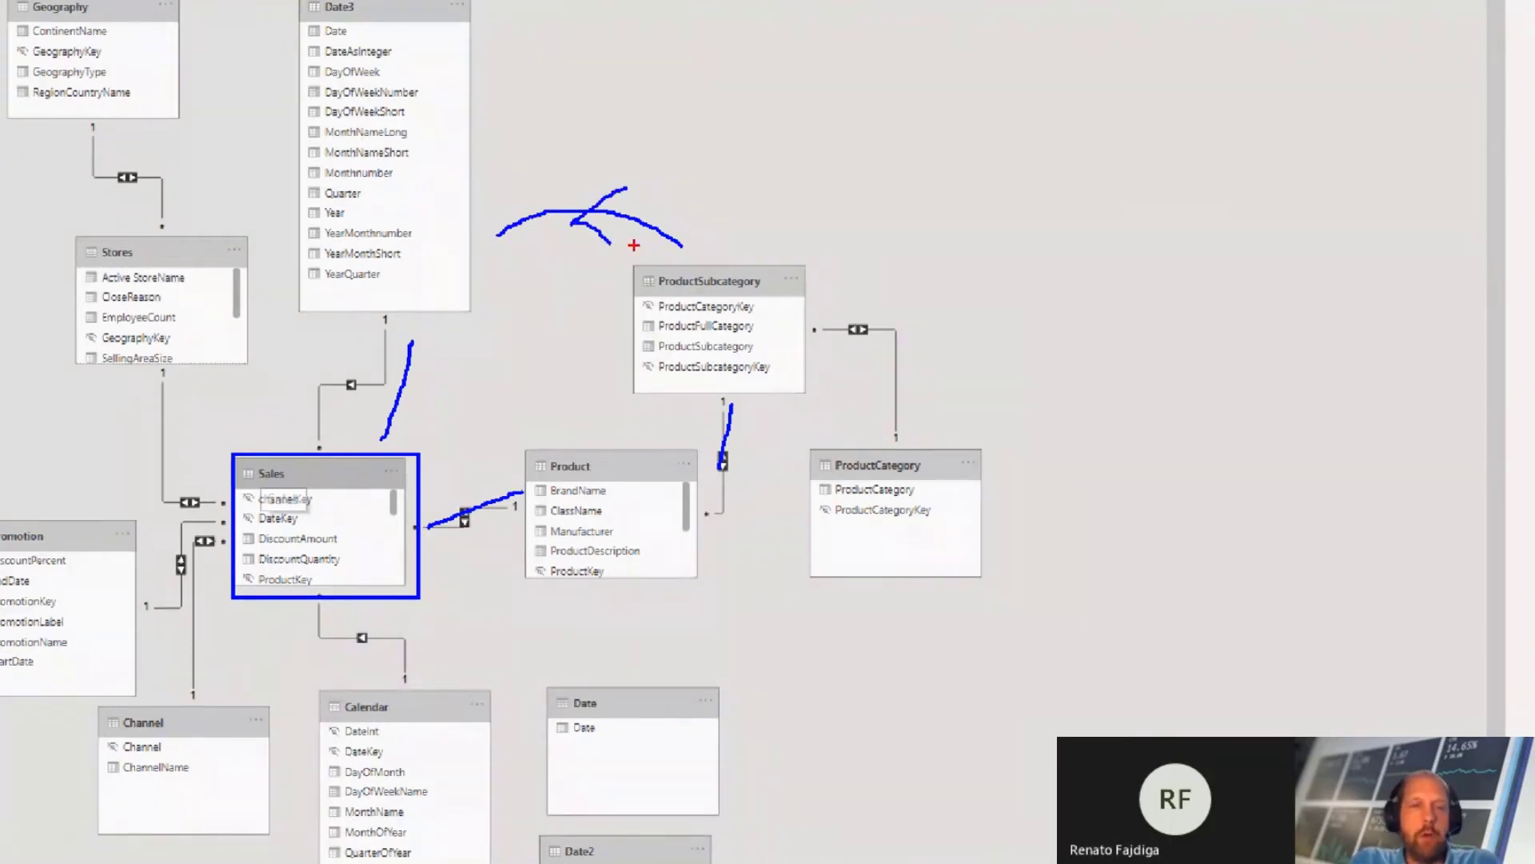
drag(214, 444, 312, 483)
drag(646, 261, 760, 295)
mouse_move(742, 243)
mouse_down()
mouse_move(681, 158)
mouse_move(496, 164)
mouse_move(362, 299)
mouse_move(339, 344)
mouse_move(361, 335)
mouse_up()
mouse_move(787, 322)
mouse_down()
mouse_move(798, 512)
mouse_move(512, 597)
mouse_up()
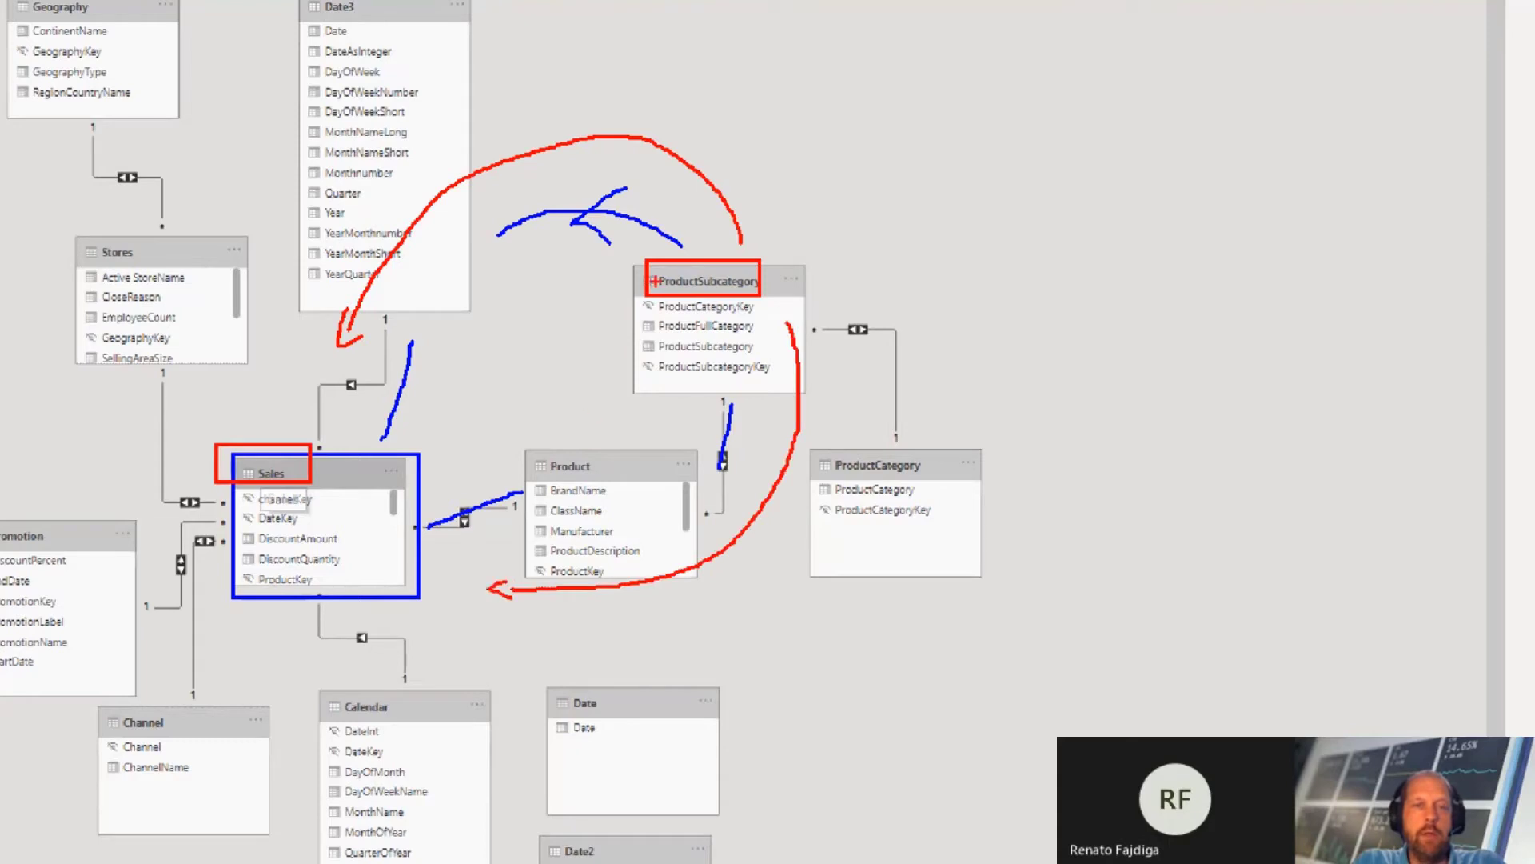
mouse_move(664, 228)
mouse_down()
mouse_move(492, 239)
mouse_move(423, 492)
mouse_move(668, 364)
mouse_move(421, 400)
mouse_move(456, 276)
mouse_move(544, 179)
mouse_move(512, 296)
mouse_move(571, 417)
mouse_up()
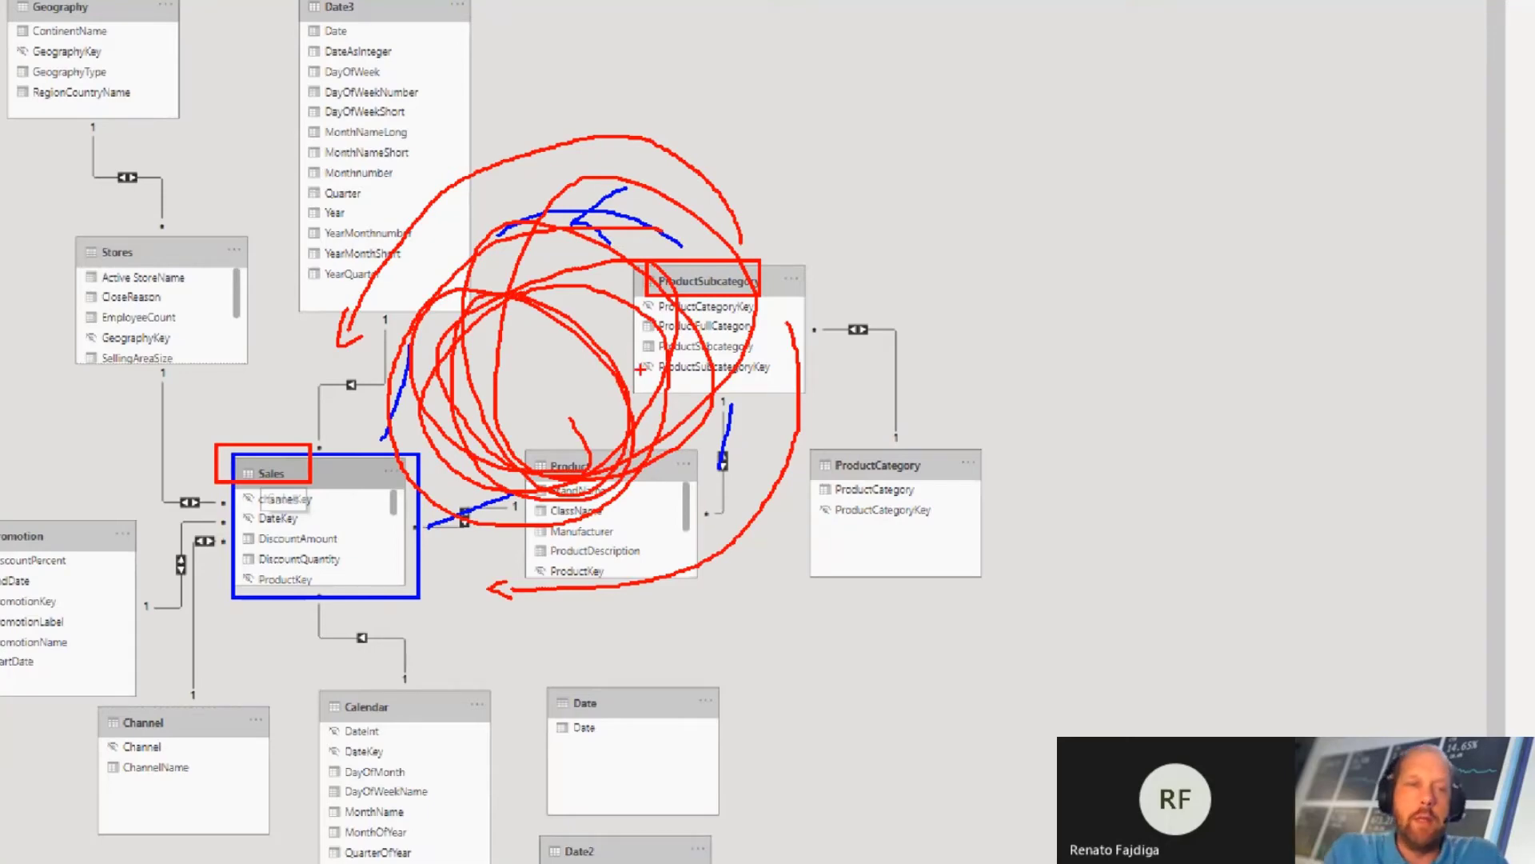
key(Escape)
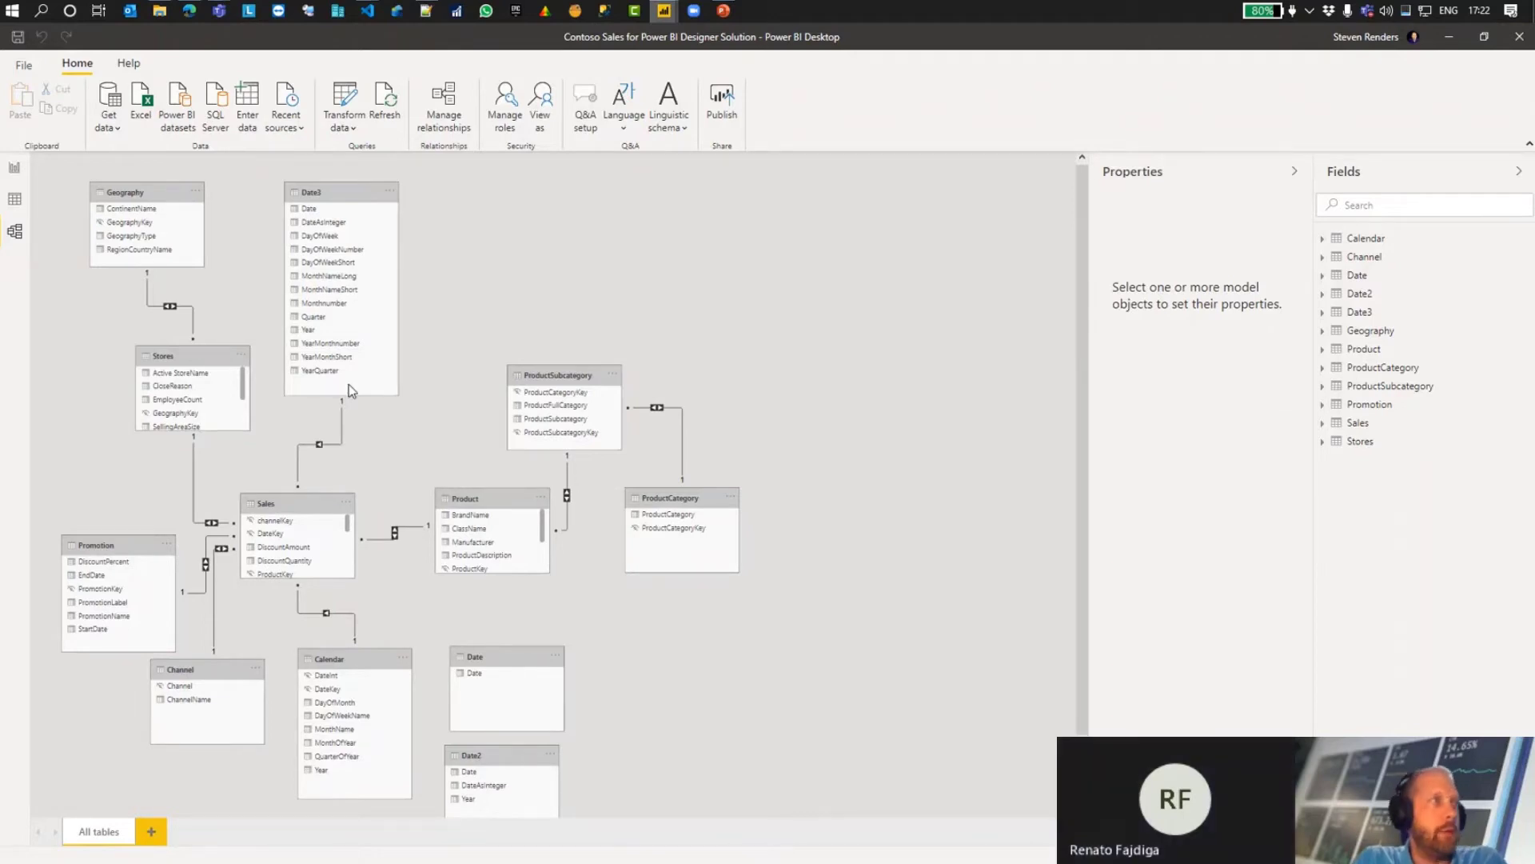
Step: Close the Contoso Sales file without saving, and return to the Sales model in Power BI Desktop
click(1520, 37)
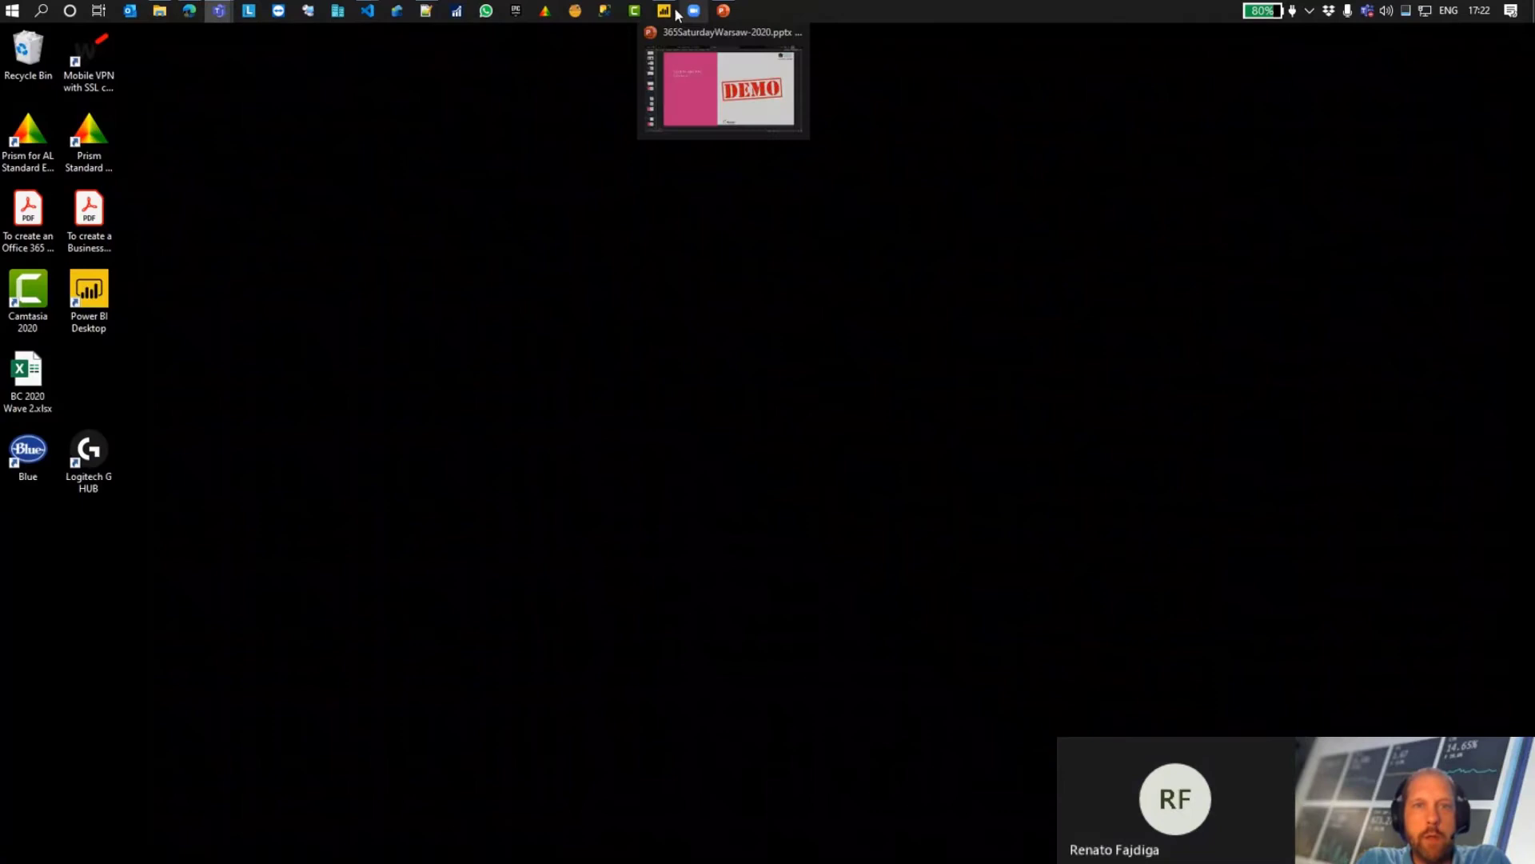
click(676, 14)
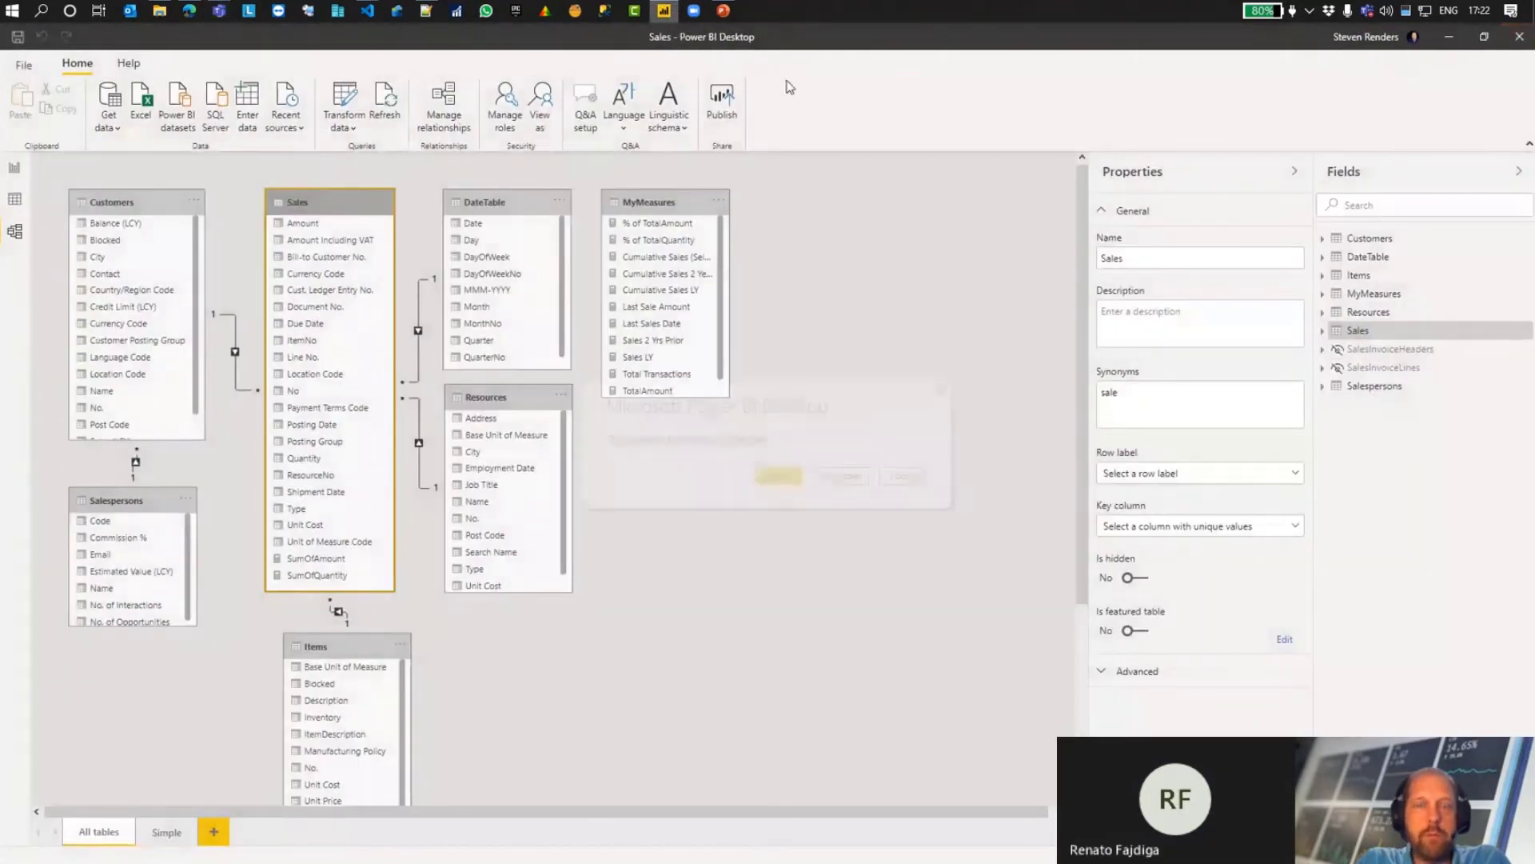
click(839, 476)
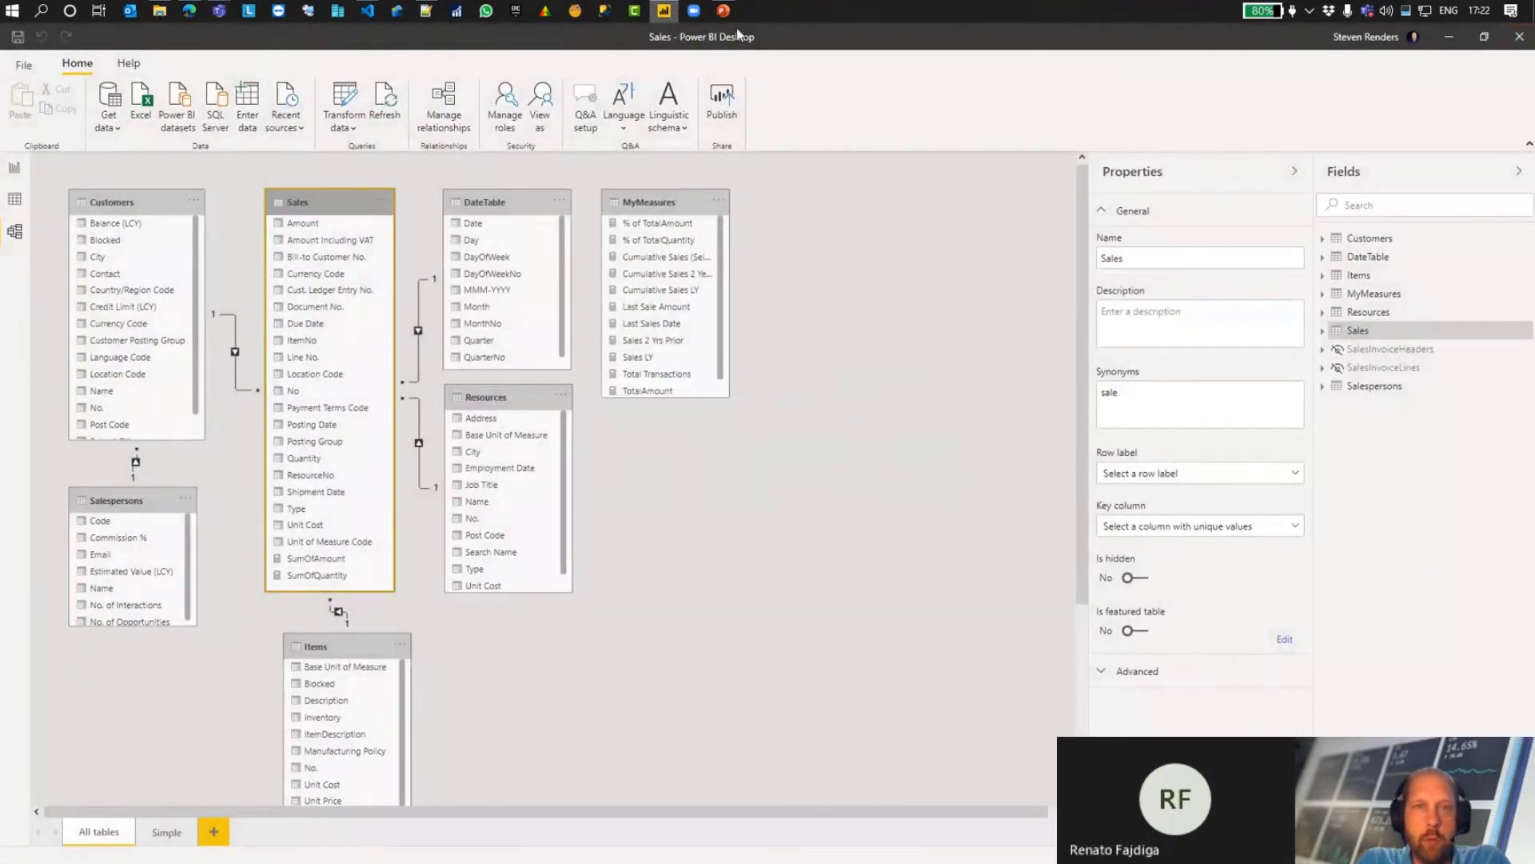
Step: Switch to the PowerPoint presentation, start the slide show from slide 14 on incremental refresh, and advance to its explanation slide
click(722, 12)
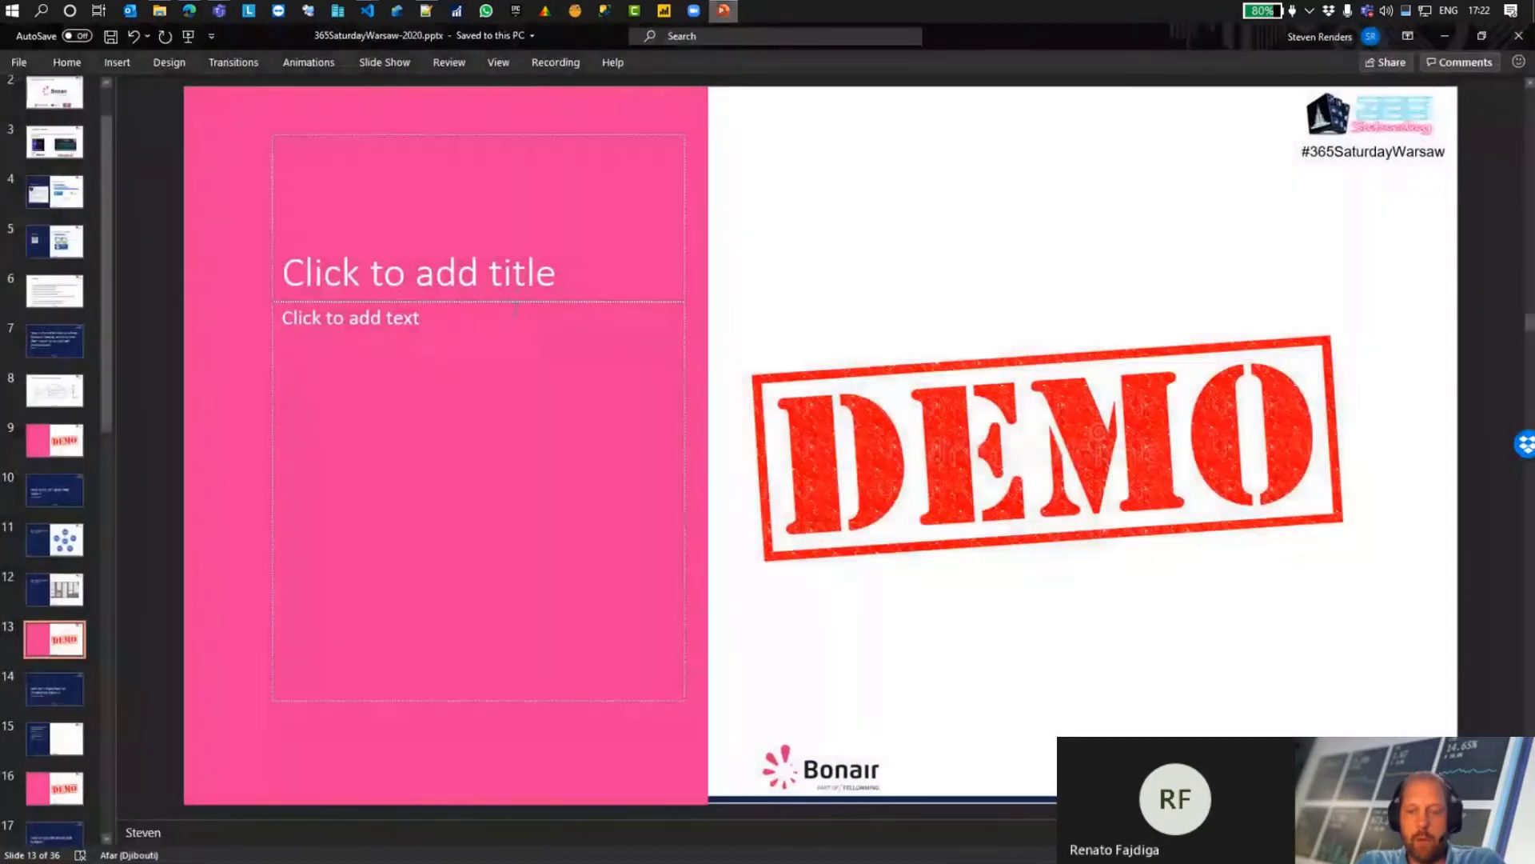
scroll(515, 309, down, 1)
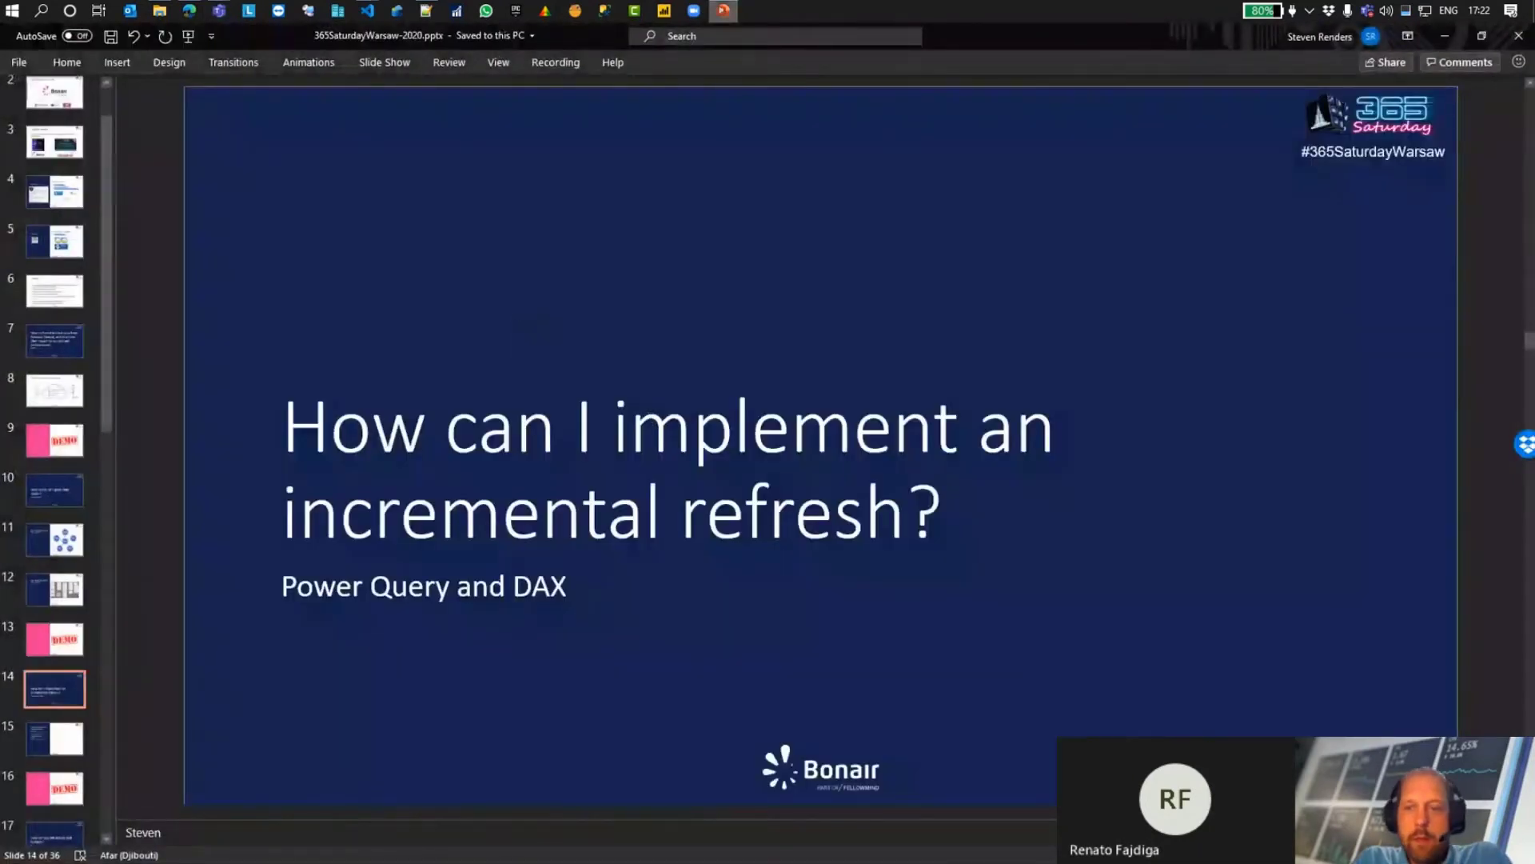
key(shift+F5)
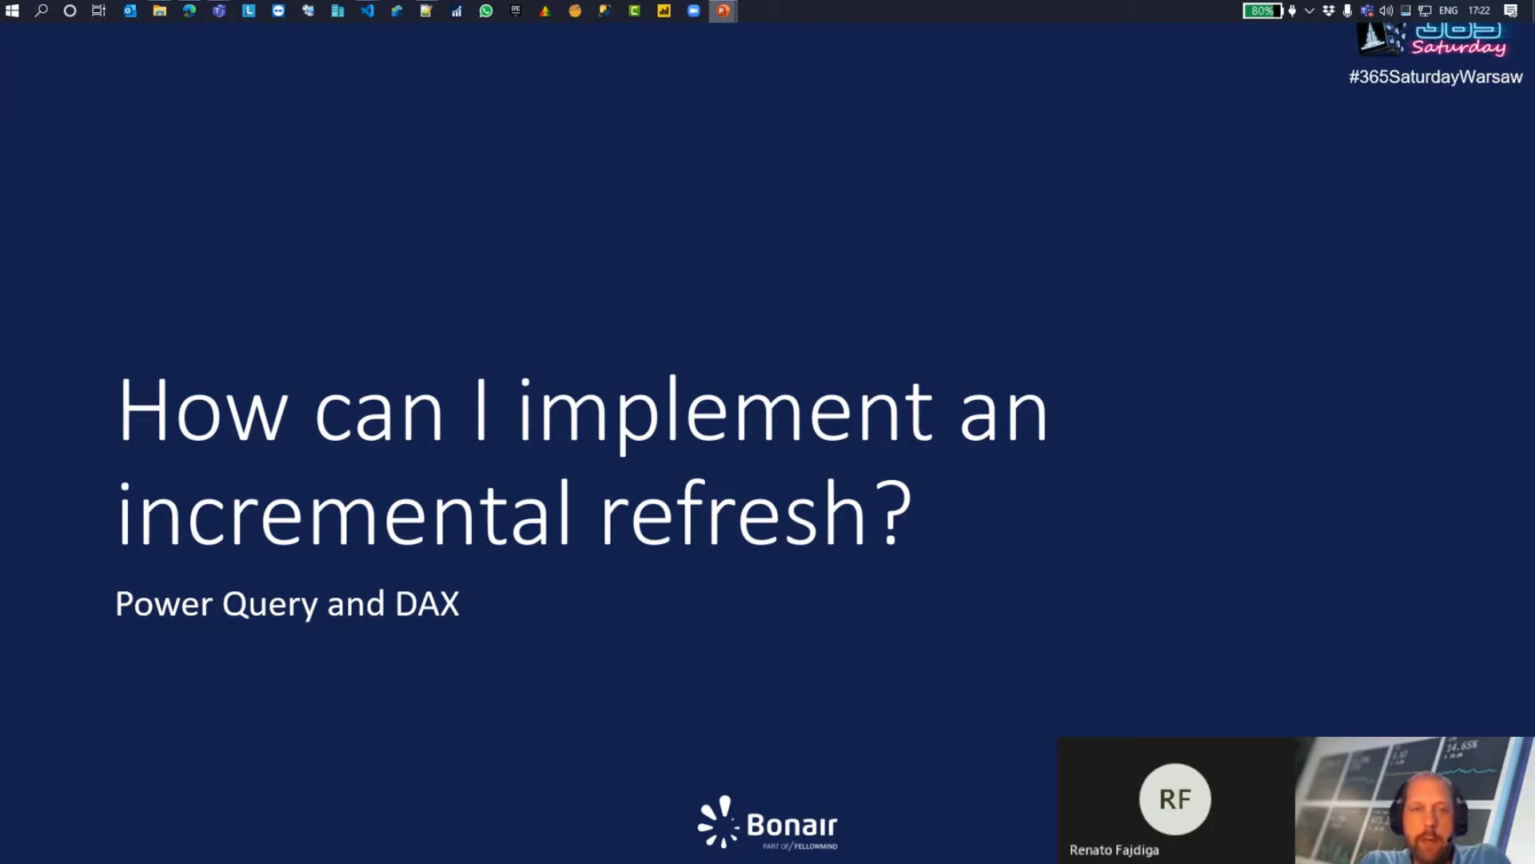
key(Right)
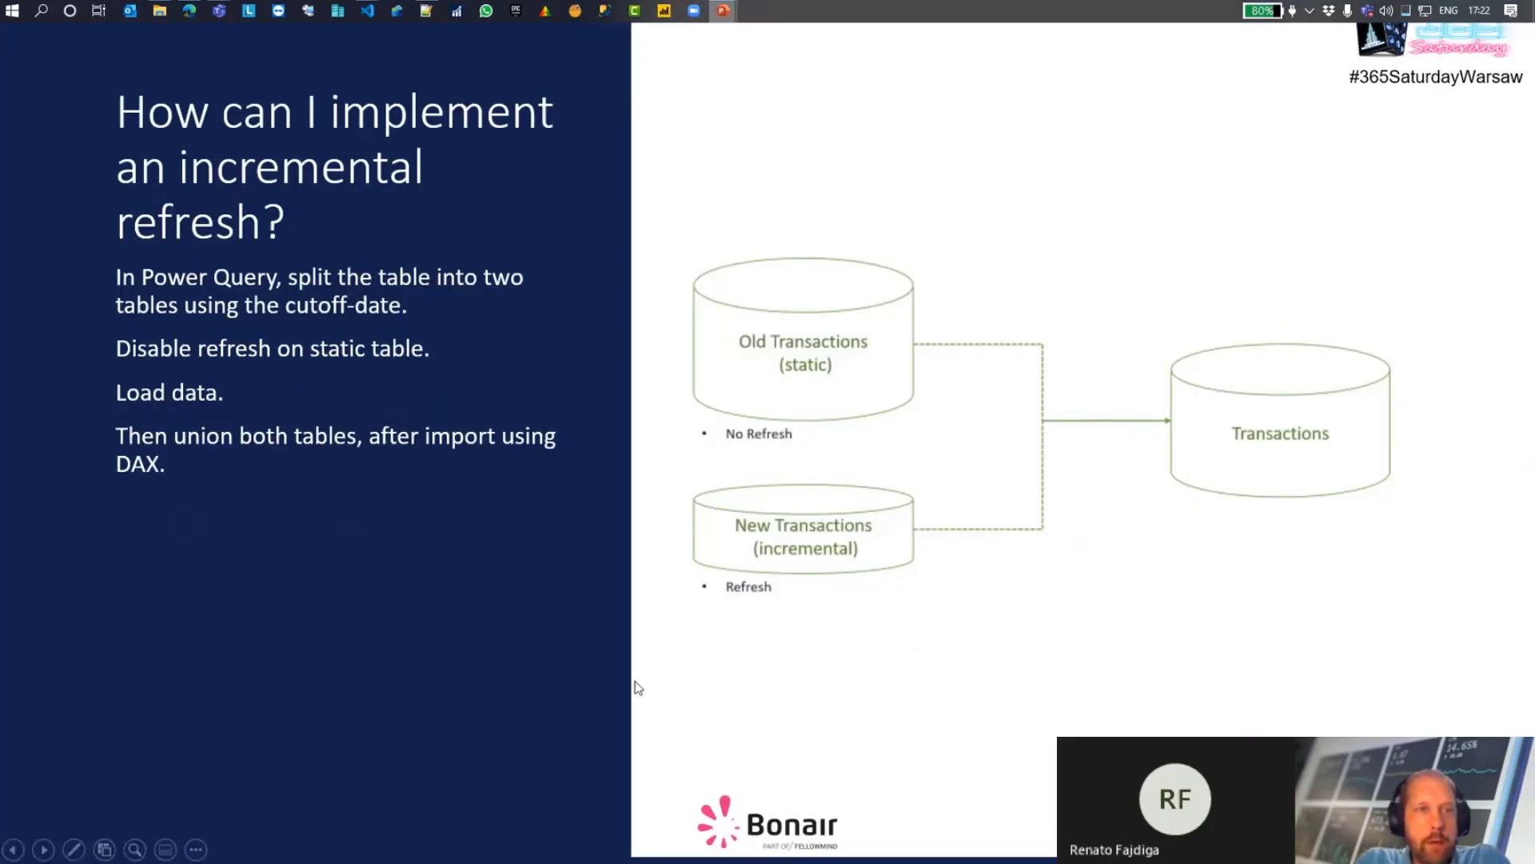
Step: Switch to the Edge browser and show the start of the Microsoft Docs article on incremental refresh in Power BI
click(189, 10)
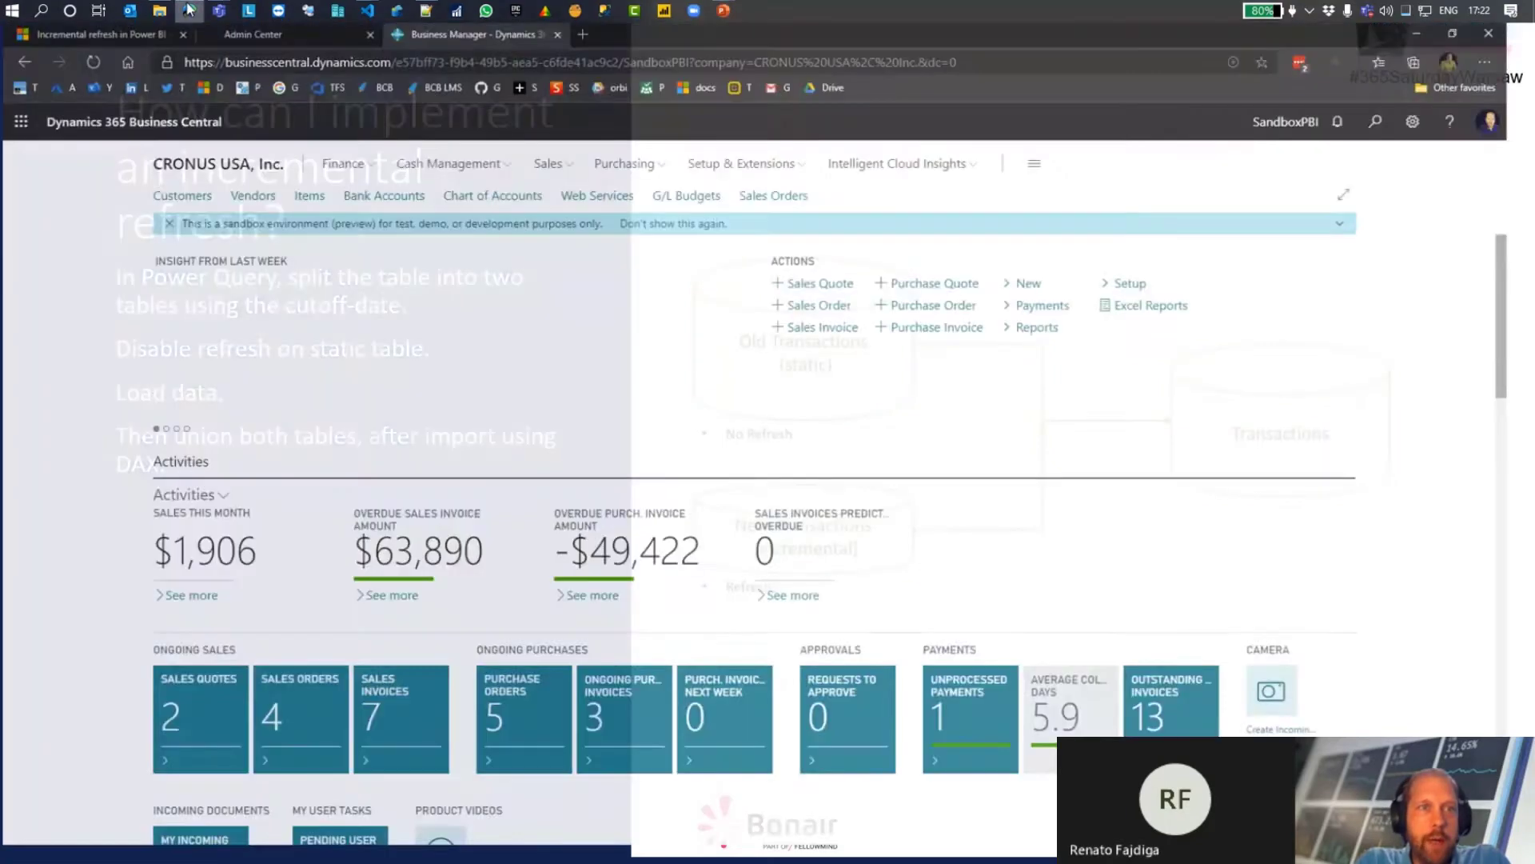
click(112, 36)
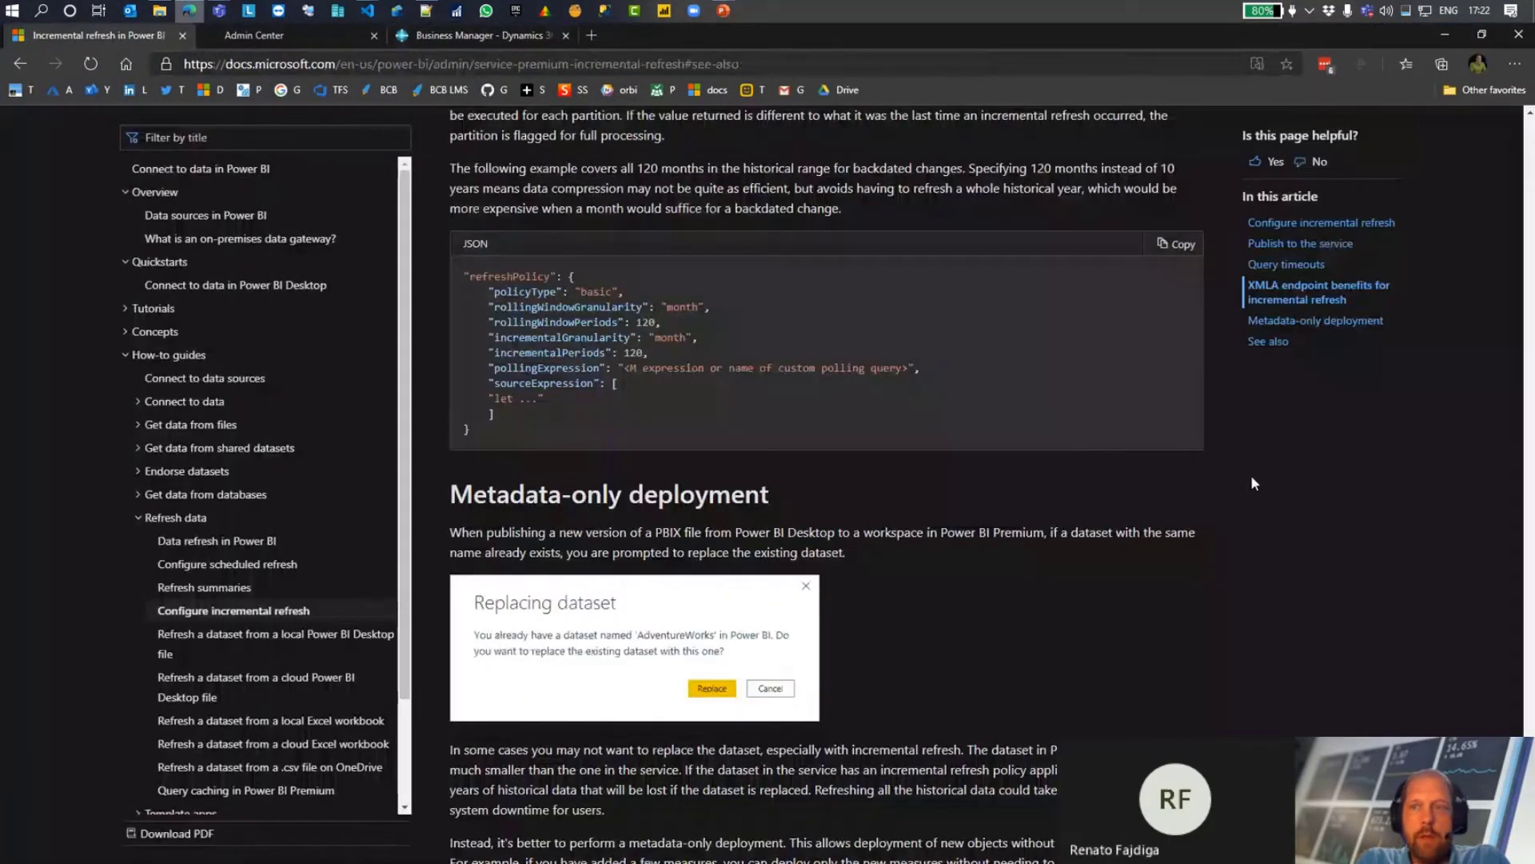
scroll(1251, 473, up, 15)
scroll(1252, 482, up, 20)
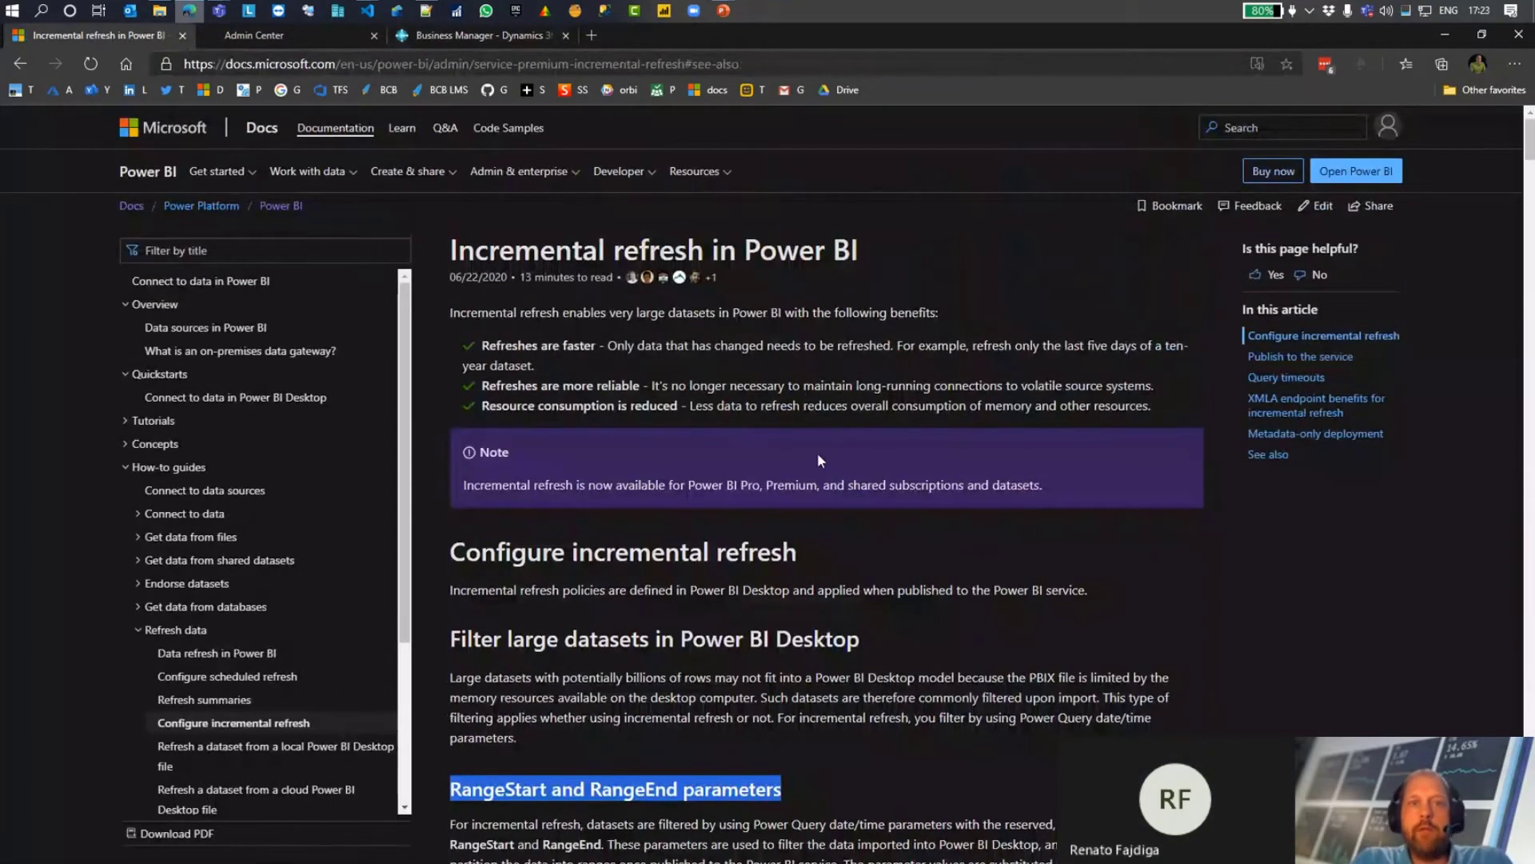
Step: Examine the article's guidance on RangeStart and RangeEnd parameters, custom date filtering and query folding, and return to the PowerPoint slide show
scroll(818, 453, down, 3)
scroll(817, 452, down, 2)
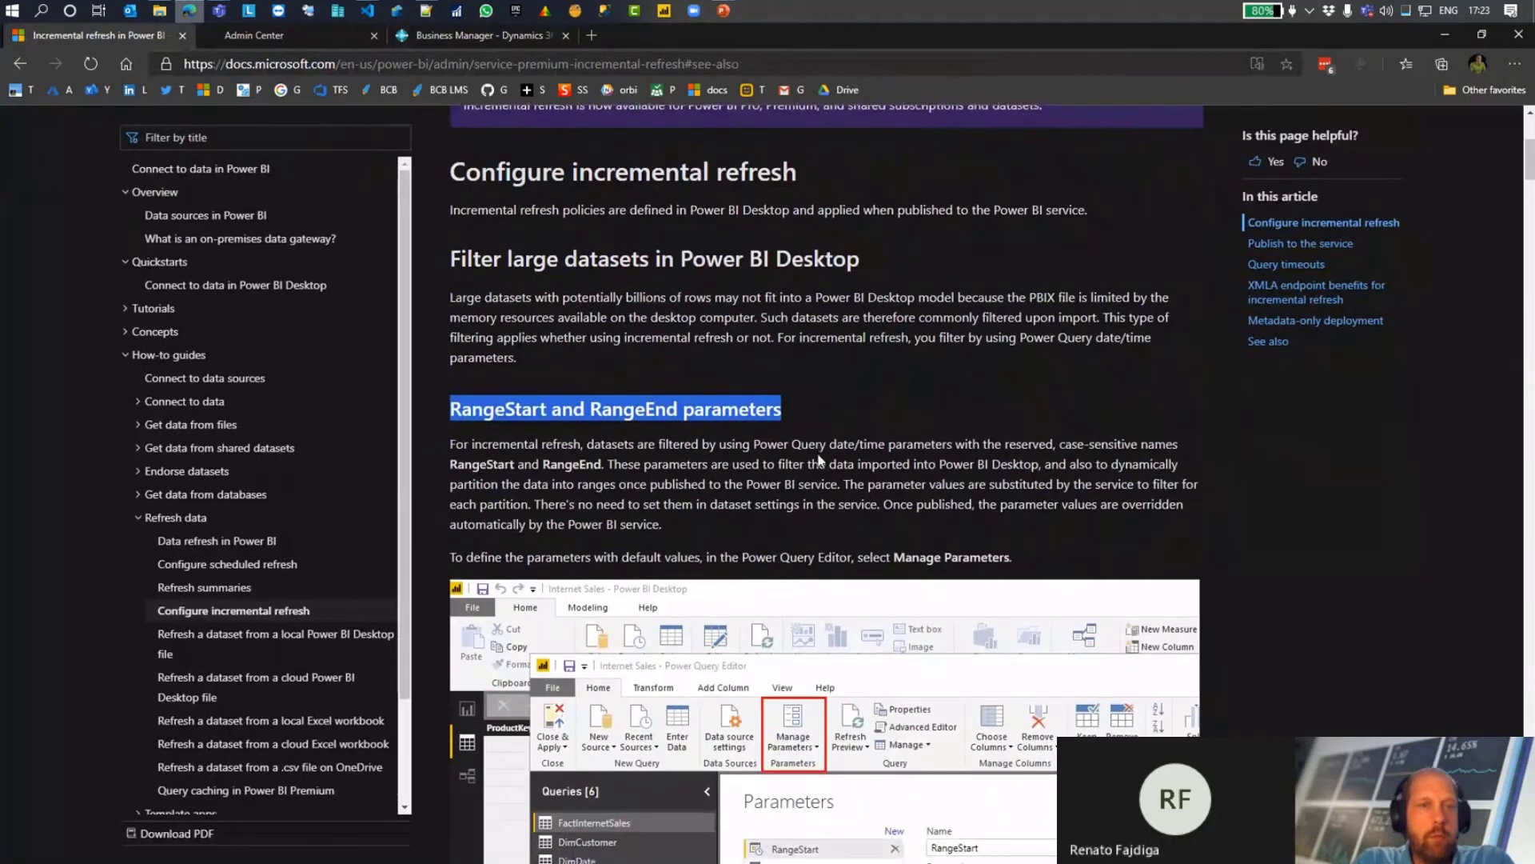
scroll(817, 457, down, 2)
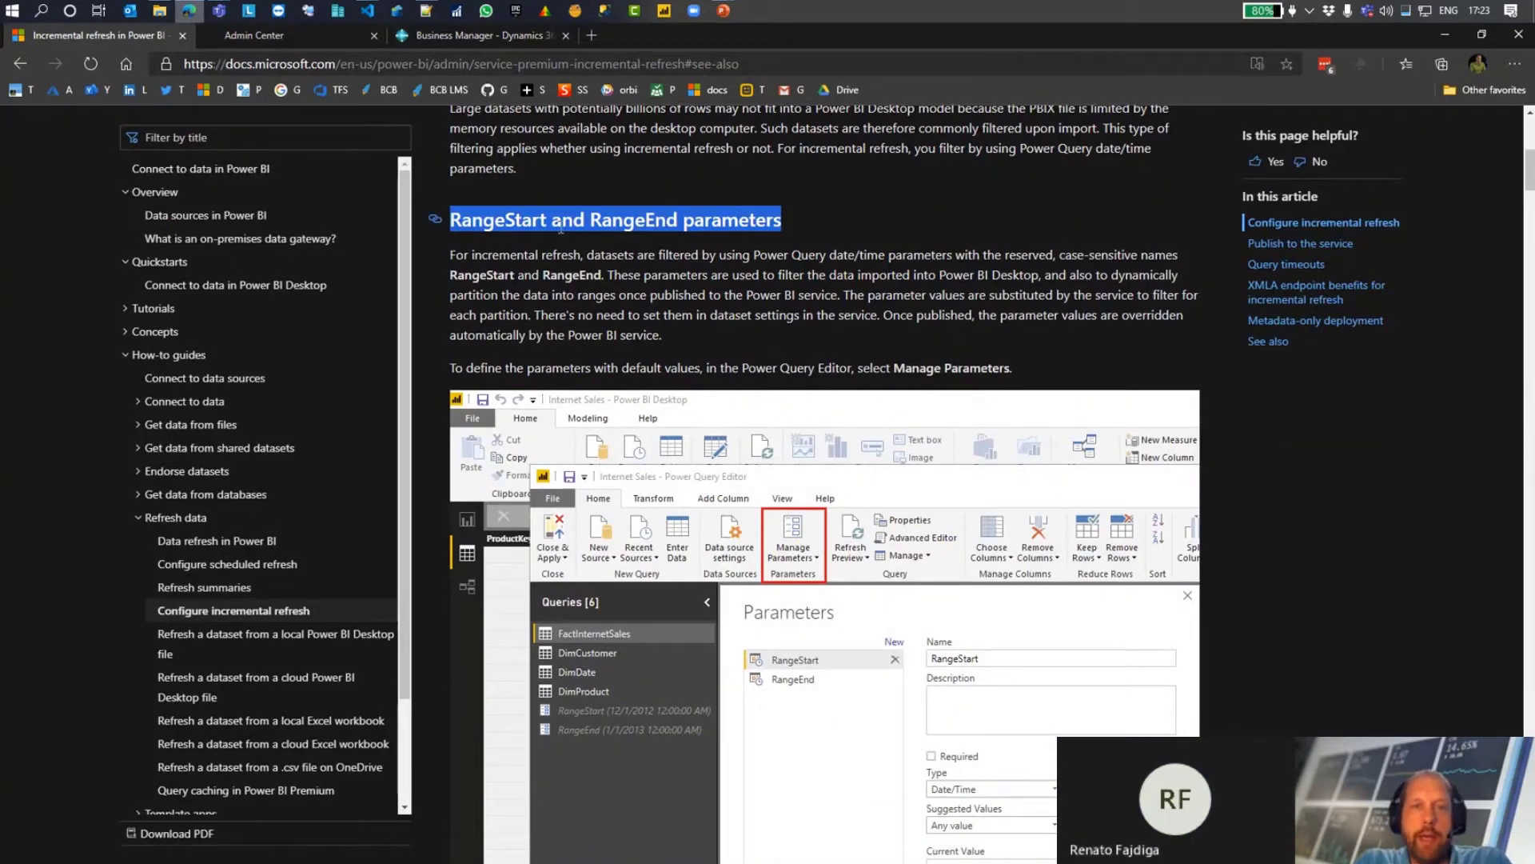
scroll(652, 220, down, 8)
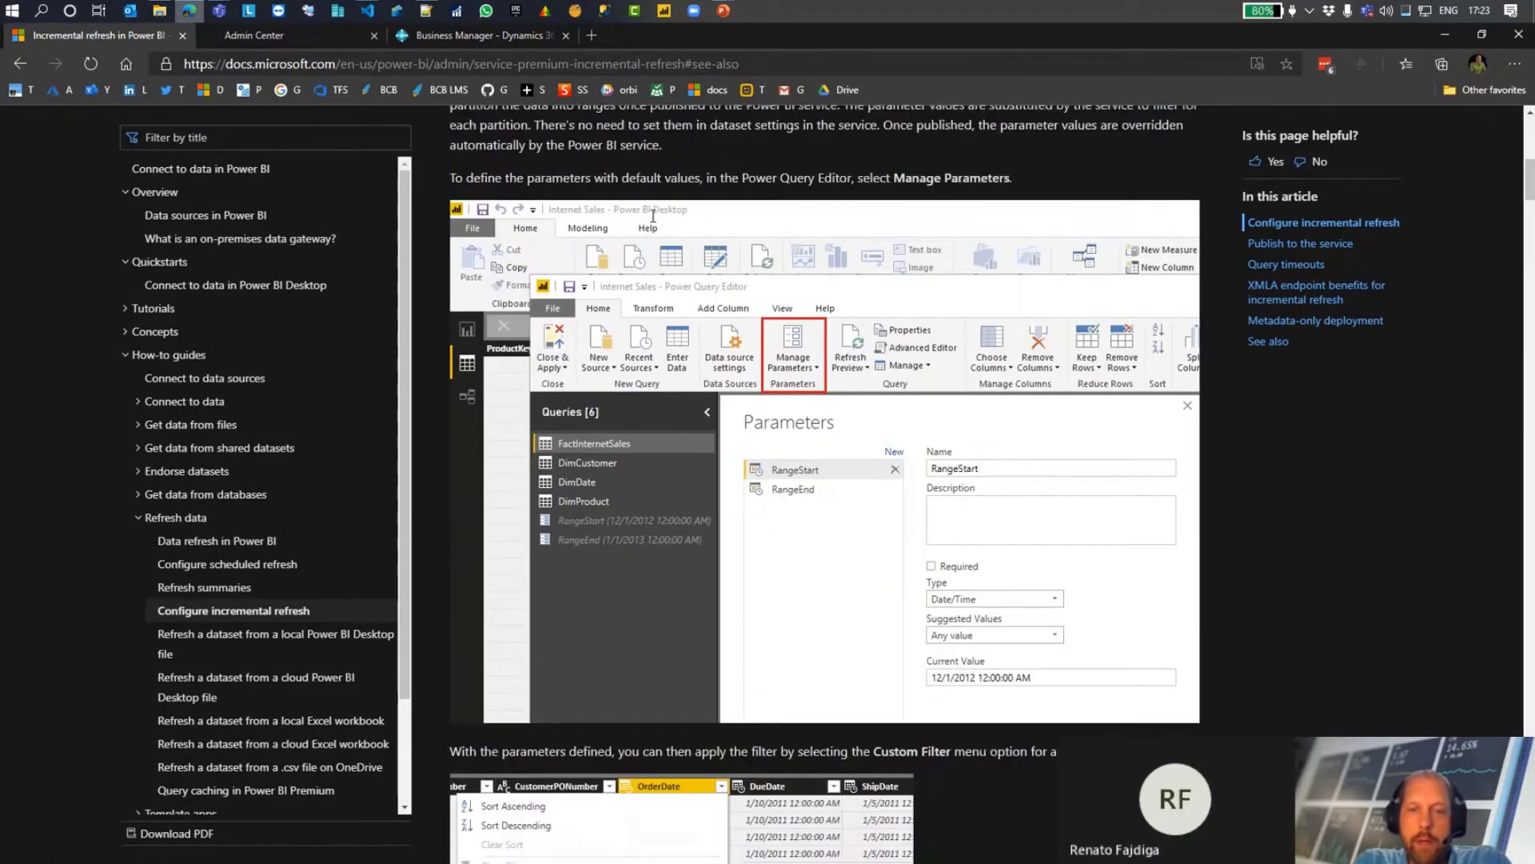
scroll(652, 222, down, 8)
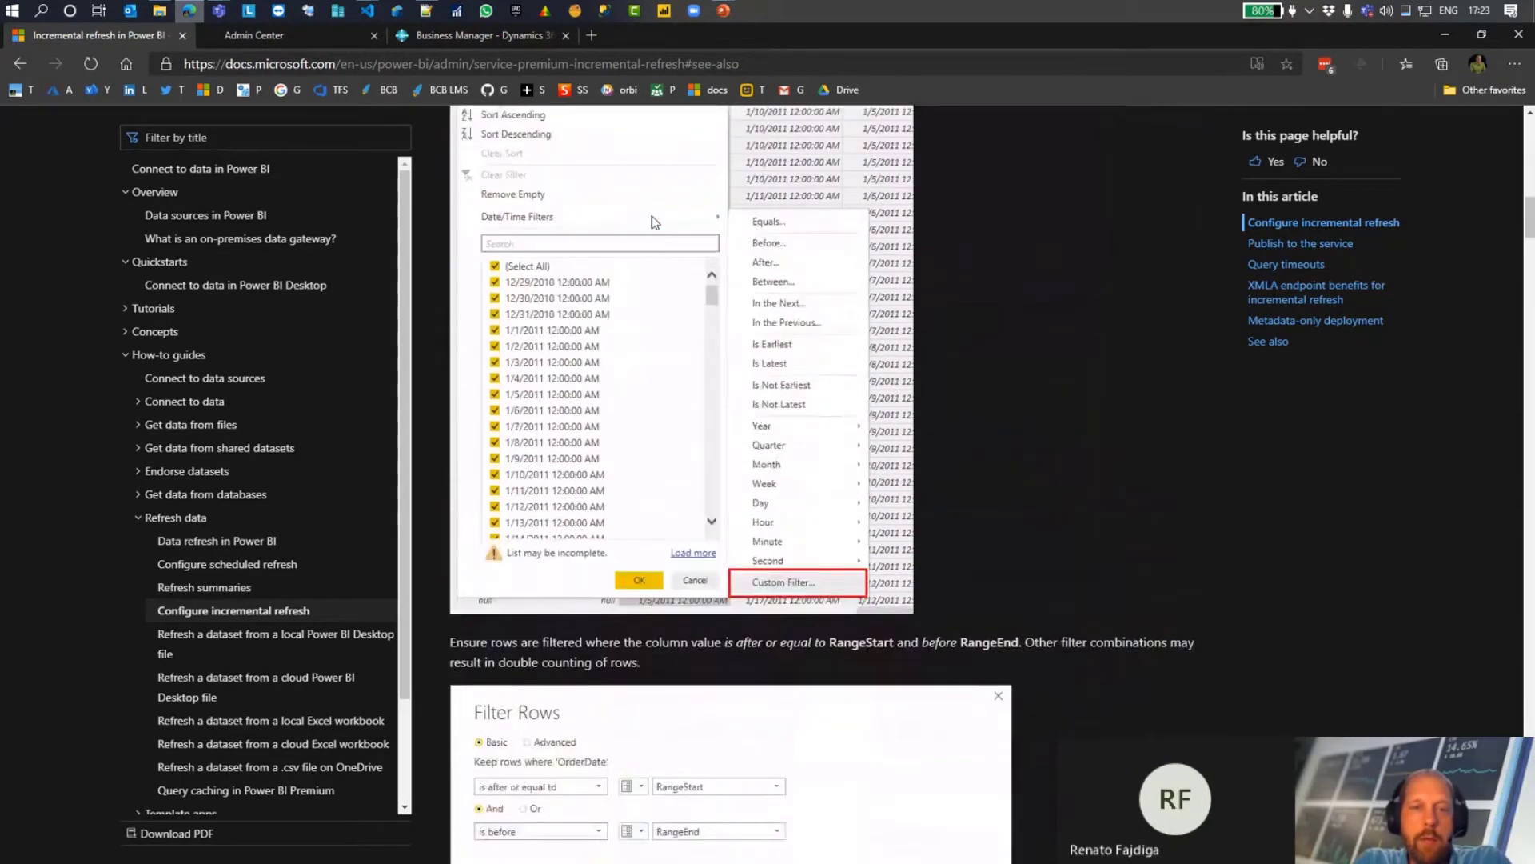
scroll(652, 222, down, 11)
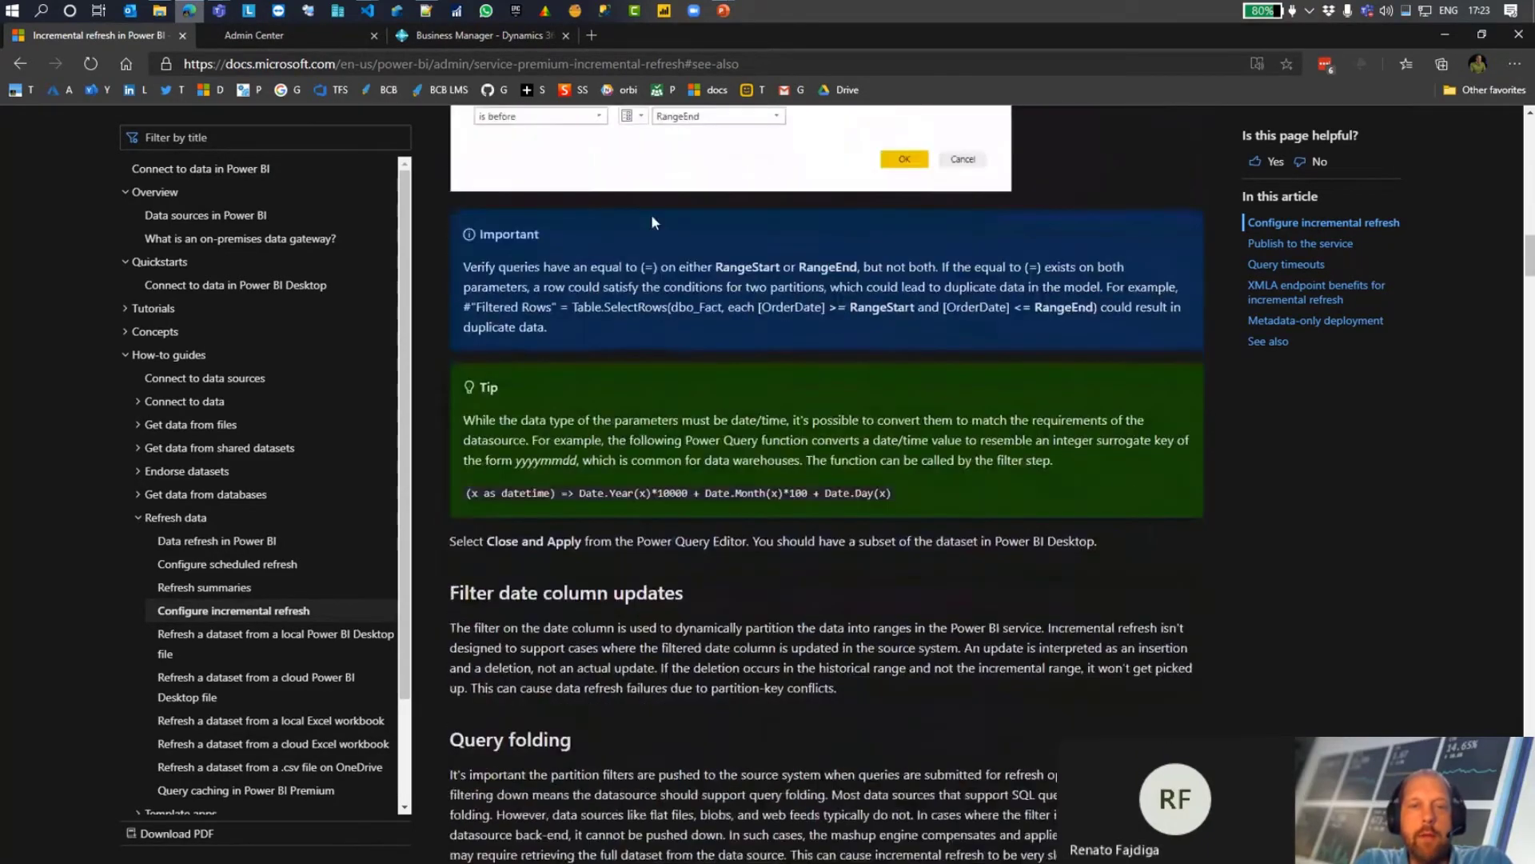
scroll(652, 221, down, 3)
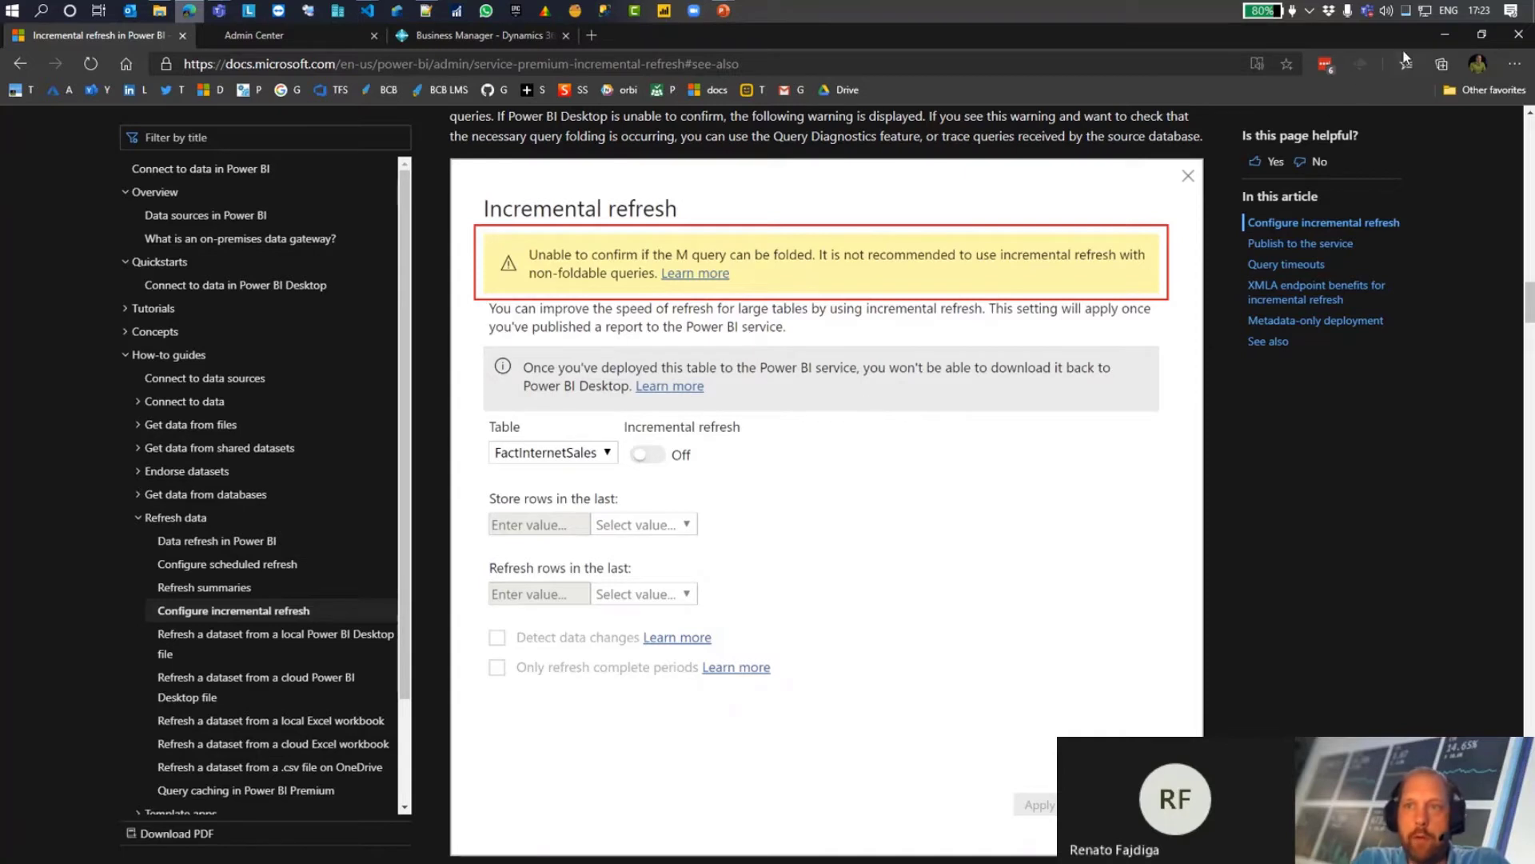
click(1445, 37)
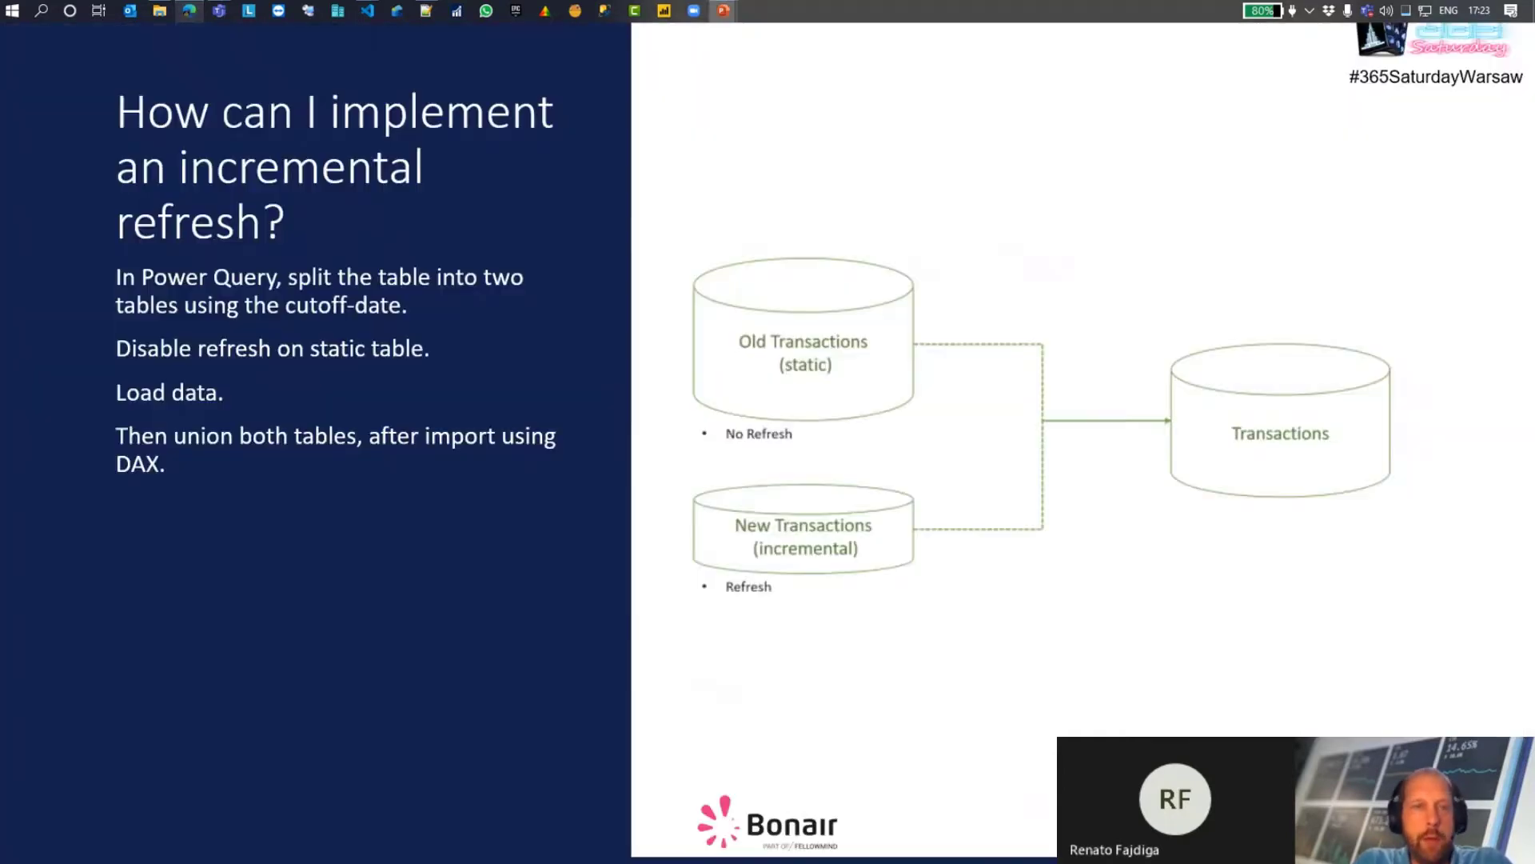
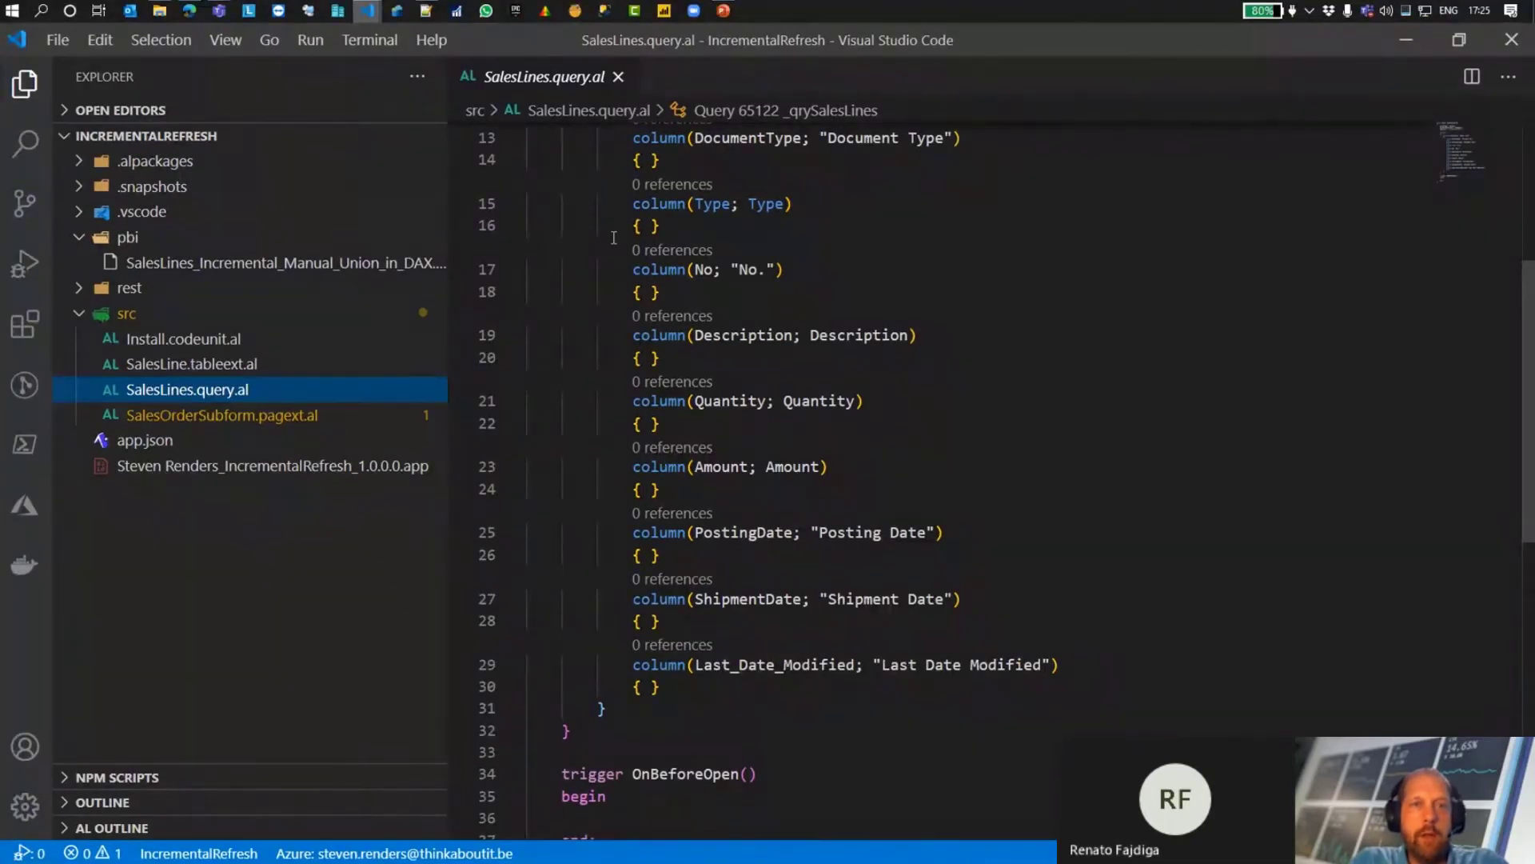
Step: Open the SalesLines_Incremental_Manual_Union_in_DAX file externally from Visual Studio Code's pbi folder, and point out the report's three tables
right_click(238, 266)
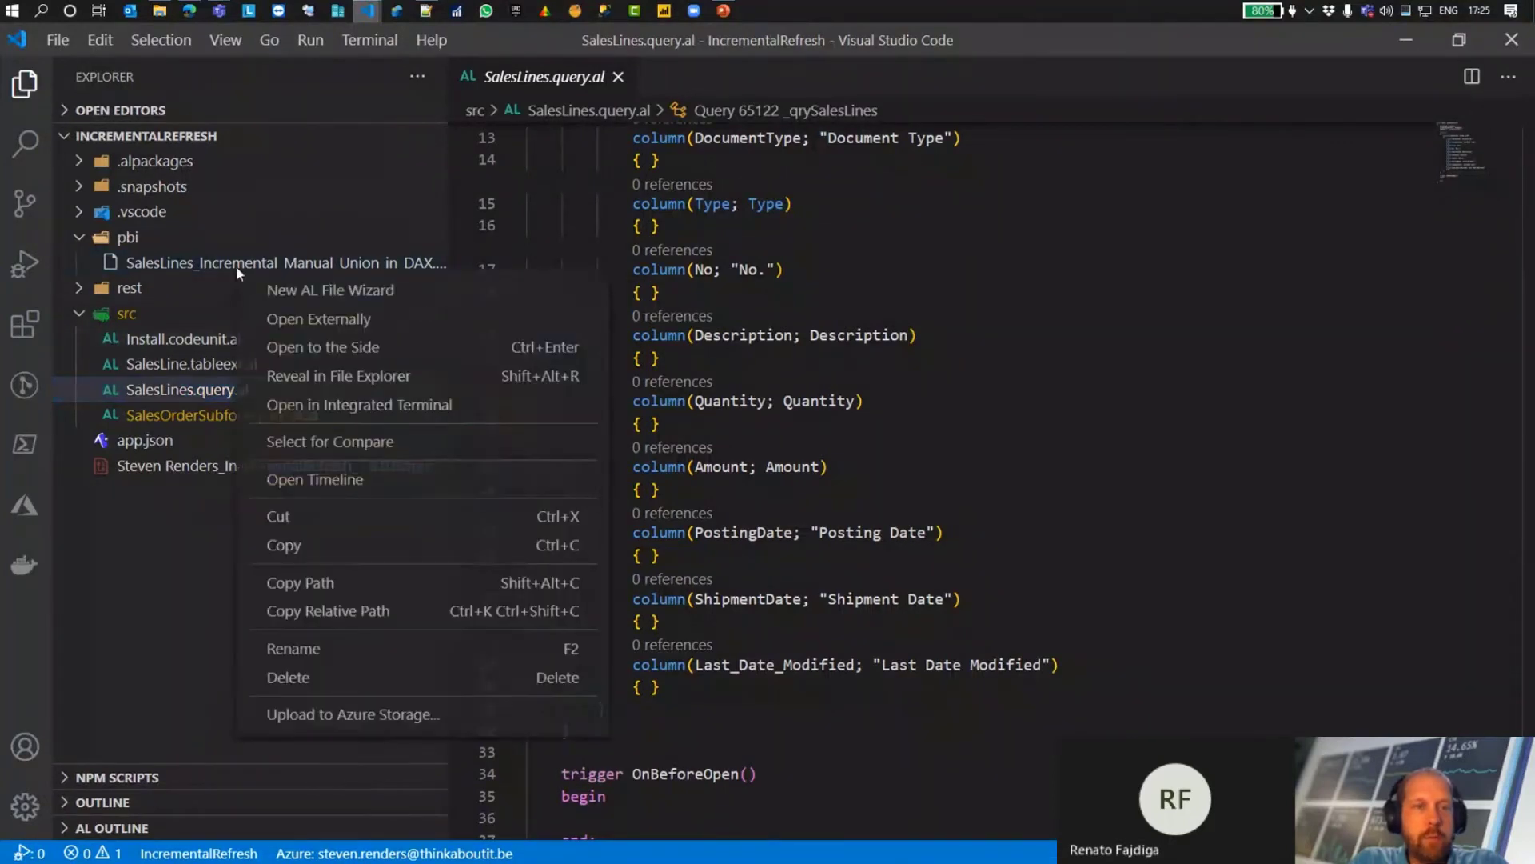
click(282, 320)
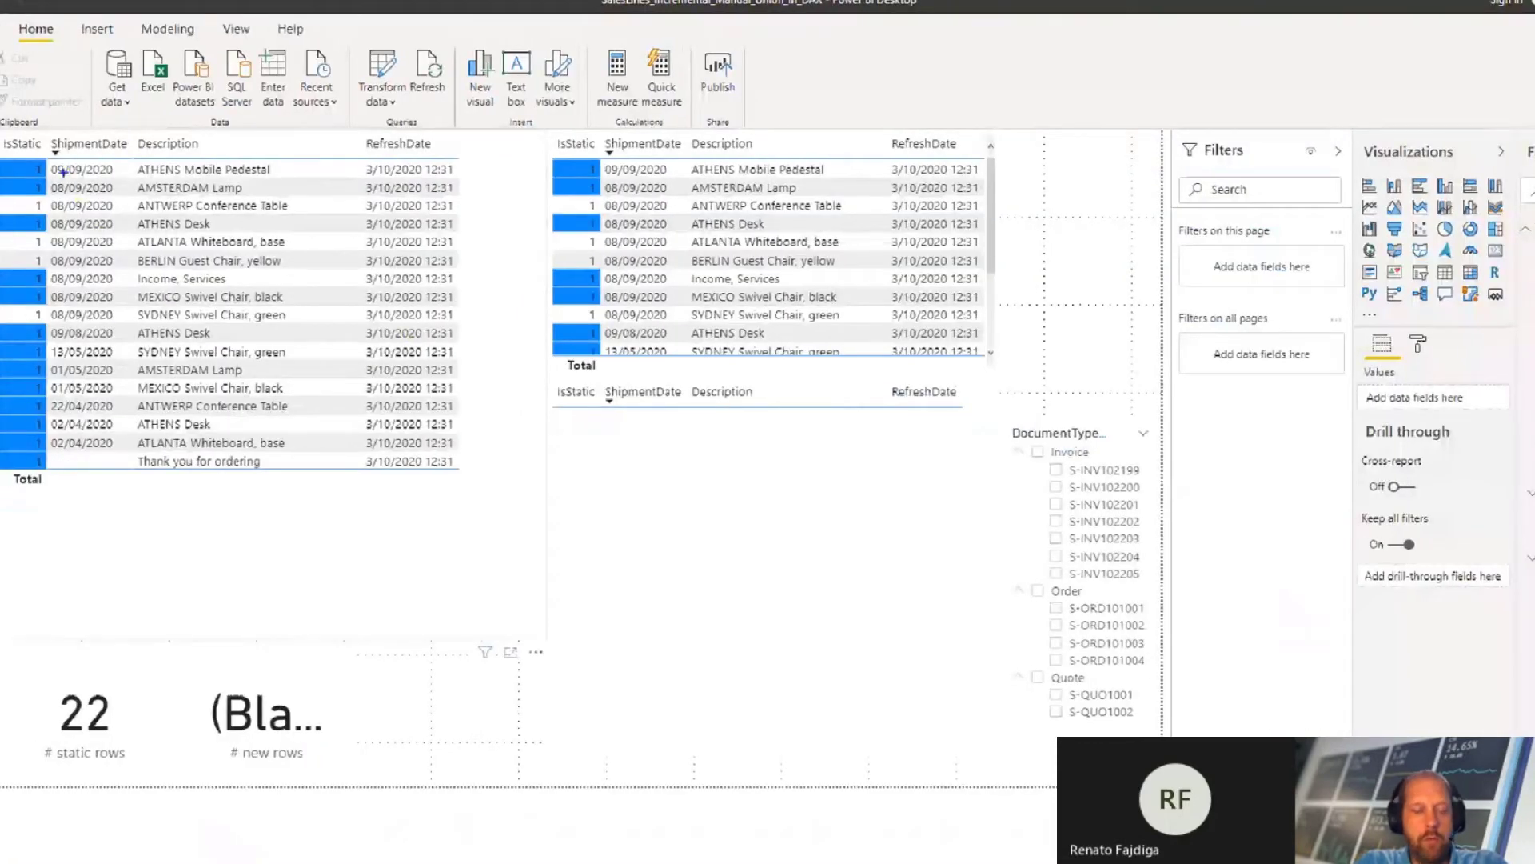
drag(11, 111, 444, 475)
mouse_move(533, 119)
mouse_down()
mouse_move(801, 346)
mouse_move(1032, 371)
mouse_up()
drag(543, 389, 985, 784)
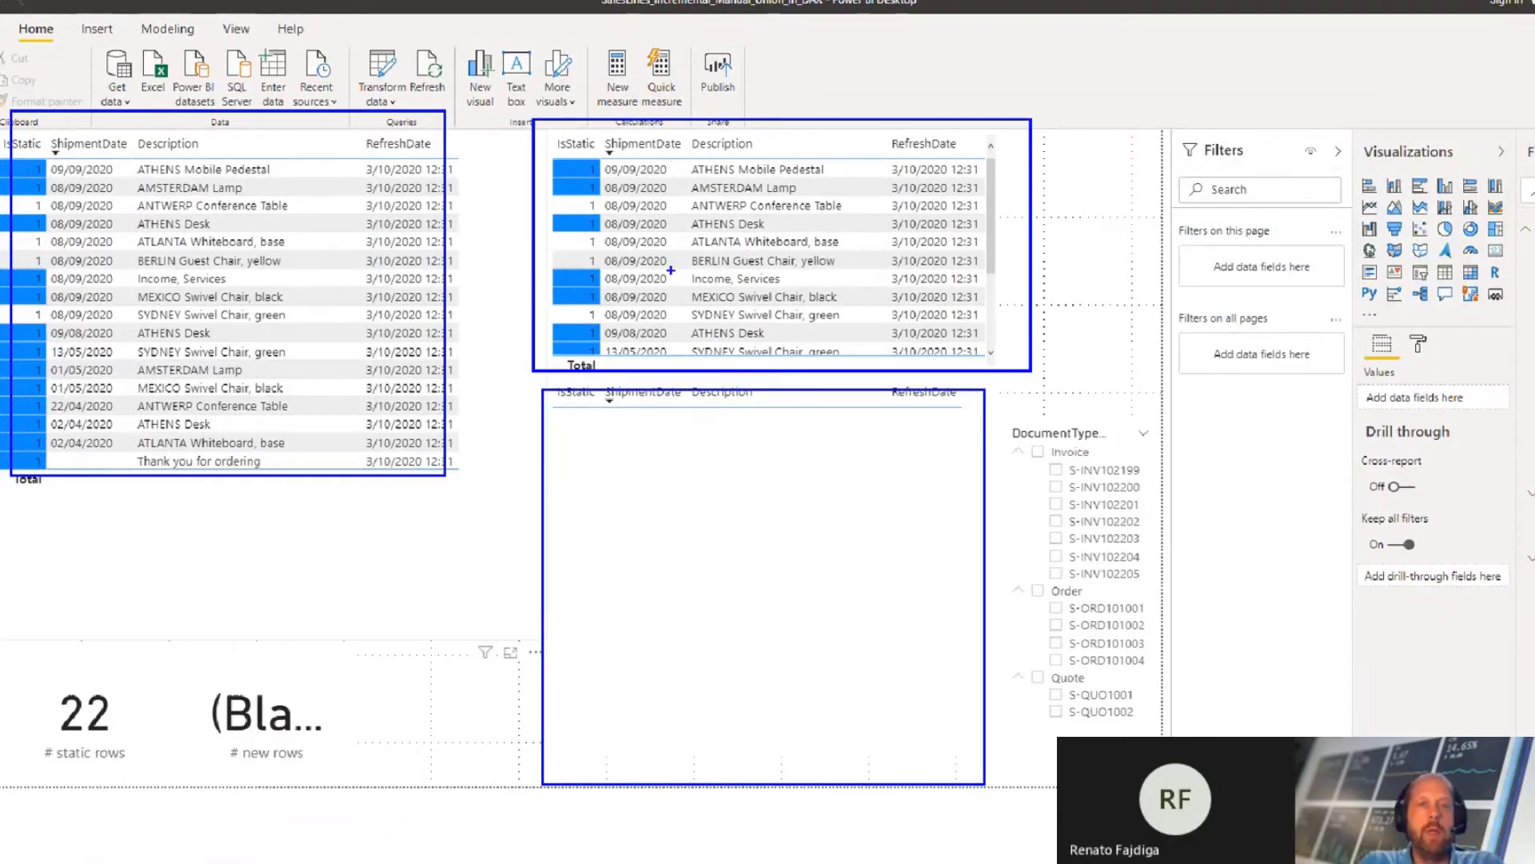
key(Escape)
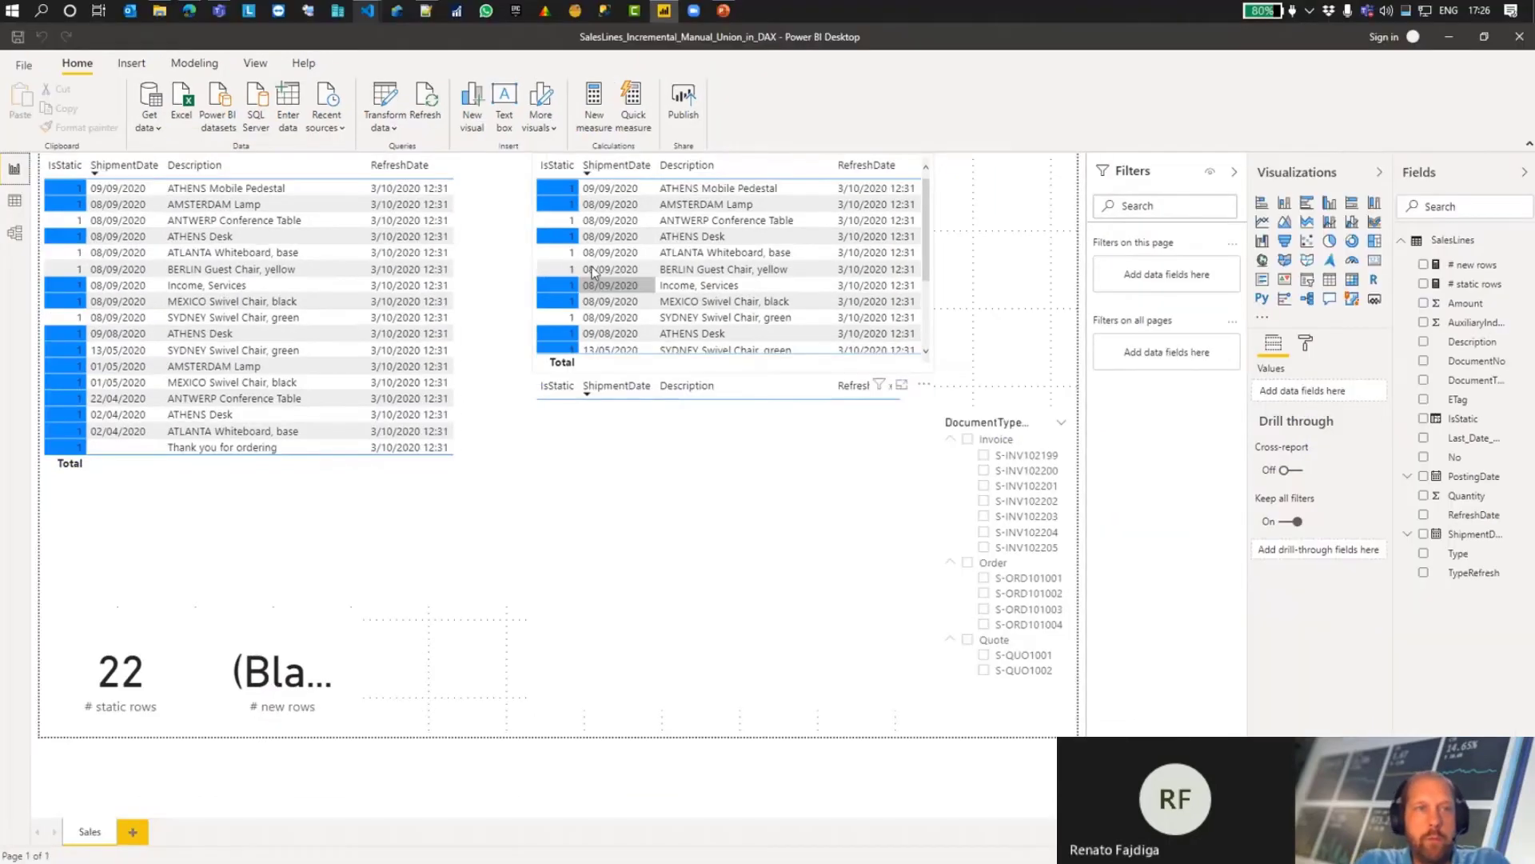
Step: Open the Power Query Editor and show the duplicate option for the _qrySalesLines_fixed query without applying it
click(385, 100)
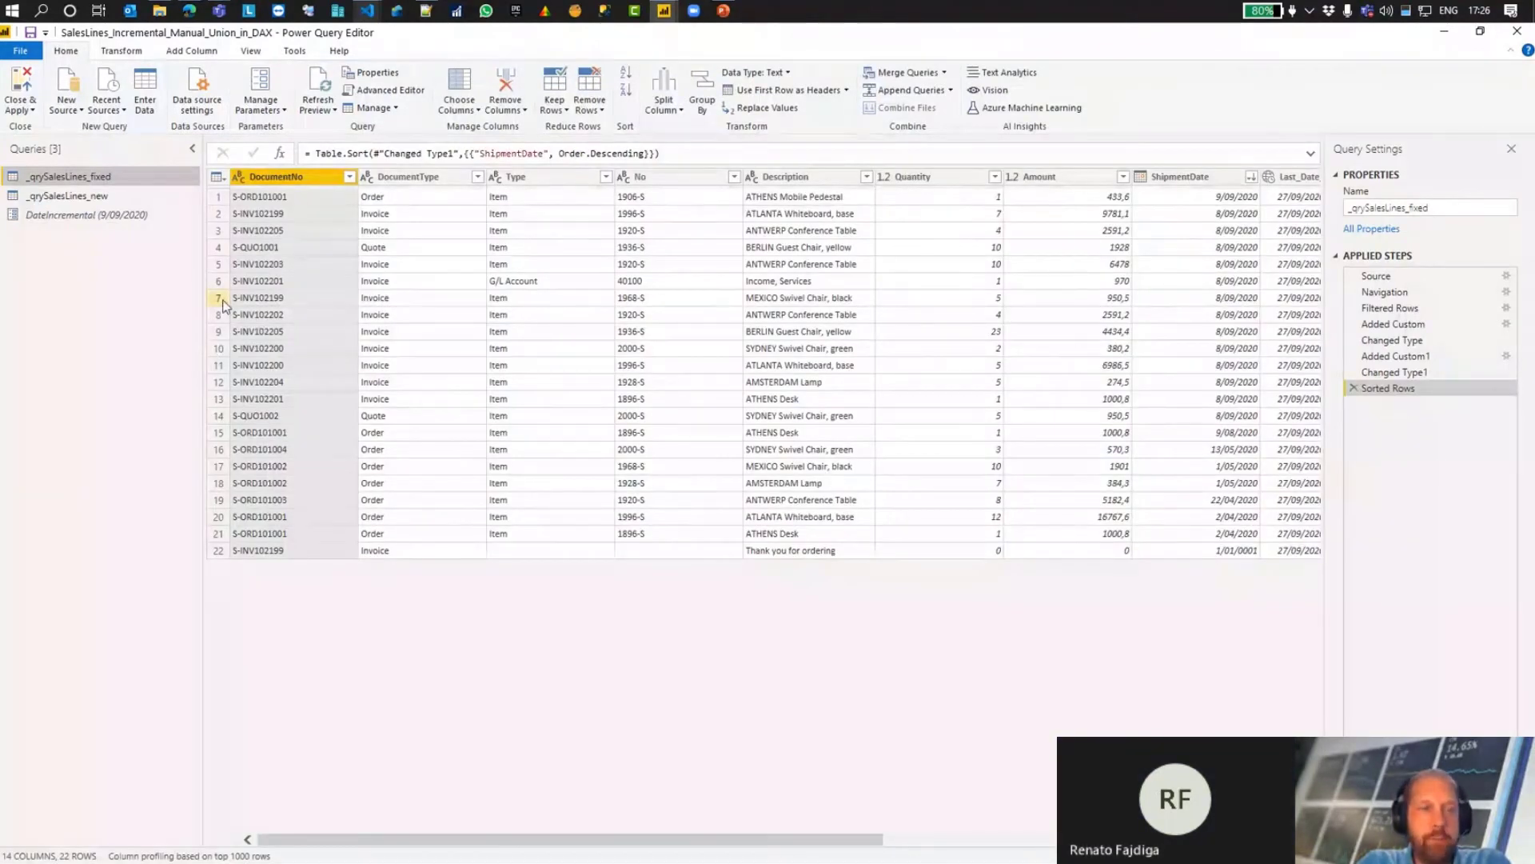
right_click(70, 180)
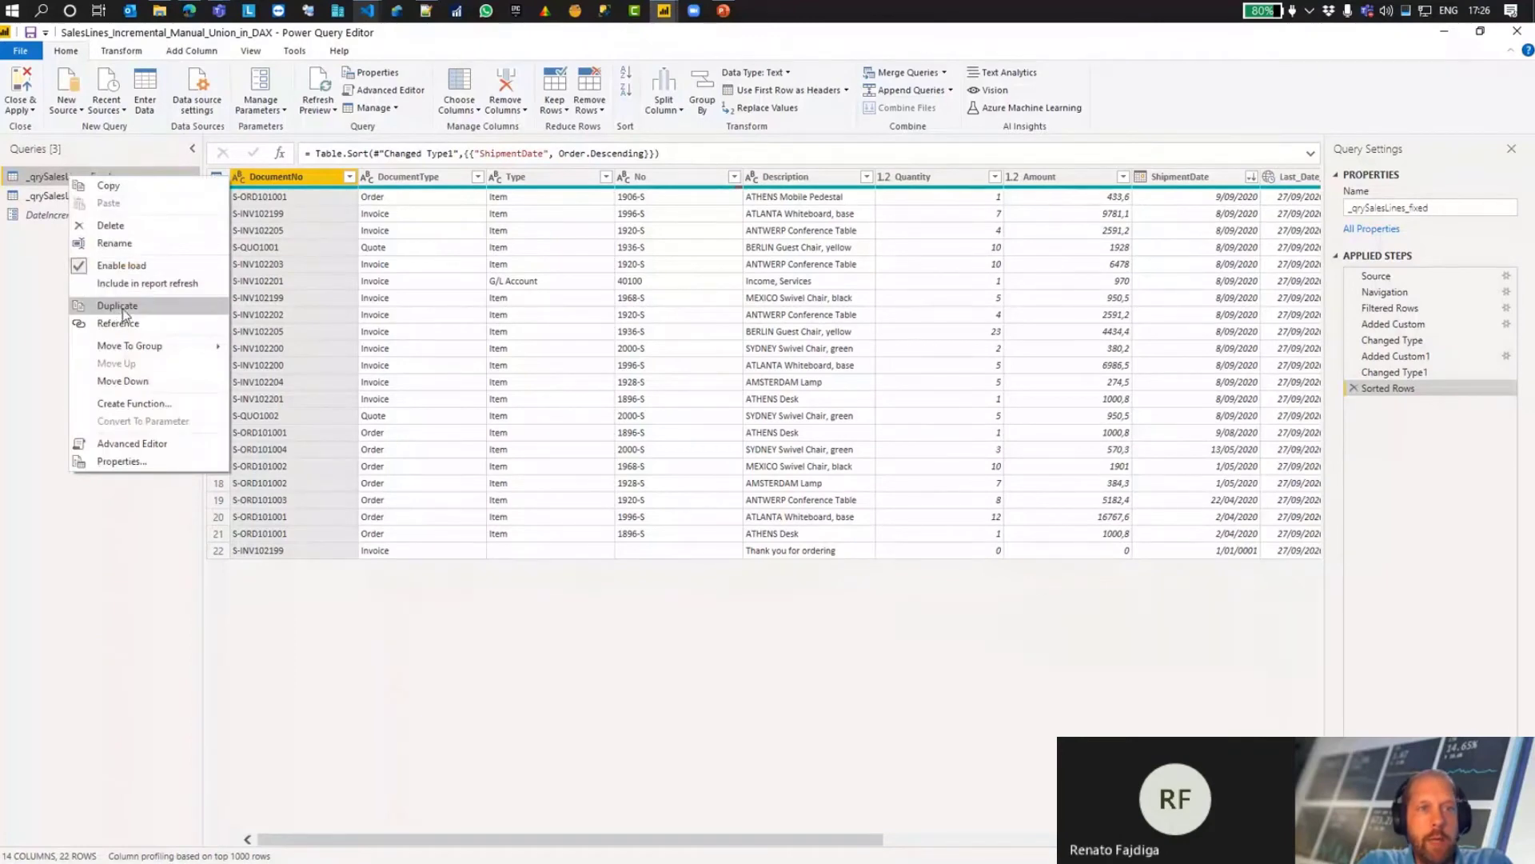
click(52, 290)
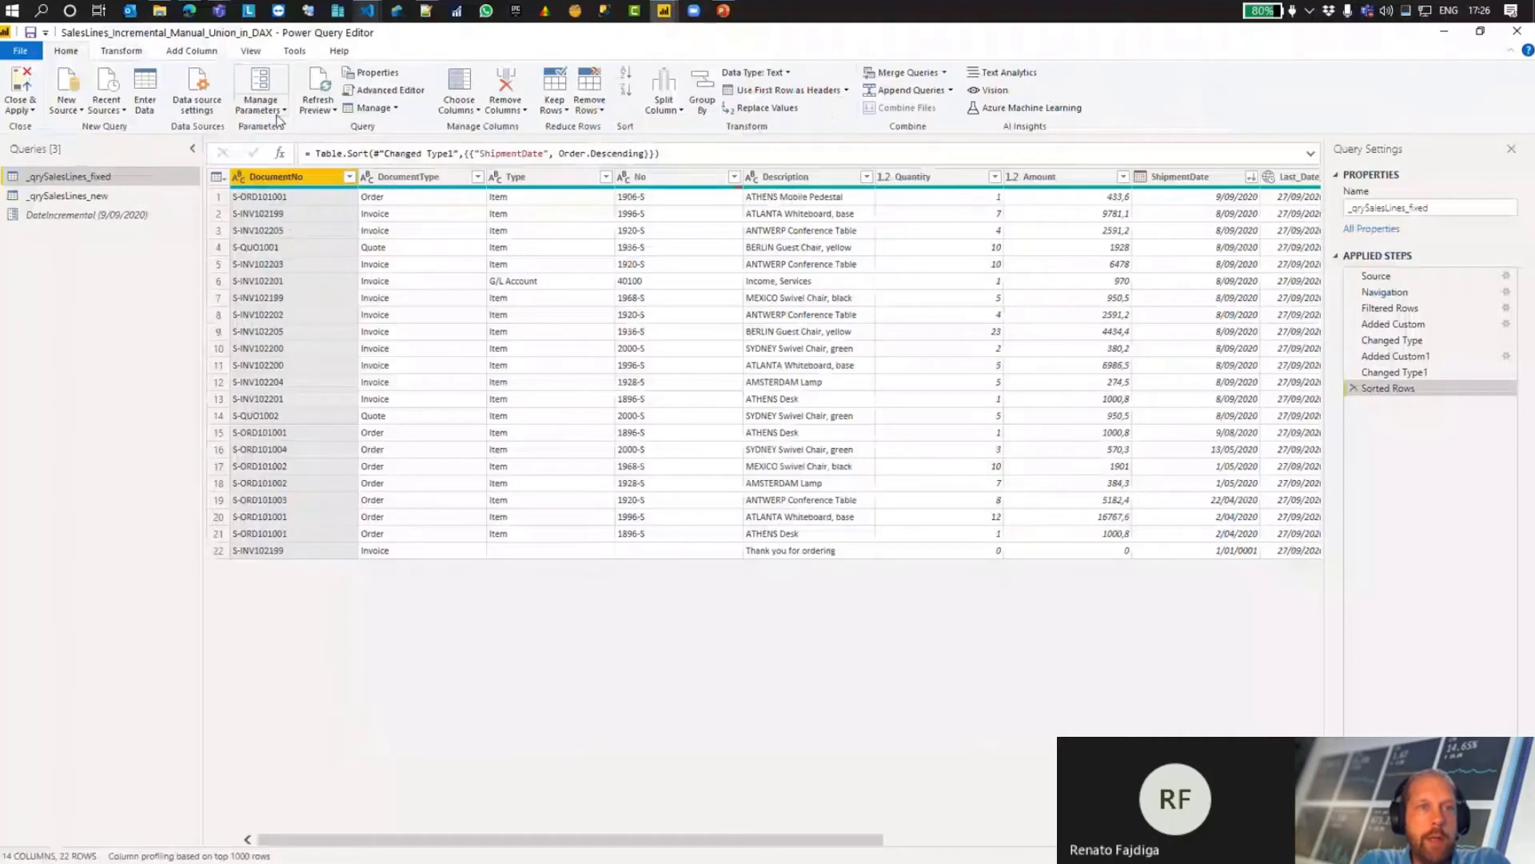
Step: Review the DateIncremental parameter's type and current value in Manage Parameters, and leave it without changes
click(546, 0)
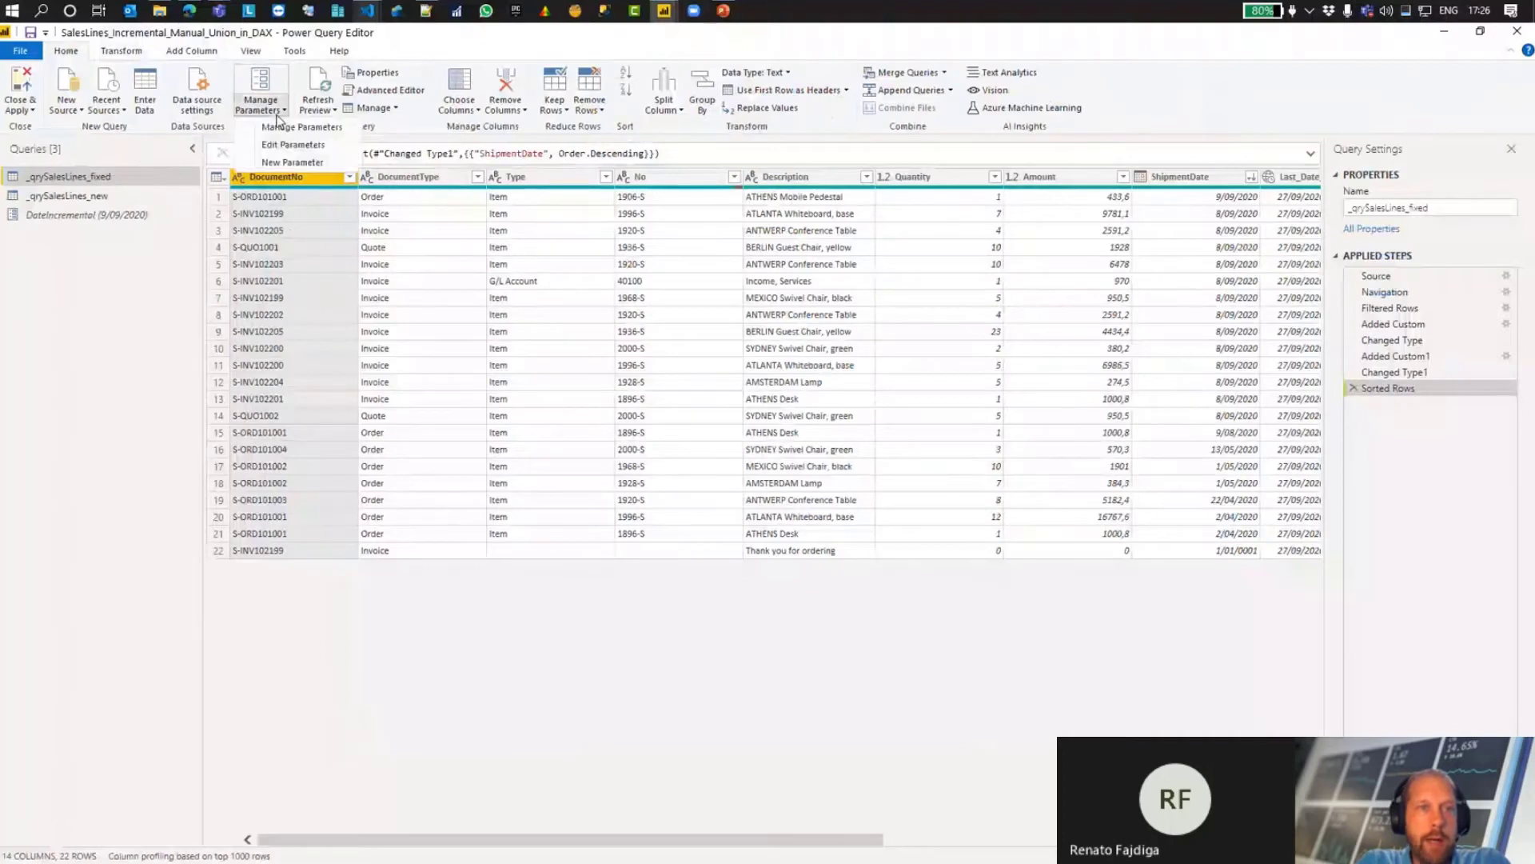
click(304, 128)
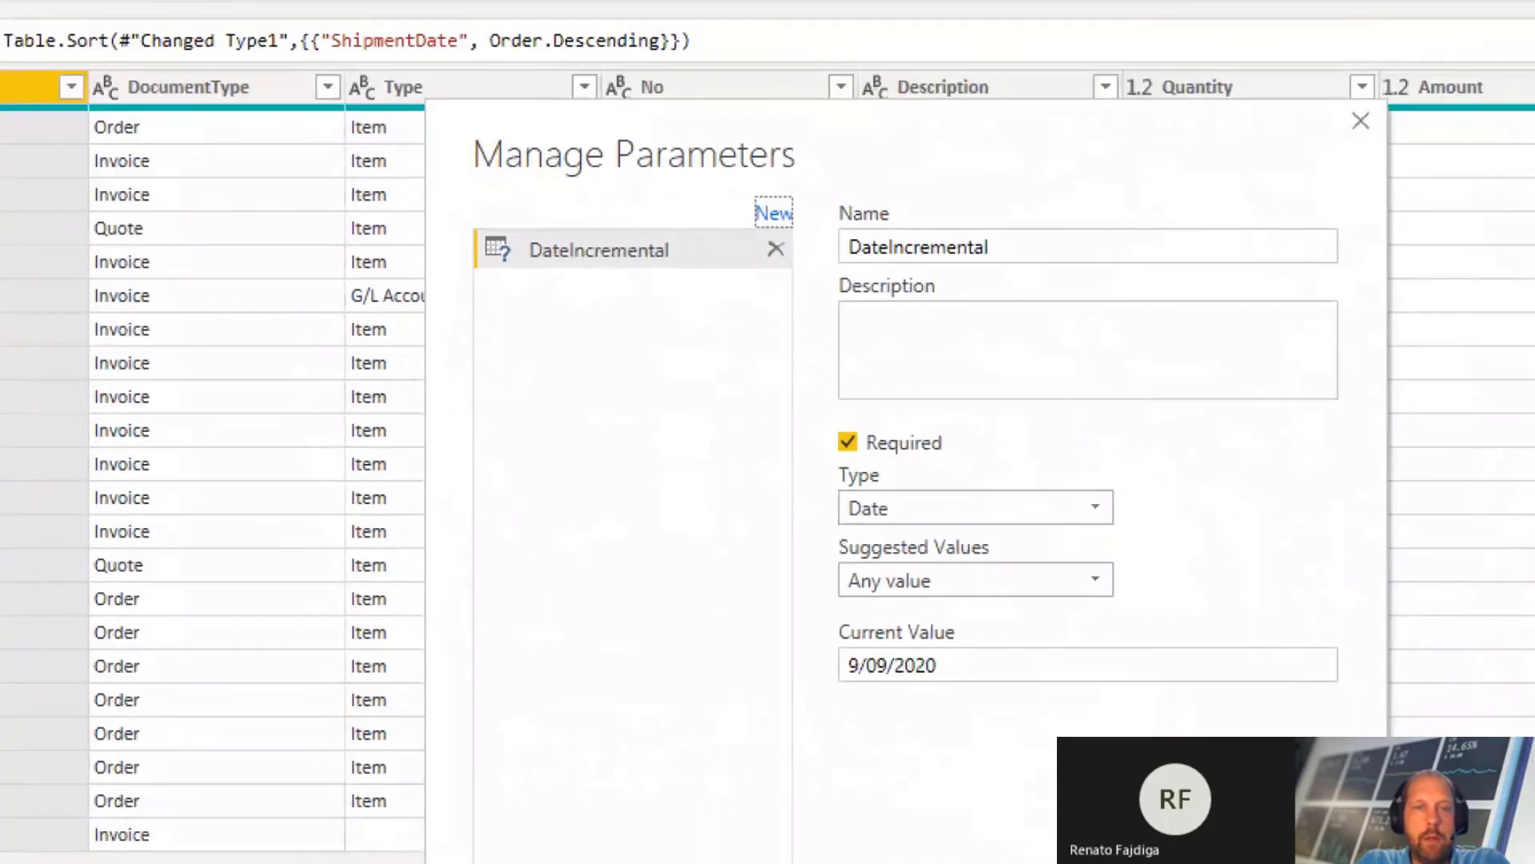
click(670, 291)
drag(779, 604, 969, 684)
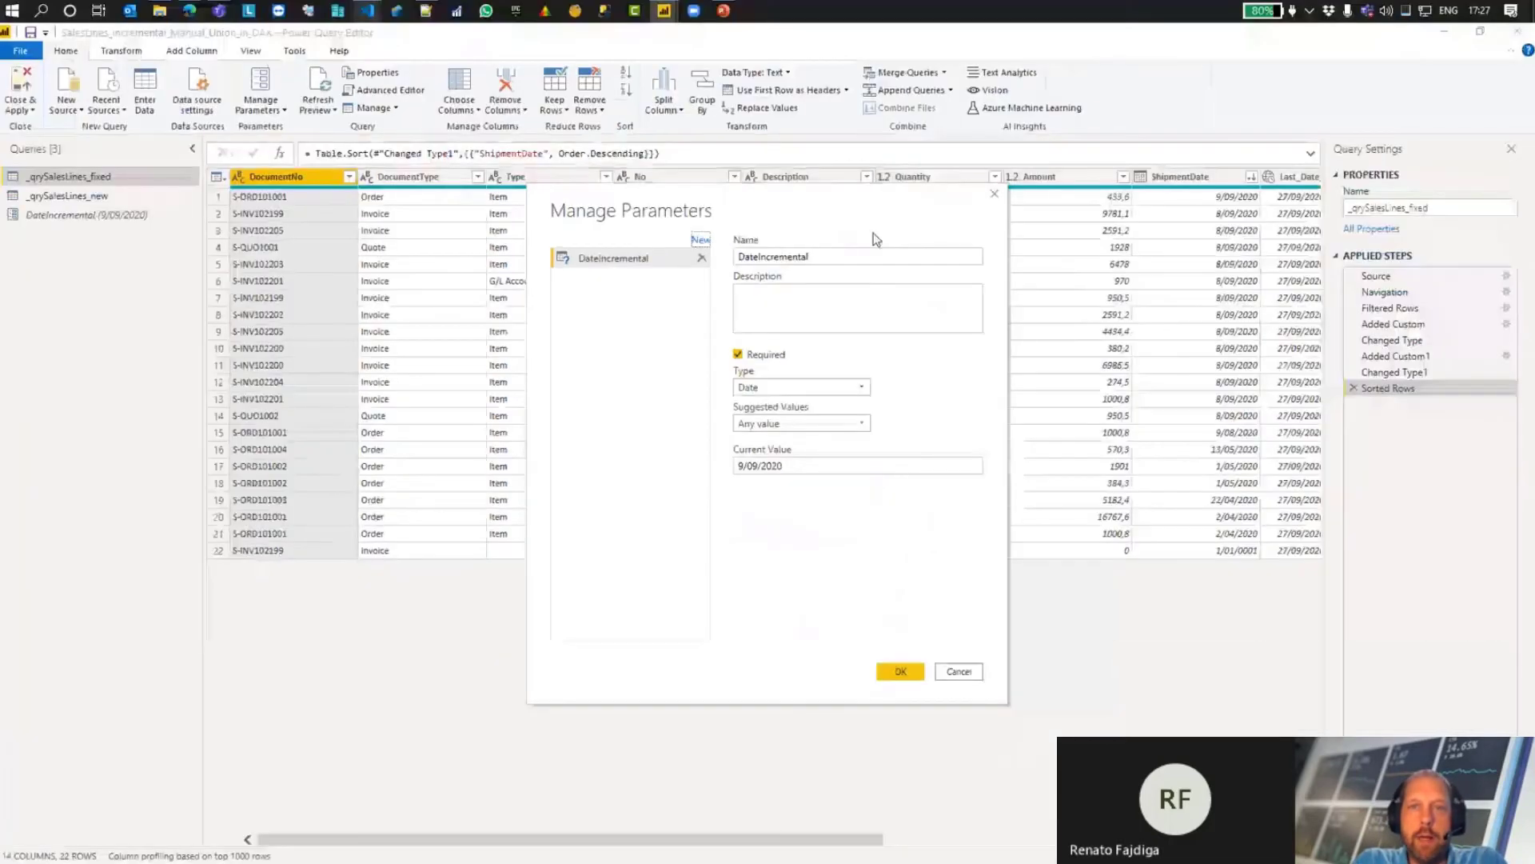
click(994, 194)
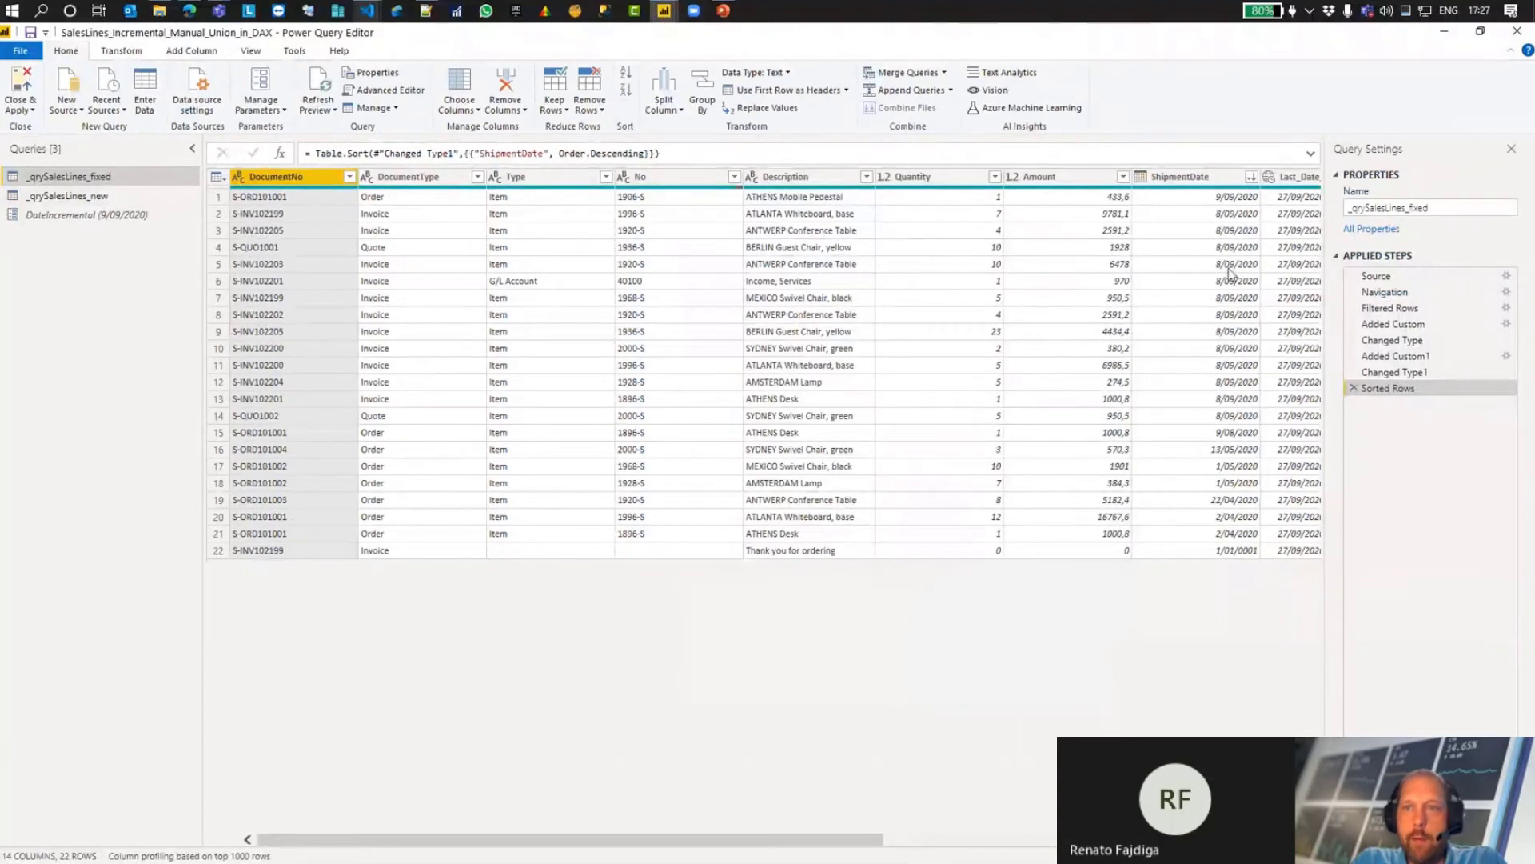
Step: Show the date filter options for the ShipmentDate column of _qrySalesLines_fixed without applying a filter
click(1252, 176)
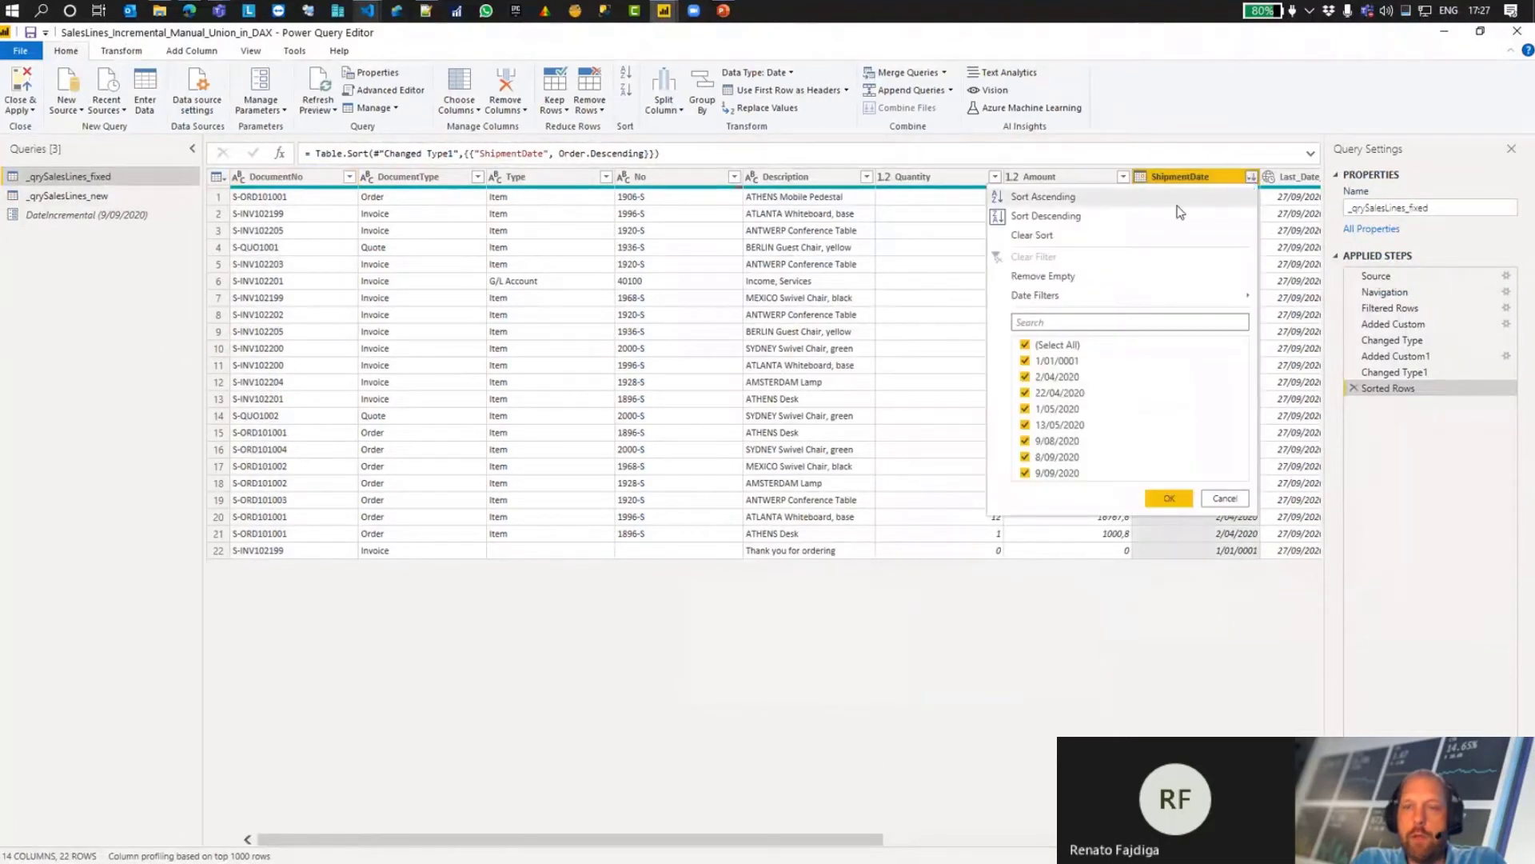
mouse_move(1122, 300)
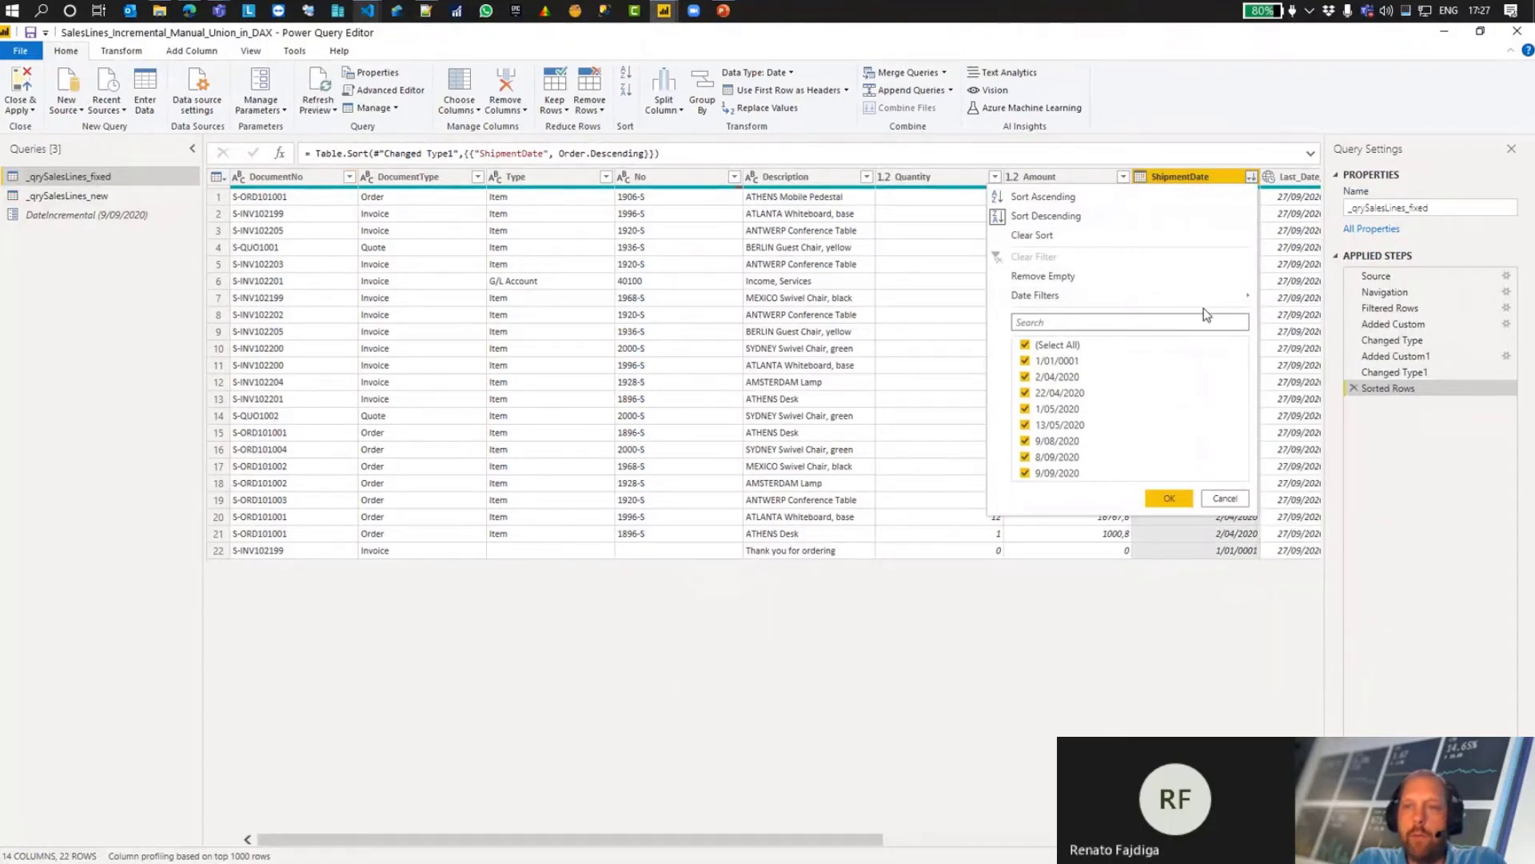
mouse_move(1204, 300)
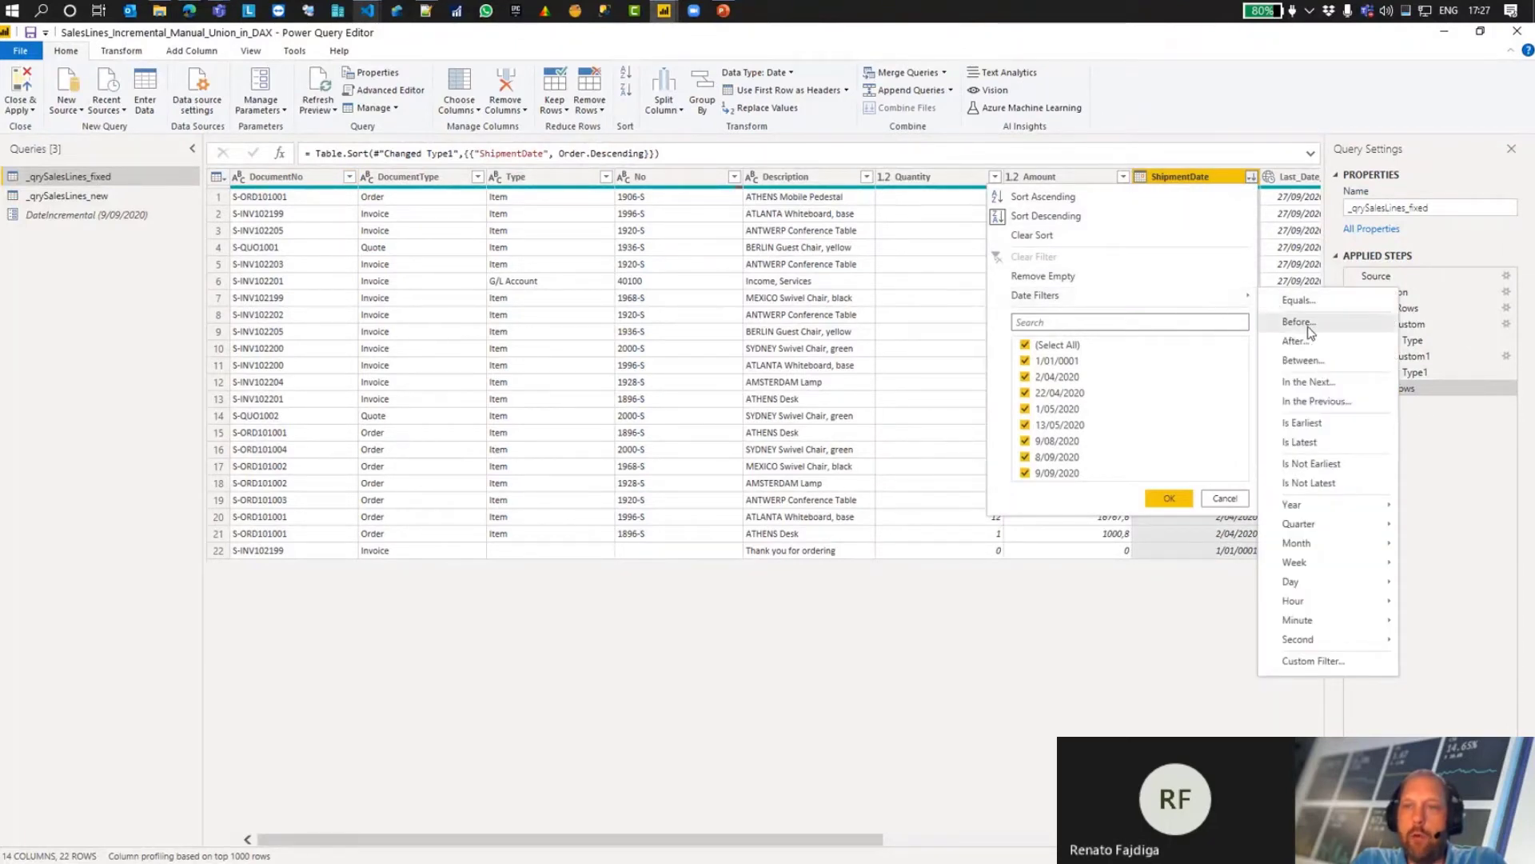
click(80, 213)
Step: Inspect the ShipmentDate filter options and M code of the _qrySalesLines_new query, and close the Power Query Editor
click(78, 199)
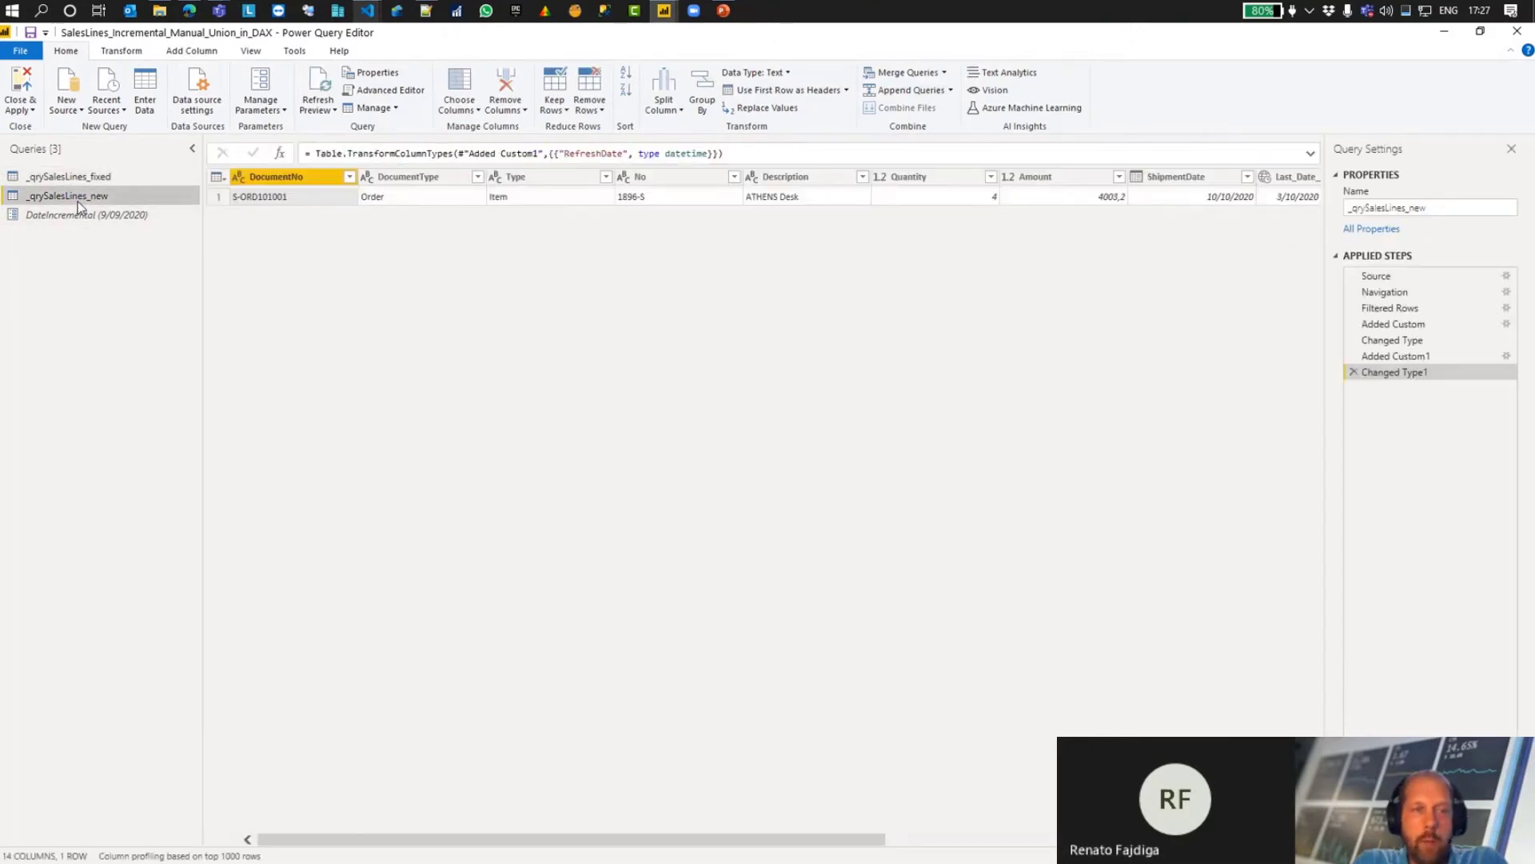
click(1248, 176)
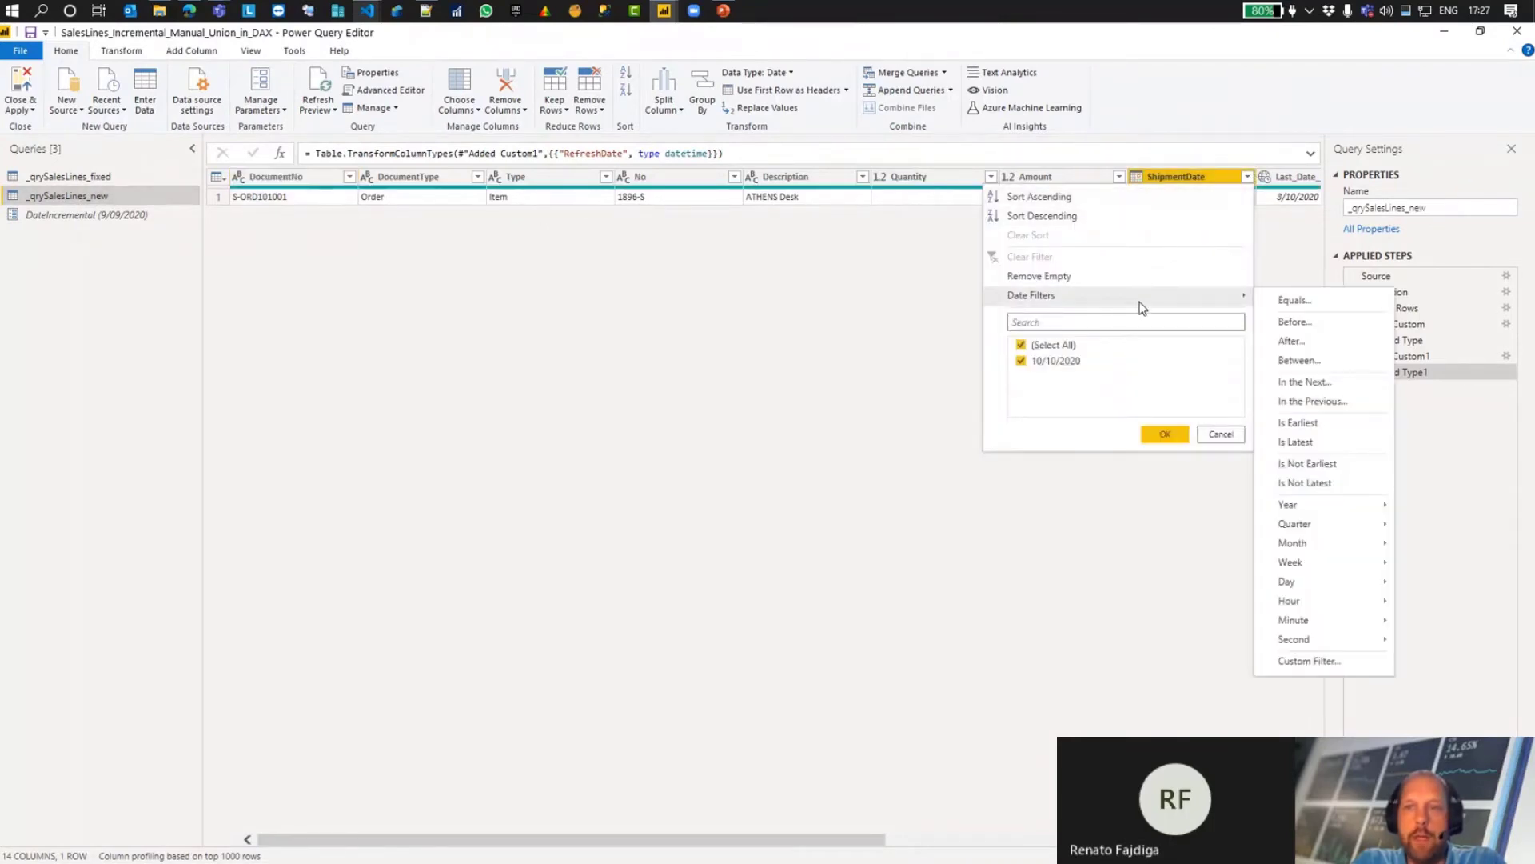
click(390, 93)
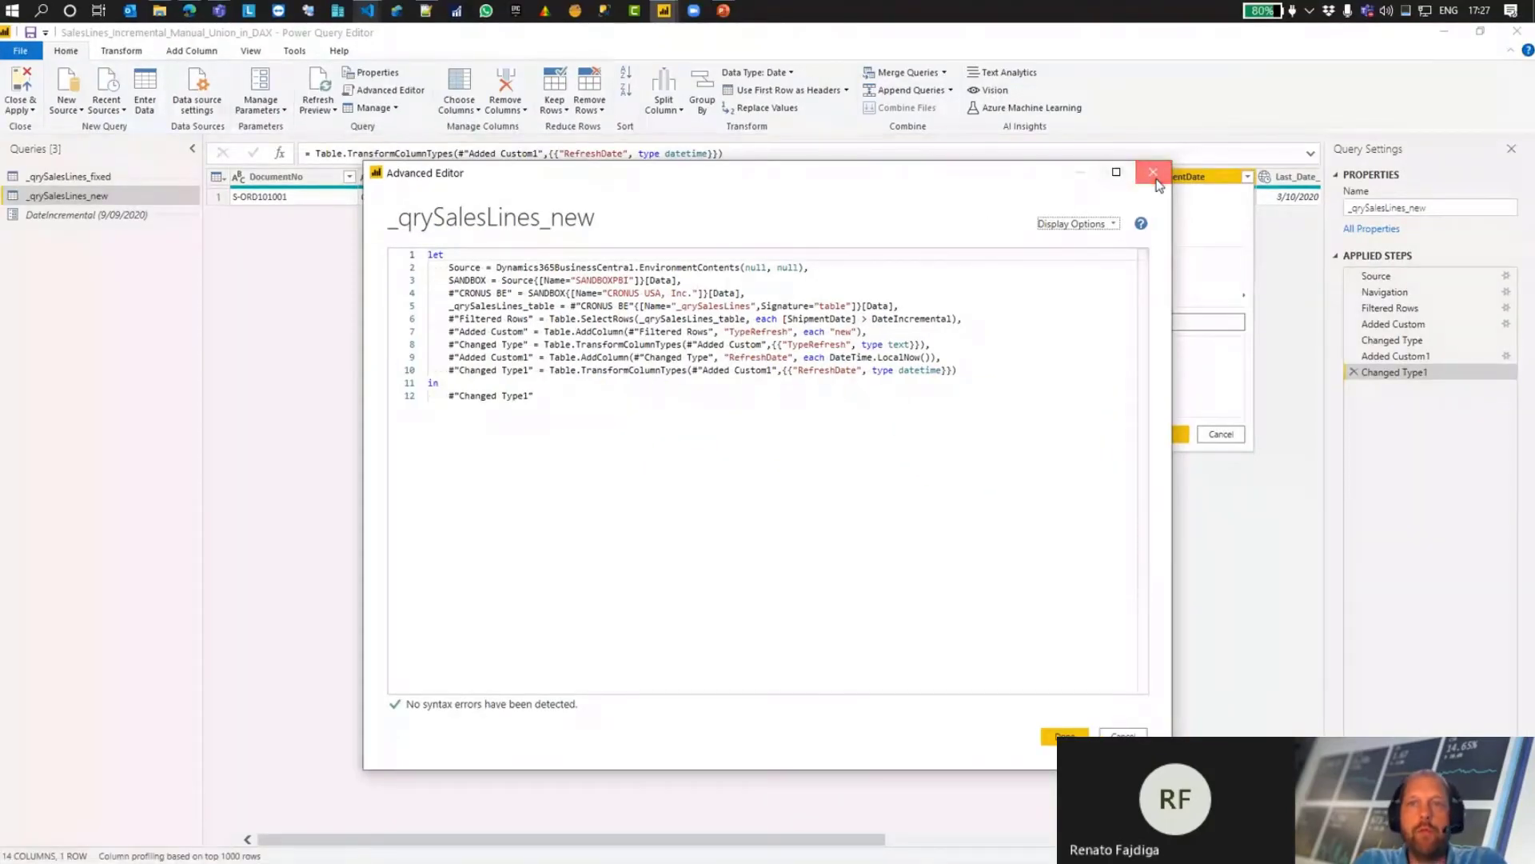
click(1152, 173)
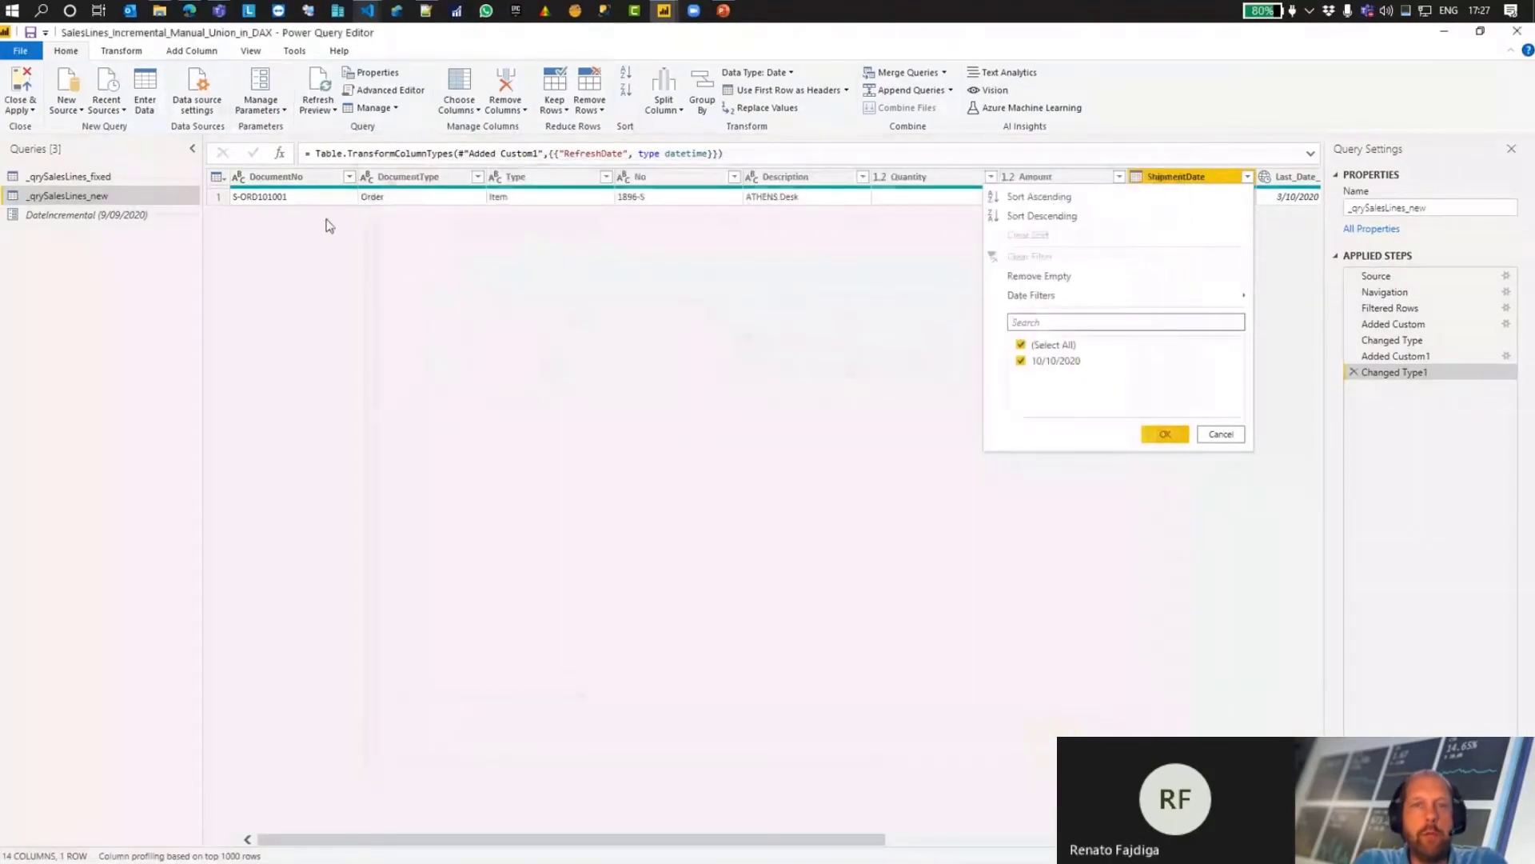
click(509, 326)
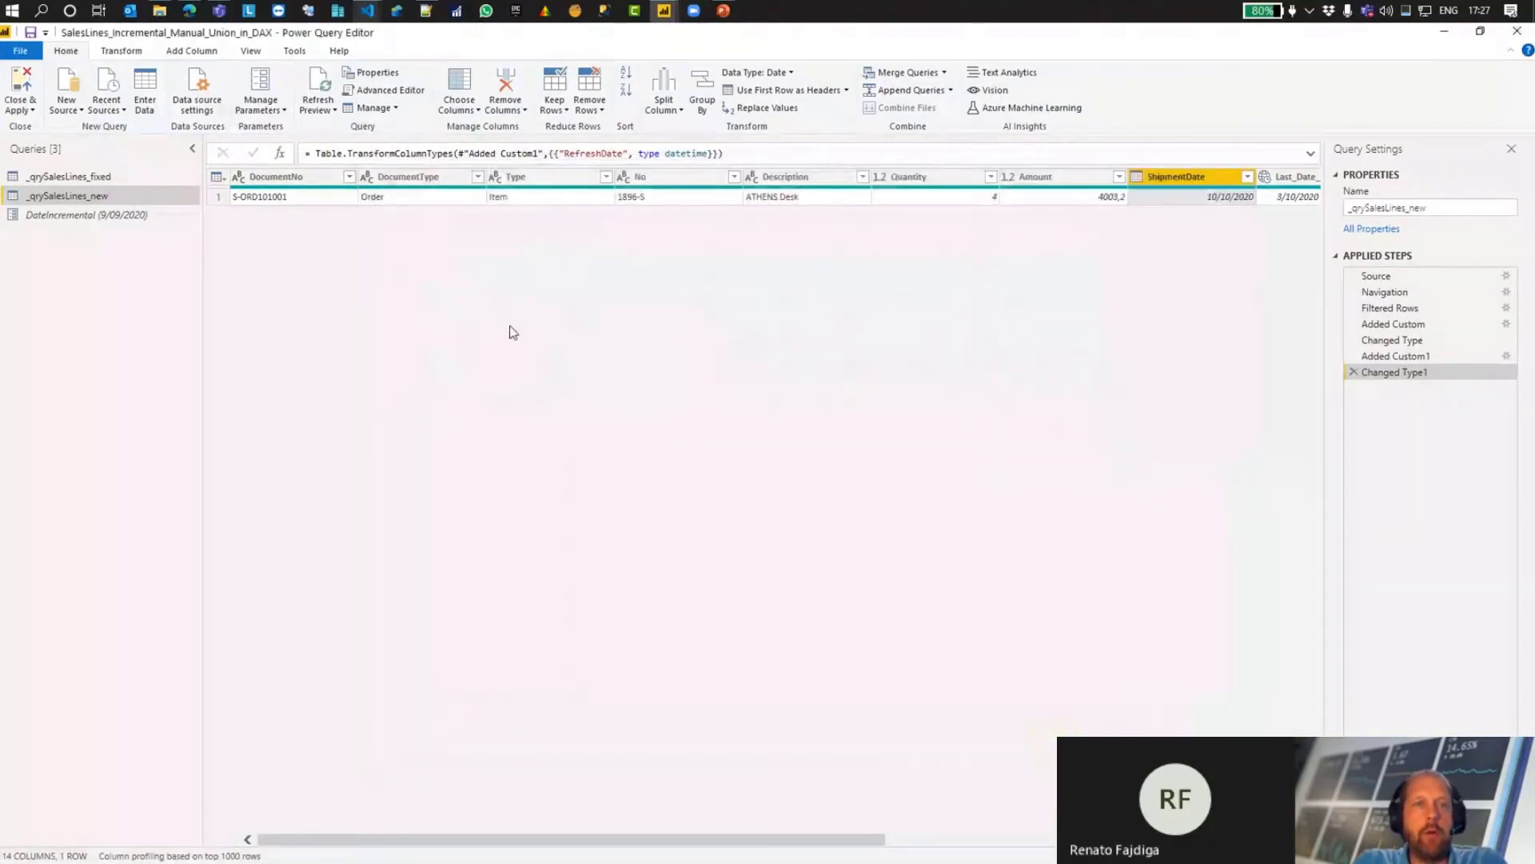
click(85, 176)
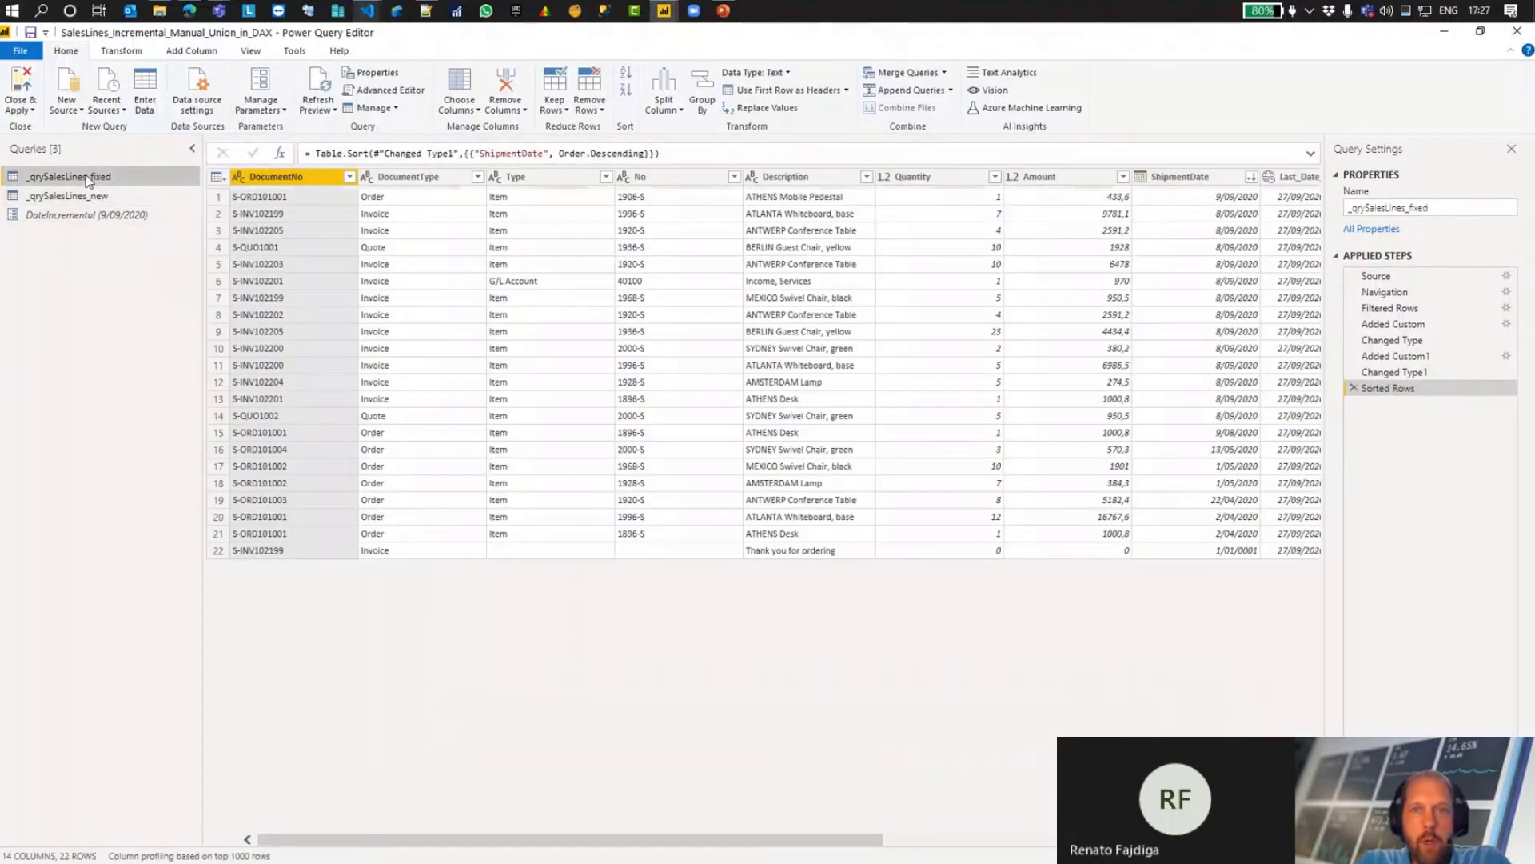
click(1524, 33)
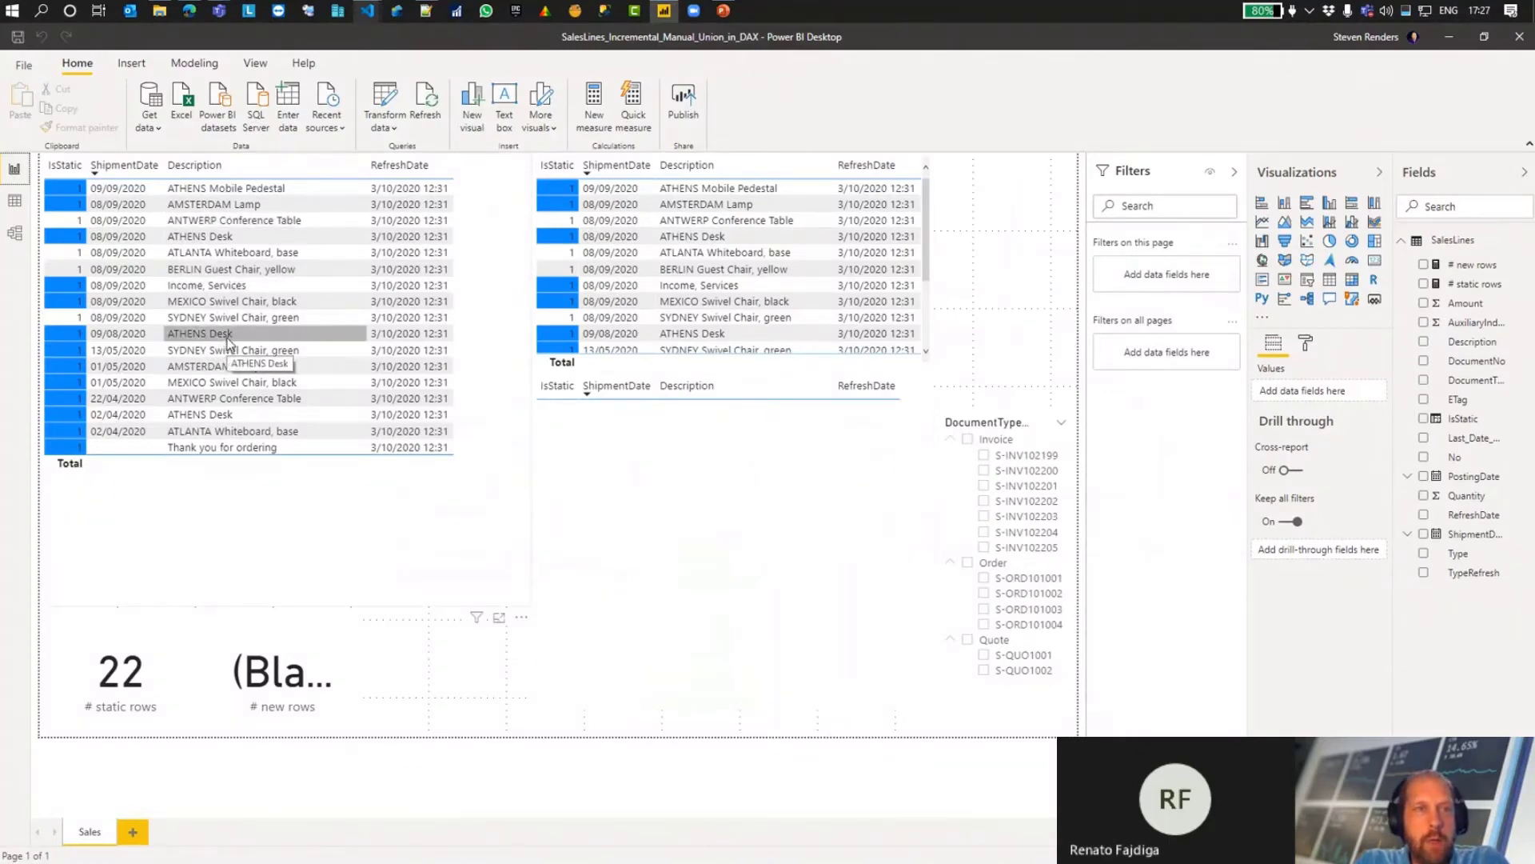
Step: Switch to Business Central in the Edge browser and open Adatum Corporation's sales order from the sales orders
click(192, 12)
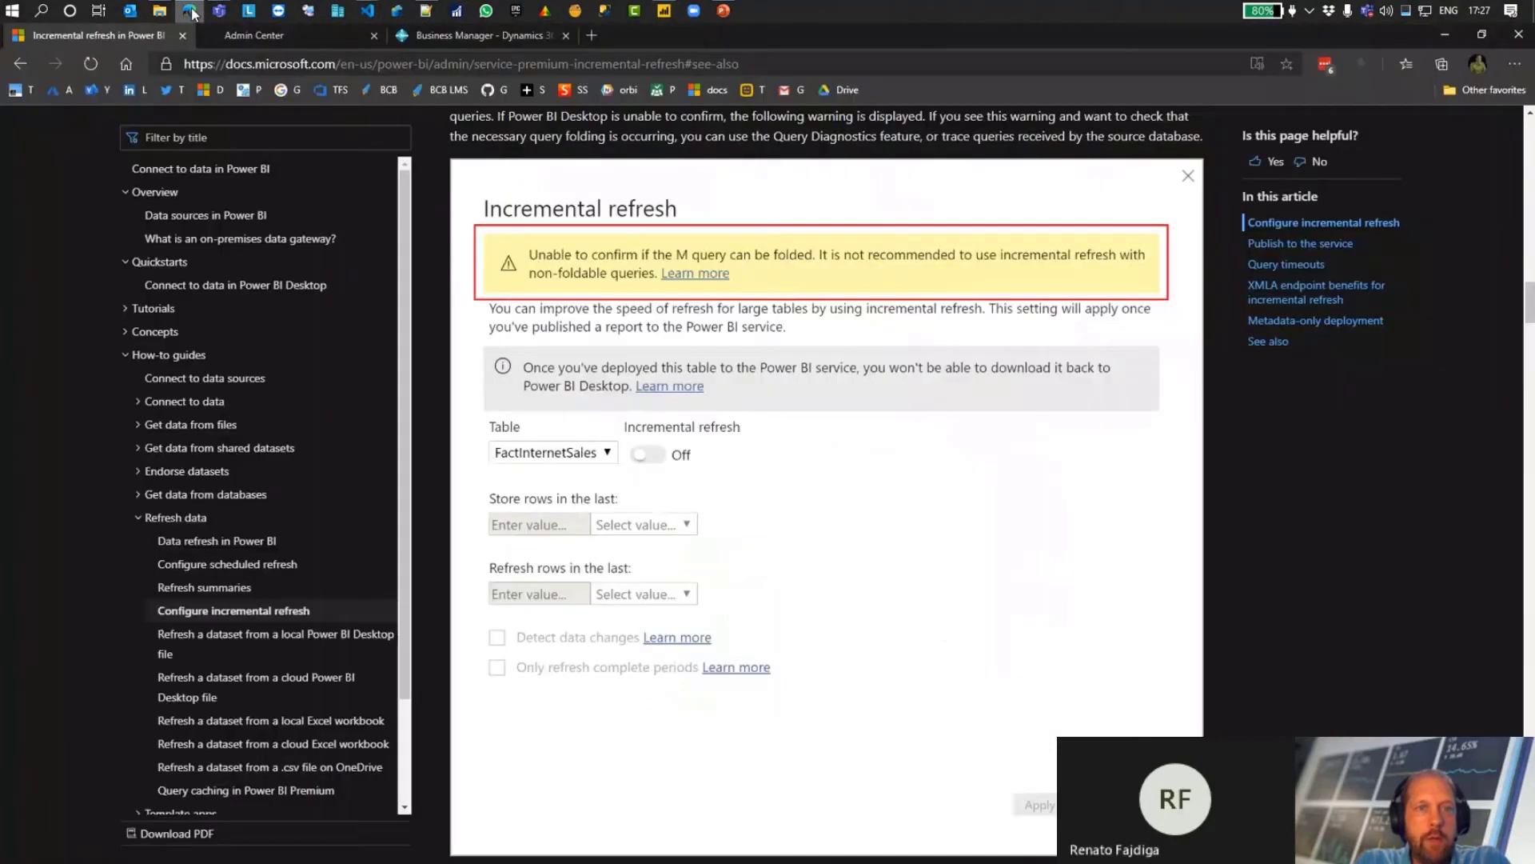
click(450, 35)
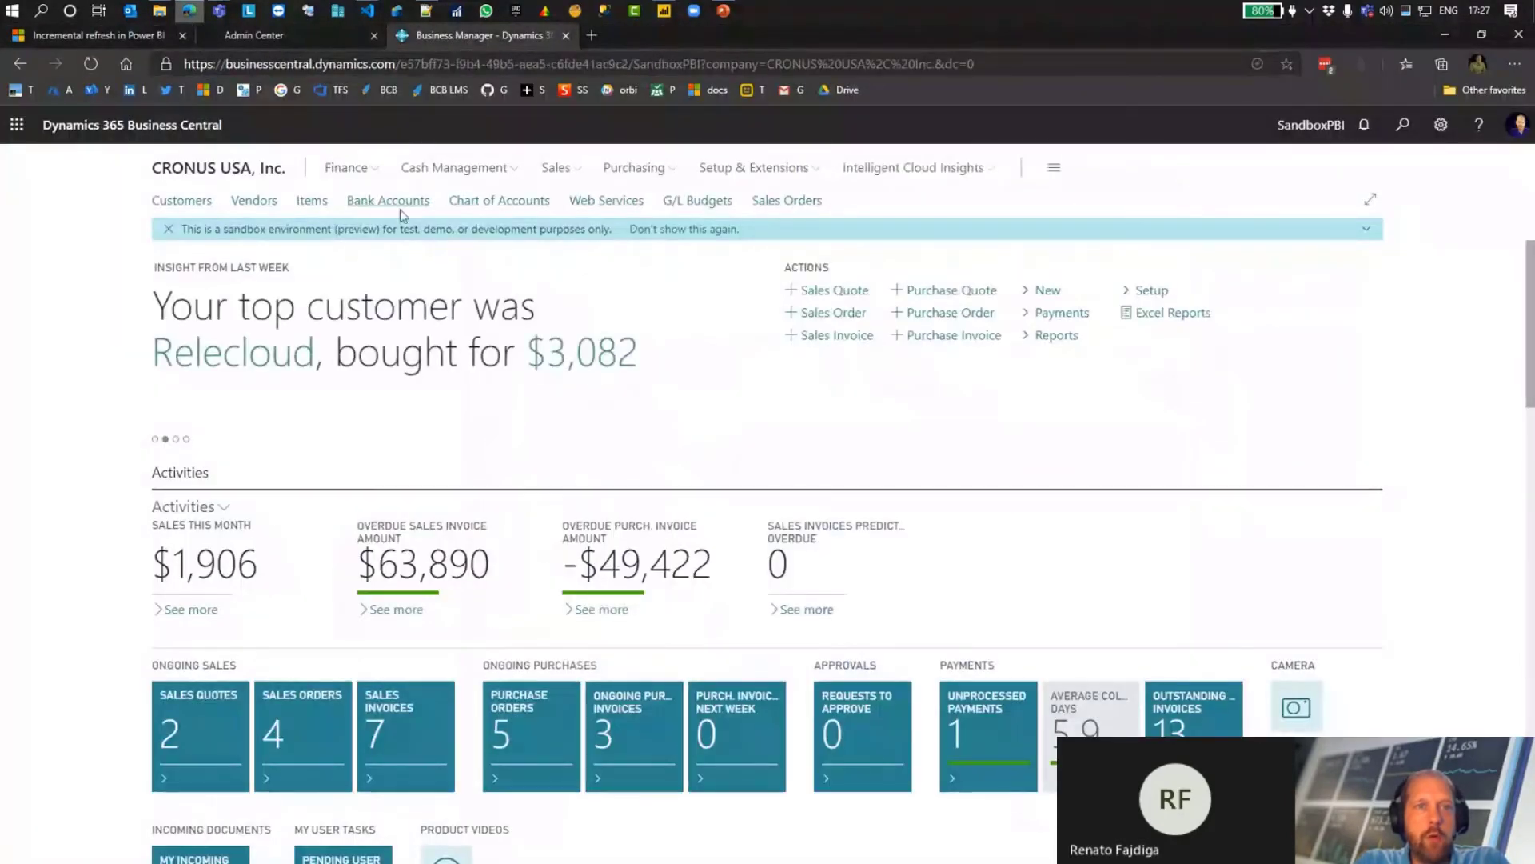
click(556, 167)
click(356, 200)
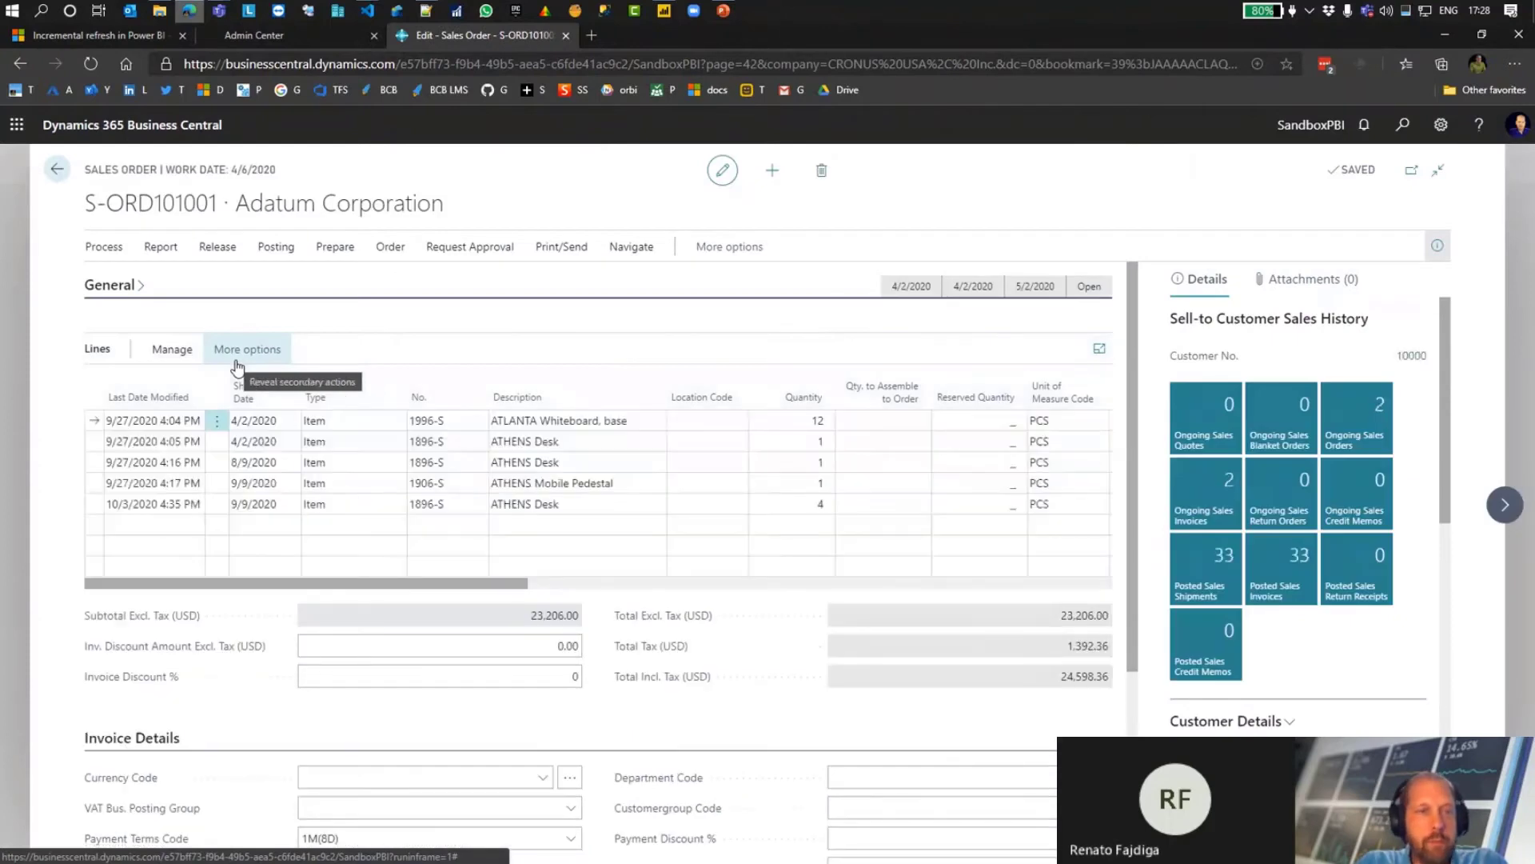
Step: Add a new sales line of type Item for 1896-S, ATHENS Desk, with quantity 5
click(338, 525)
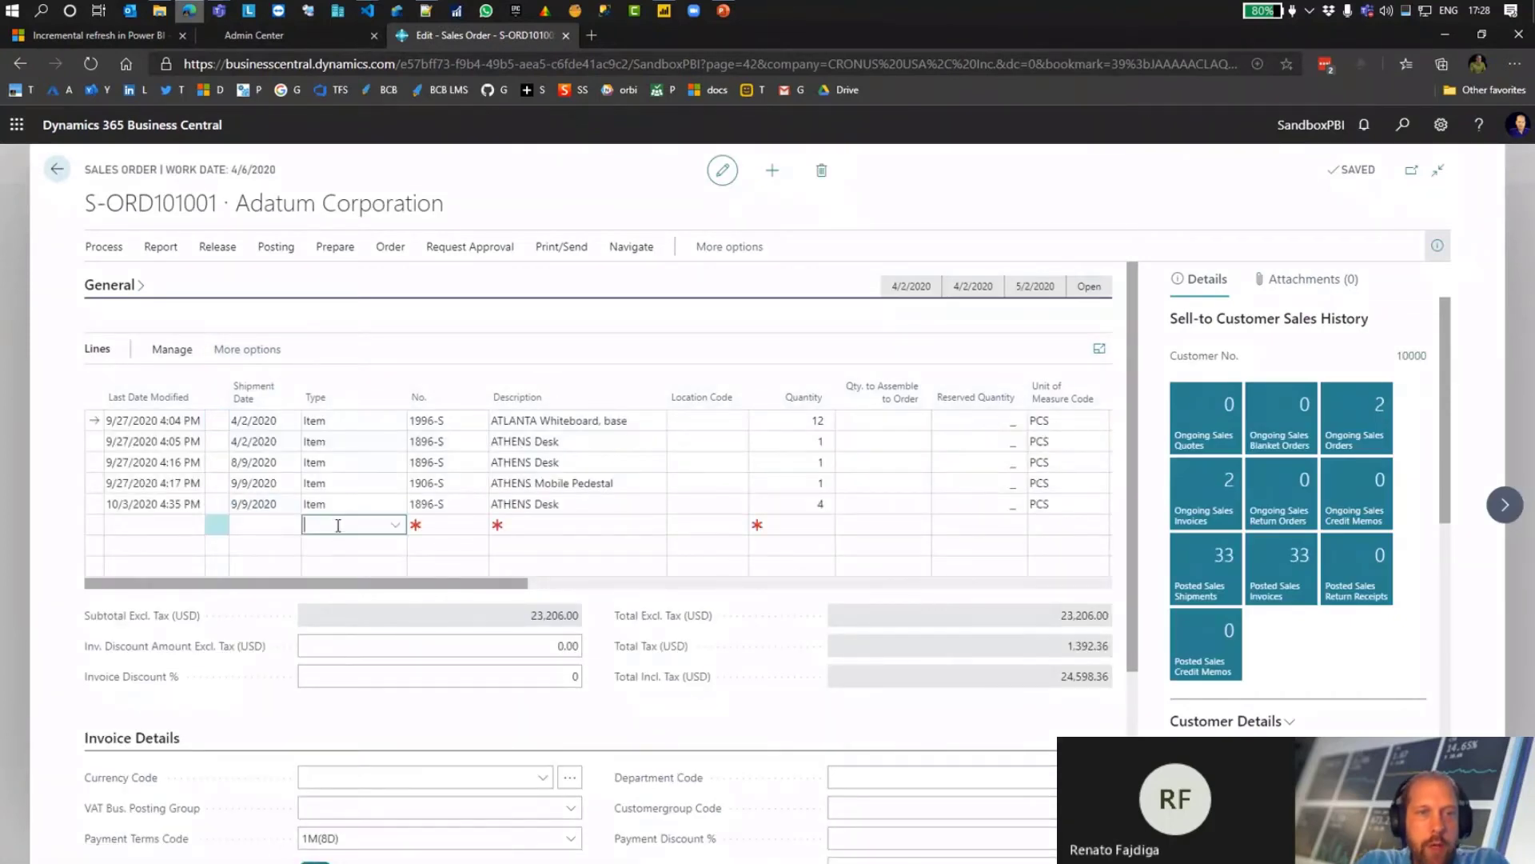
click(394, 524)
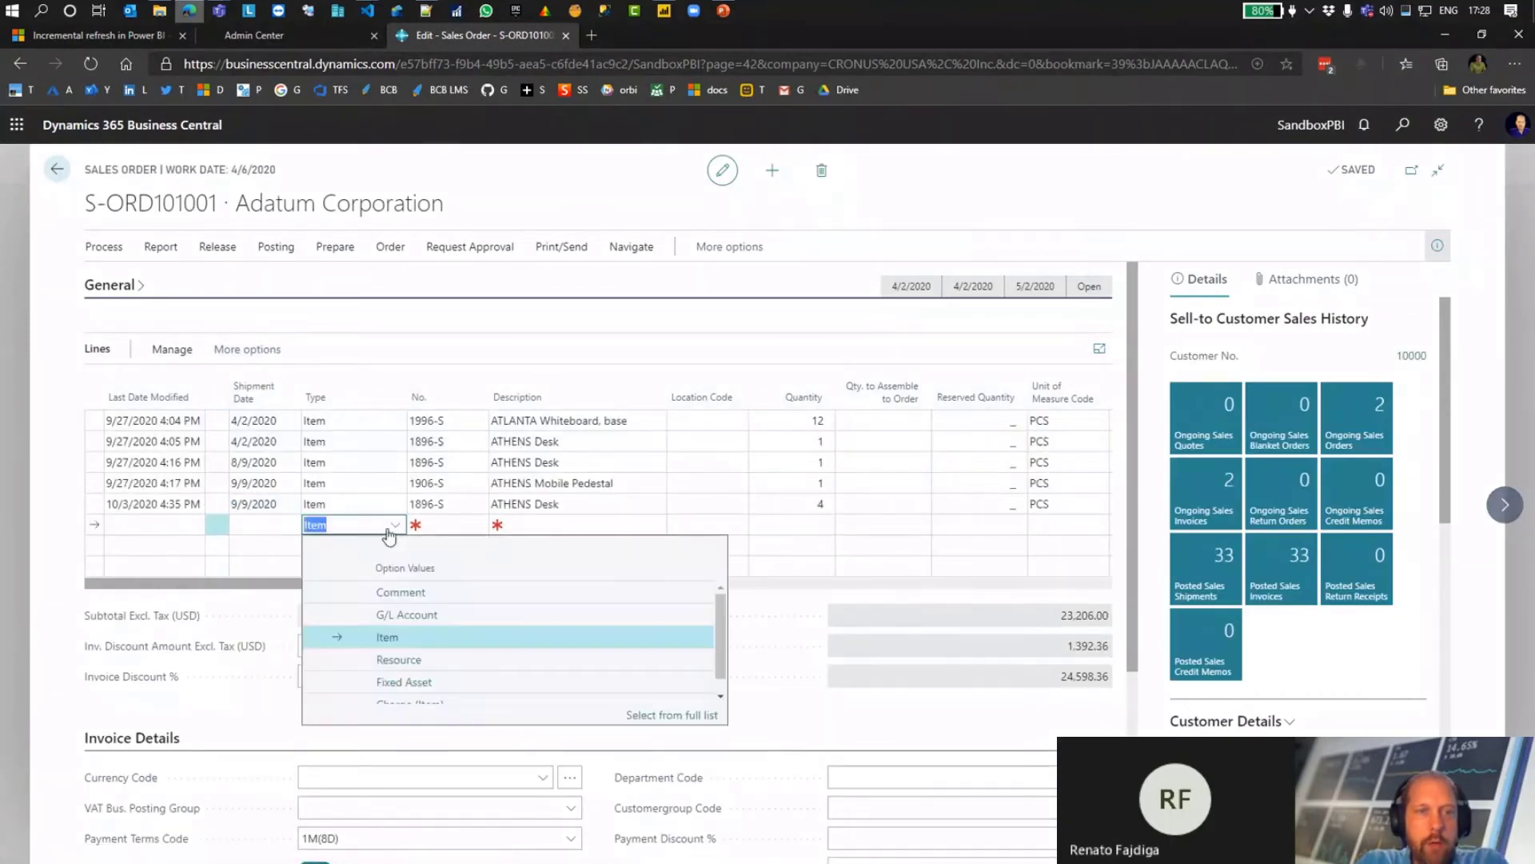
click(381, 637)
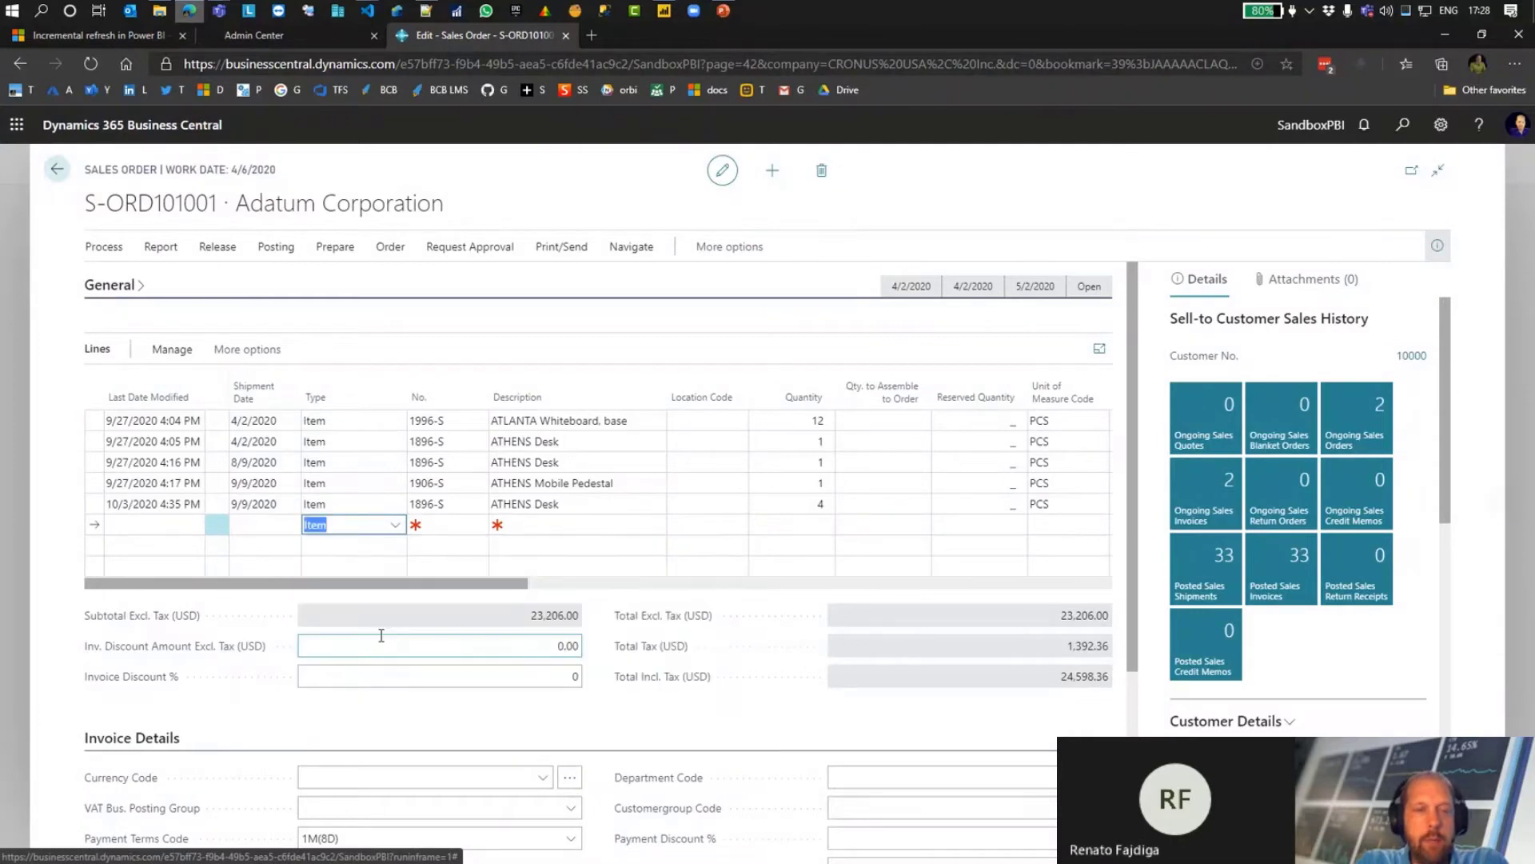
key(Tab)
click(479, 525)
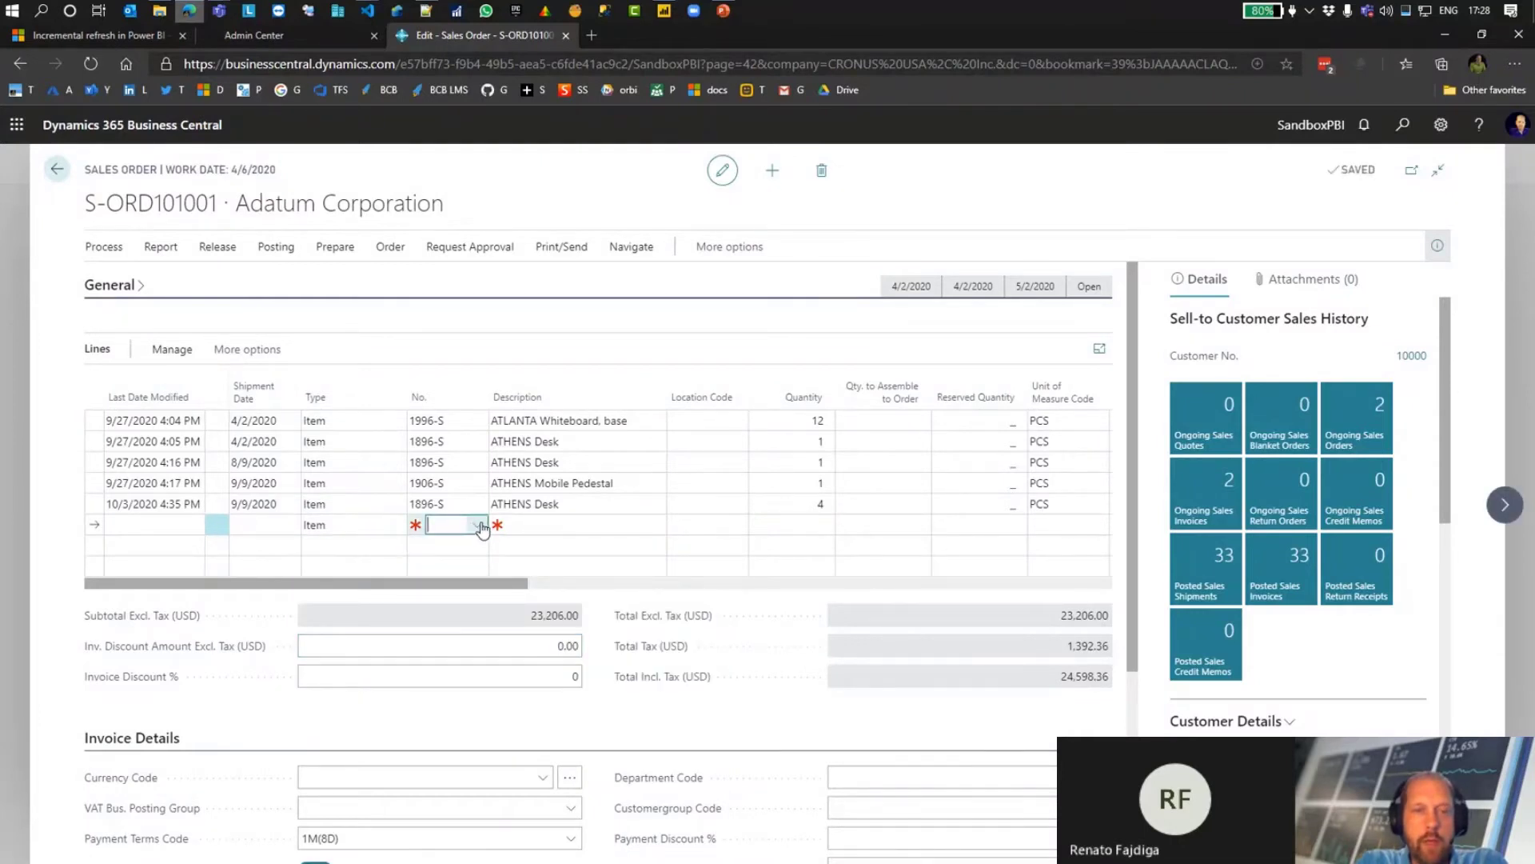
click(463, 596)
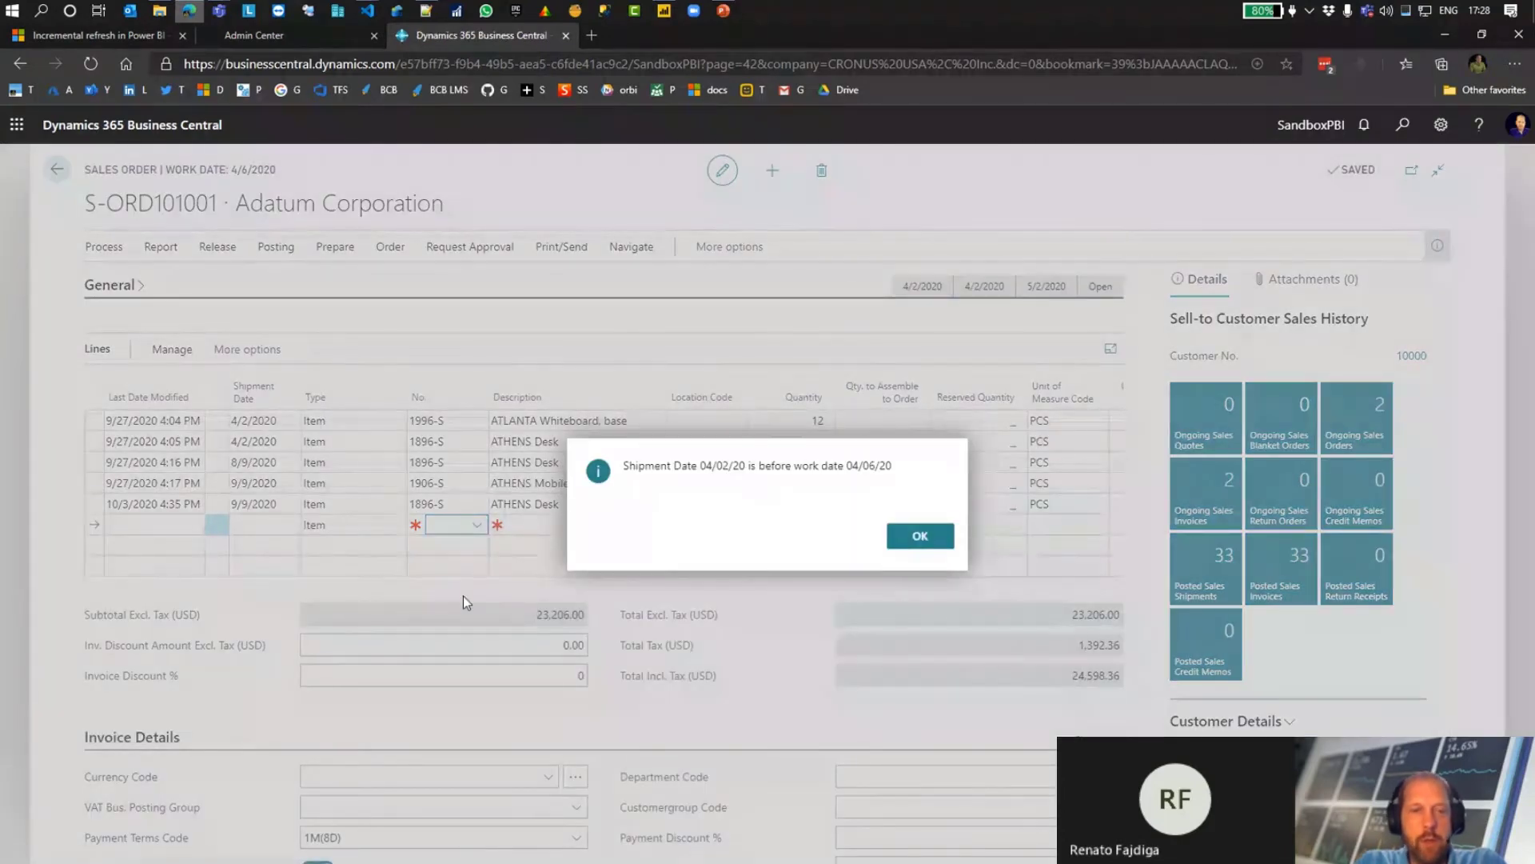
key(Return)
key(Tab)
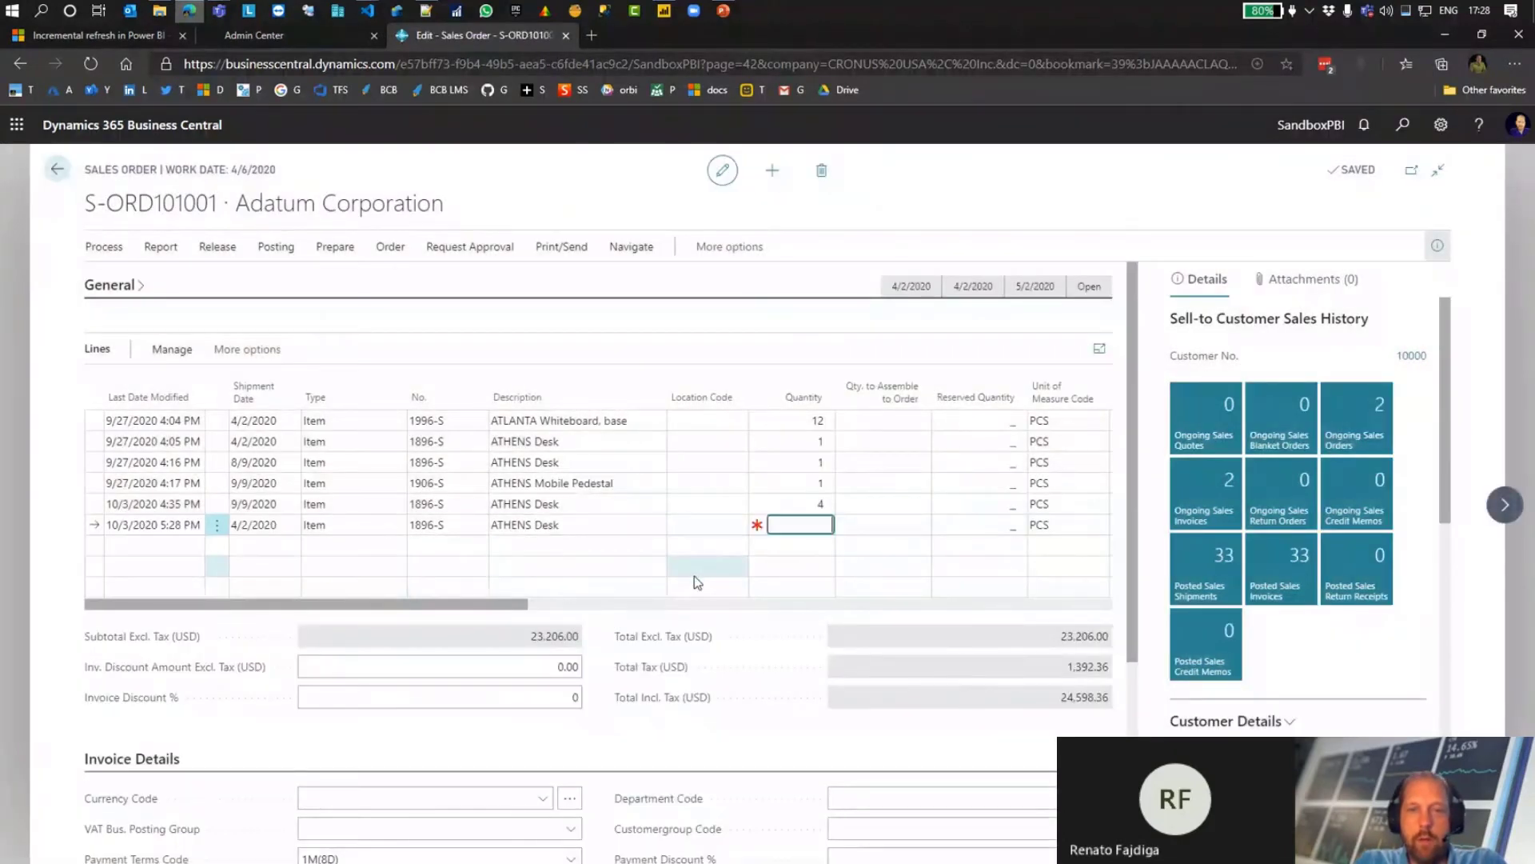
text(5)
key(Up)
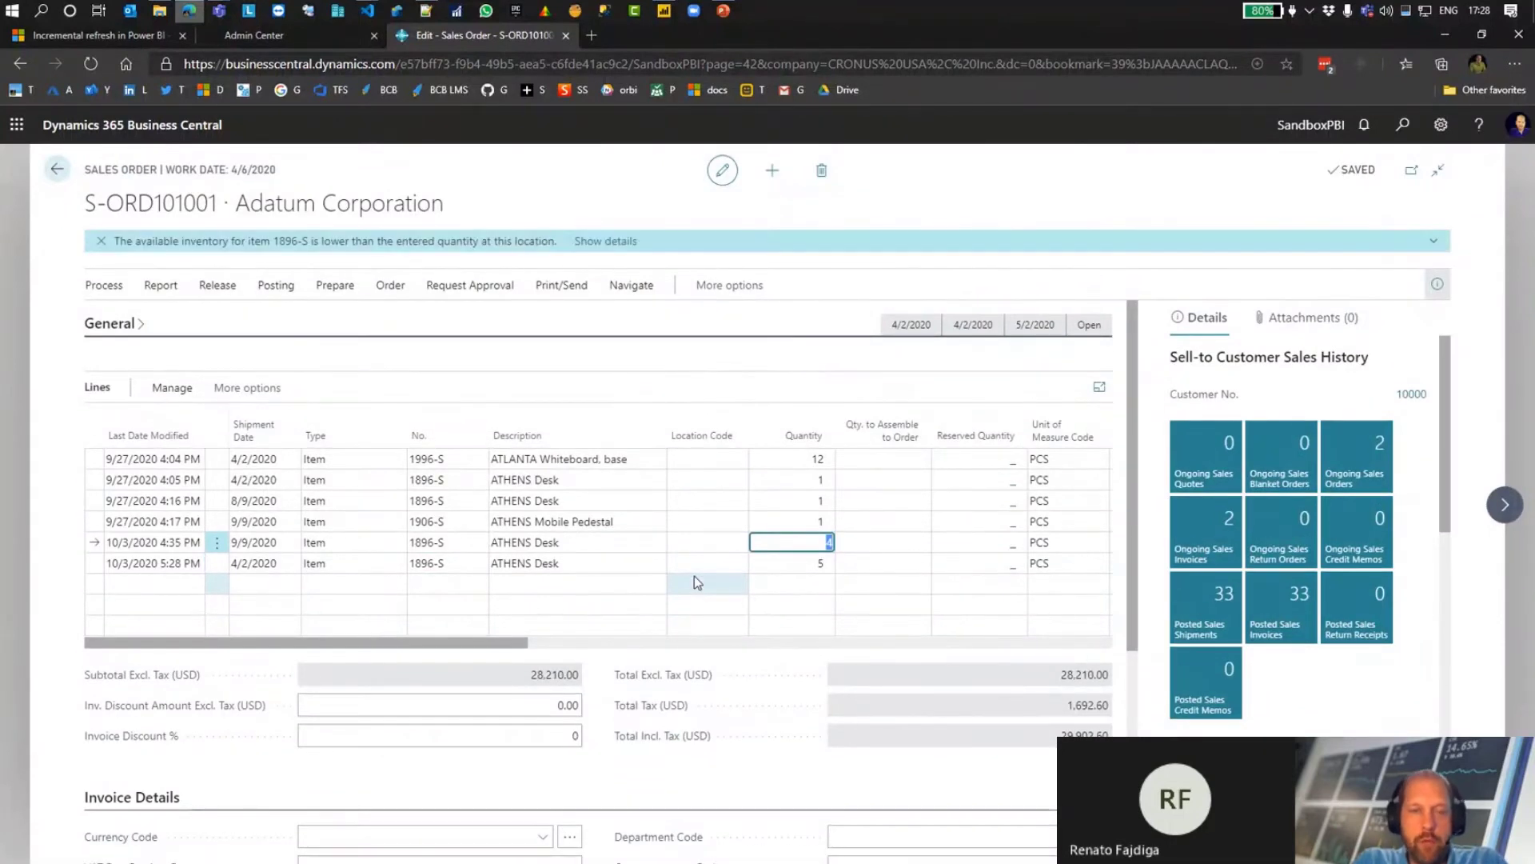
Step: Set the new ATHENS Desk line's shipment date to 10/10/2020
click(605, 564)
key(shift+Tab)
key(shift+Tab)
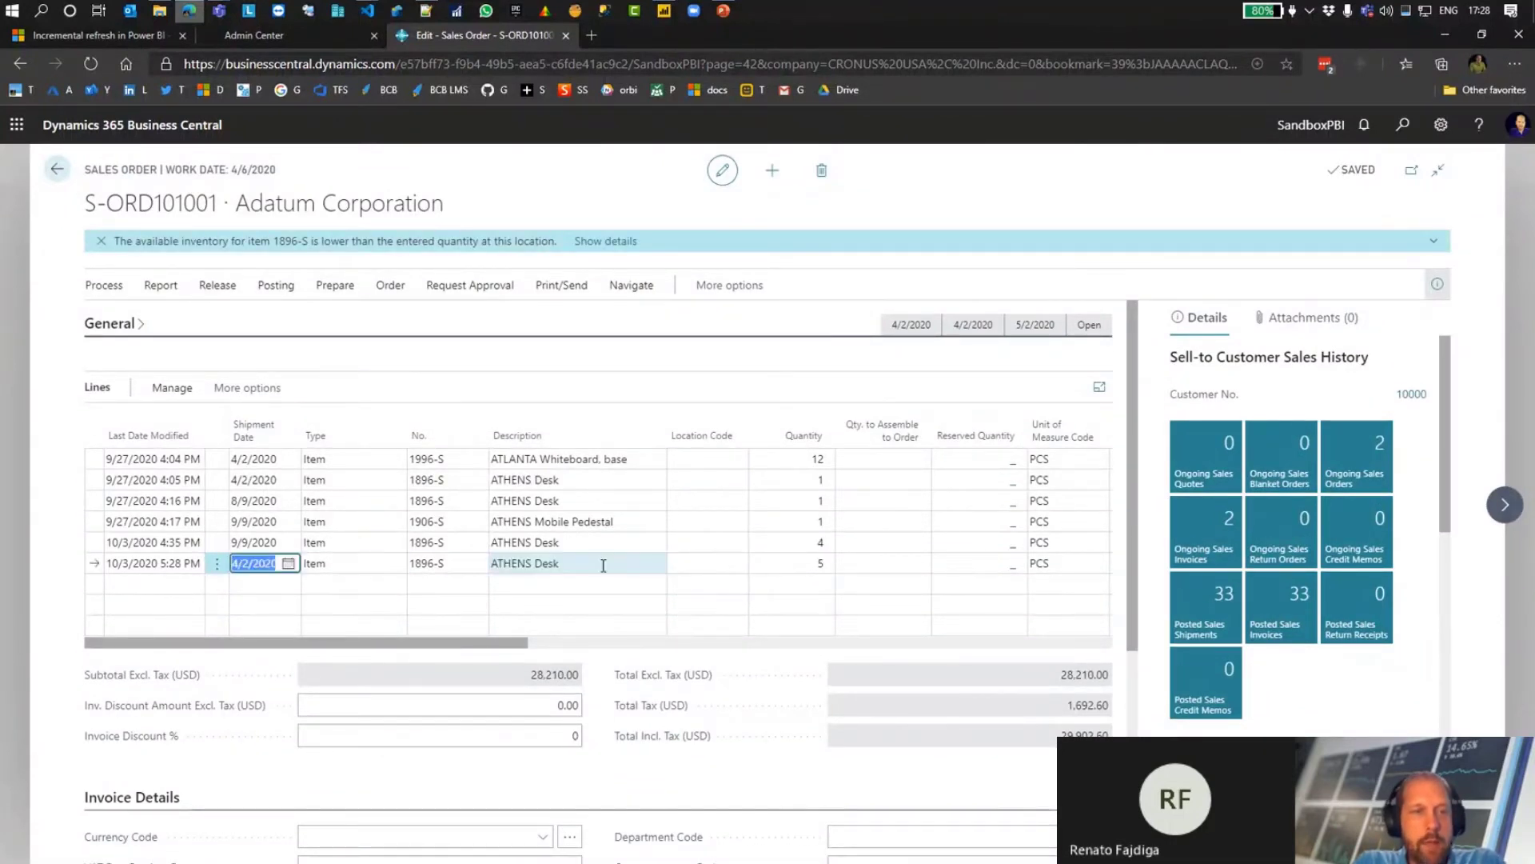
text(10/10)
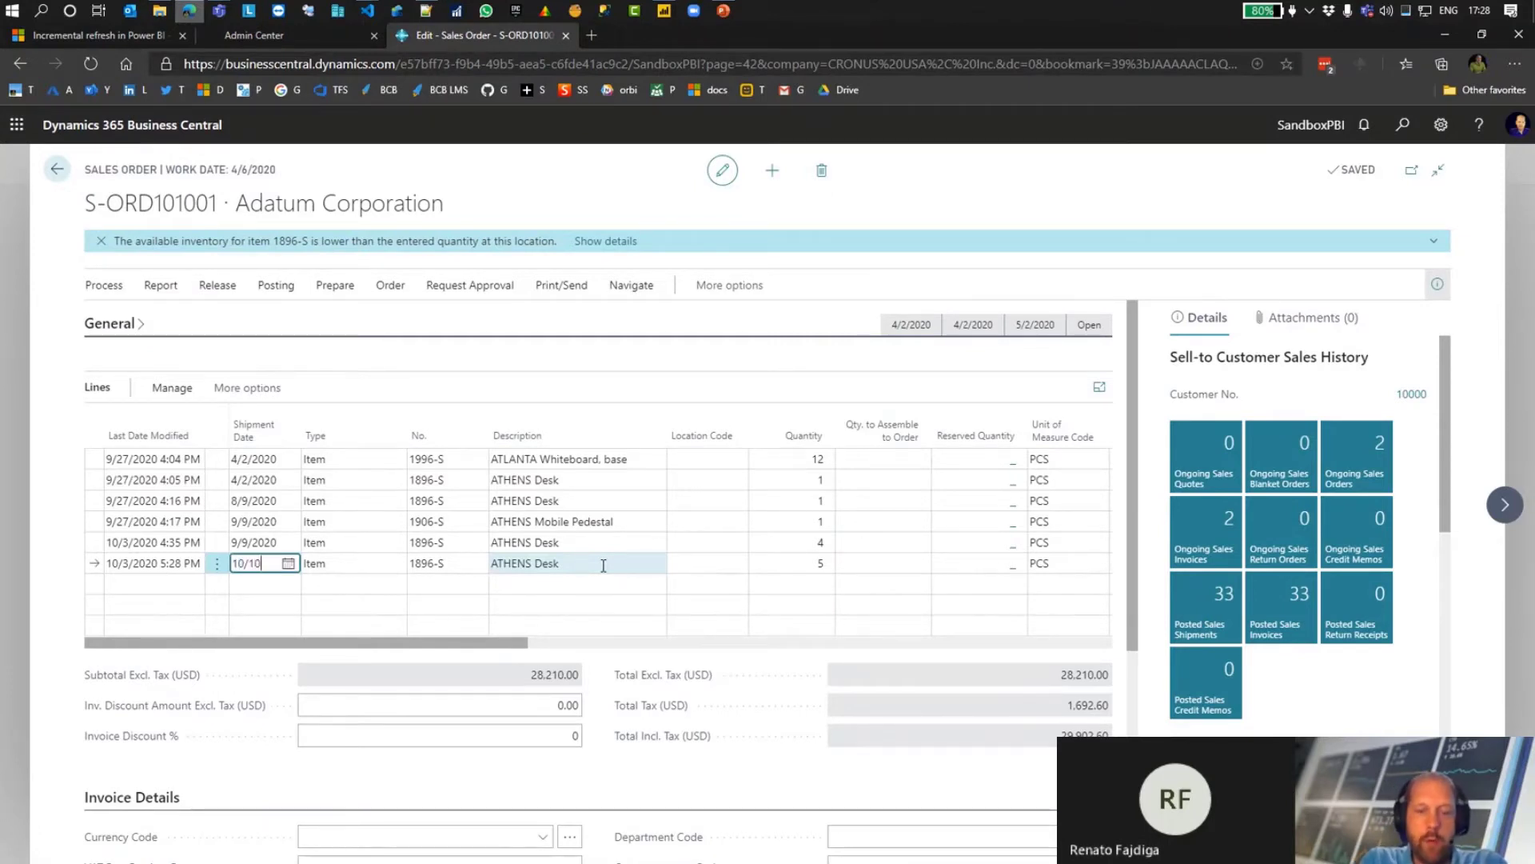
text(/2020)
key(Tab)
key(shift+Tab)
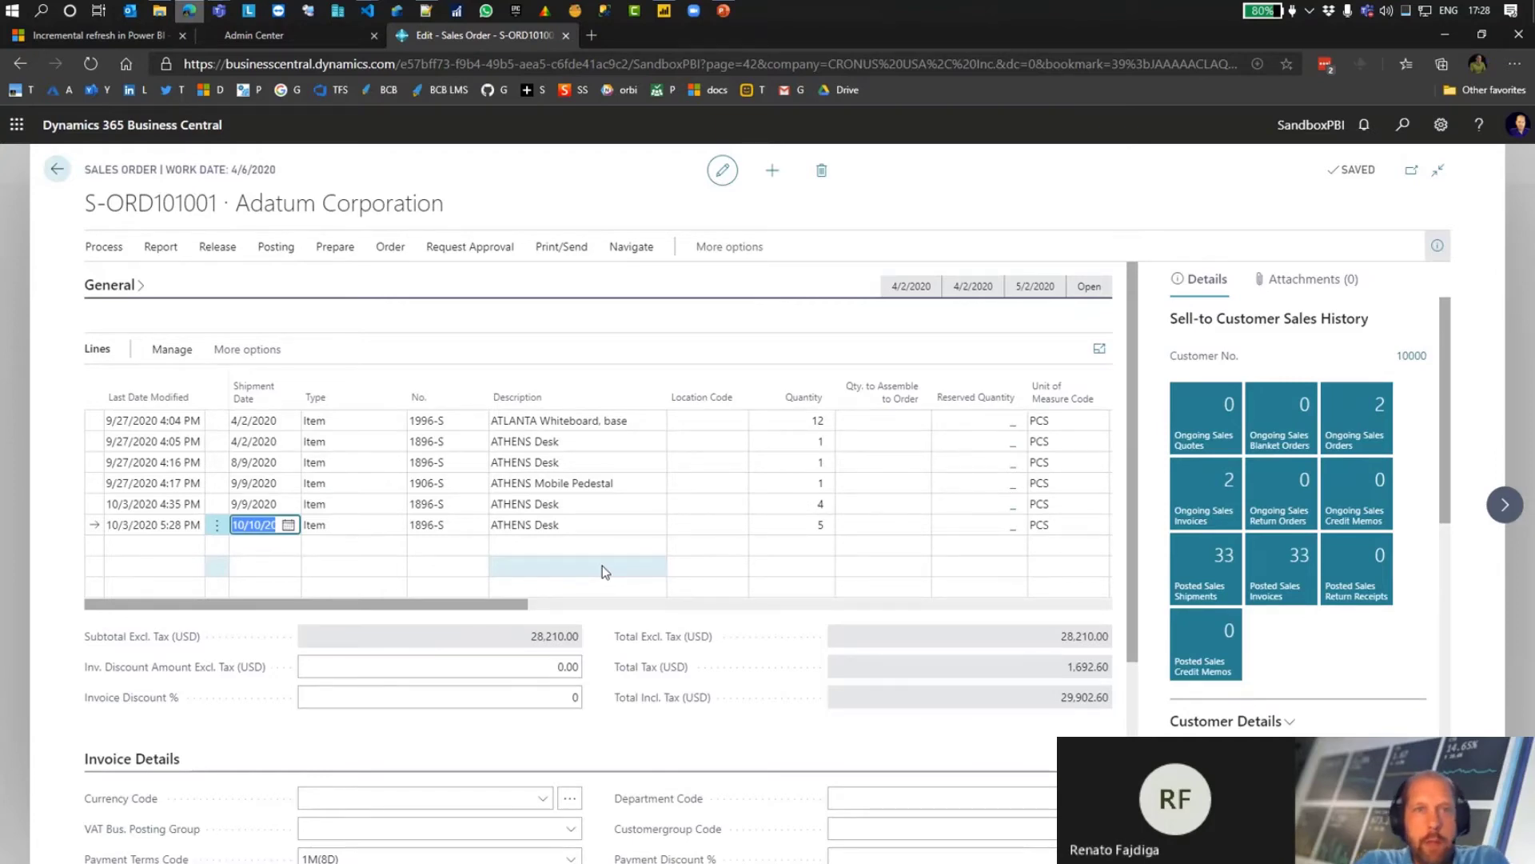
Step: Return to the sales lines report in Power BI Desktop and refresh its data
click(1444, 35)
click(424, 108)
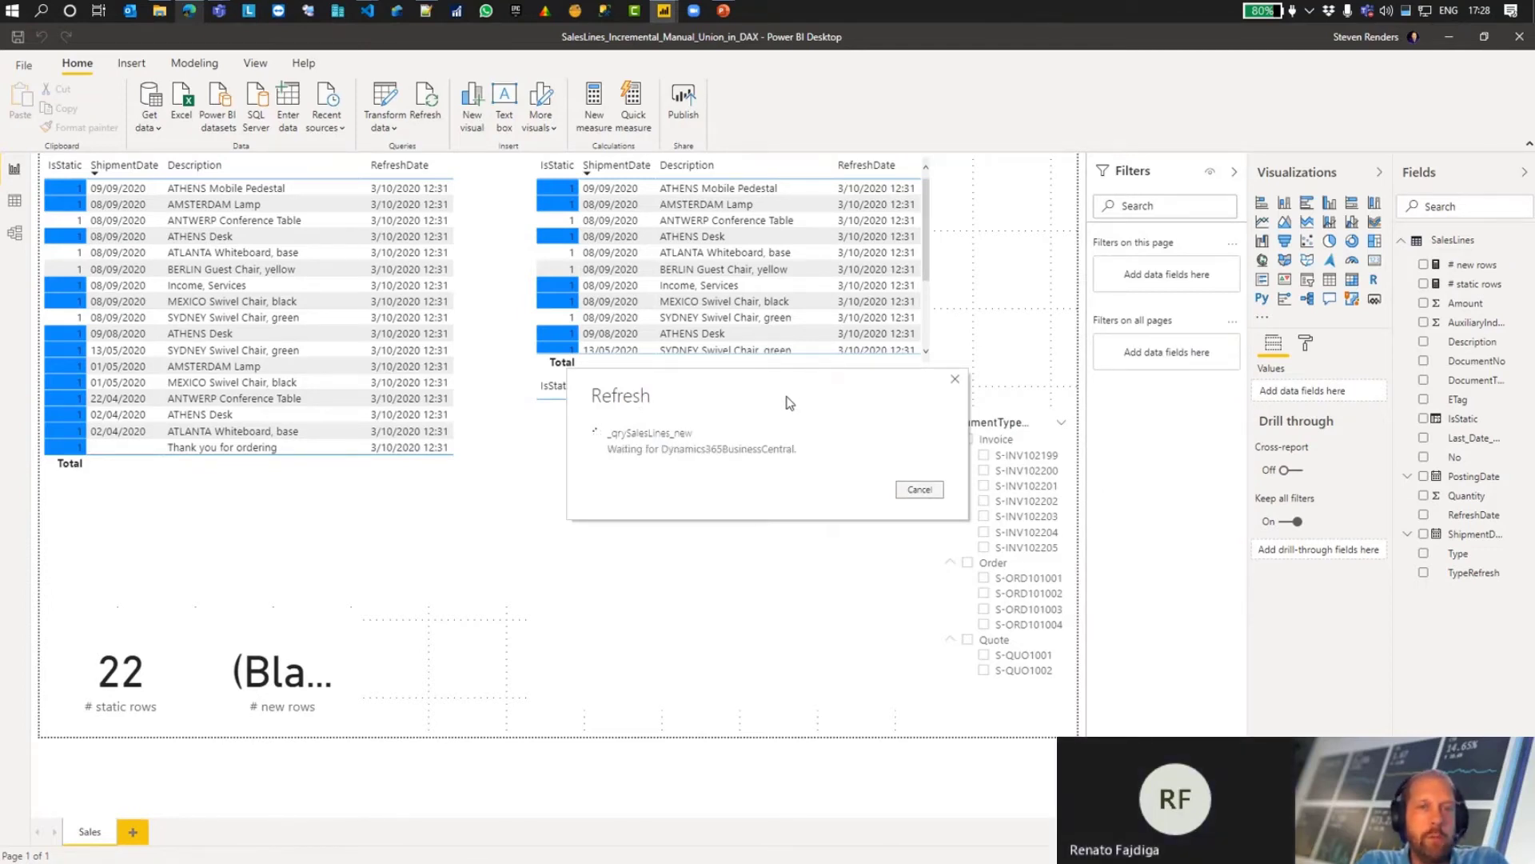
Step: Check the refreshed report's table of new rows for the ATHENS Desk line dated 10/10/2020
drag(782, 387, 671, 547)
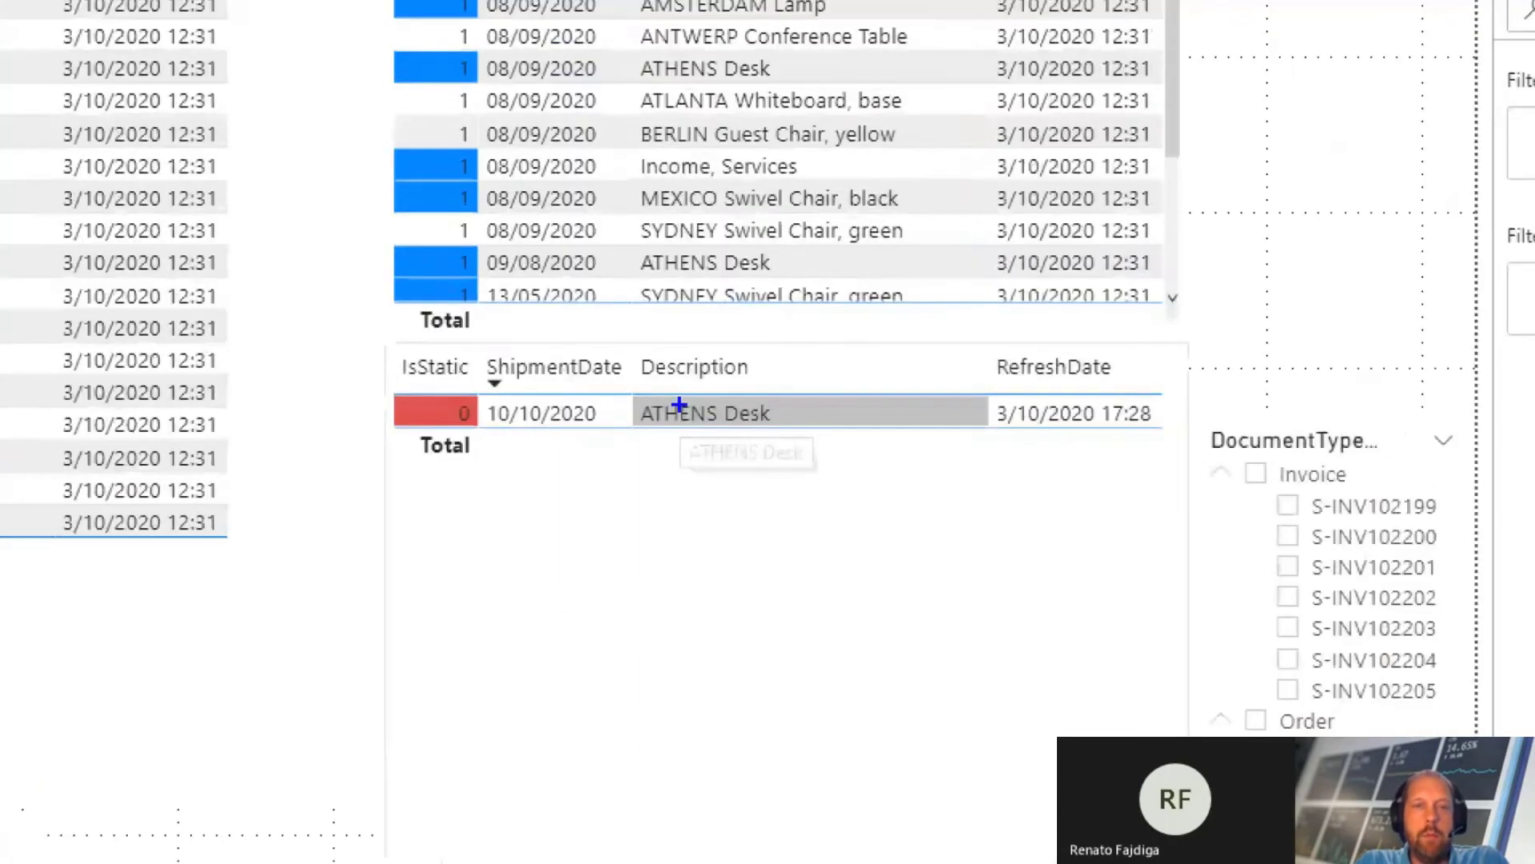
mouse_move(348, 343)
mouse_down()
mouse_move(641, 439)
mouse_move(877, 440)
mouse_up()
key(Escape)
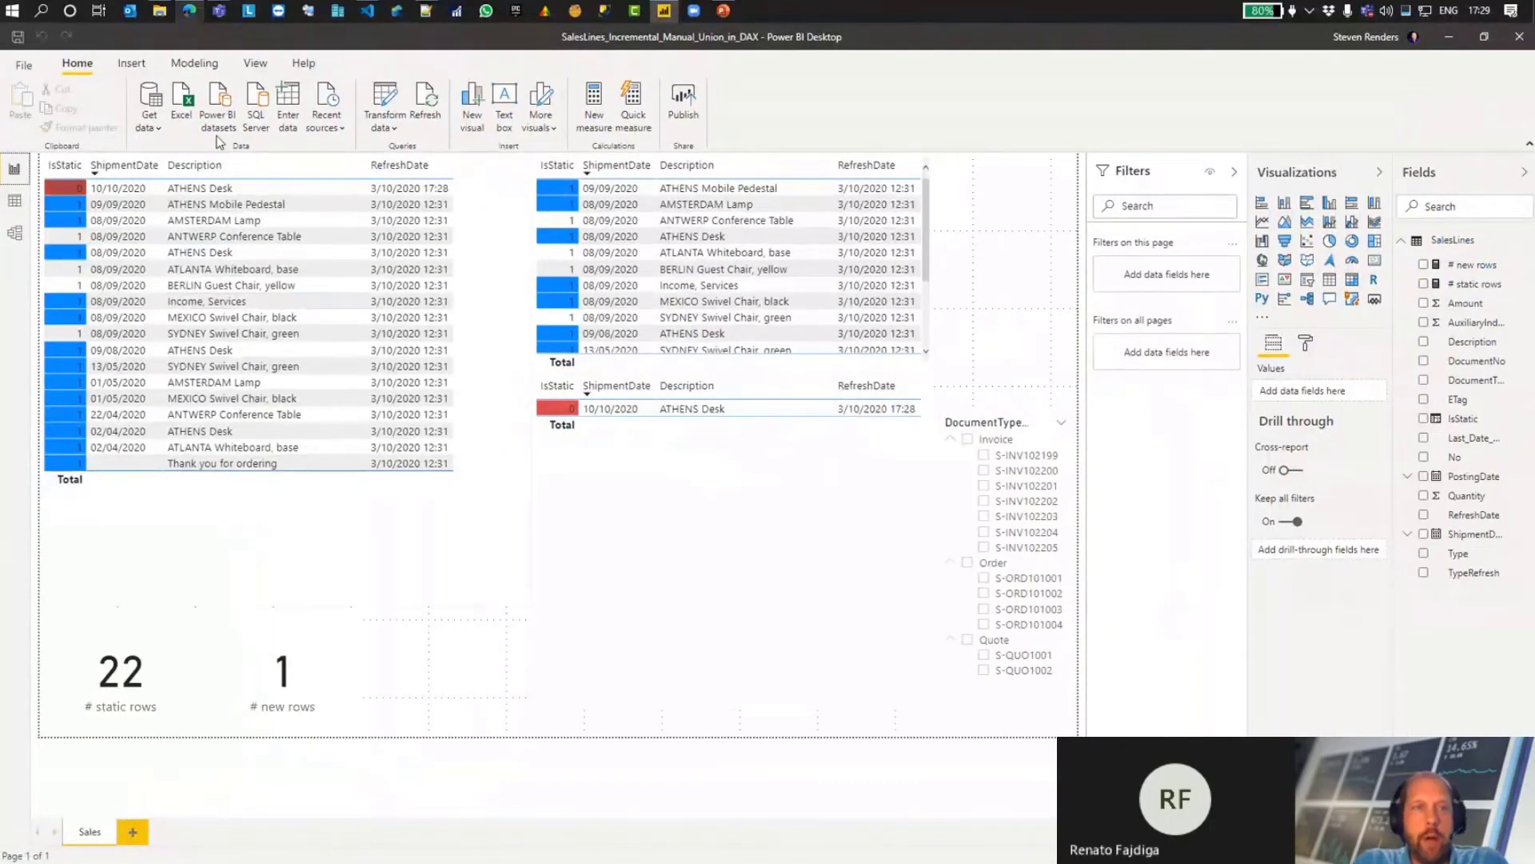
Step: Check the load and report refresh options of _qrySalesLines_fixed and _qrySalesLines_new in the Power Query Editor
click(384, 97)
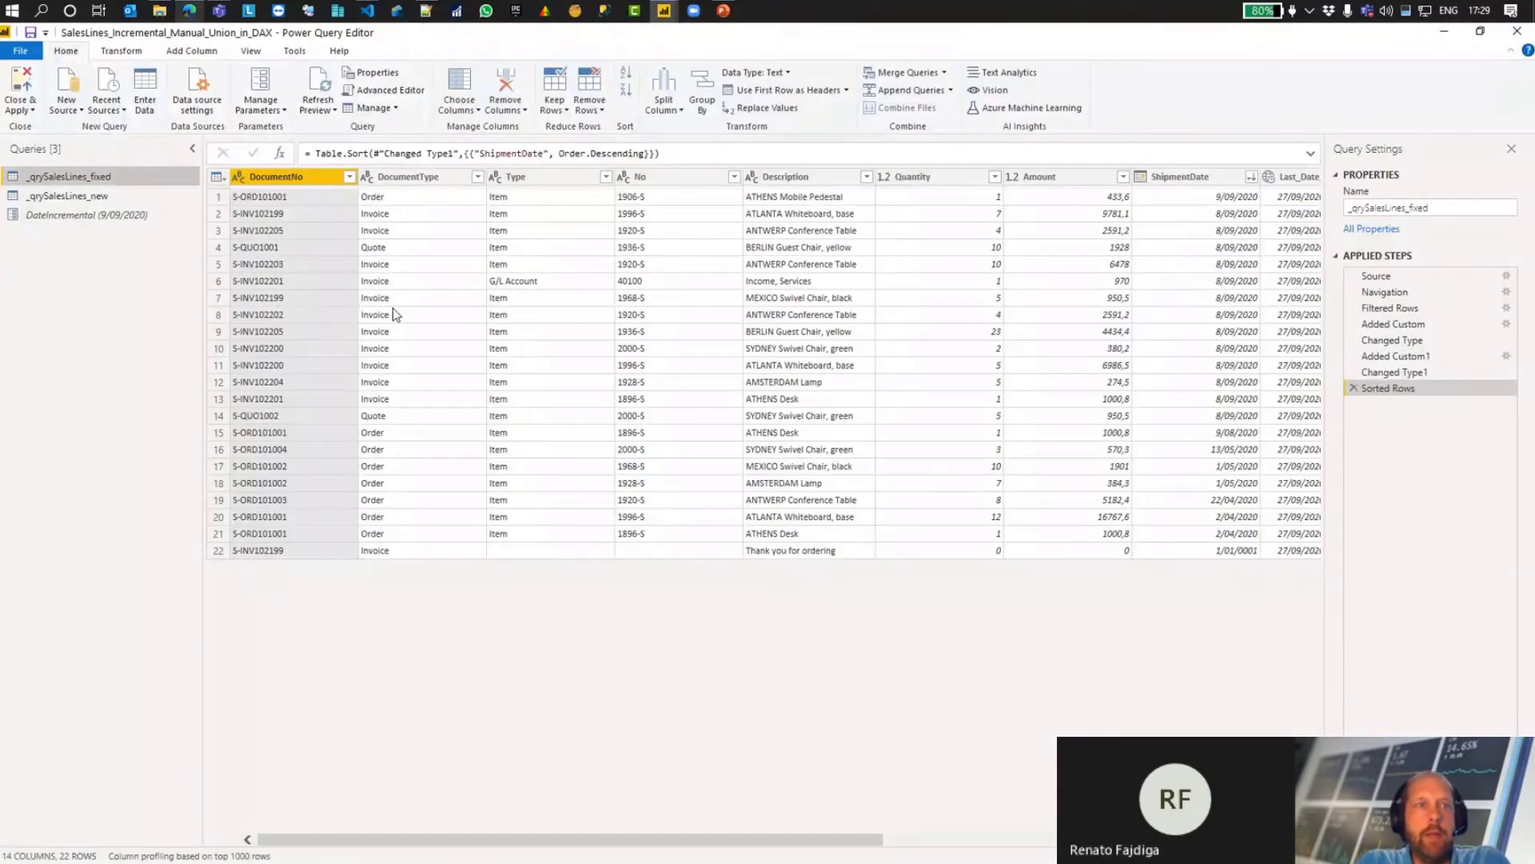
right_click(80, 177)
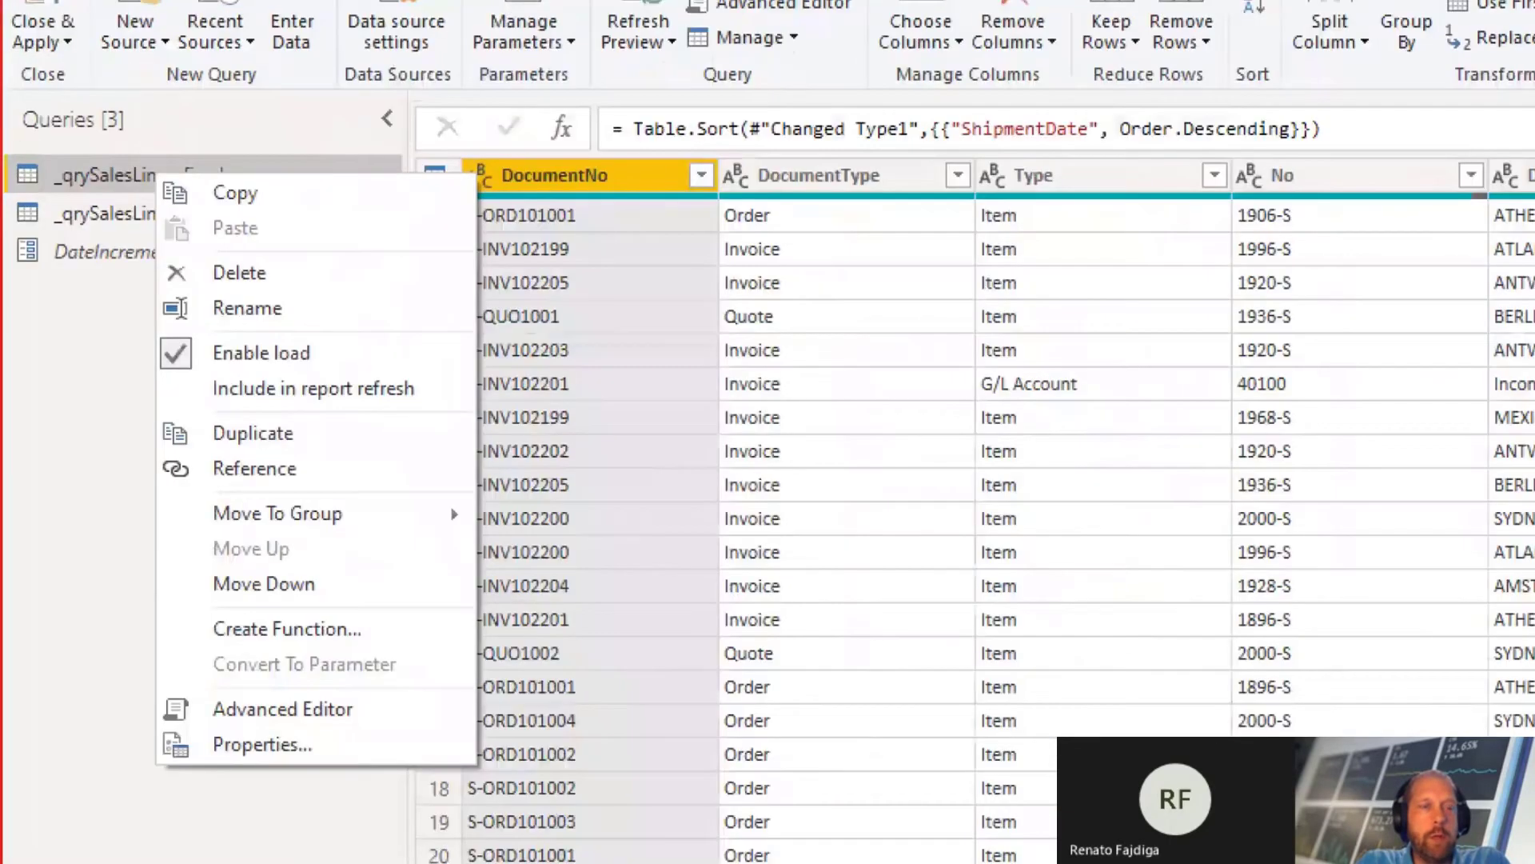
drag(436, 388, 520, 390)
drag(334, 344, 389, 308)
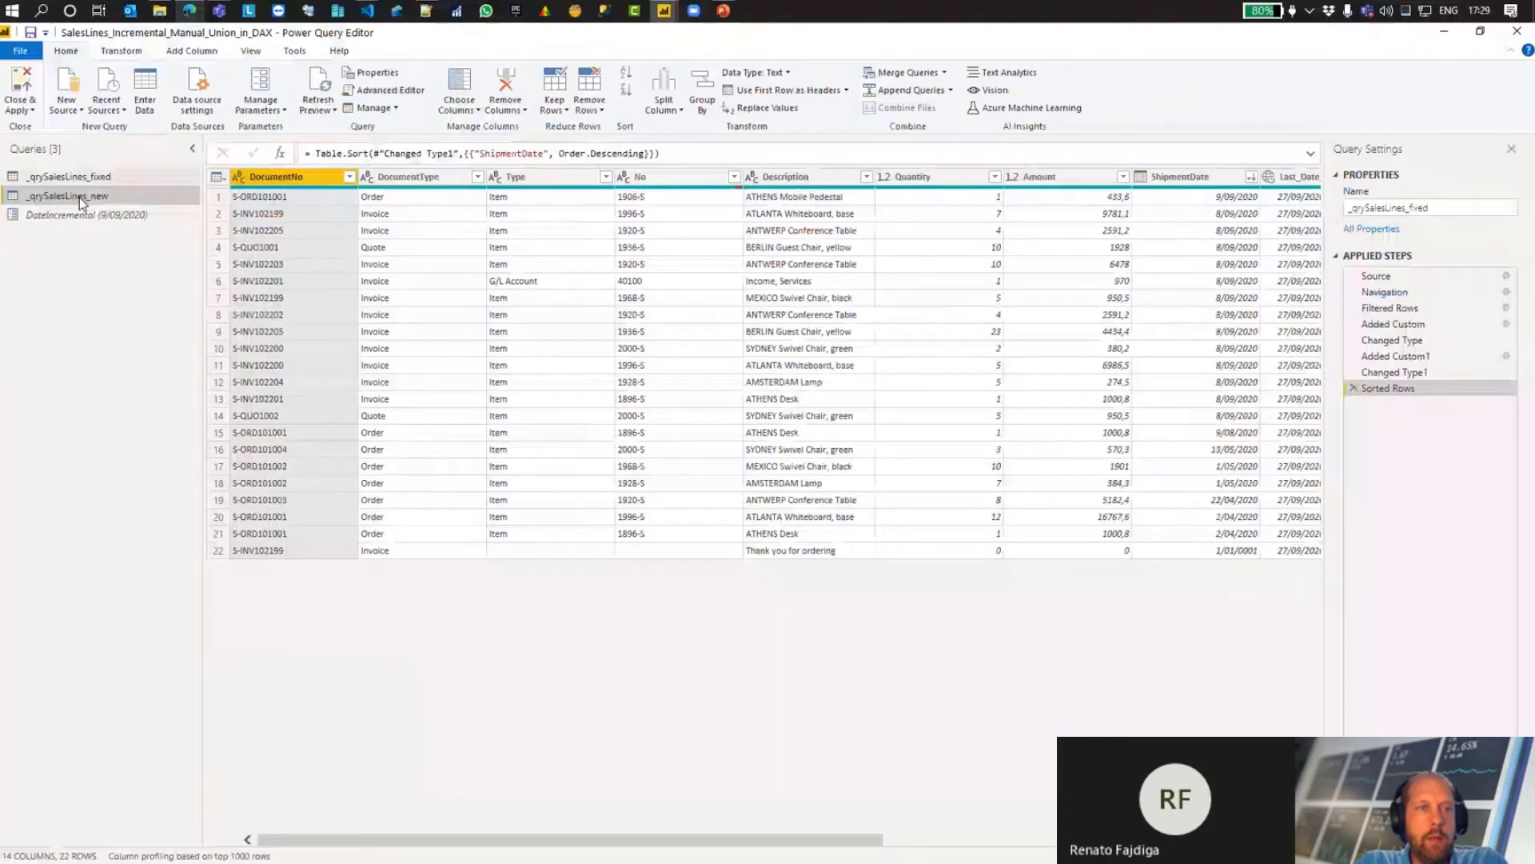
right_click(79, 197)
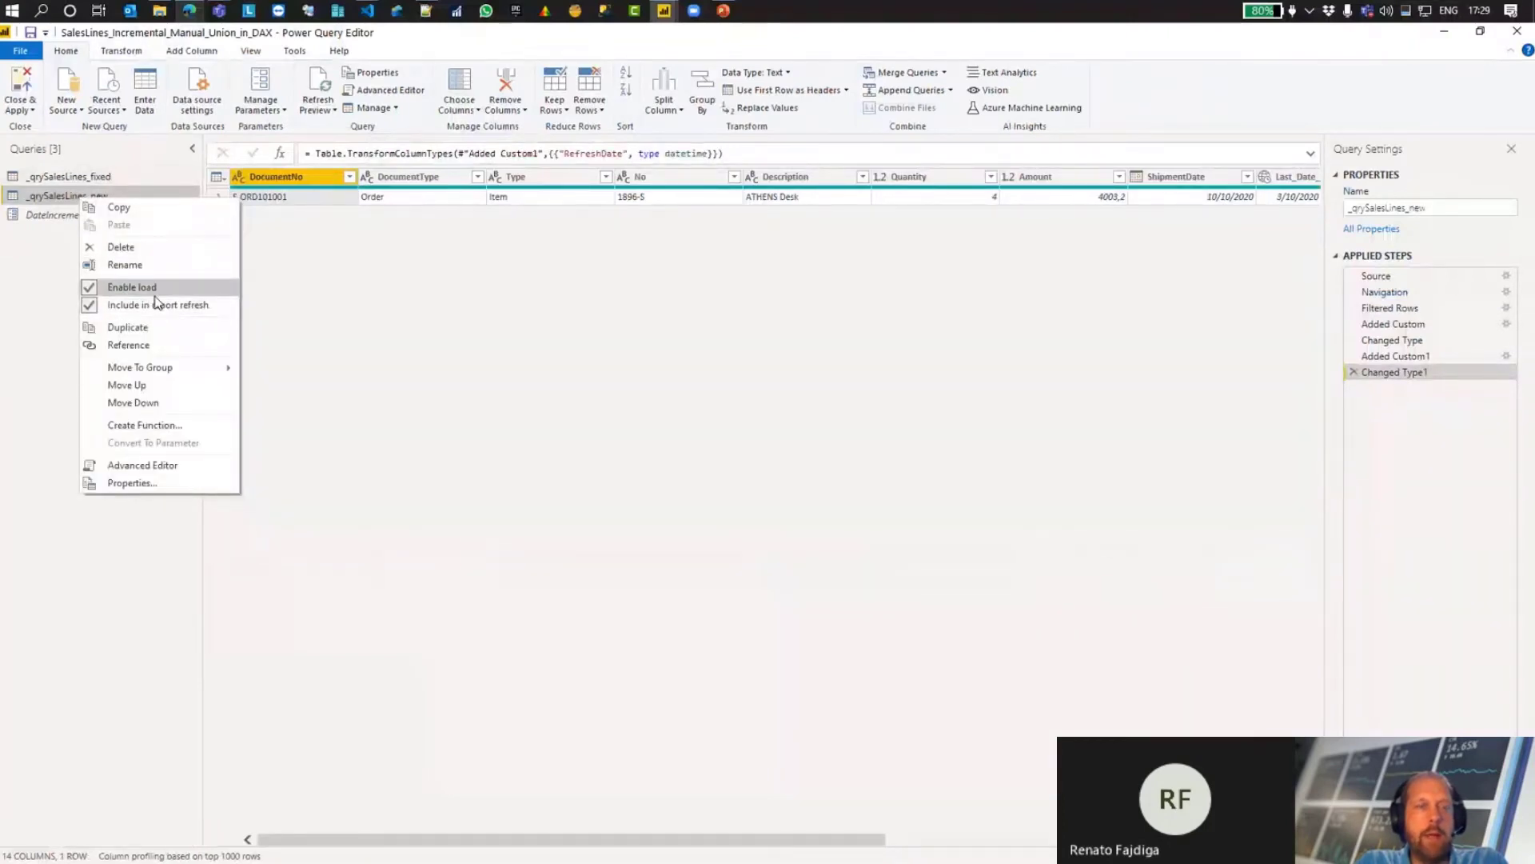
click(1514, 36)
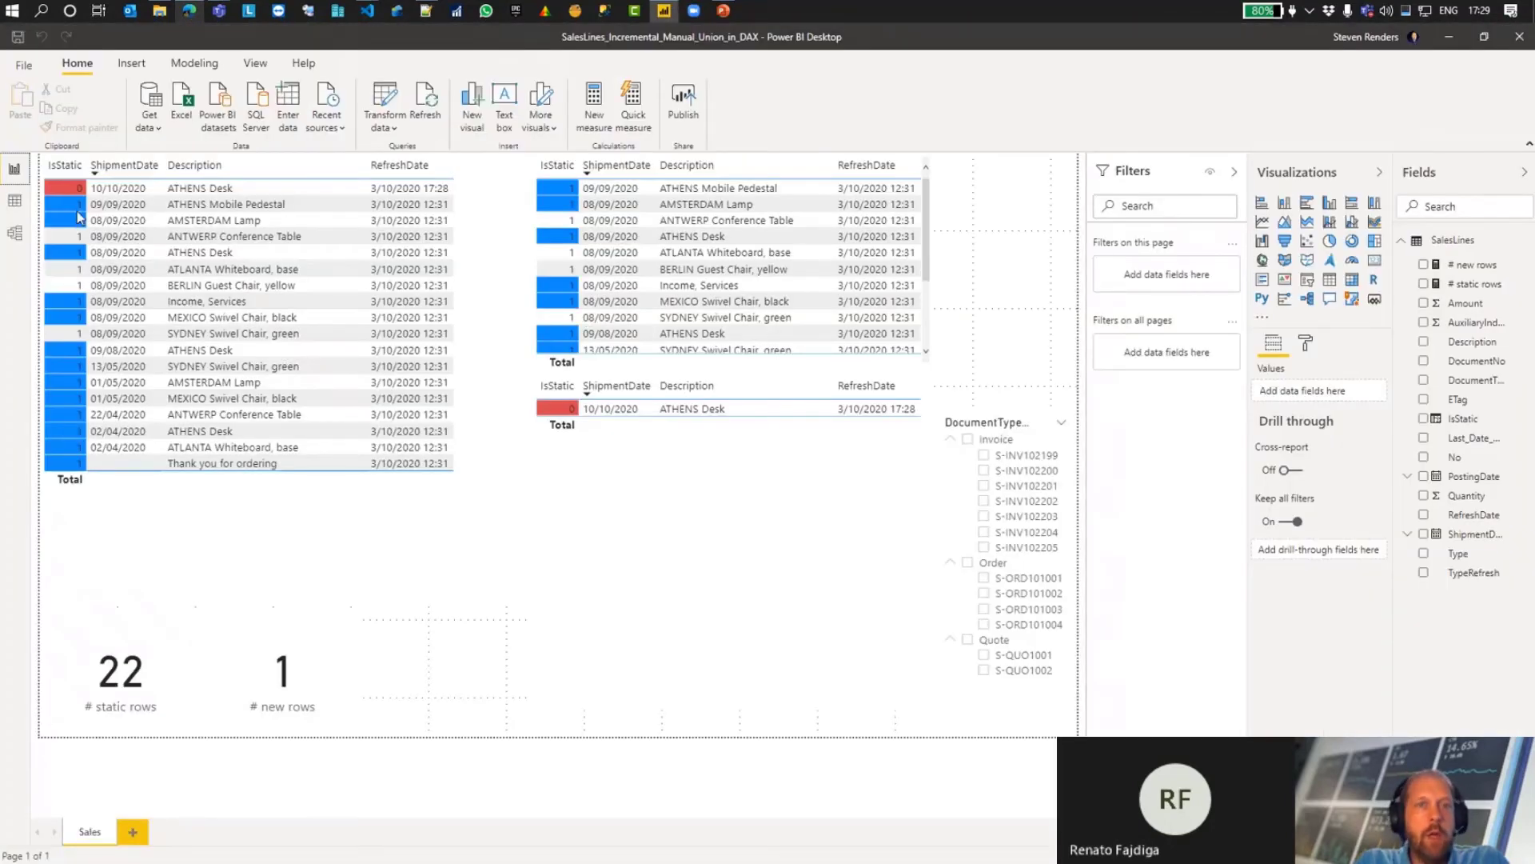
Step: Examine the DAX UNION formula that defines the SalesLines table, together with its combined rows
click(15, 232)
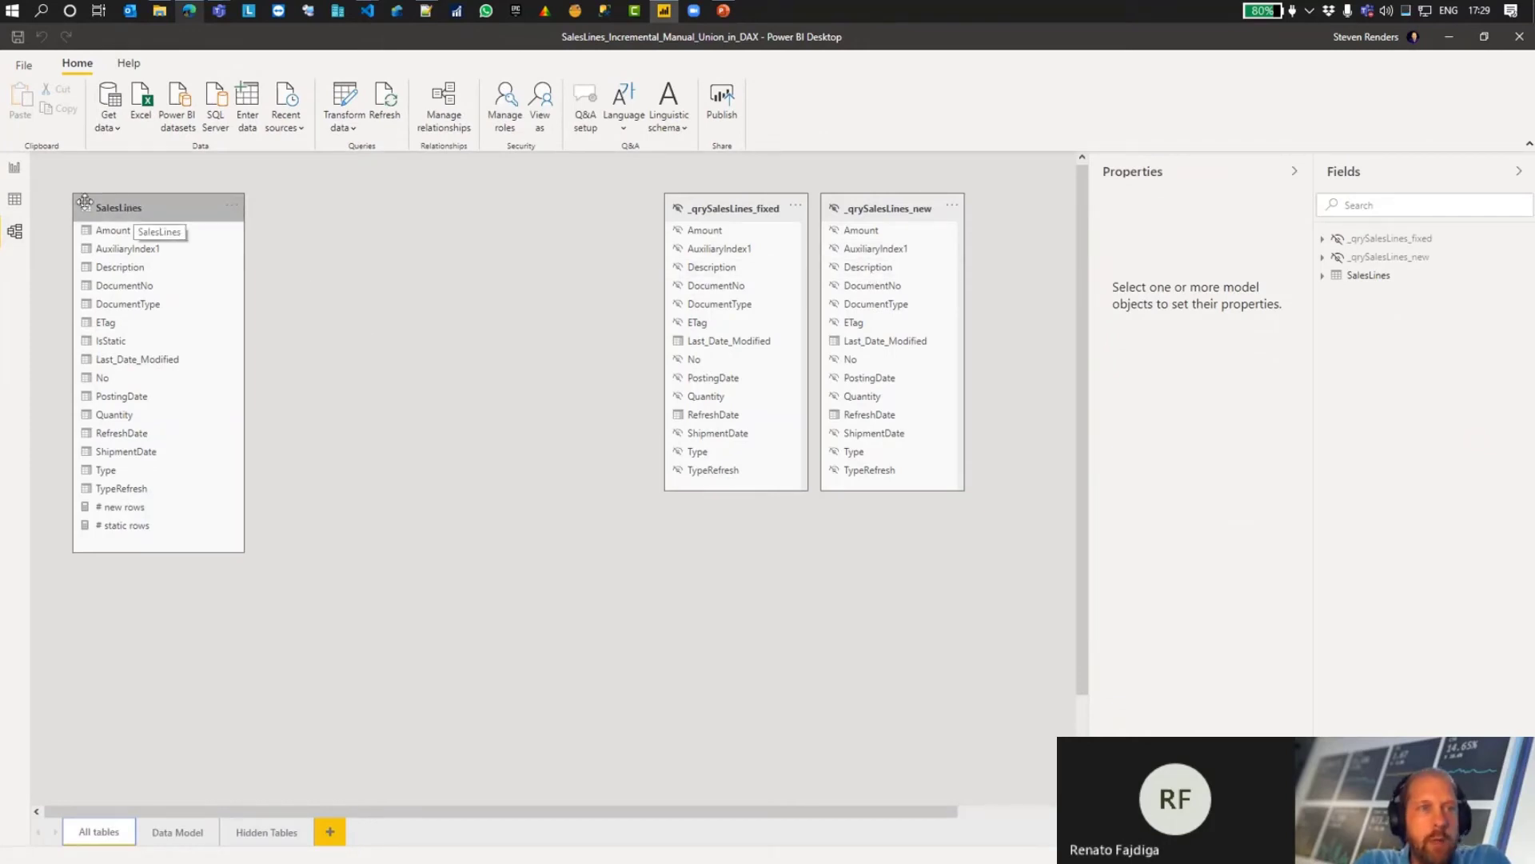
click(14, 198)
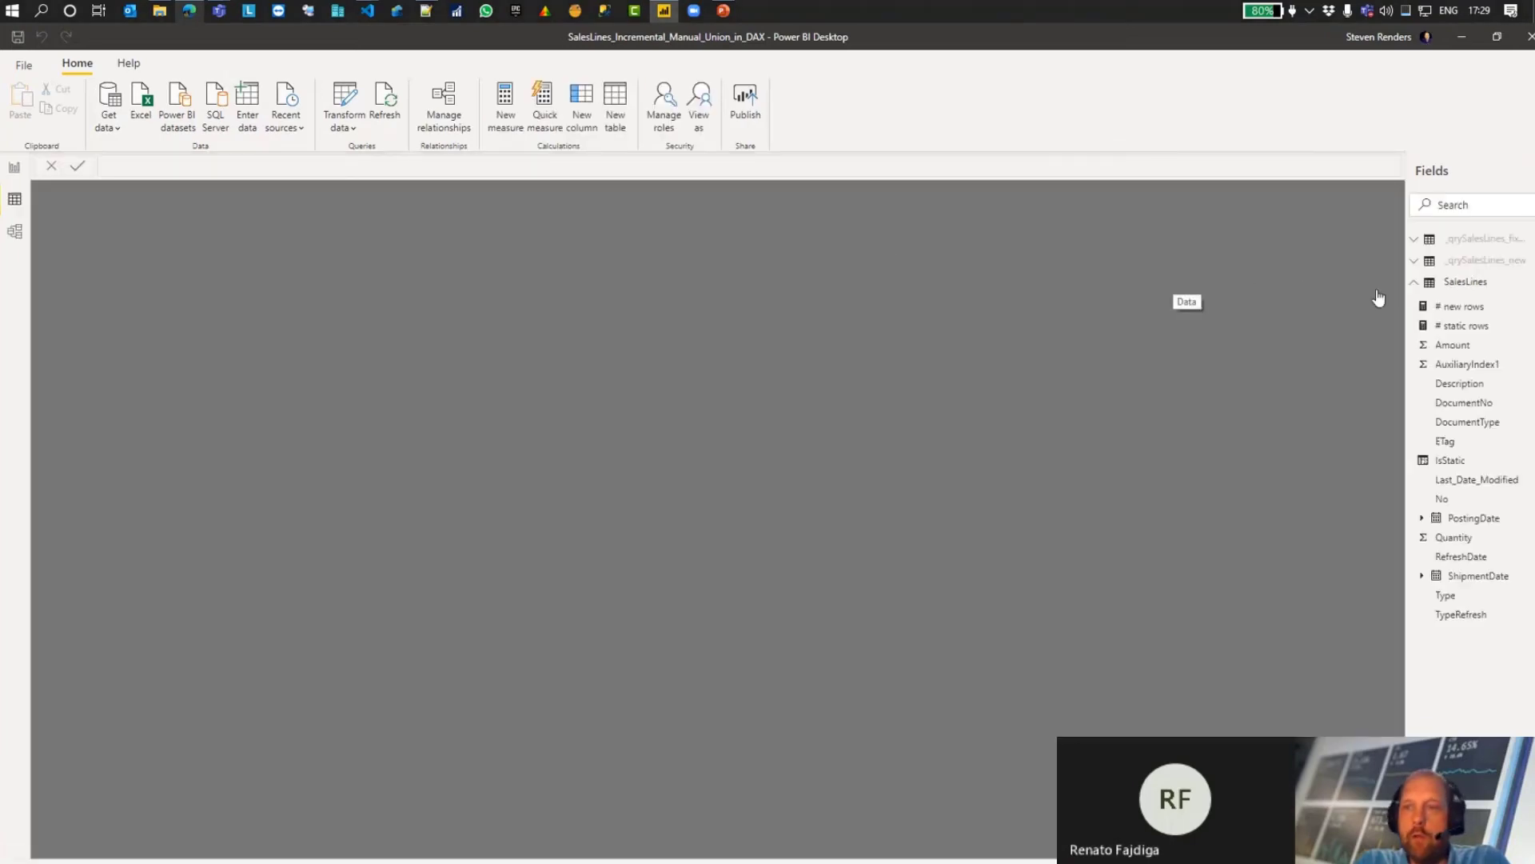
click(1460, 283)
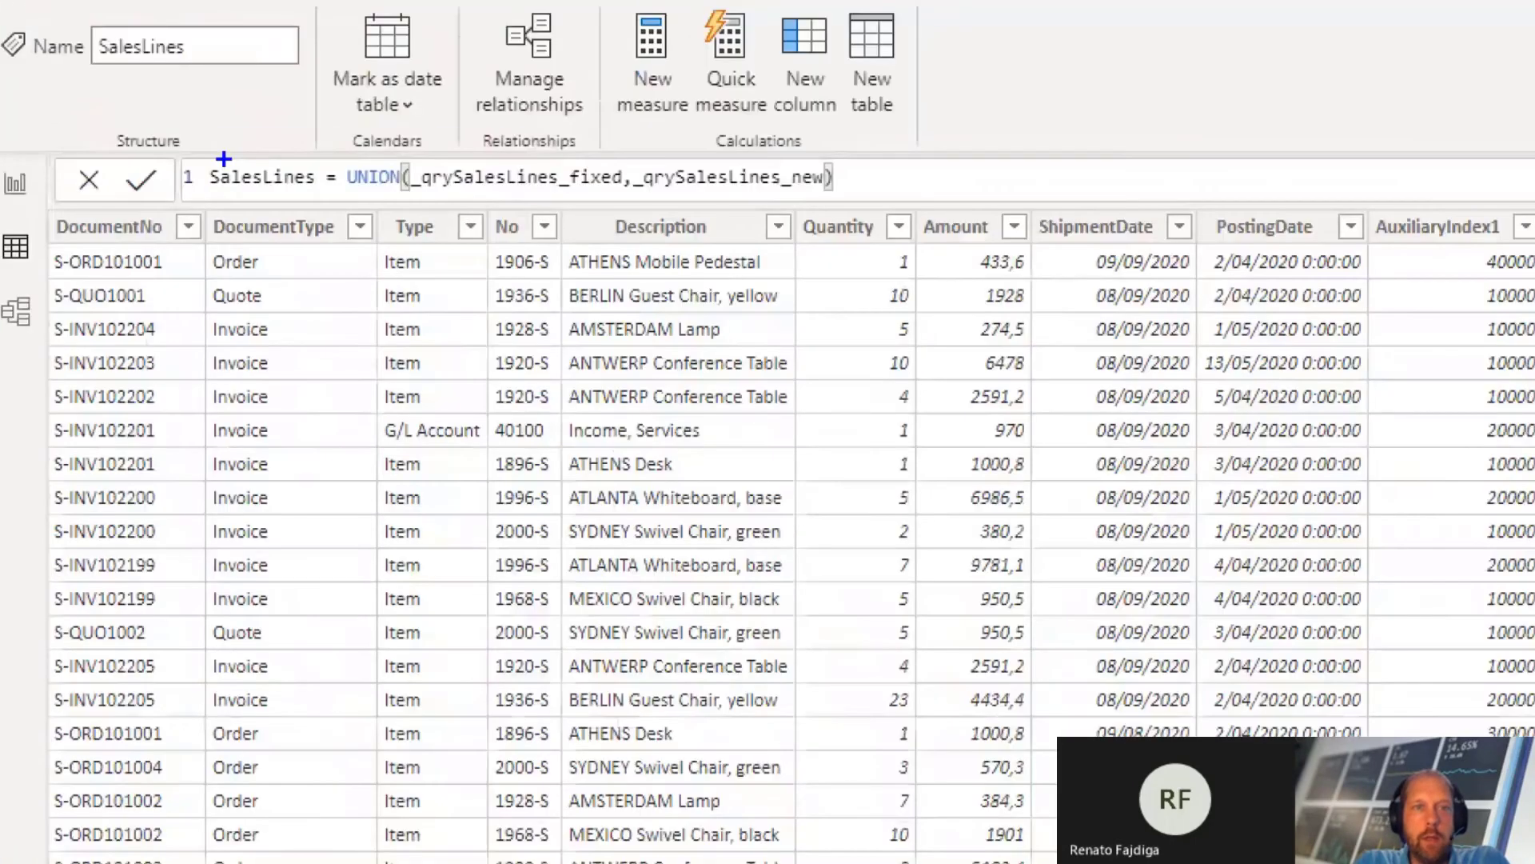
mouse_move(180, 142)
mouse_down()
mouse_move(703, 207)
mouse_move(877, 206)
mouse_up()
drag(944, 65, 1006, 59)
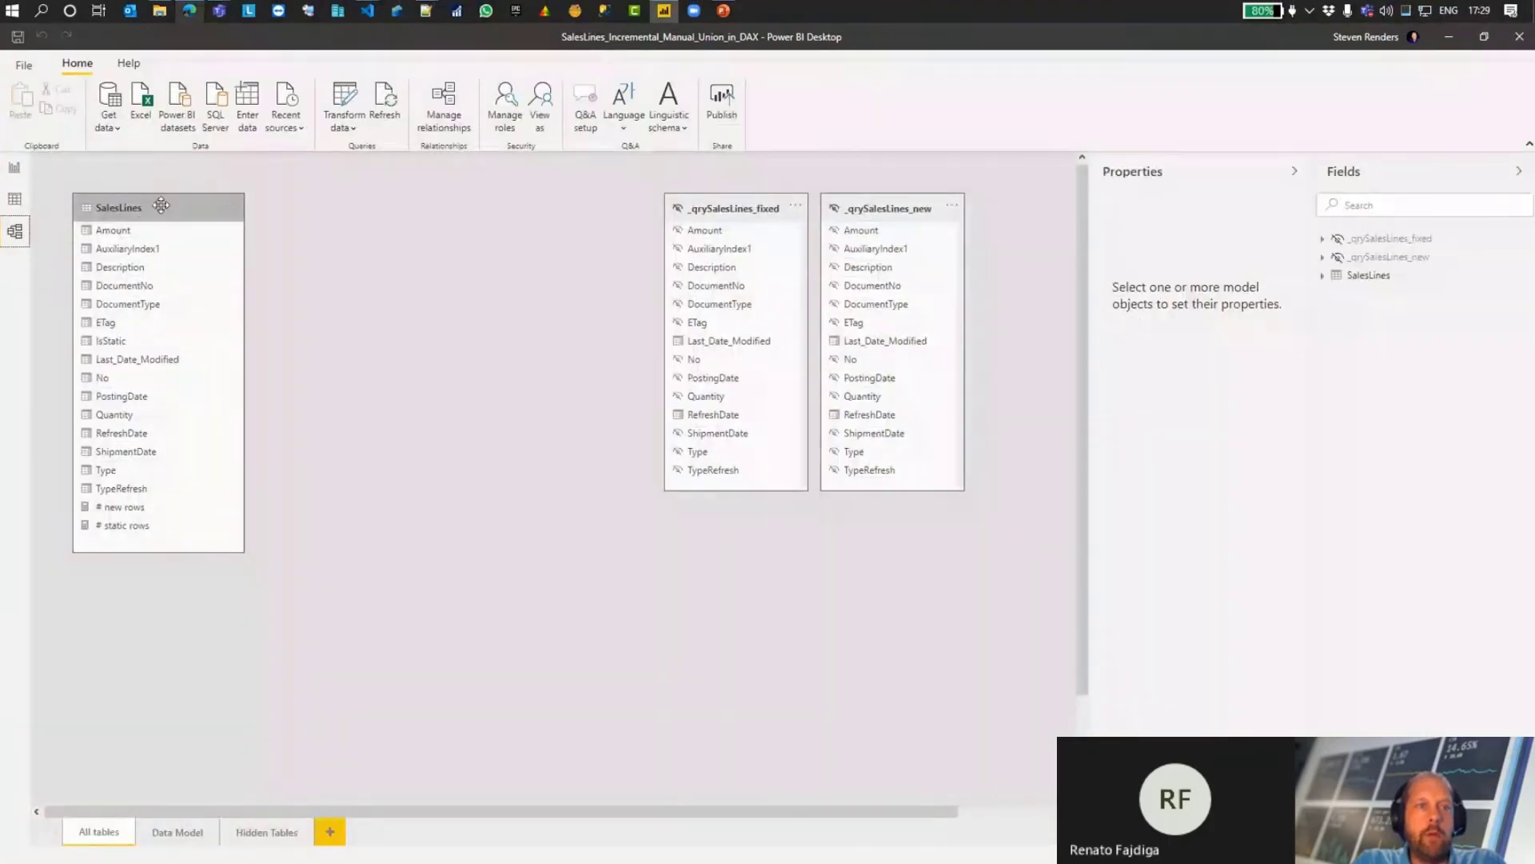
Step: Shift the SalesLines table slightly in the model diagram and check the report view visibility option of _qrySalesLines_fixed
drag(160, 205, 184, 209)
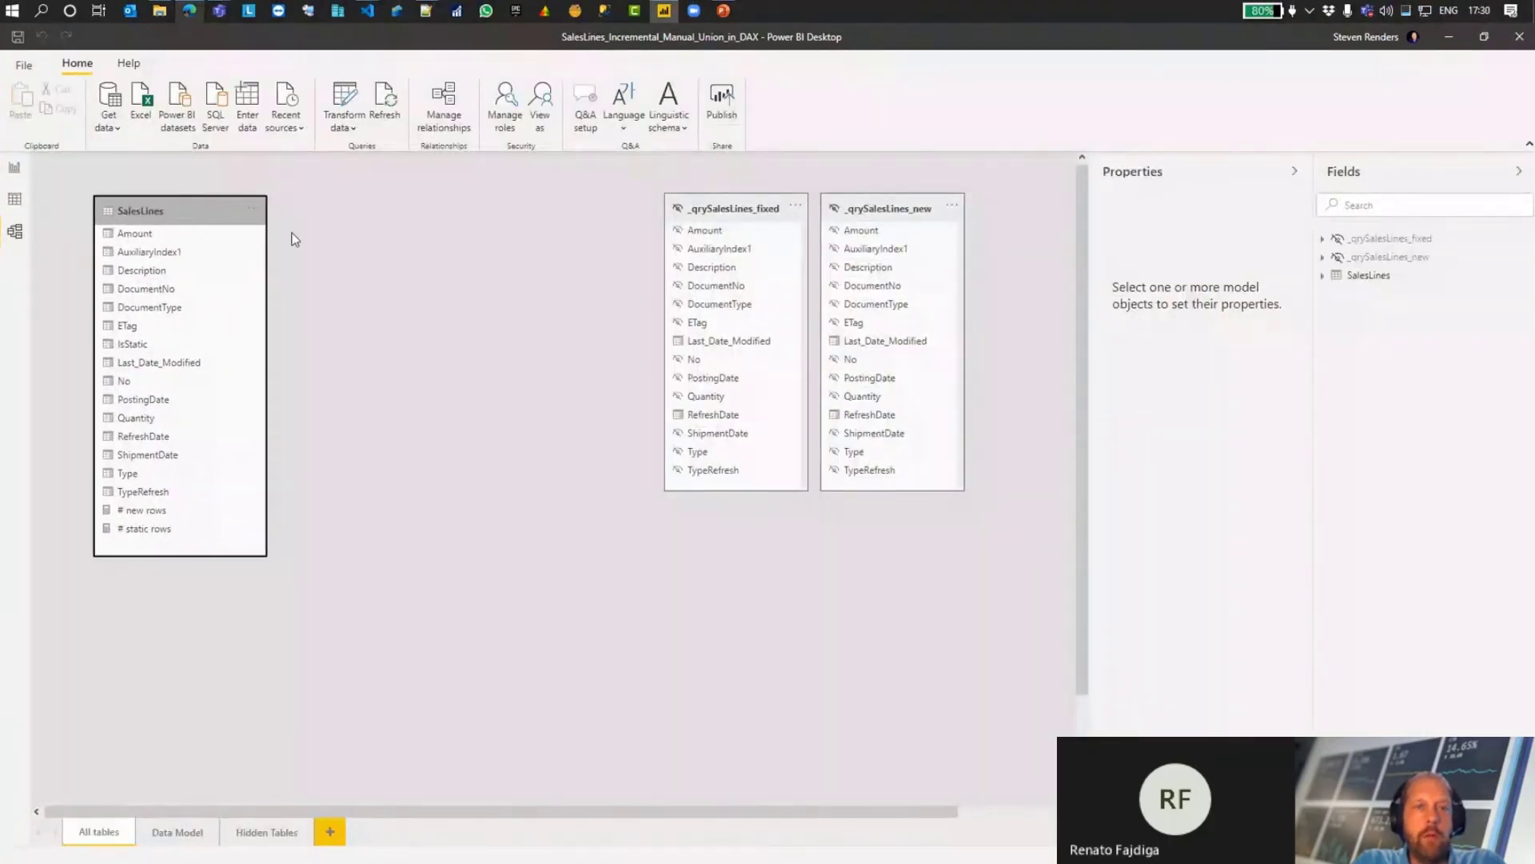
click(715, 209)
right_click(714, 207)
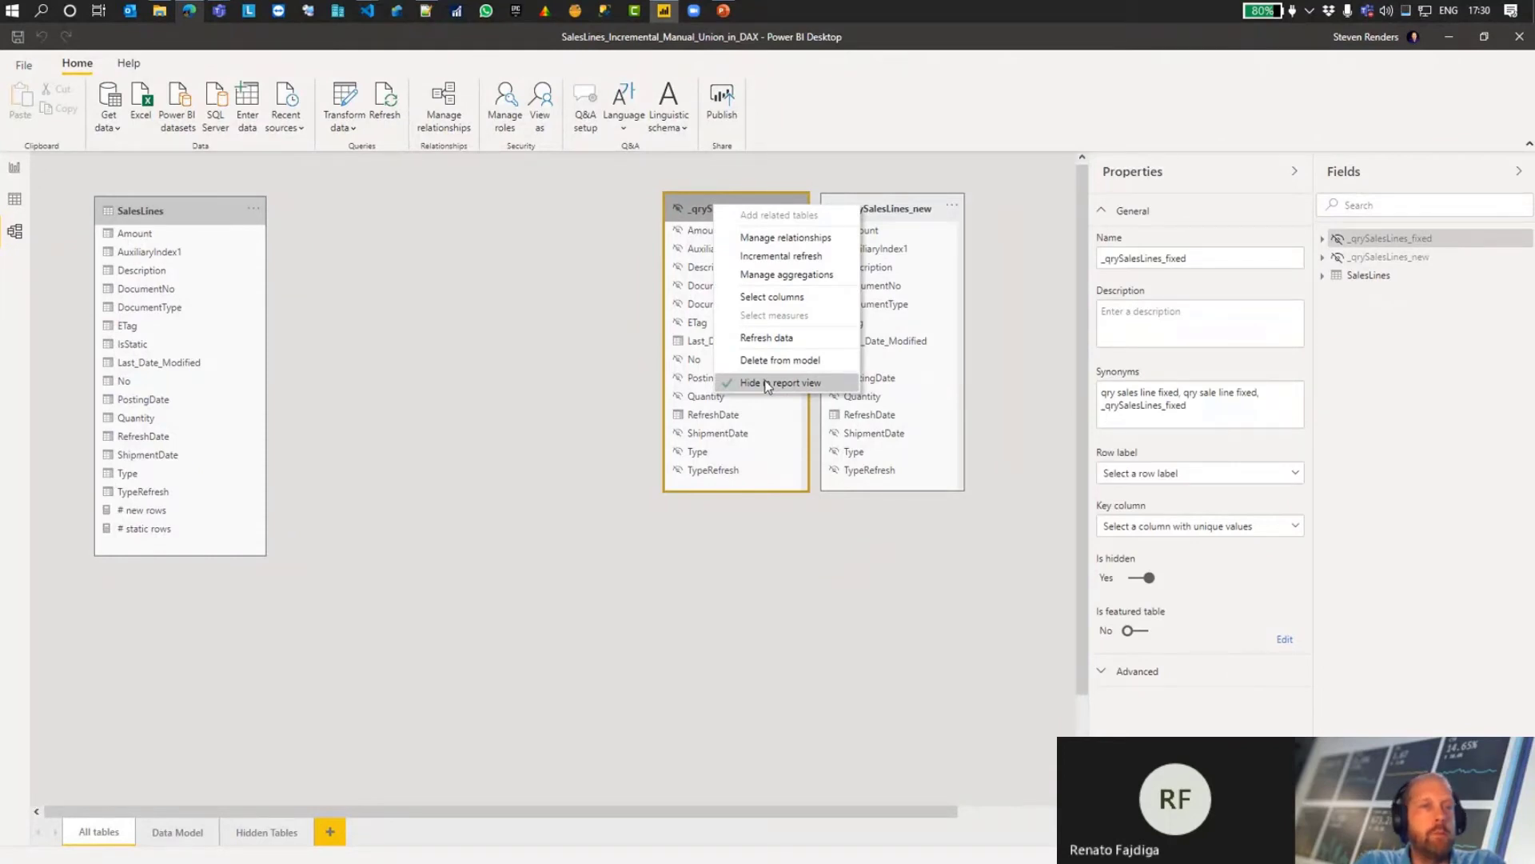
click(1329, 93)
Step: Close the Power BI Desktop report and Visual Studio Code to return to the PowerPoint presentation
click(1521, 46)
click(838, 478)
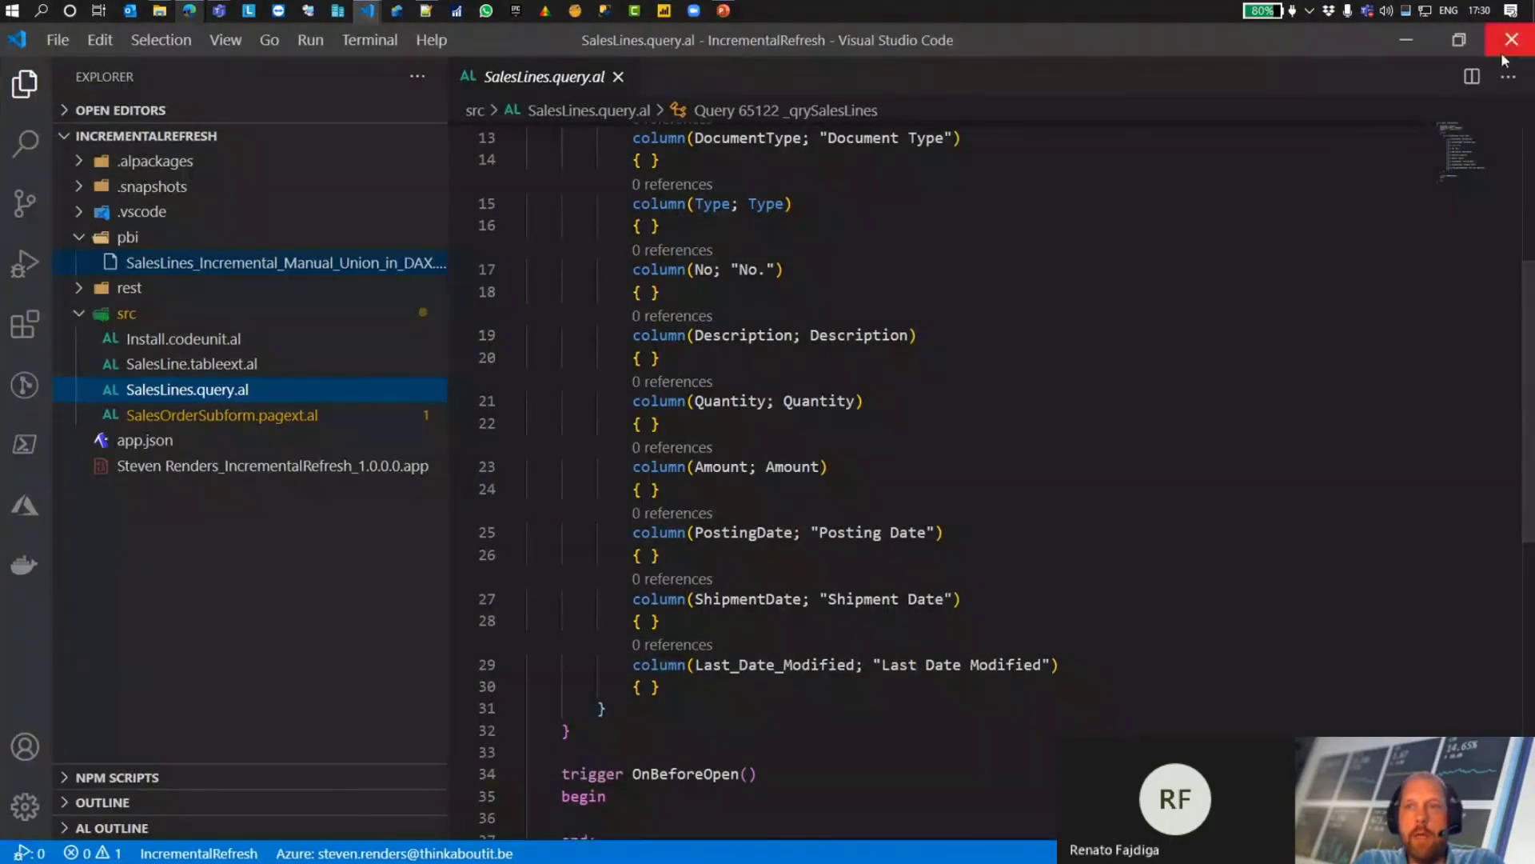
click(1506, 48)
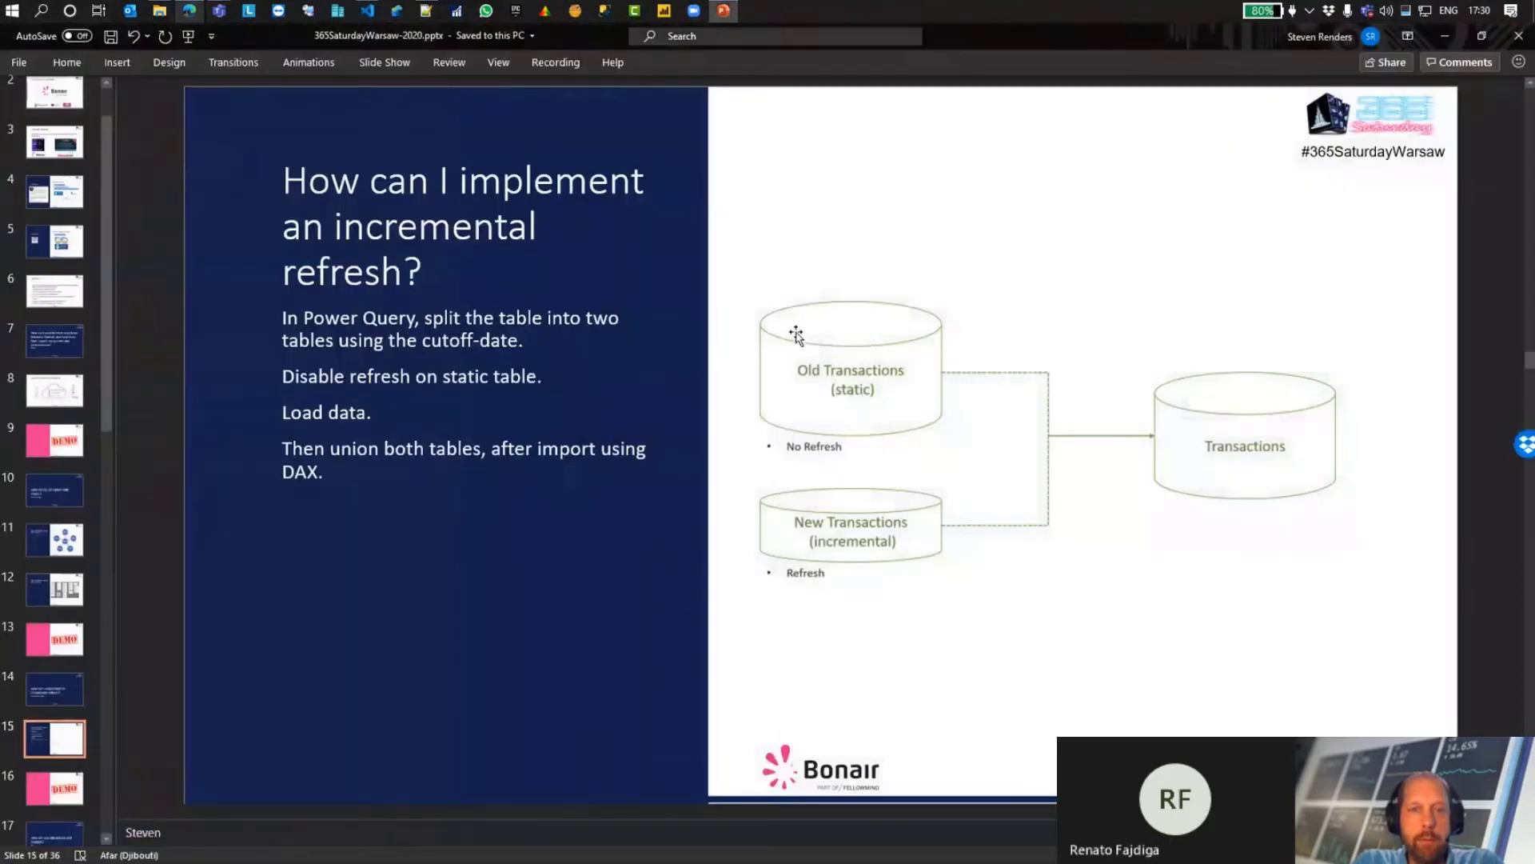
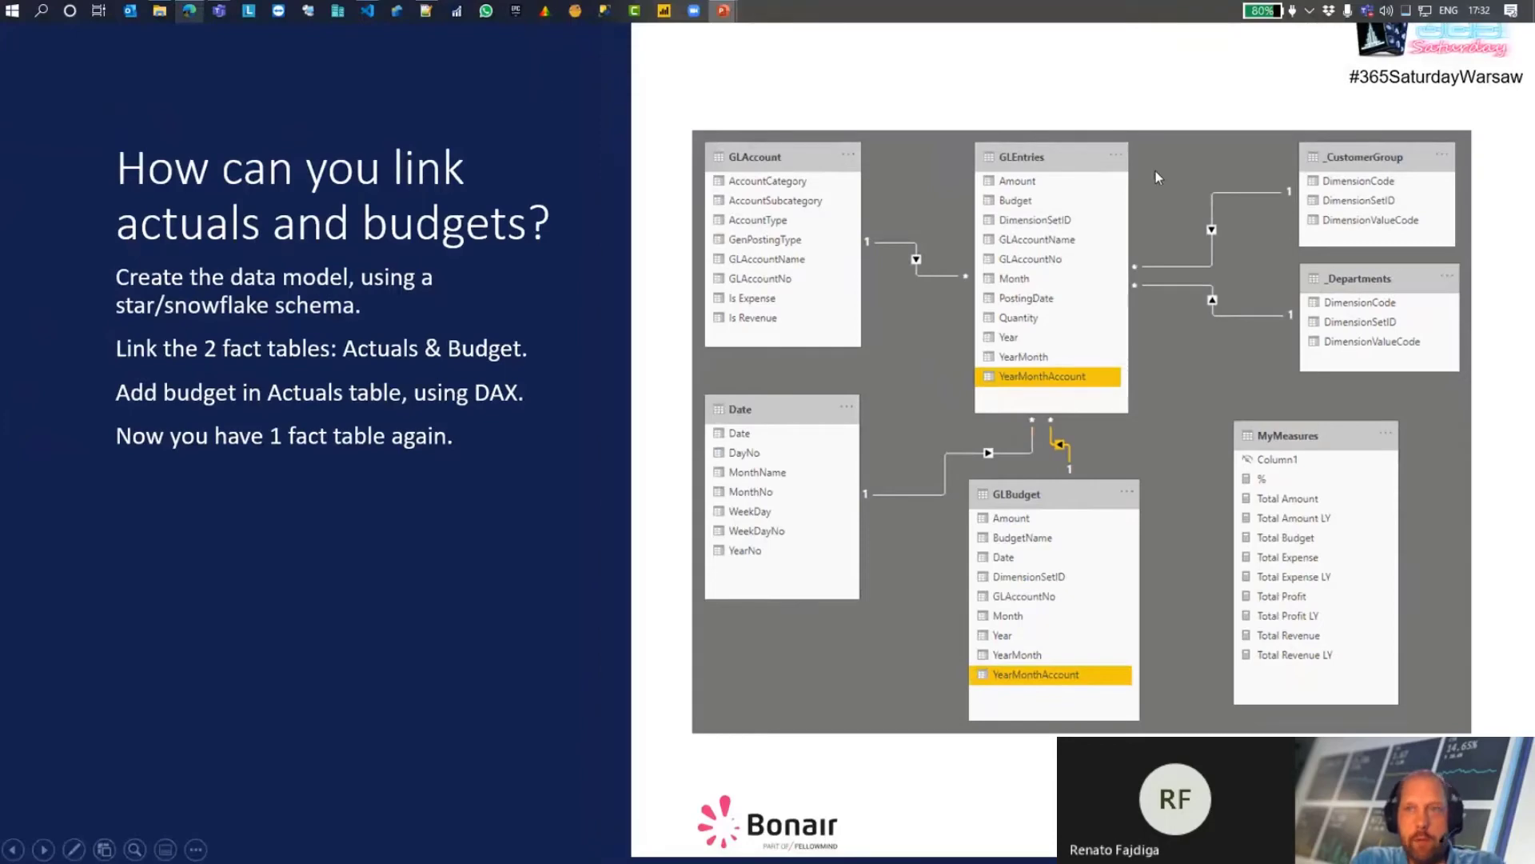
Step: Switch to the ActualsVersusBudget project in Visual Studio Code, hide the problems output and review the columns in GLEntries.query.al
click(367, 11)
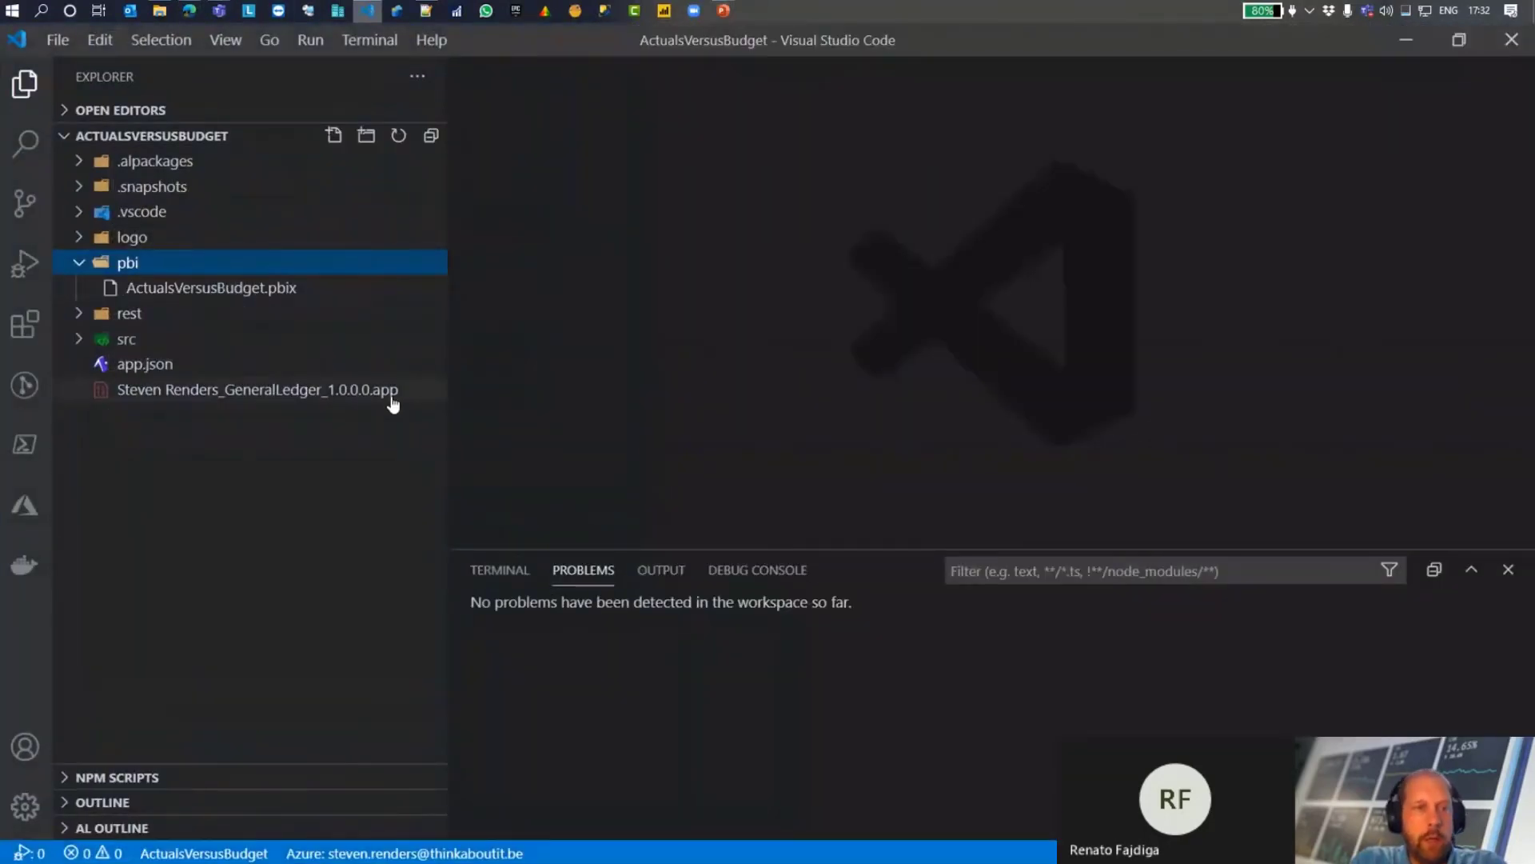
click(117, 339)
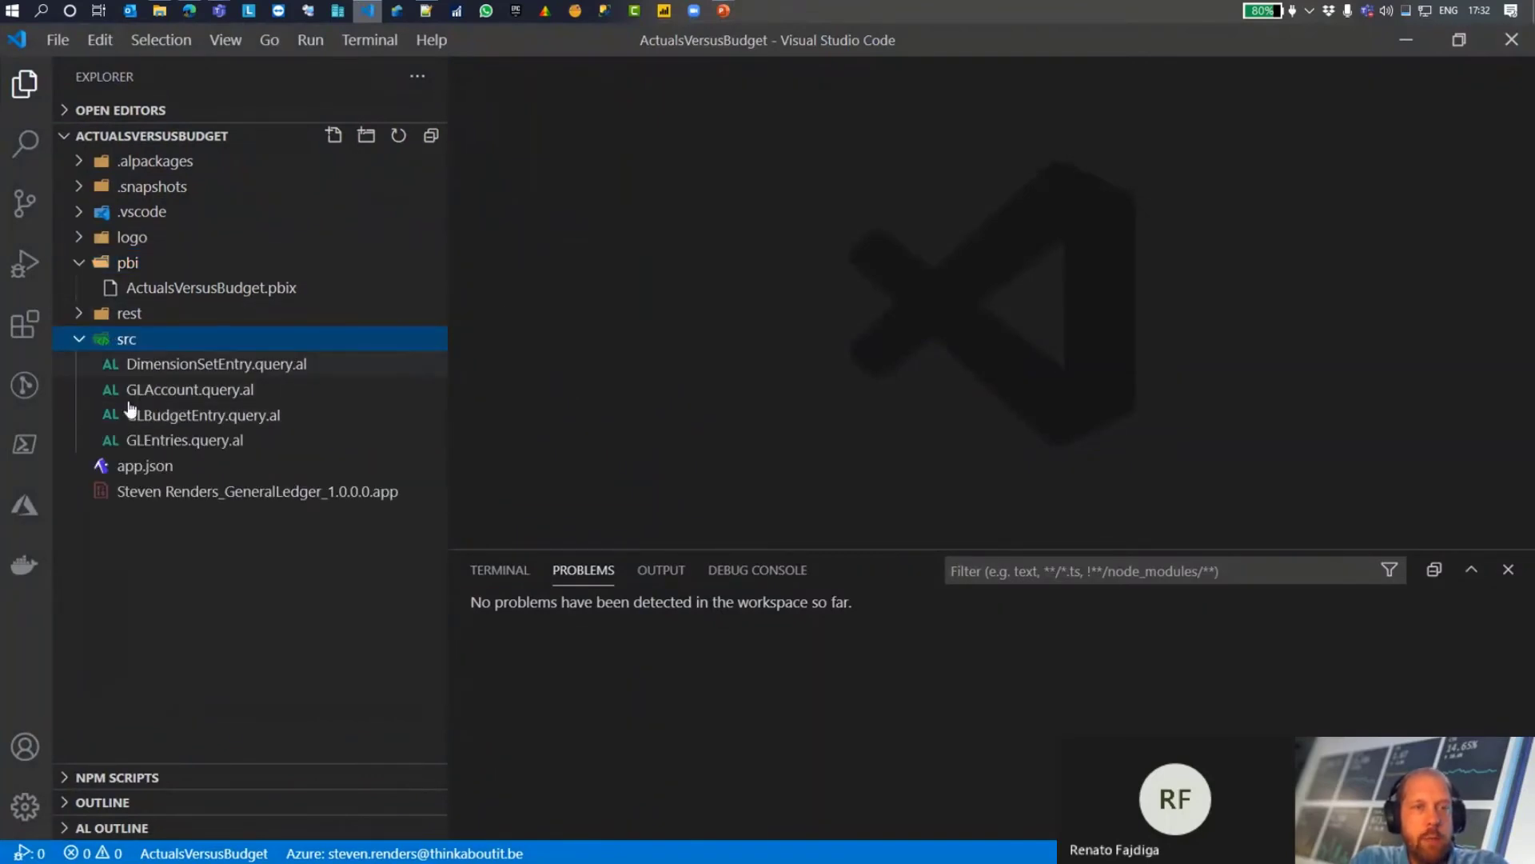
click(199, 446)
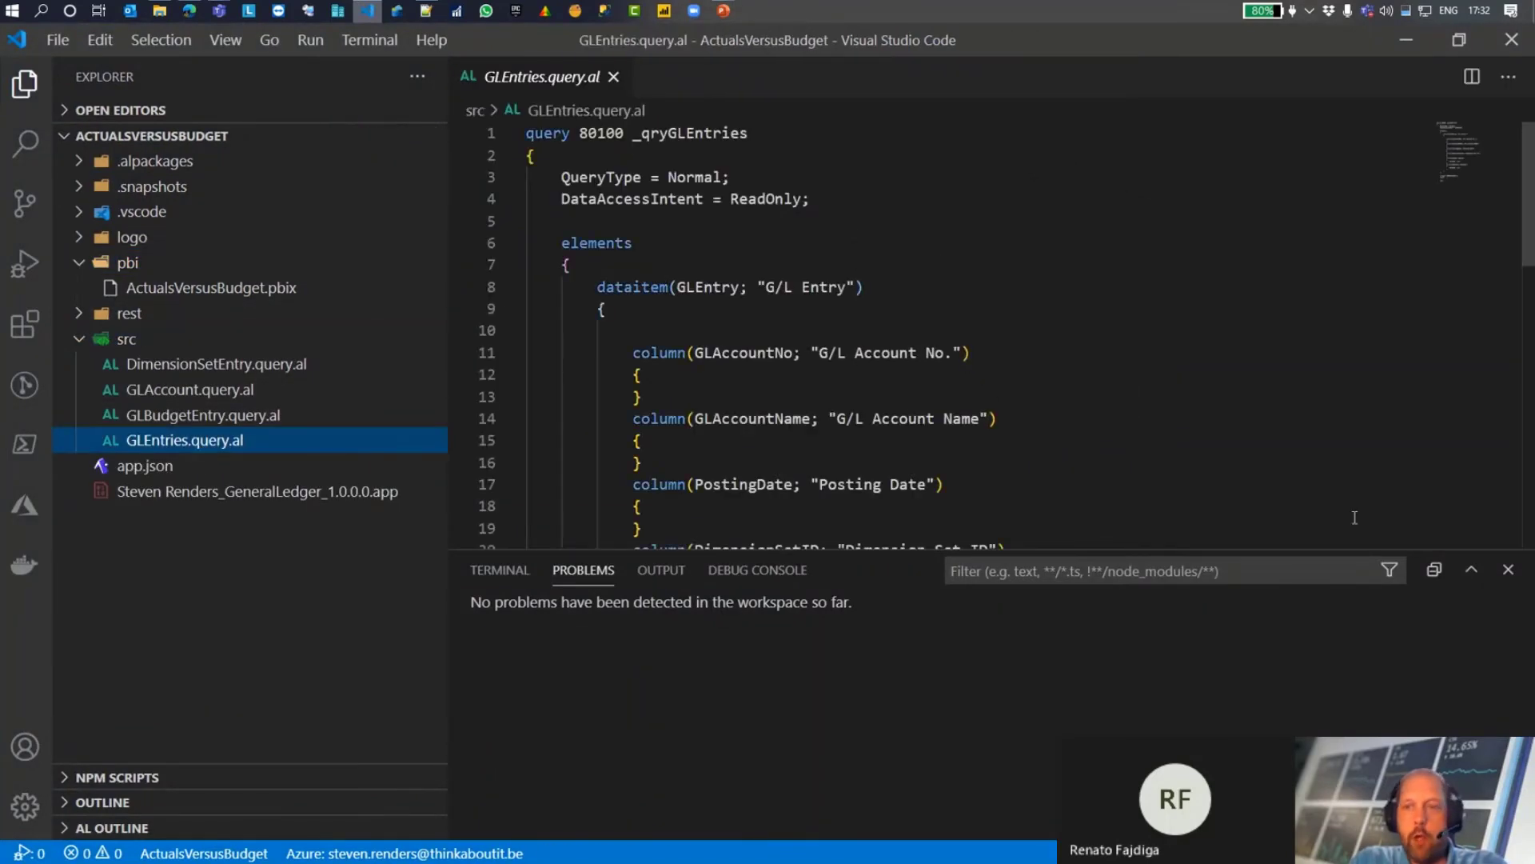
click(1509, 570)
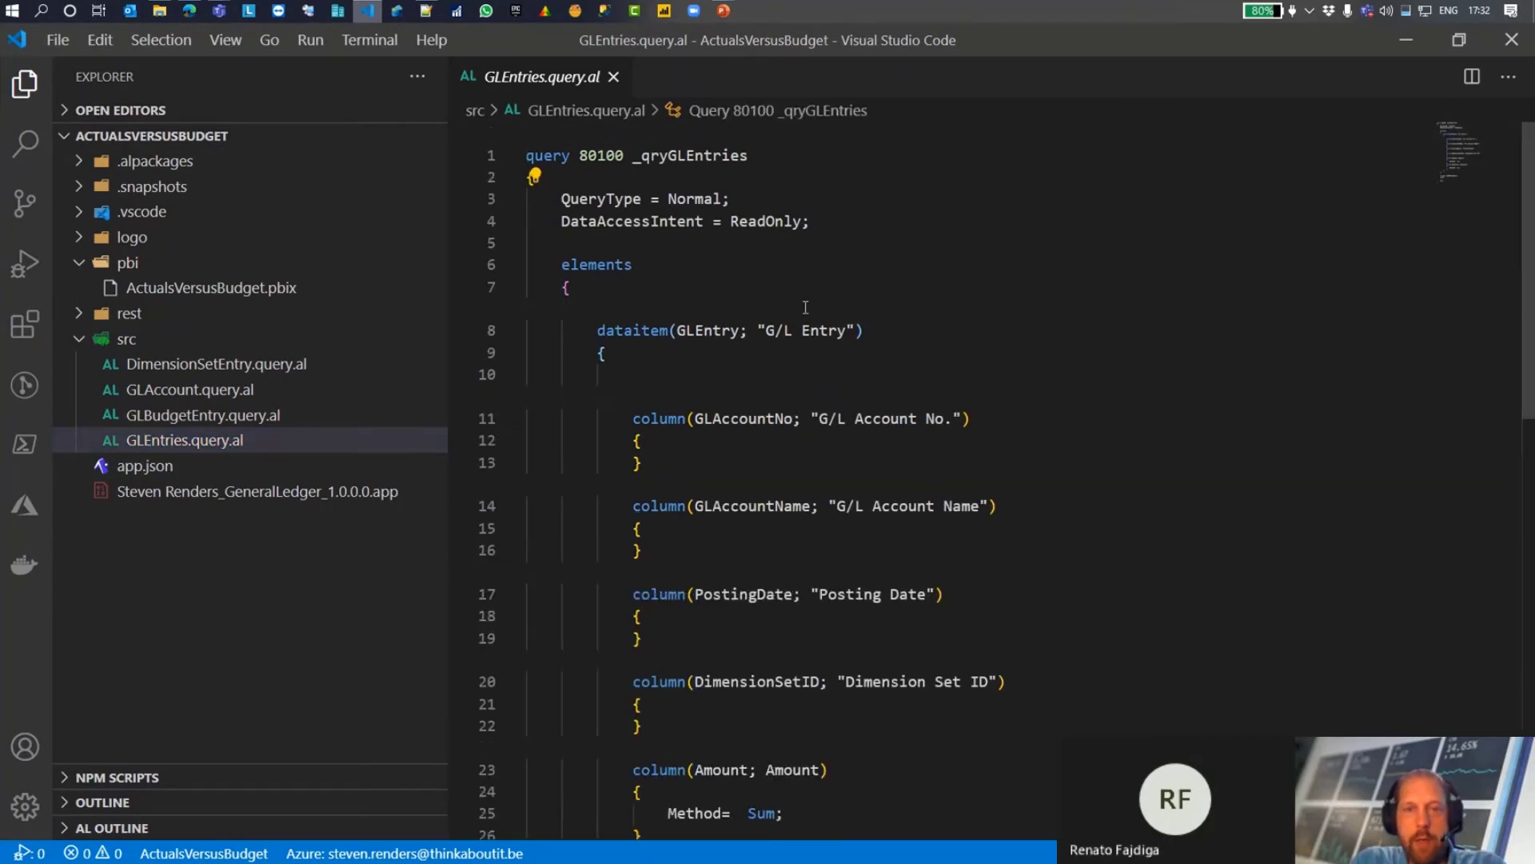
scroll(758, 551, down, 3)
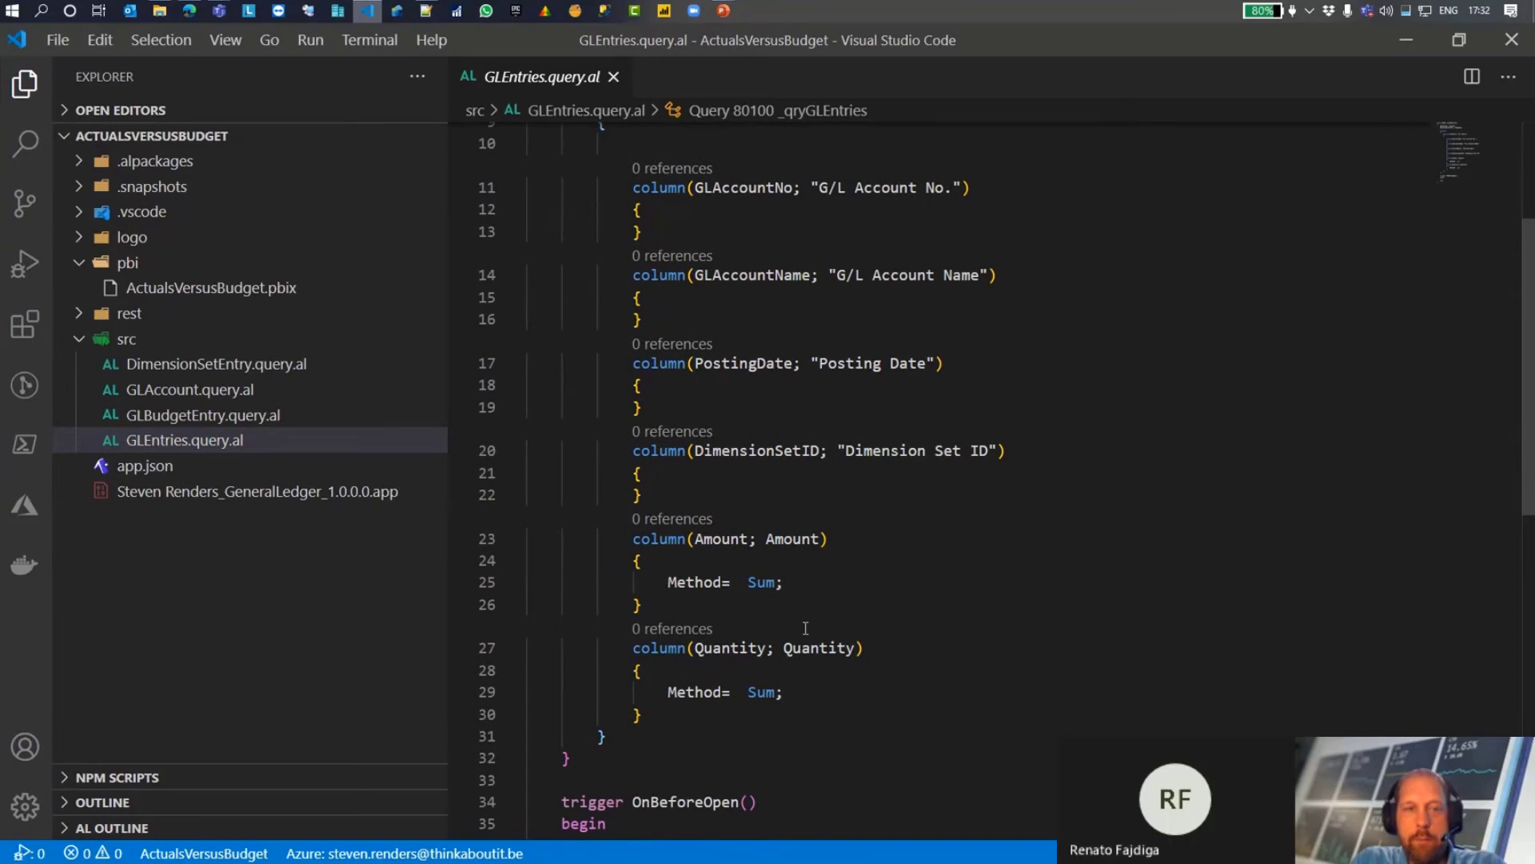
Step: Compare the columns of GLBudgetEntry.query.al with those defined in GLEntries.query.al
click(190, 417)
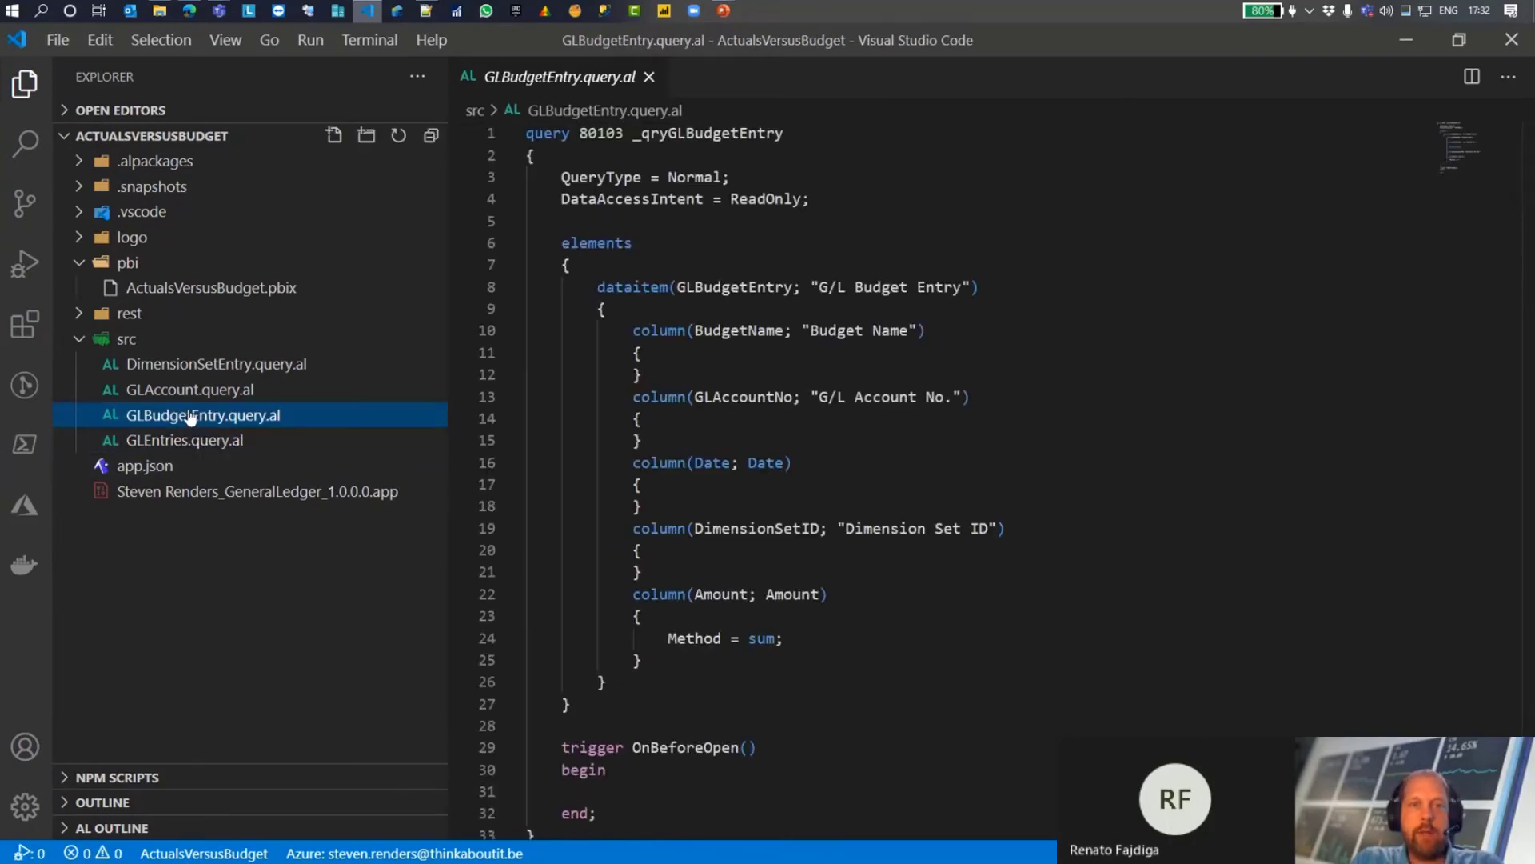
scroll(904, 318, down, 2)
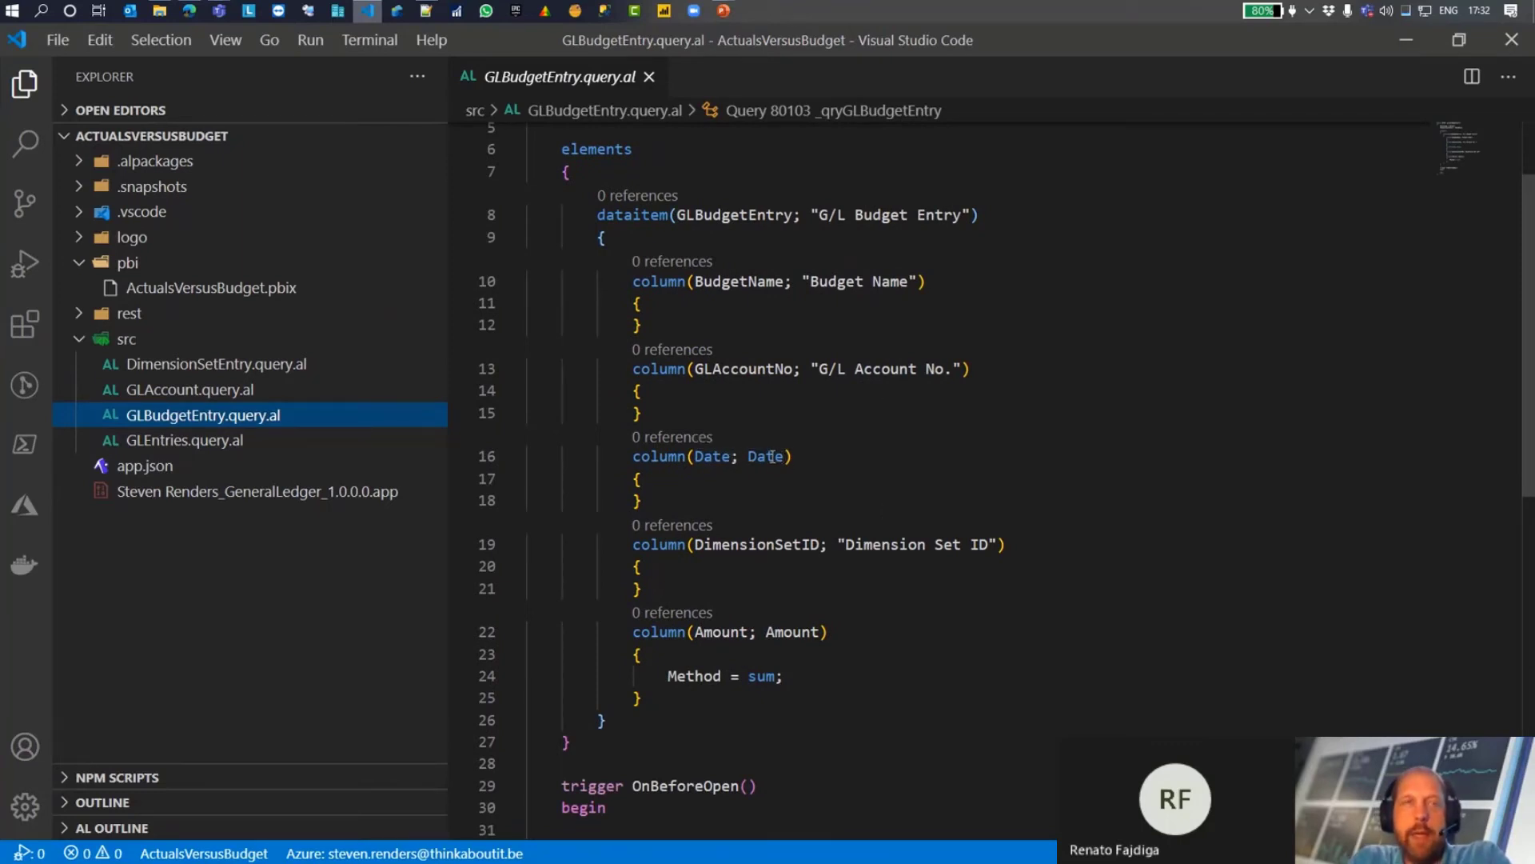
mouse_move(777, 457)
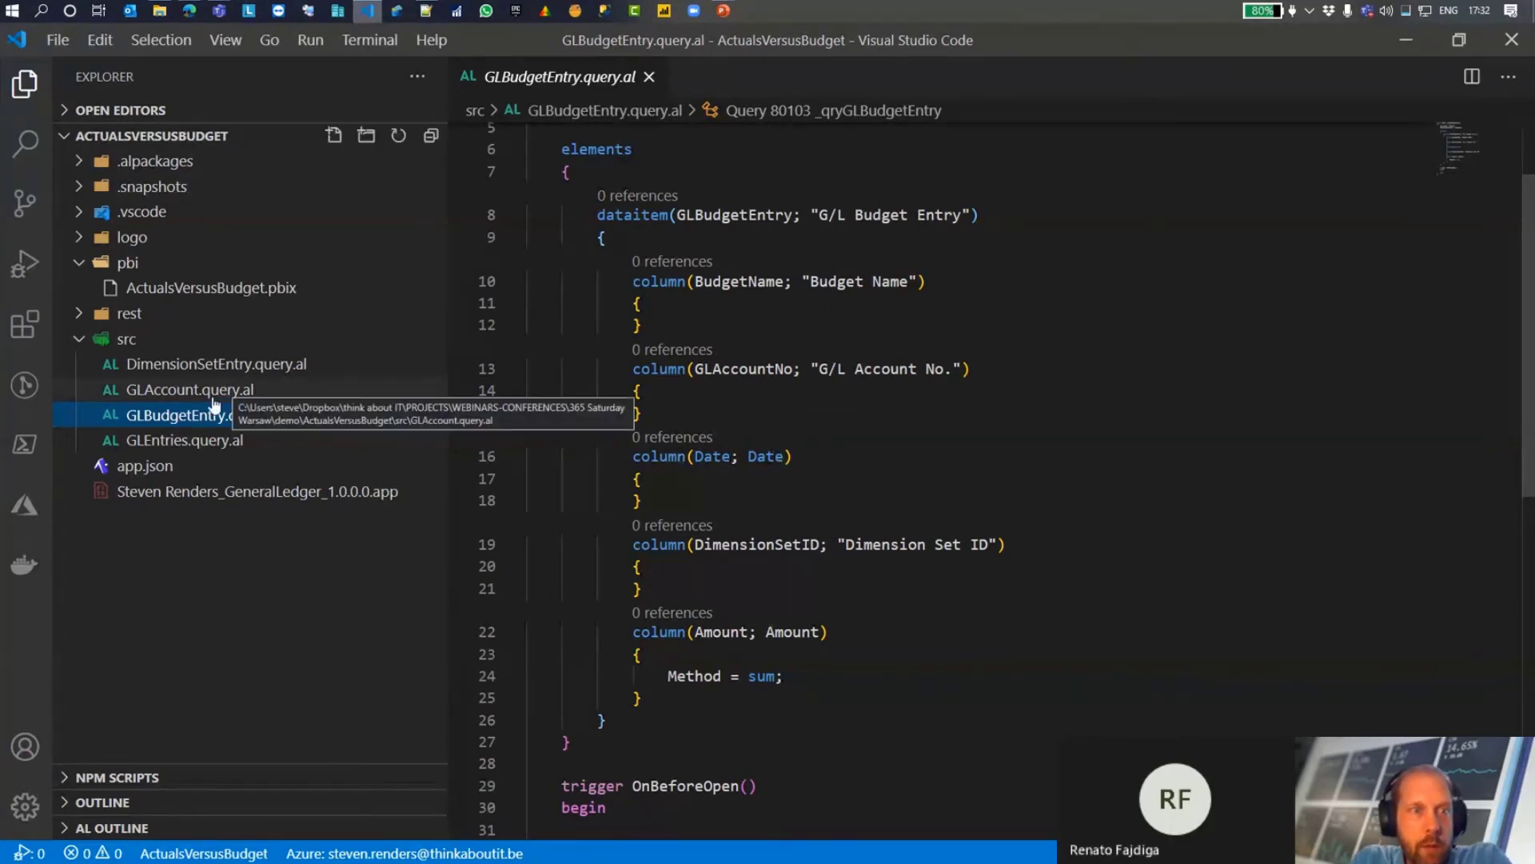
click(186, 442)
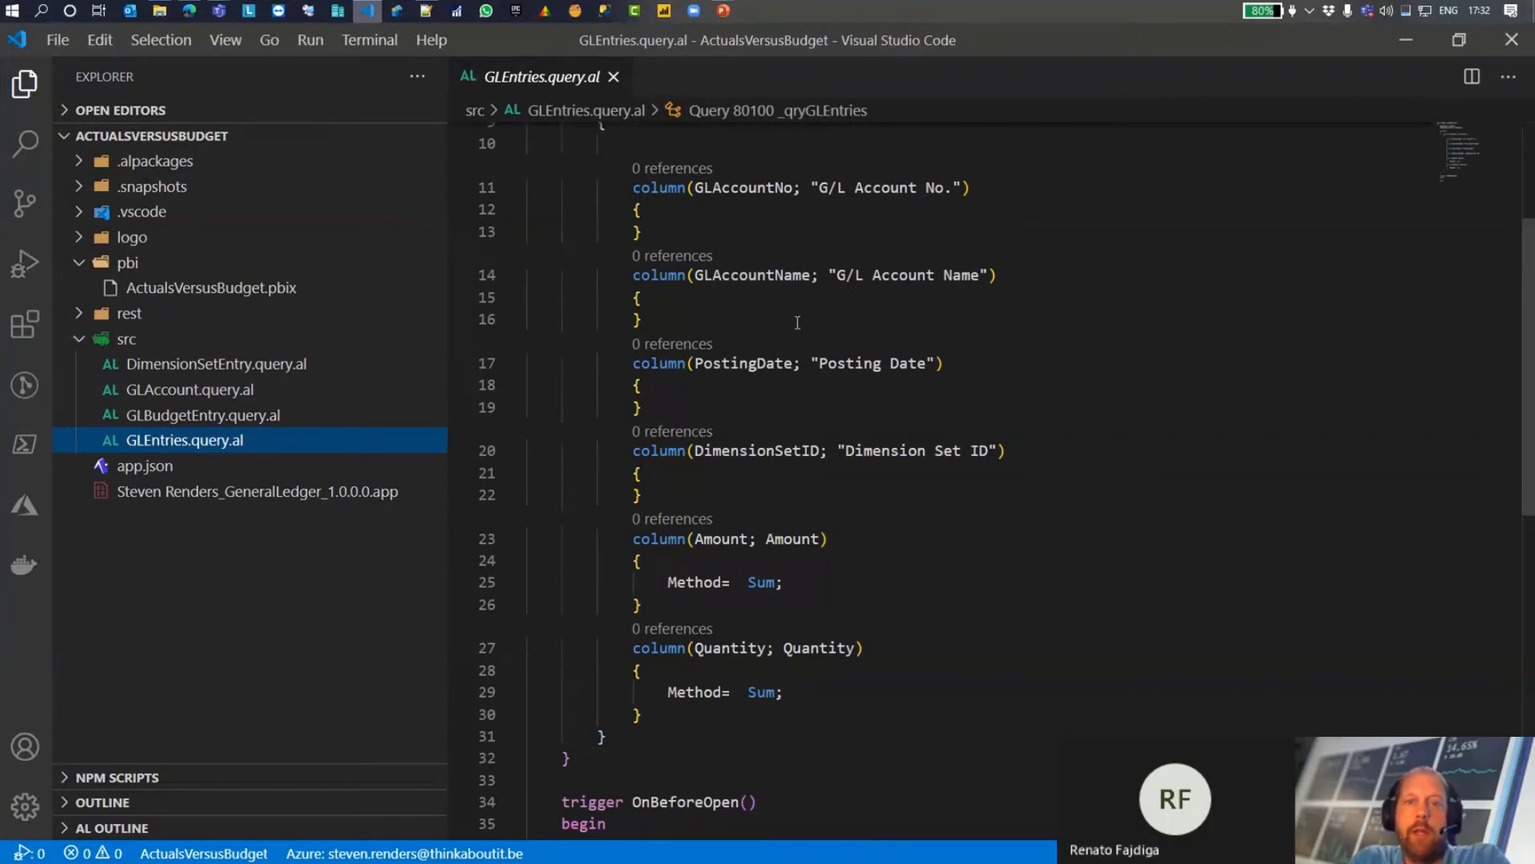
scroll(797, 322, up, 3)
scroll(797, 321, down, 5)
scroll(797, 322, up, 5)
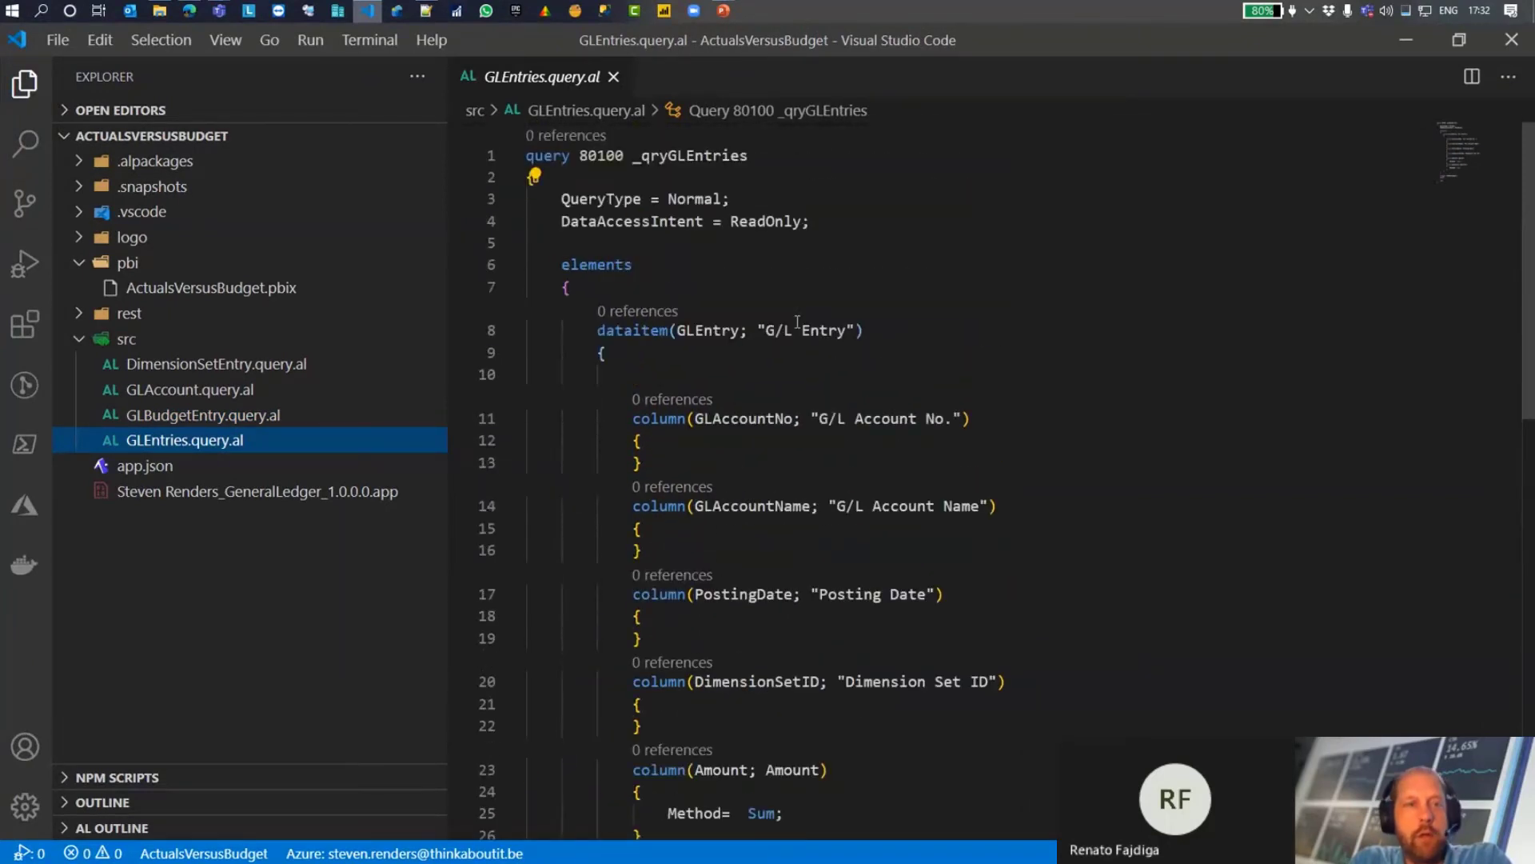
Step: Review the GLAccount and DimensionSetEntry query files, and return through GLBudgetEntry to GLEntries.query.al
click(196, 392)
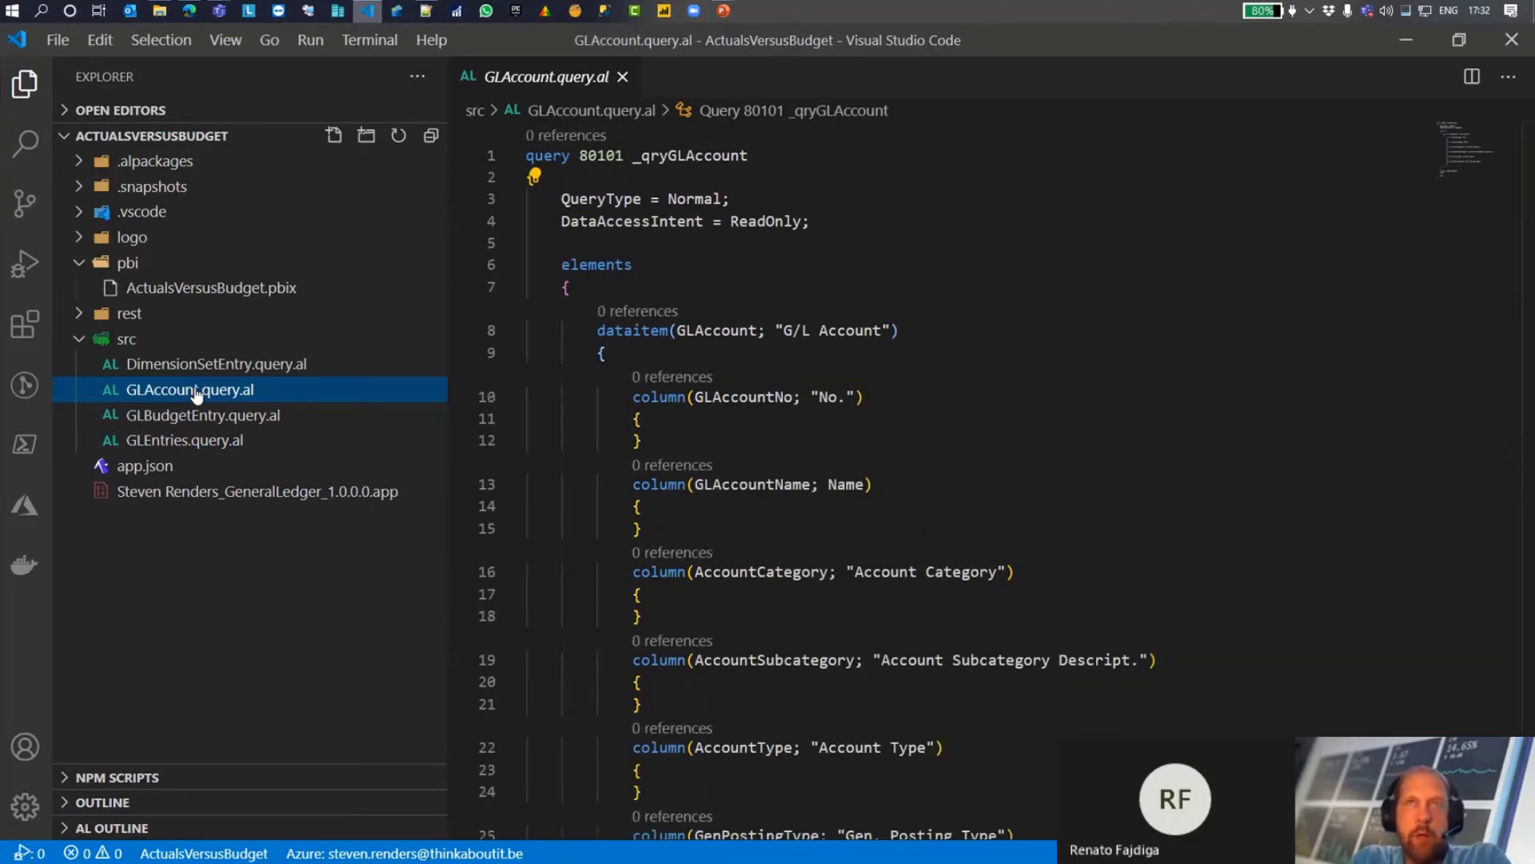
click(204, 367)
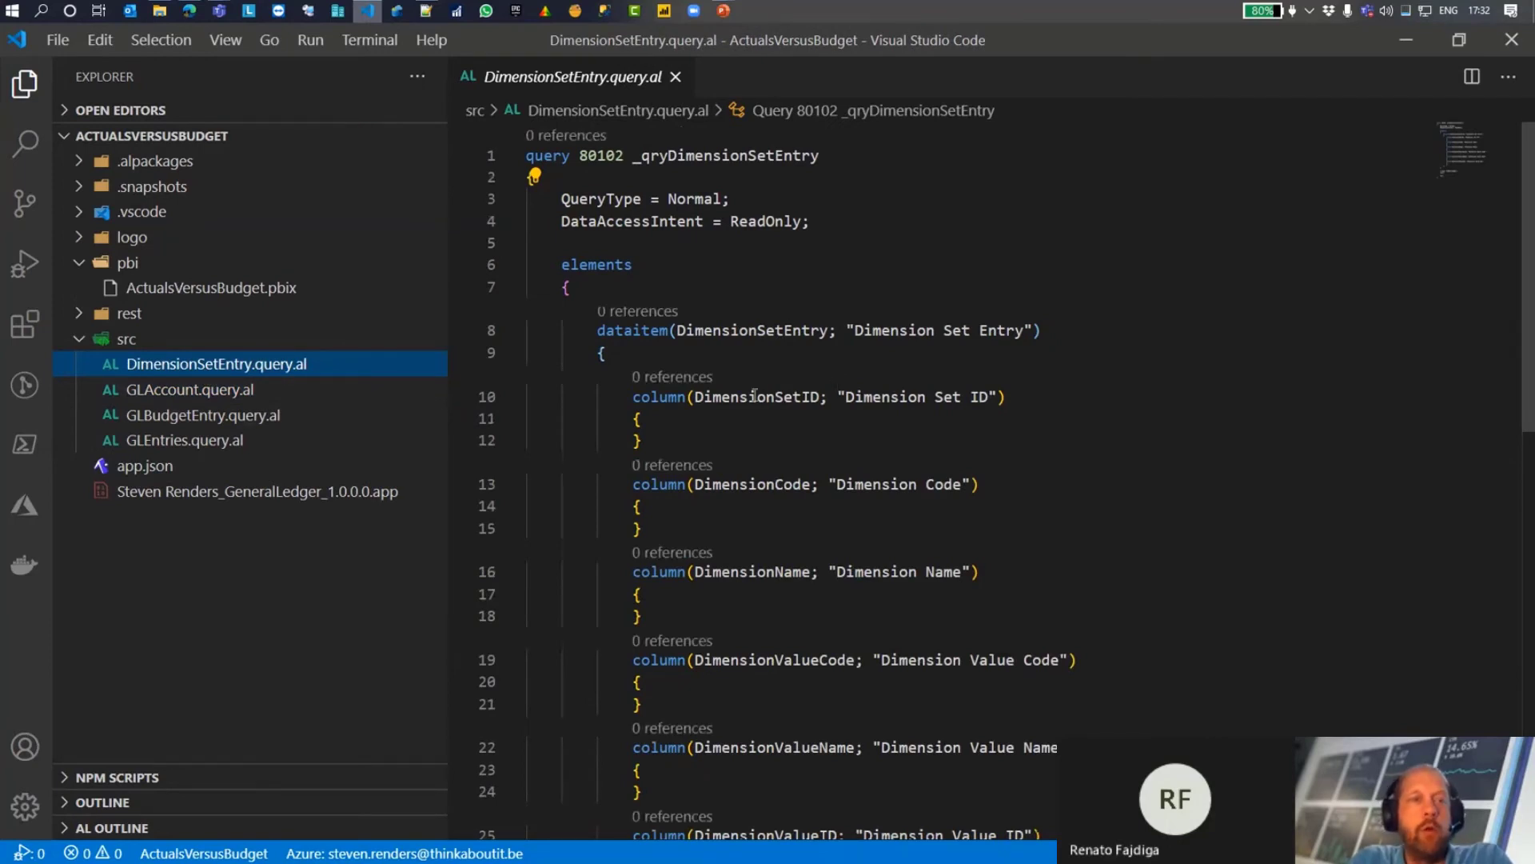
click(207, 421)
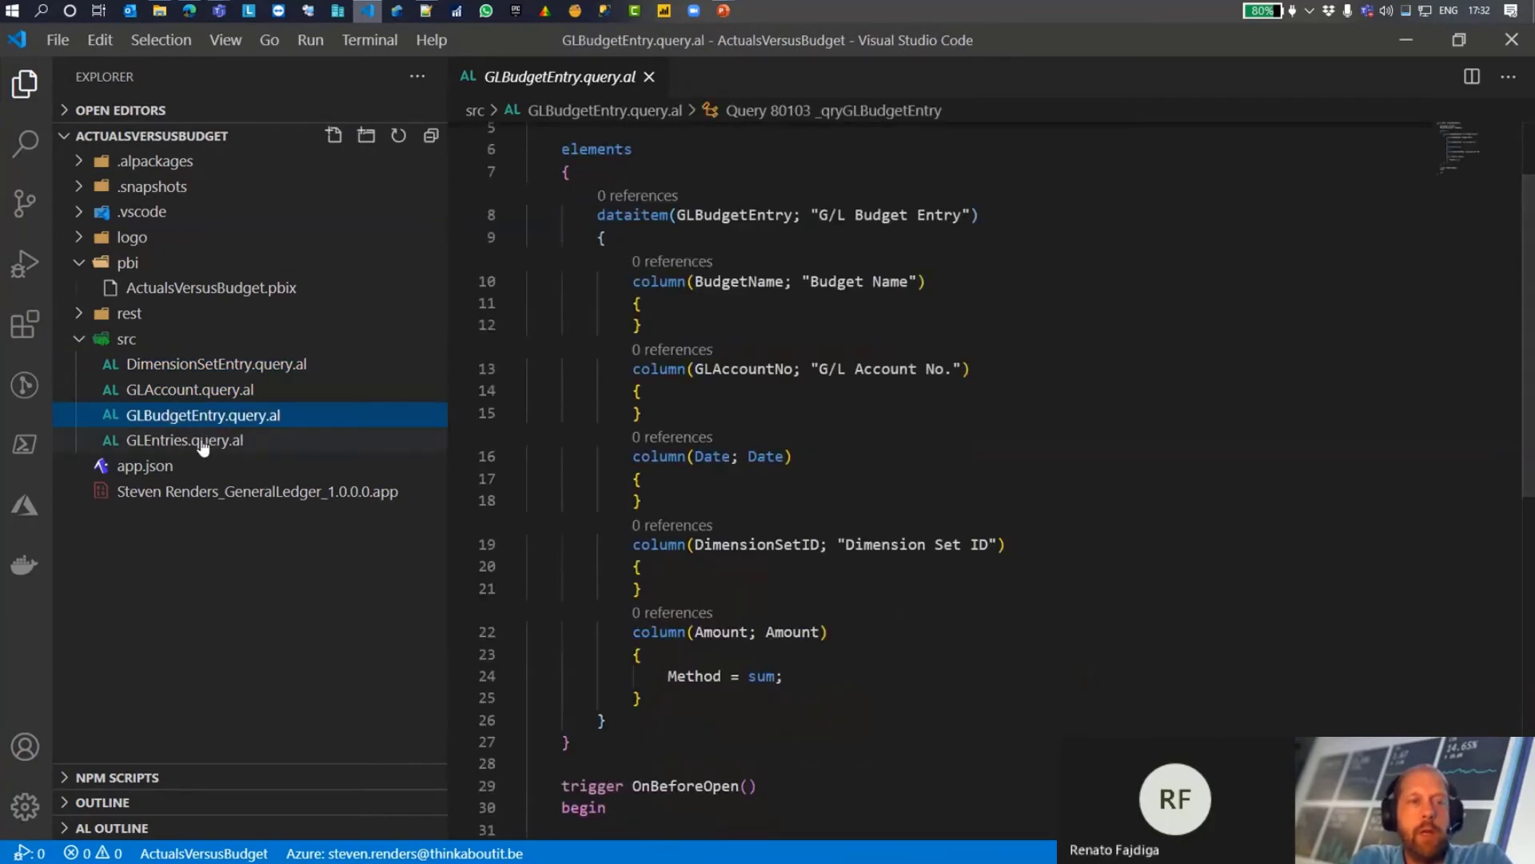
click(203, 446)
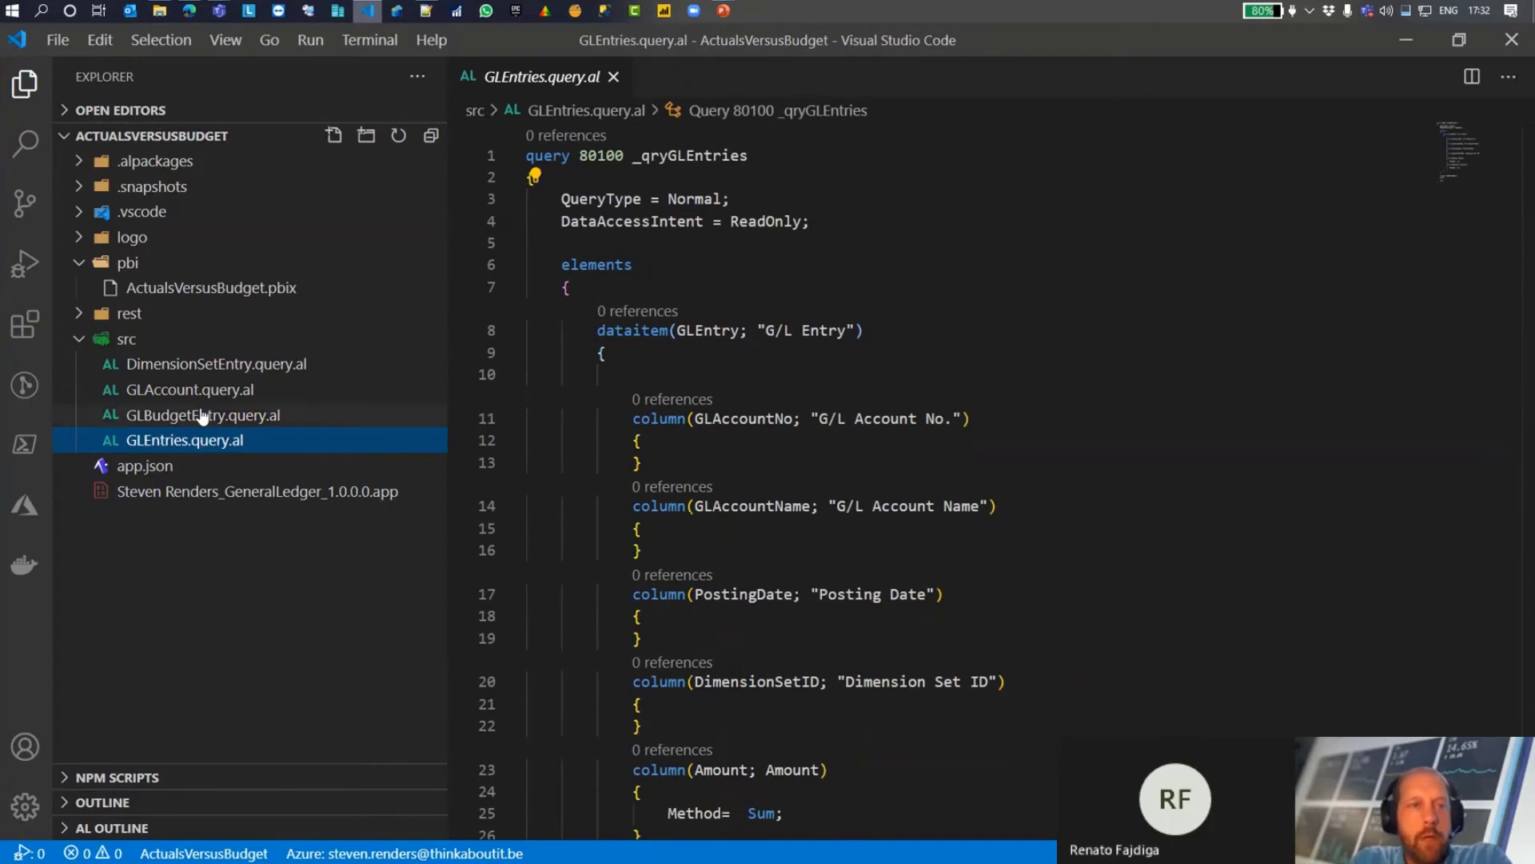
Step: Open ActualsVersusBudget.pbix externally in Power BI Desktop and display its data model diagram
right_click(200, 286)
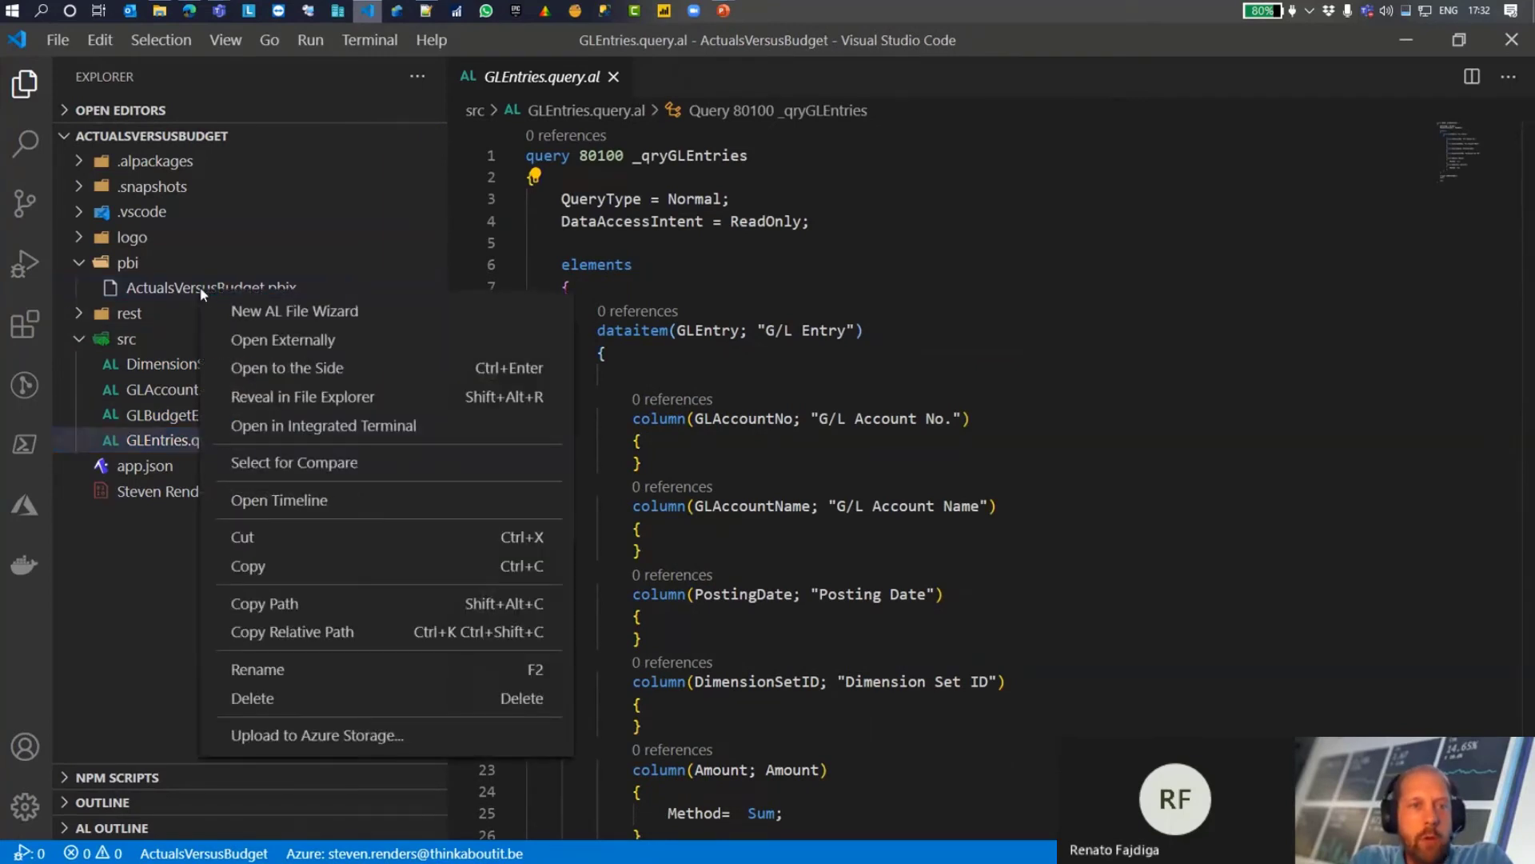
click(257, 341)
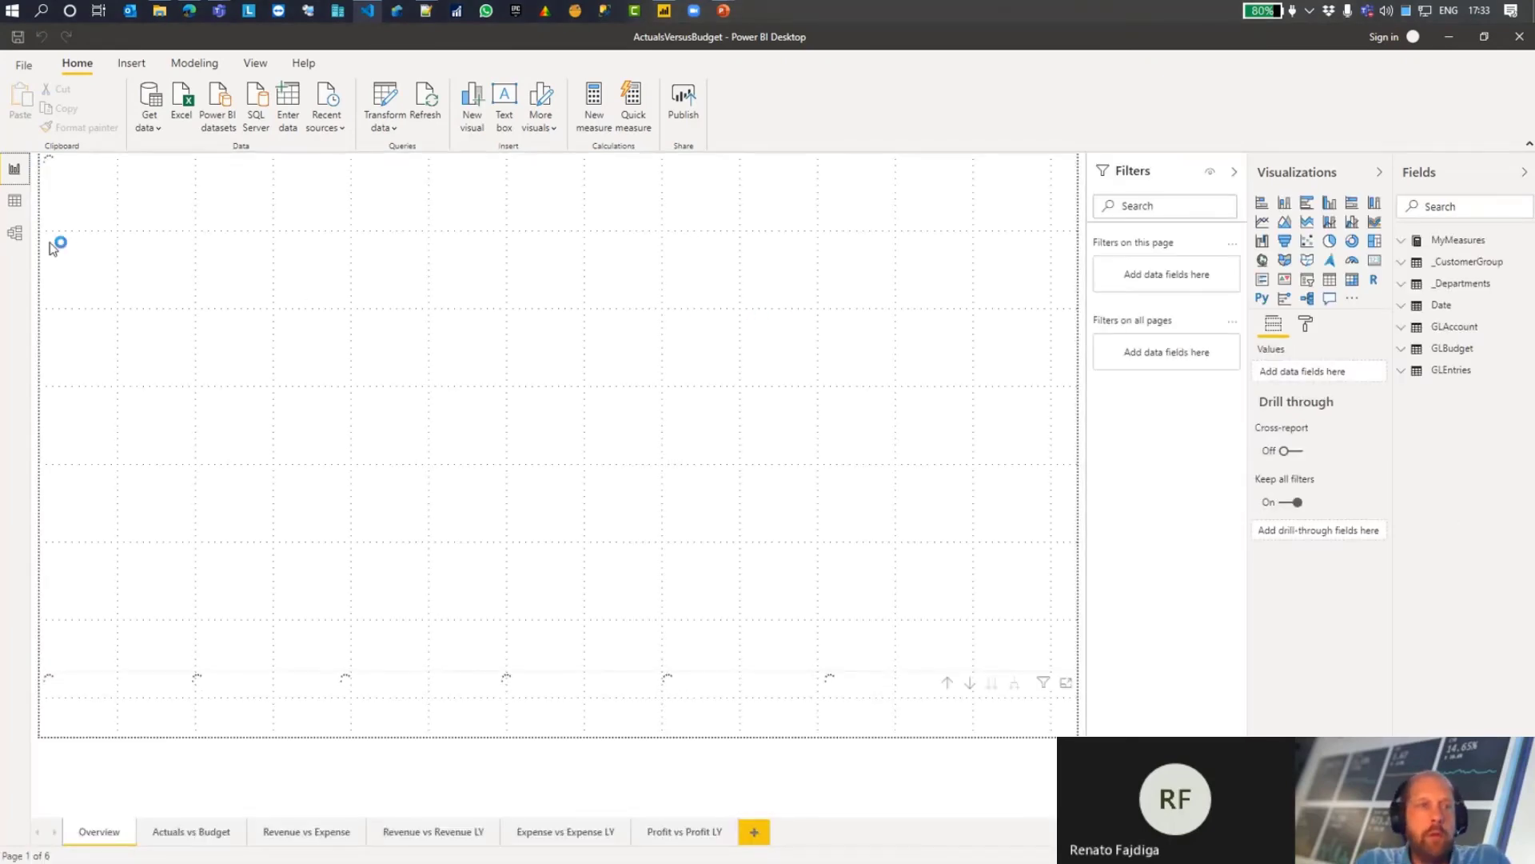
click(14, 233)
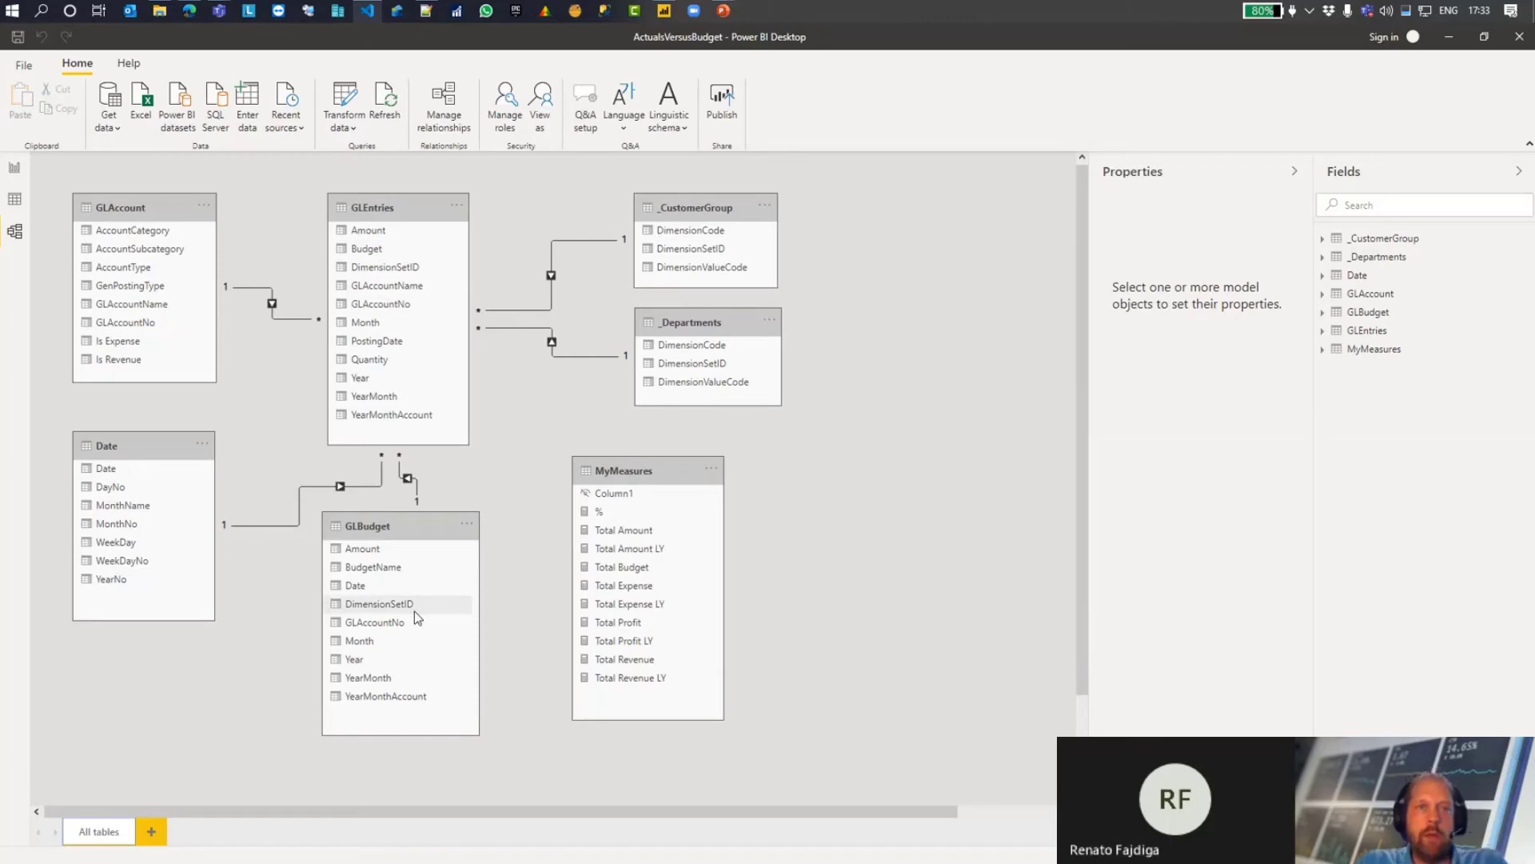
Step: Open the Power Query Editor and bring up the GLBudget query's columns through YearMonthAccount
click(342, 98)
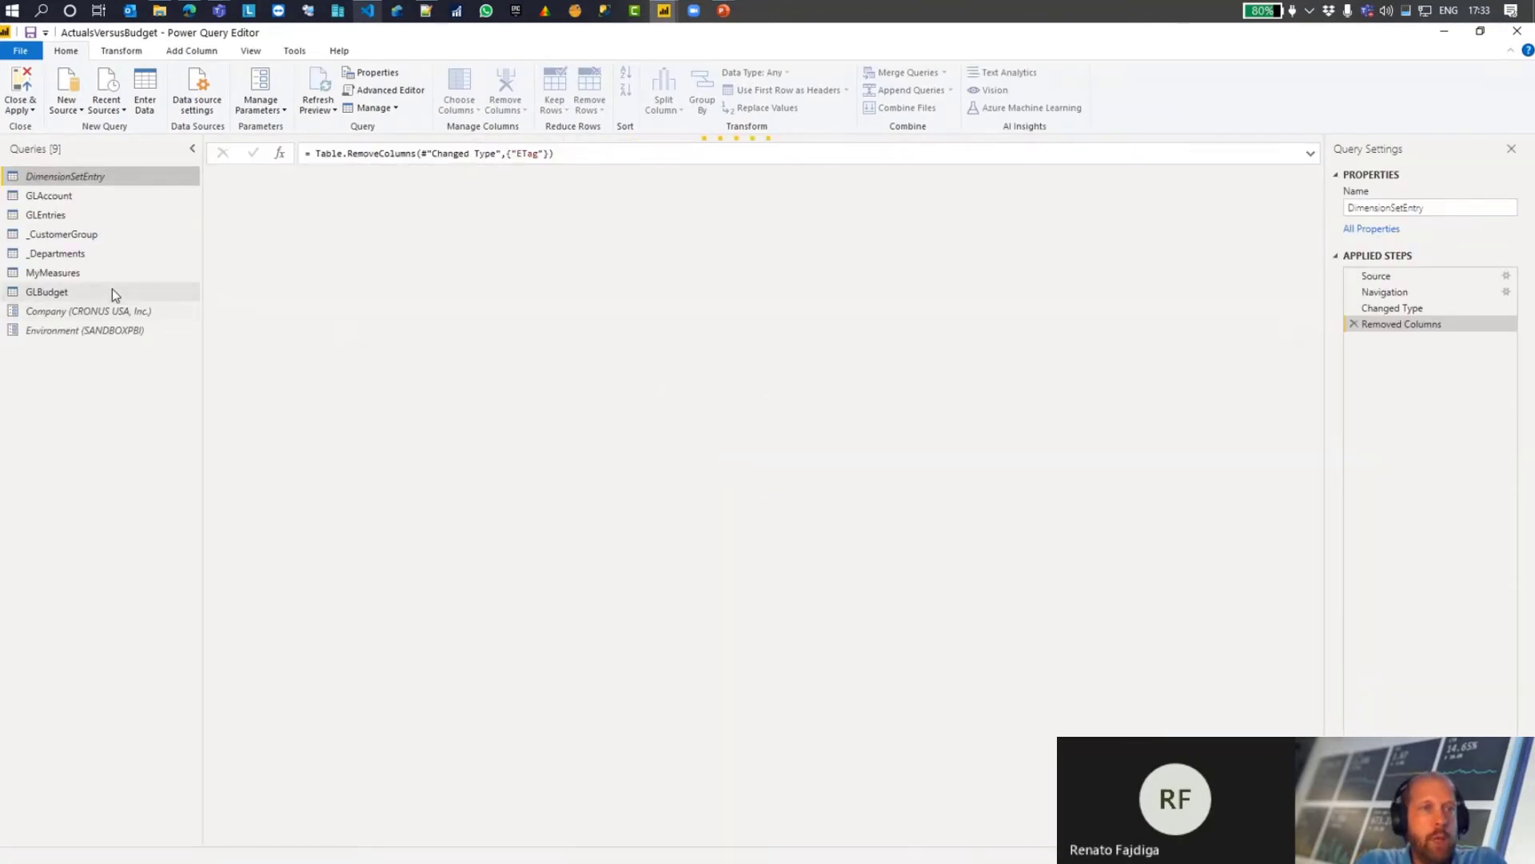
click(86, 293)
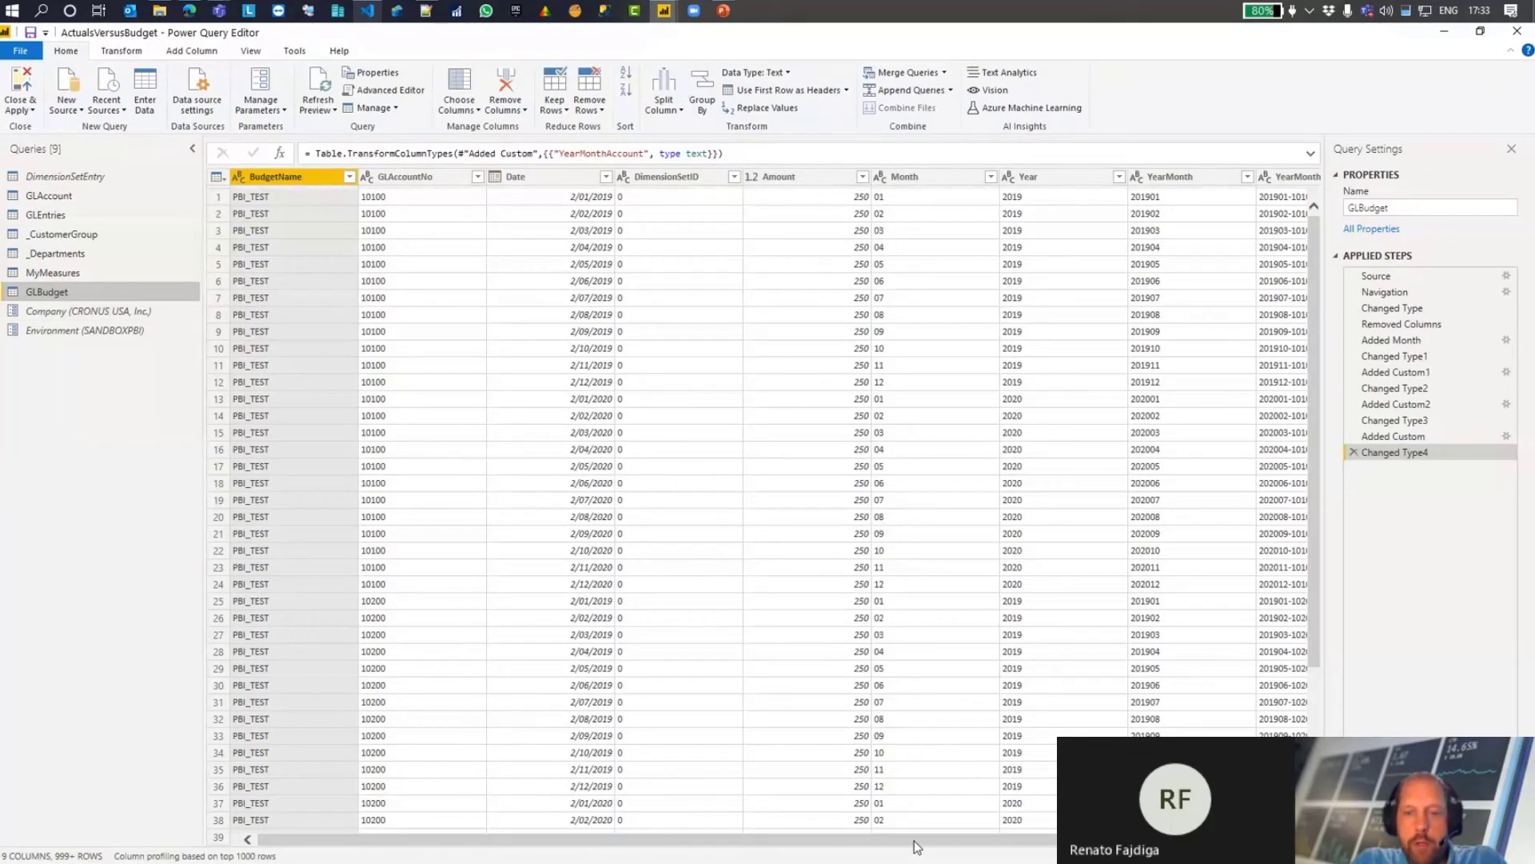
drag(916, 839, 954, 840)
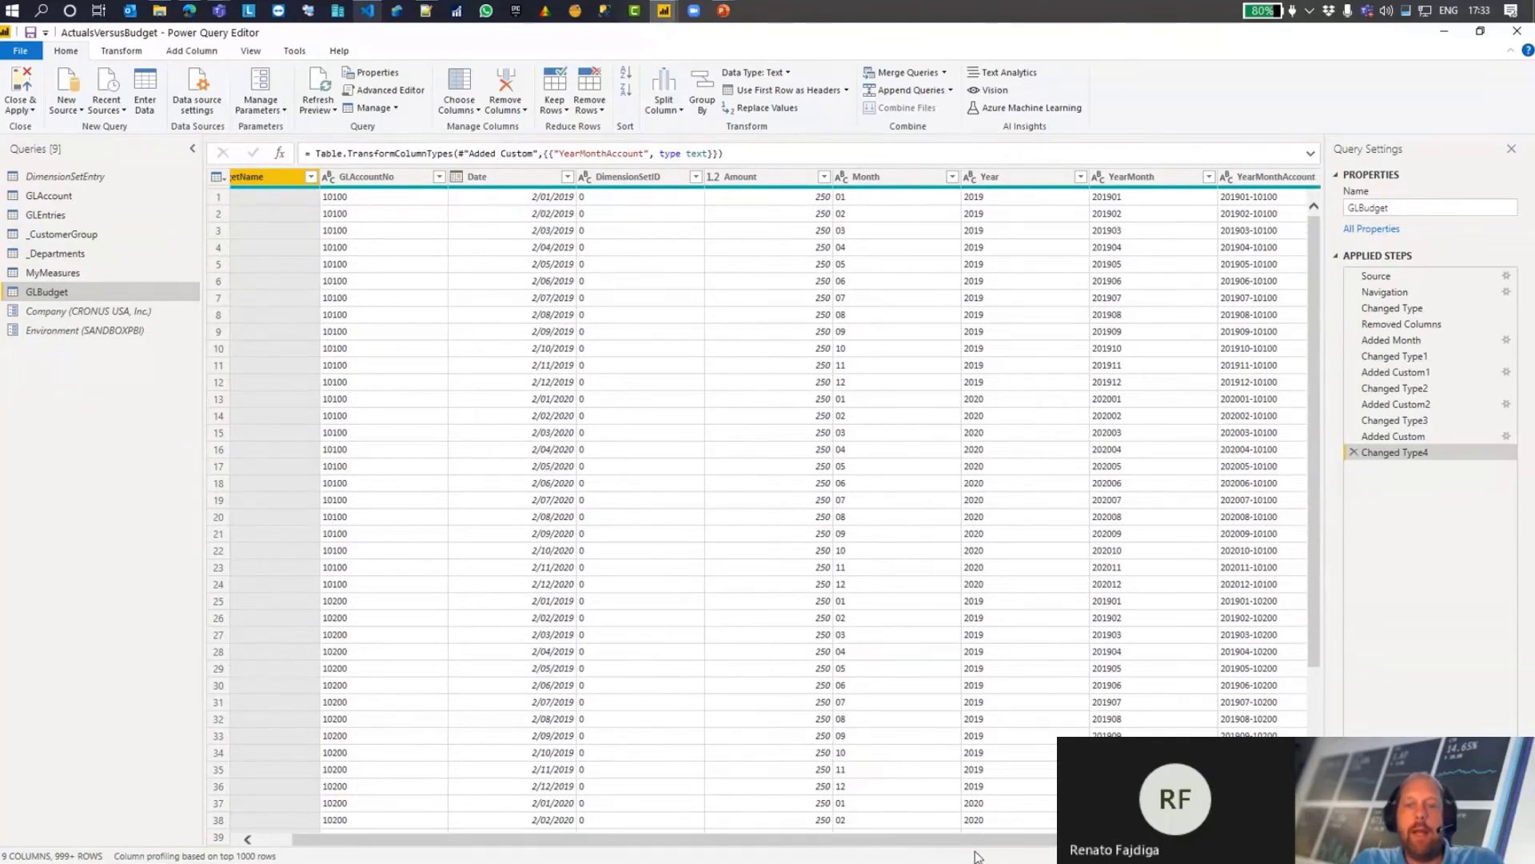
drag(997, 836, 1033, 837)
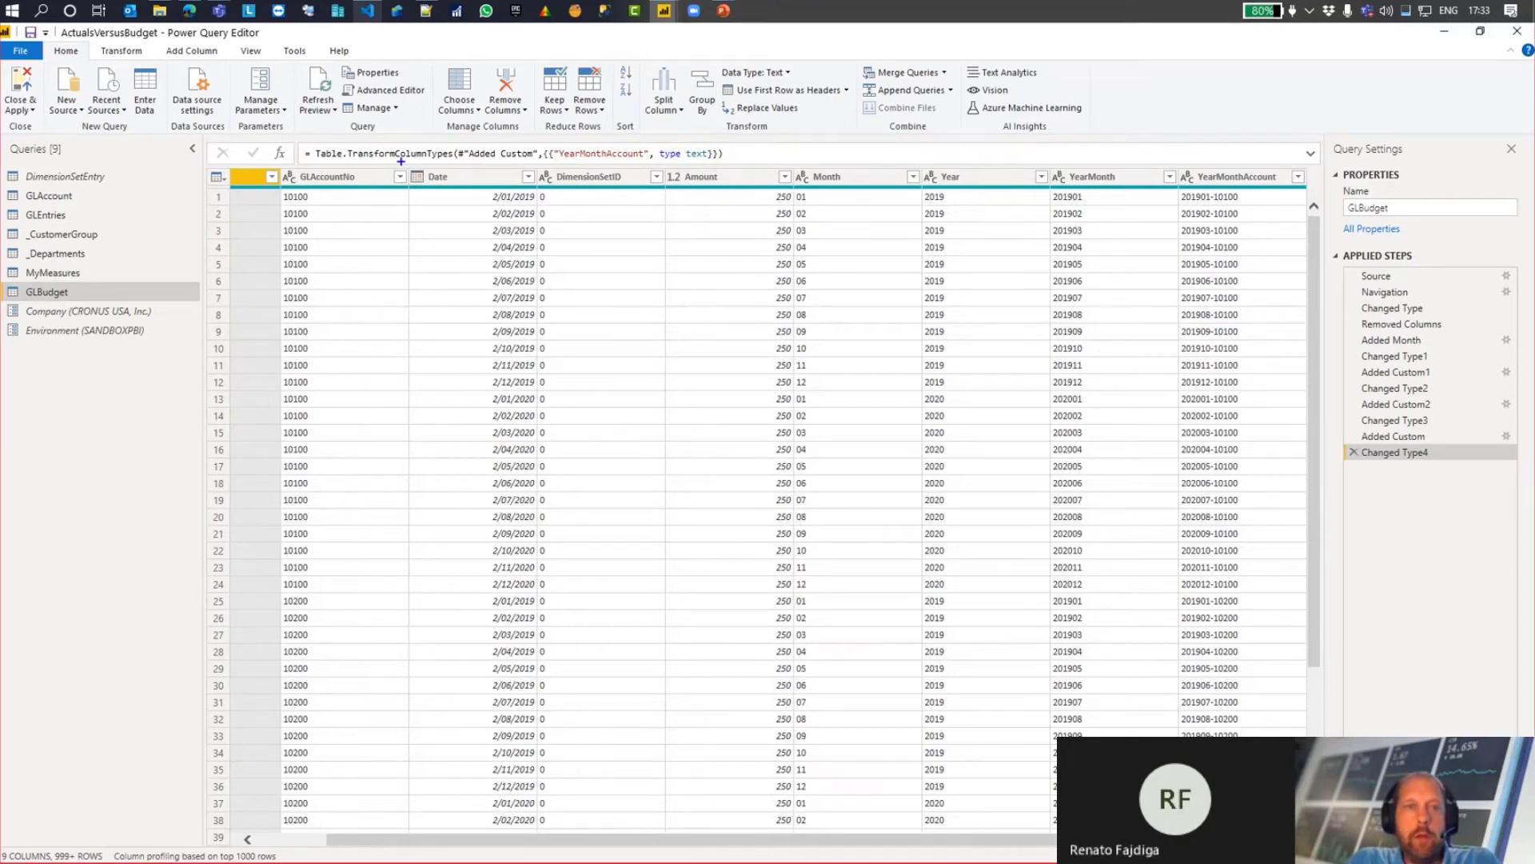
Step: Mark the Date, Month, Year, YearMonth and YearMonthAccount columns of GLBudget on screen to examine how the linking key is built
drag(401, 160, 509, 219)
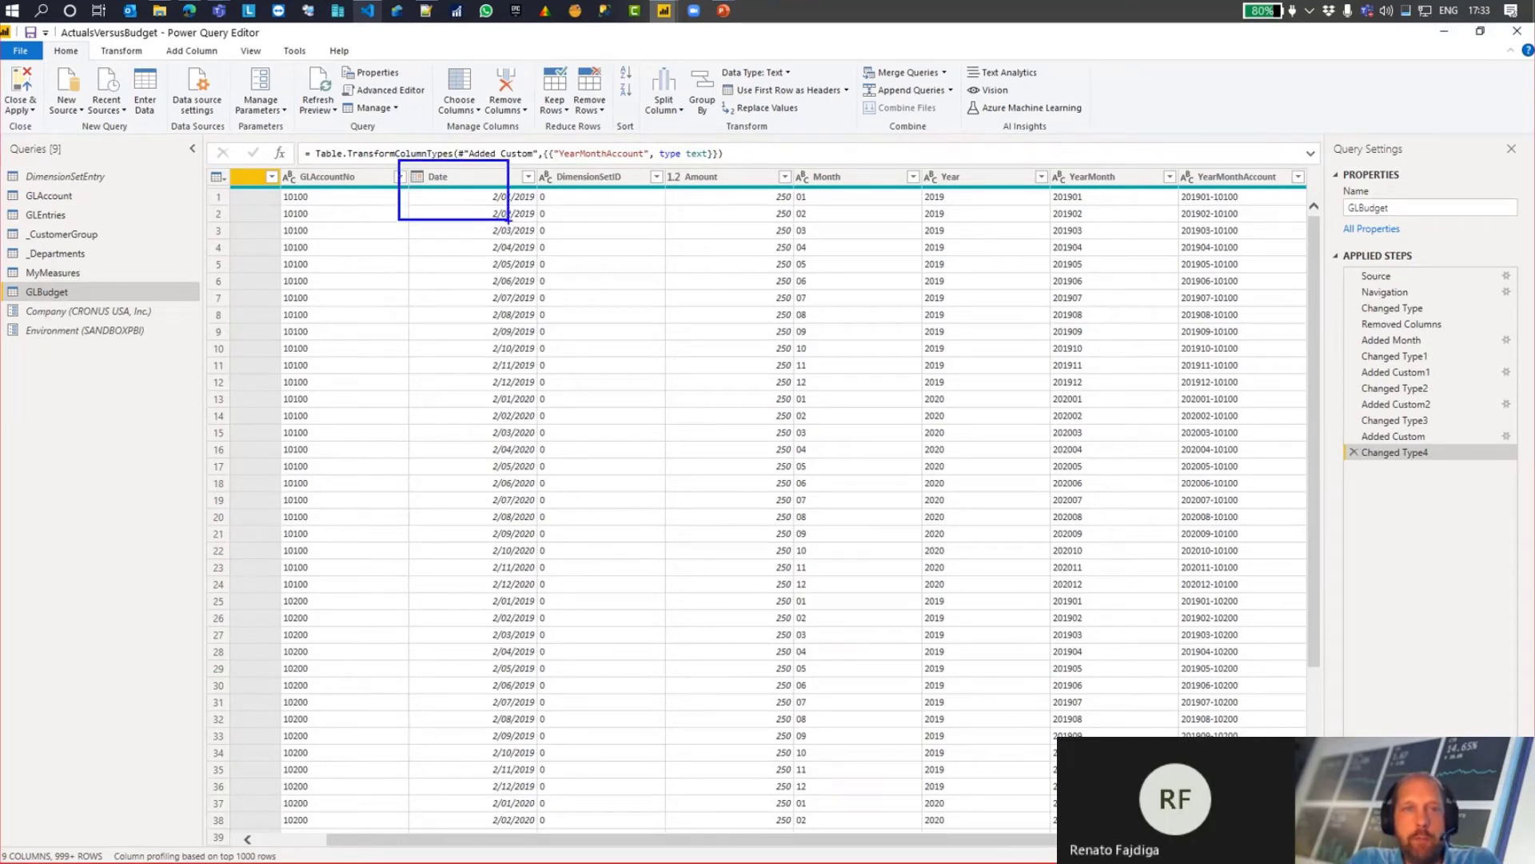
drag(791, 152, 1003, 209)
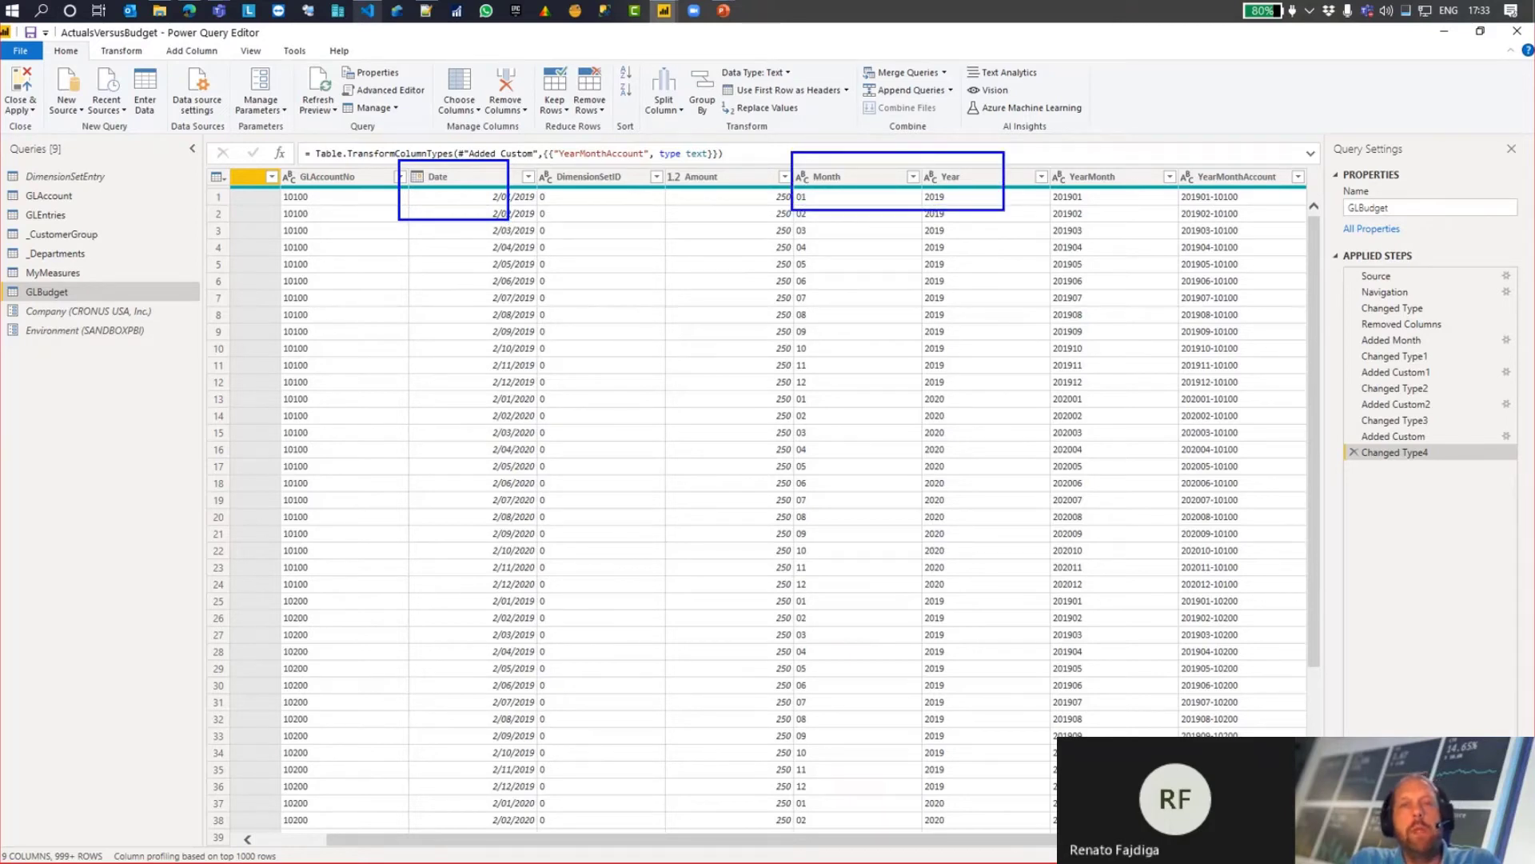
drag(780, 180, 535, 183)
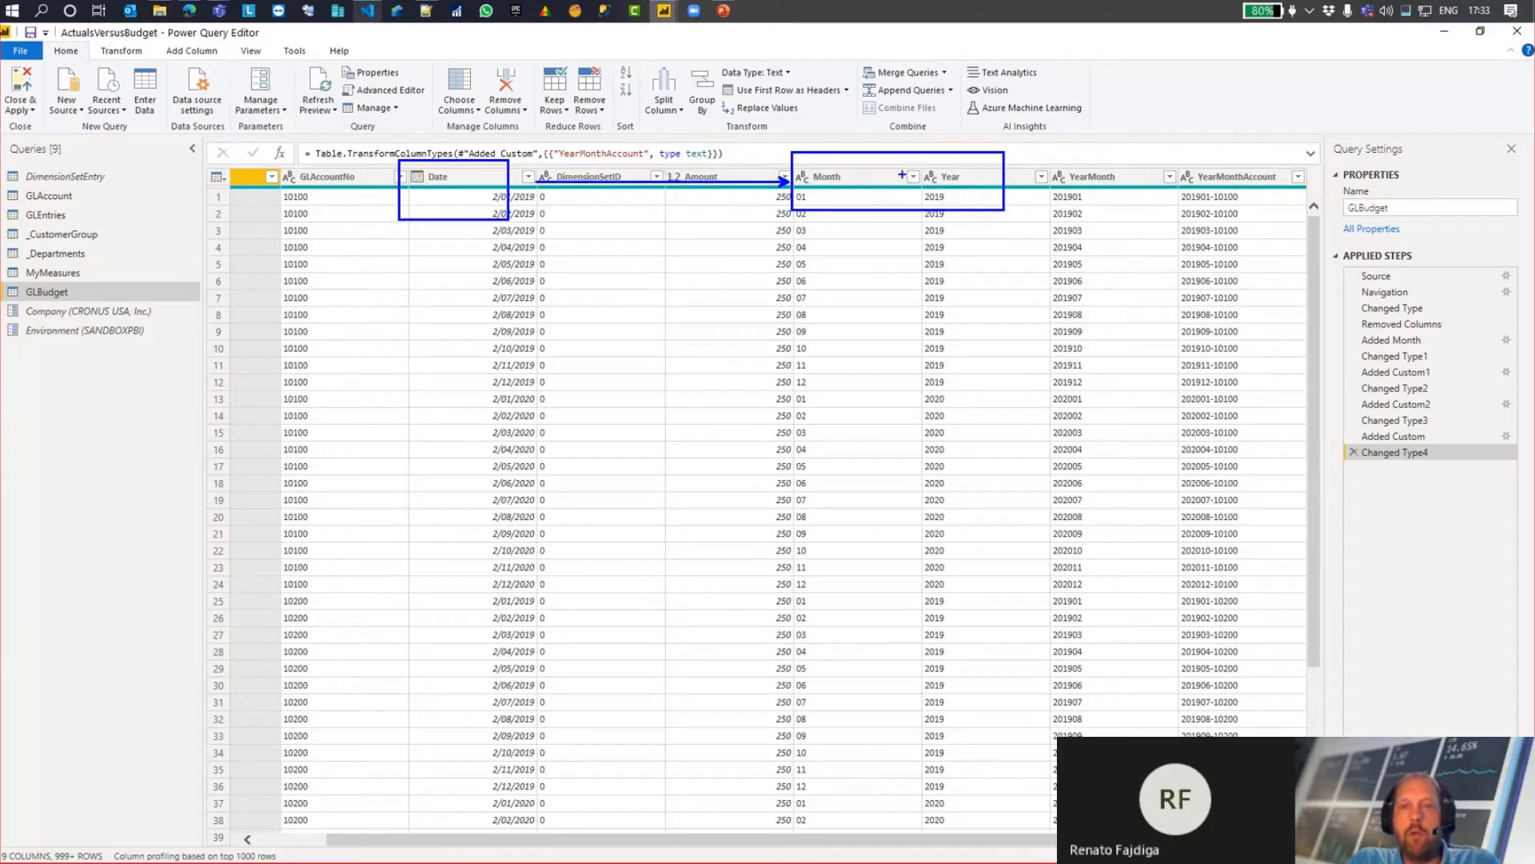
mouse_move(1033, 155)
mouse_down()
mouse_move(1118, 189)
mouse_move(1308, 193)
mouse_up()
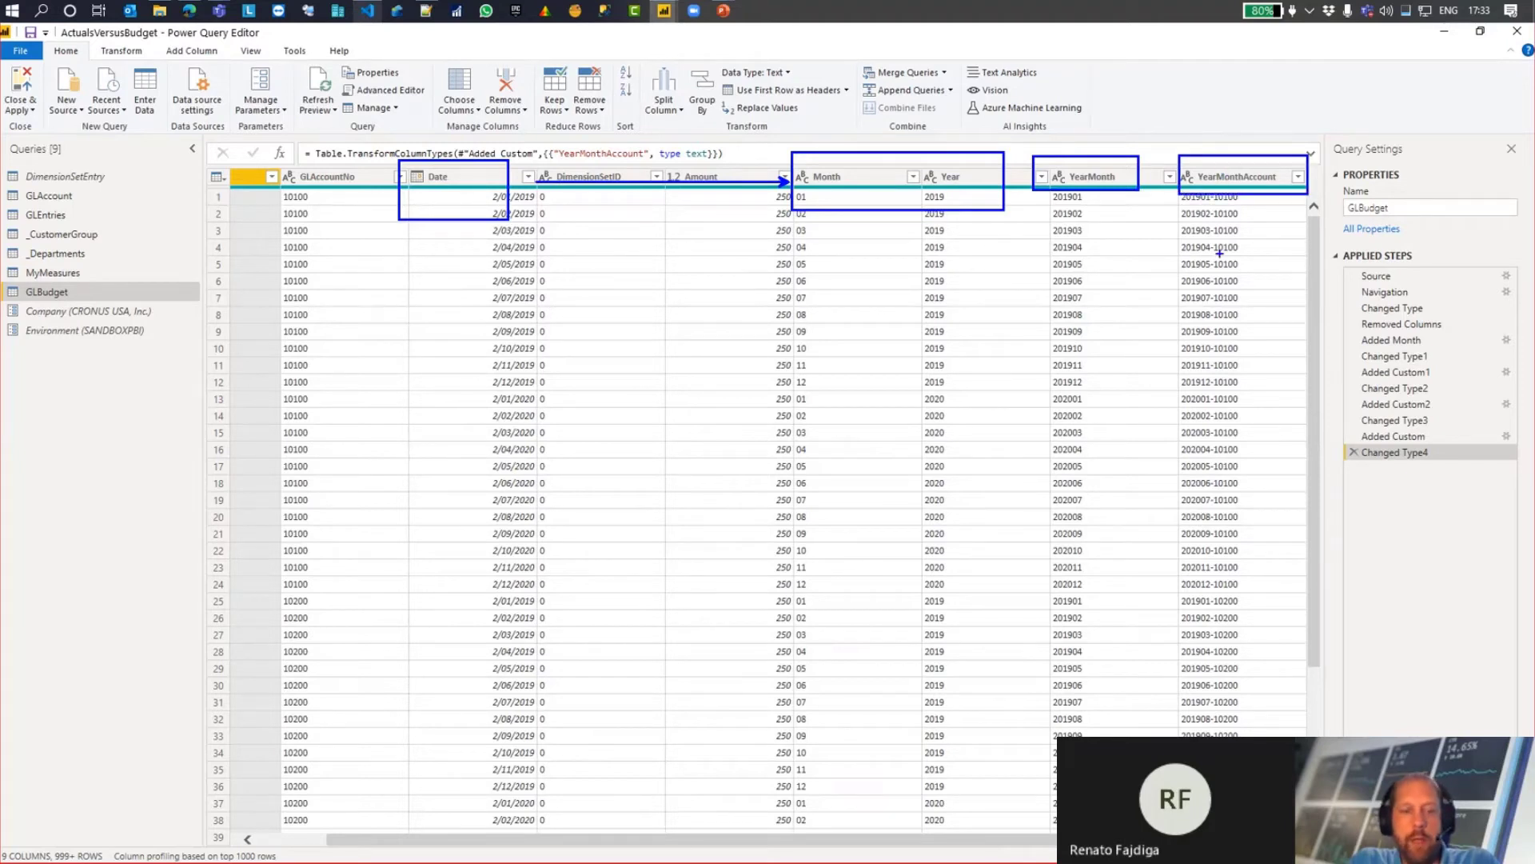
key(Escape)
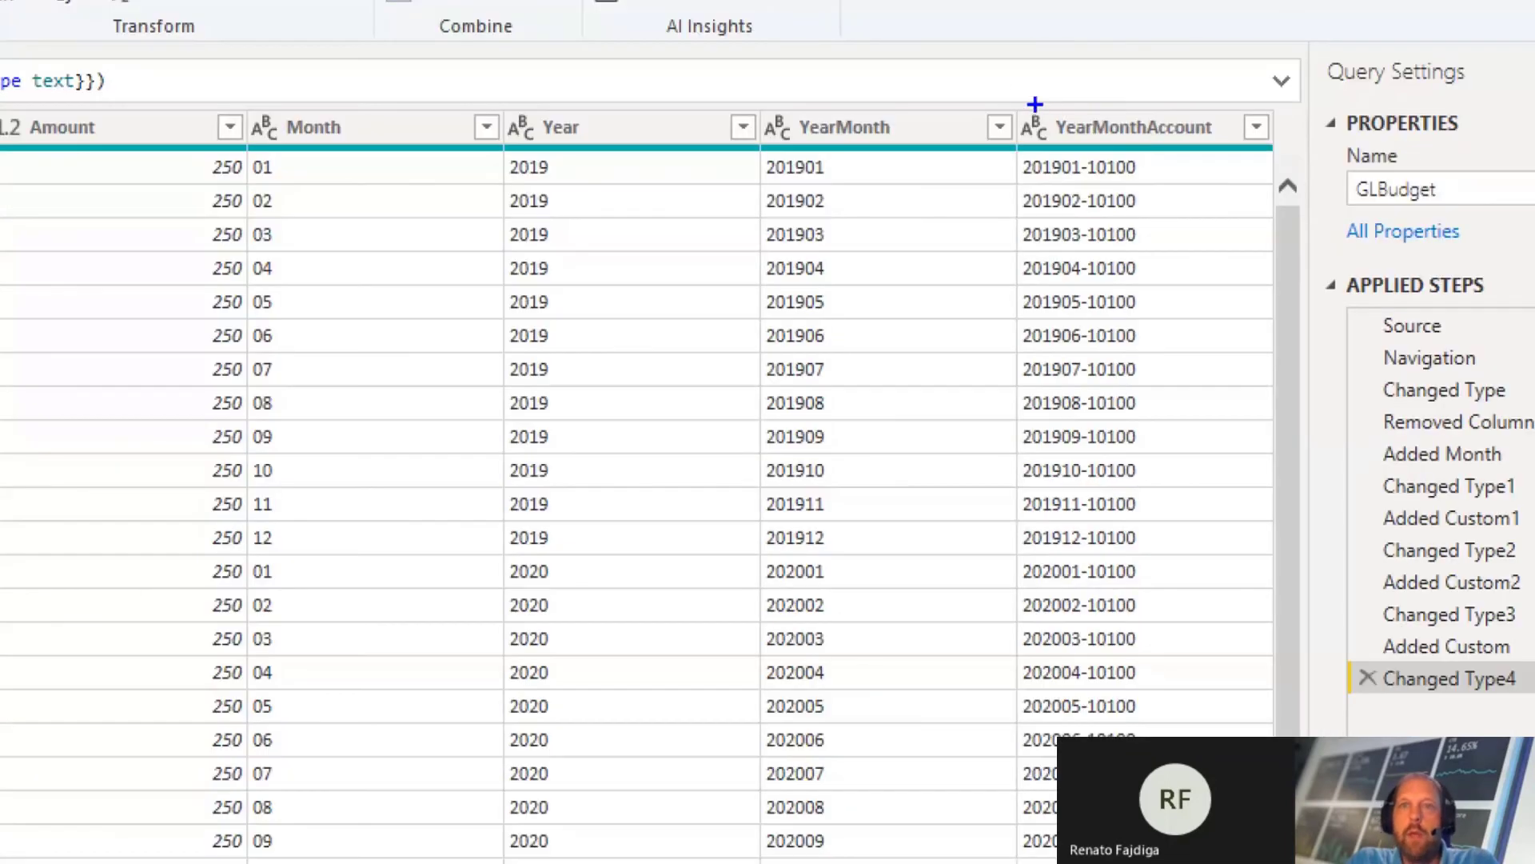
drag(1173, 157, 1291, 341)
drag(1243, 456, 1261, 694)
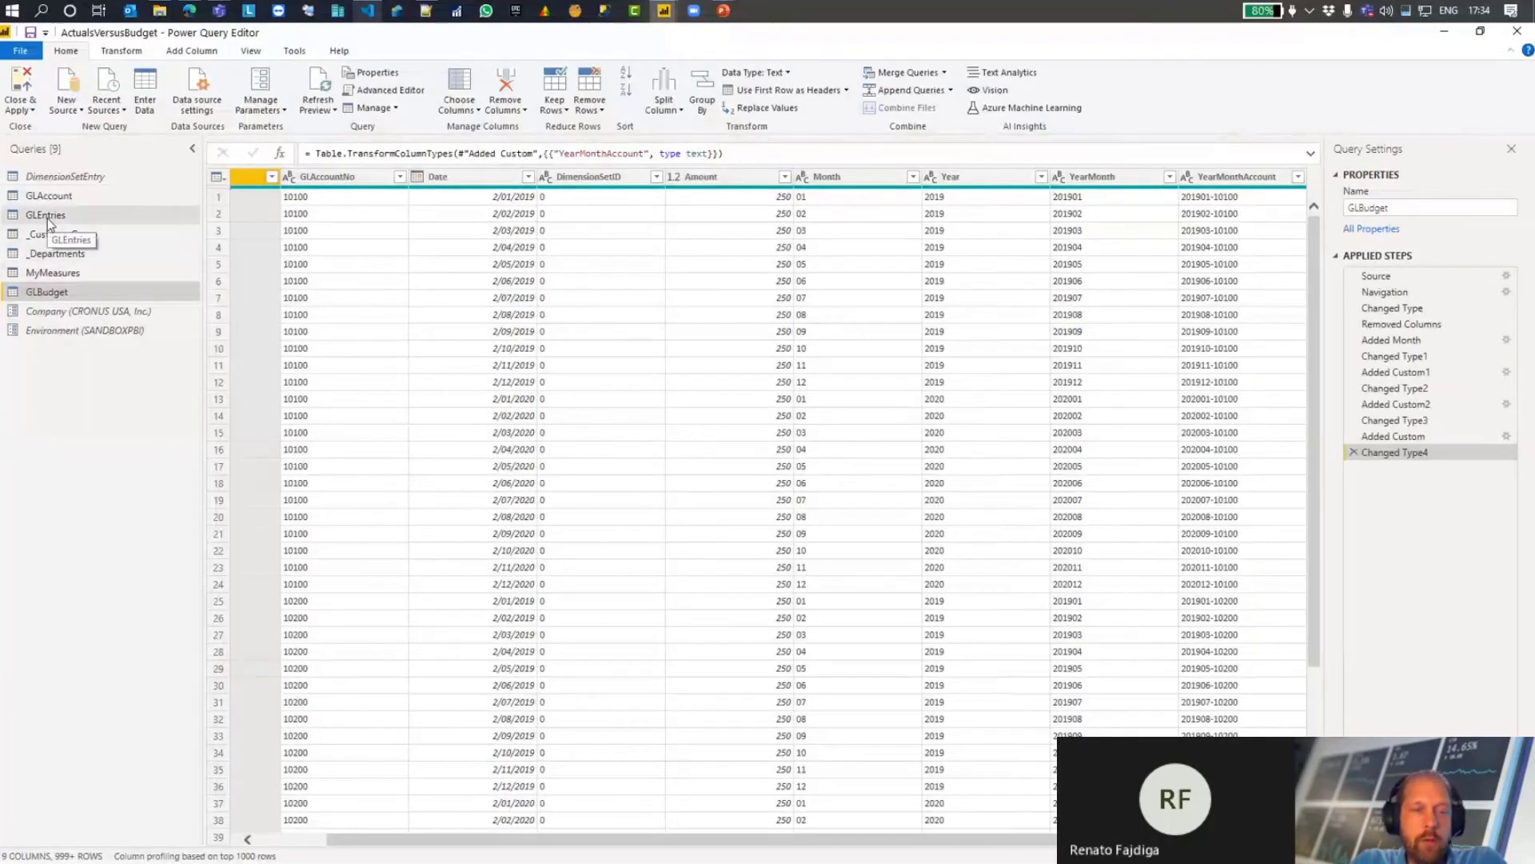
Step: Examine the Month, Year, YearMonth and YearMonthAccount columns of the GLEntries query, marking each one on screen
click(47, 217)
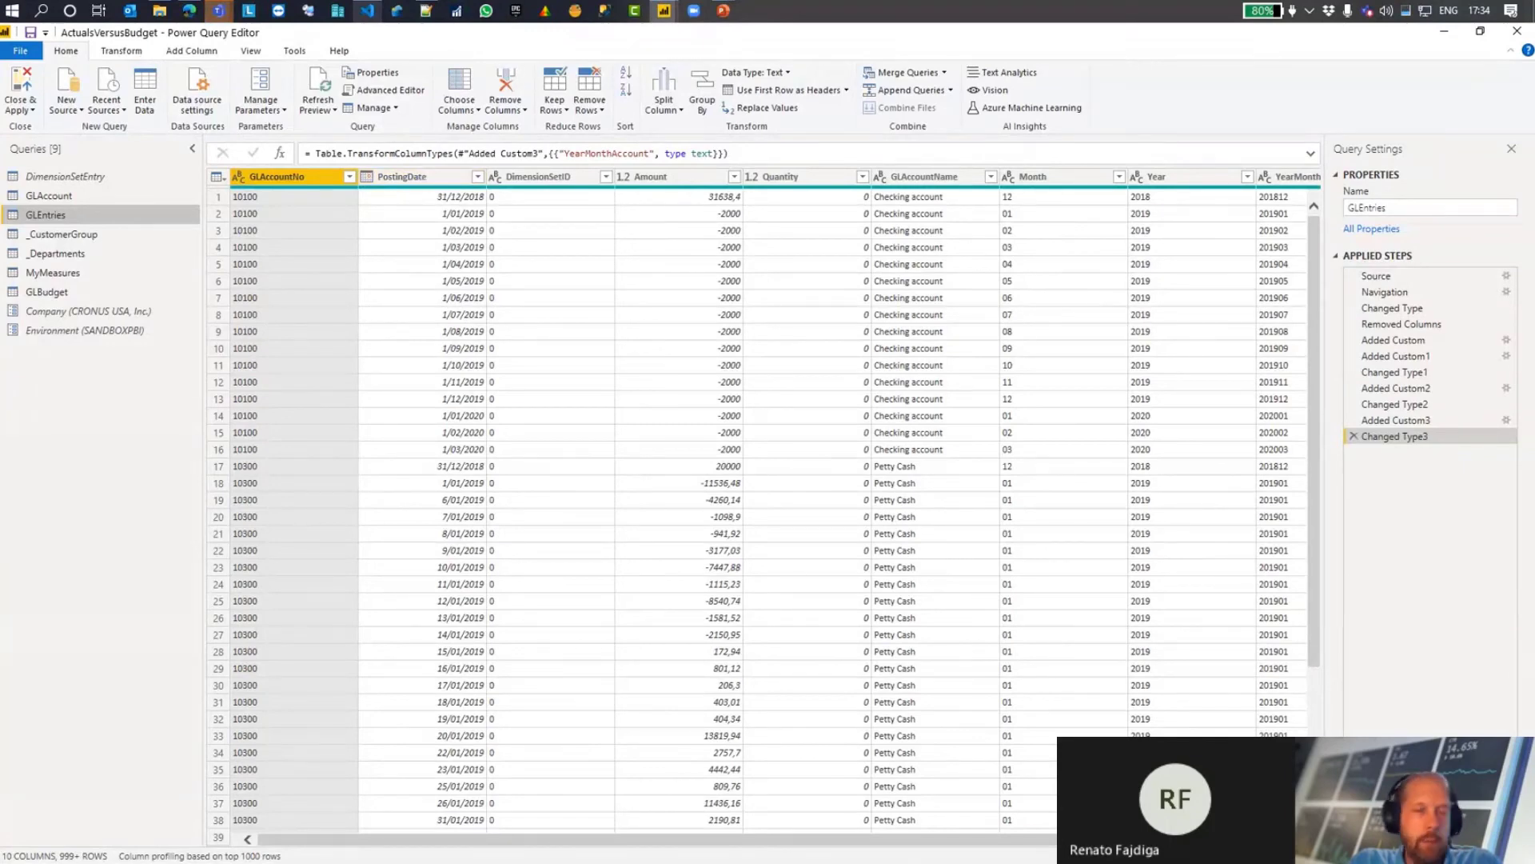
scroll(1285, 356, right, 3)
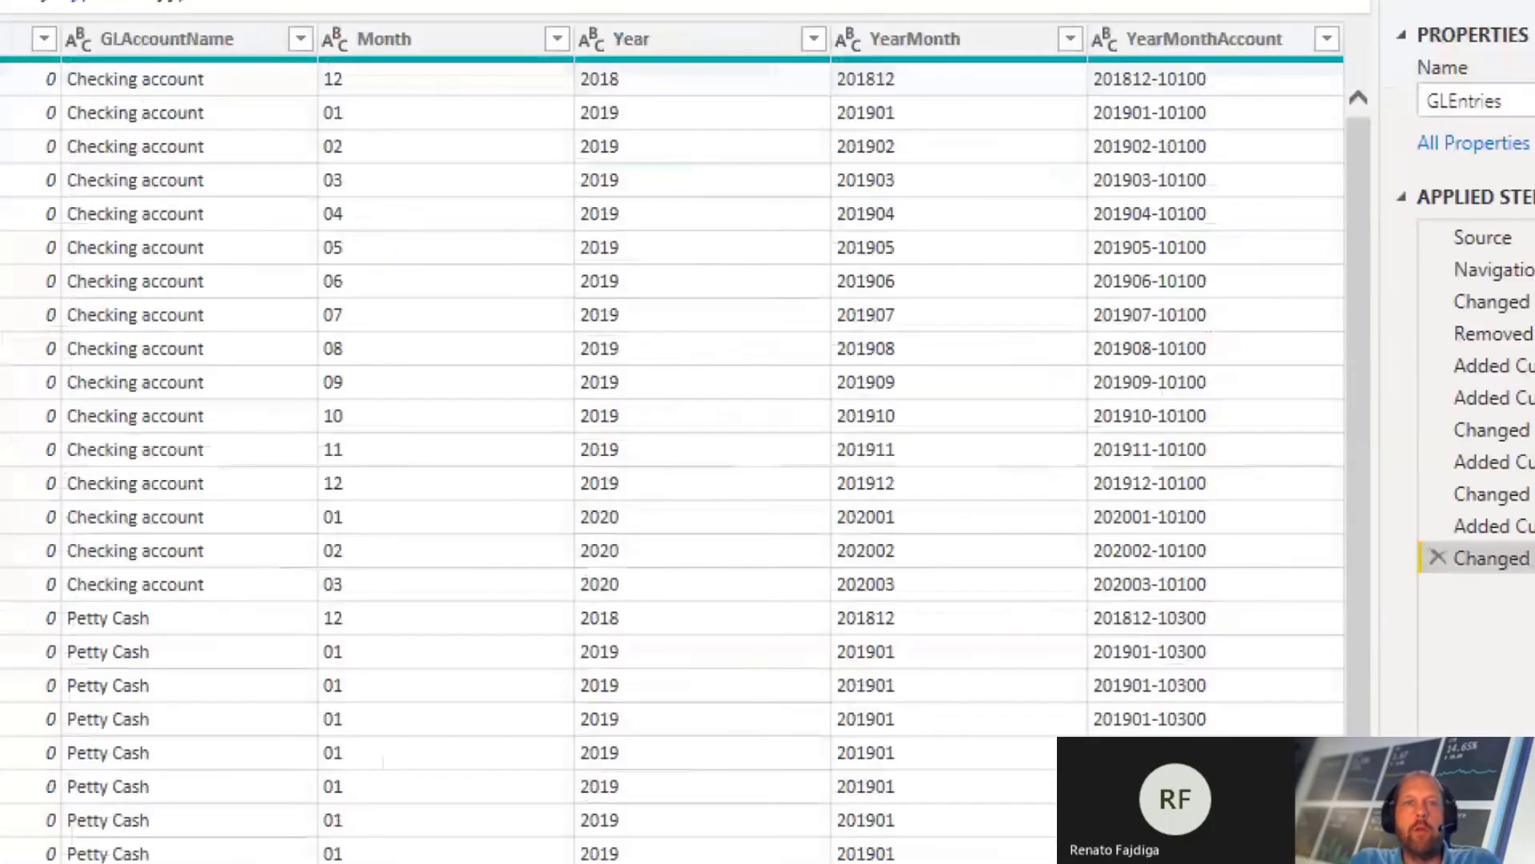
drag(412, 74, 409, 136)
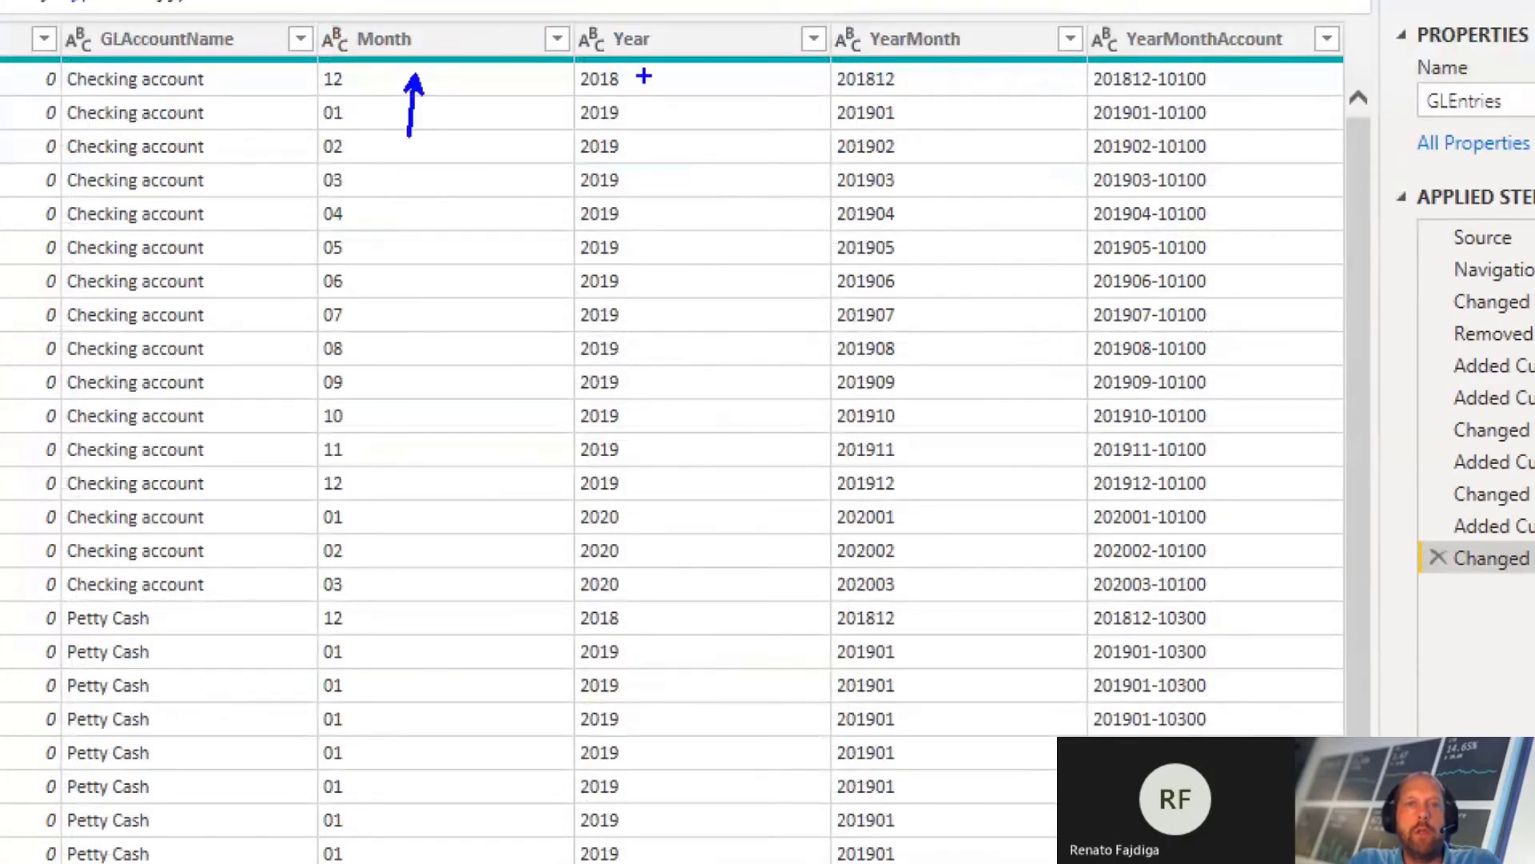
drag(643, 74, 632, 150)
drag(904, 66, 899, 124)
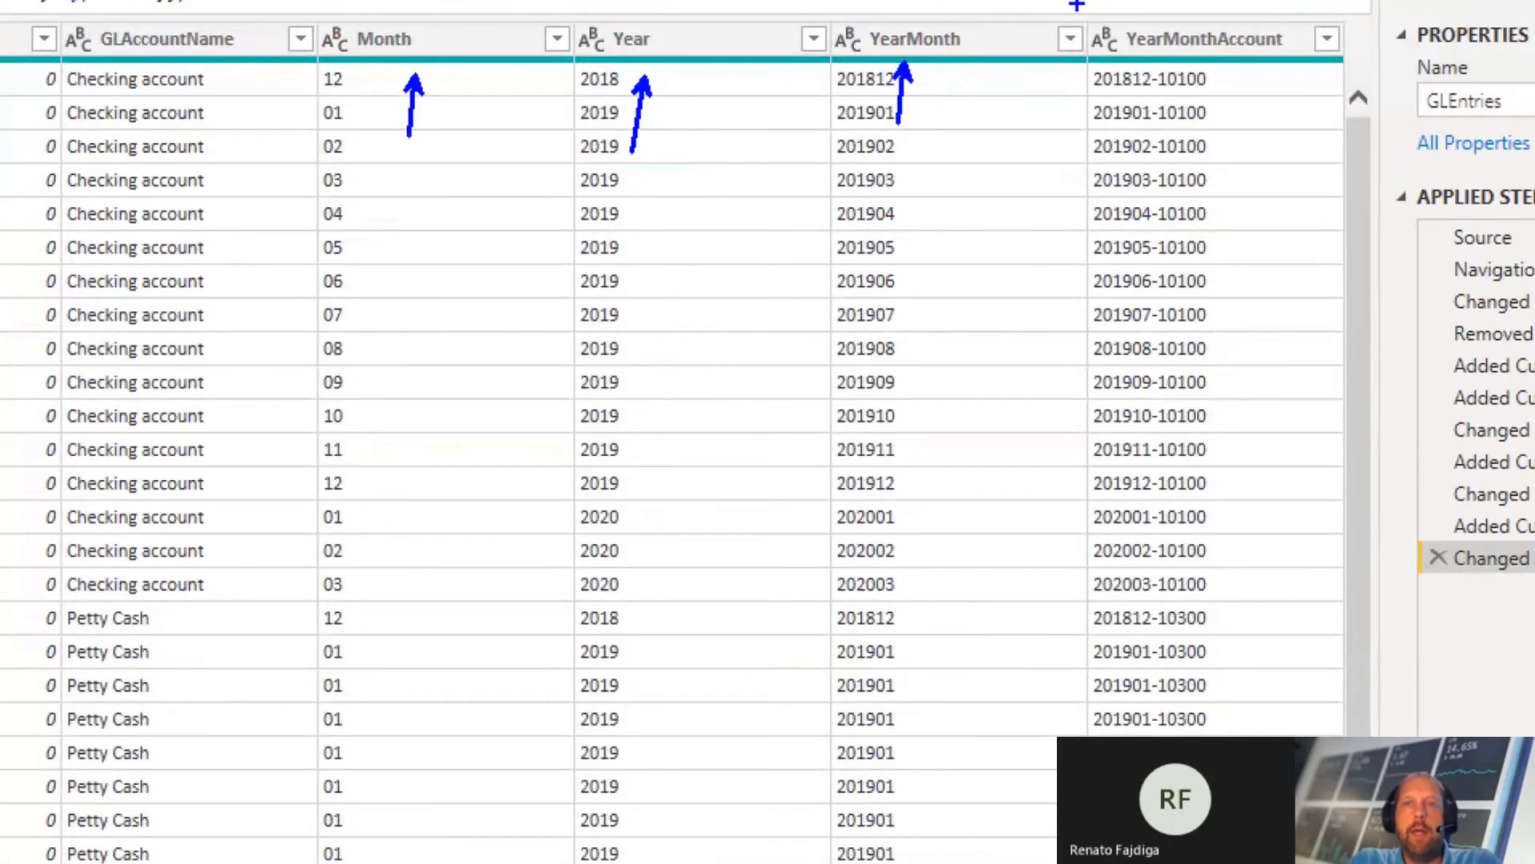
mouse_move(1059, 16)
mouse_down()
mouse_move(1250, 366)
mouse_move(1323, 552)
mouse_up()
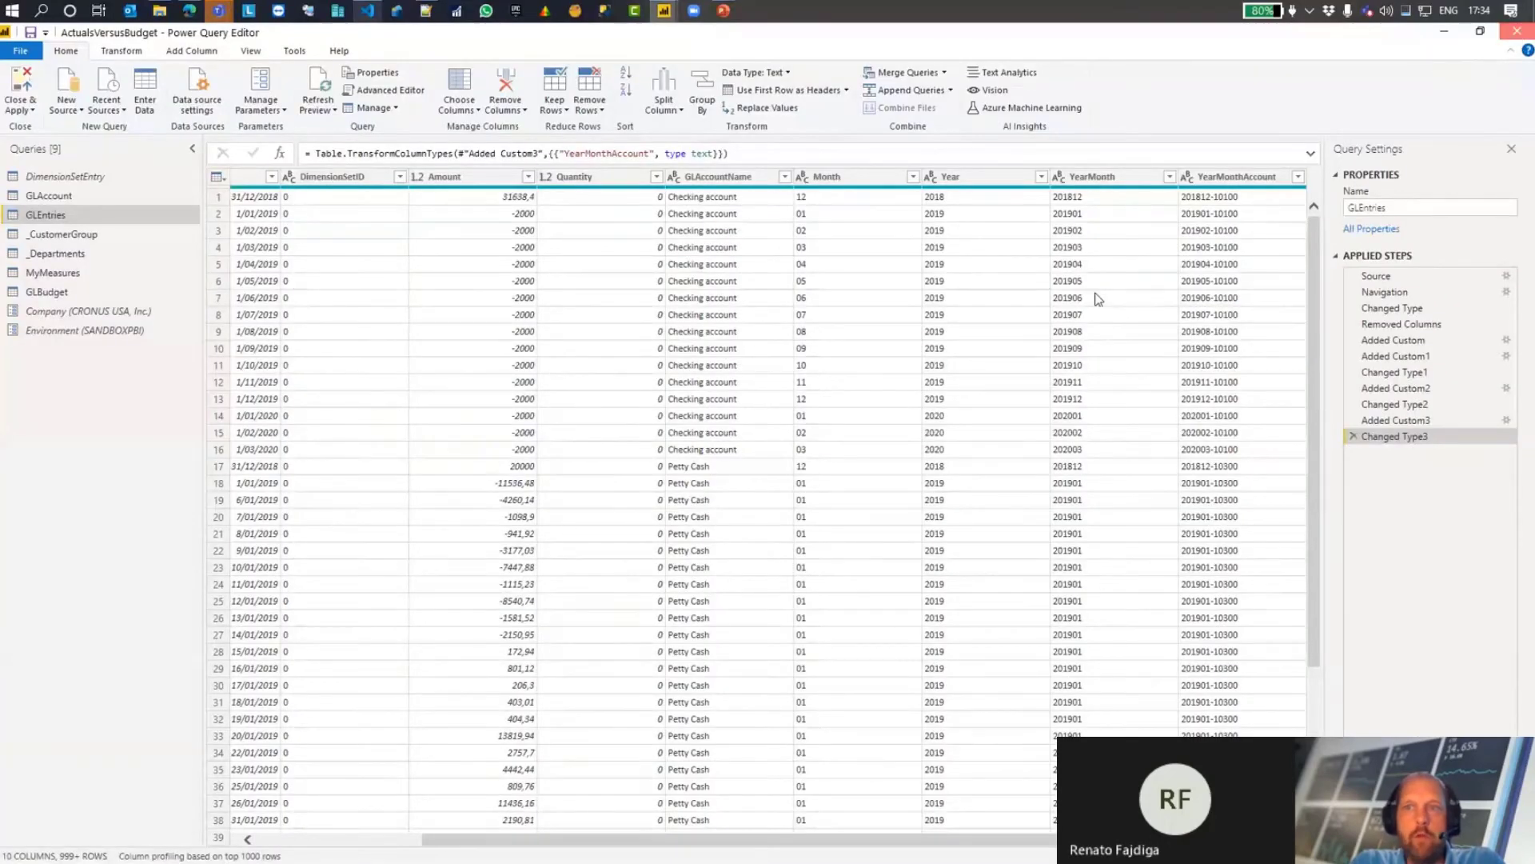
Step: Return to the model diagram and mark the GLEntries and GLBudget tables to examine their YearMonthAccount relationship
key(alt+Tab)
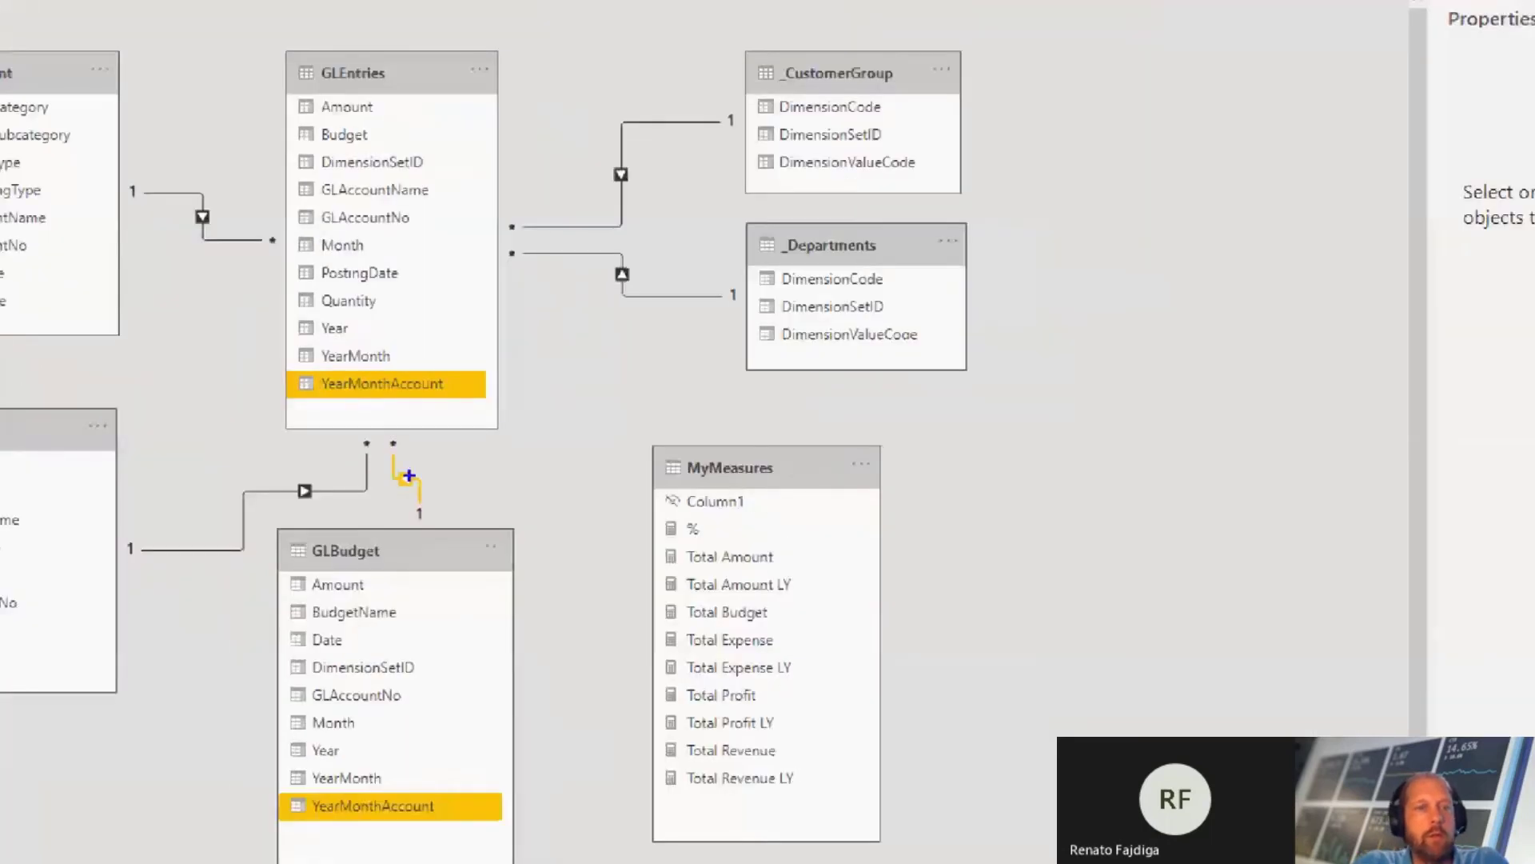
drag(259, 44, 442, 100)
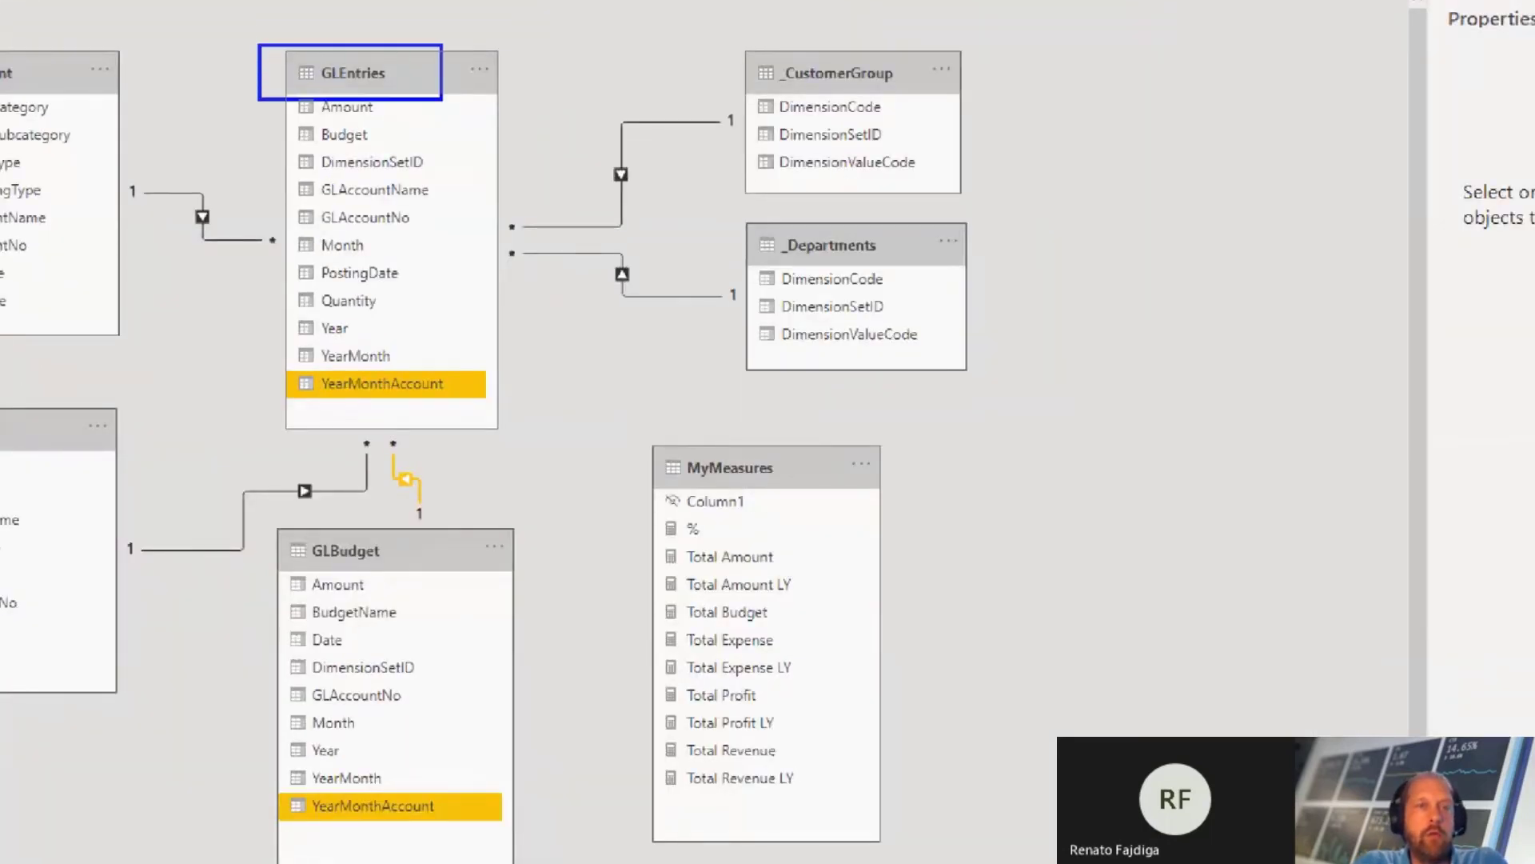
drag(252, 525, 410, 564)
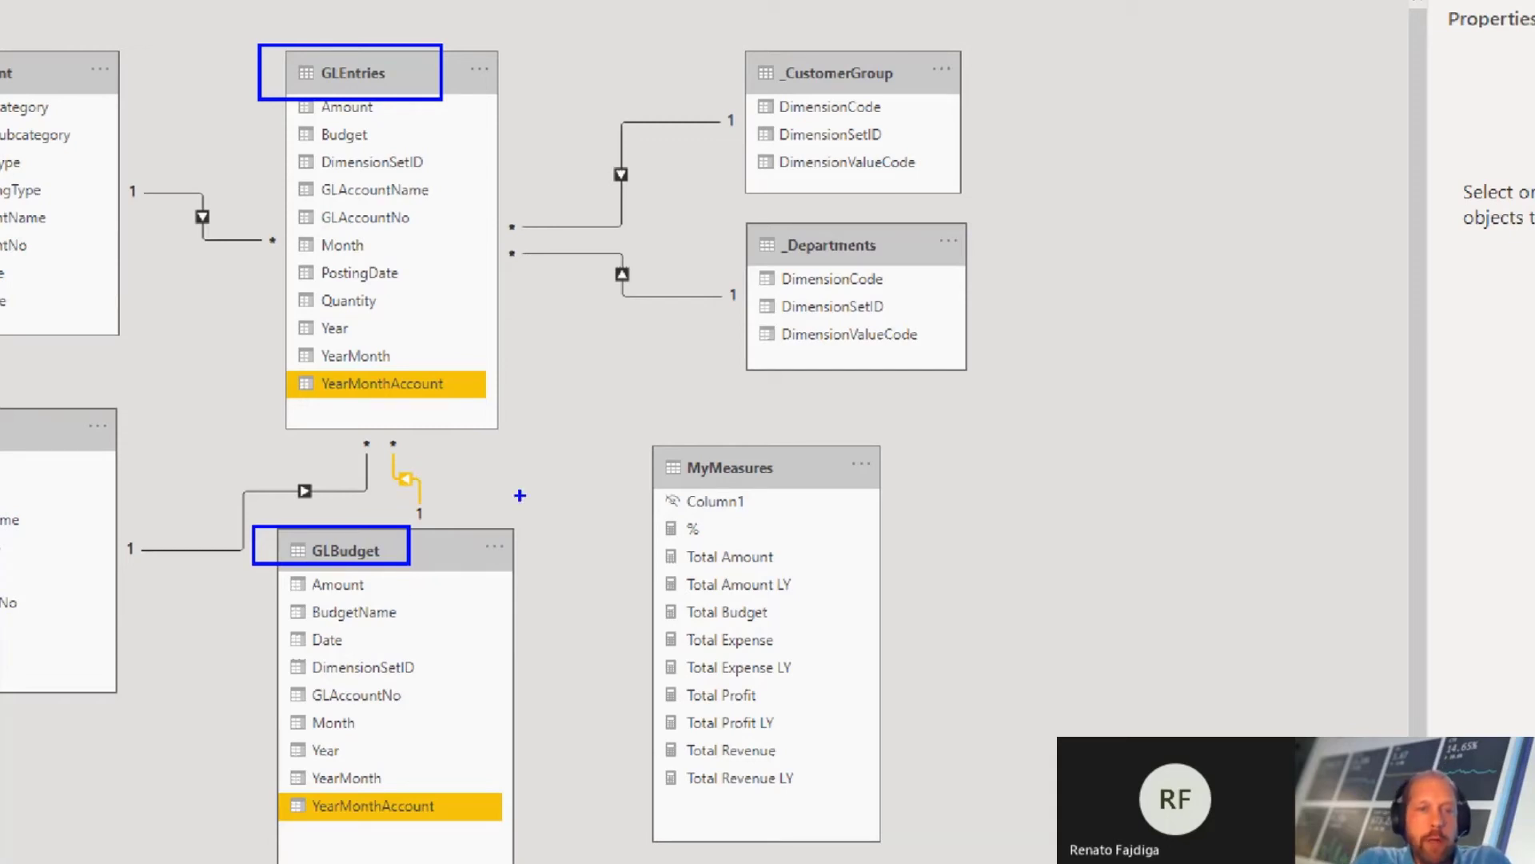
Step: Cross out the GLBudget table on screen and mark the GLEntries table's Amount field area to examine where budget figures belong
drag(520, 496, 270, 718)
drag(304, 493, 484, 721)
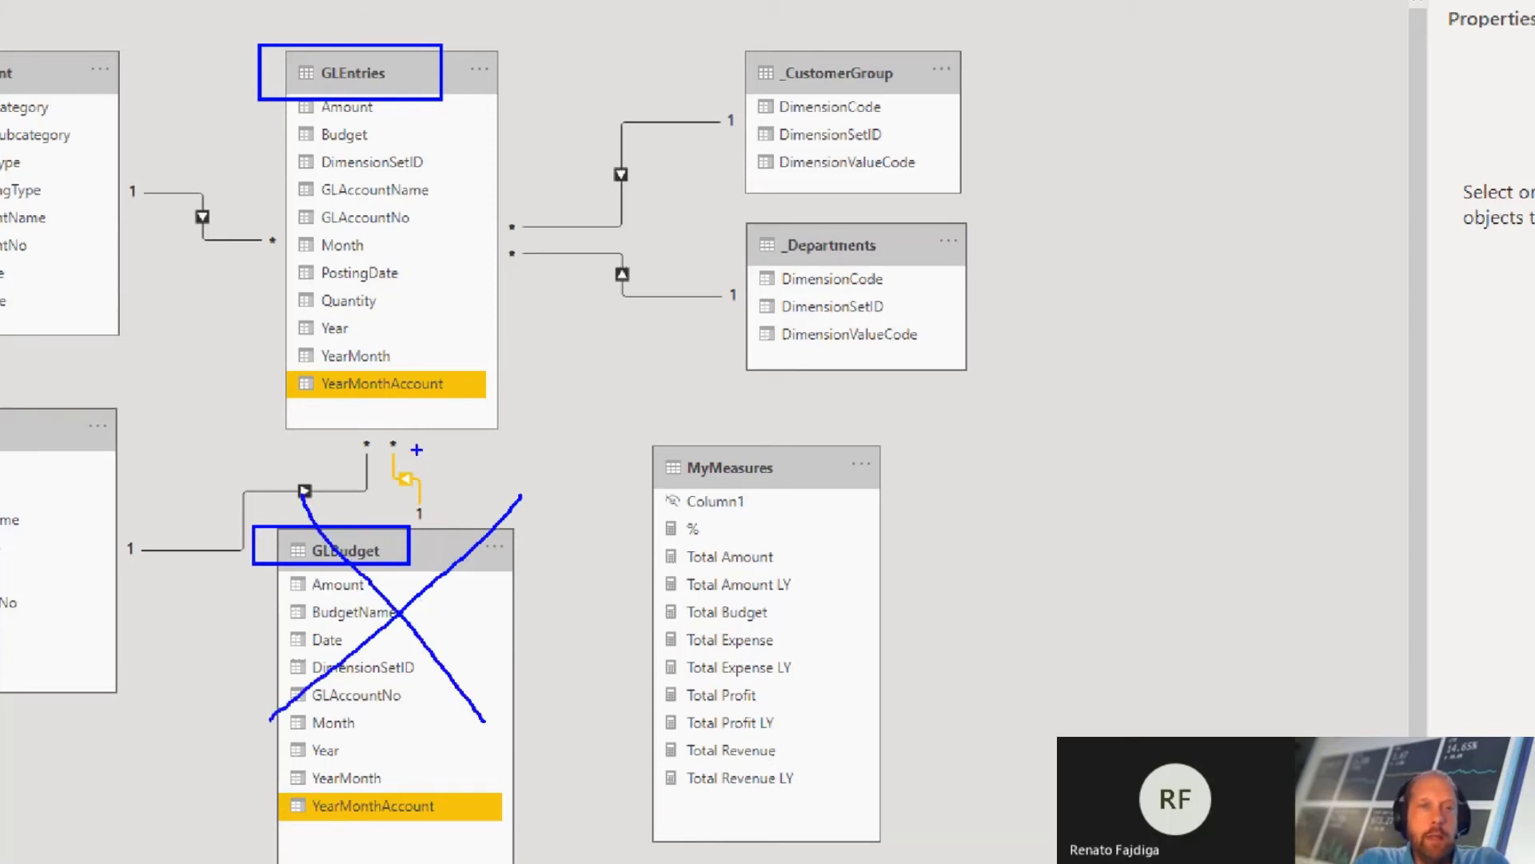
drag(379, 139, 512, 152)
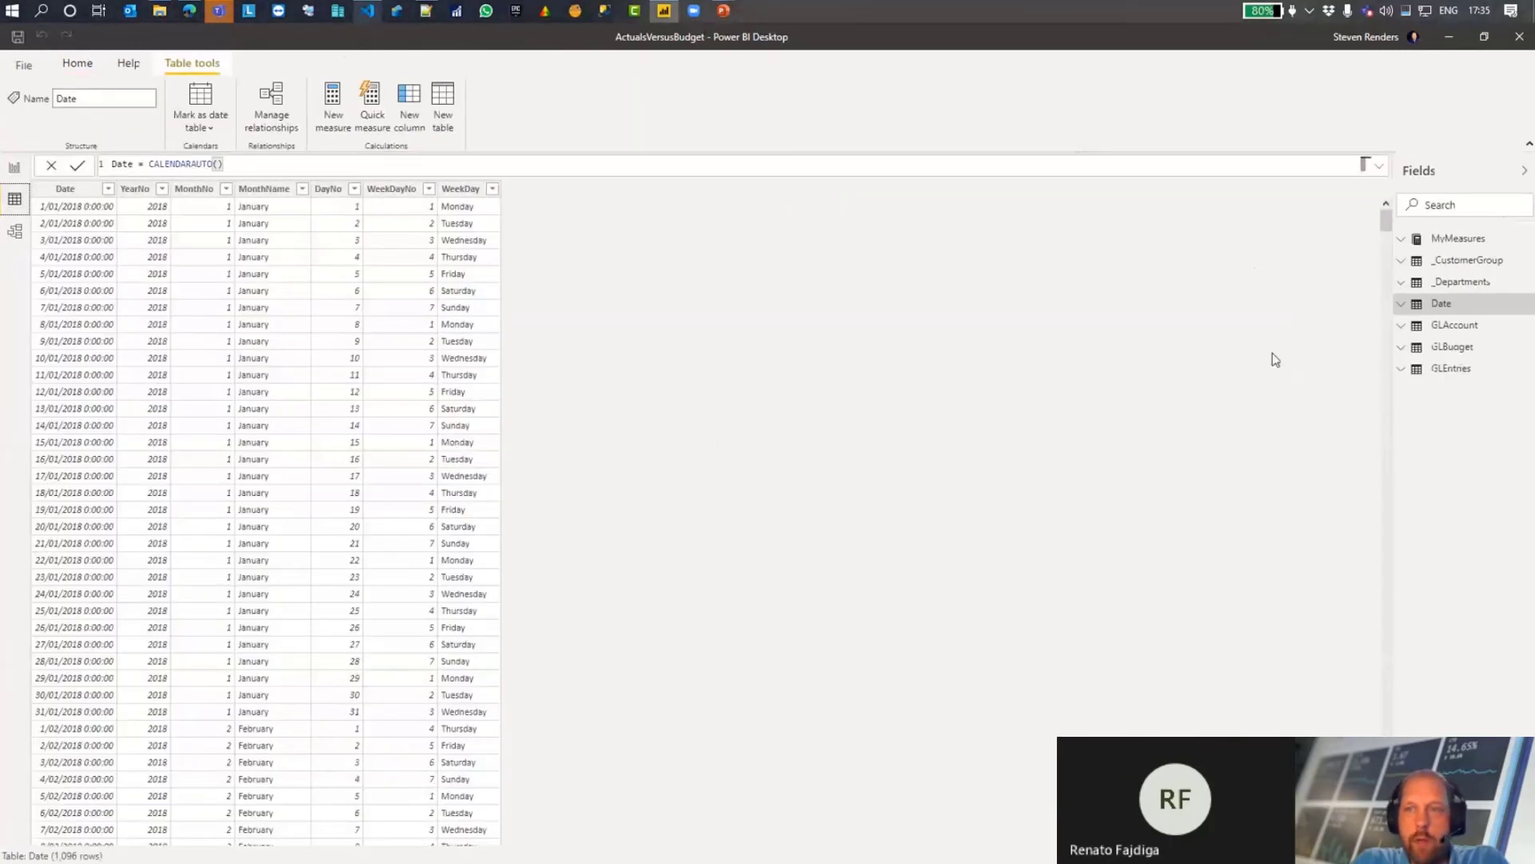
Step: Examine the Budget column's formula in the GLEntries data, marking the formula and the Amount and Budget columns on screen
click(1449, 370)
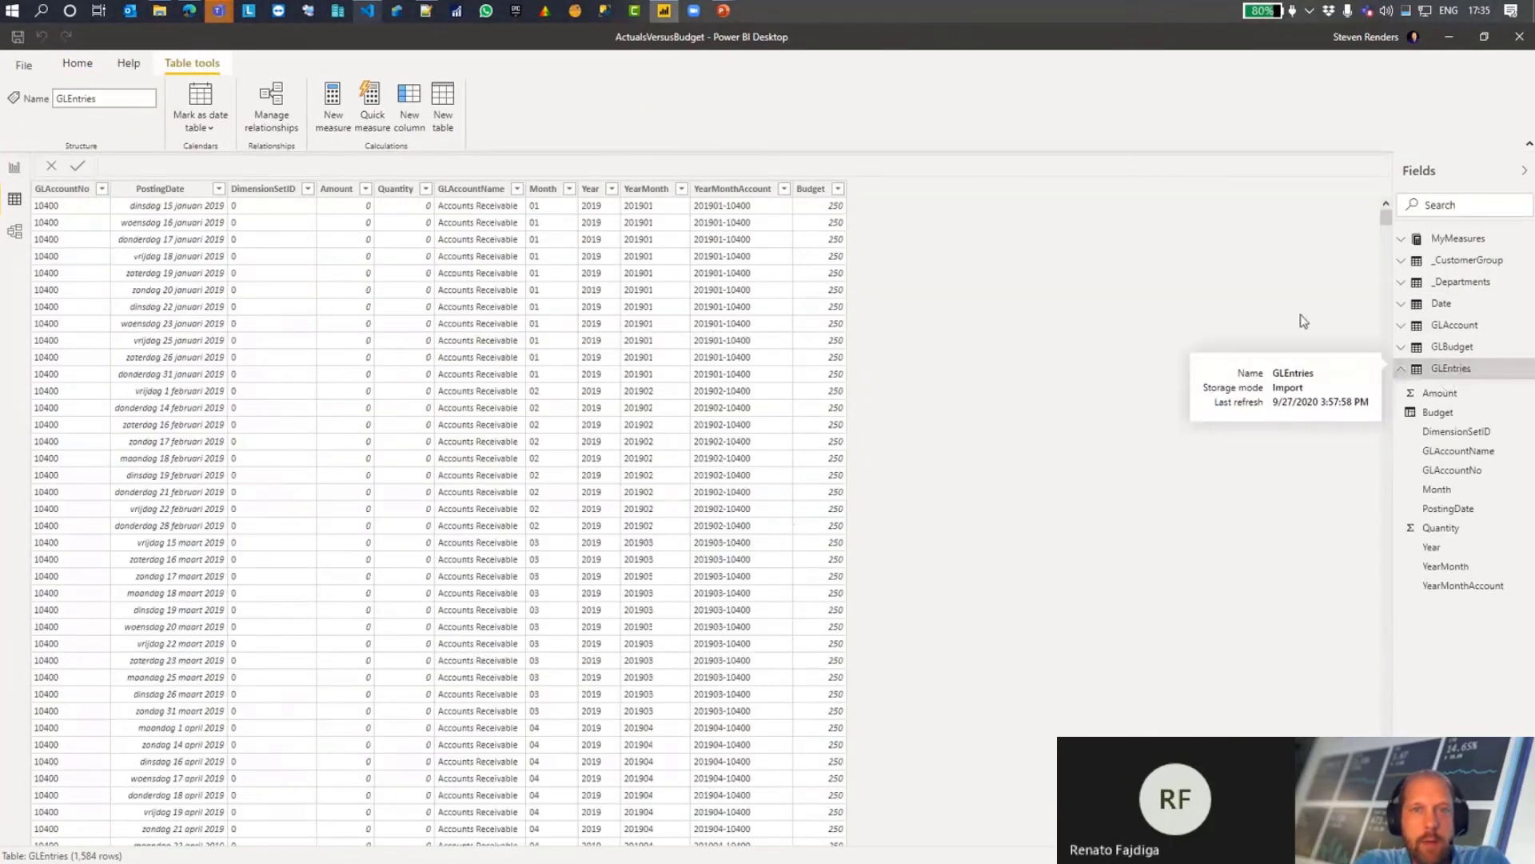
click(812, 189)
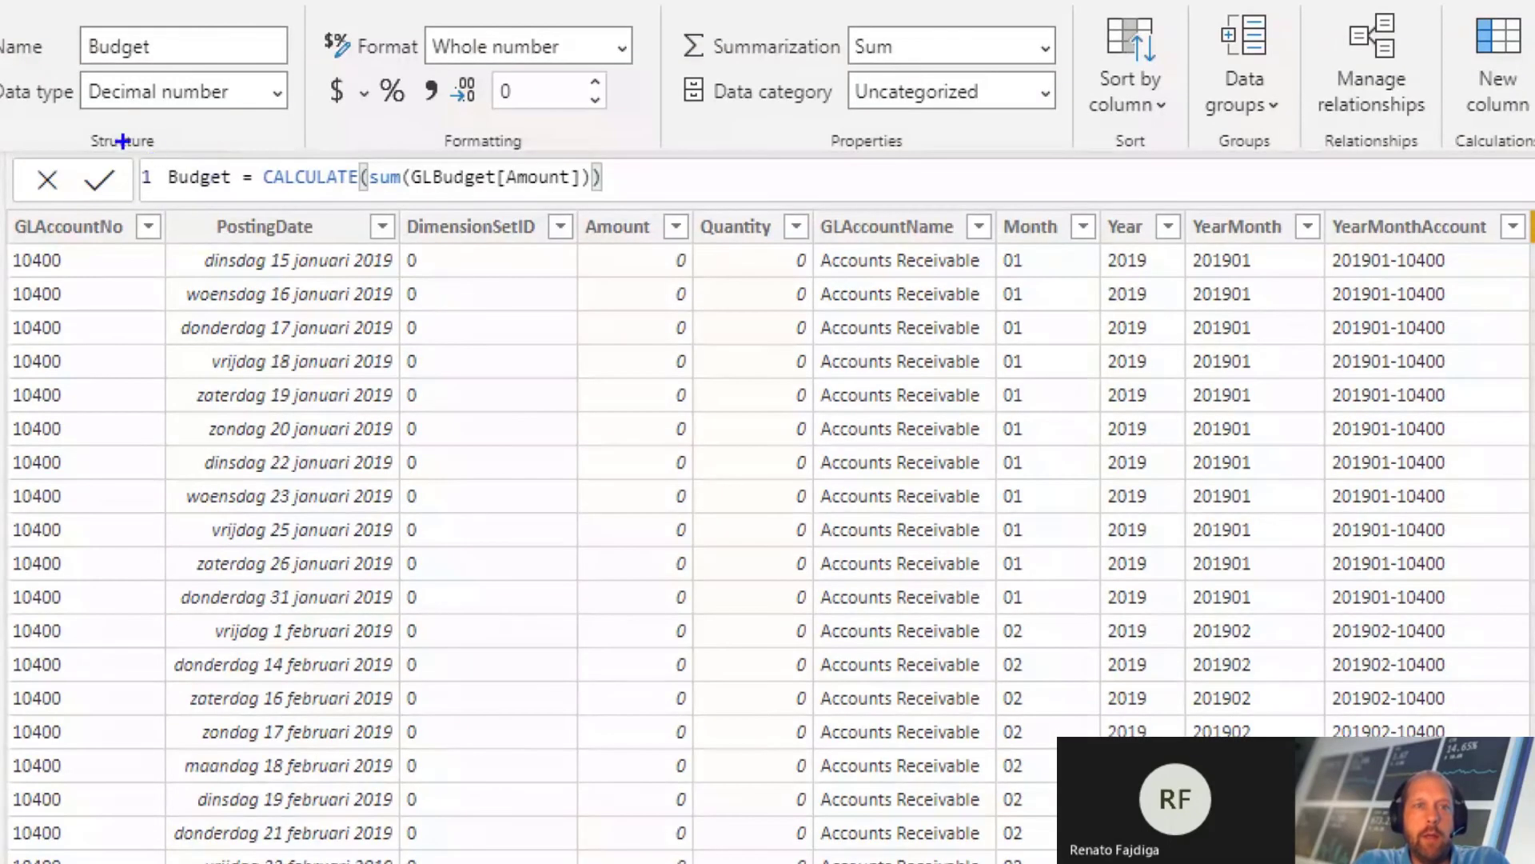
mouse_move(122, 141)
mouse_down()
mouse_move(400, 204)
mouse_move(722, 199)
mouse_up()
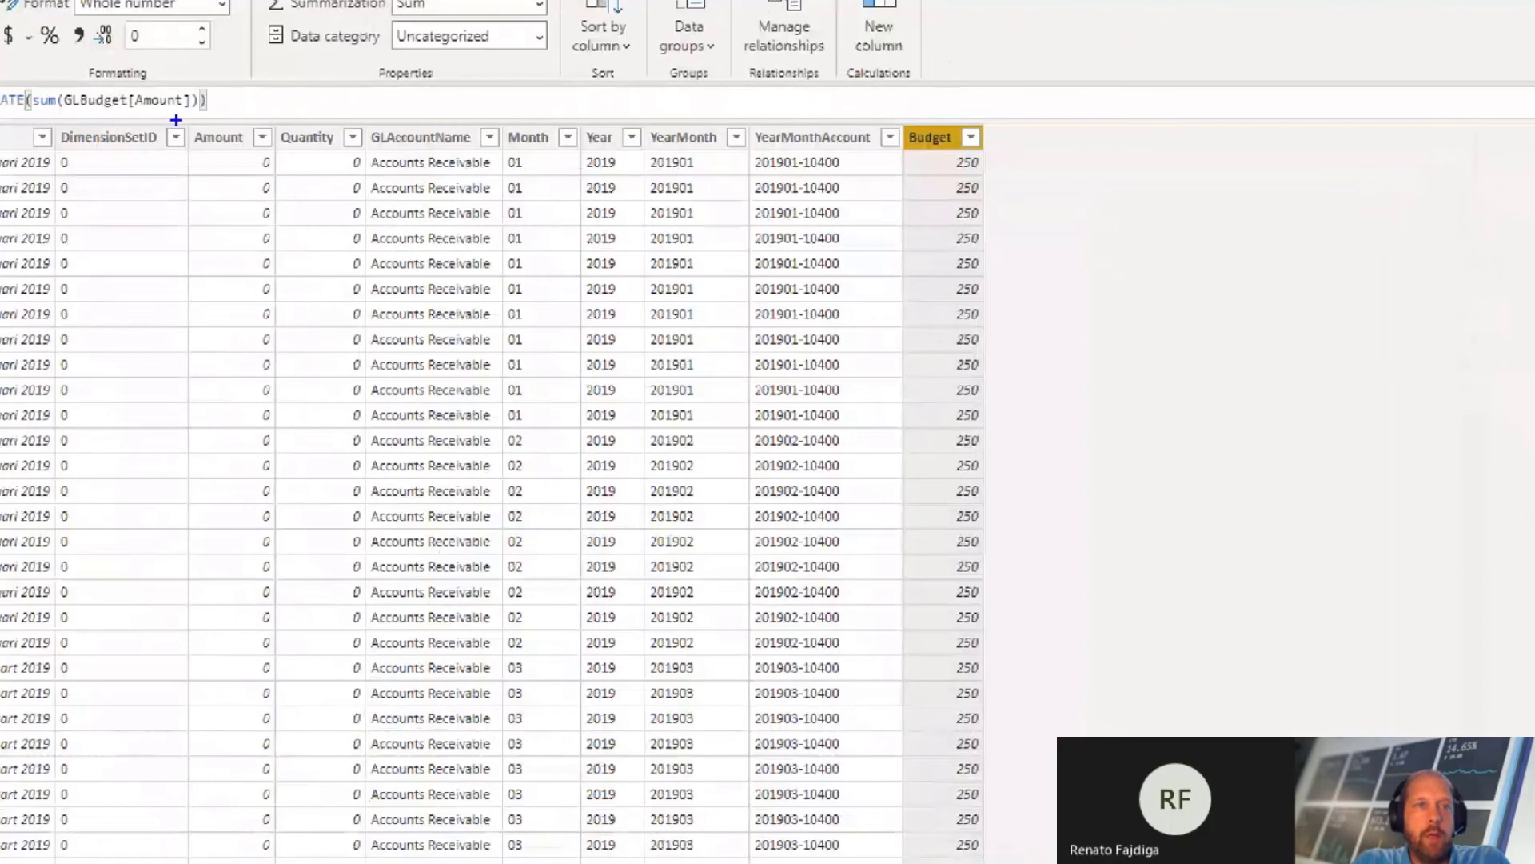
mouse_move(176, 120)
mouse_down()
mouse_move(238, 216)
mouse_move(276, 338)
mouse_up()
drag(899, 115, 1013, 378)
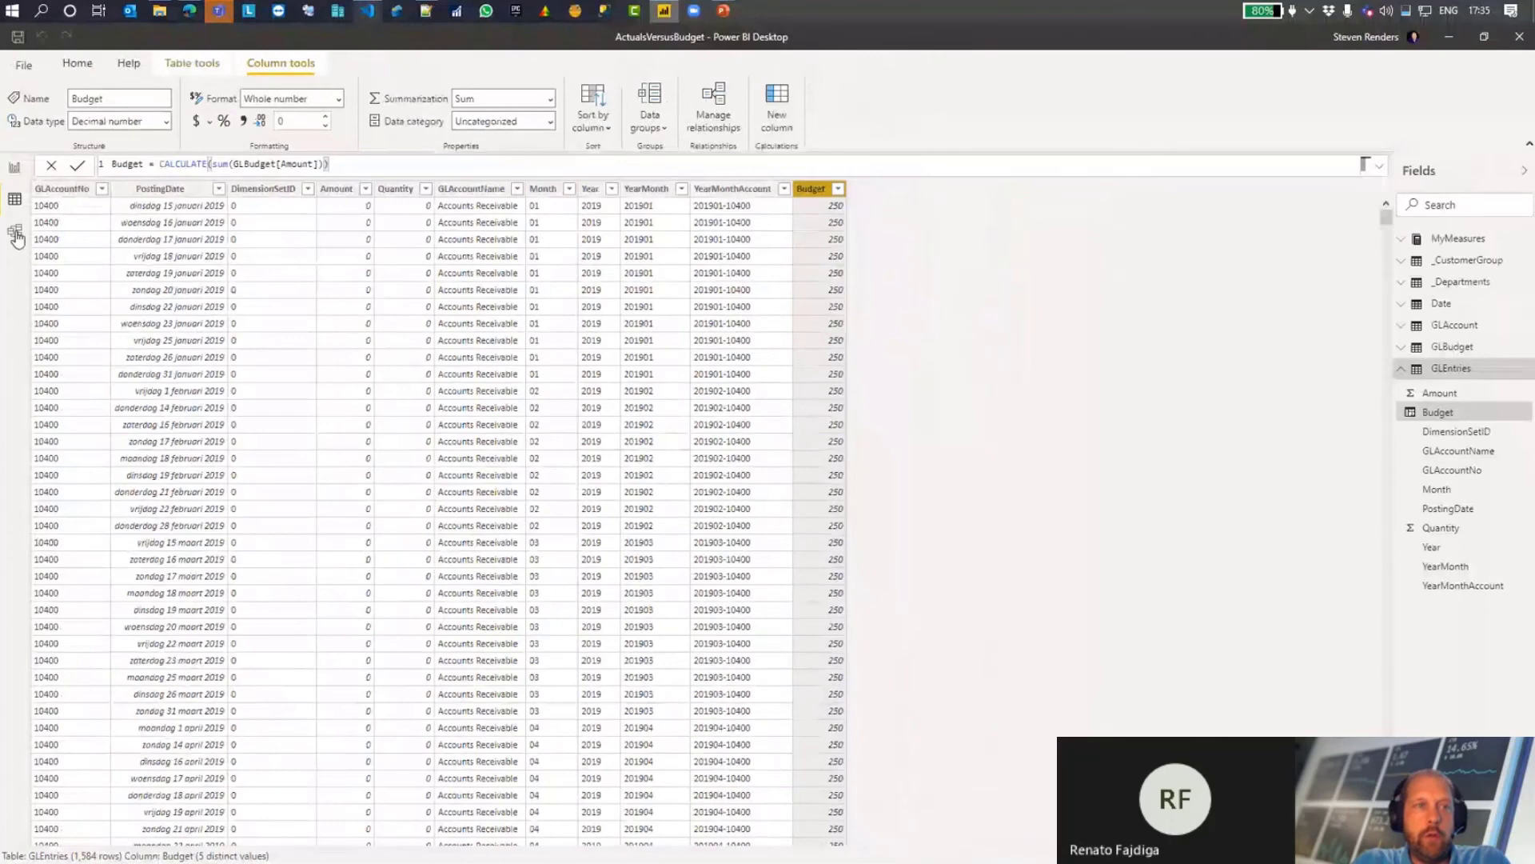
Step: Hide the GLBudget table from the report view in the model diagram and check the report's field list
click(14, 231)
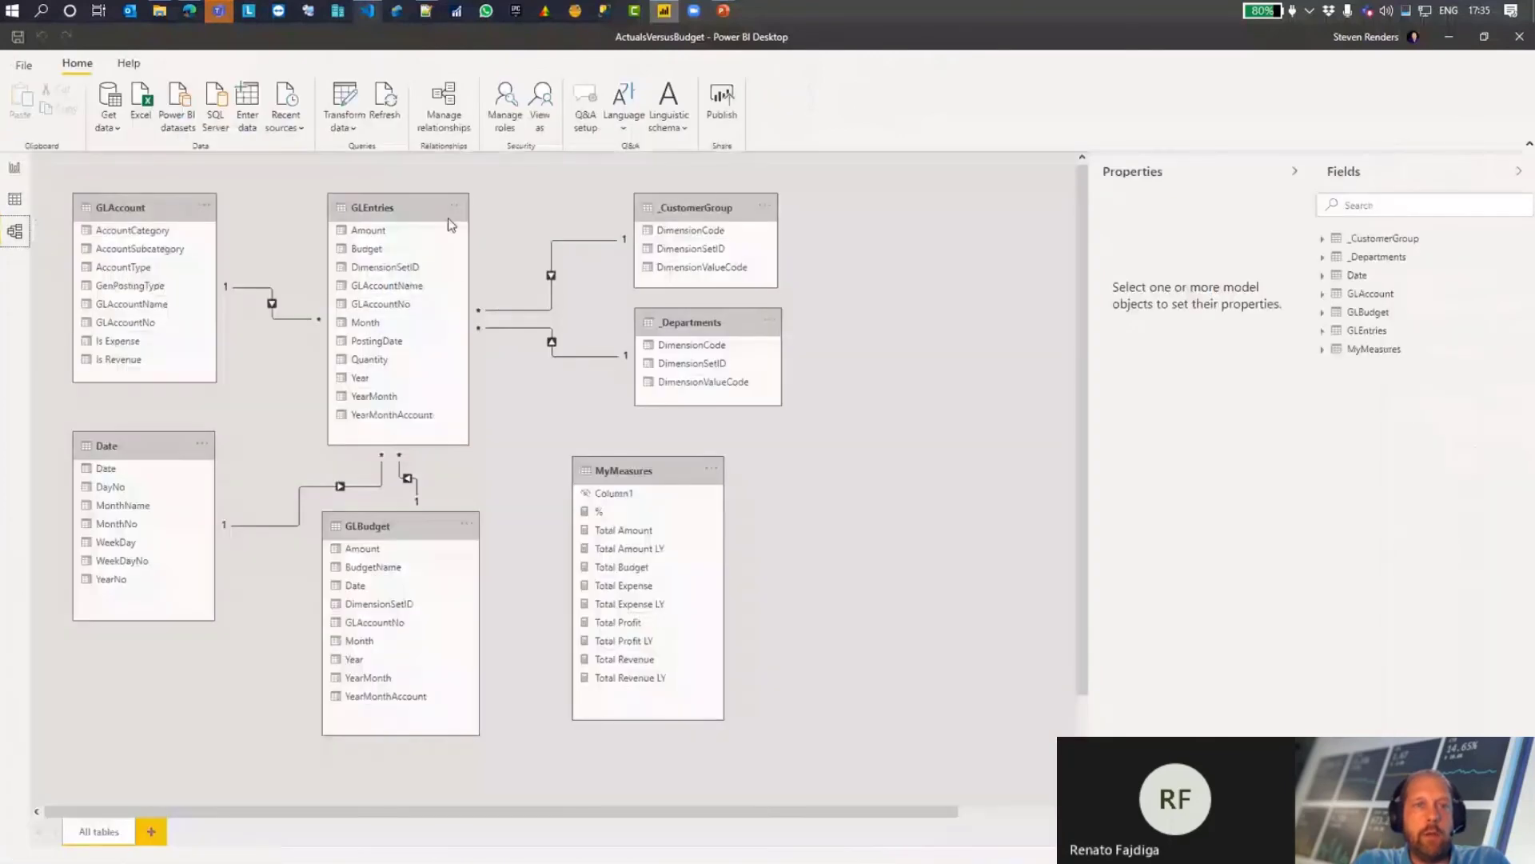
click(408, 205)
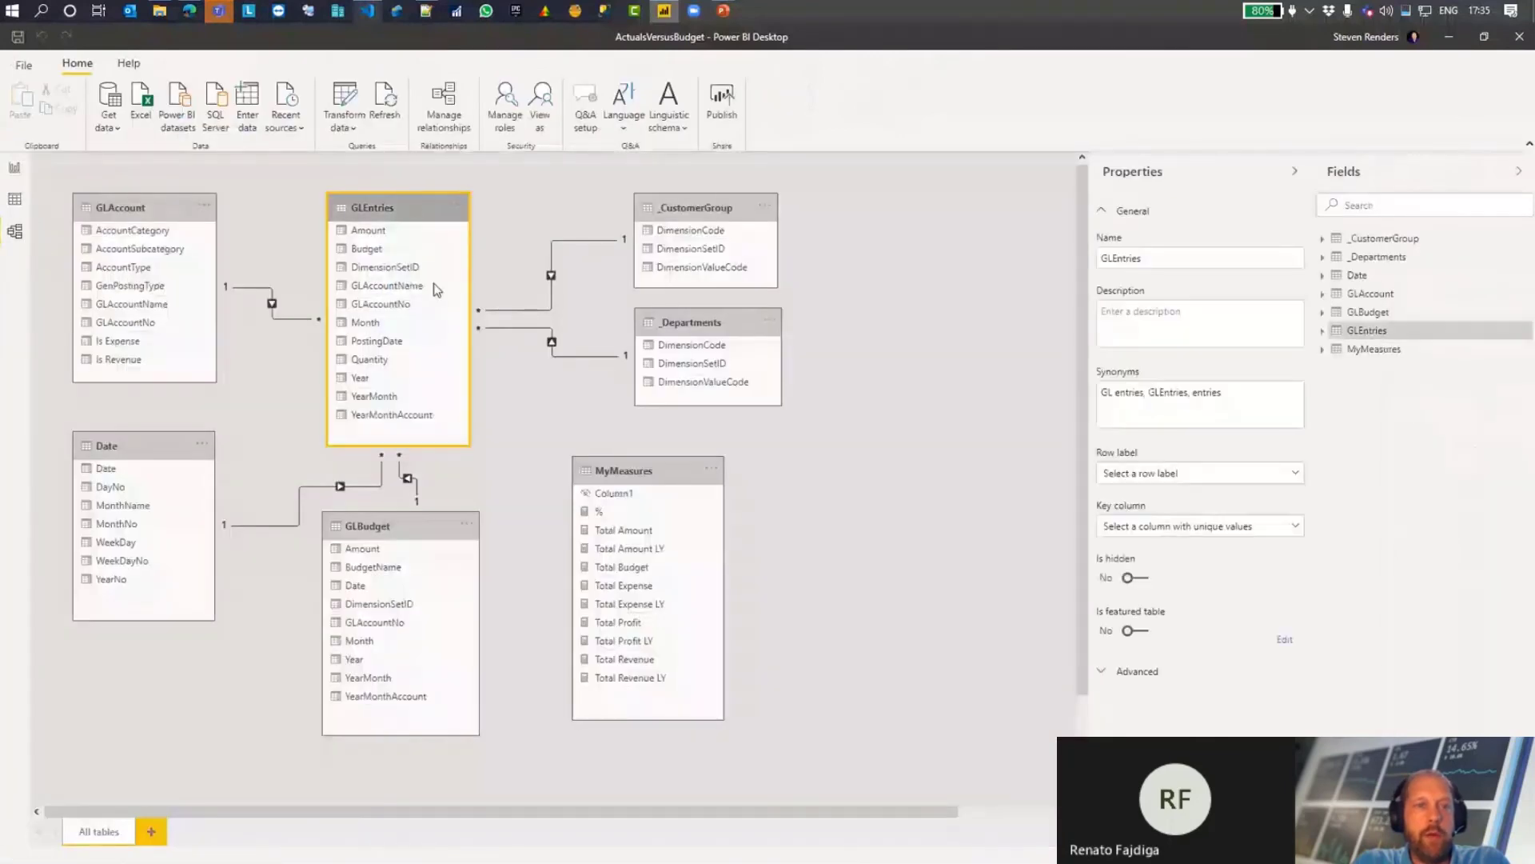
right_click(417, 528)
click(469, 704)
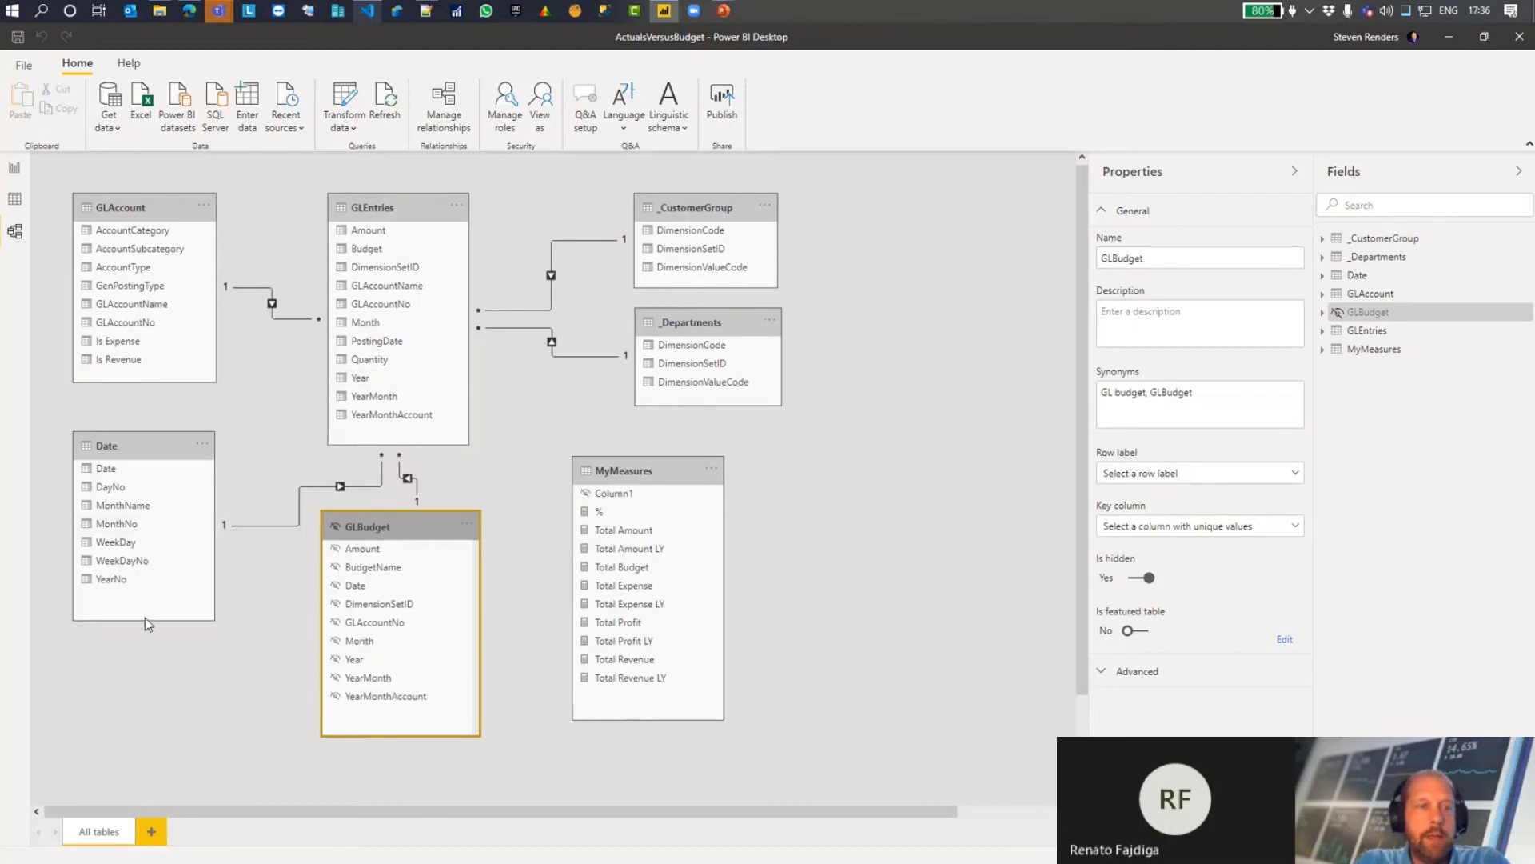
click(14, 169)
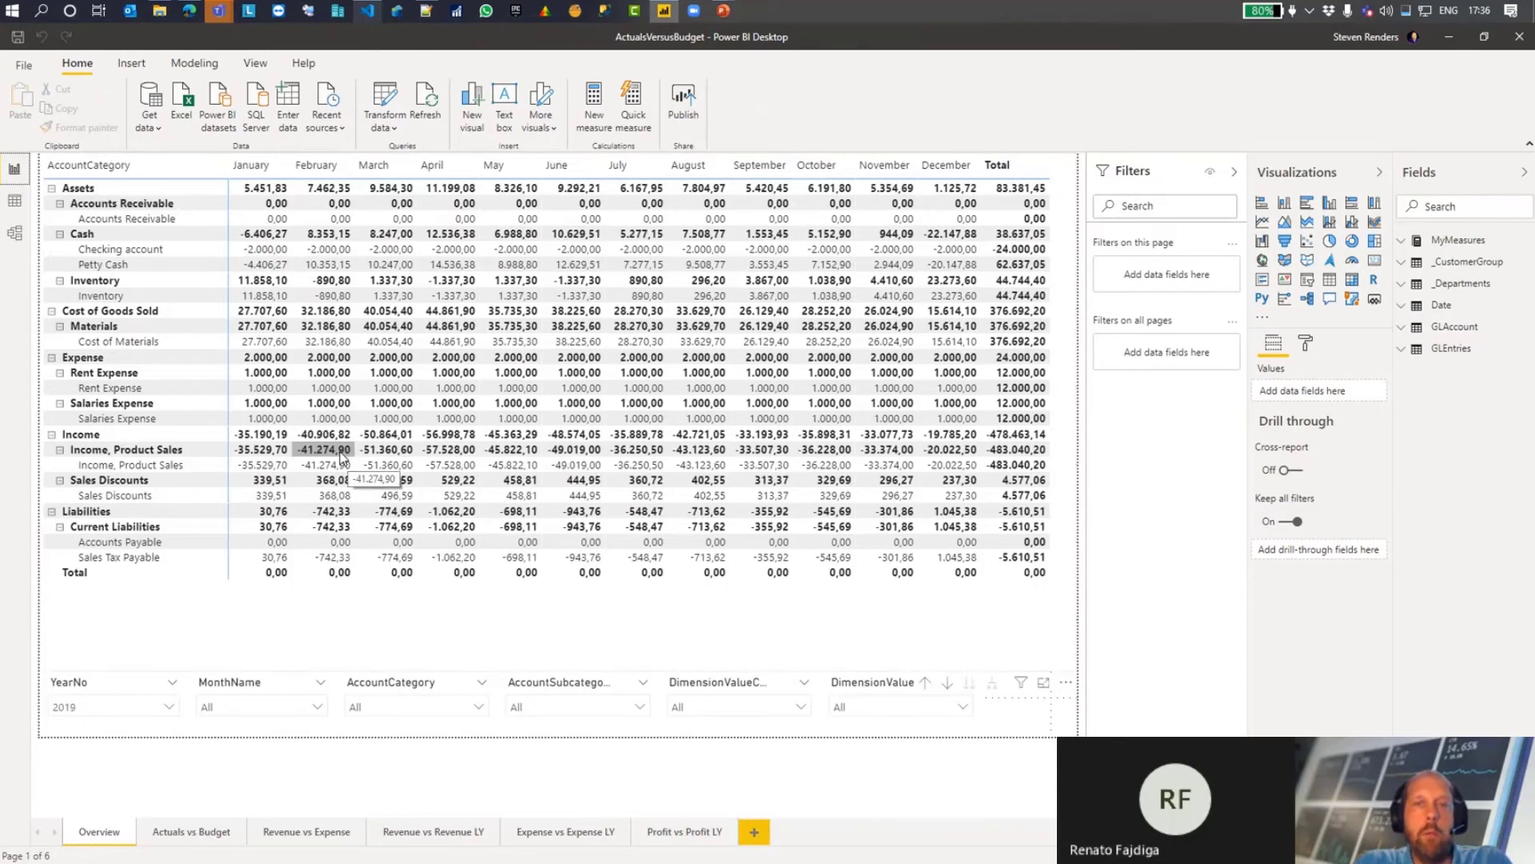
click(19, 240)
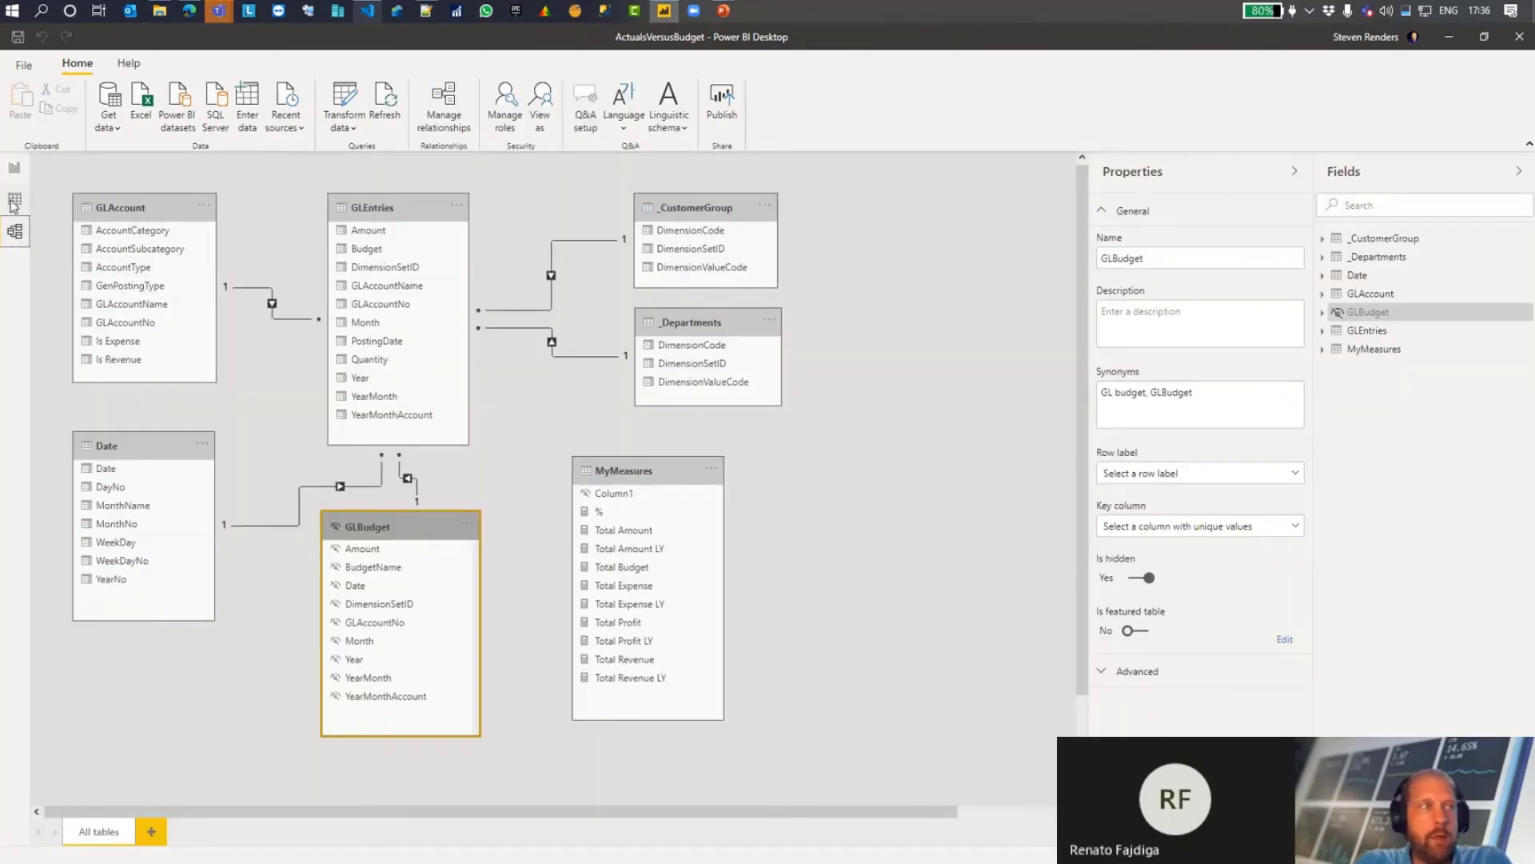
Step: Examine the formulas of the Total Amount and Total Budget measures in MyMeasures, with the formula text enlarged
click(13, 202)
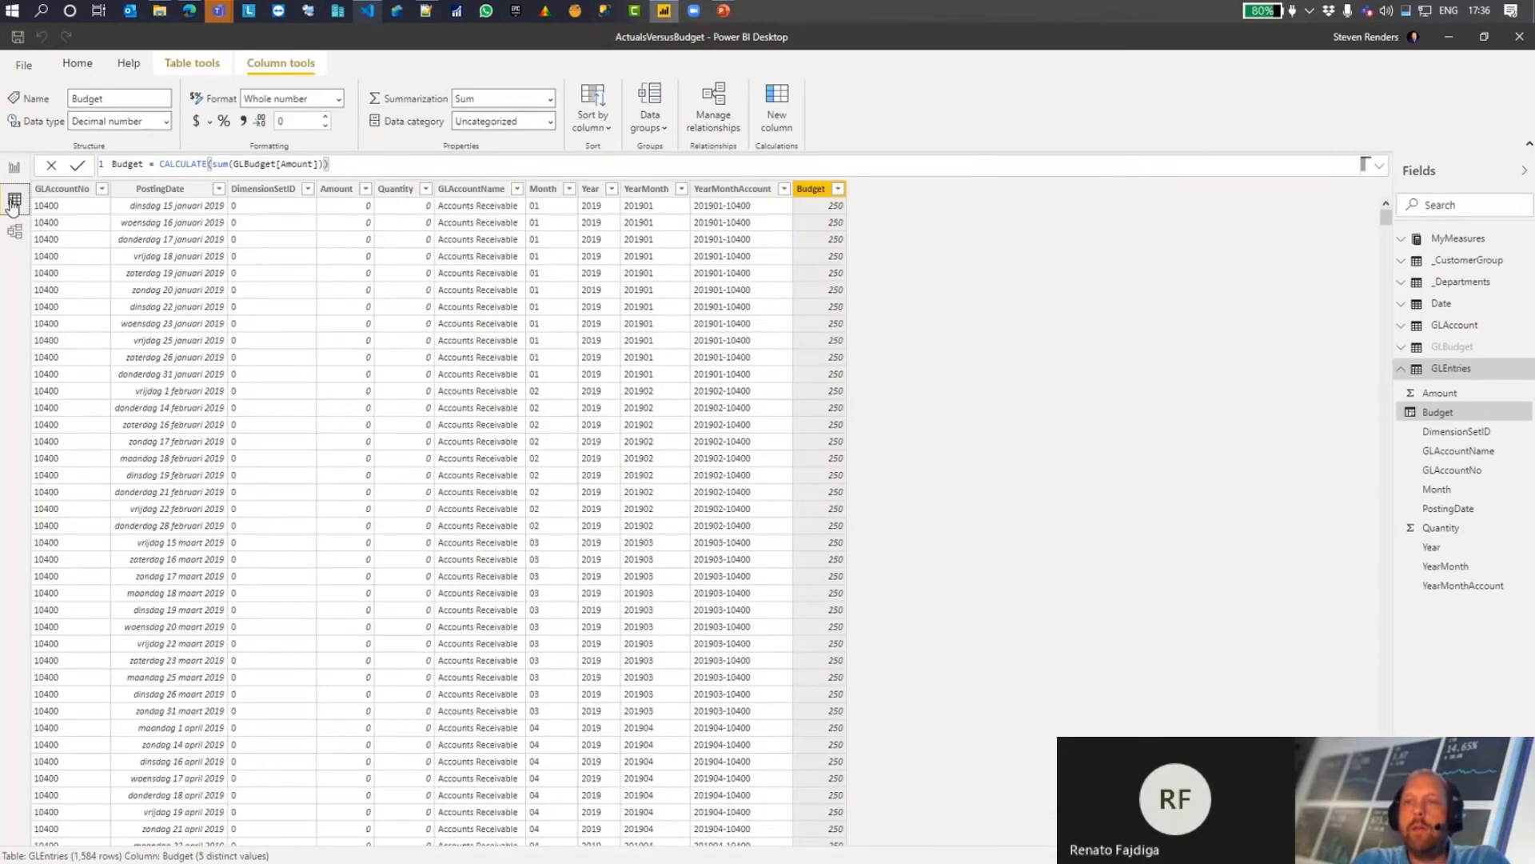
click(1467, 240)
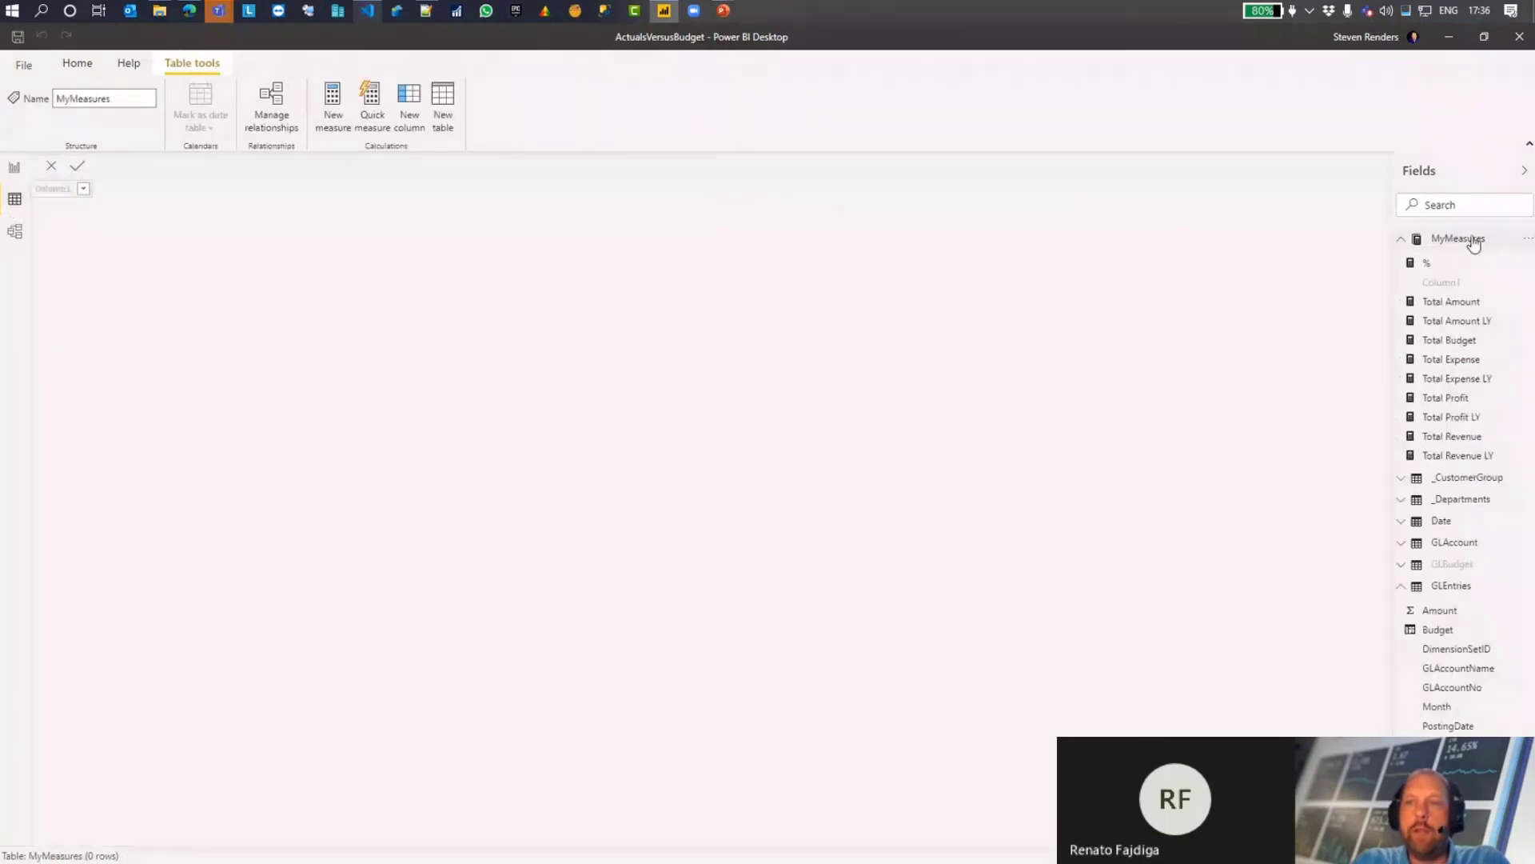
click(1453, 302)
scroll(370, 165, up, 10)
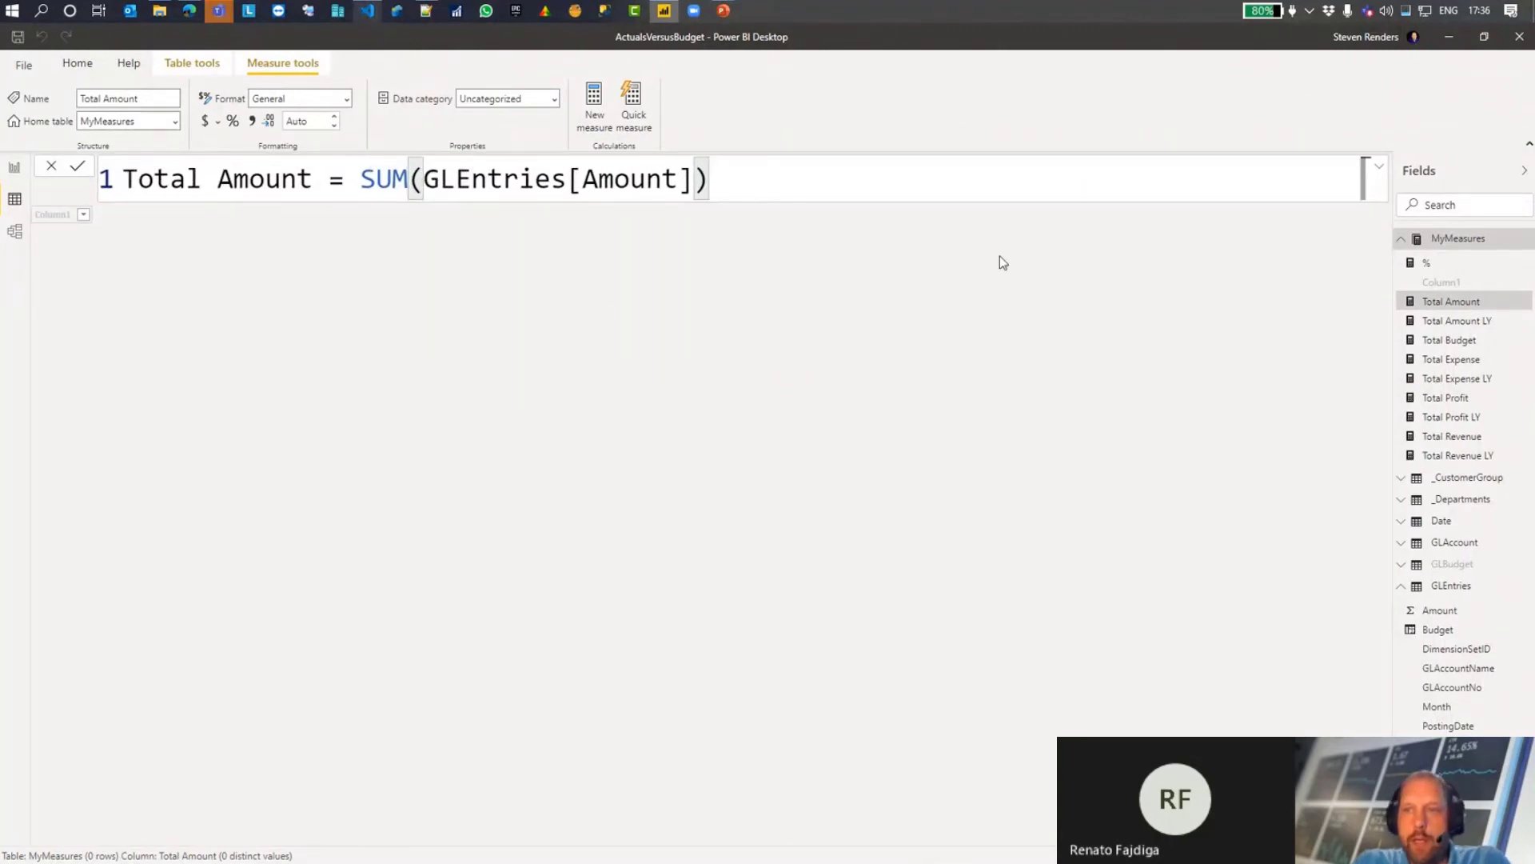
click(1460, 343)
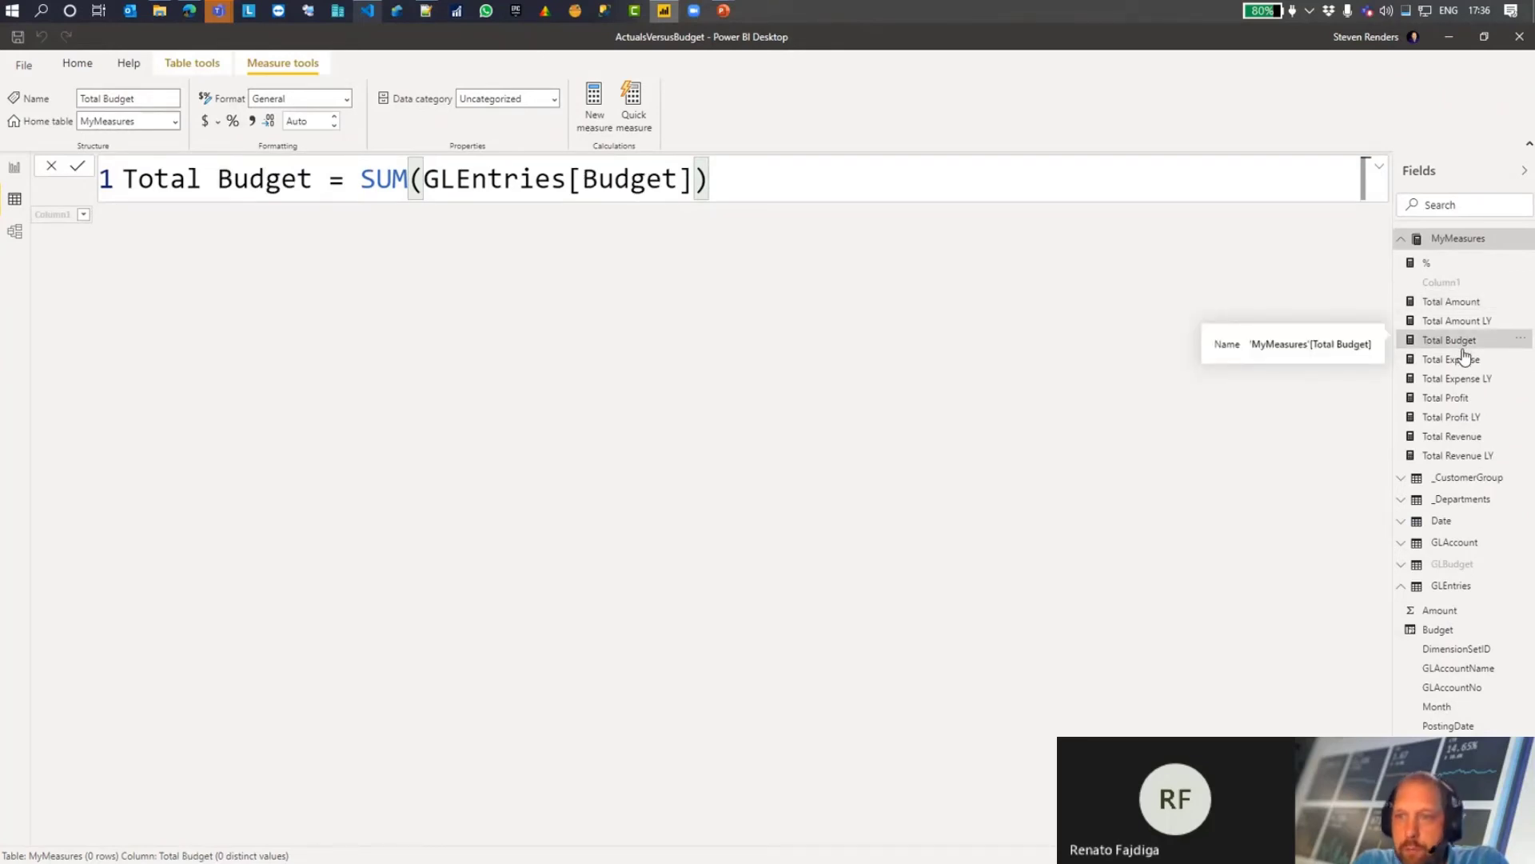
Step: Examine the Total Profit, Total Expense and Total Revenue measure formulas, and view the Revenue vs Expense report page
click(1464, 399)
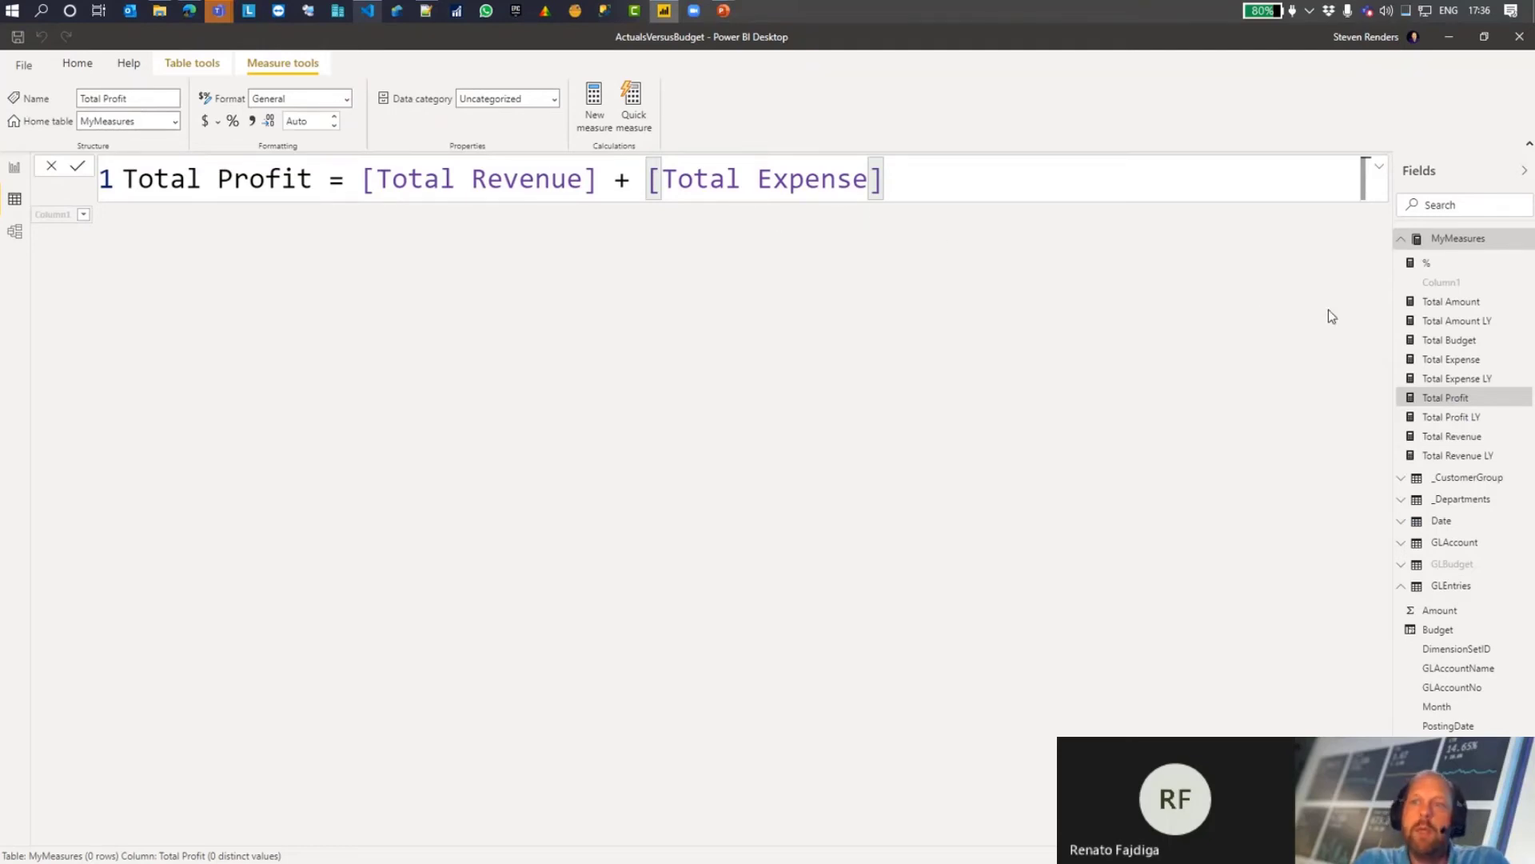
click(1451, 359)
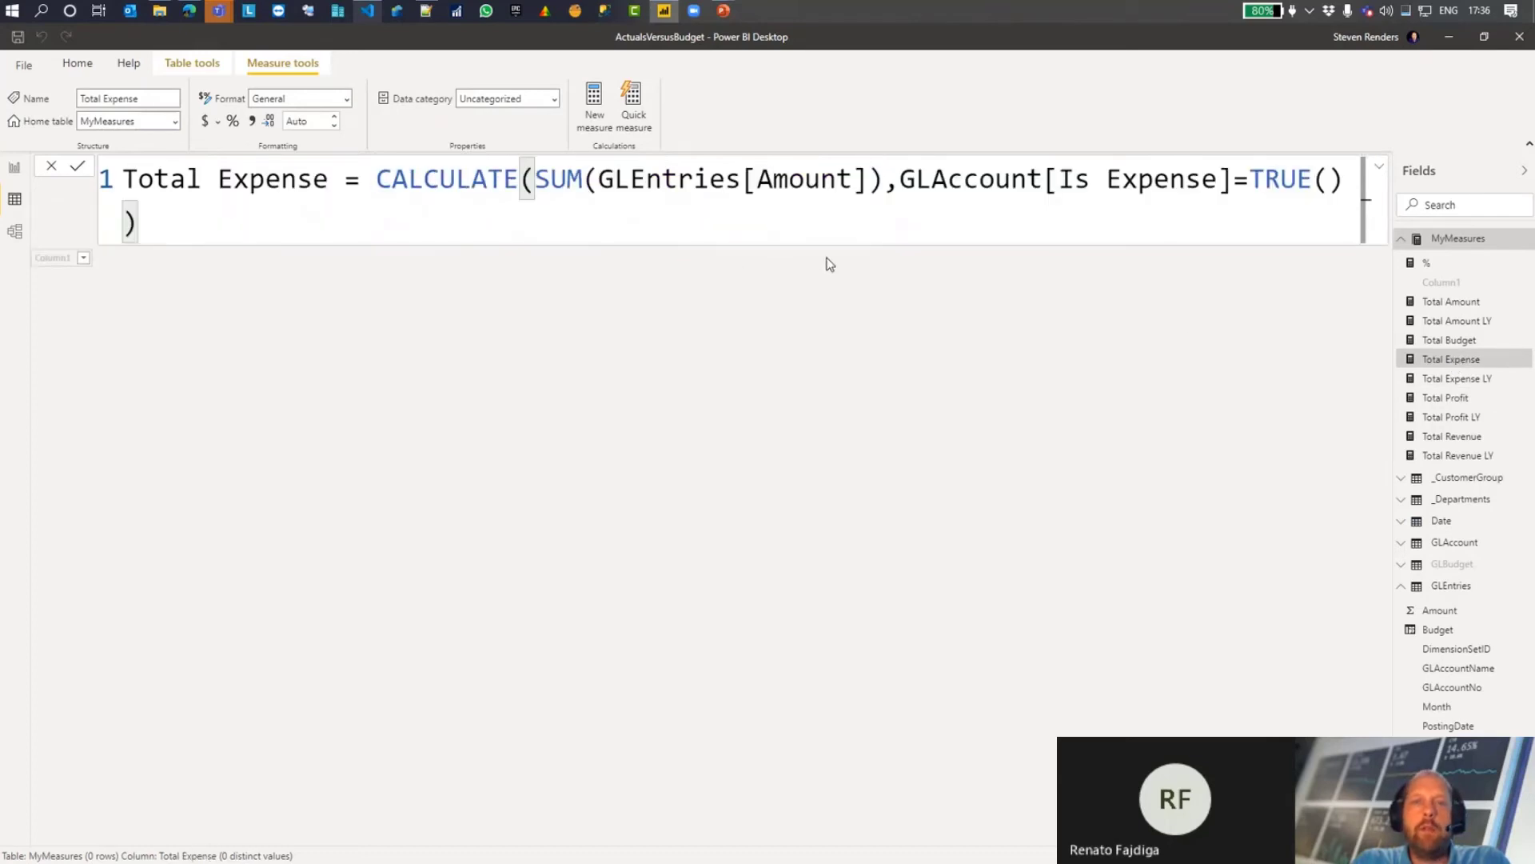
scroll(846, 214, down, 1)
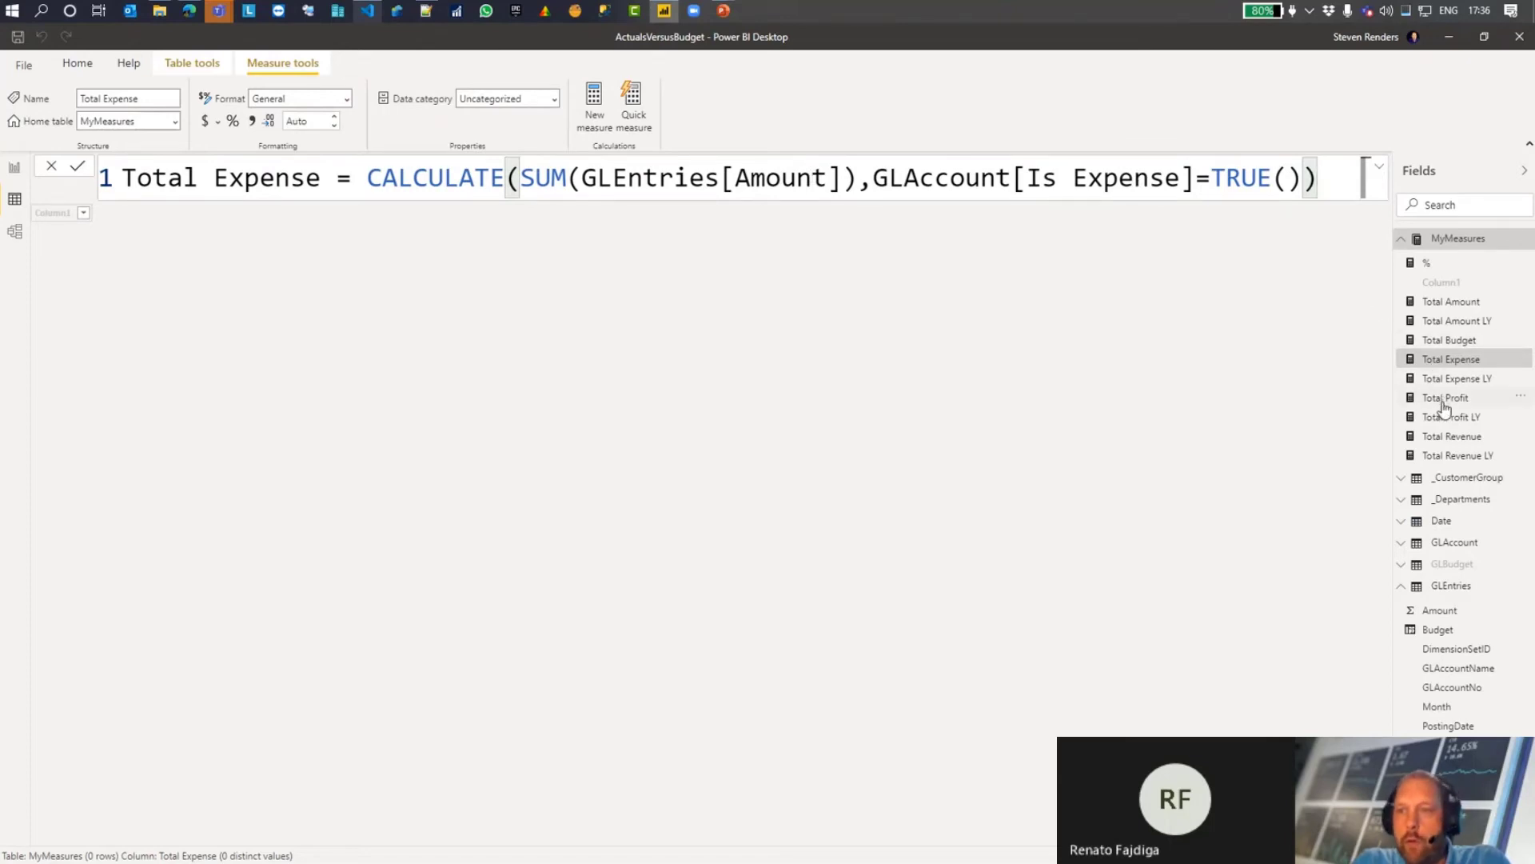
click(1450, 439)
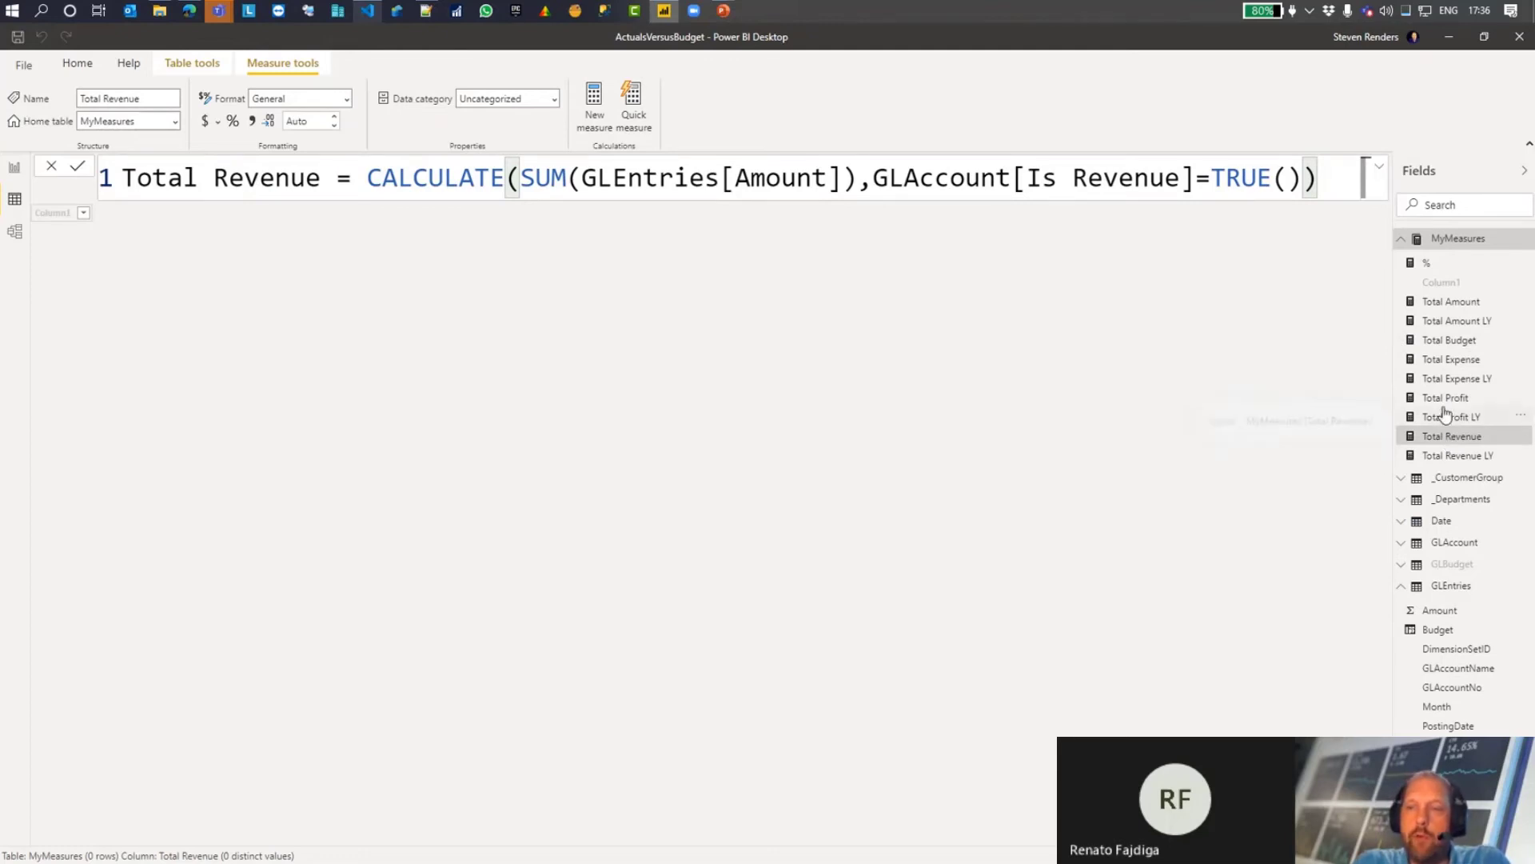
click(1450, 400)
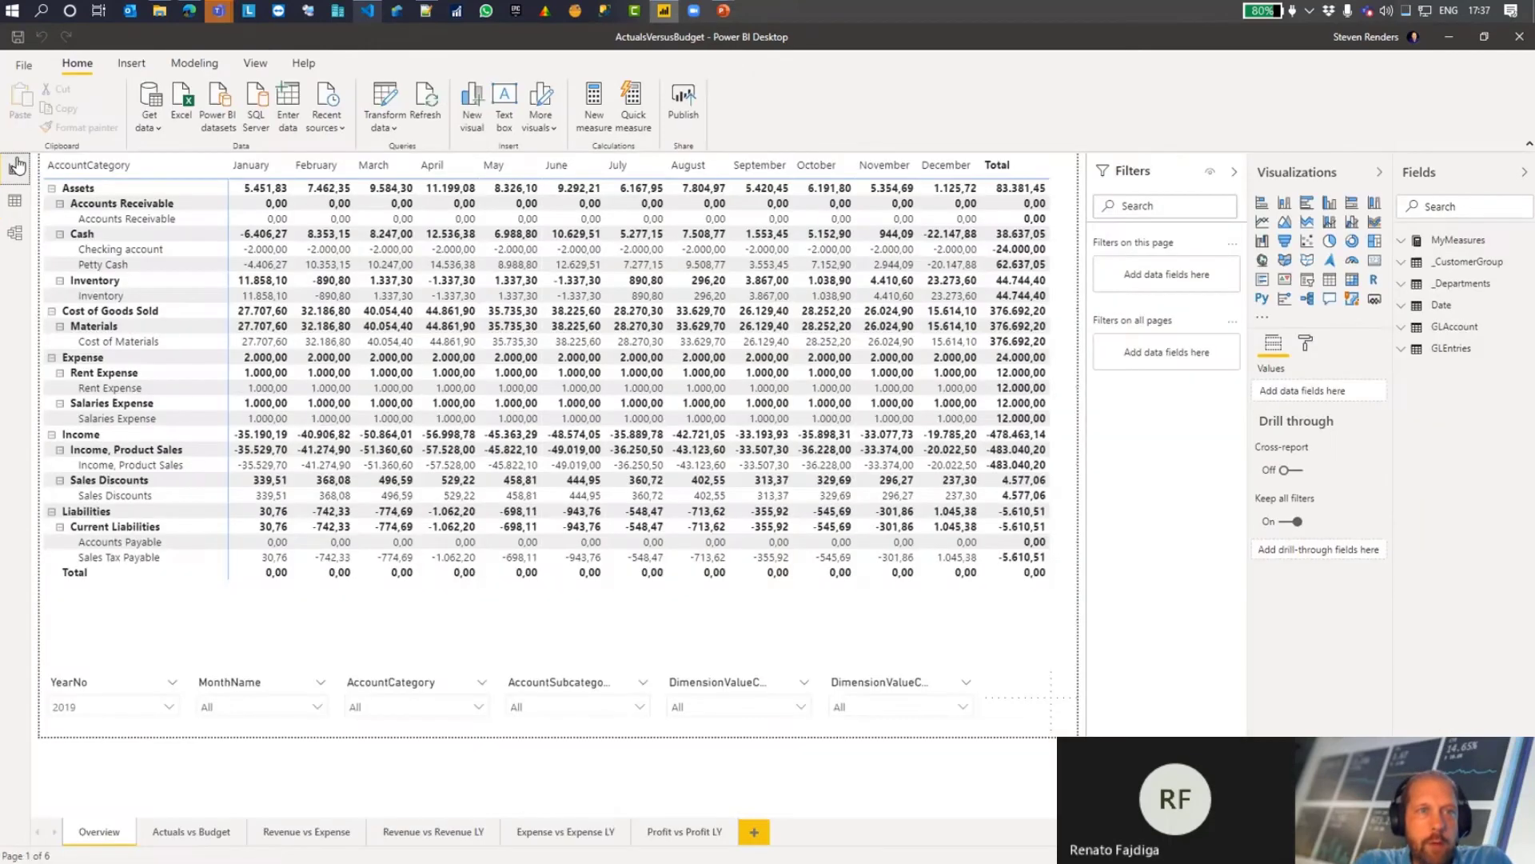
click(17, 167)
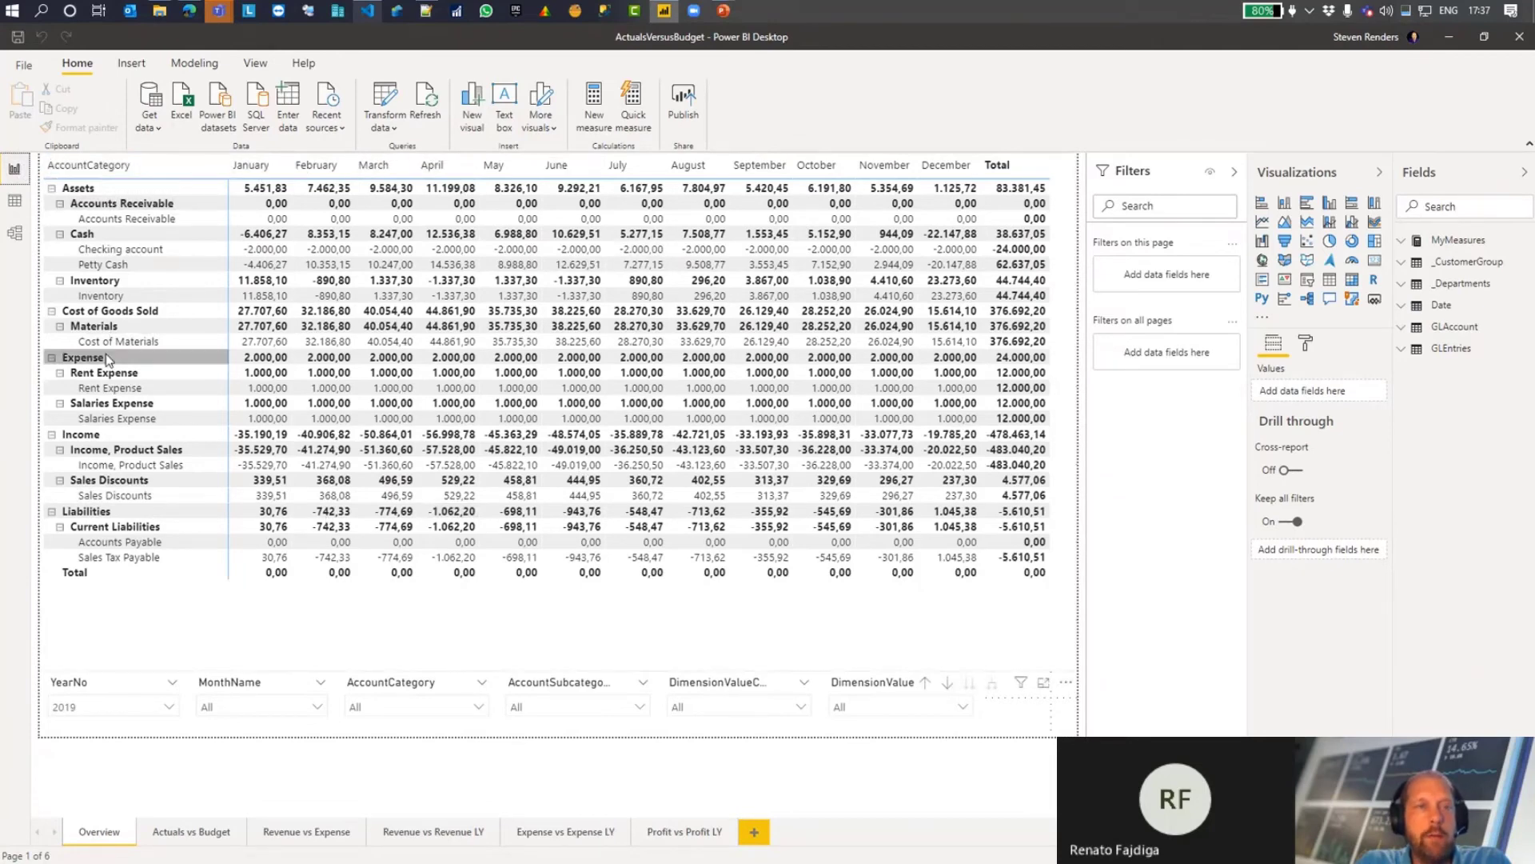
click(304, 835)
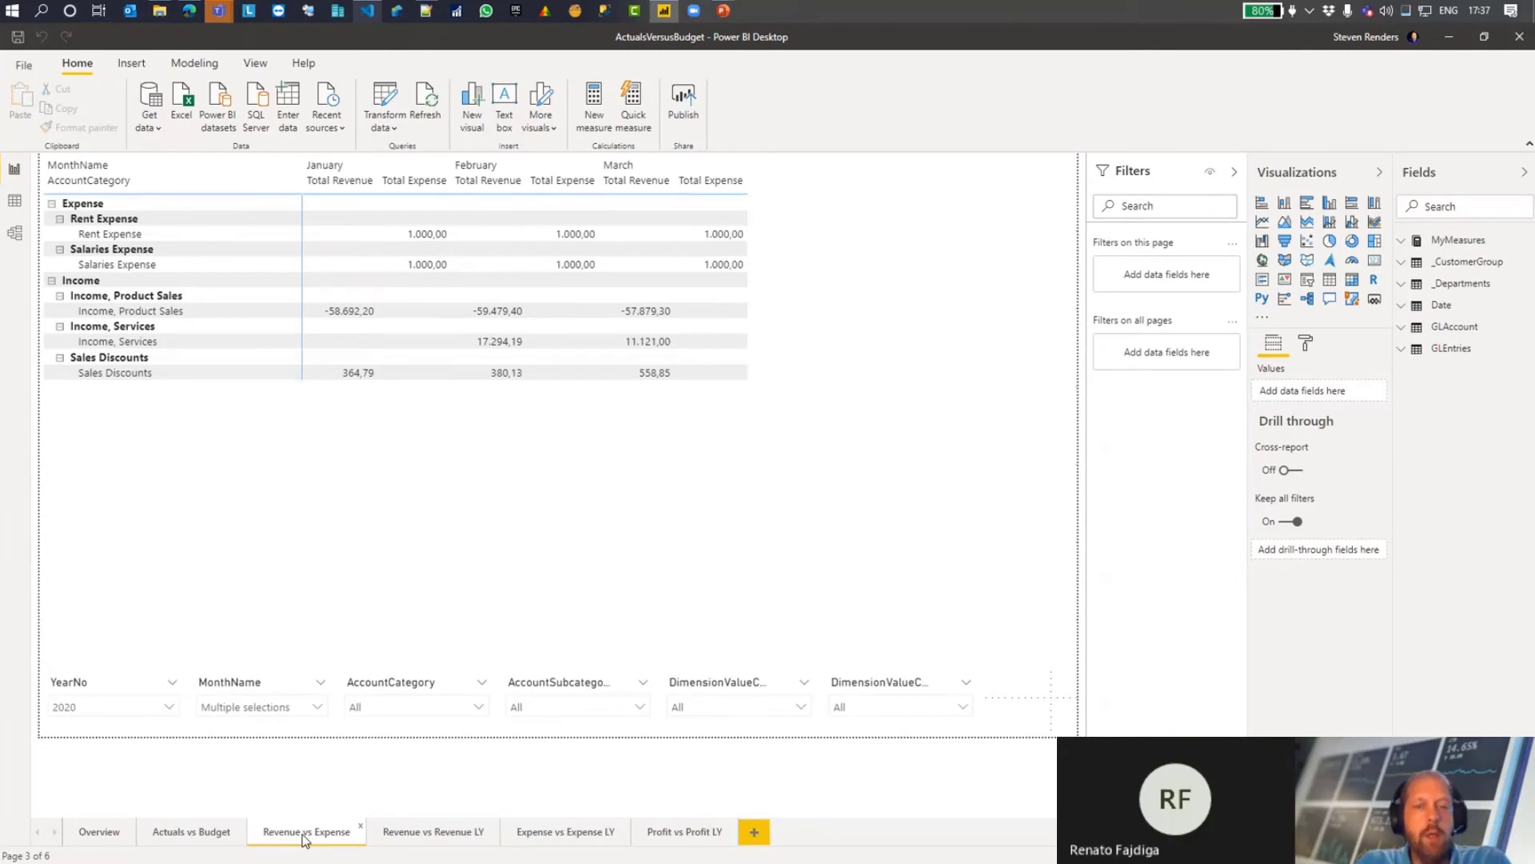
Step: Locate the Date table in the model diagram and examine its YearNo, MonthNo, MonthName and WeekDay column formulas in the data
click(16, 234)
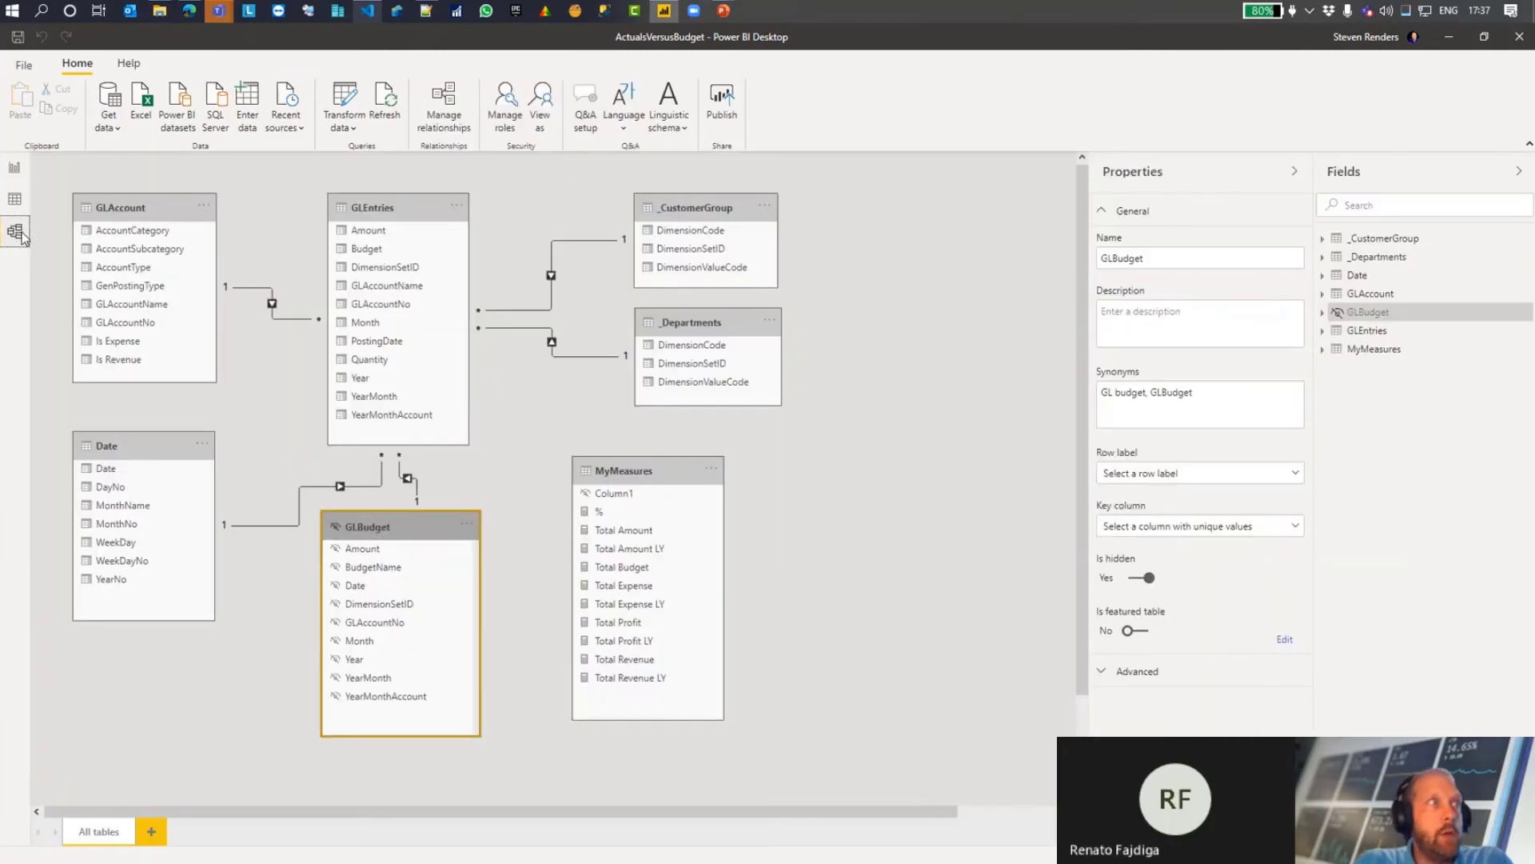
click(154, 443)
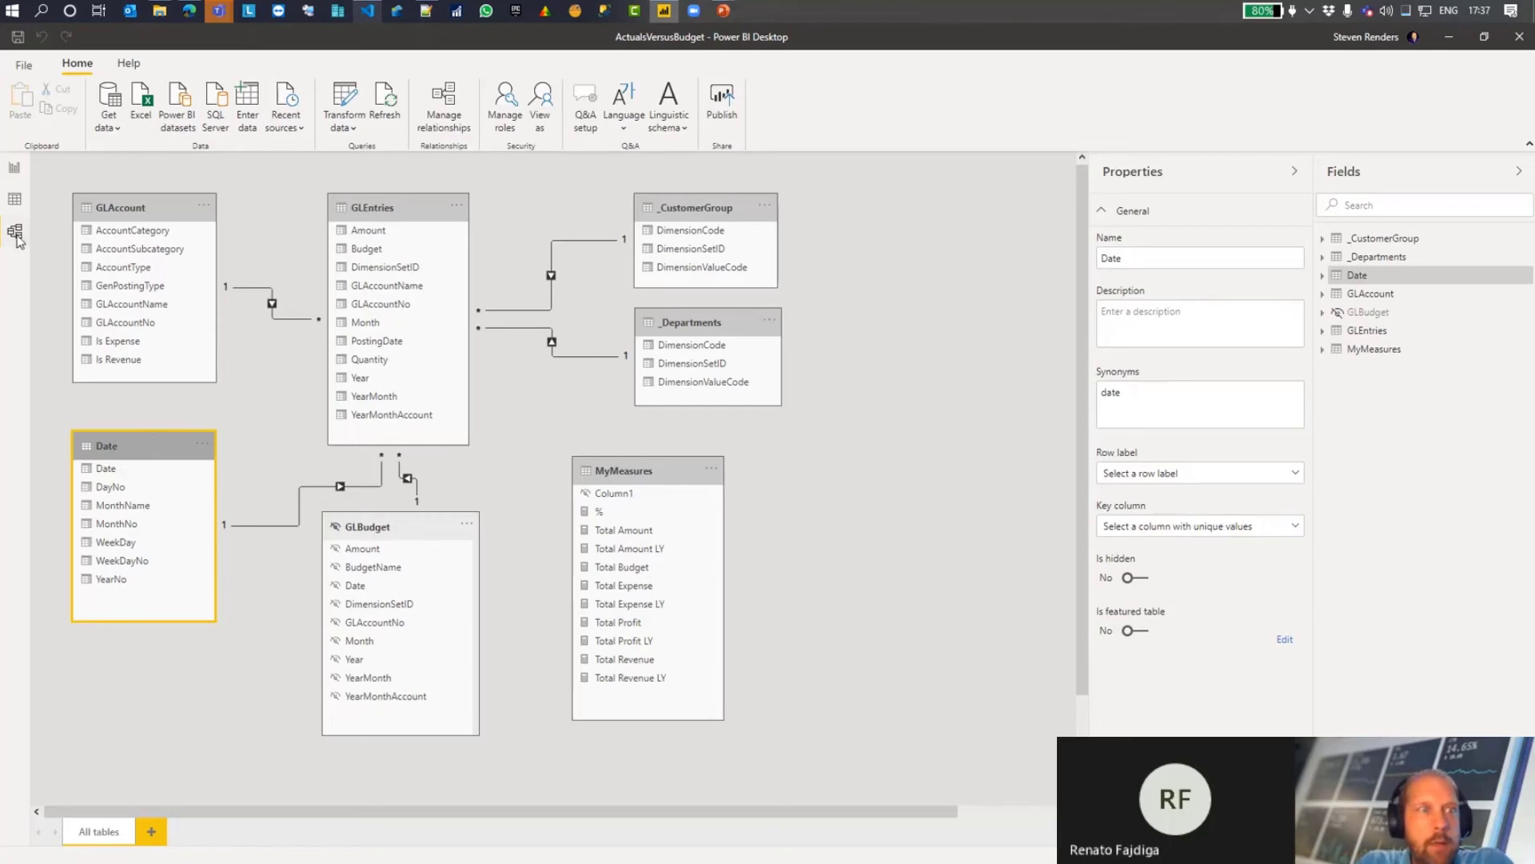
click(14, 198)
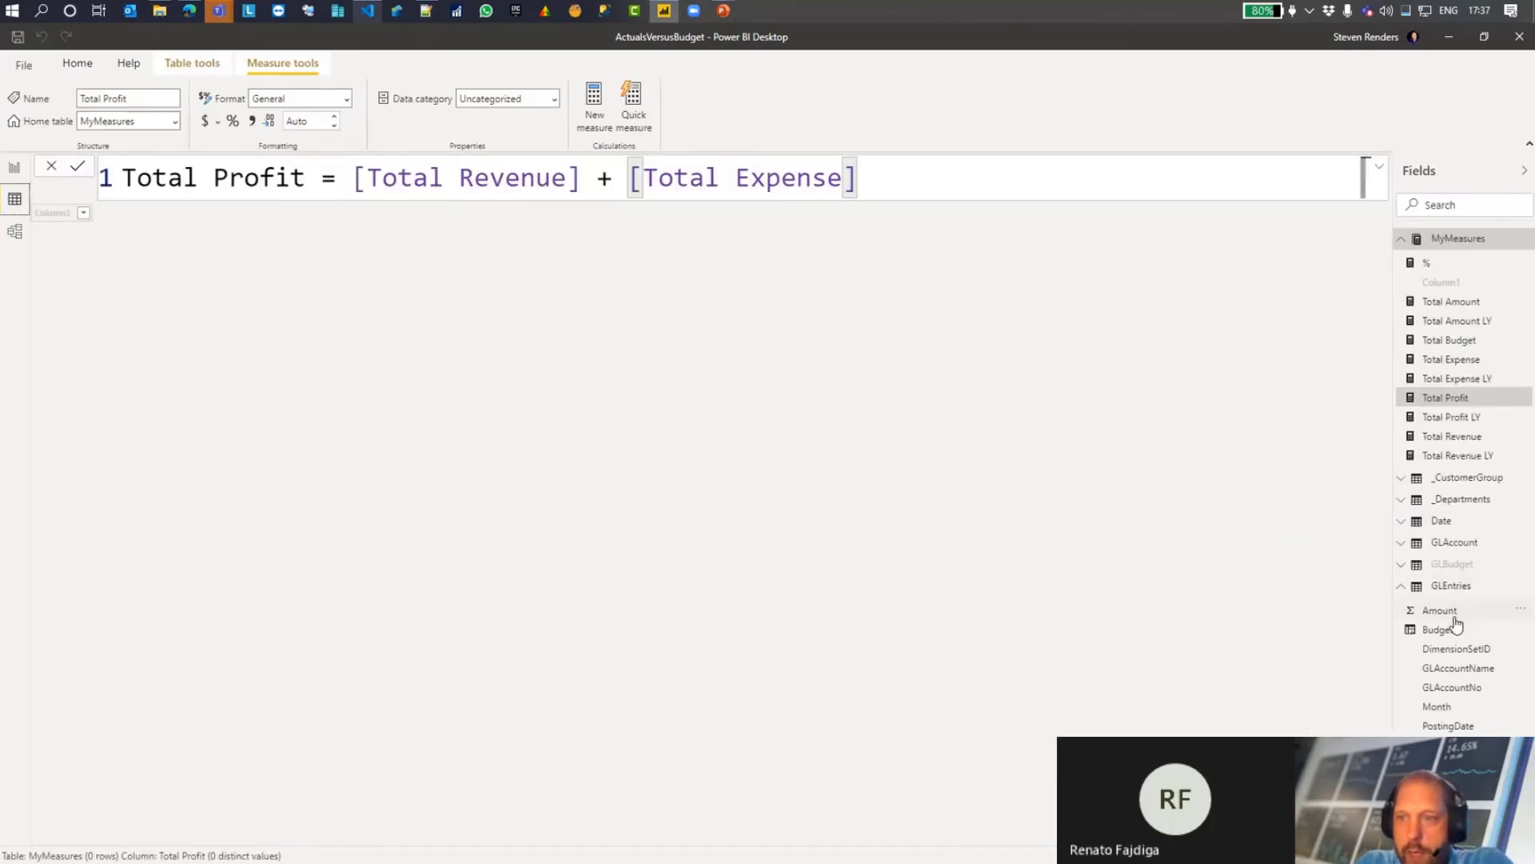
click(1442, 521)
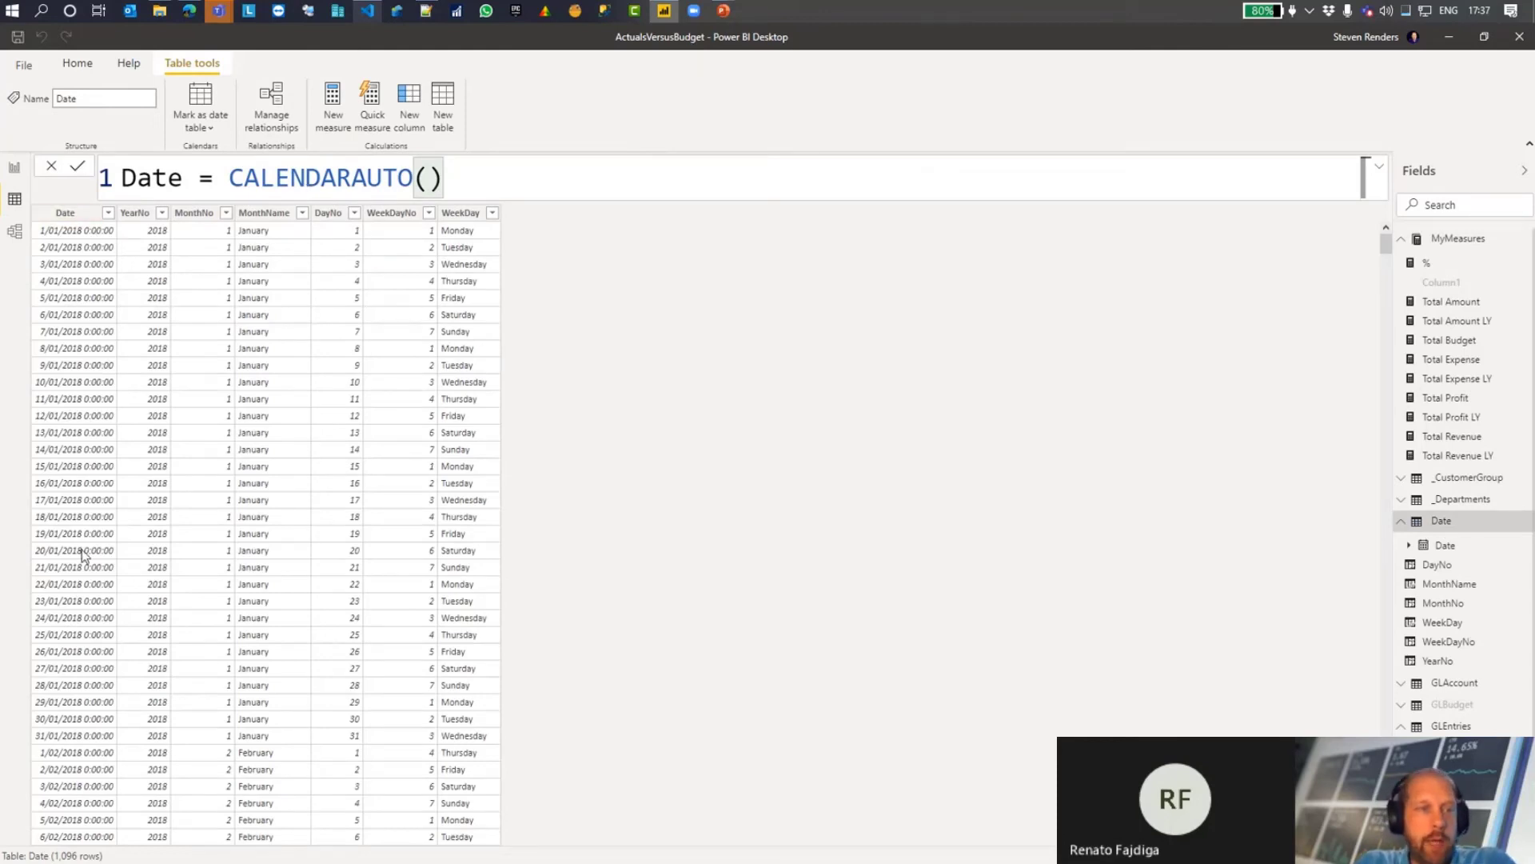
click(138, 217)
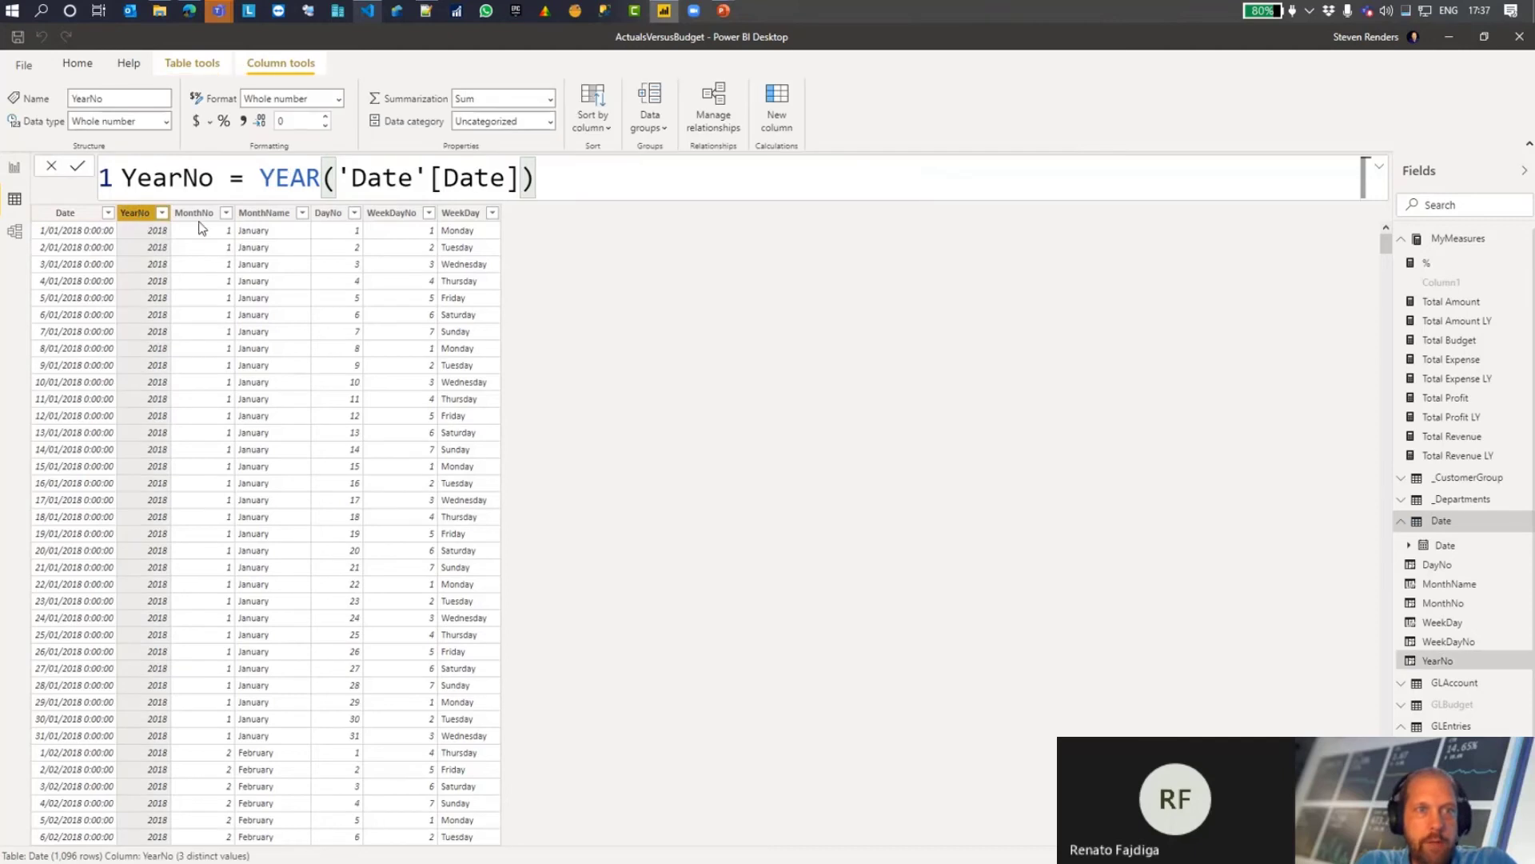
click(224, 216)
click(264, 214)
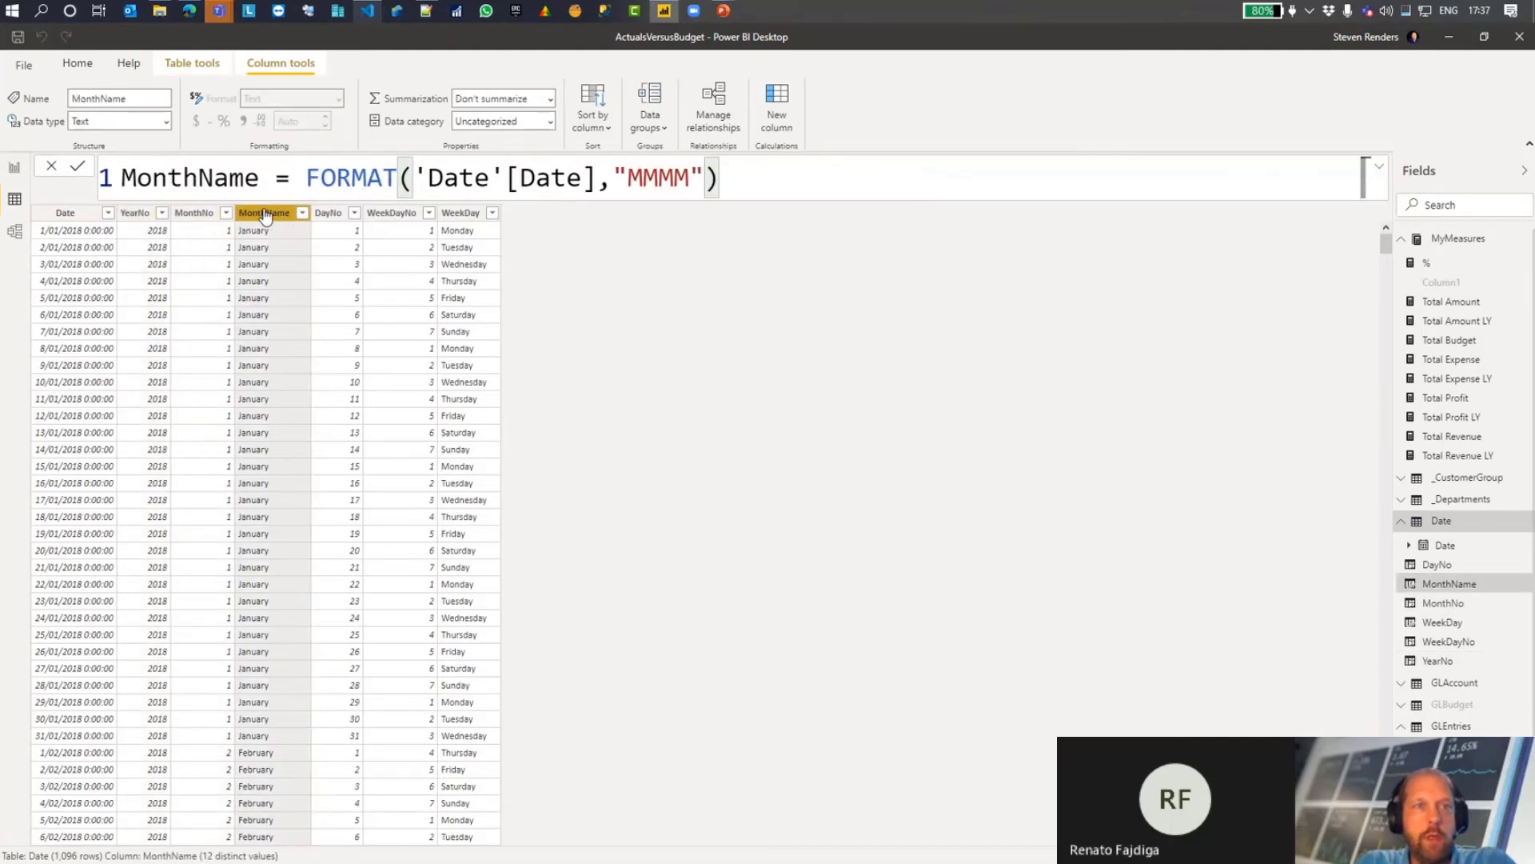
click(470, 214)
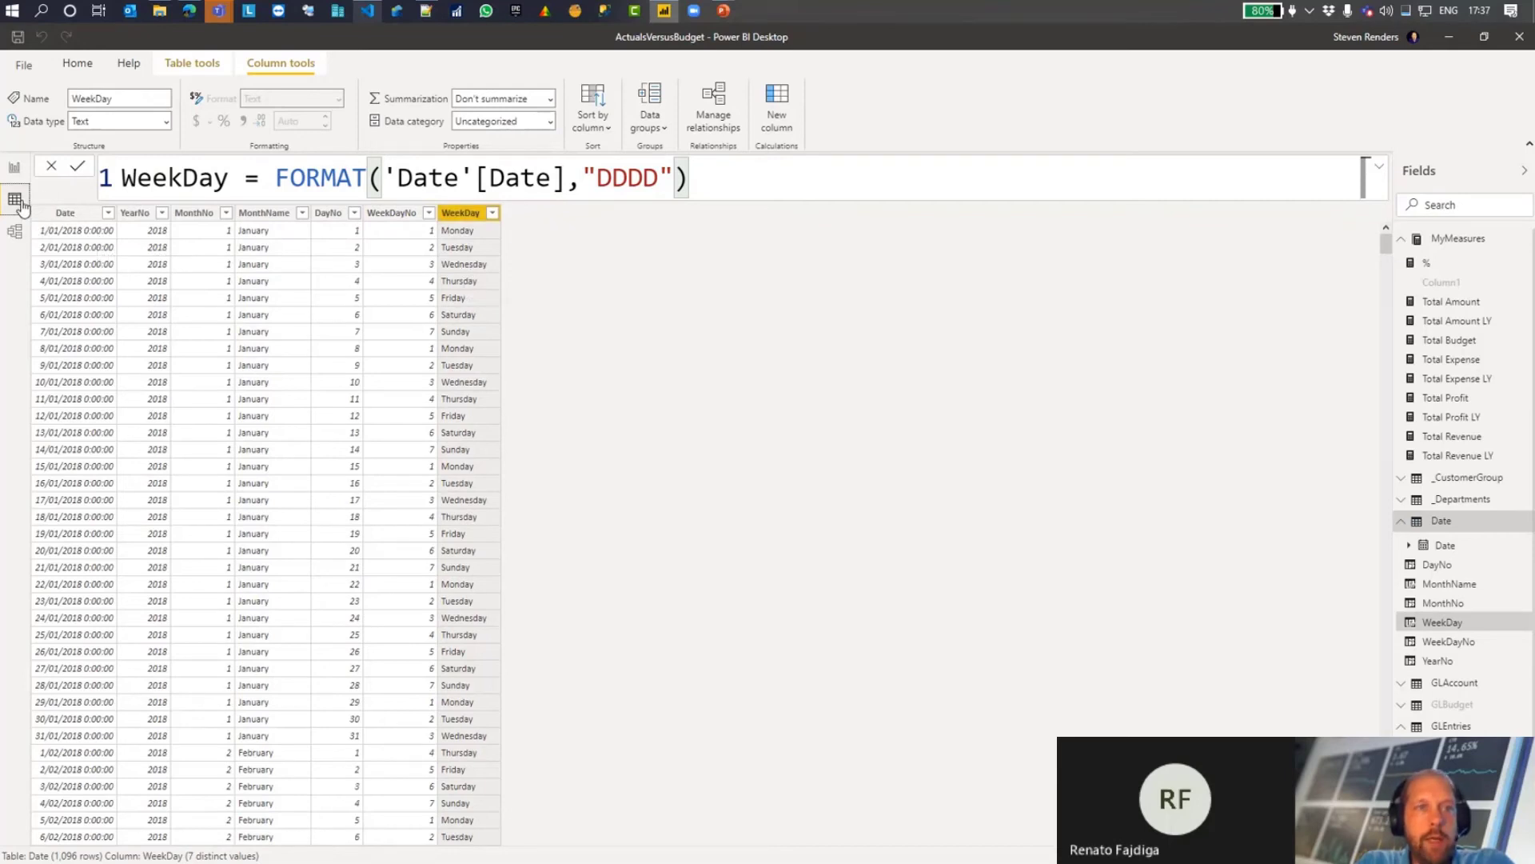
Step: Compare the formulas of the Total Amount and Total Amount LY measures in MyMeasures
click(1454, 241)
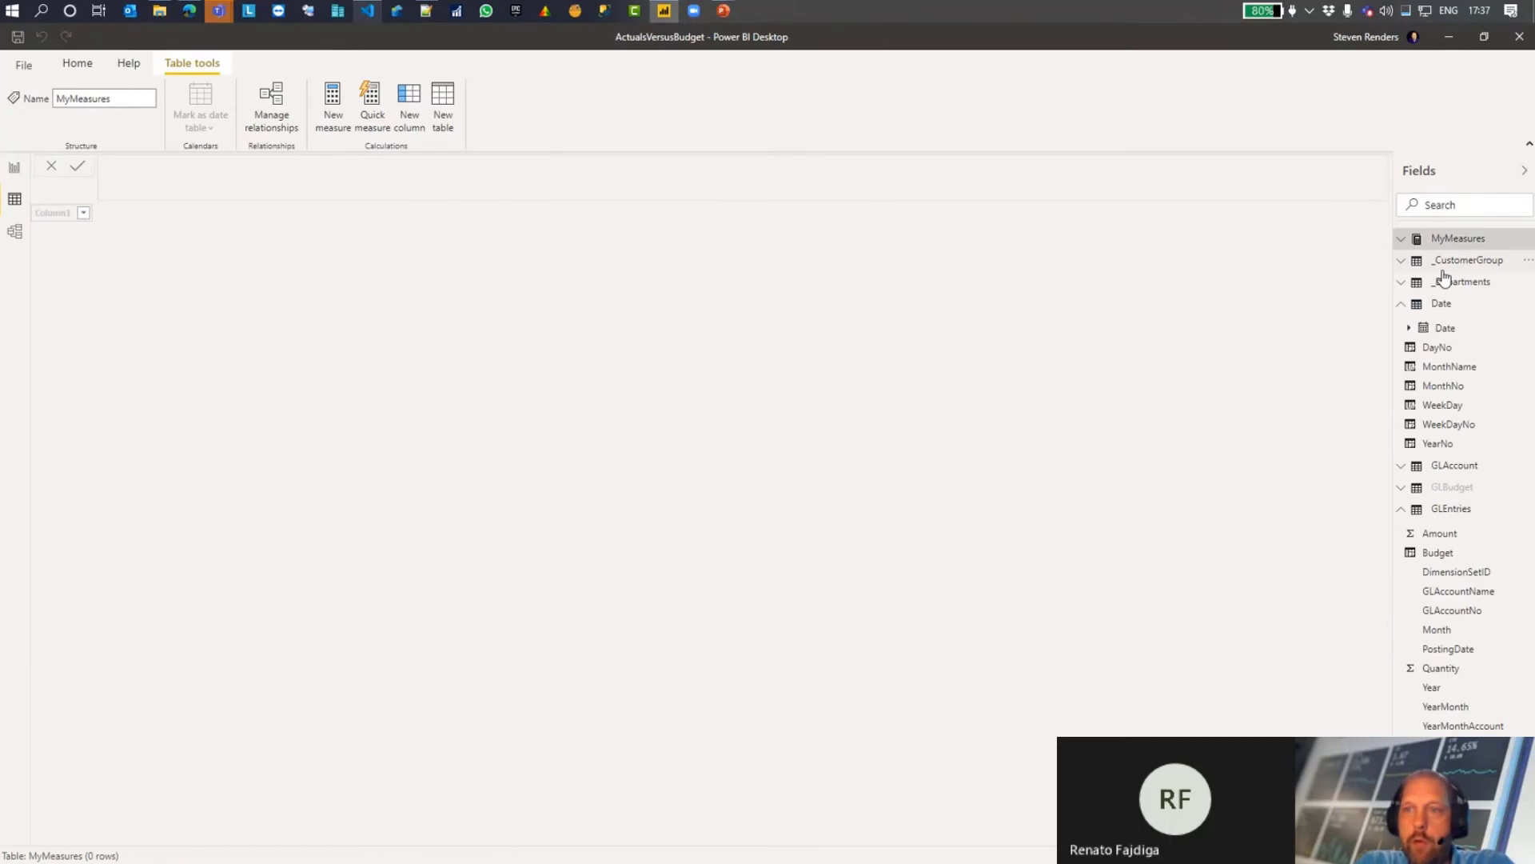
click(1451, 240)
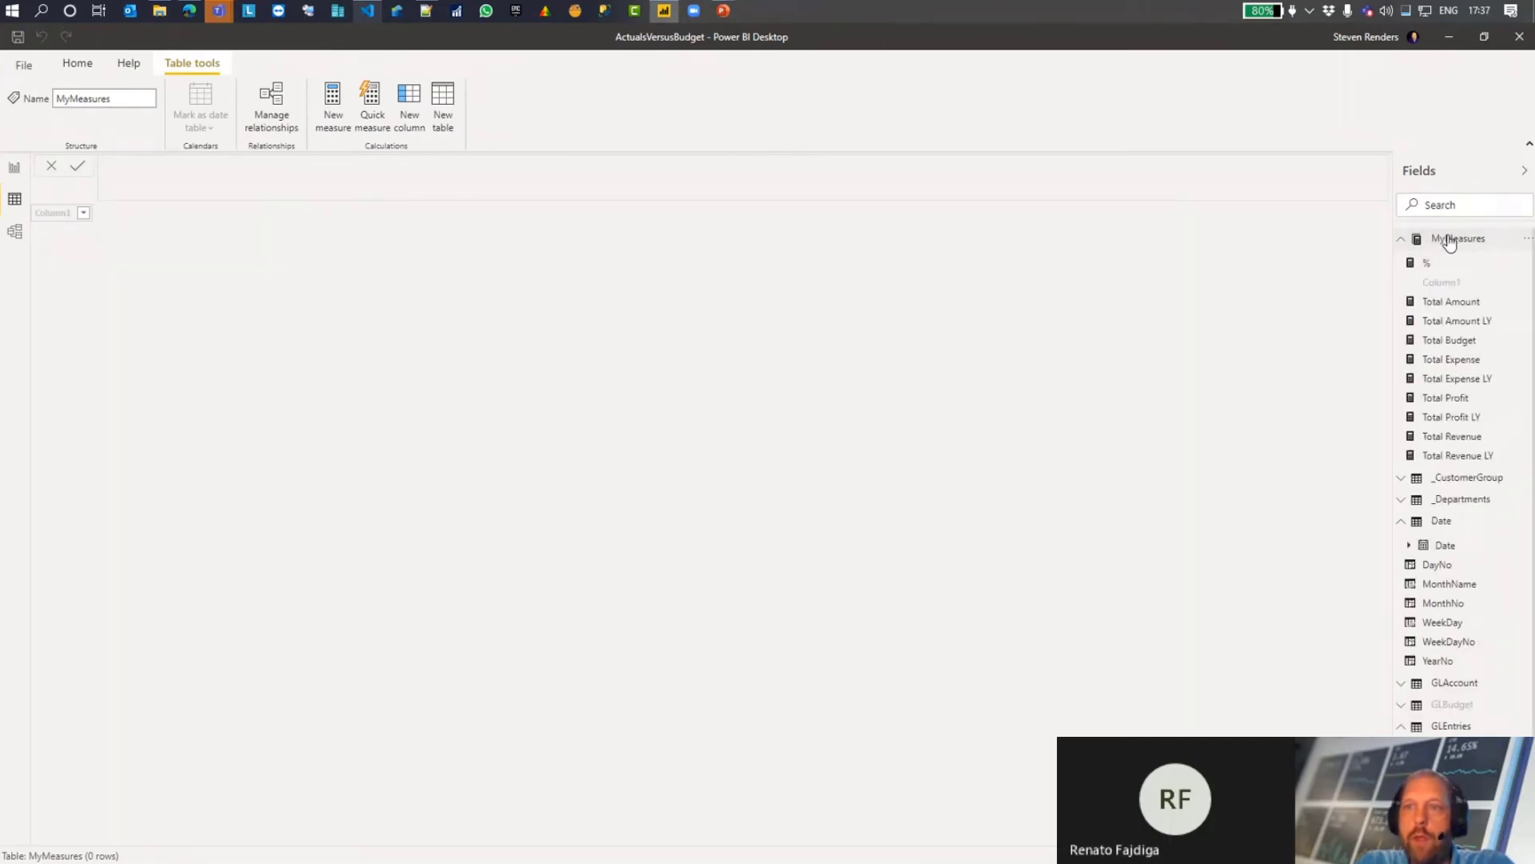
click(1452, 302)
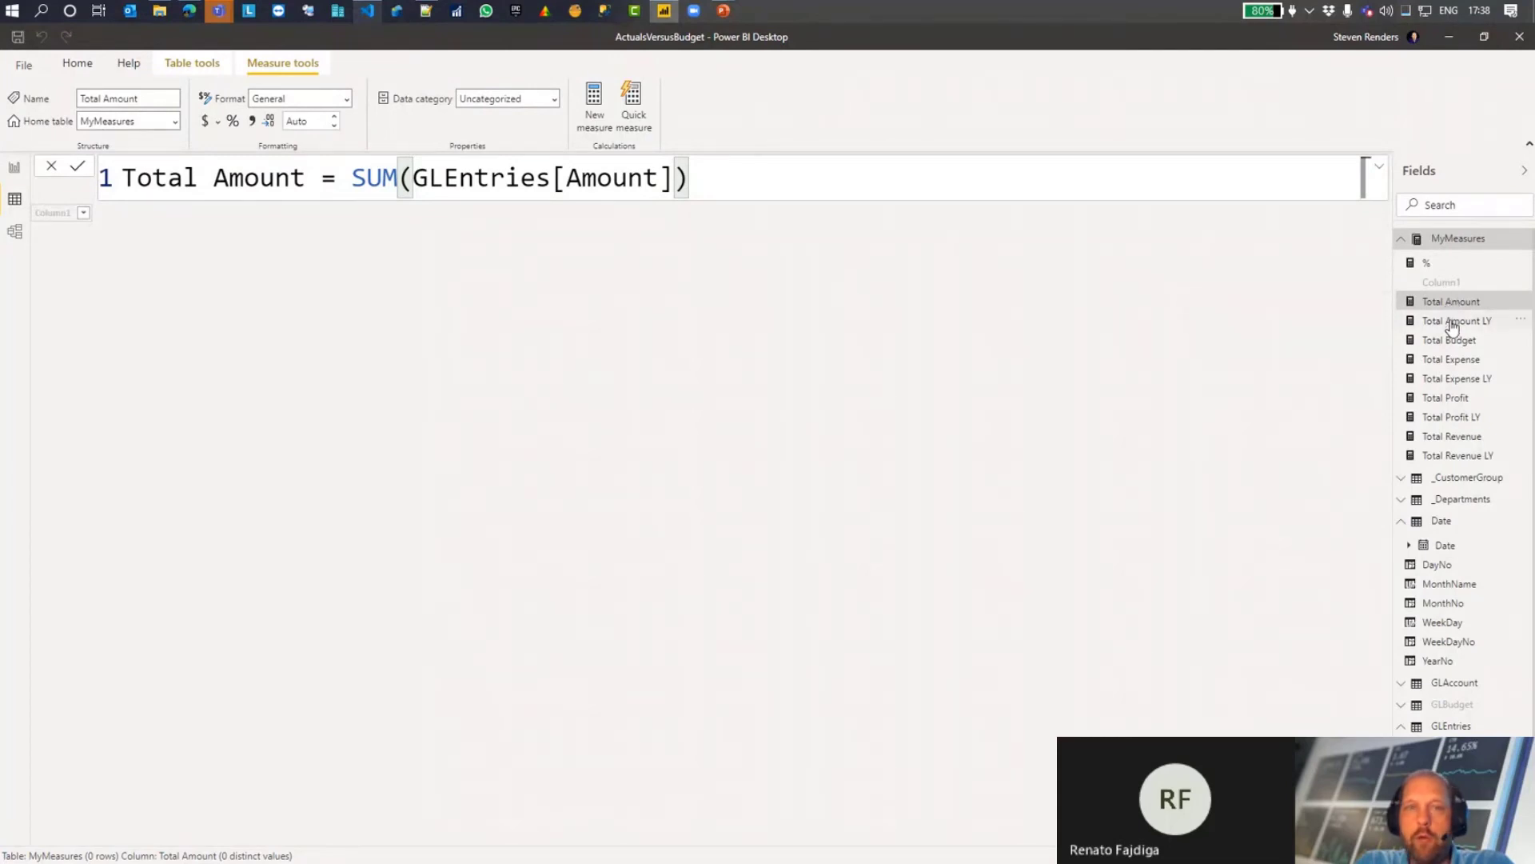
click(1452, 320)
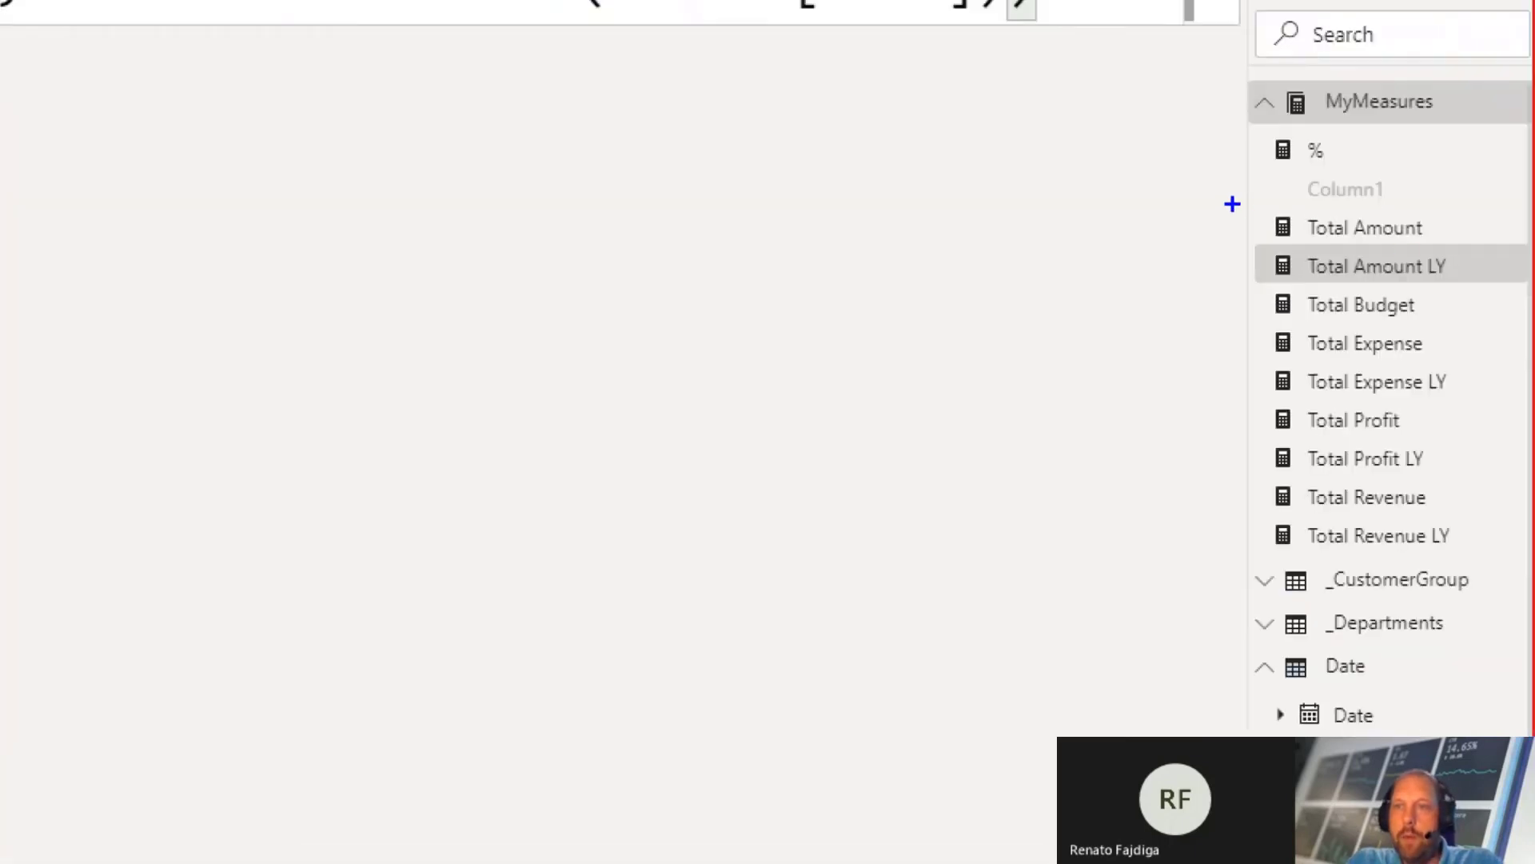
Step: Box the Total Amount and Total Amount LY measures on screen and mark Total Expense LY, Total Profit LY and Total Revenue LY with arrows
mouse_move(1234, 203)
mouse_down()
mouse_move(1418, 281)
mouse_move(1501, 287)
mouse_up()
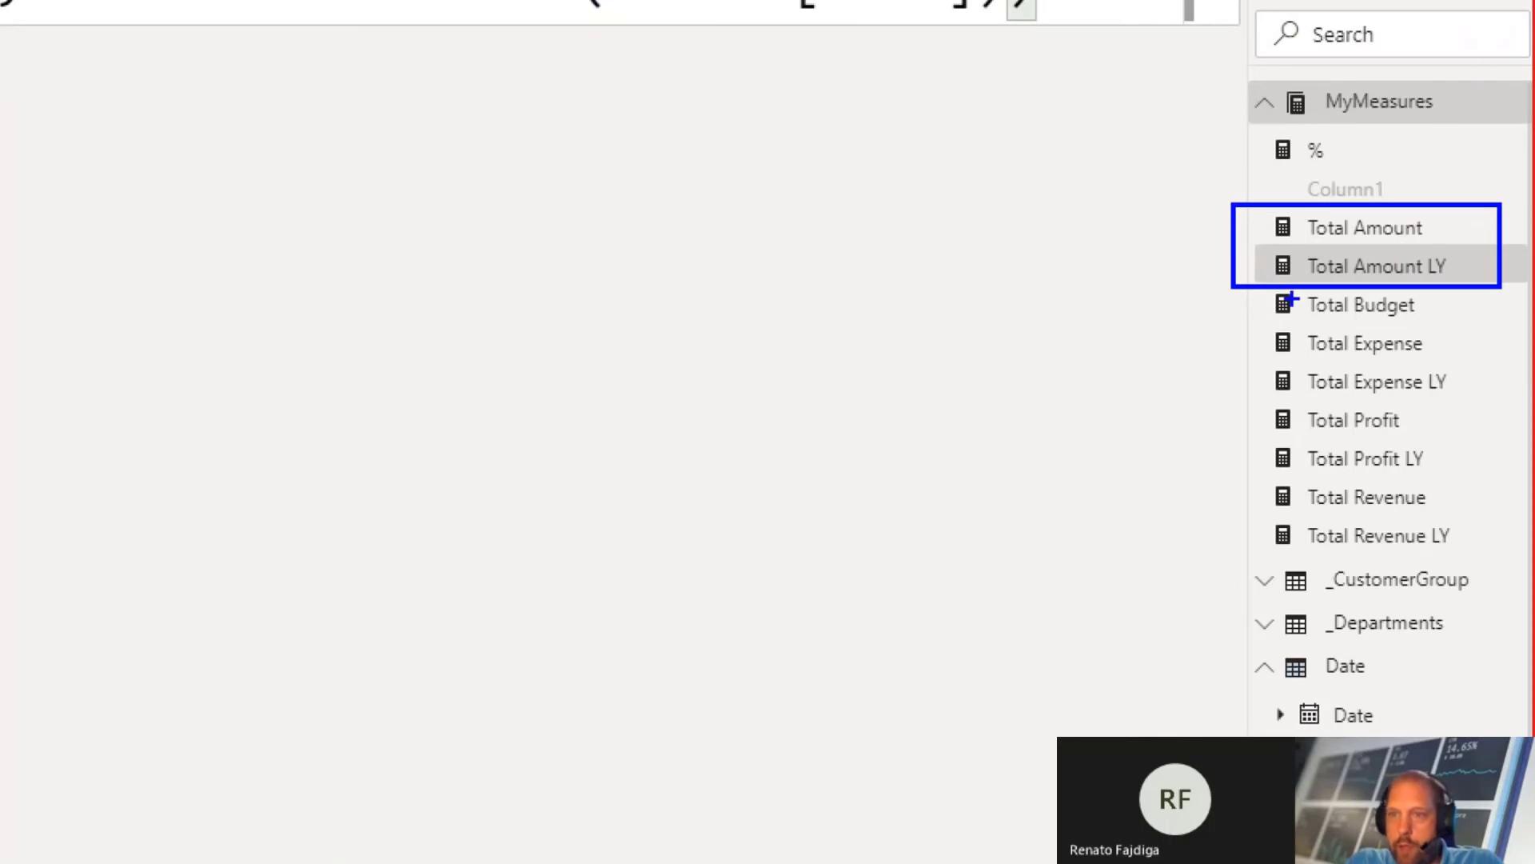
drag(1267, 370, 1190, 369)
drag(1266, 445, 1173, 445)
drag(1258, 524, 1188, 509)
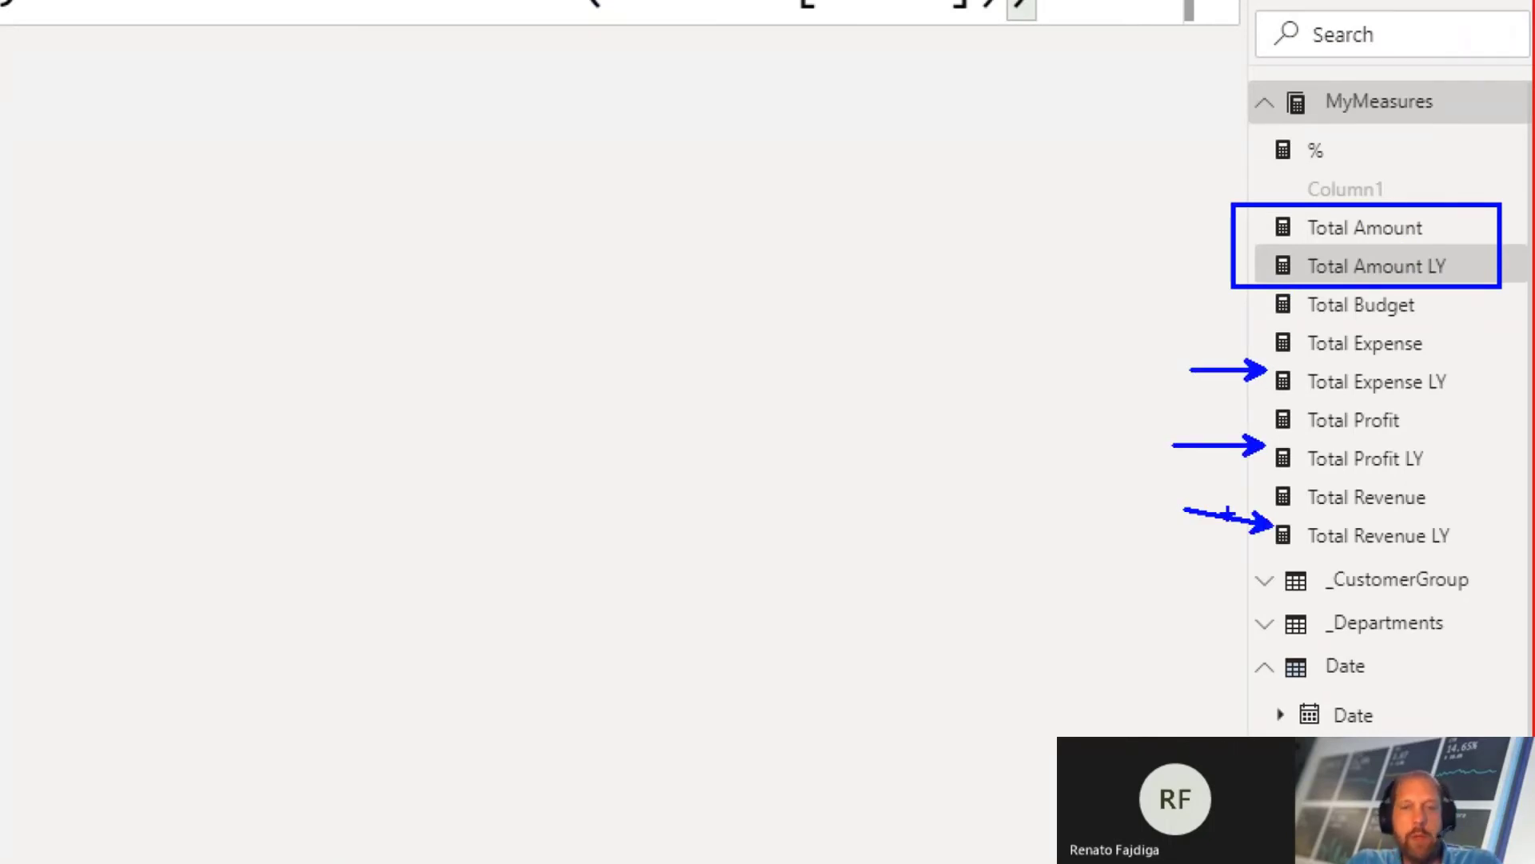
Step: Show the Actuals vs Budget report page, box January's Total Amount and Total Budget columns and mark the adjacent % column with an arrow
key(Escape)
click(15, 167)
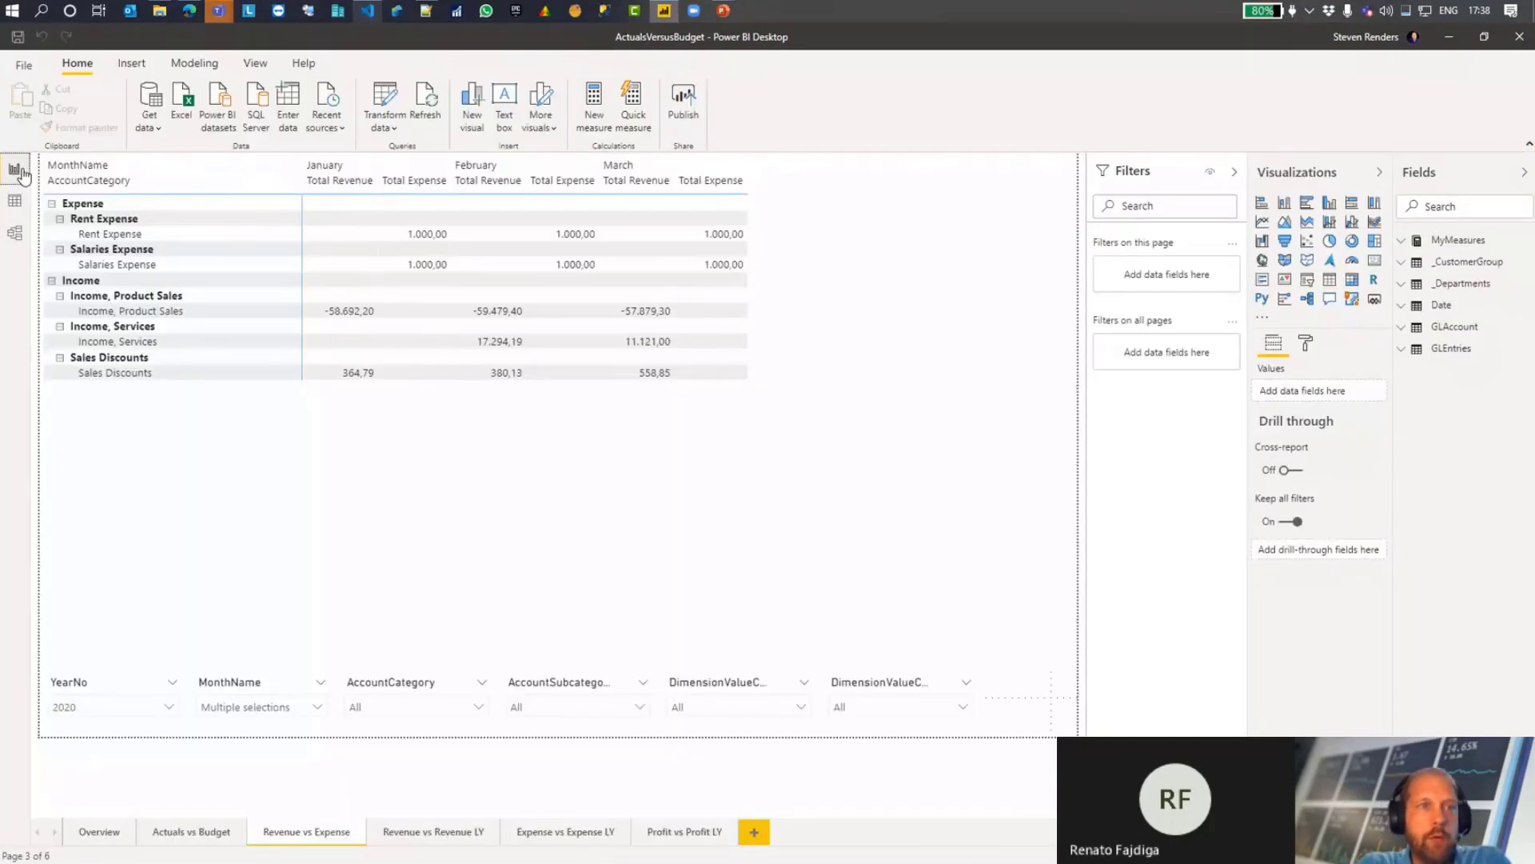
click(177, 836)
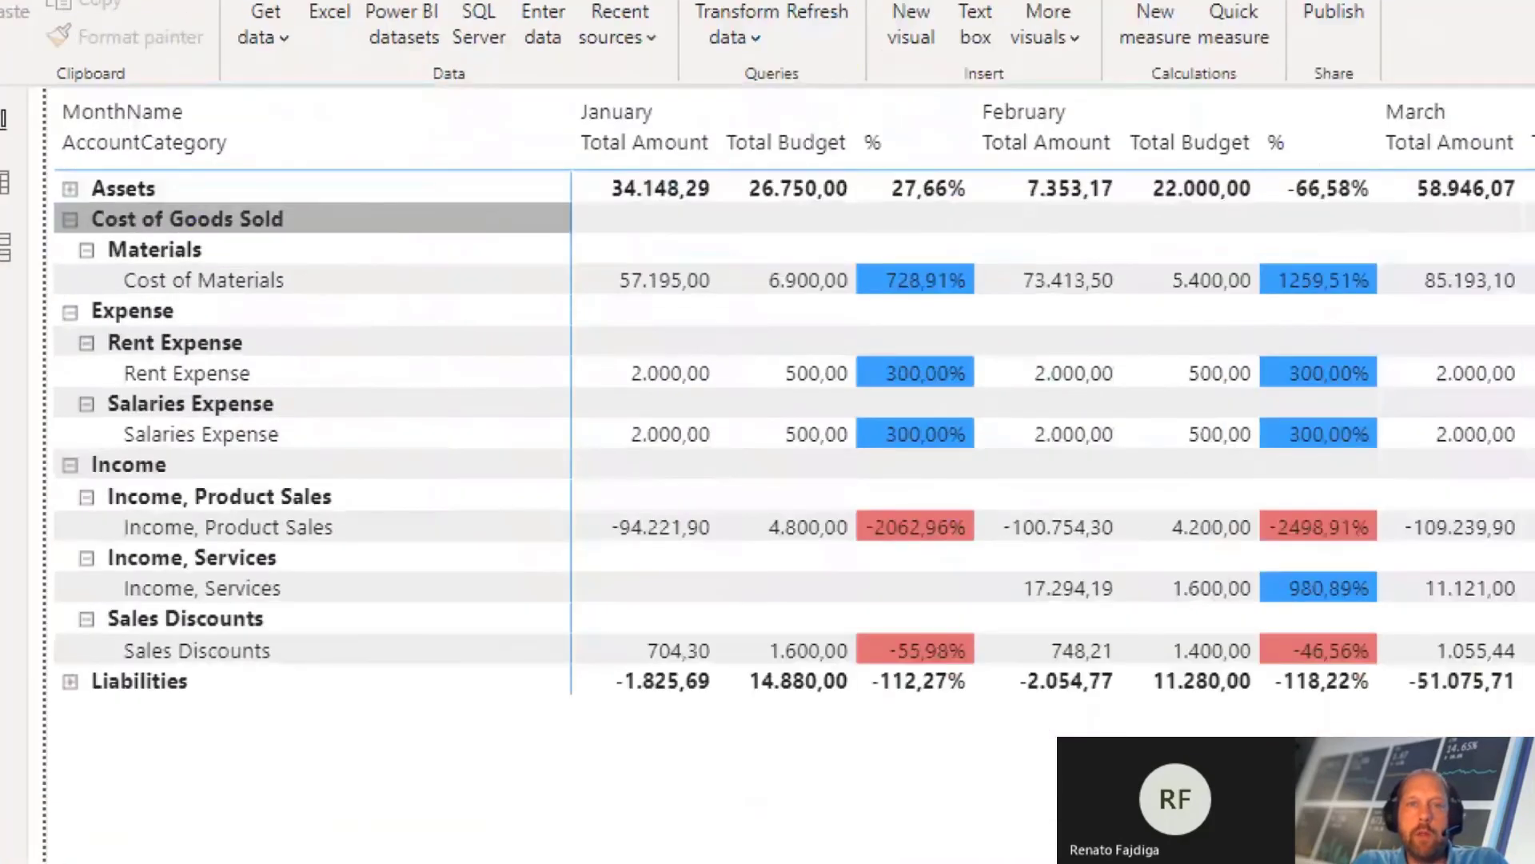
mouse_move(580, 93)
mouse_down()
mouse_move(830, 531)
mouse_move(843, 721)
mouse_up()
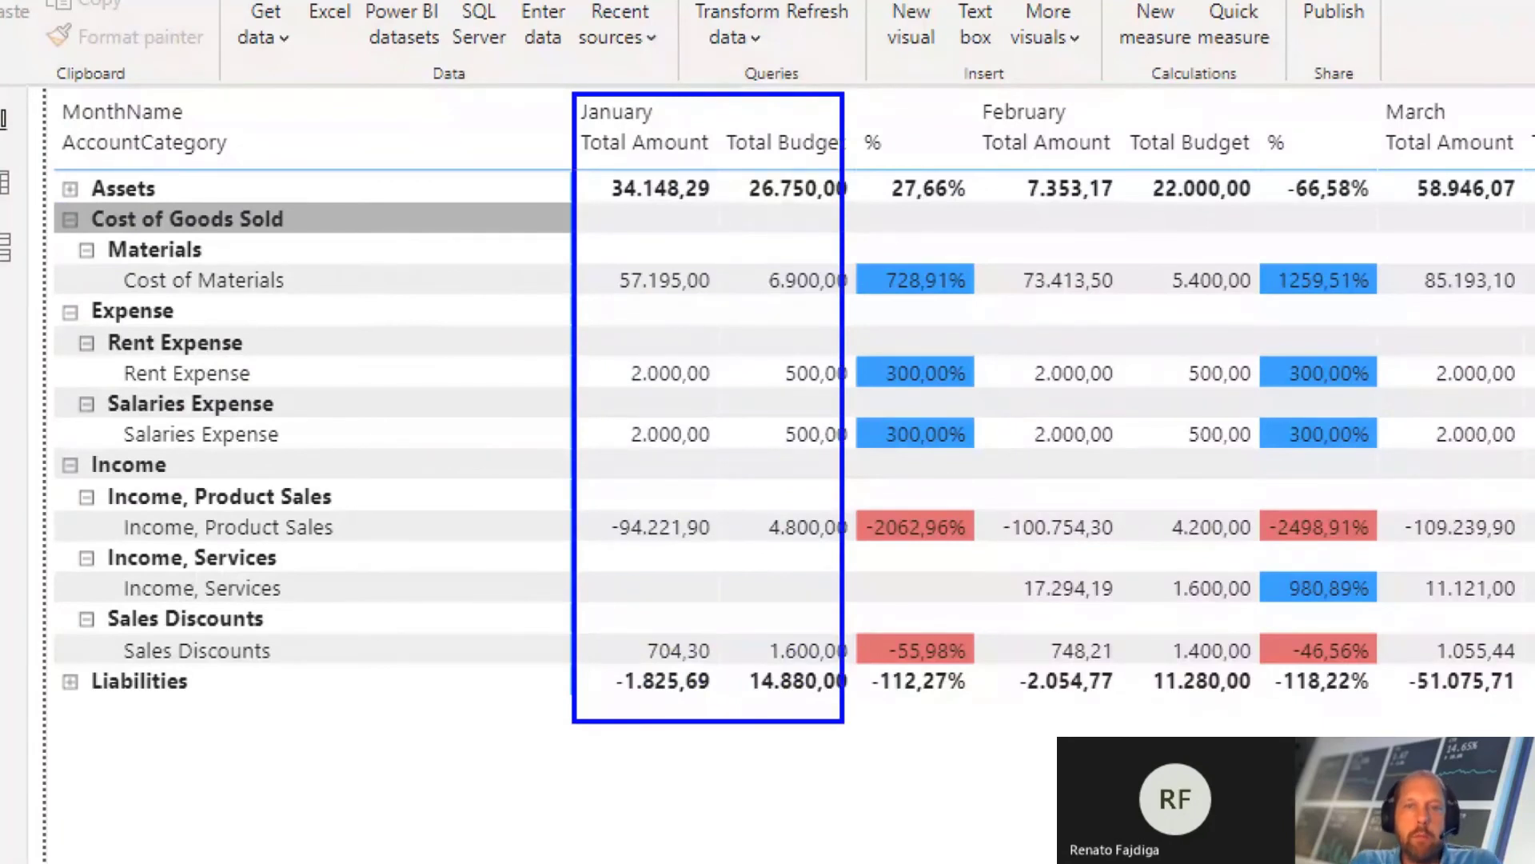
drag(933, 699, 946, 787)
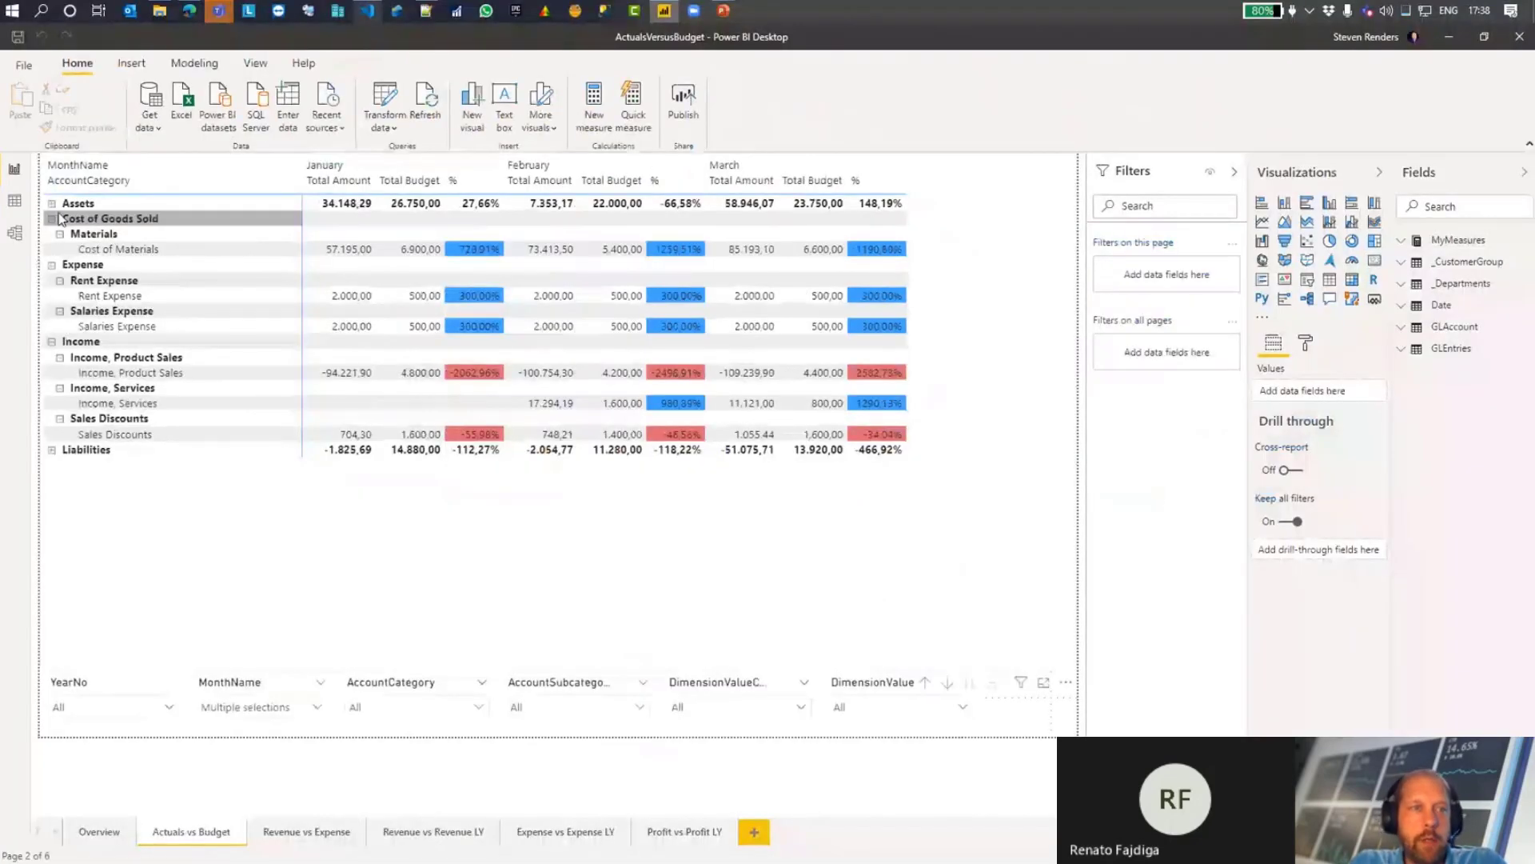
Step: Examine the formula of the % measure in MyMeasures, and review the Actuals vs Budget report page and the model diagram
click(6, 184)
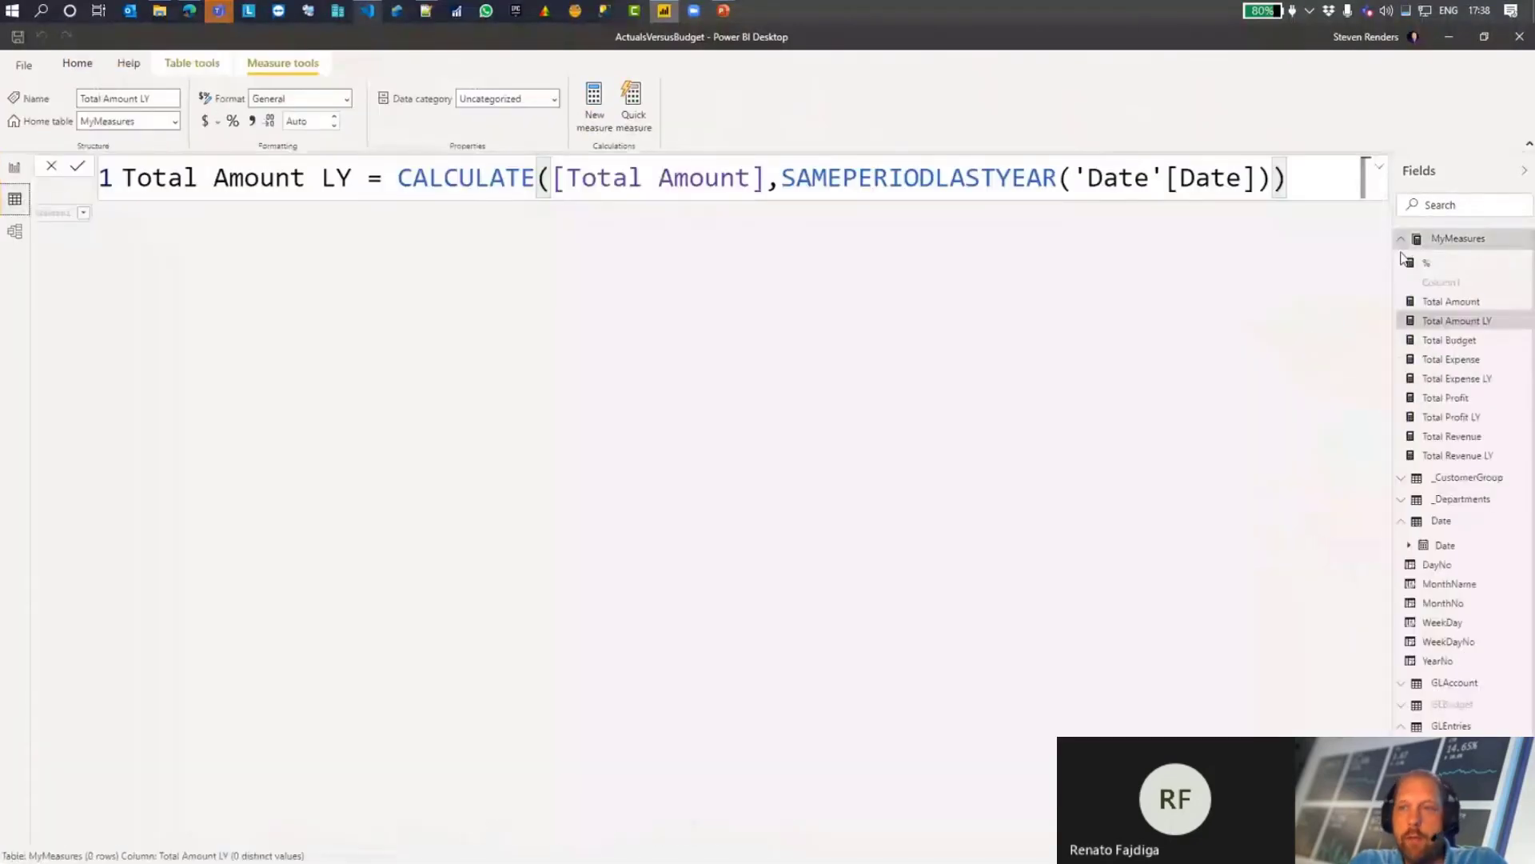
click(1439, 262)
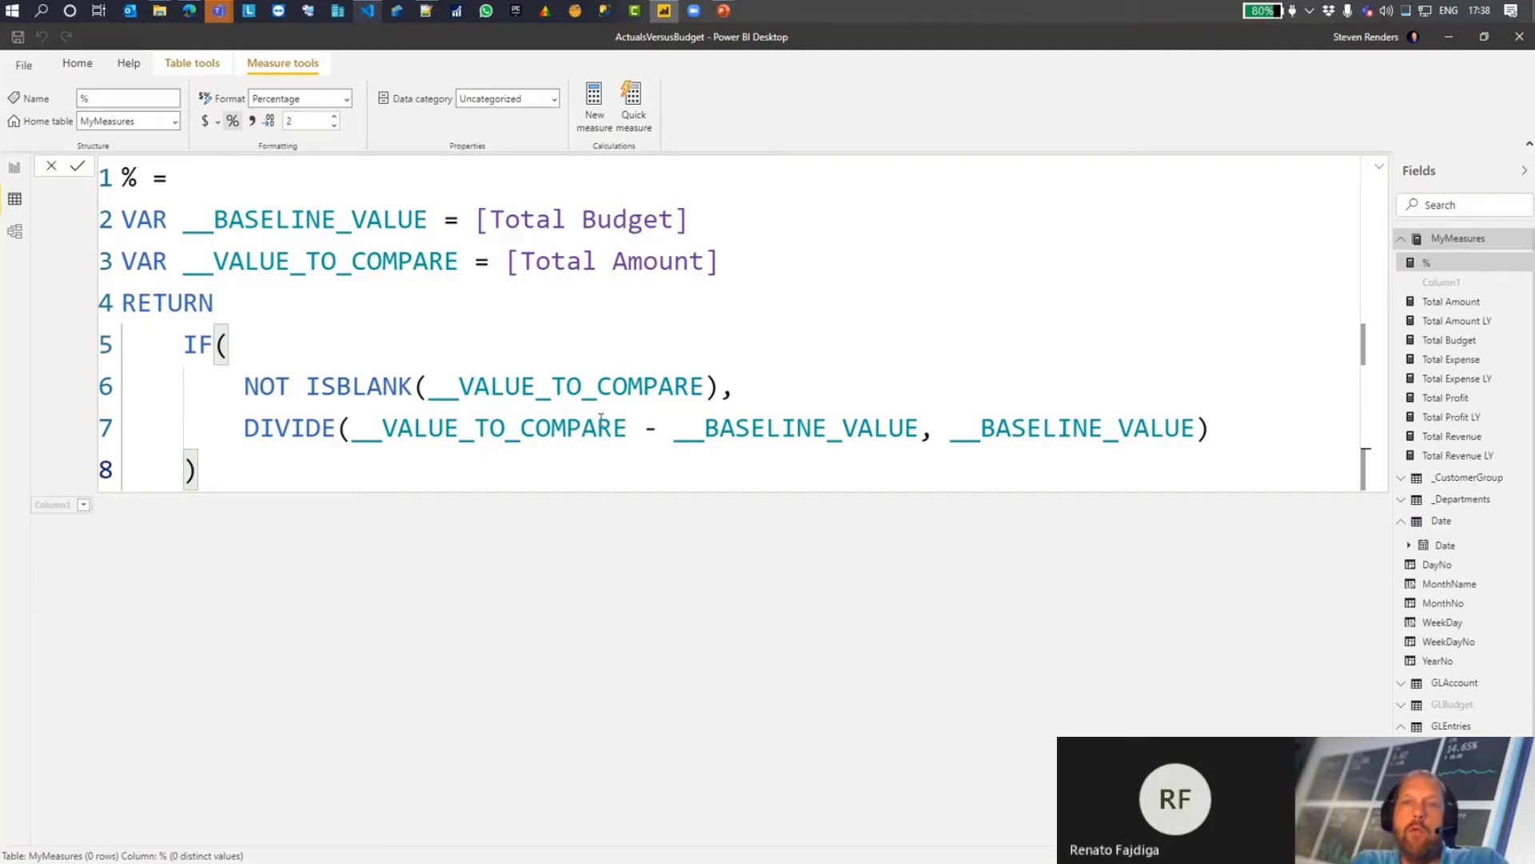
click(18, 168)
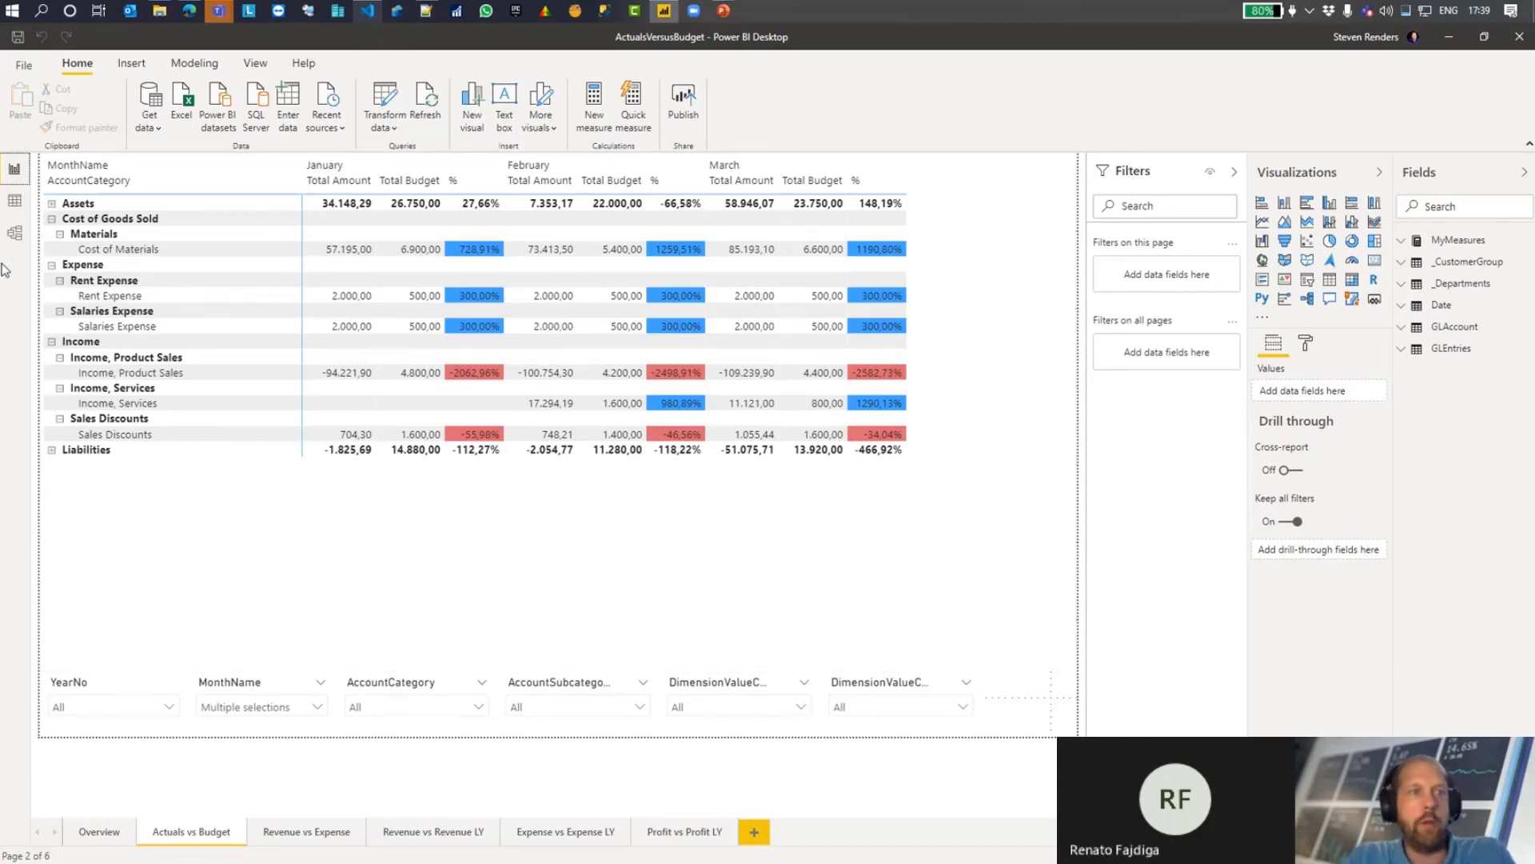
click(14, 232)
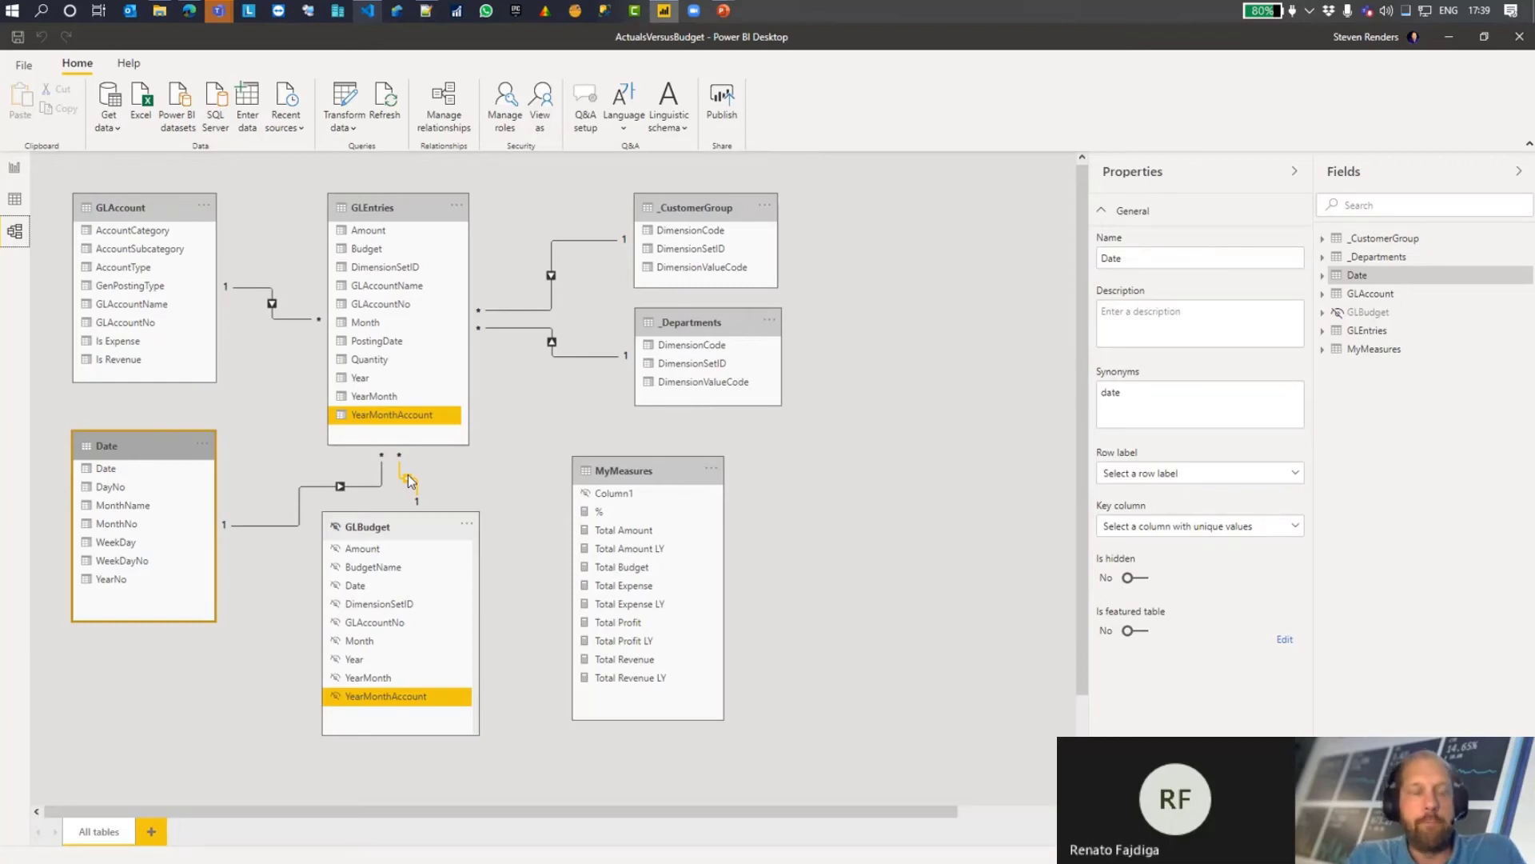
Step: Switch to the PowerPoint slide show, exit it and go to slide 21 on useful tips and tricks for Power BI reports
click(1446, 37)
mouse_move(724, 11)
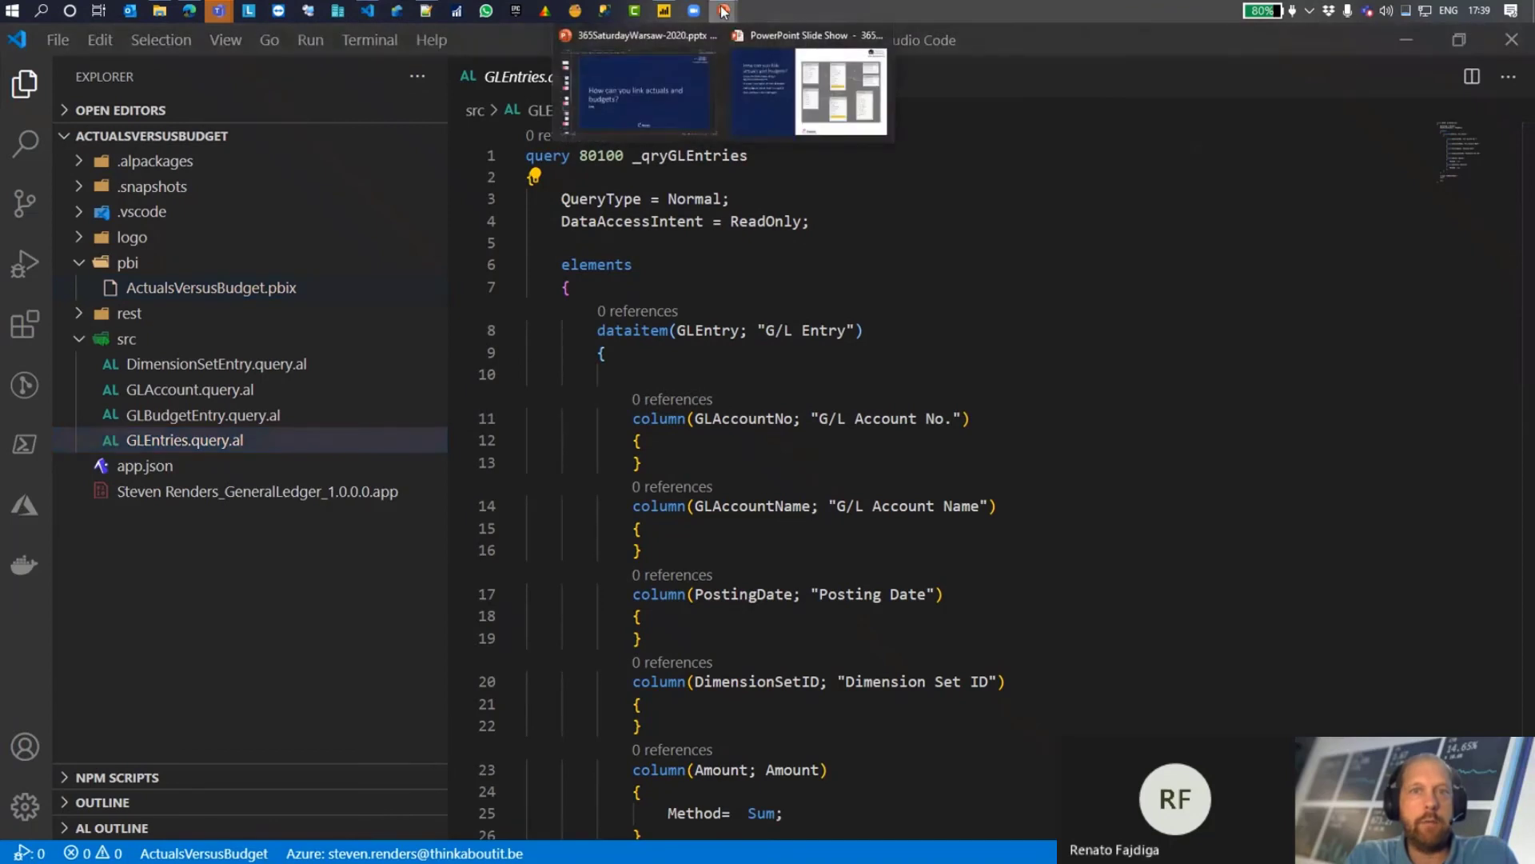
click(808, 89)
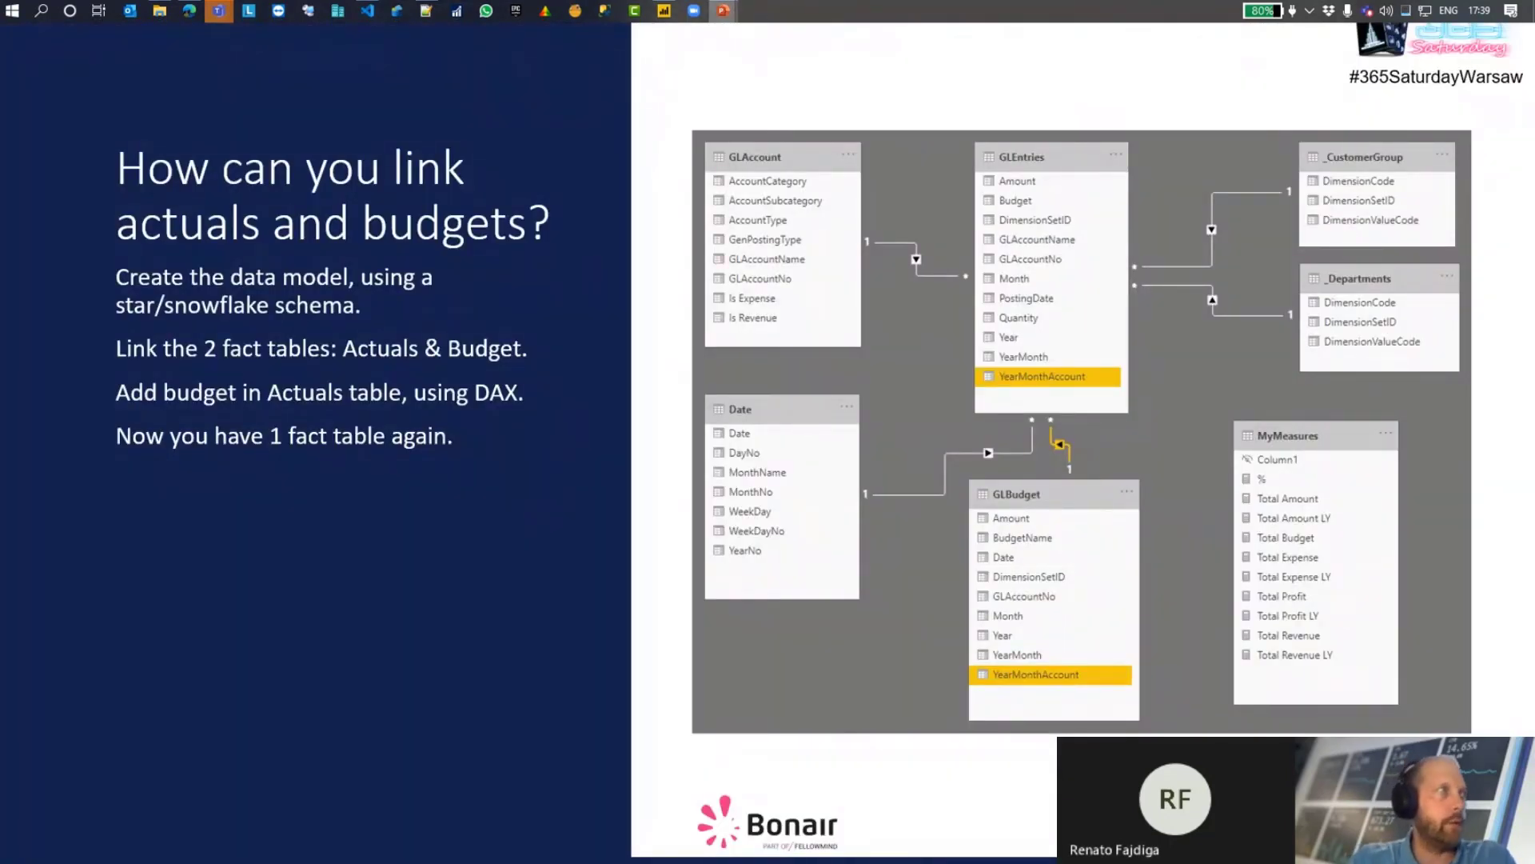
key(Escape)
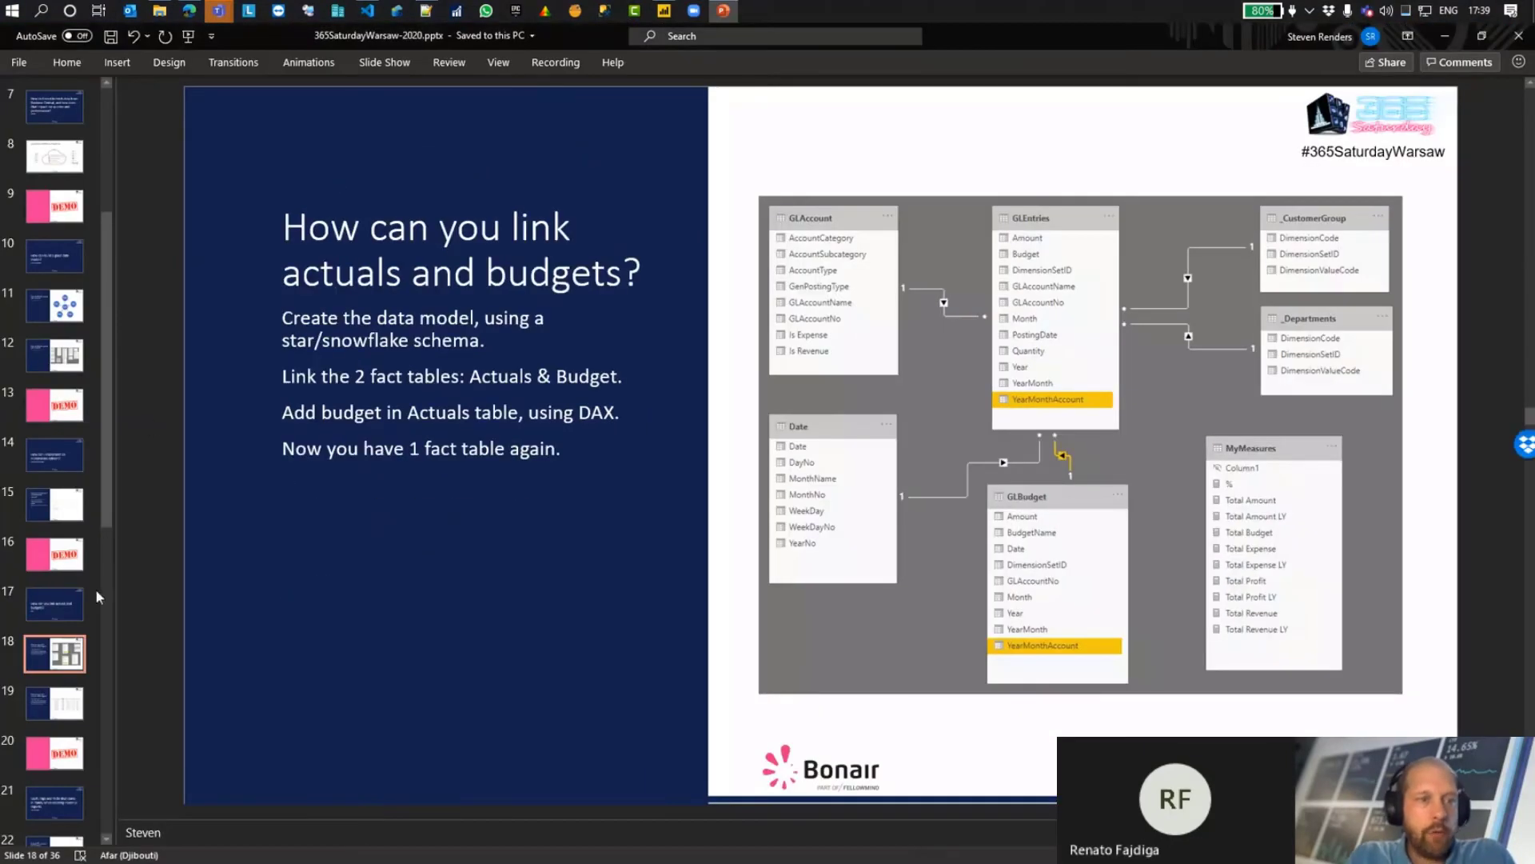
click(67, 804)
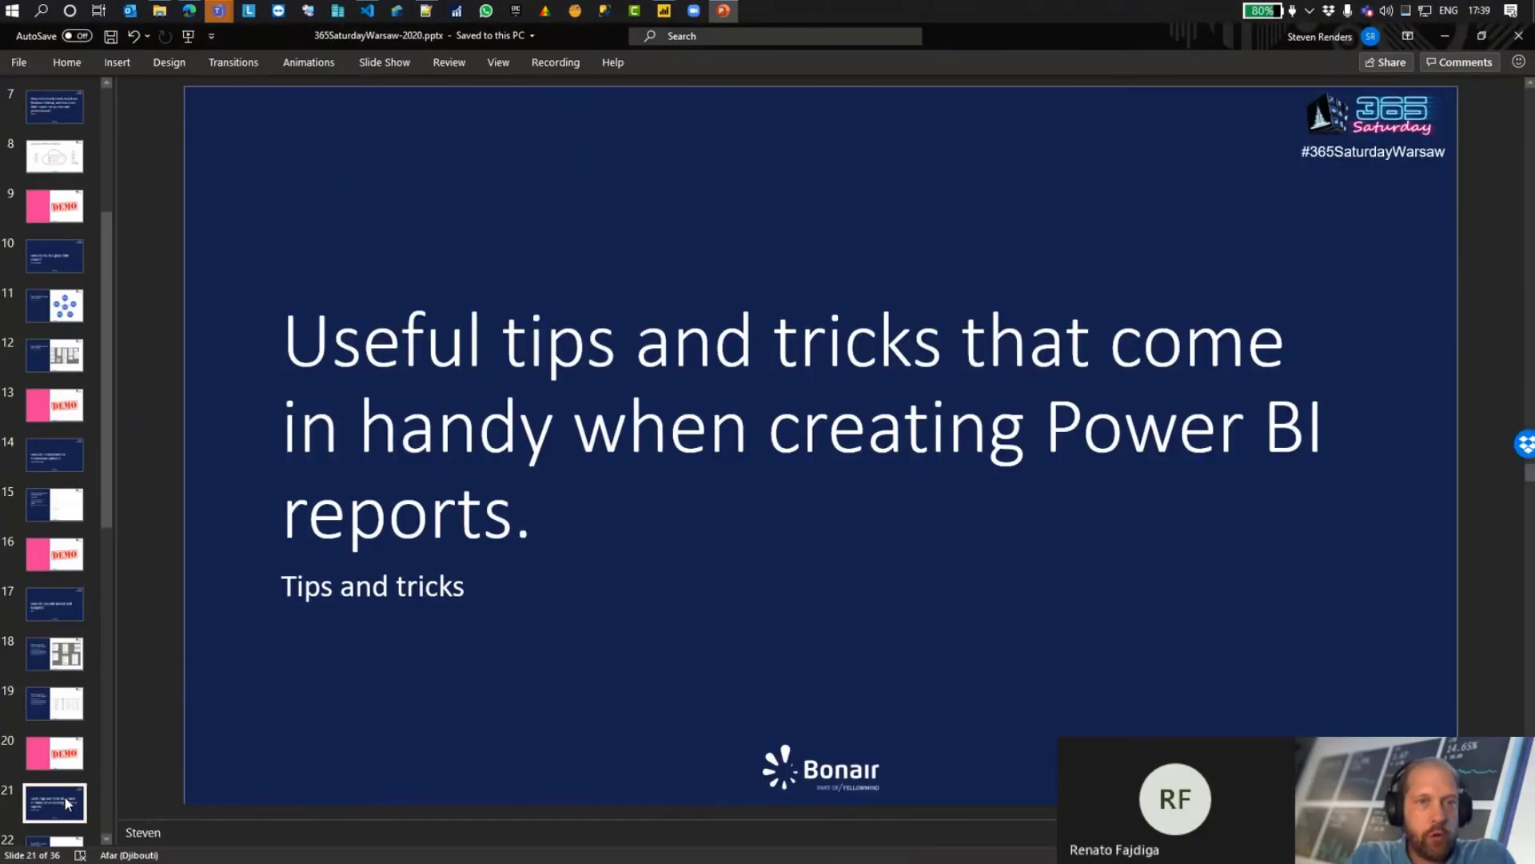
Step: Look through the thumbnails of the slides after slide 21, up to slide 36
scroll(48, 655, down, 4)
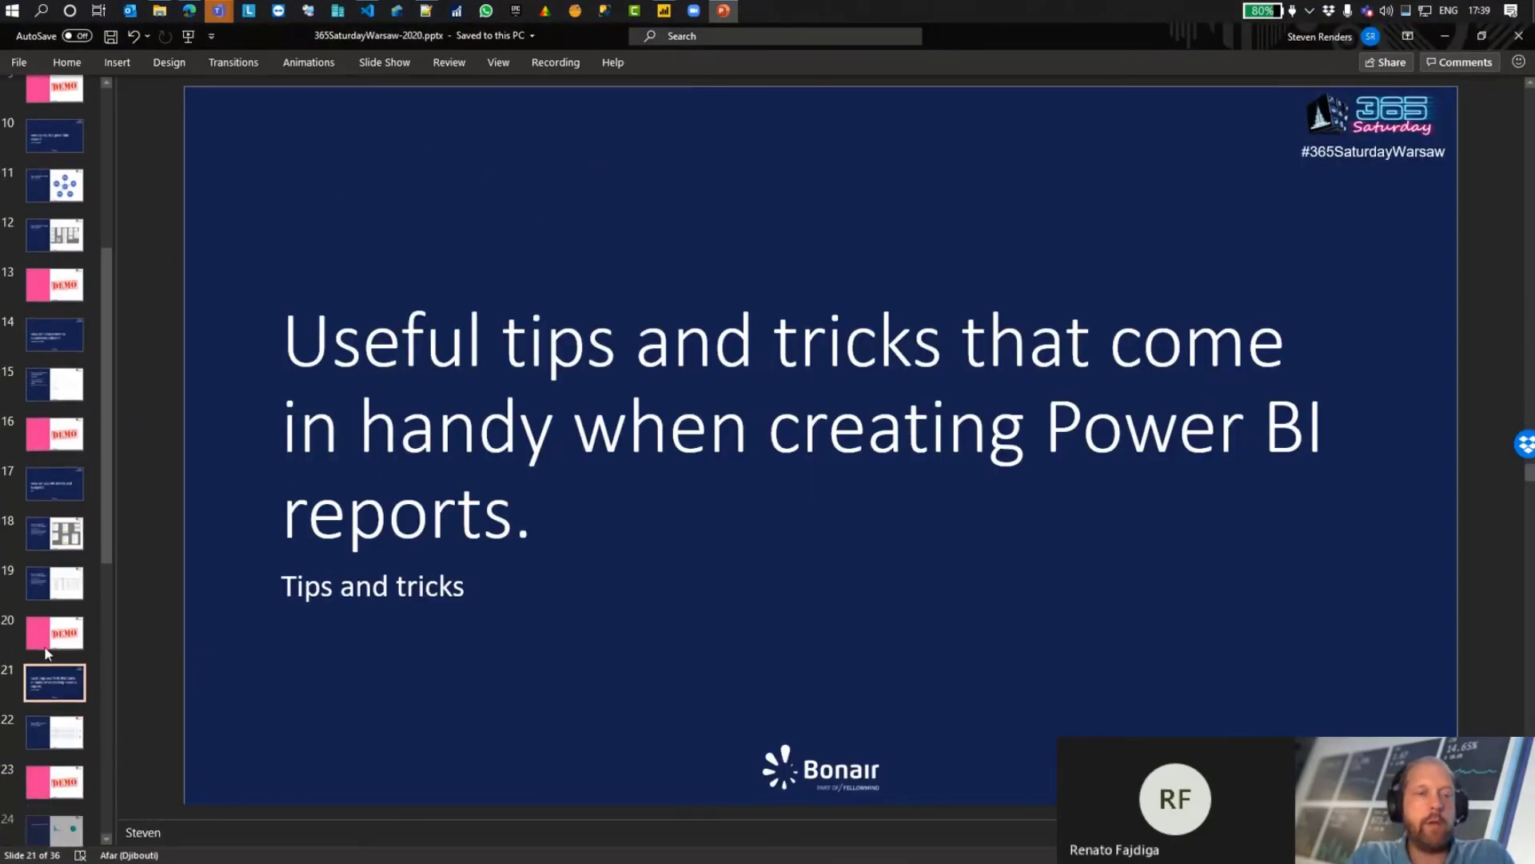
scroll(48, 650, down, 8)
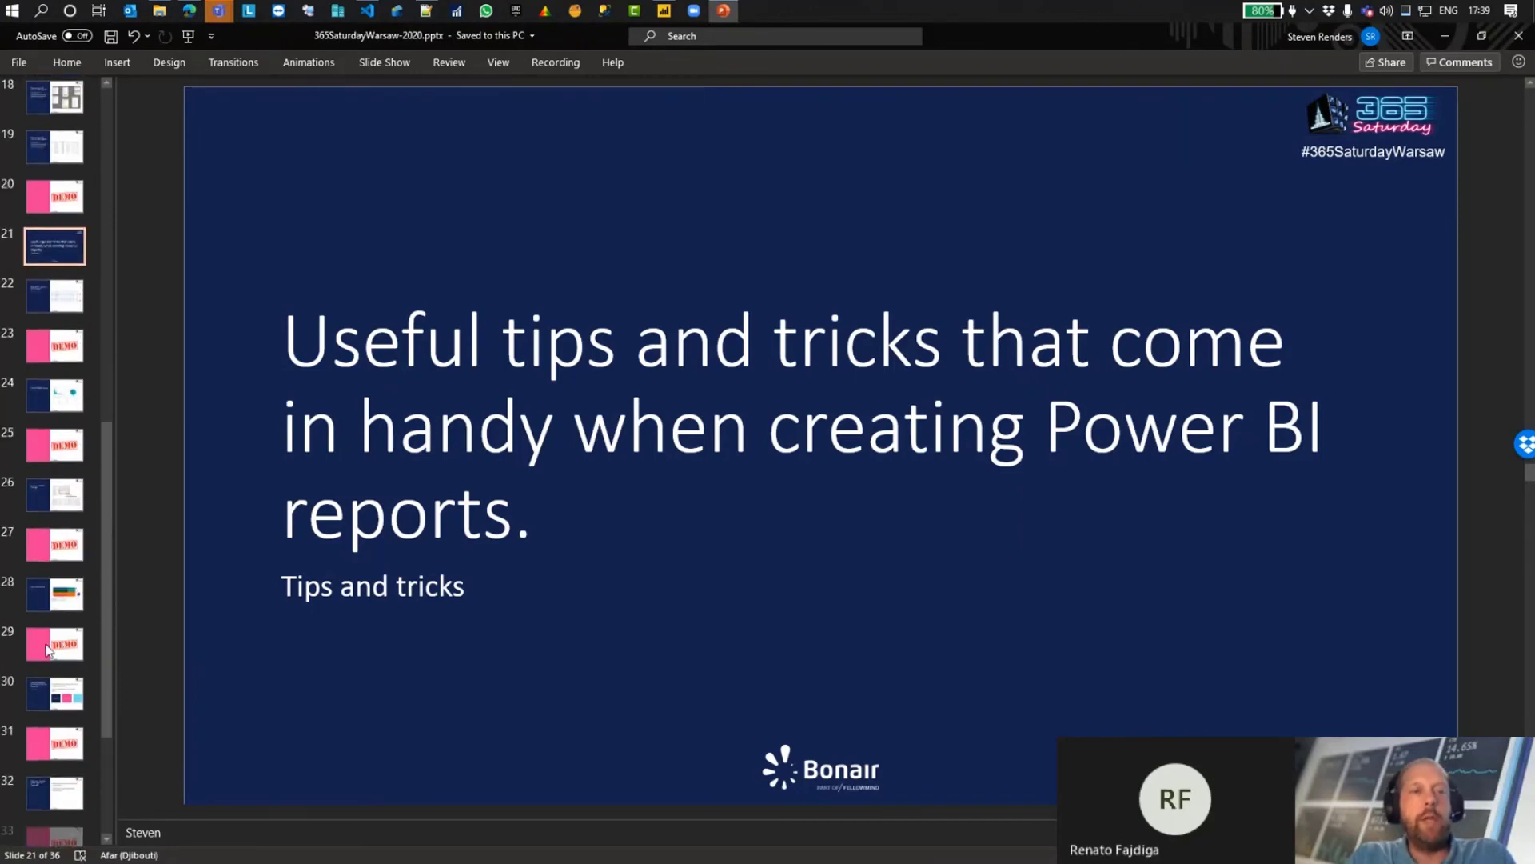
scroll(47, 649, down, 1)
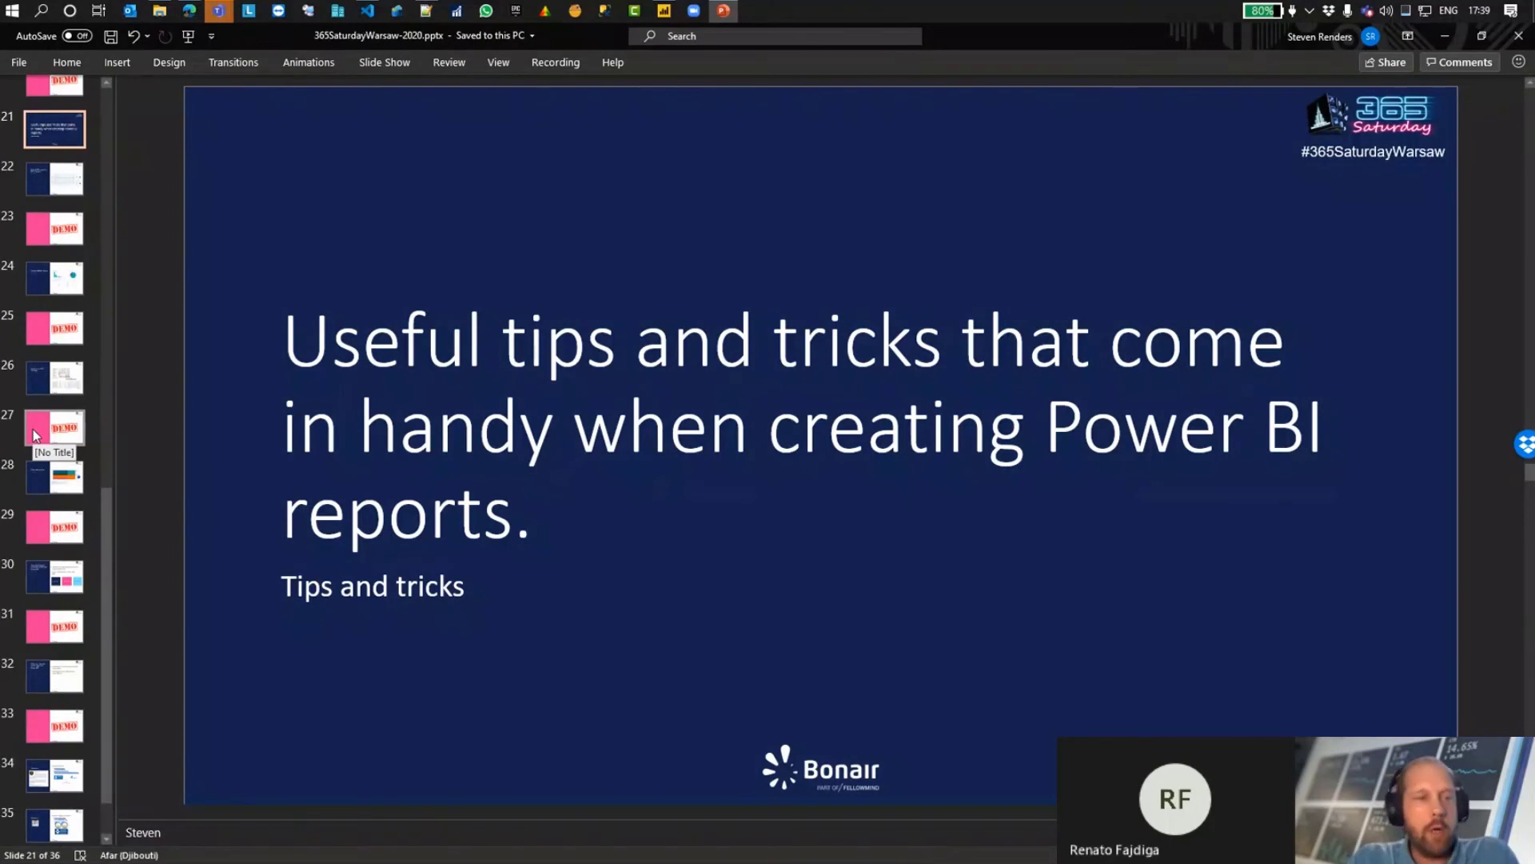
scroll(33, 430, down, 1)
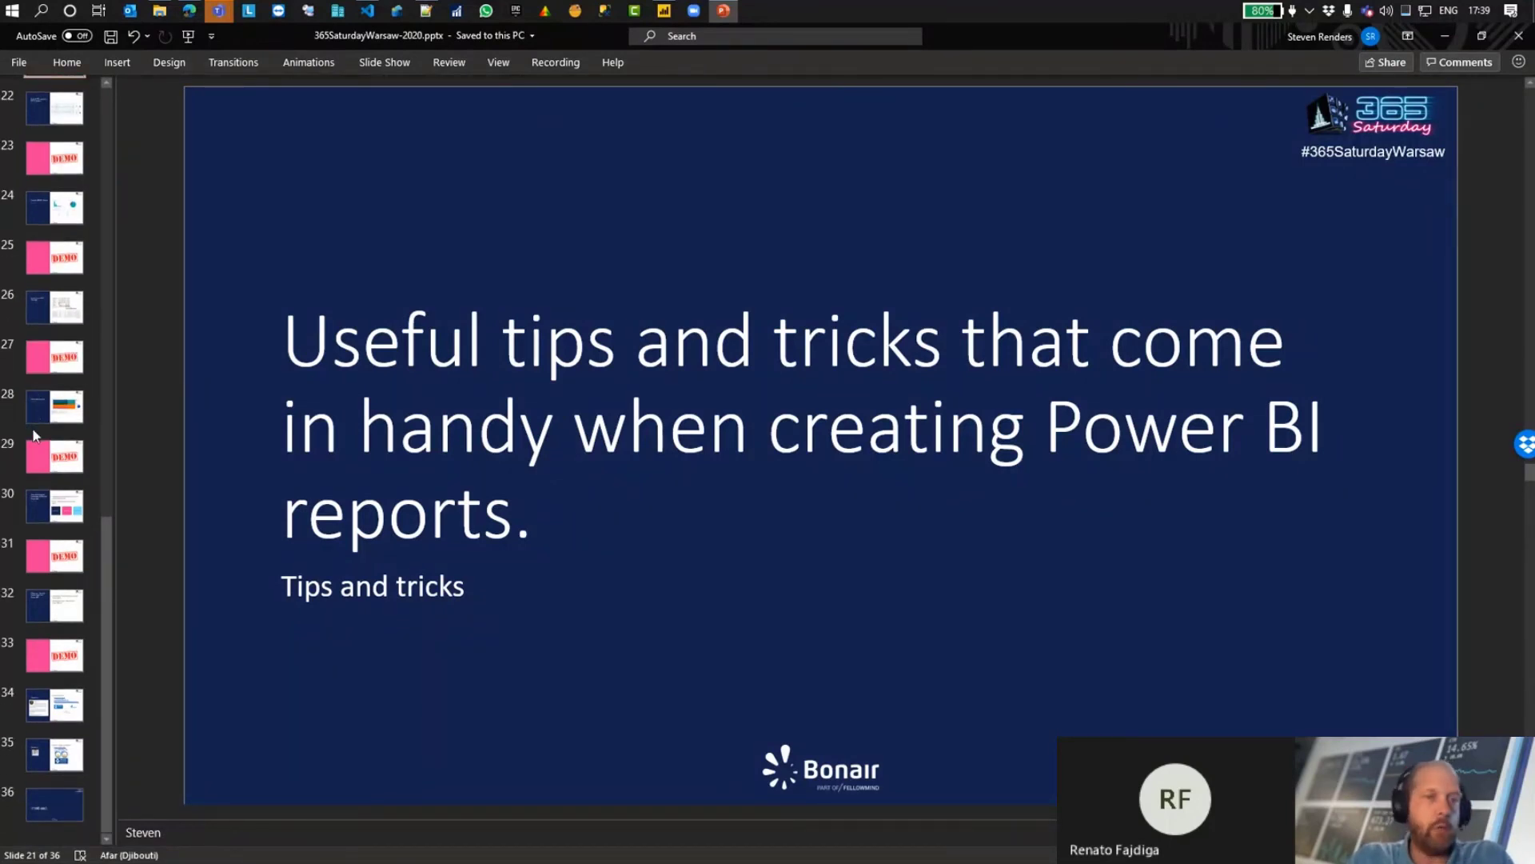
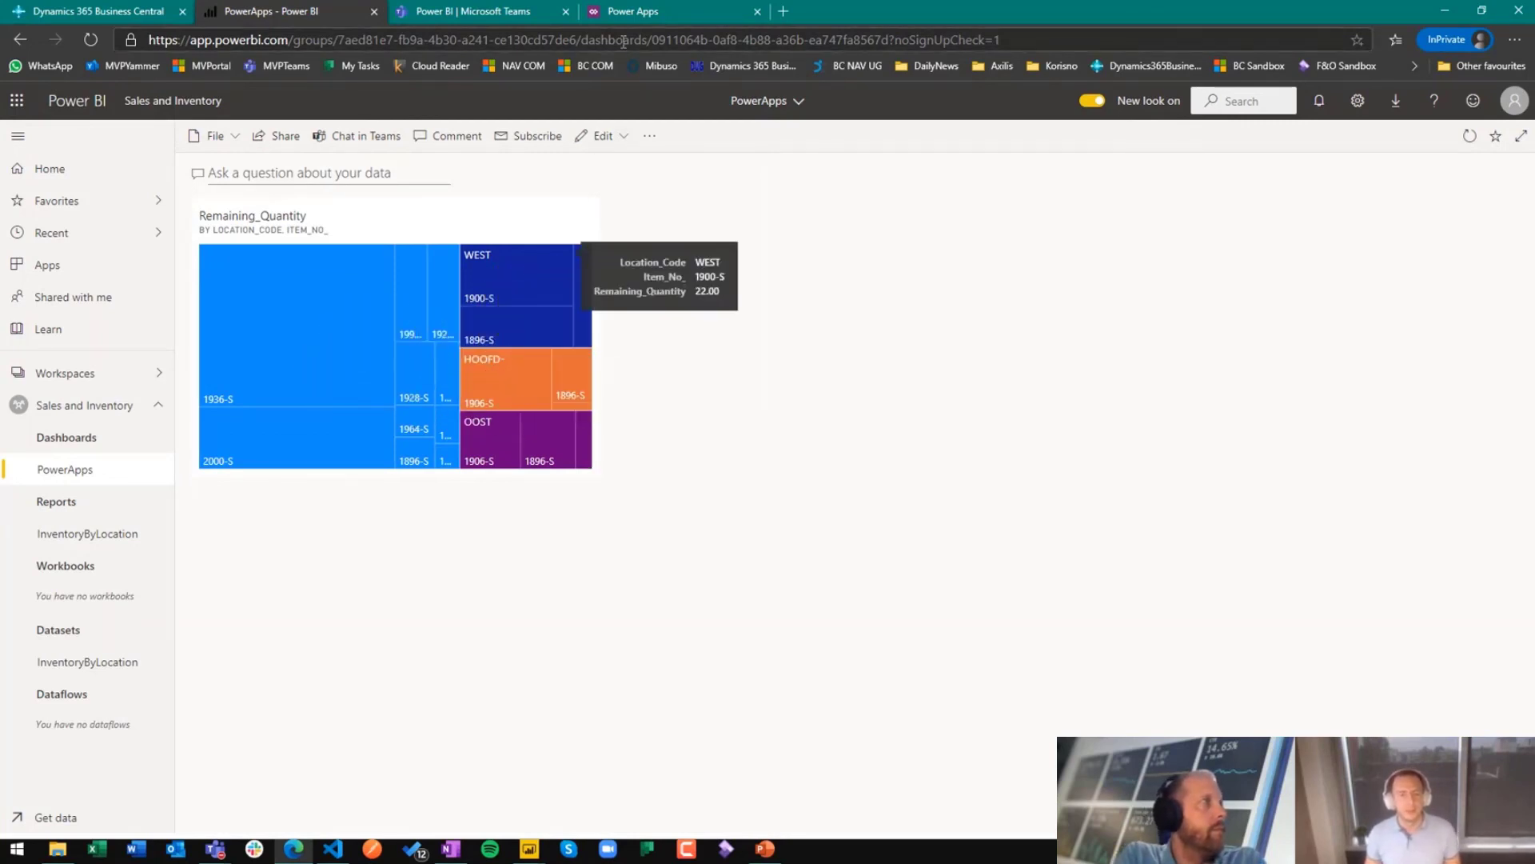
Step: Run the Inventory app from Power Apps and view the Items list in Business Central
click(638, 12)
click(288, 311)
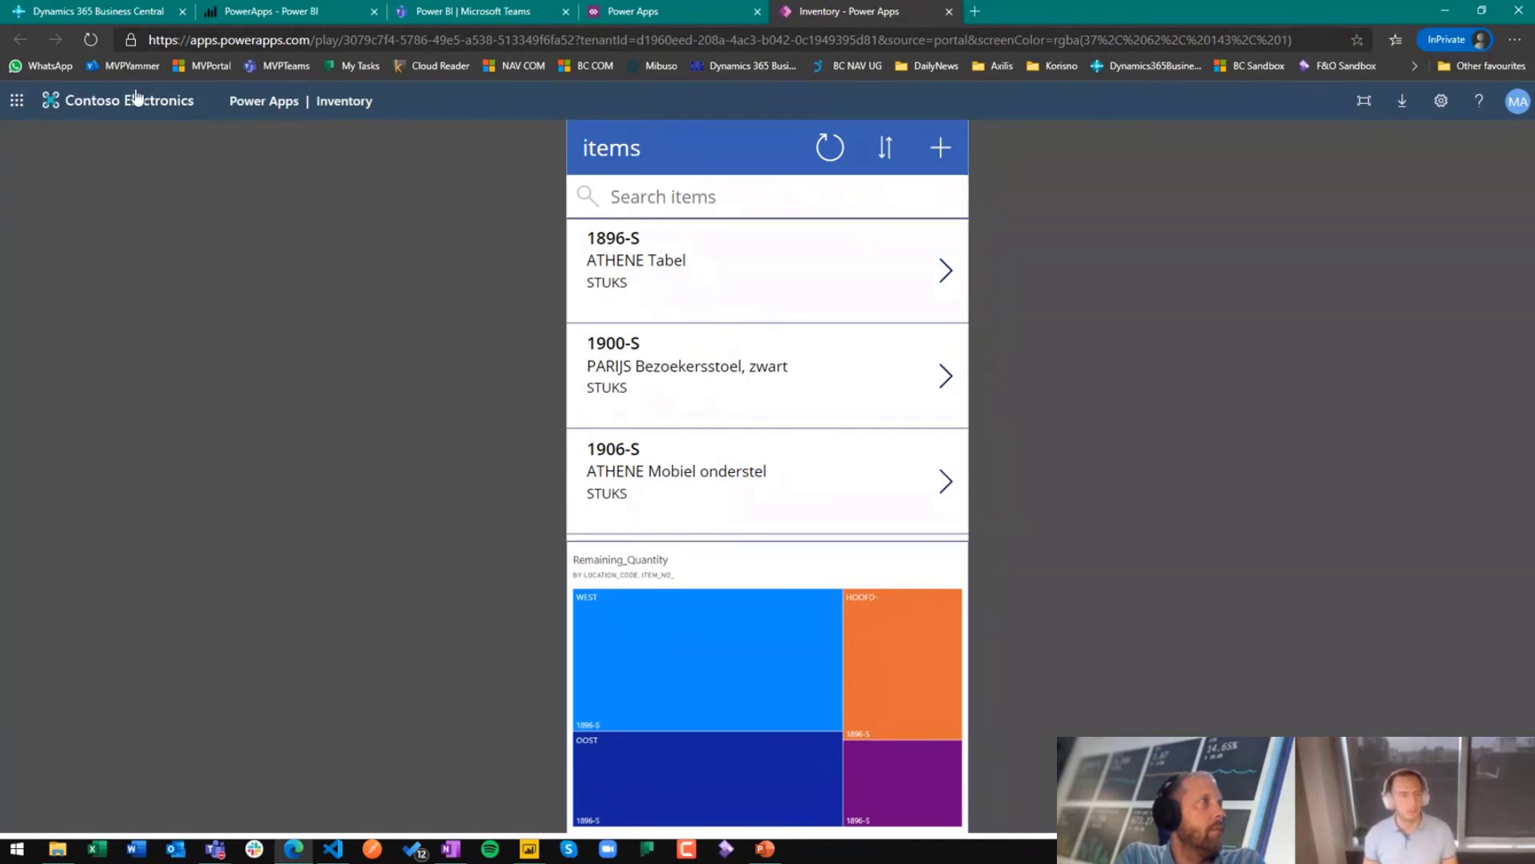
click(109, 13)
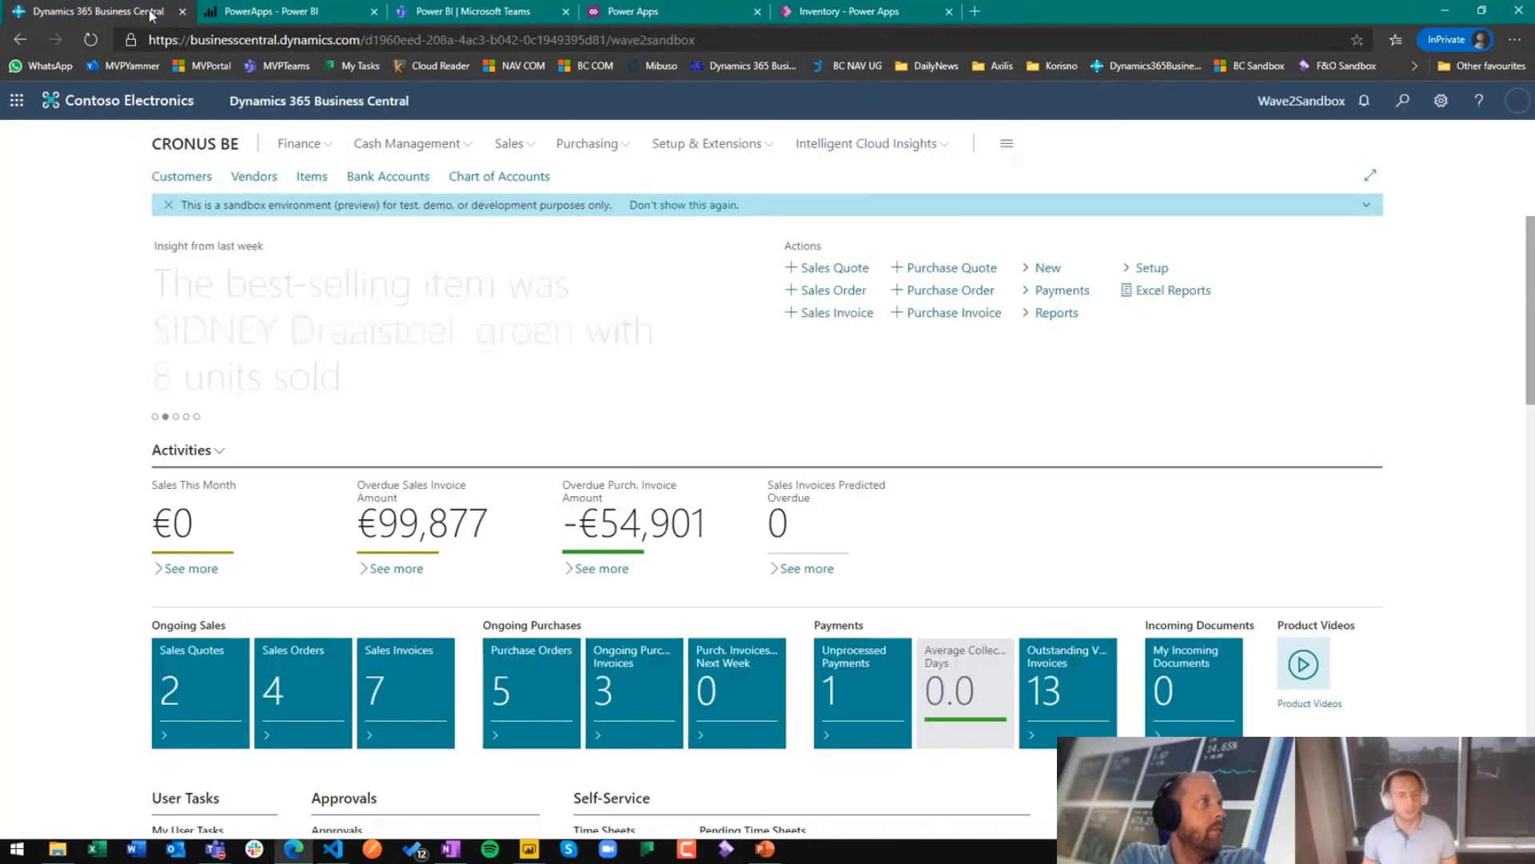
click(304, 179)
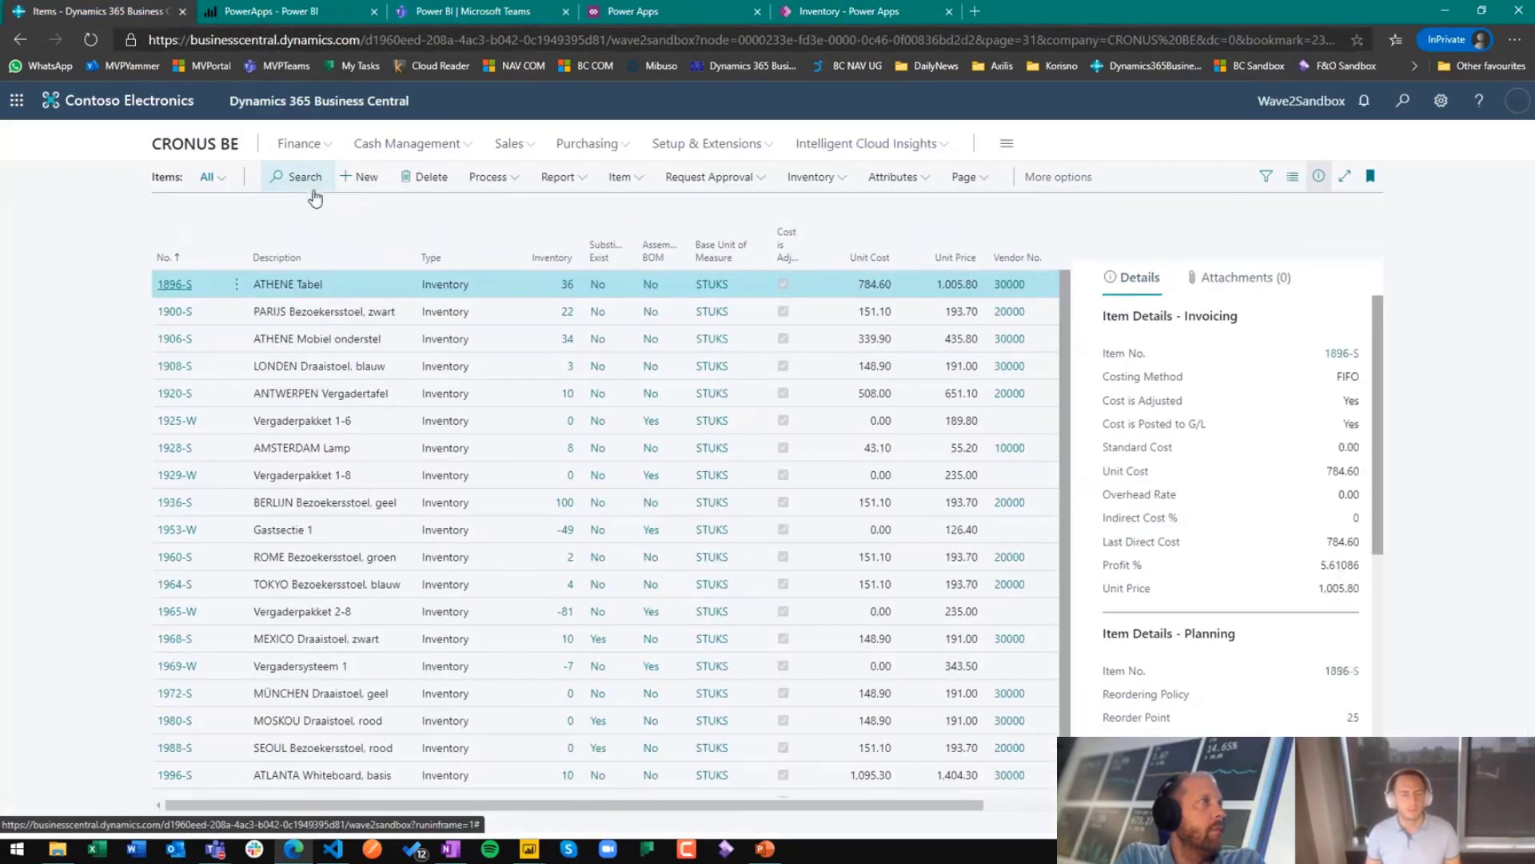
Step: Return to the running Inventory app and select items 1900-S, 1906-S and 1968-S to filter the Remaining_Quantity tile
click(907, 13)
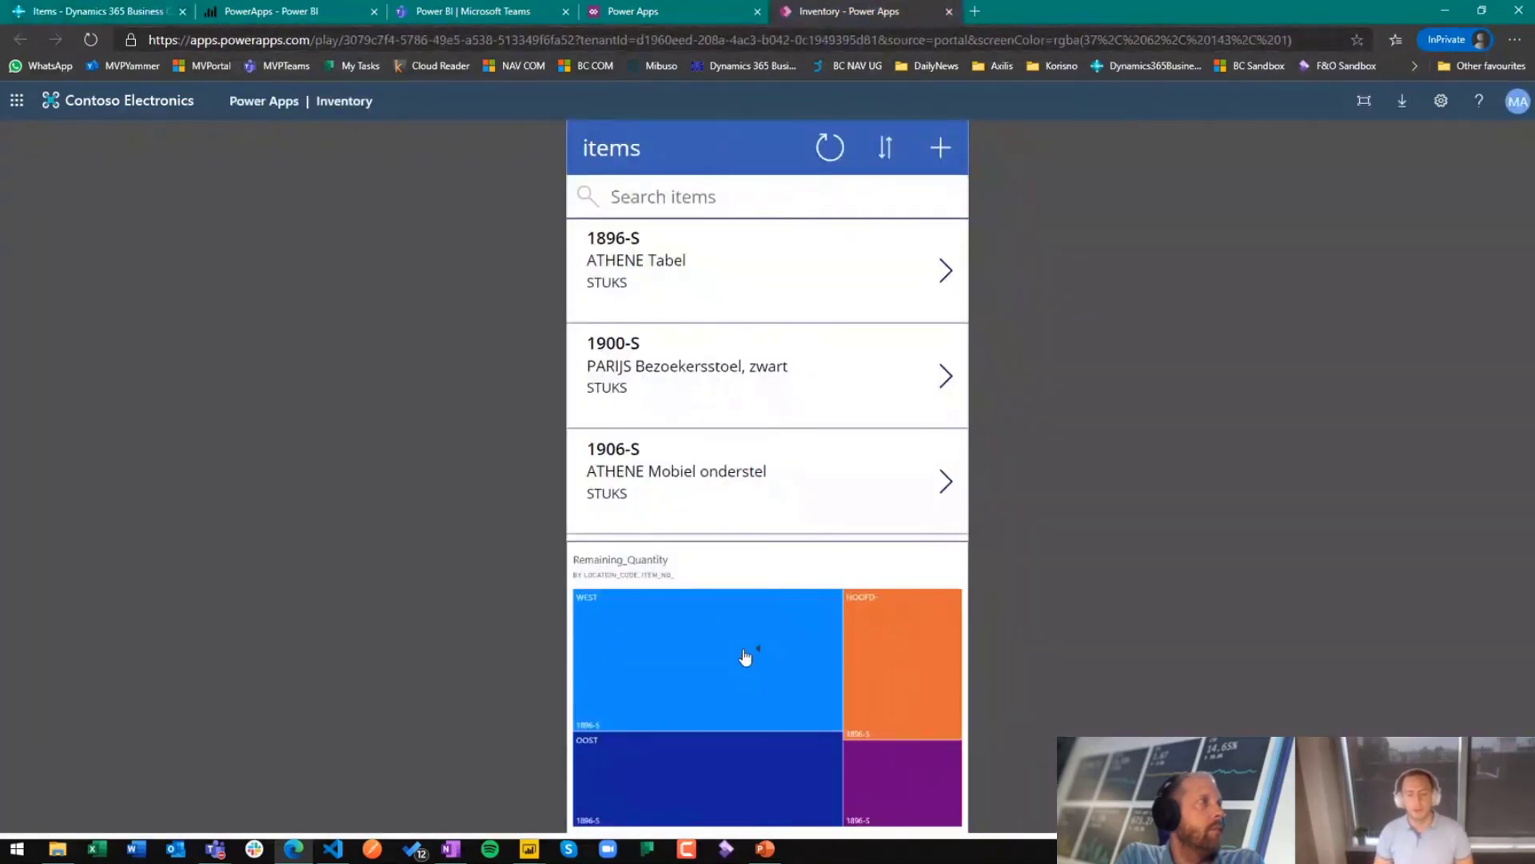
click(832, 406)
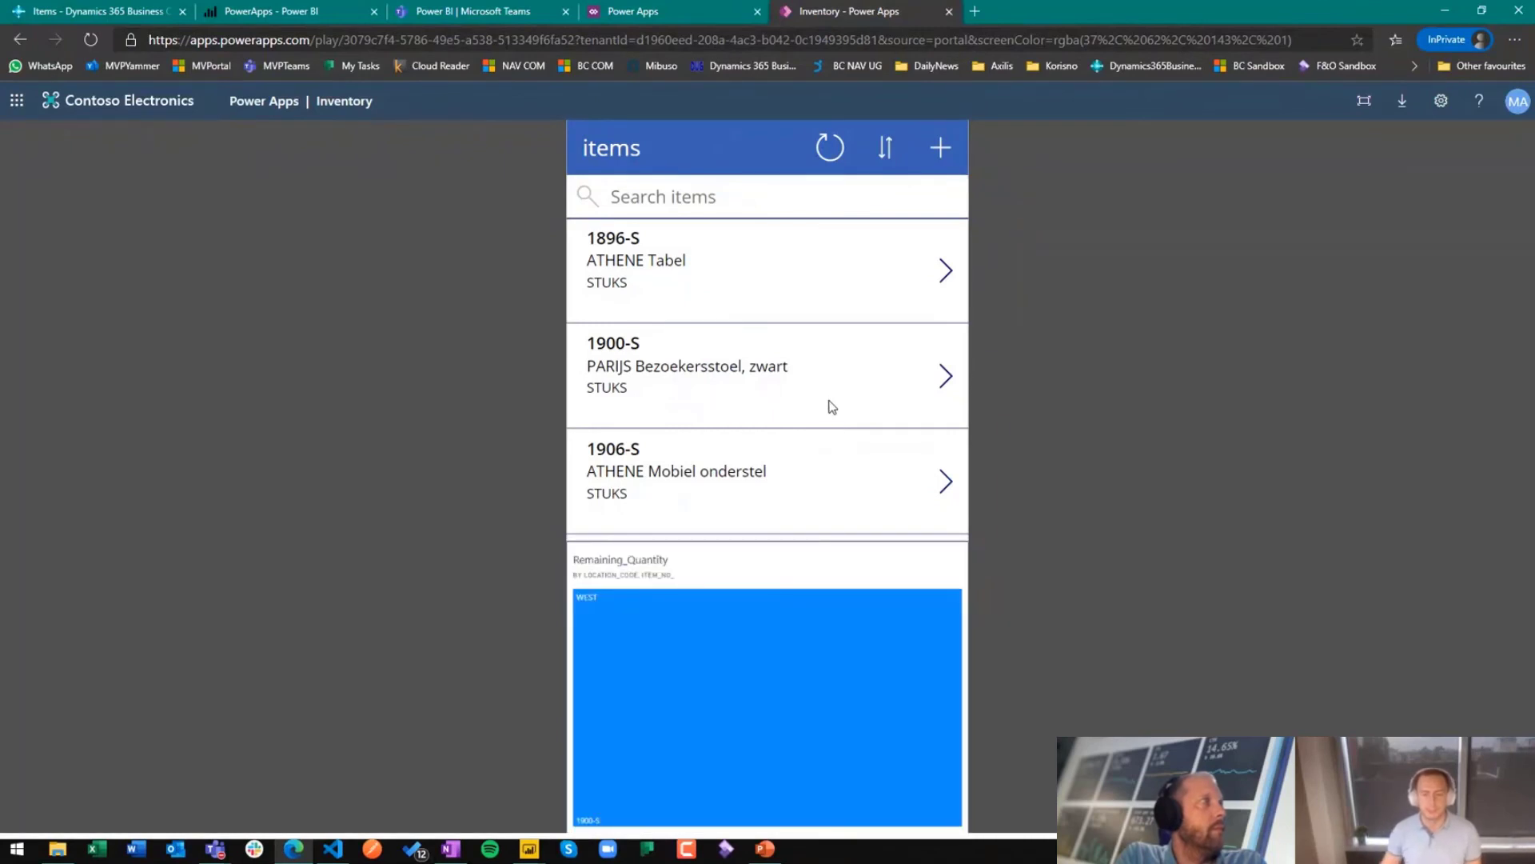
click(837, 520)
scroll(837, 442, down, 3)
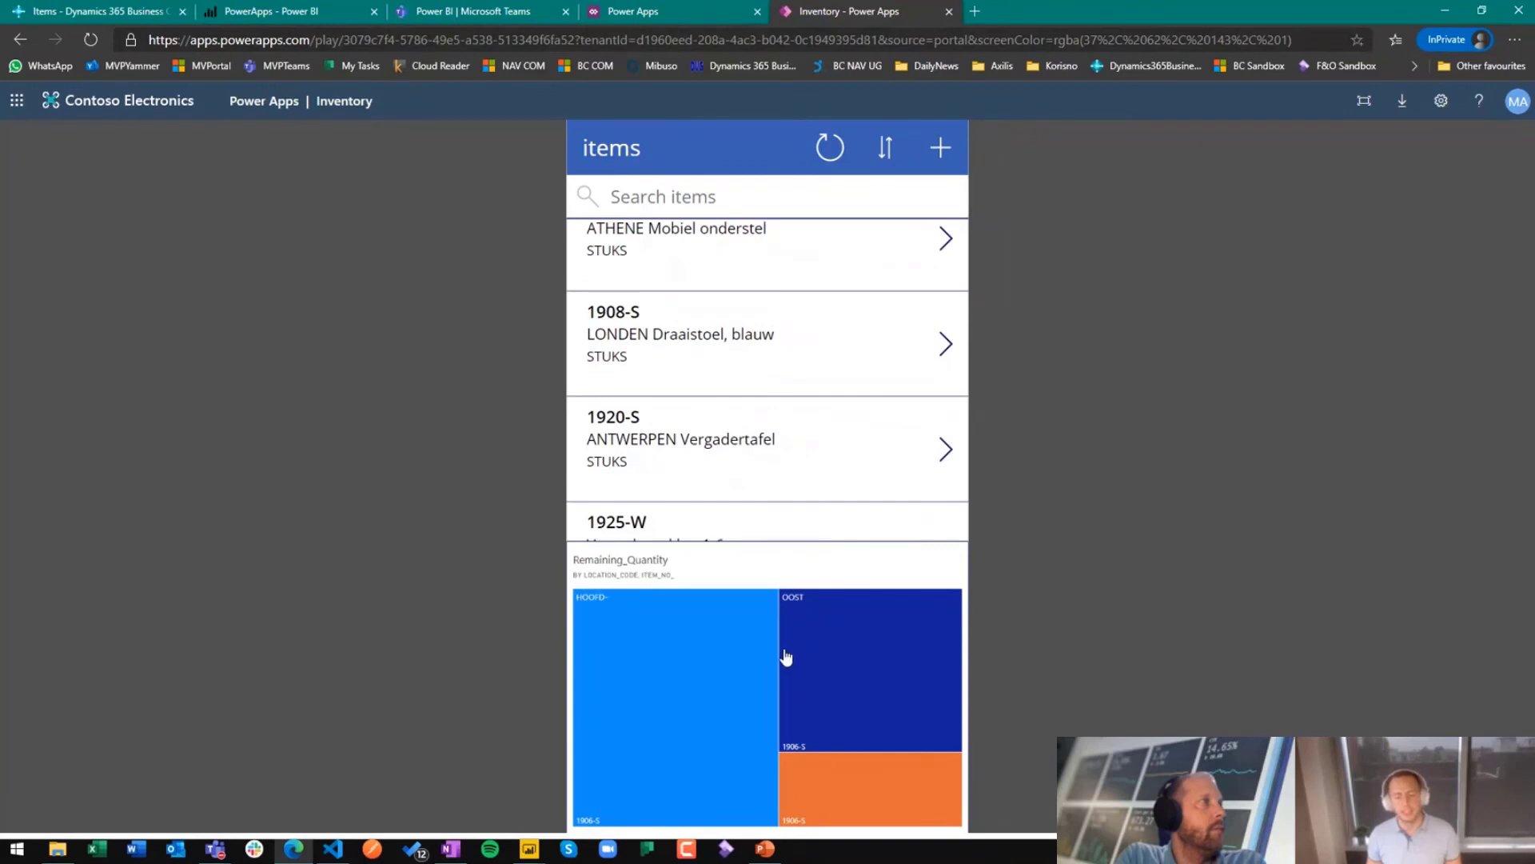
scroll(784, 405, down, 2)
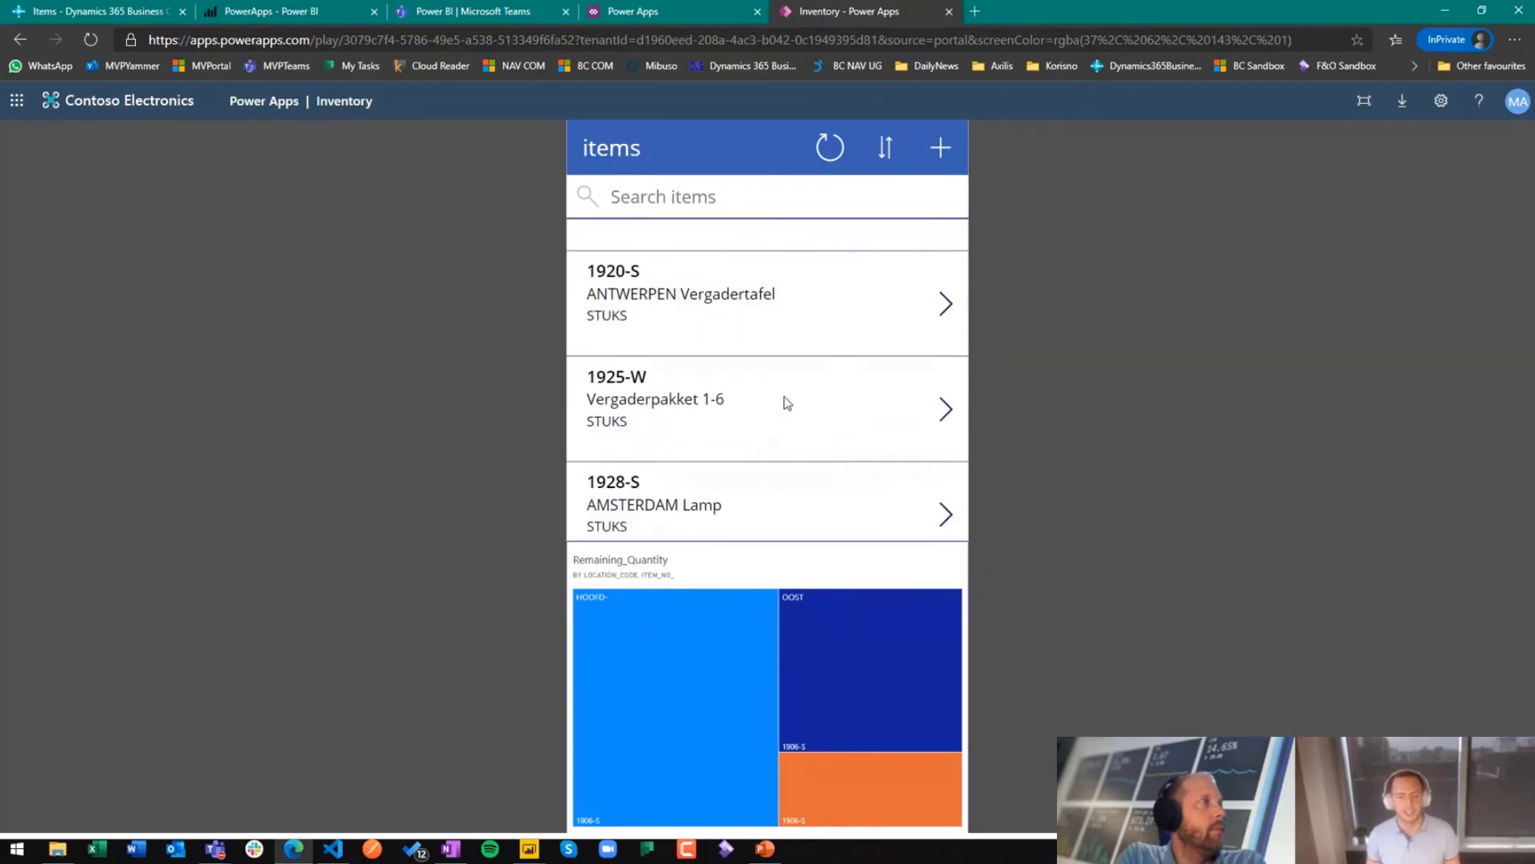
scroll(792, 408, down, 5)
scroll(788, 415, down, 3)
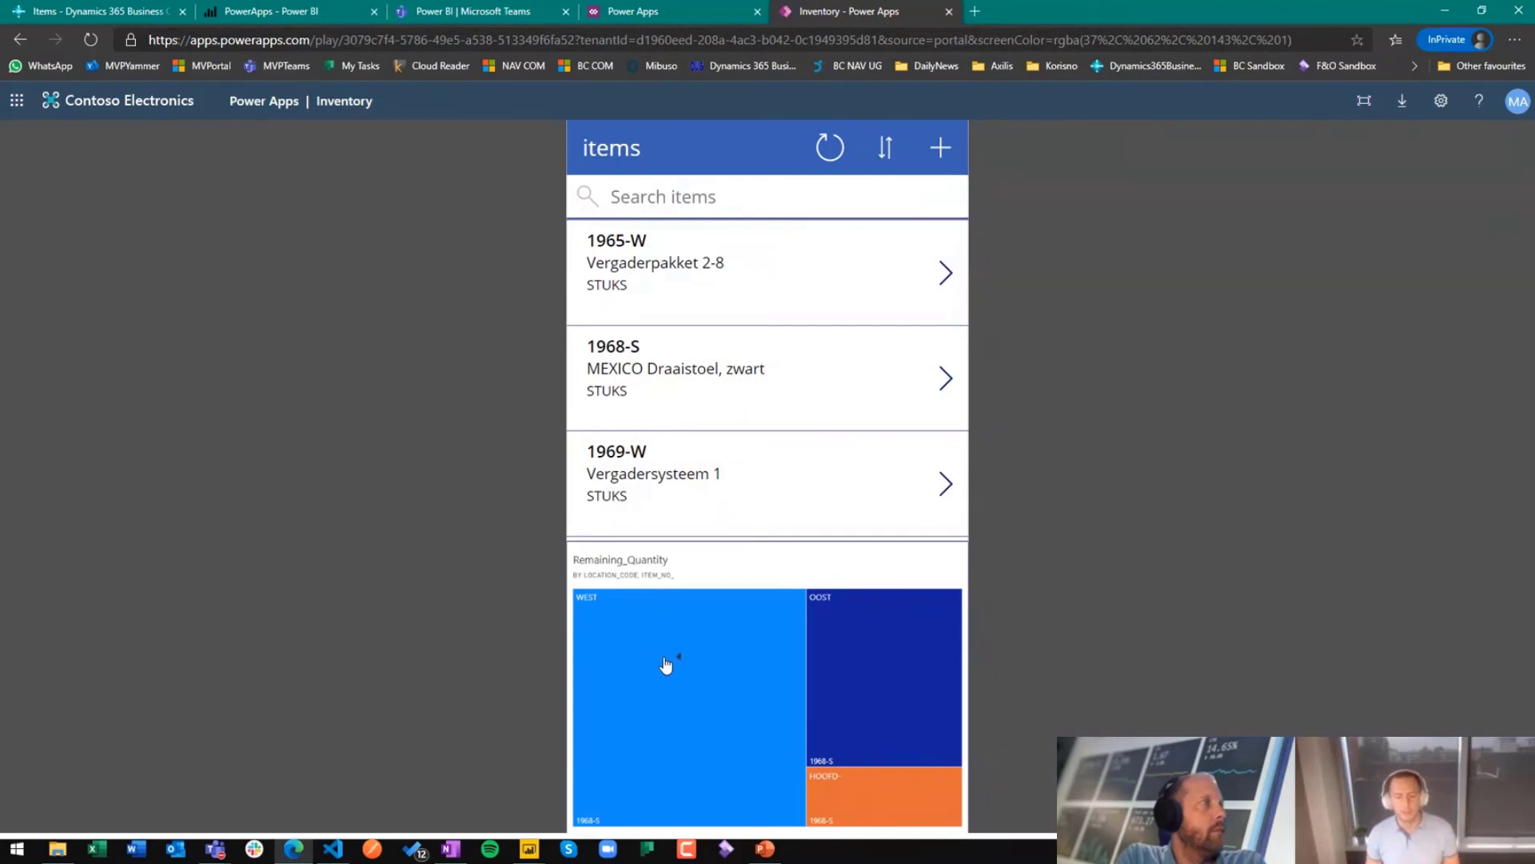
Step: Open the Power BI report behind the Remaining_Quantity tile, close it and return to the Inventory app
click(836, 640)
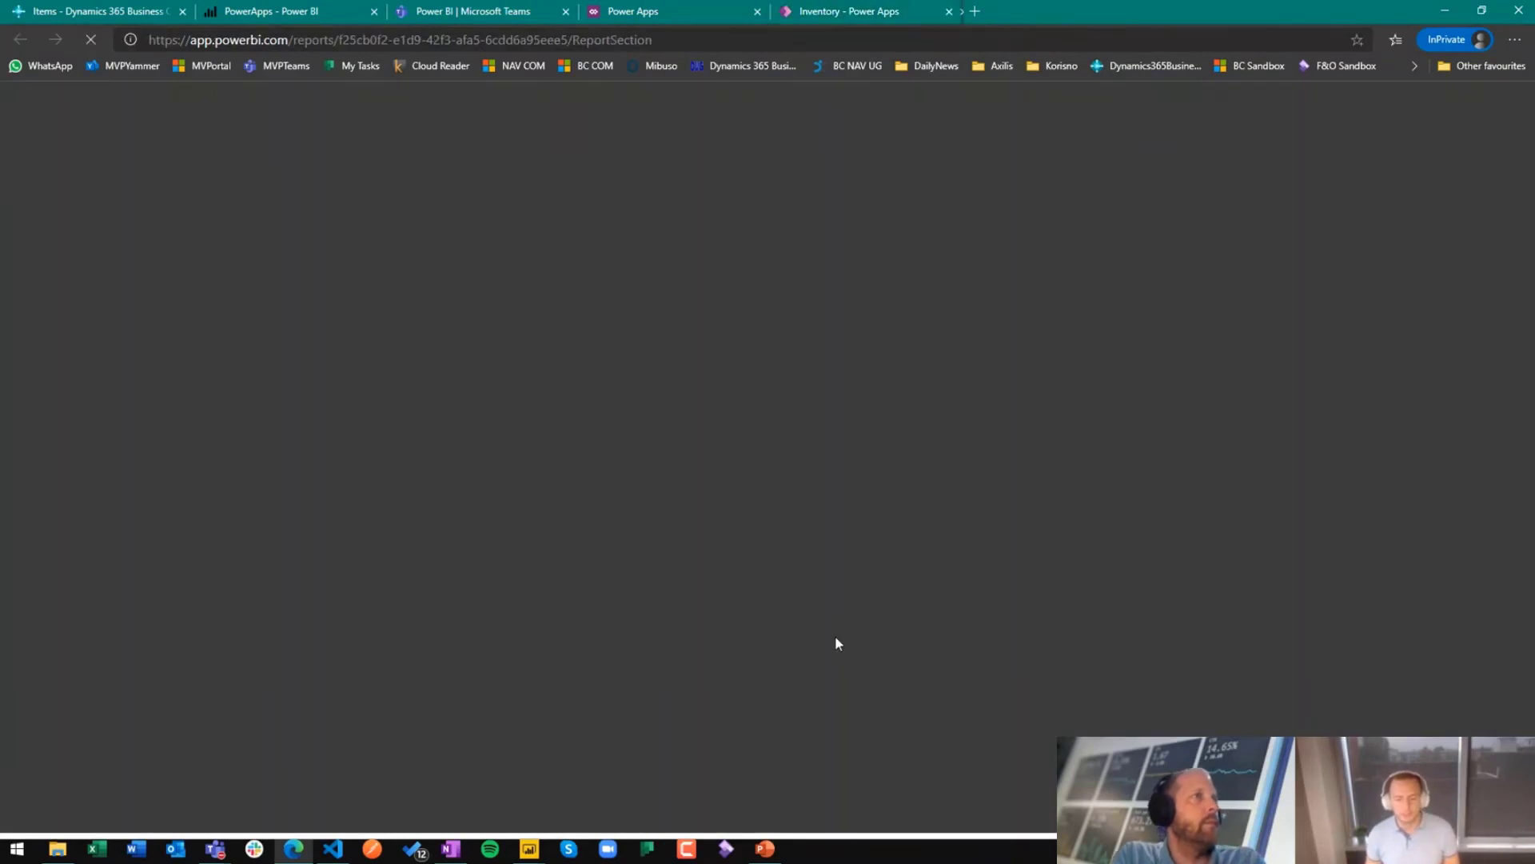
middle_click(1020, 12)
mouse_move(859, 639)
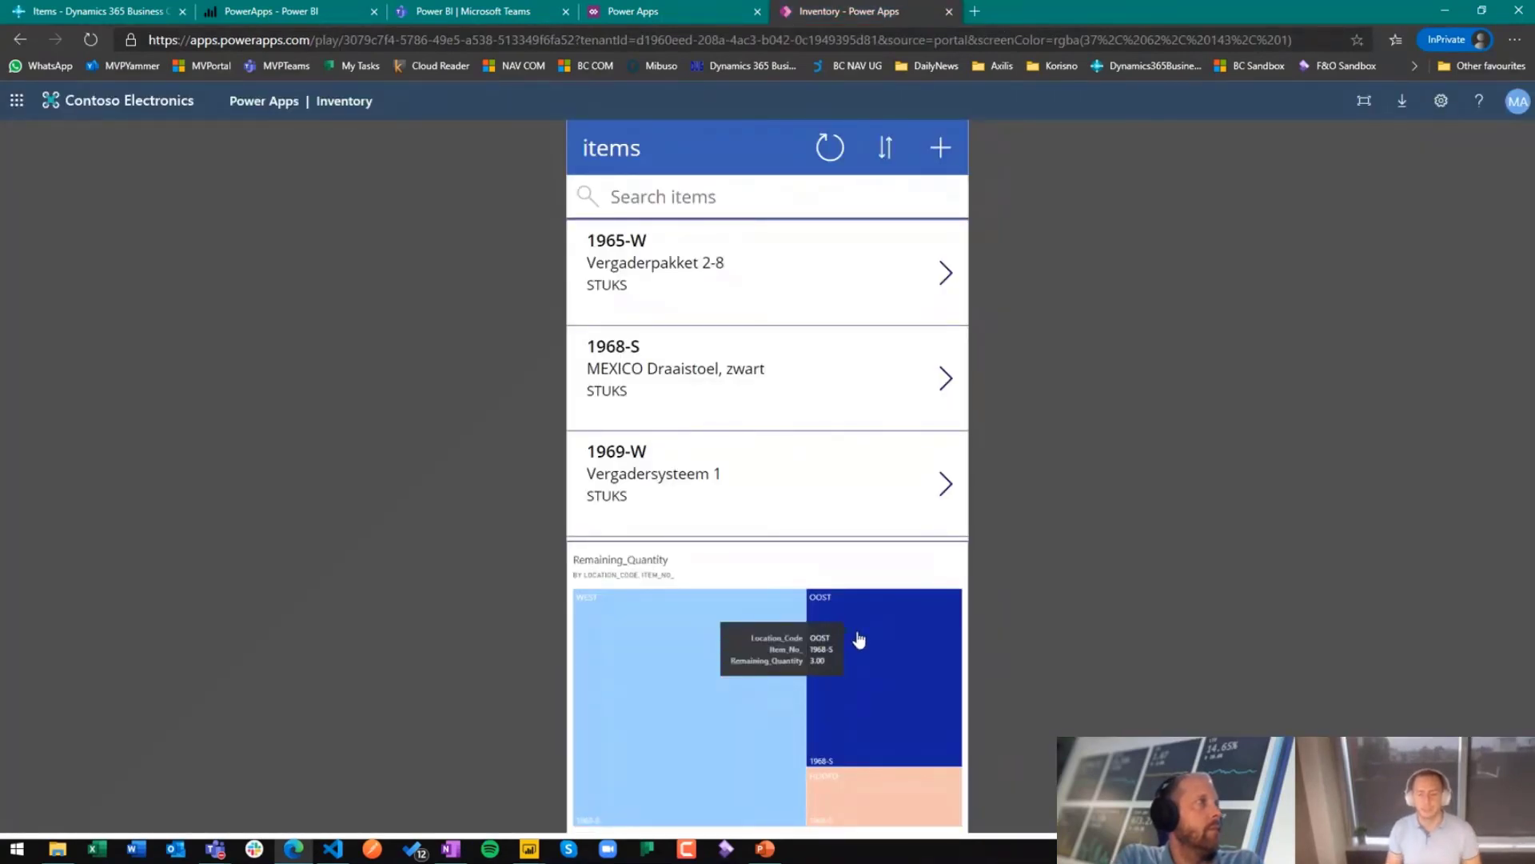
Step: Close the running app and open the Inventory app for editing in Power Apps Studio, skipping the welcome dialog
middle_click(906, 8)
click(587, 310)
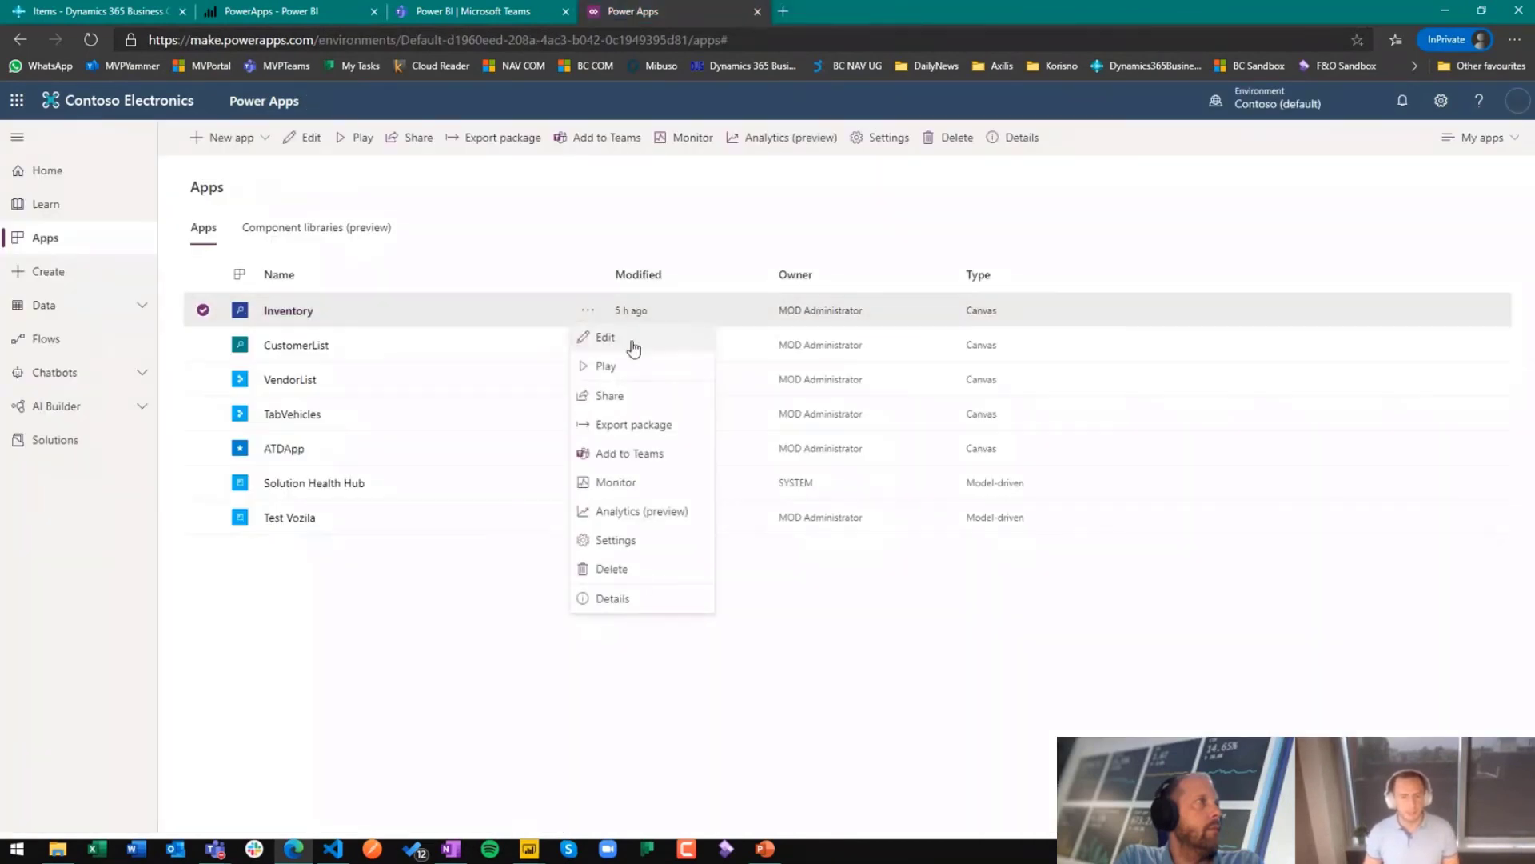
click(633, 339)
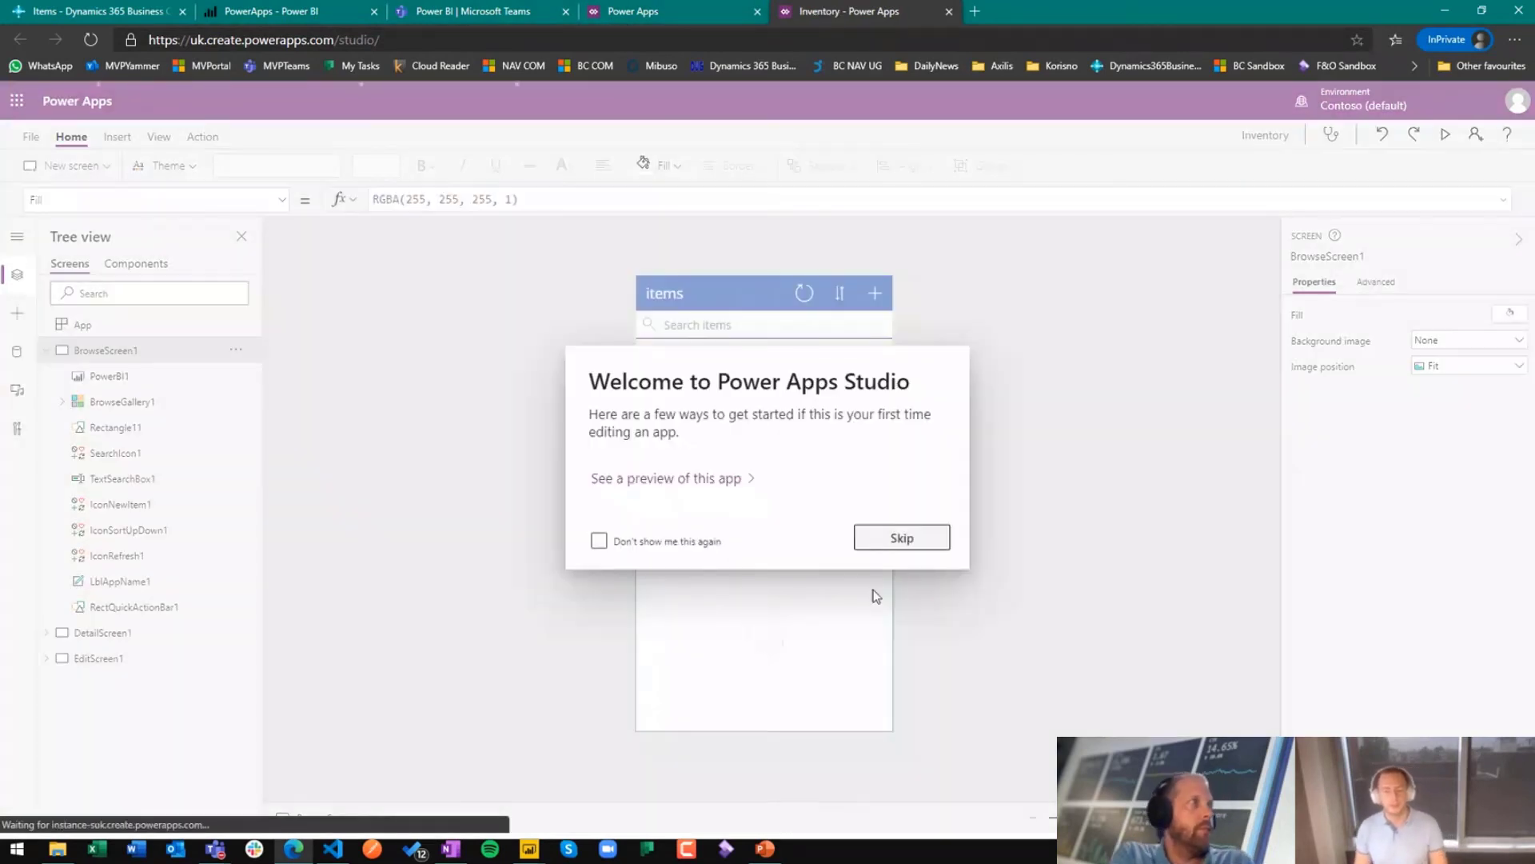
click(897, 539)
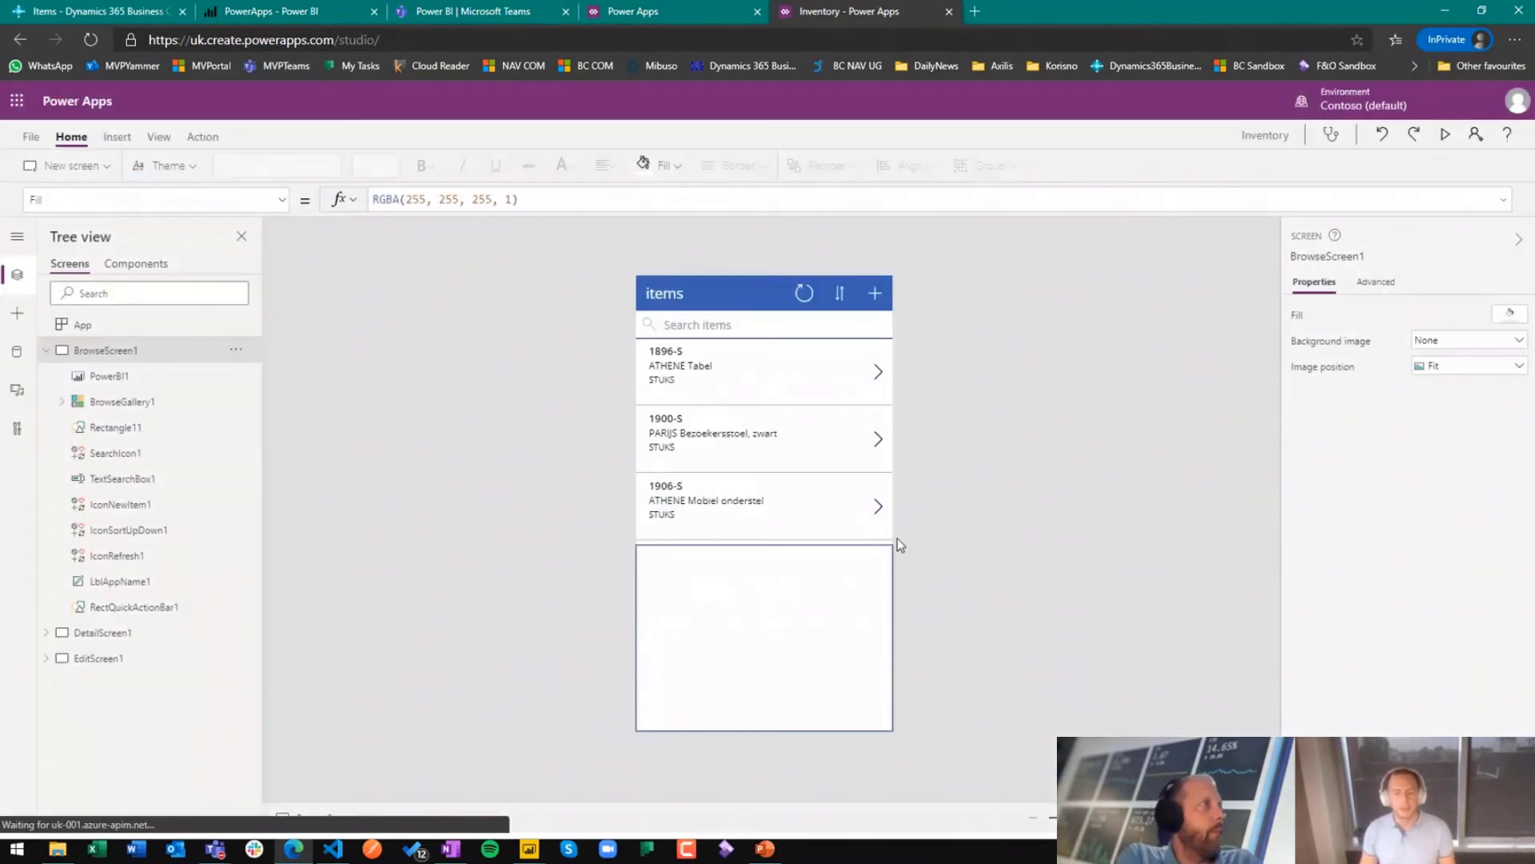
Step: Examine BrowseGallery1's Items formula and the PowerBI1 tile's TileUrl formula, highlighting its filter on qryInventory/Item_No_
click(116, 402)
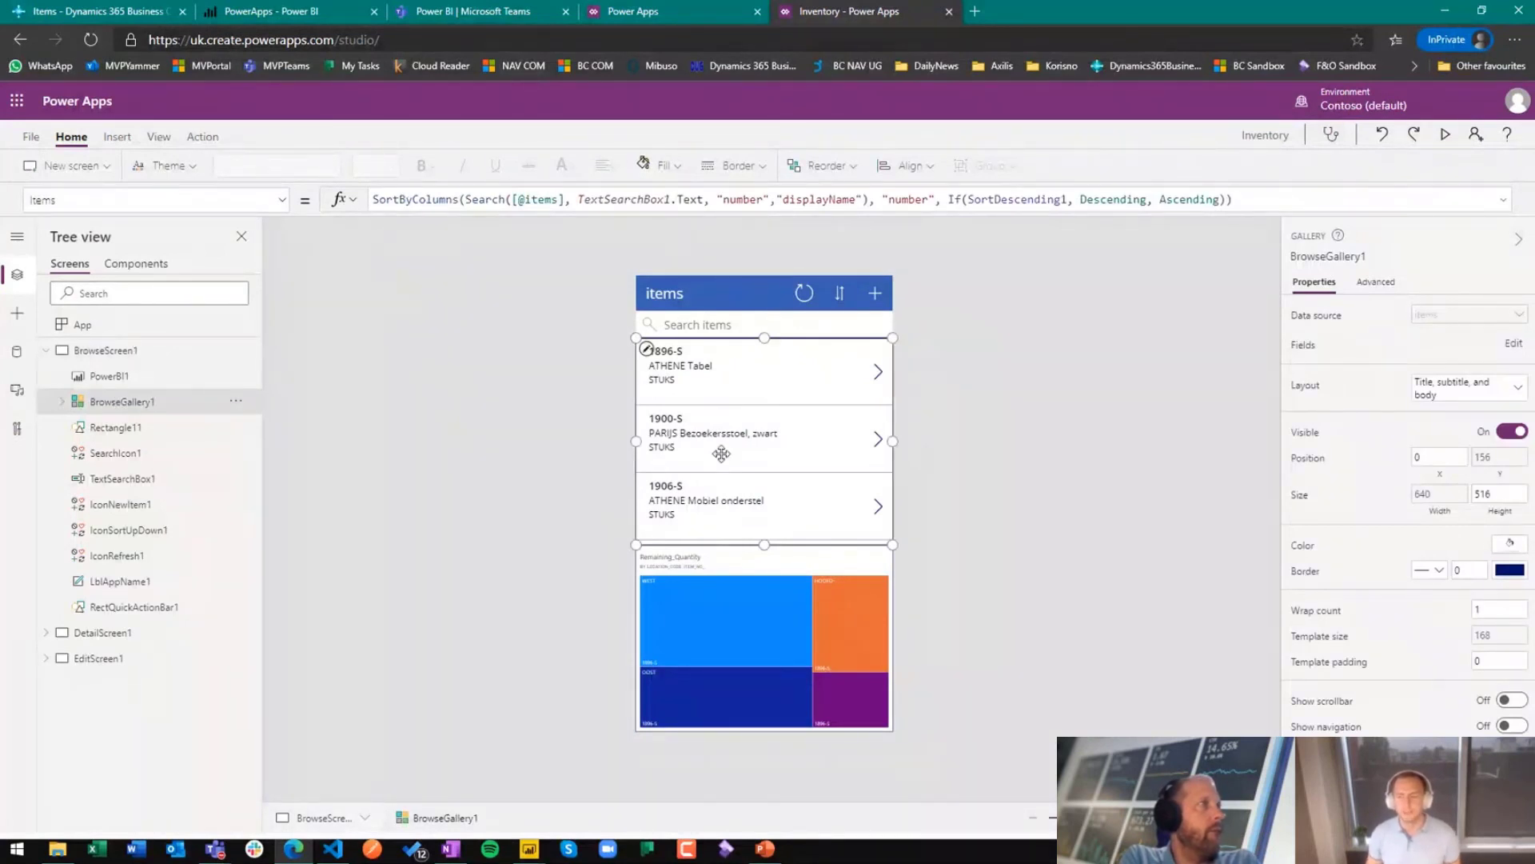
click(803, 566)
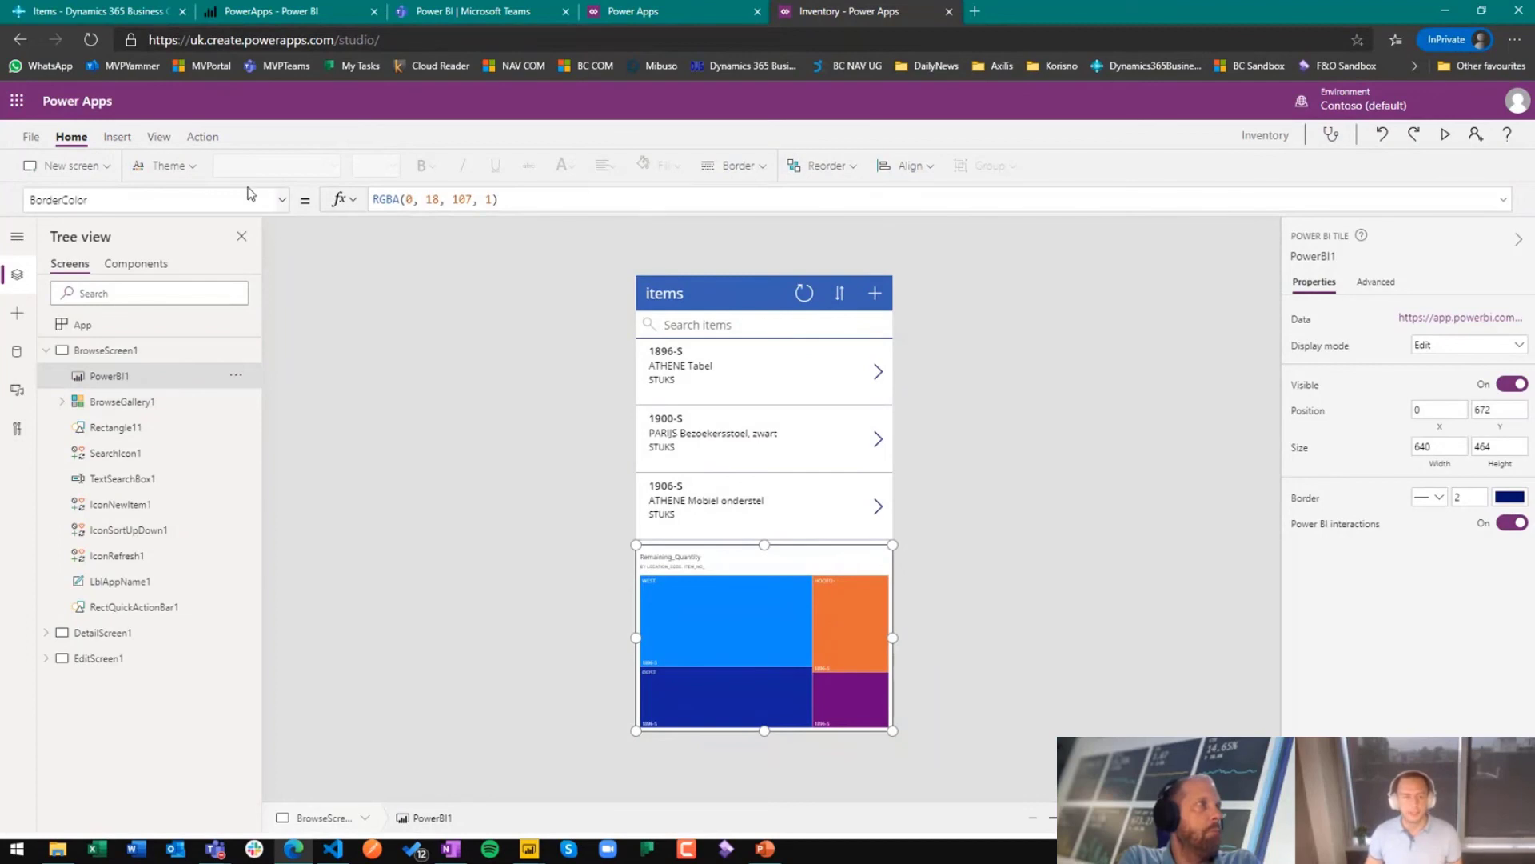
click(281, 200)
scroll(195, 374, down, 3)
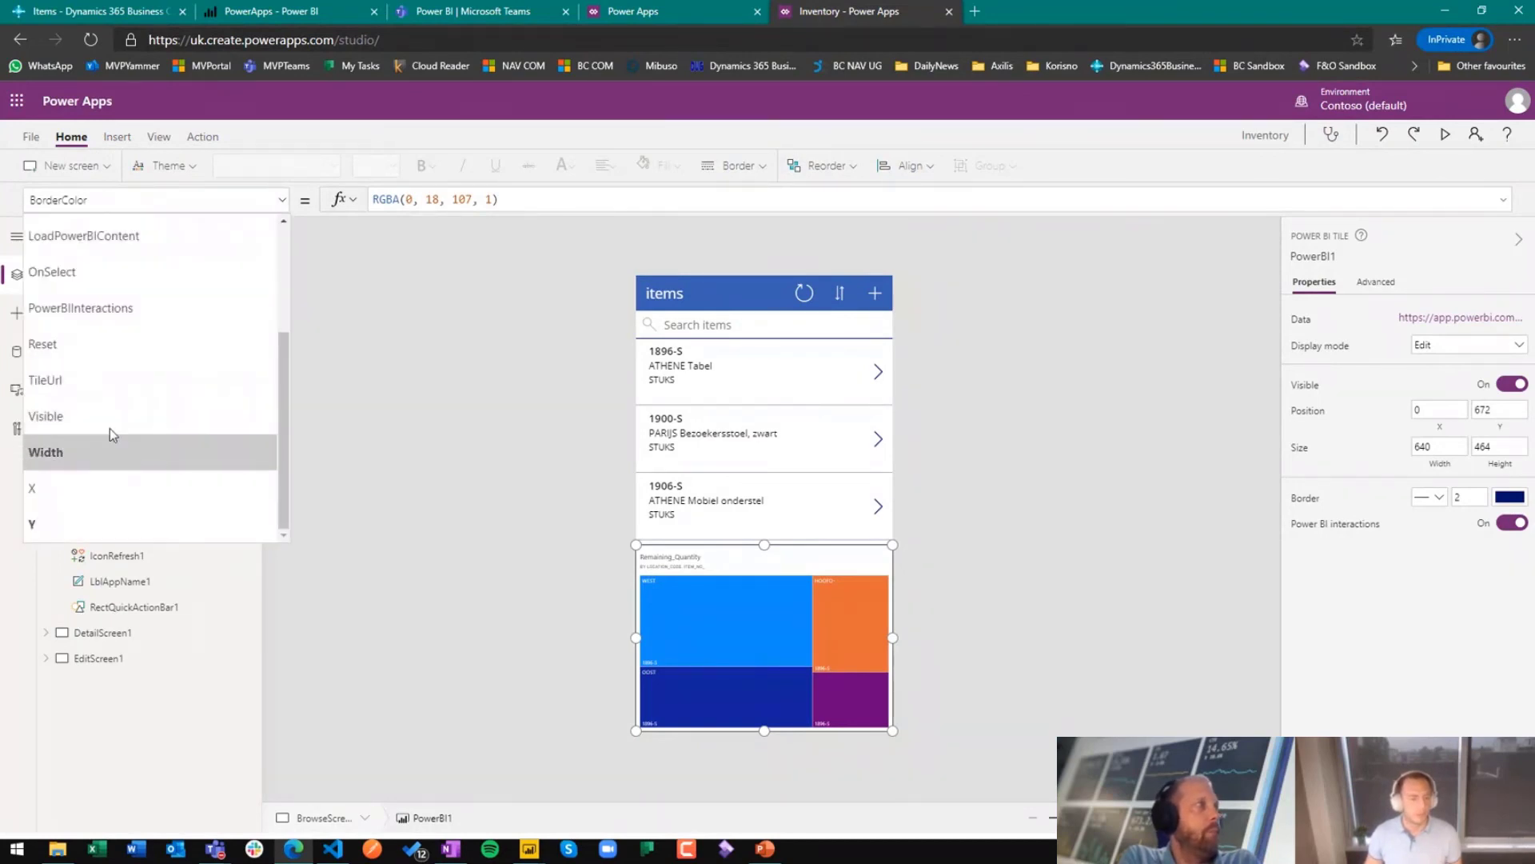
click(109, 382)
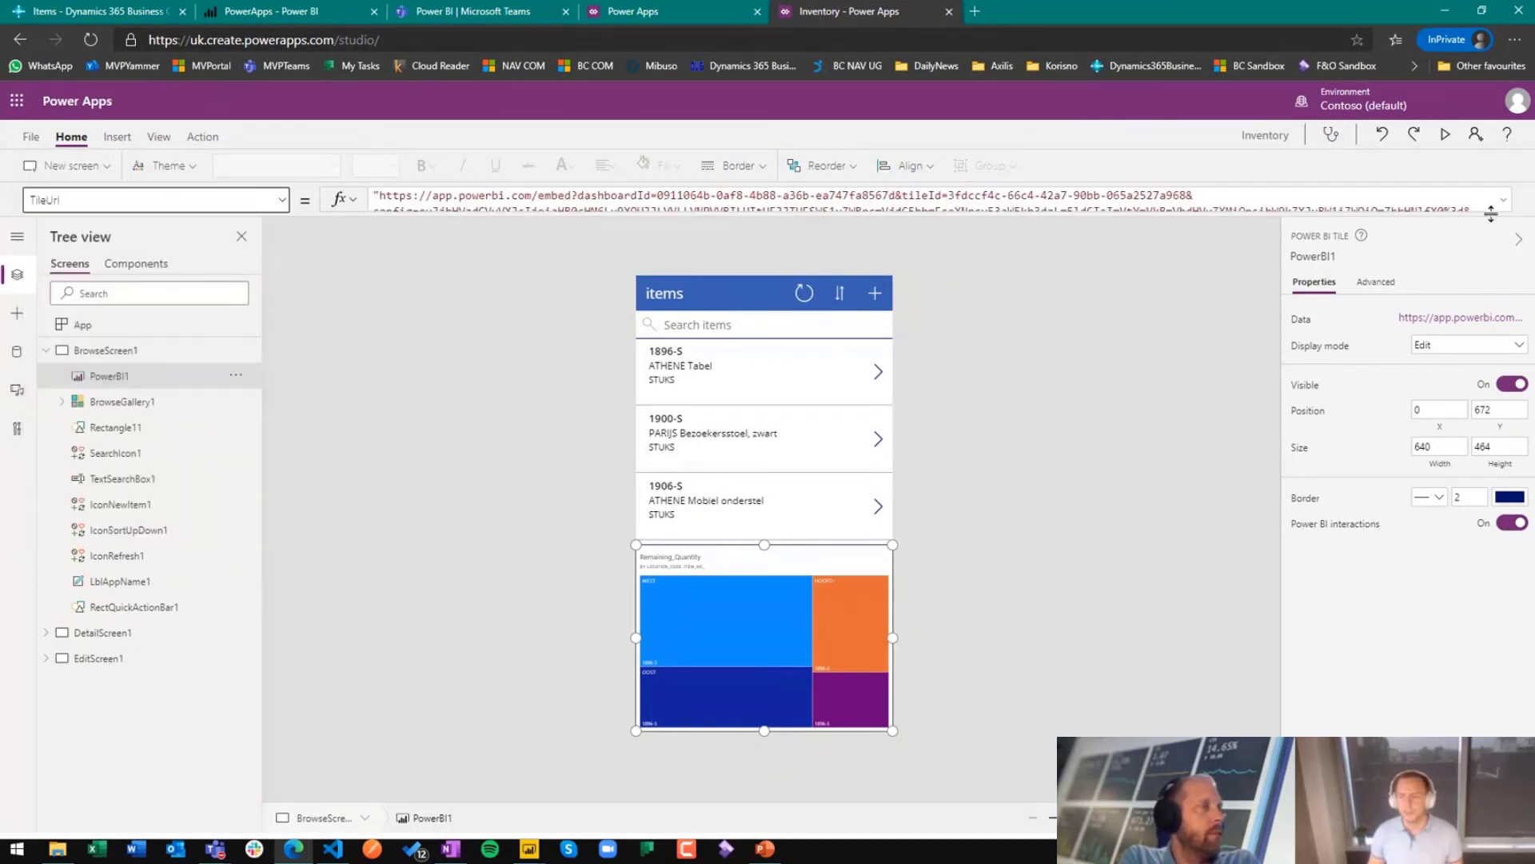
click(1504, 201)
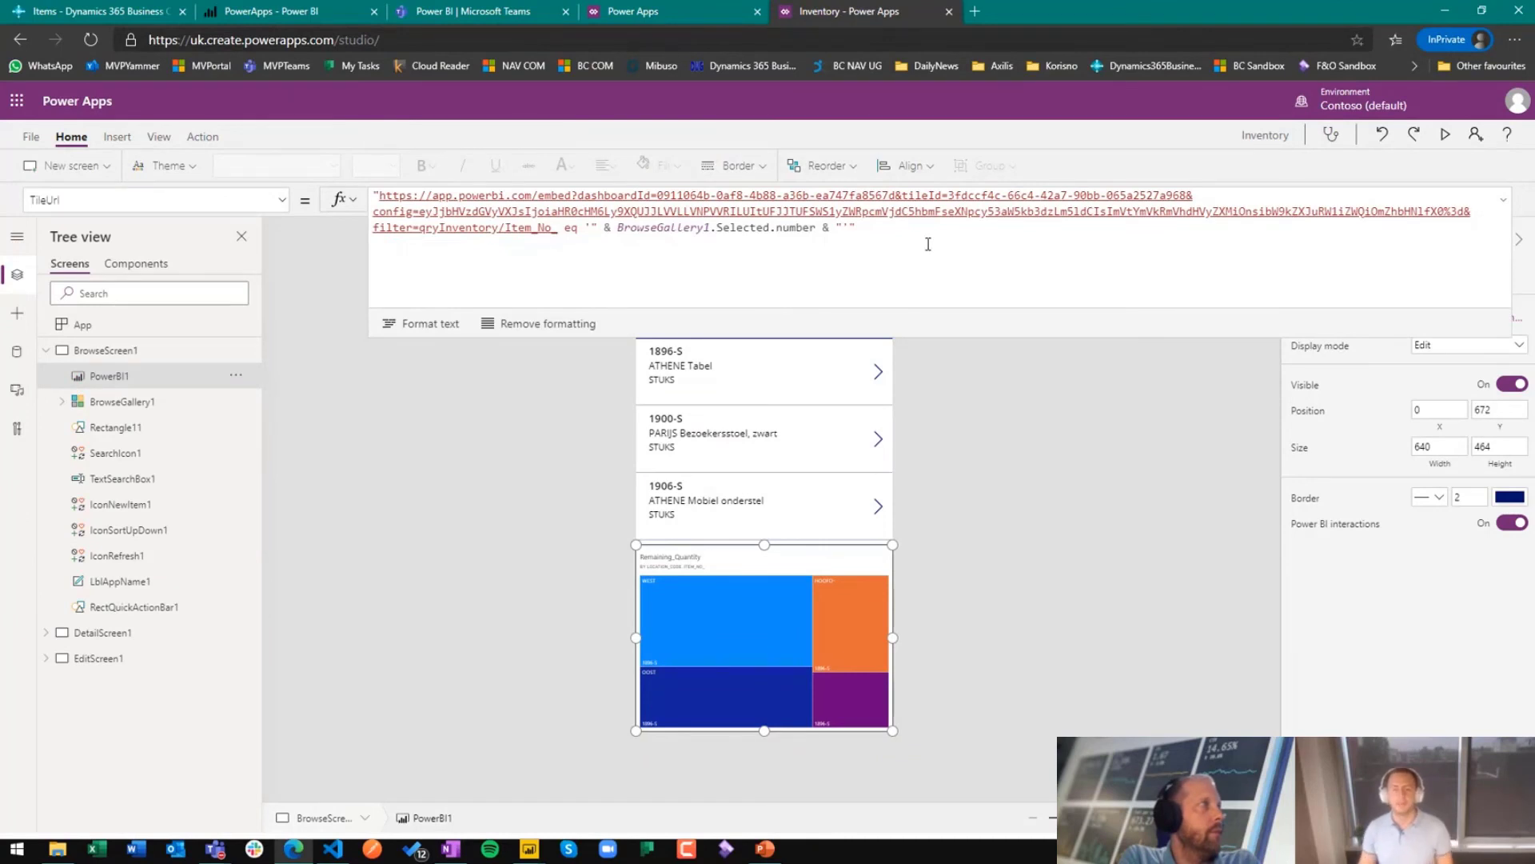
drag(877, 227, 372, 236)
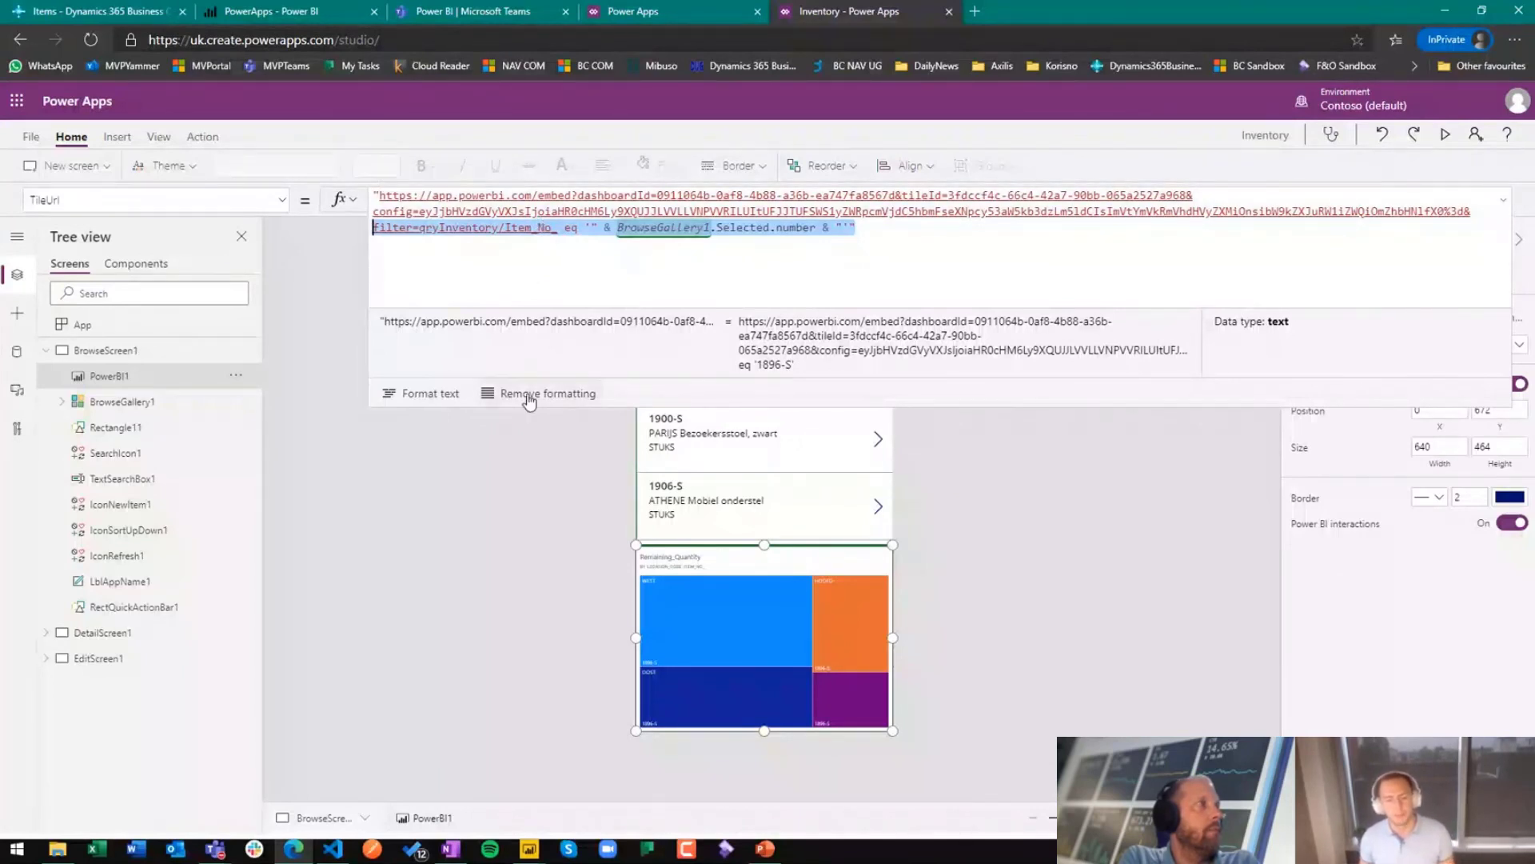
click(524, 478)
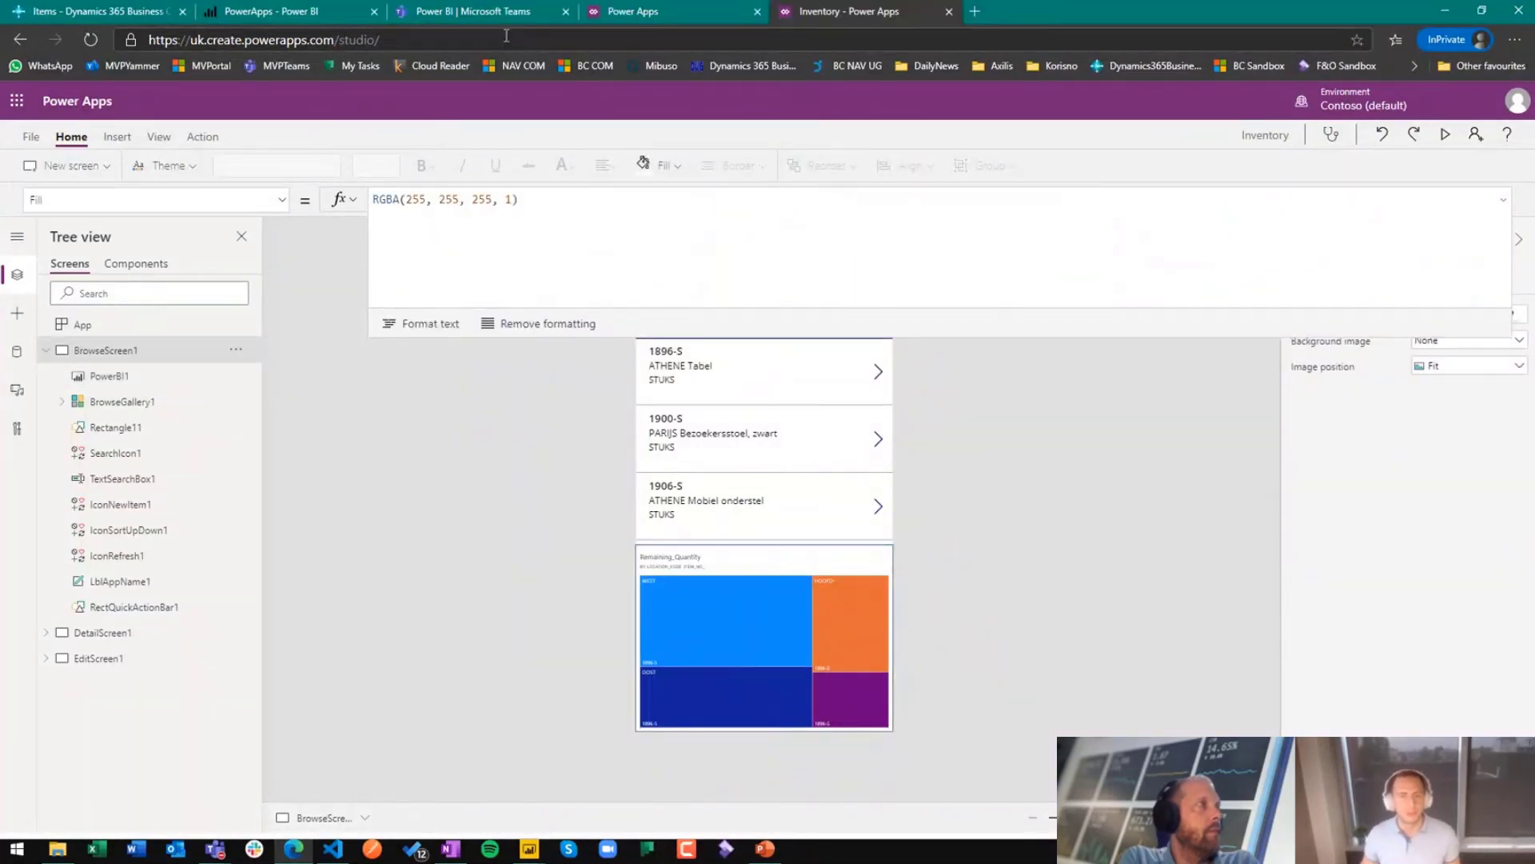
Step: Switch to Power BI and open the InventoryByLocation report for editing
click(364, 12)
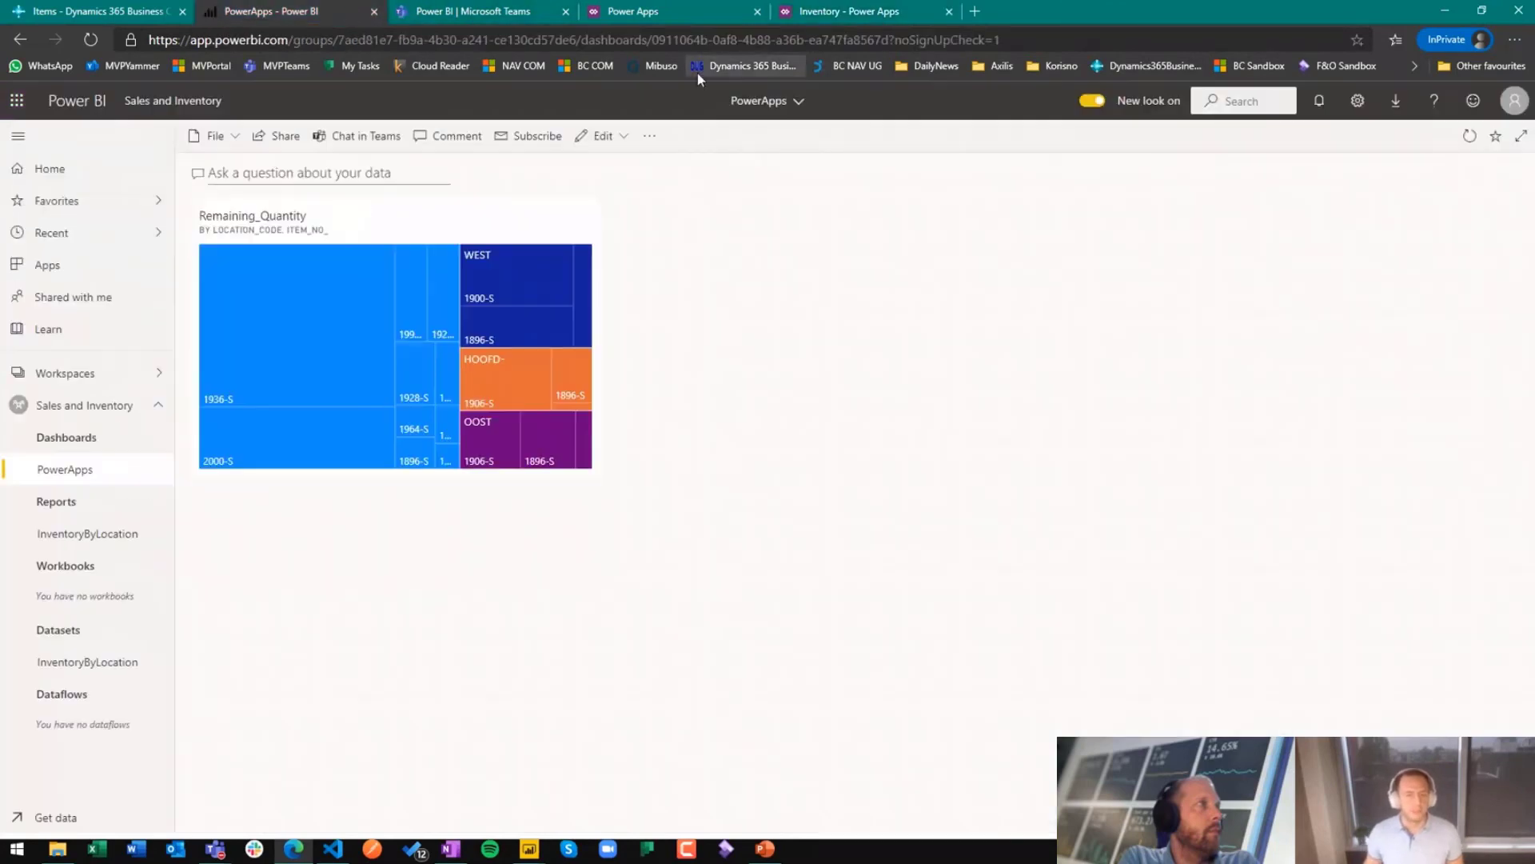
click(96, 537)
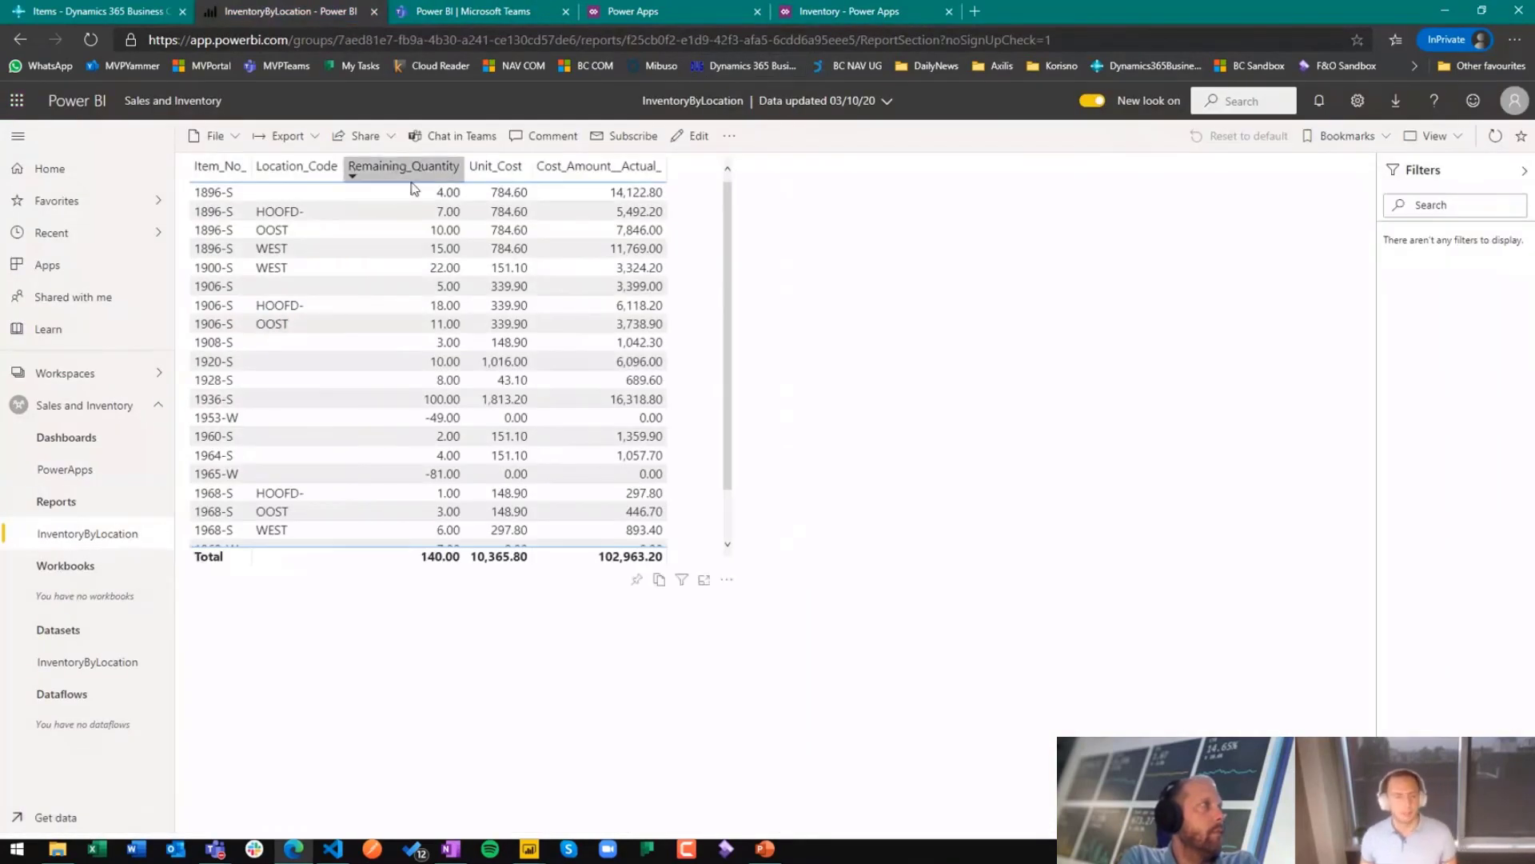
click(699, 138)
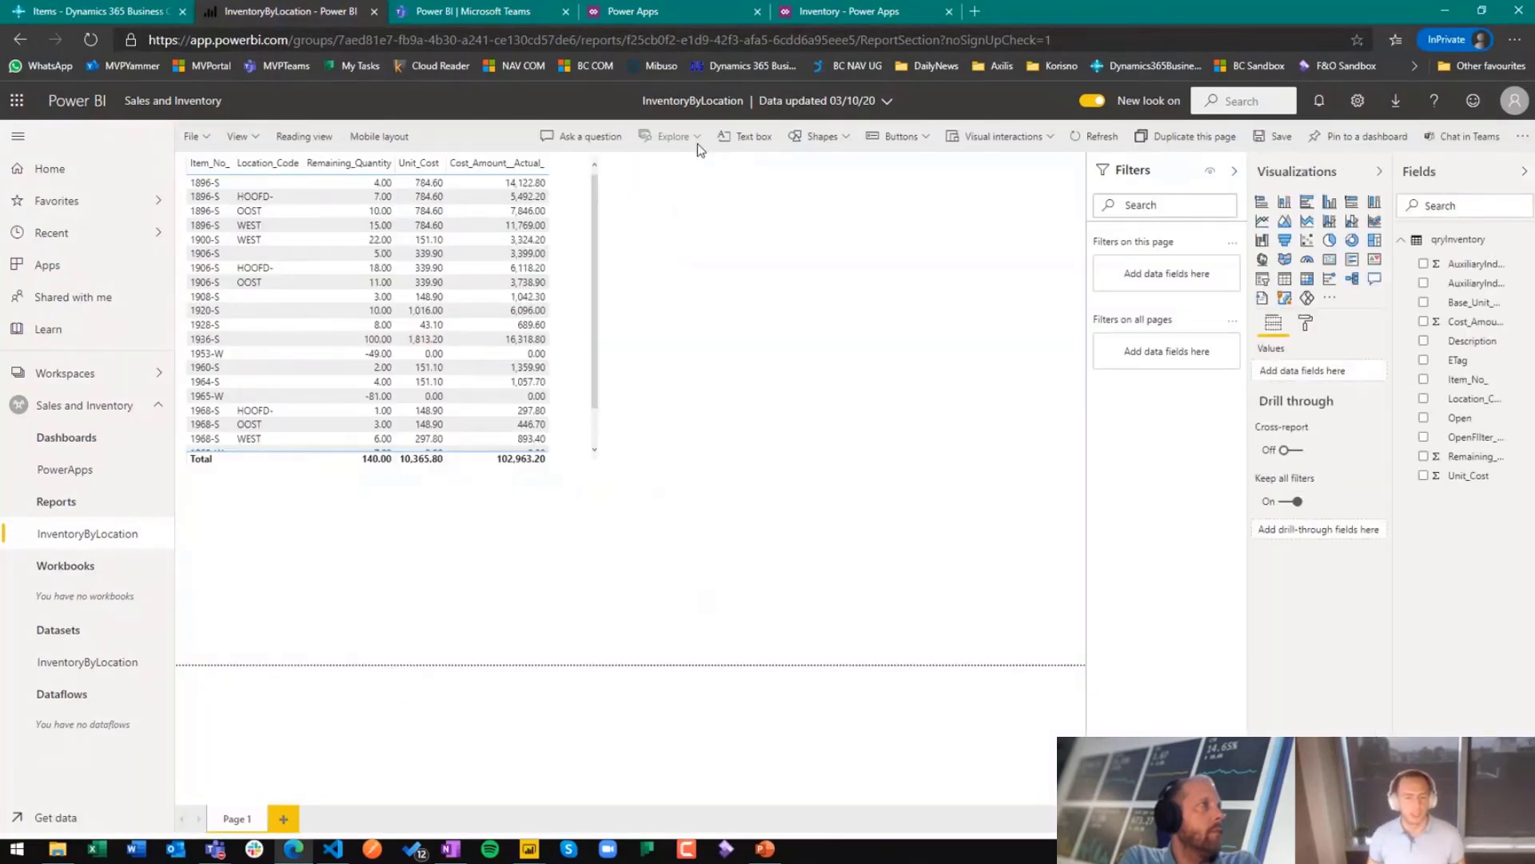
Step: Add a PowerApps visual to the report page, place it beside the inventory table and make it taller
click(1307, 298)
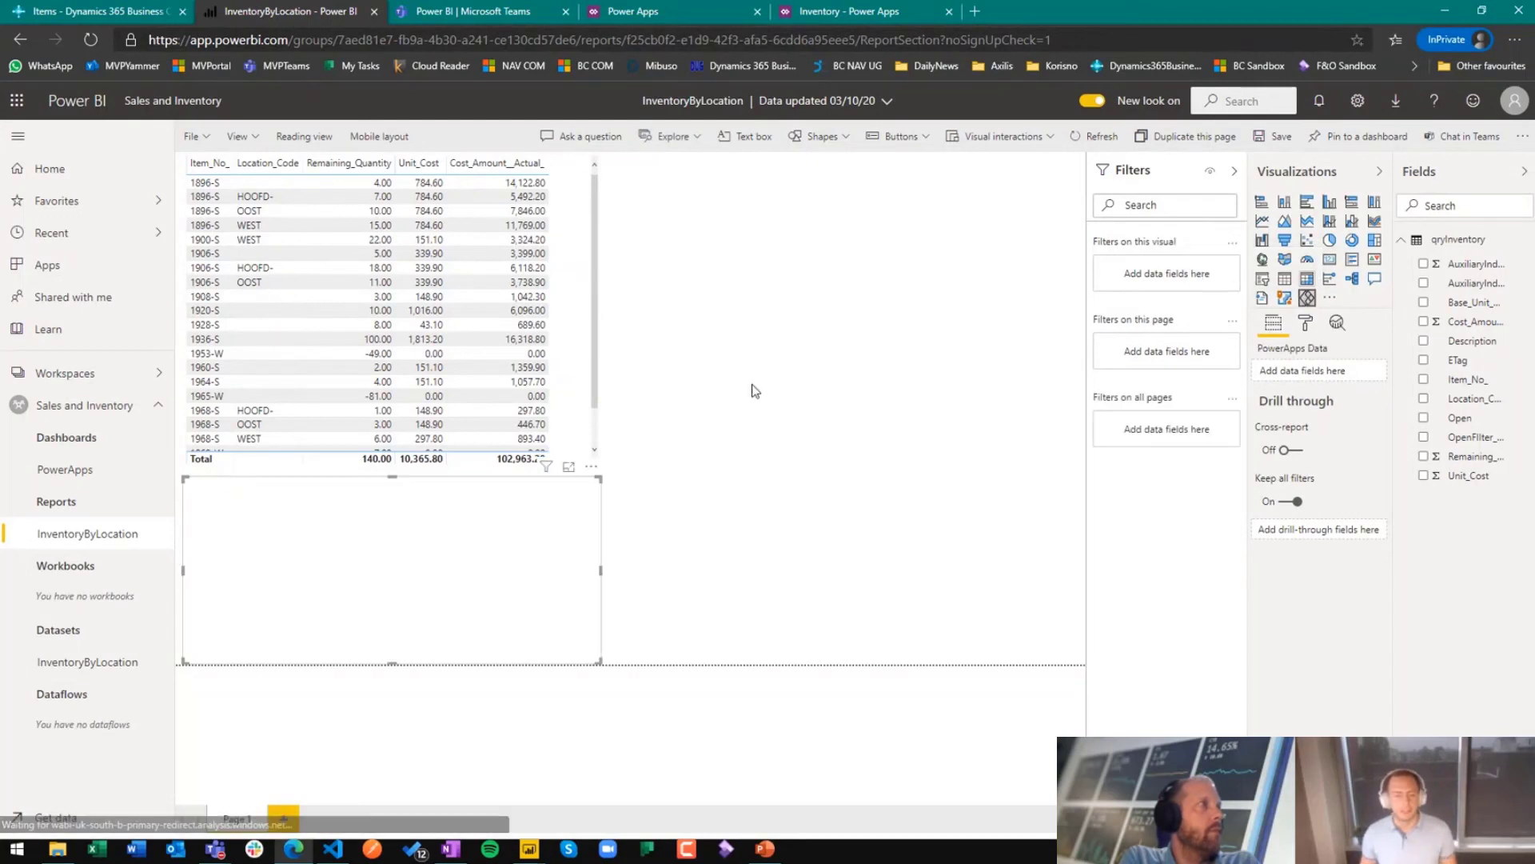
drag(592, 475, 1021, 151)
drag(1029, 337, 1022, 505)
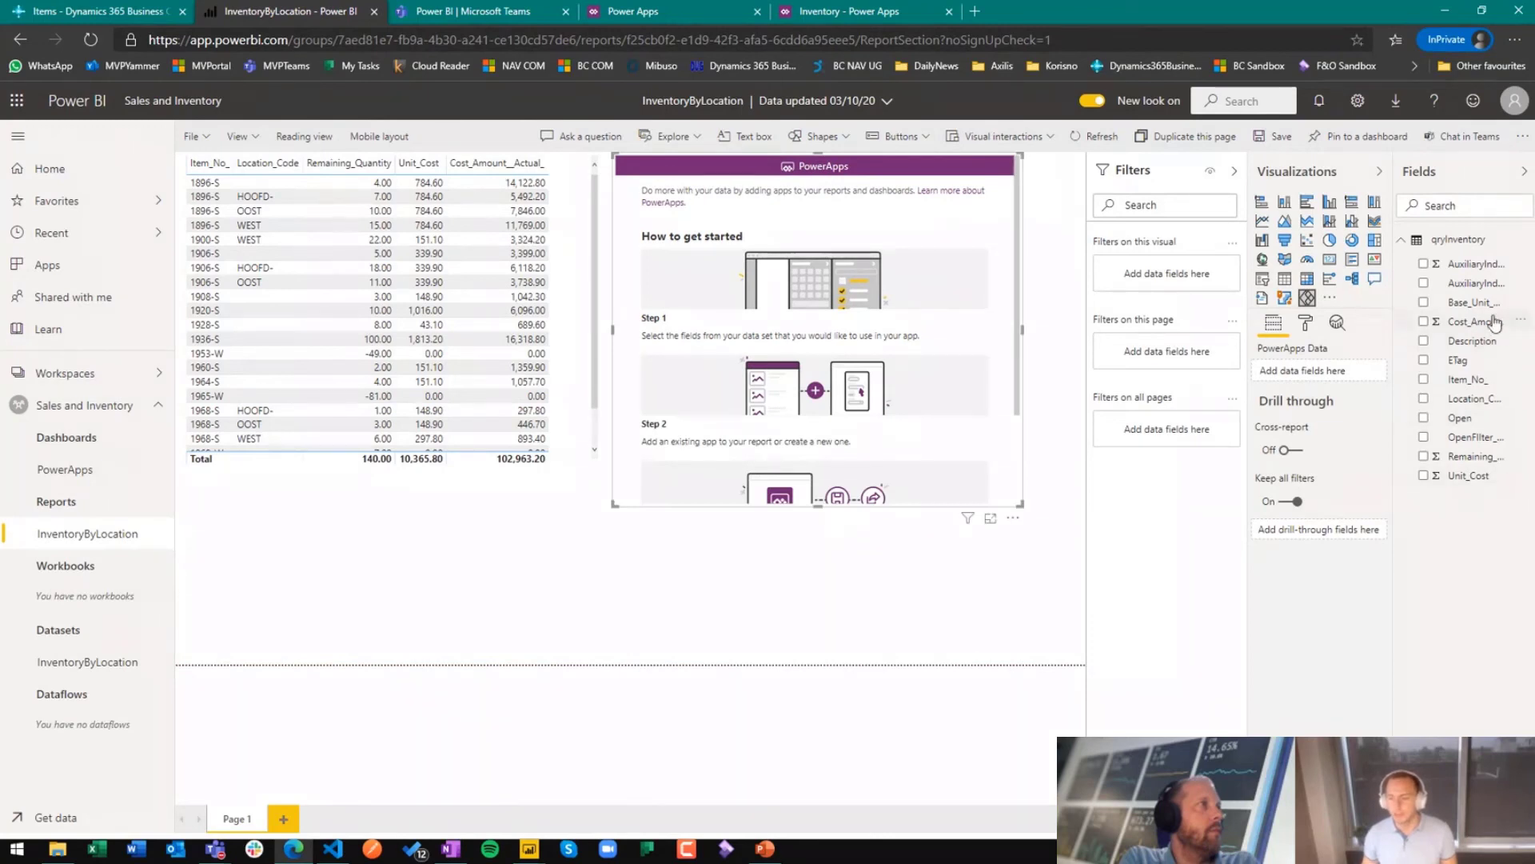
Step: Add the Item_No_ field to the PowerApps visual, embed the existing Inventory app, and enlarge the visual to the page's lower corner
drag(1472, 379, 1328, 372)
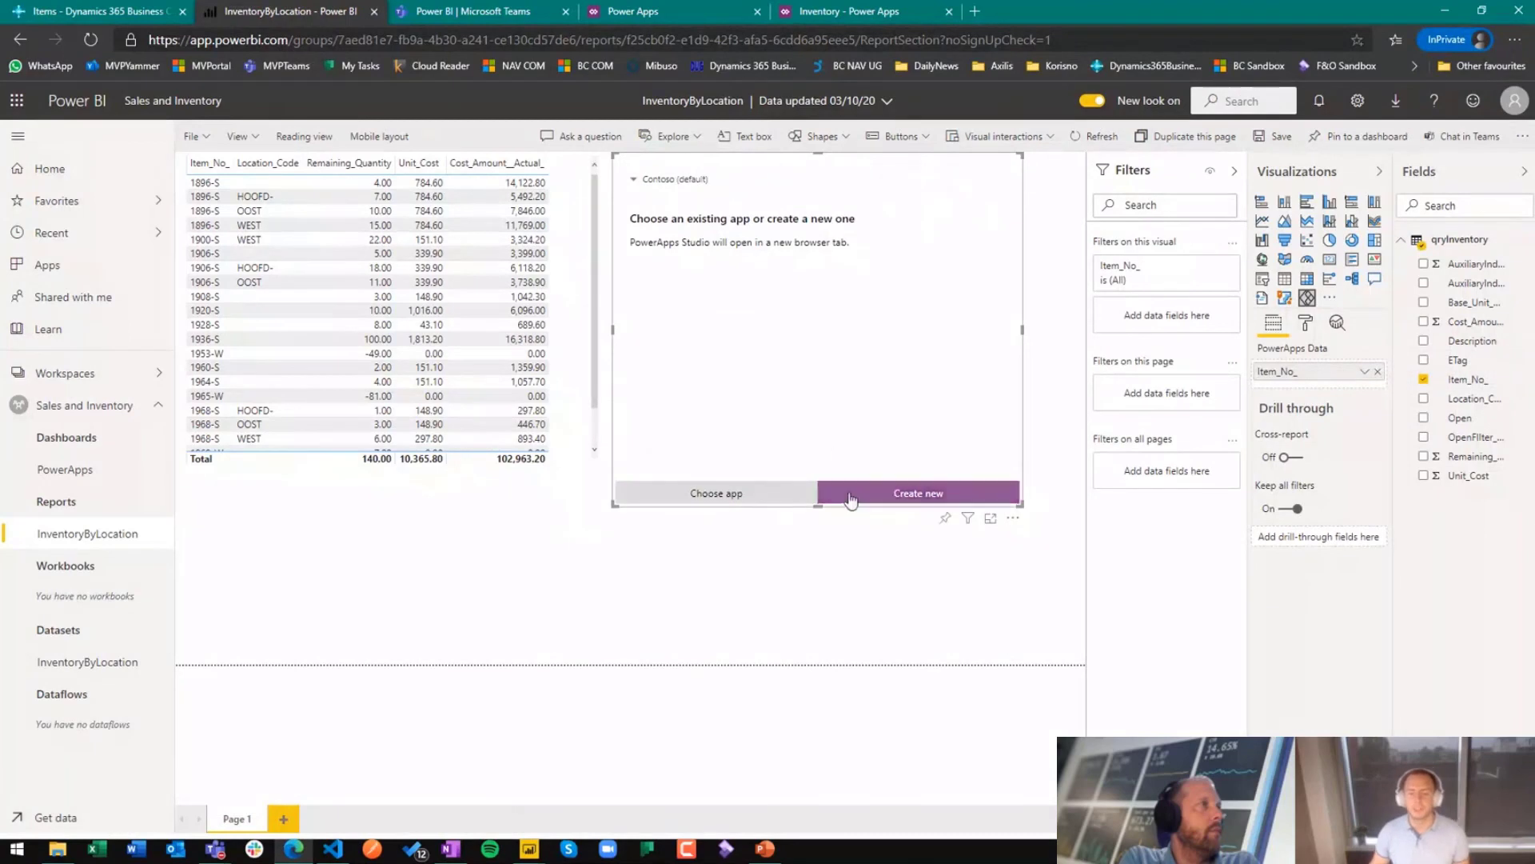
click(787, 501)
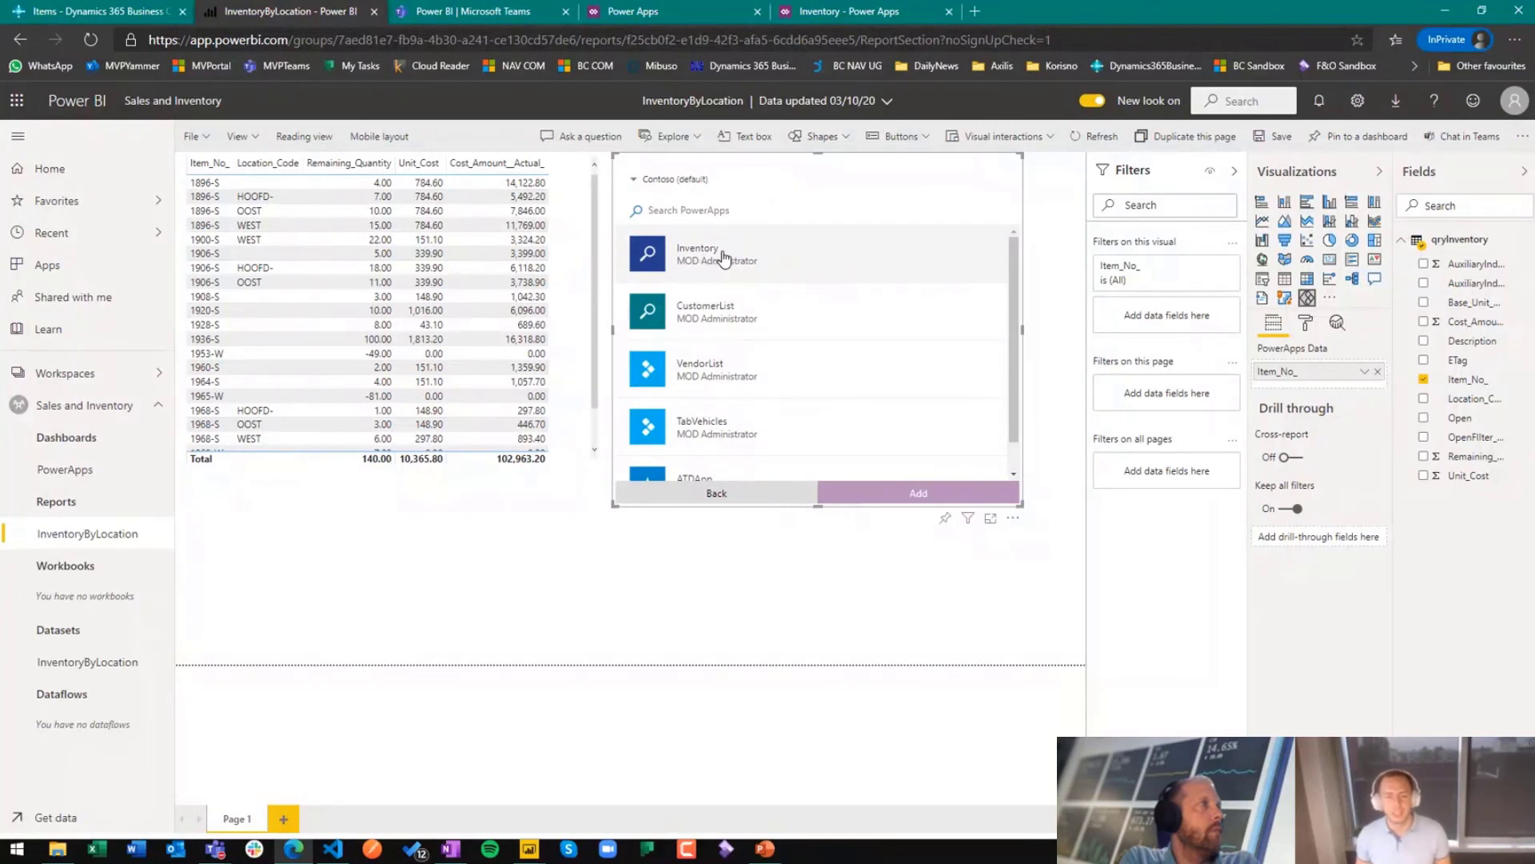
click(723, 258)
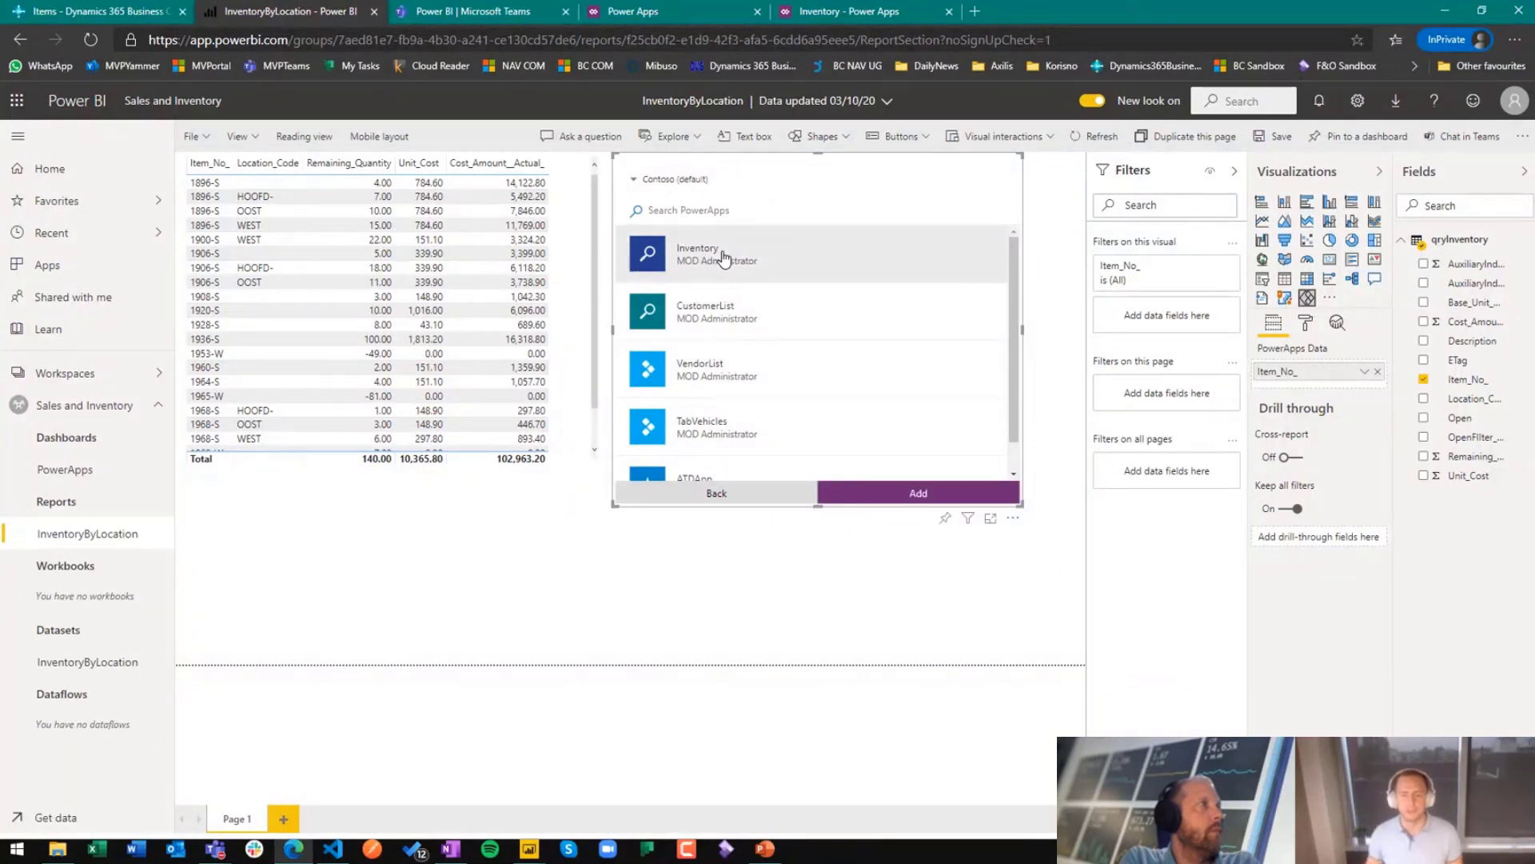
click(883, 493)
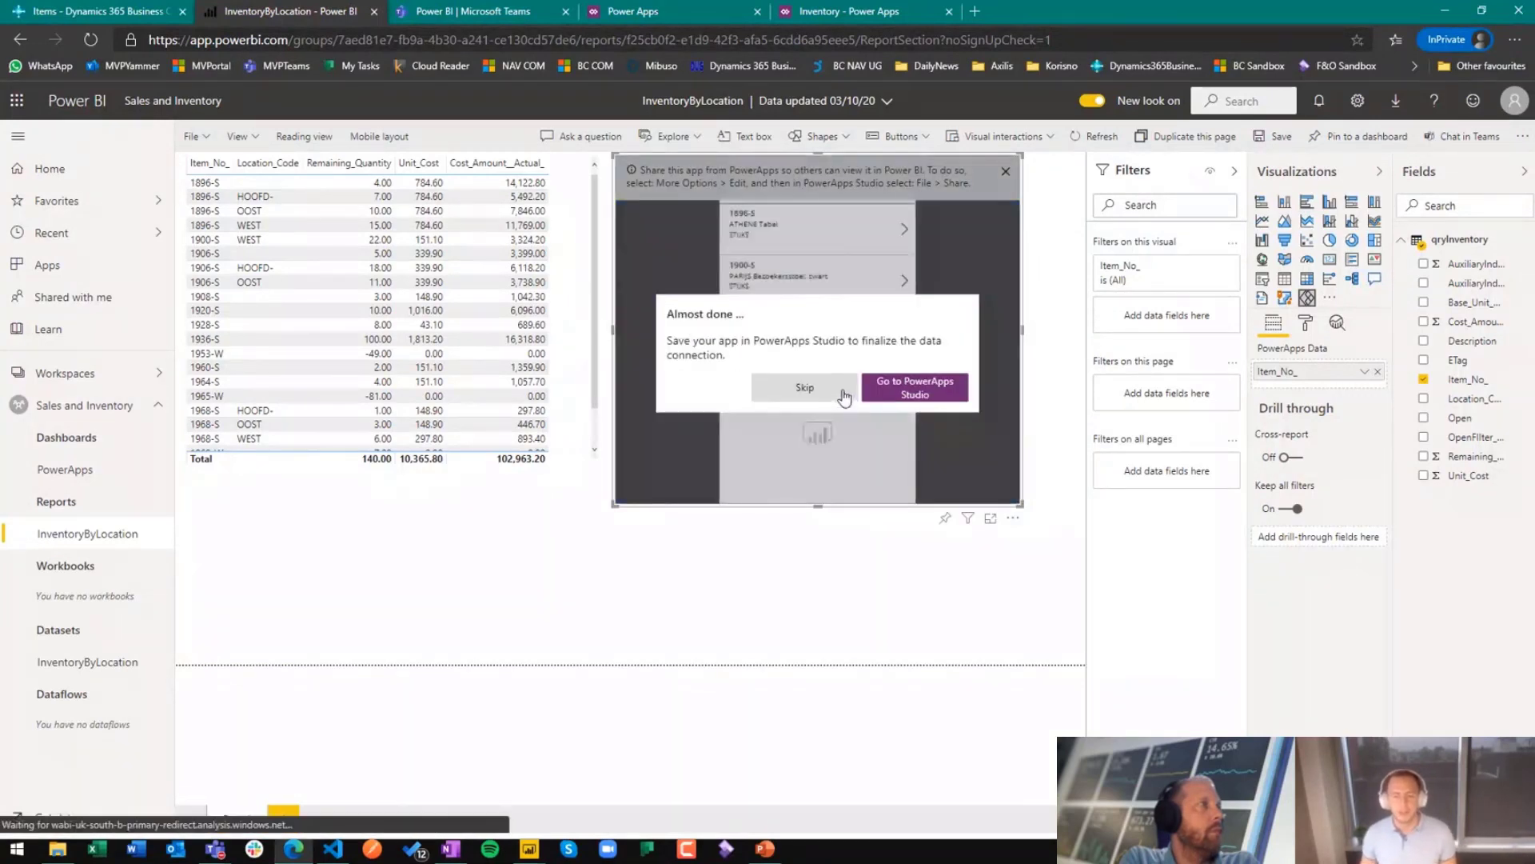
click(838, 392)
click(1006, 172)
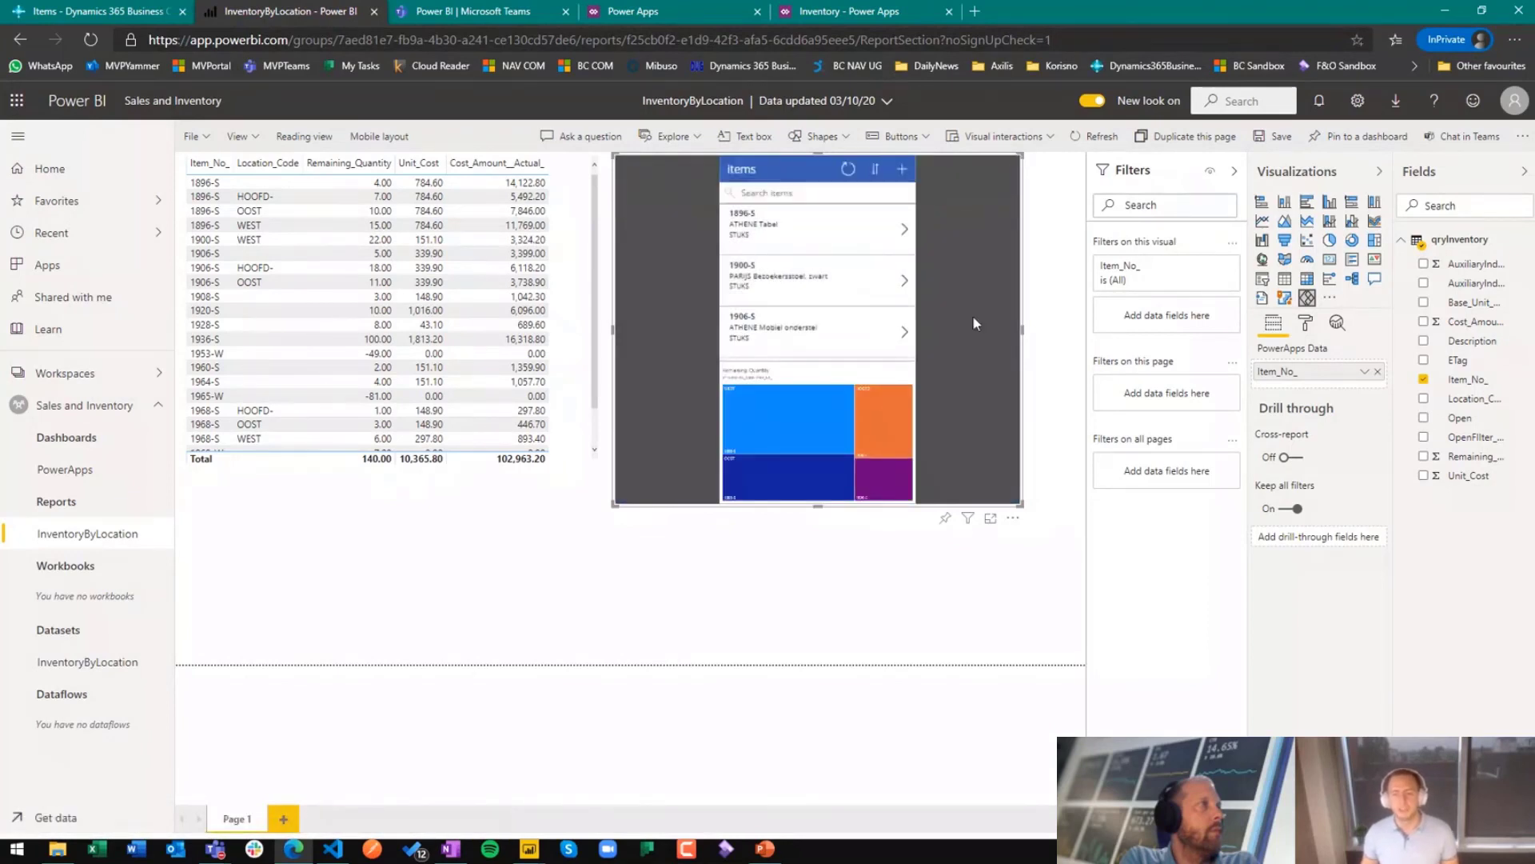
drag(1009, 497, 1084, 665)
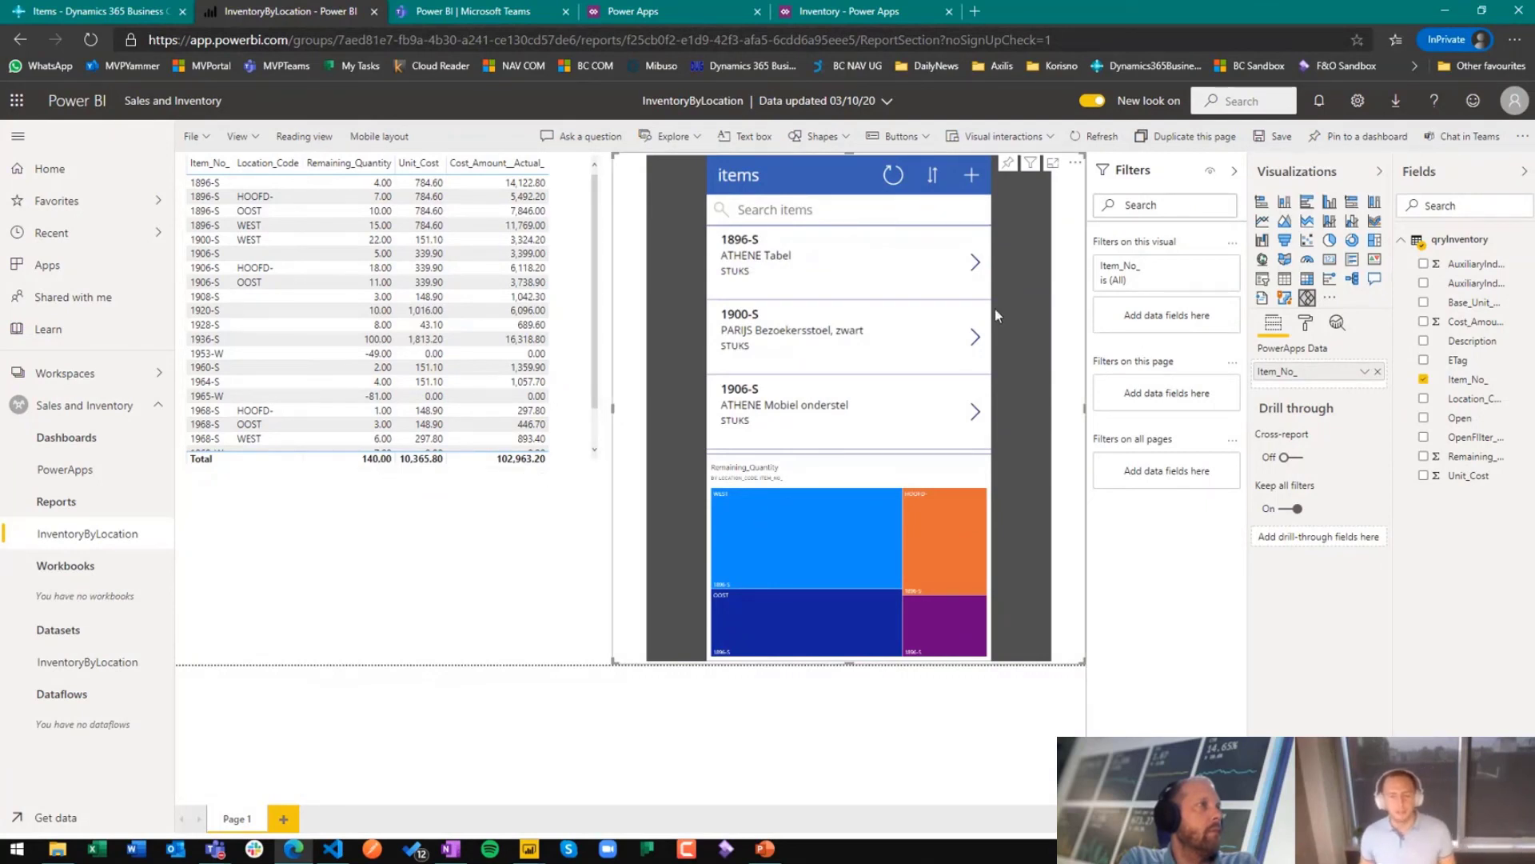
Step: In the embedded app, change the displayName of item 1896-S to ATHENE Tafel and save it
click(976, 260)
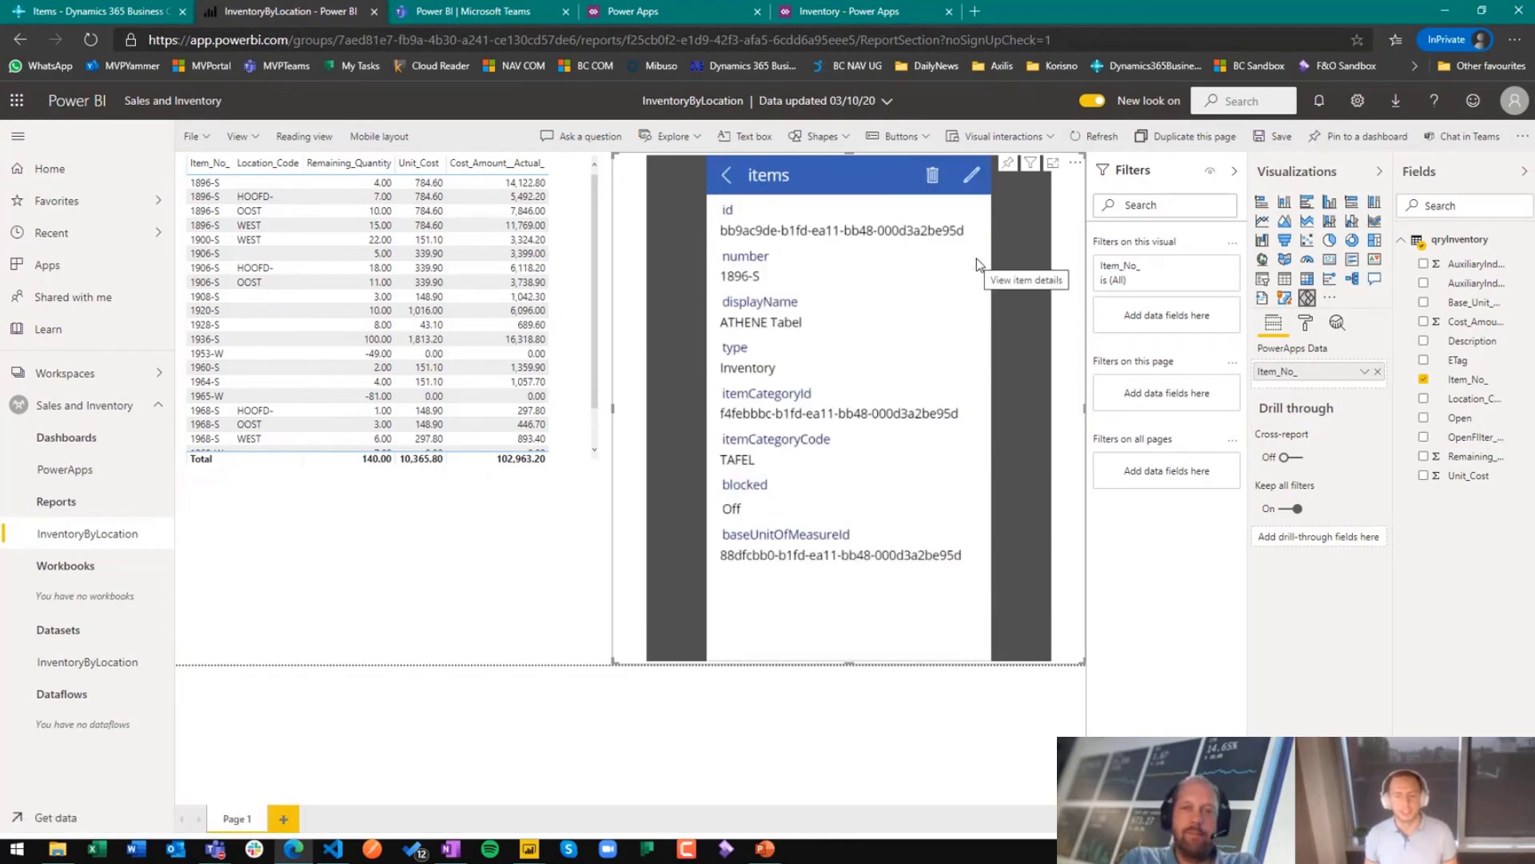
click(972, 182)
double_click(787, 347)
text(Tafek)
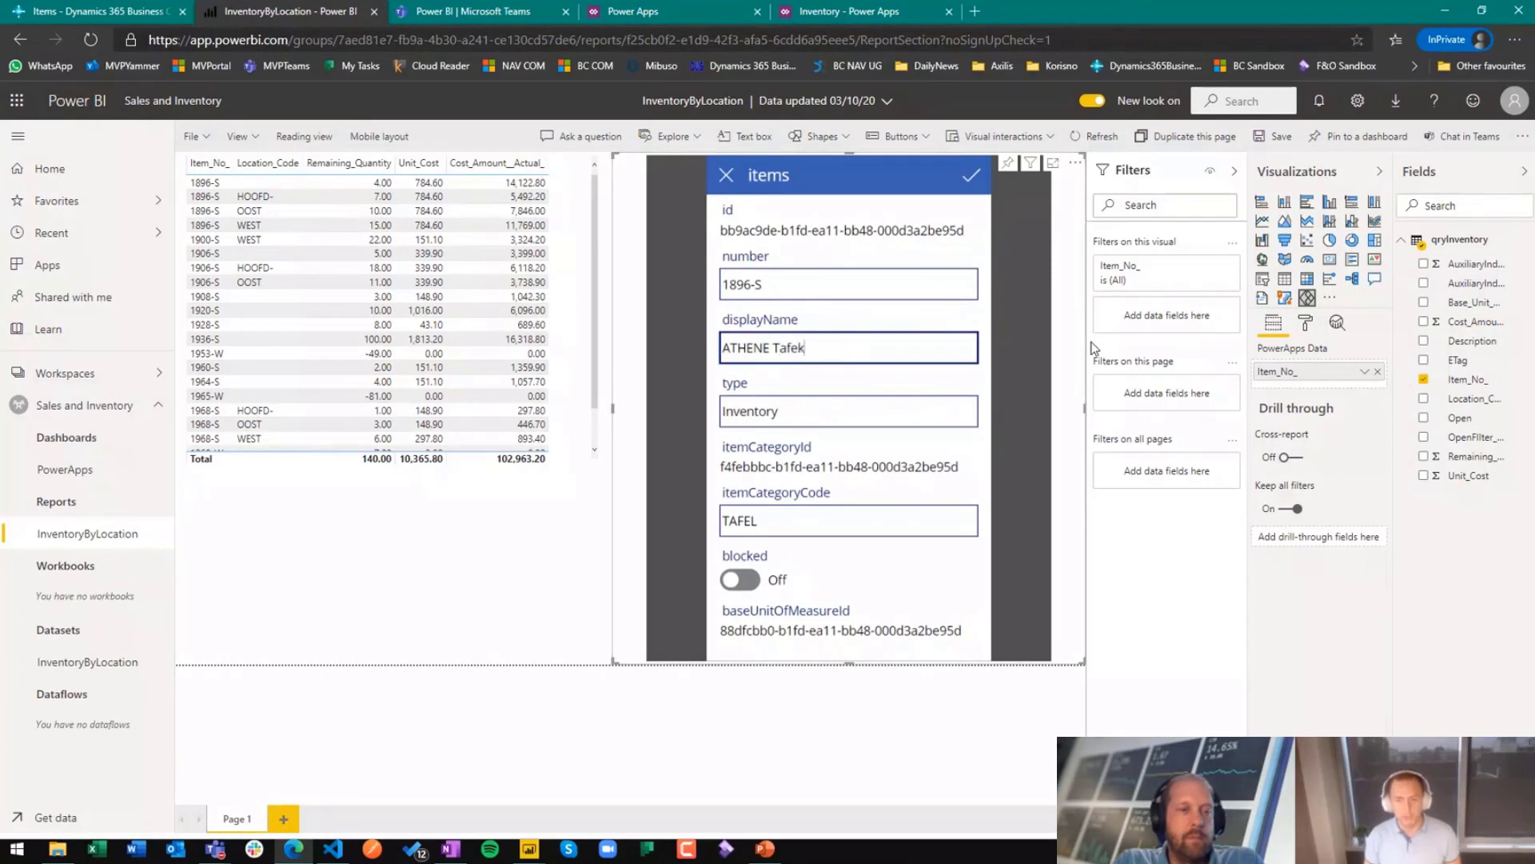
click(969, 178)
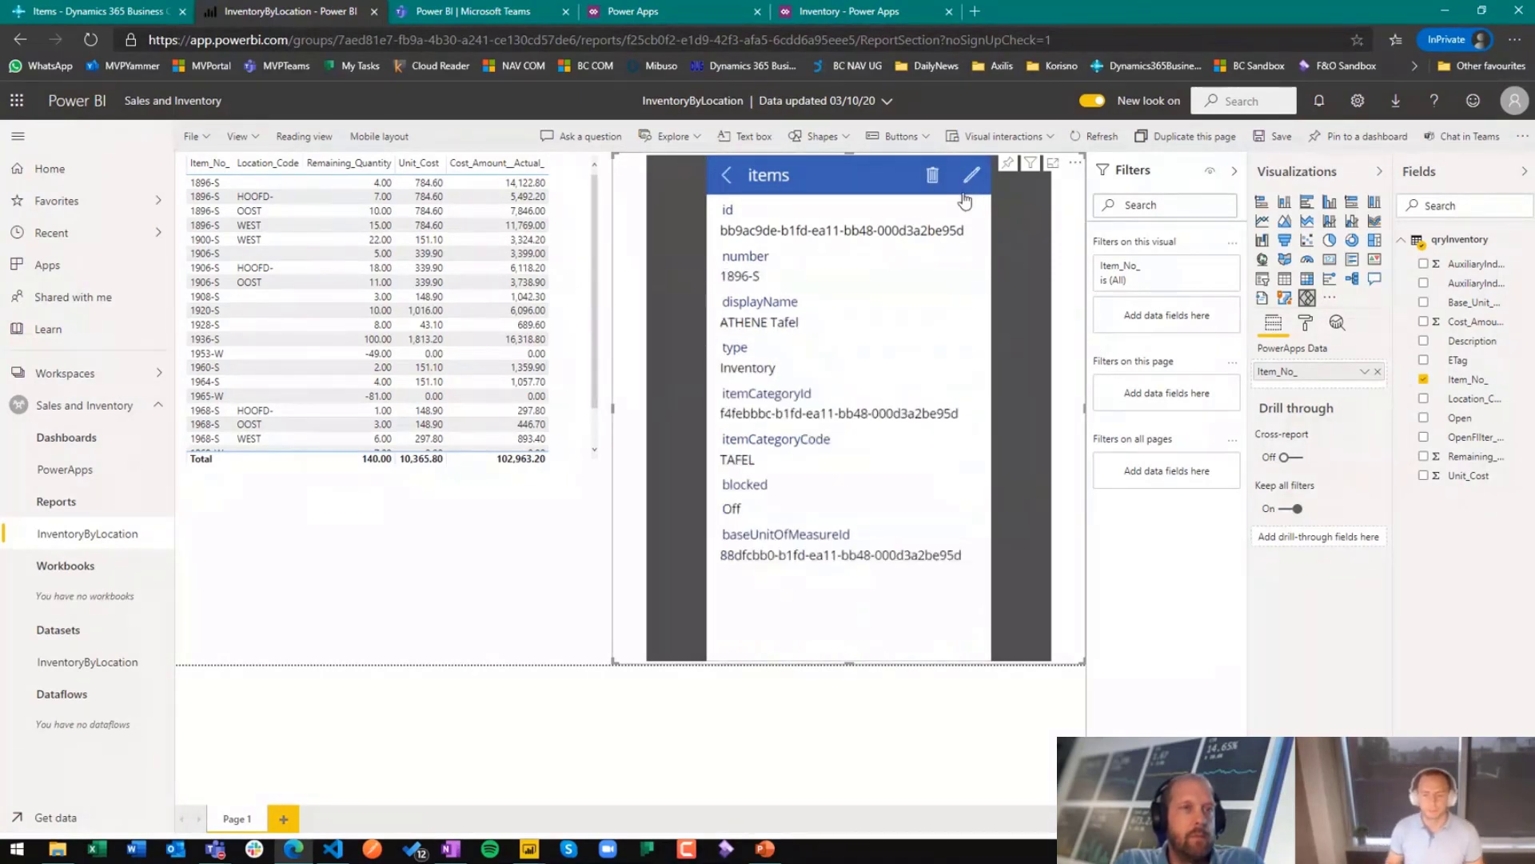
Step: Check item 1896-S in Business Central's Items list, and return to the item list of the embedded app
click(120, 19)
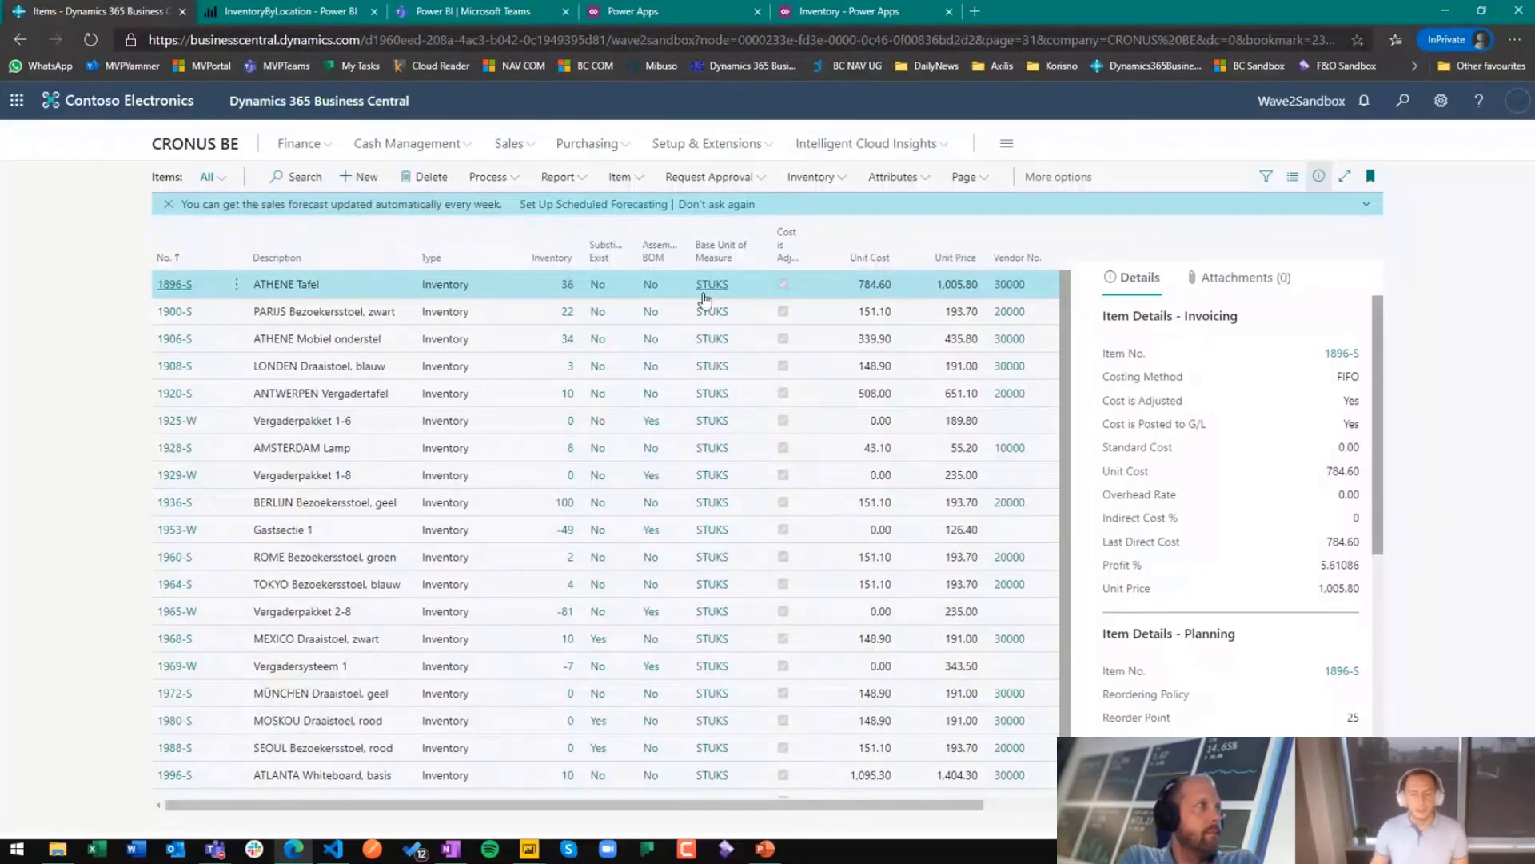
click(350, 14)
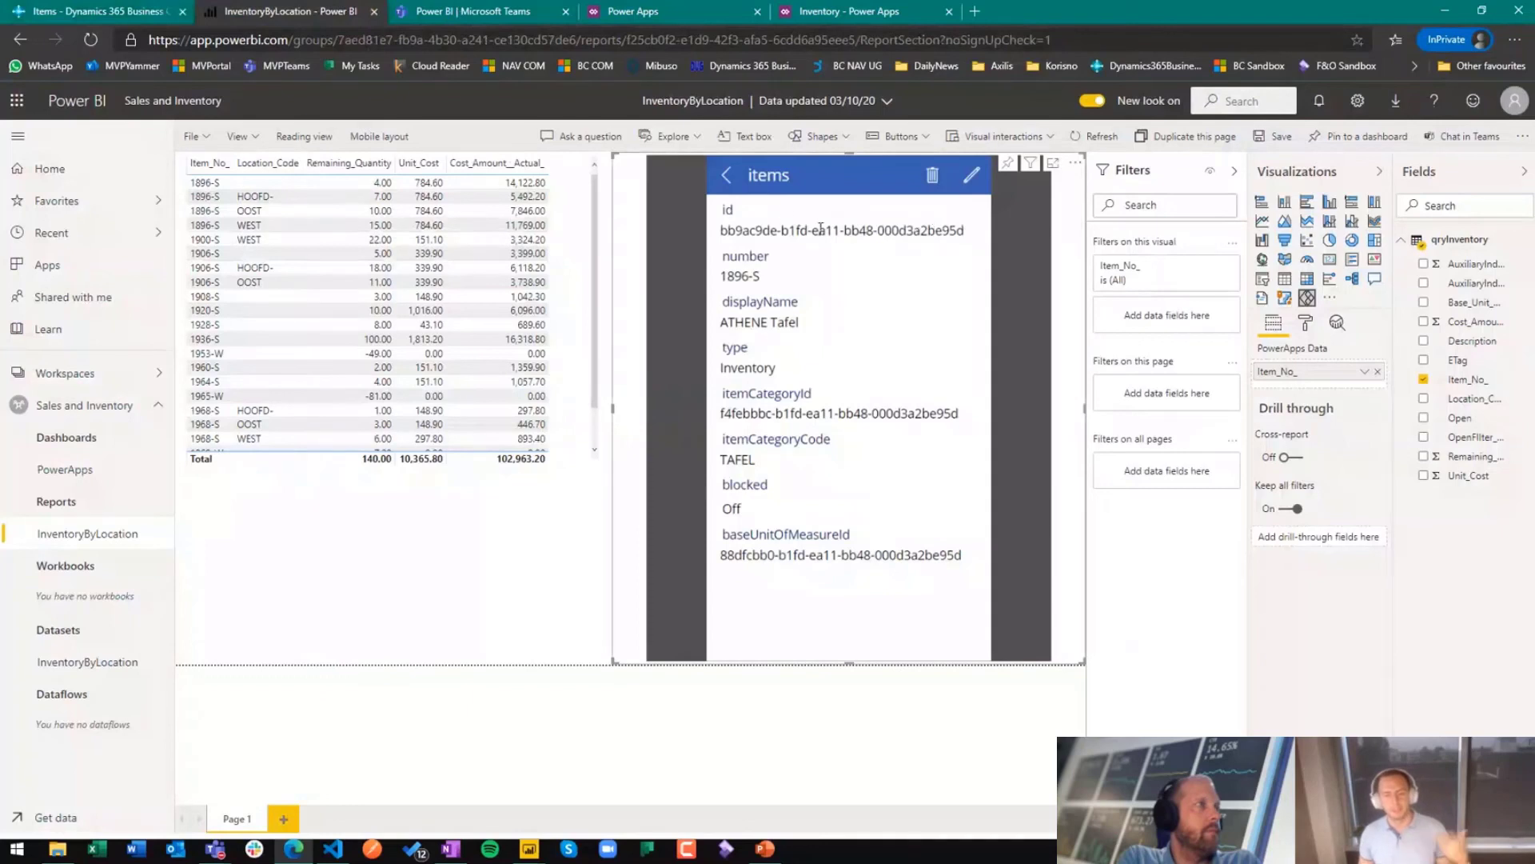
click(729, 177)
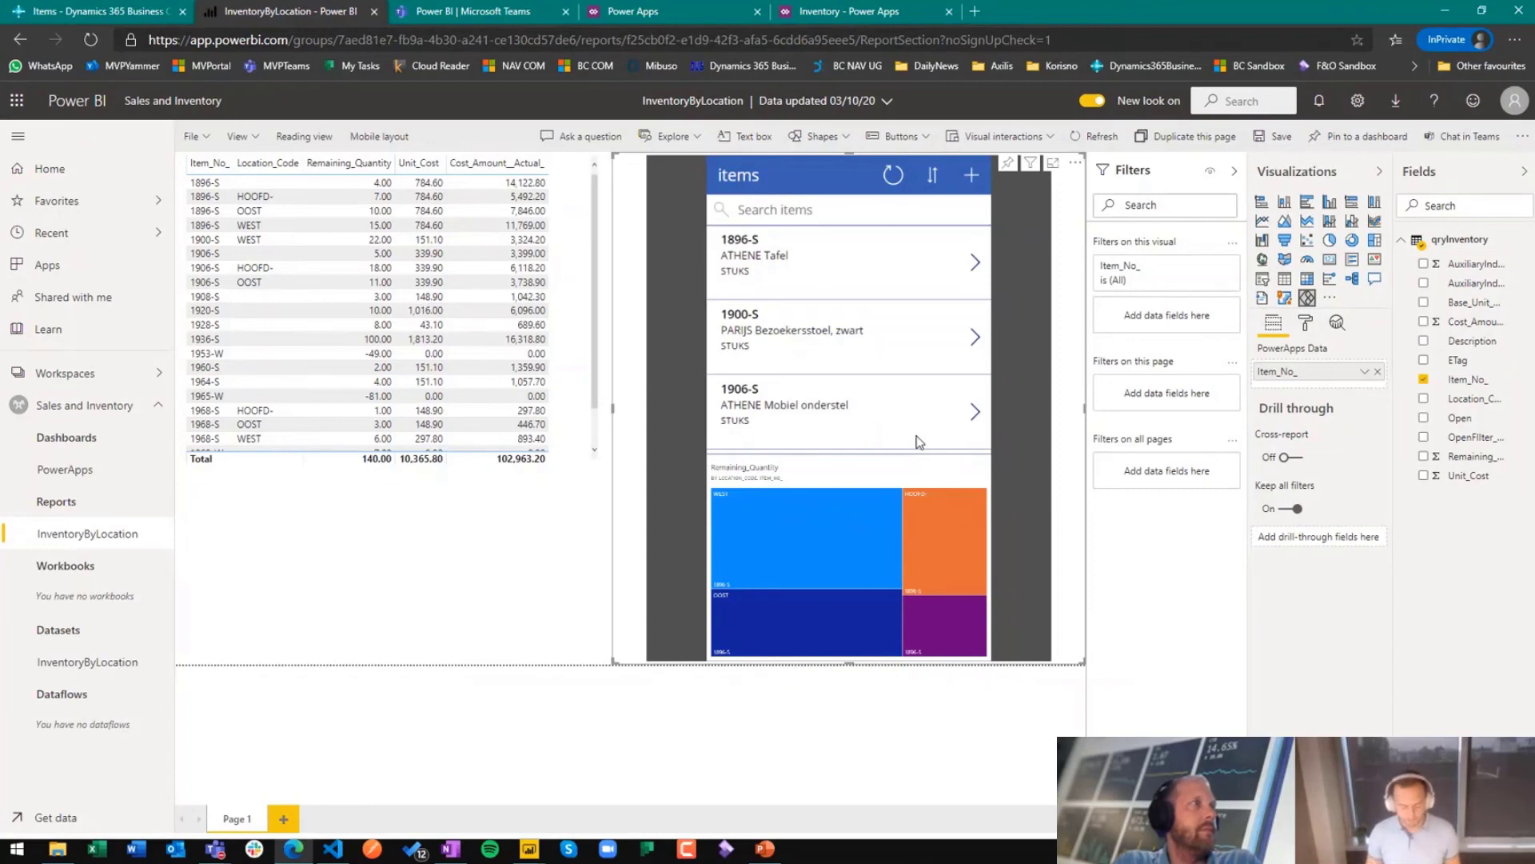
Step: Switch to the PowerPoint slide show and advance from the Demo slide to the About me slide
key(alt+Tab)
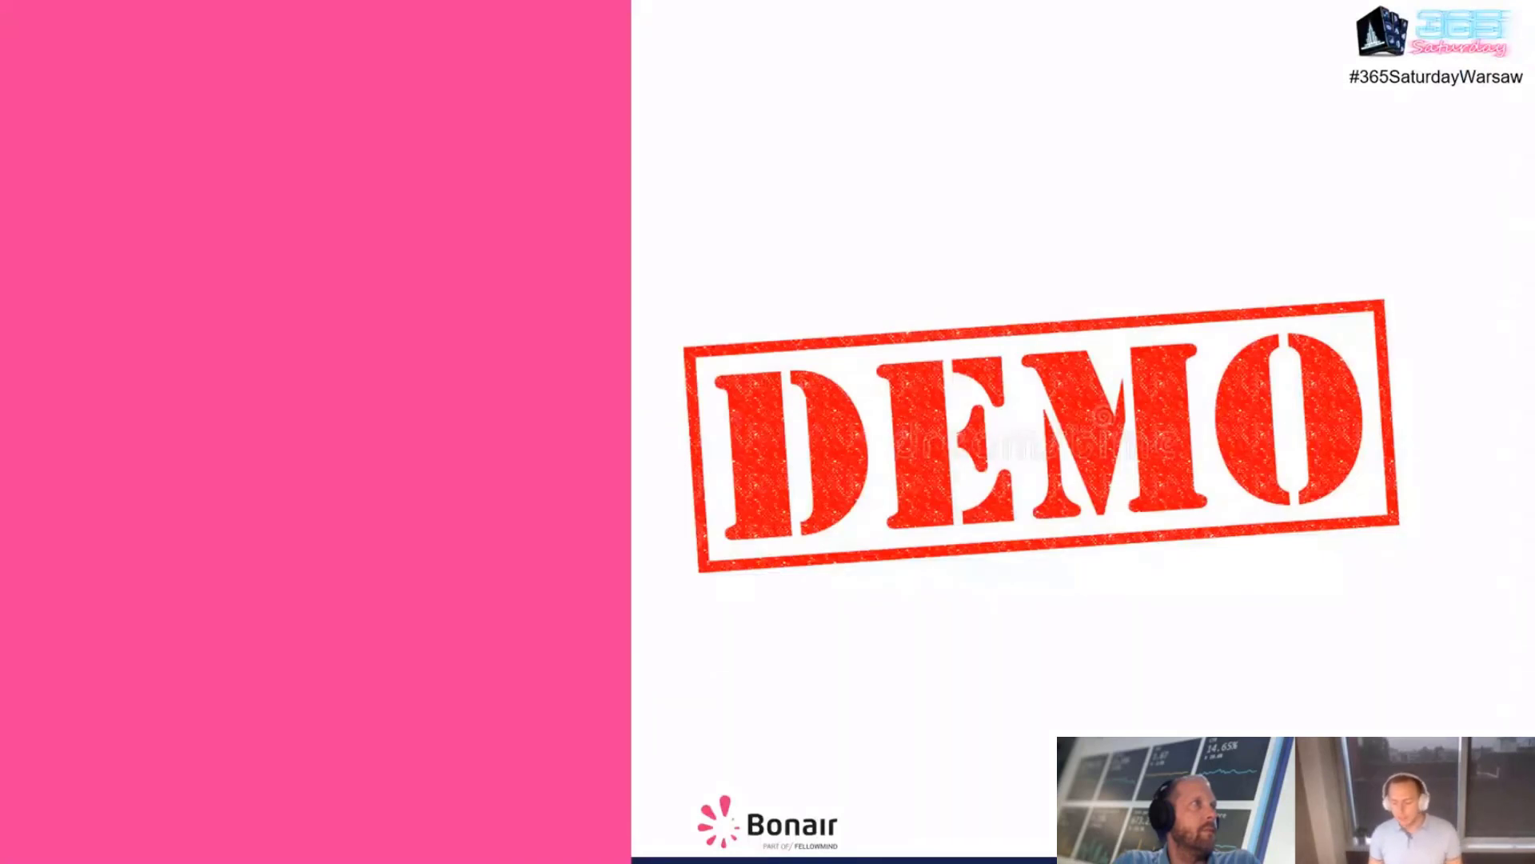
key(Right)
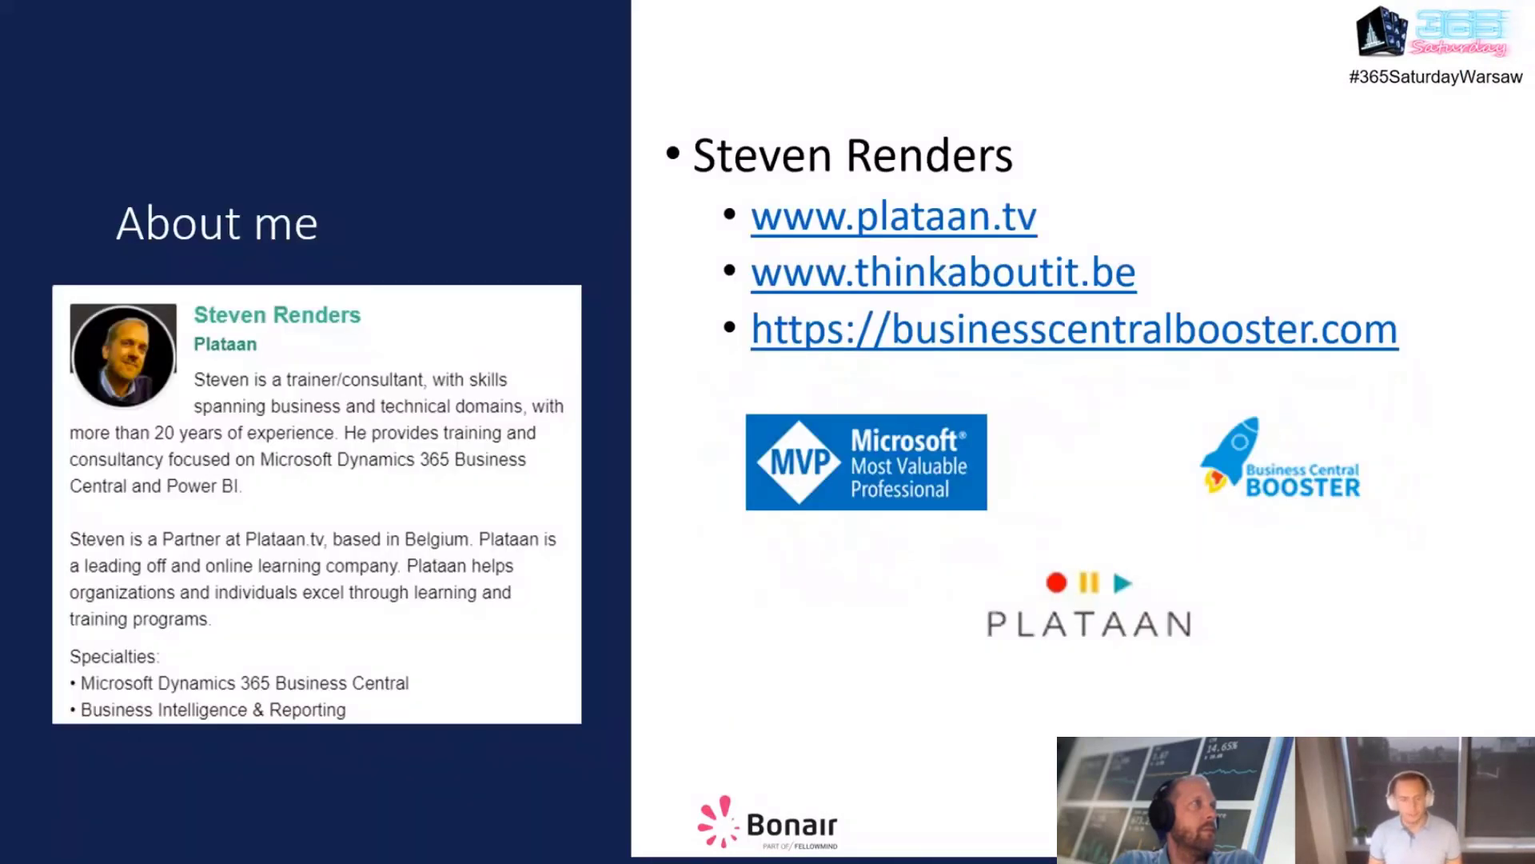